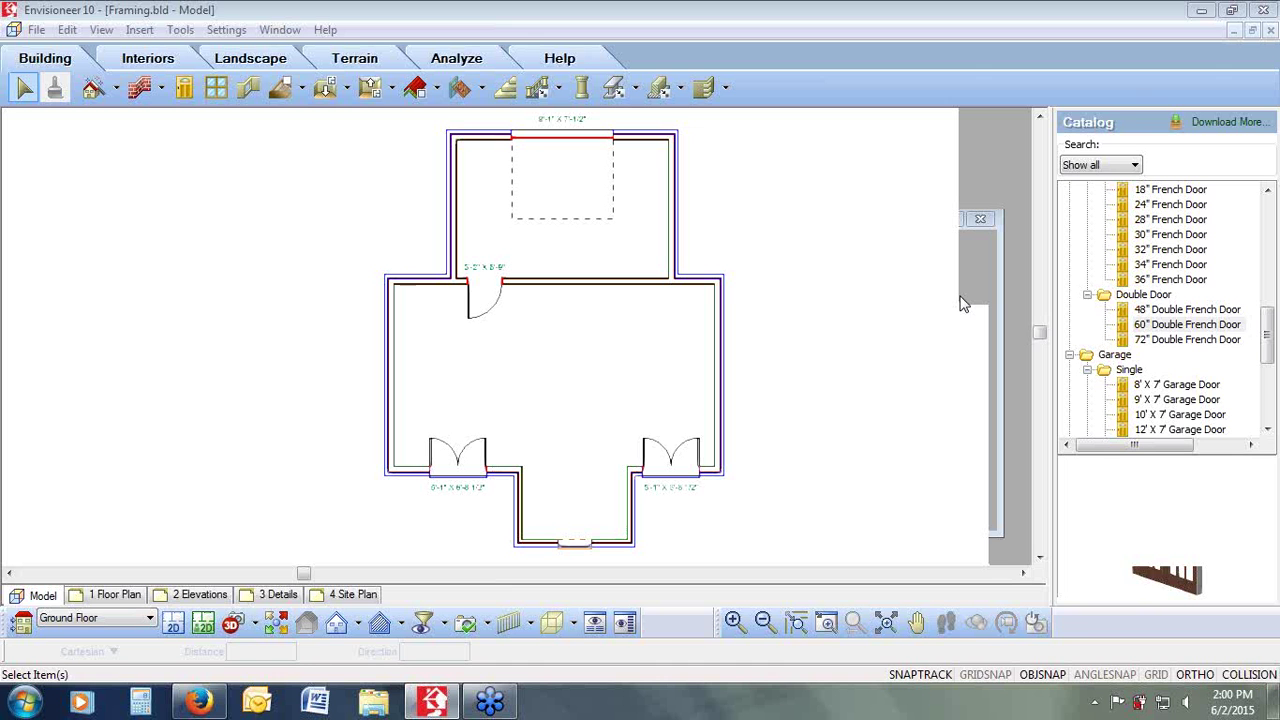
Step: Switch to Firefox and examine the Advanced Framing features in the Cadsoft product comparison chart
{"action": "mouse_move", "coordinate": [200, 705]}
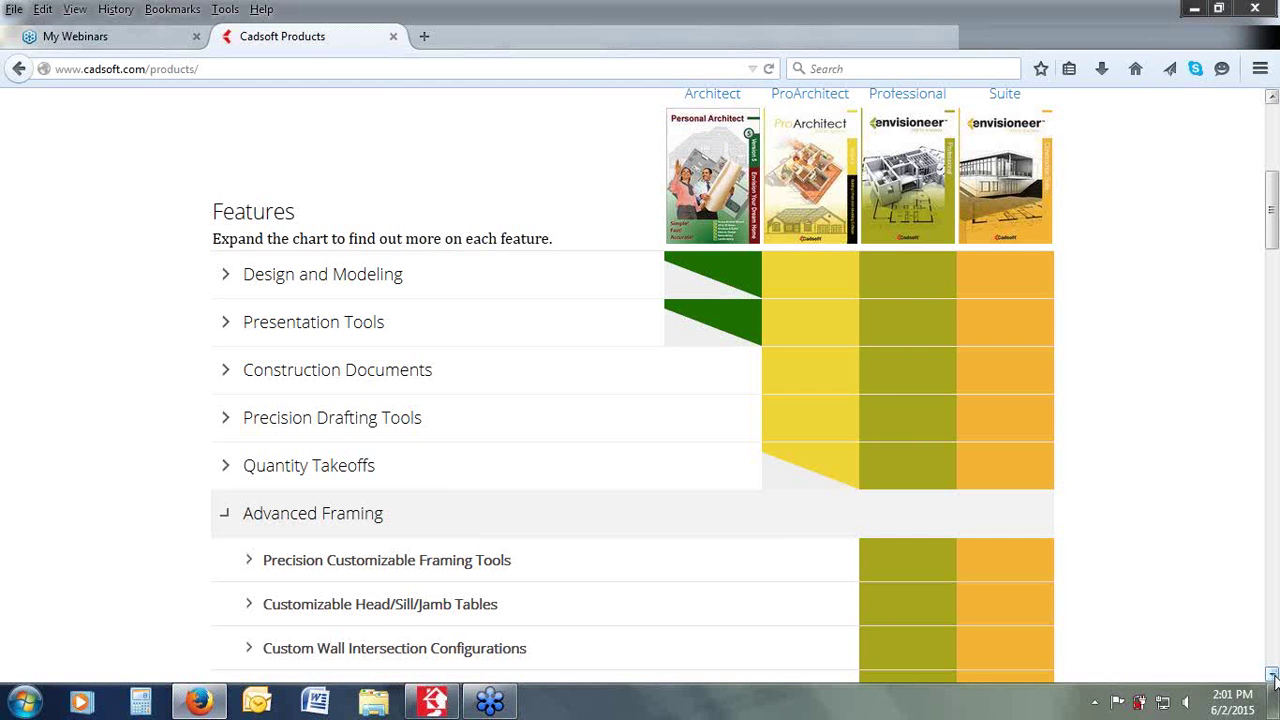
{"action": "scroll", "coordinate": [1273, 677], "scroll_direction": "down", "scroll_amount": 3}
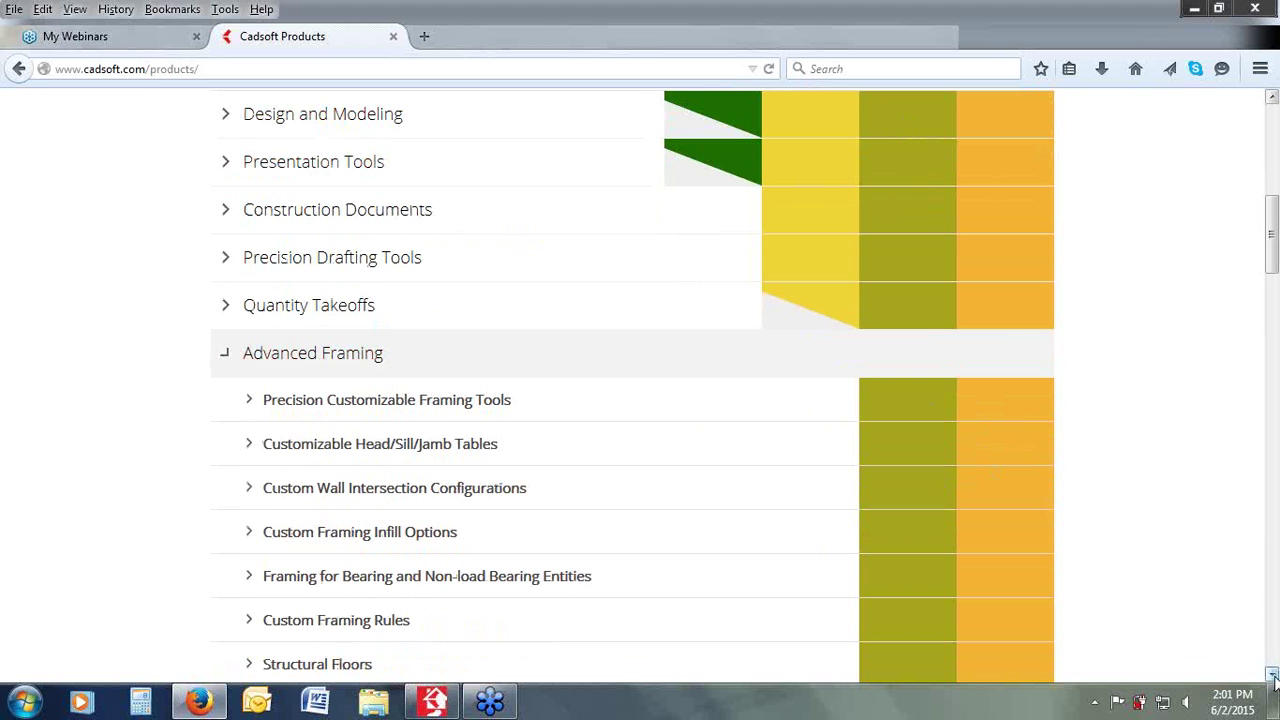
{"action": "scroll", "coordinate": [1274, 677], "scroll_direction": "down", "scroll_amount": 4}
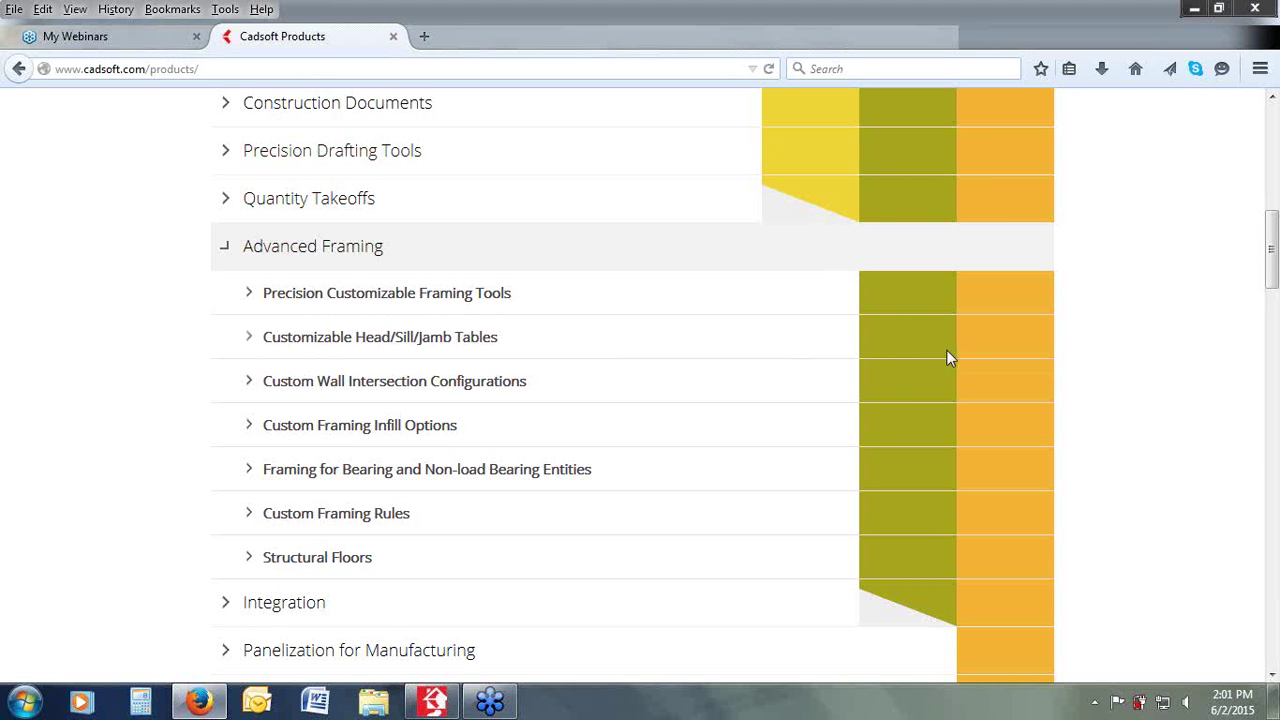
Step: Switch back to Envisioneer and show the house in a 3D QuickView from the front-left corner
{"action": "left_click", "coordinate": [447, 704]}
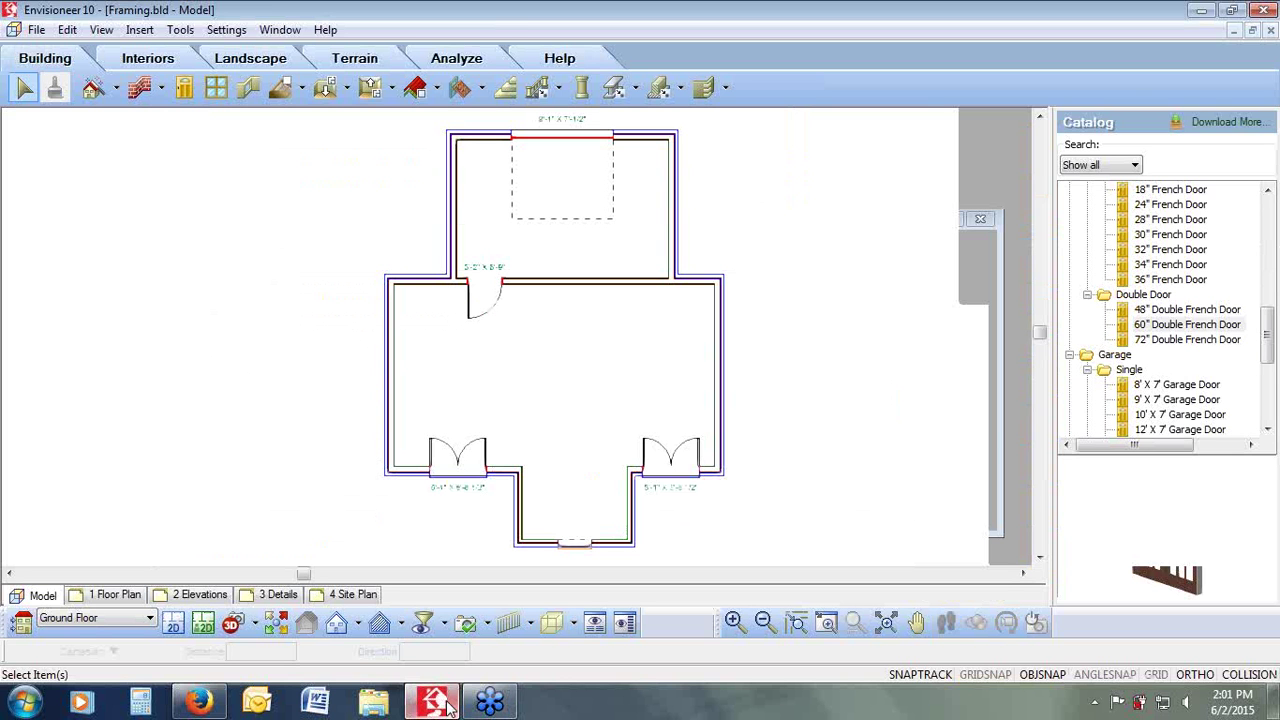
{"action": "left_click", "coordinate": [275, 622]}
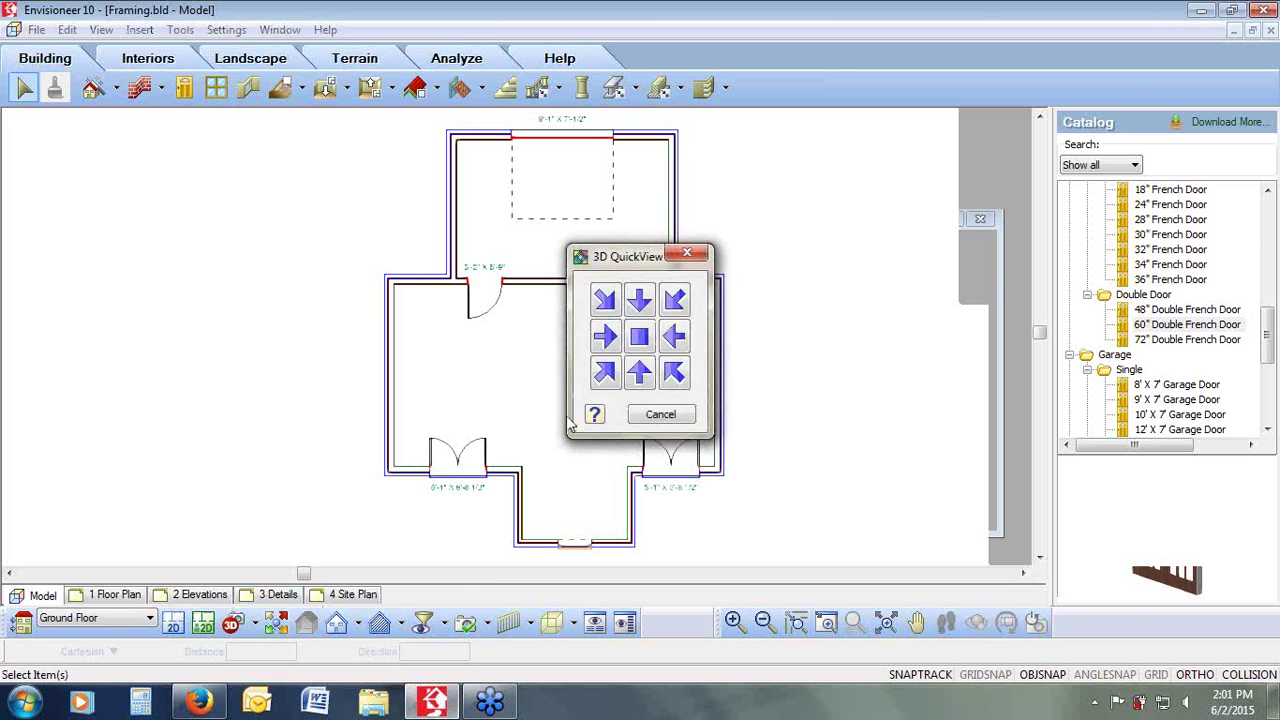
{"action": "left_click", "coordinate": [605, 371]}
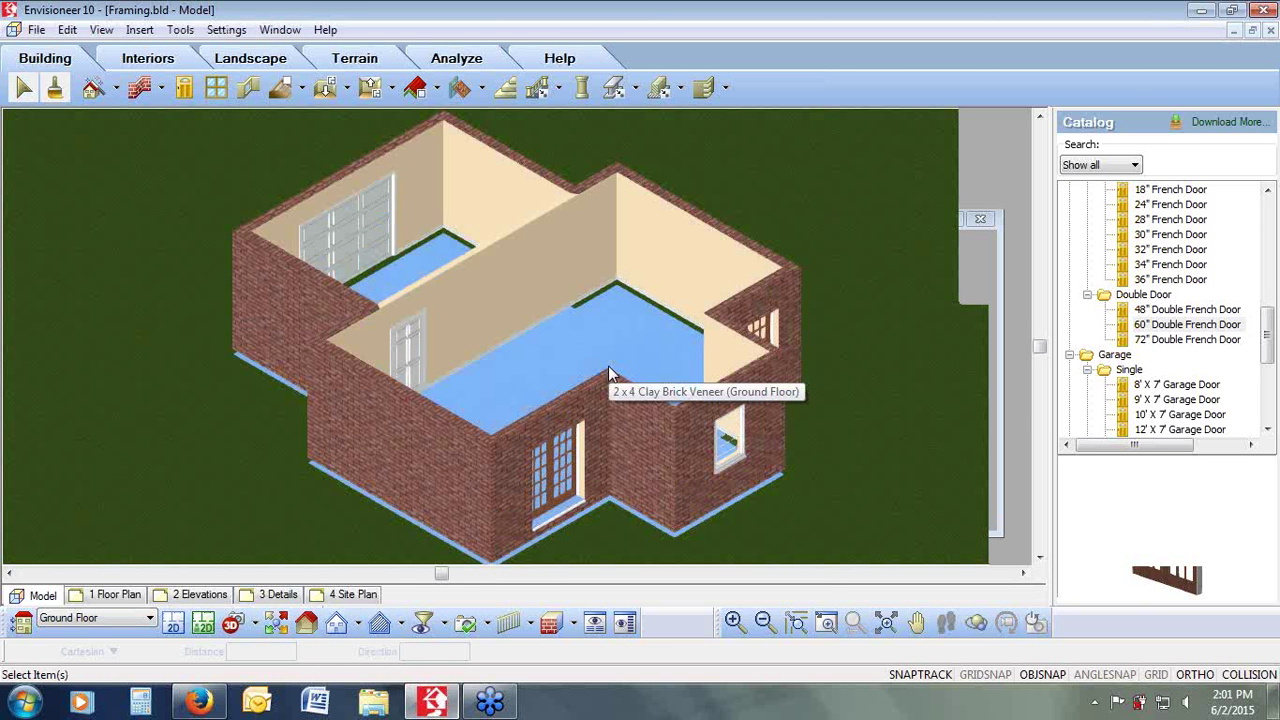
Step: Set the 3D view to Display Framing to show the project's wall framing in place of the finished walls
{"action": "left_click", "coordinate": [104, 30]}
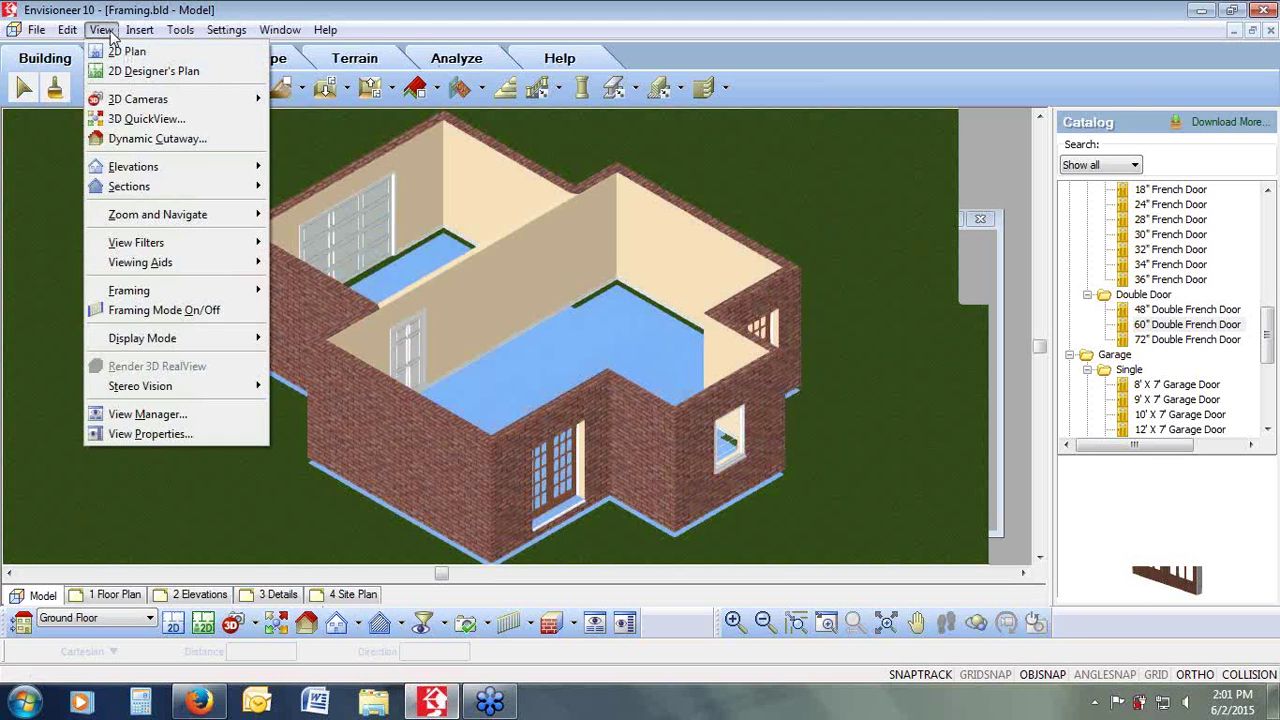
{"action": "mouse_move", "coordinate": [160, 292]}
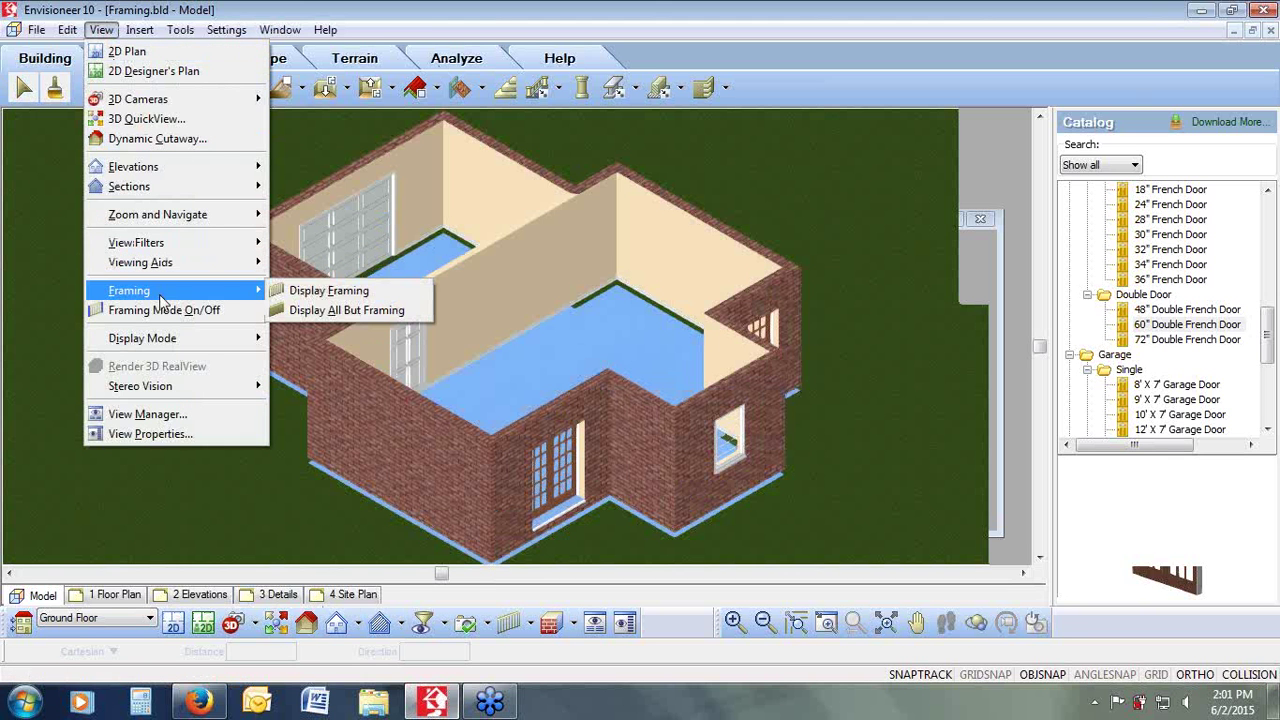
{"action": "left_click", "coordinate": [318, 291]}
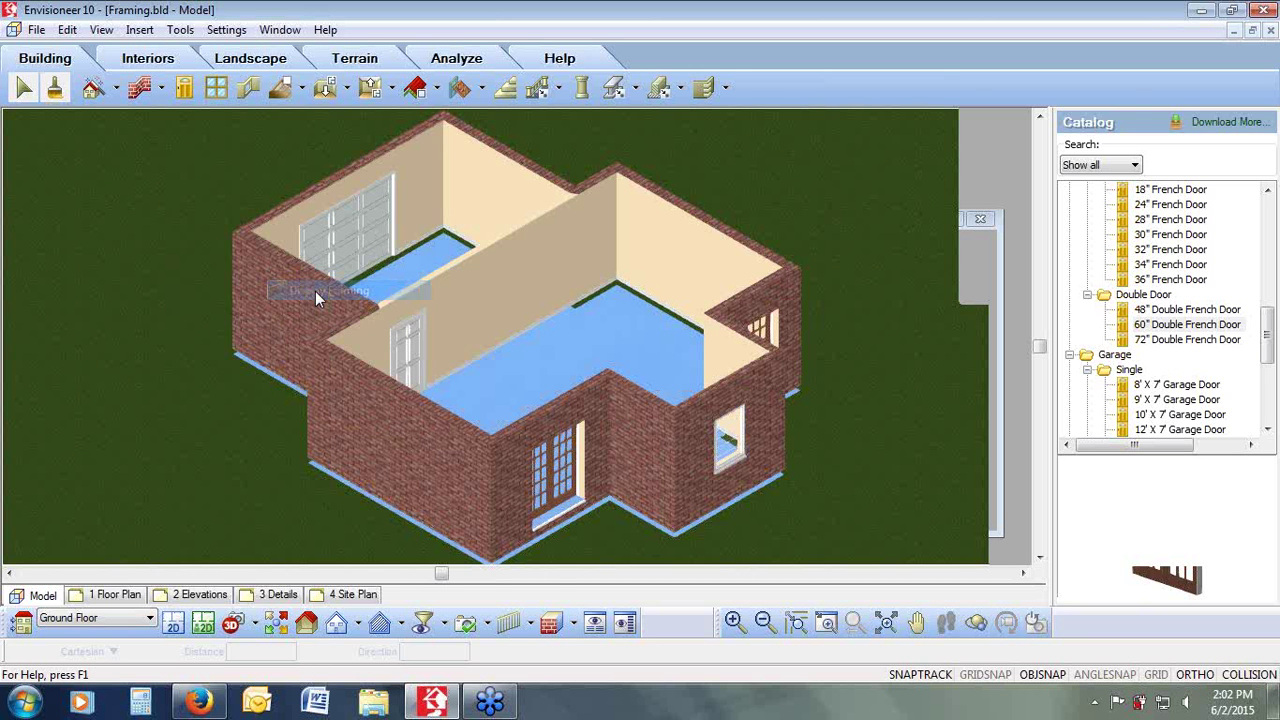
{"action": "left_click", "coordinate": [527, 626]}
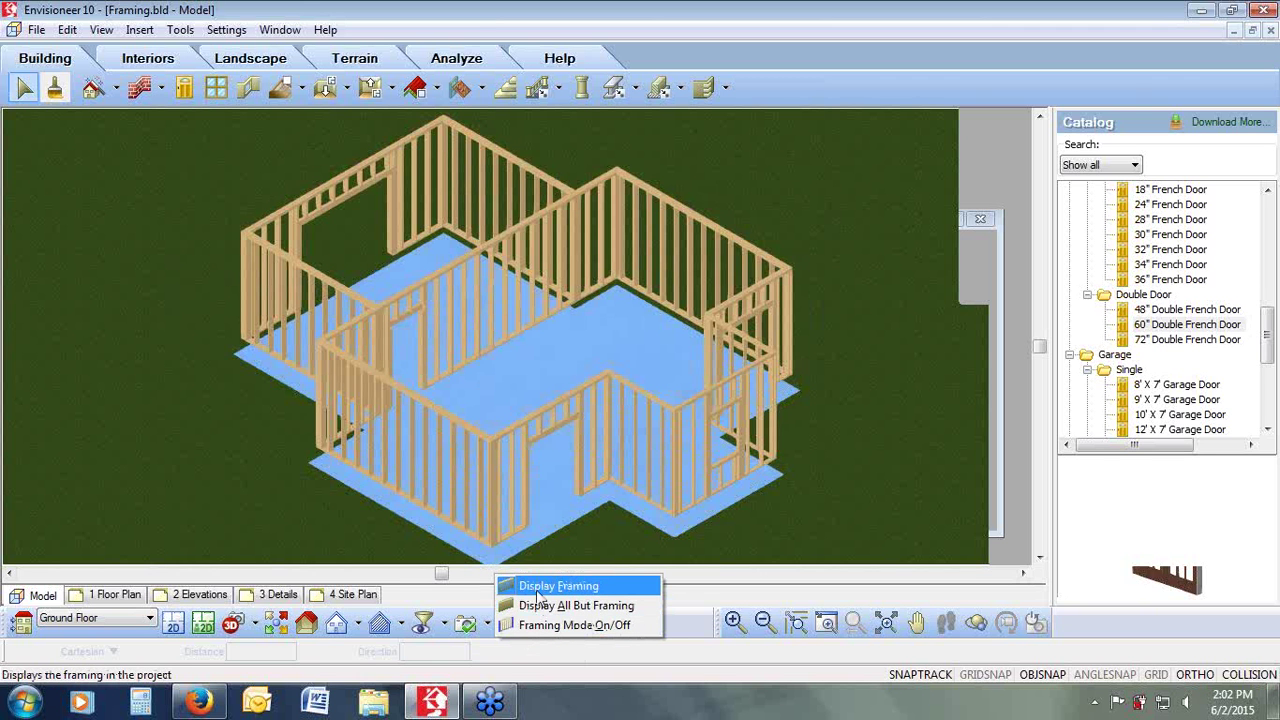
{"action": "left_click", "coordinate": [537, 593]}
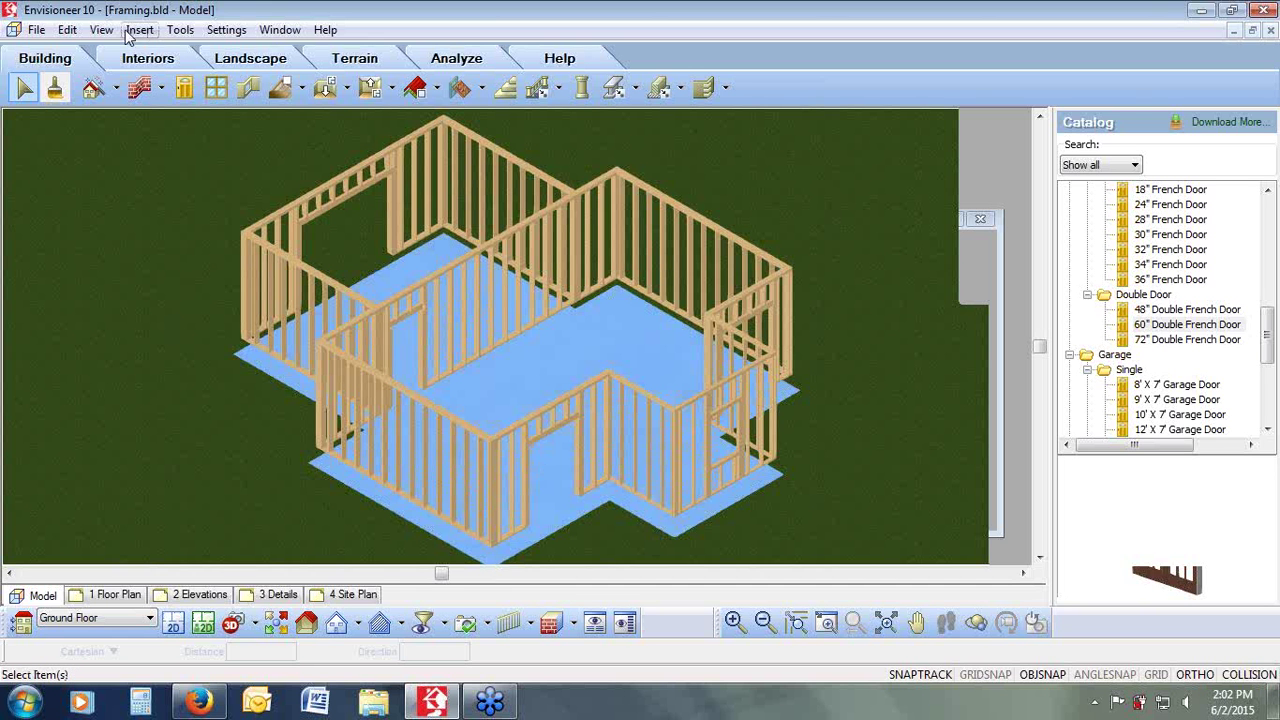
Step: Open the Building Locations settings and reposition the dialog over the model
{"action": "left_click", "coordinate": [226, 30]}
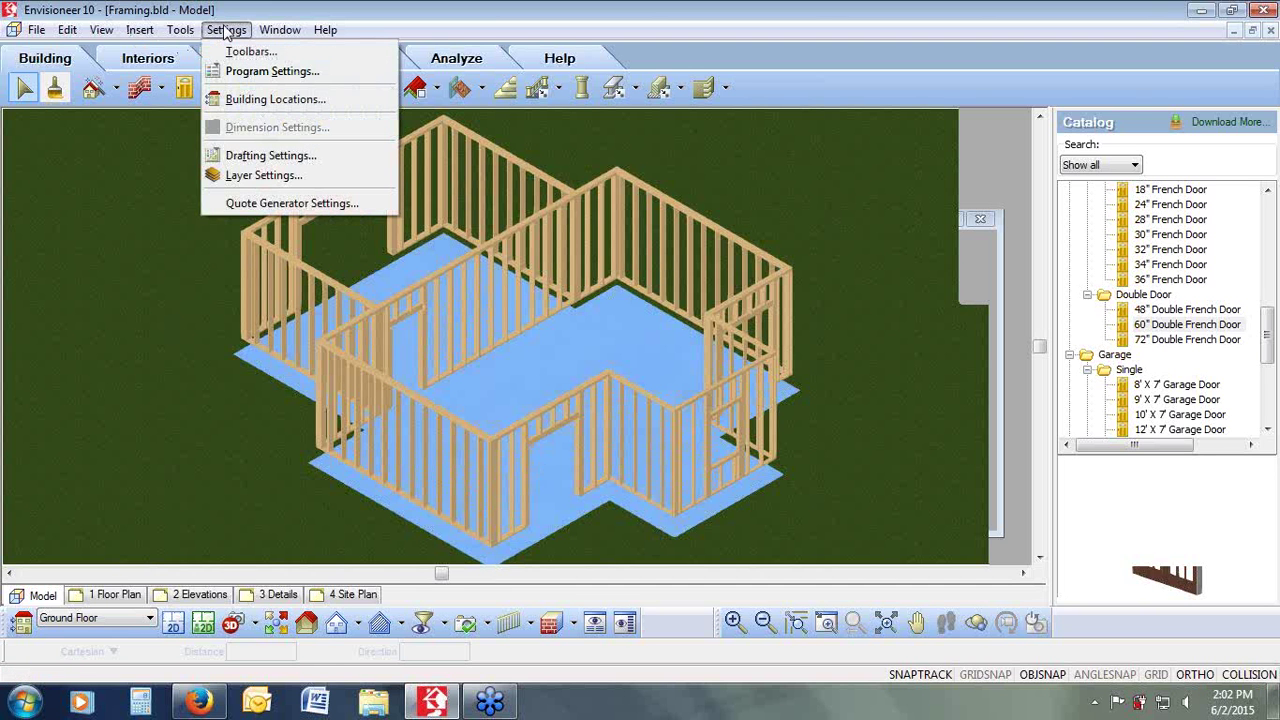
{"action": "left_click", "coordinate": [258, 103]}
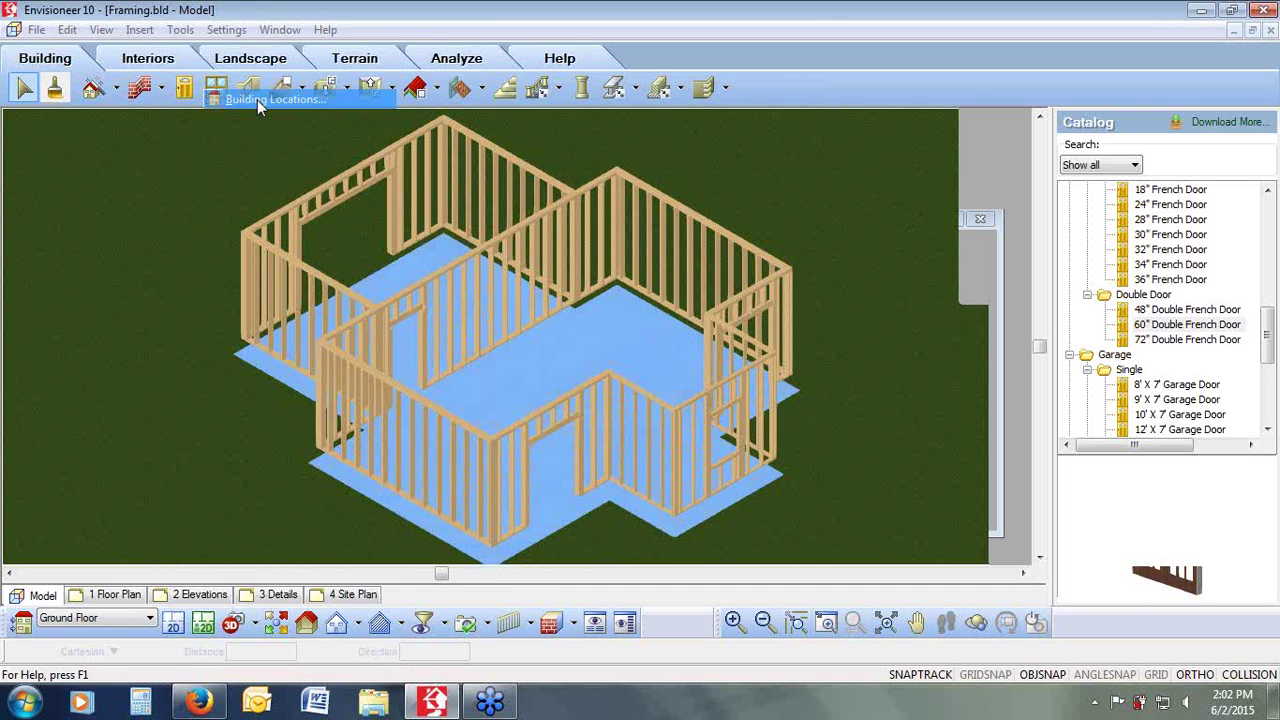
{"action": "left_click_drag", "start_coordinate": [513, 184], "coordinate": [465, 158]}
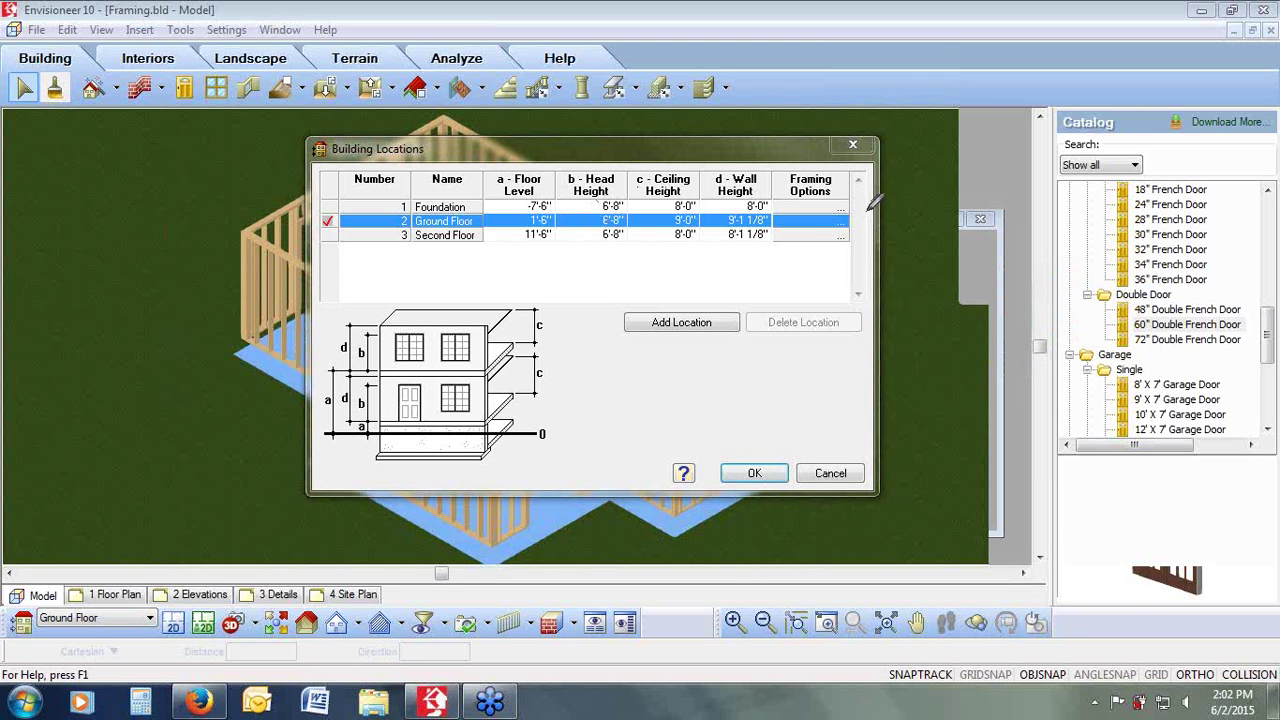
{"action": "mouse_move", "coordinate": [860, 188]}
{"action": "left_mouse_down"}
{"action": "mouse_move", "coordinate": [848, 160]}
{"action": "mouse_move", "coordinate": [786, 160]}
{"action": "mouse_move", "coordinate": [768, 205]}
{"action": "mouse_move", "coordinate": [810, 264]}
{"action": "mouse_move", "coordinate": [862, 183]}
{"action": "left_mouse_up"}
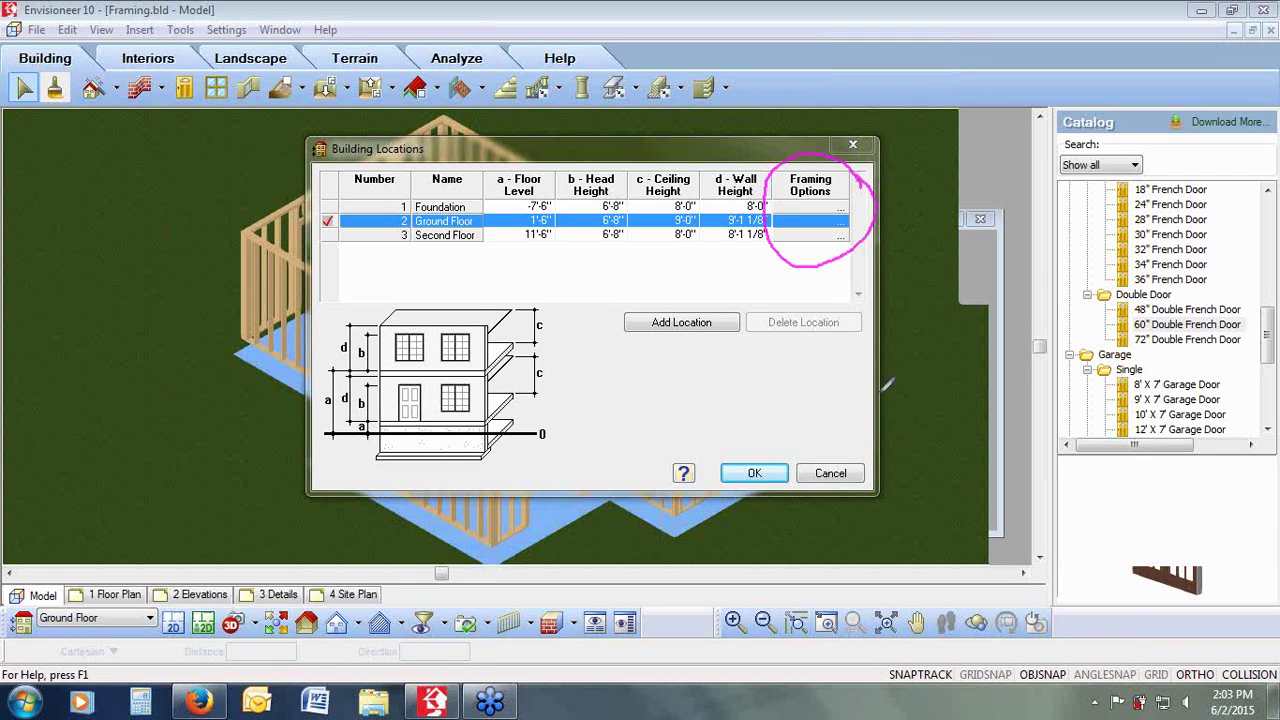
{"action": "mouse_move", "coordinate": [720, 207]}
{"action": "left_mouse_down"}
{"action": "mouse_move", "coordinate": [746, 200]}
{"action": "mouse_move", "coordinate": [750, 212]}
{"action": "left_mouse_up"}
{"action": "key", "text": "Escape"}
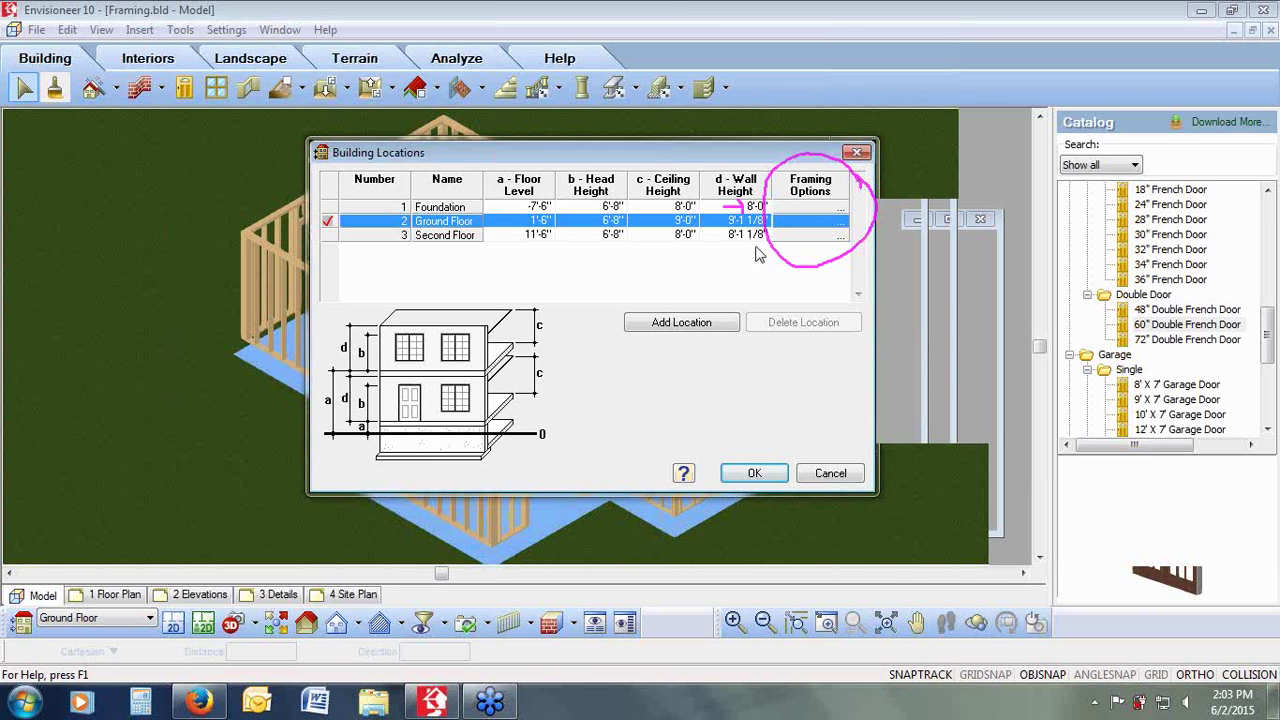
{"action": "right_click", "coordinate": [785, 393]}
{"action": "left_click", "coordinate": [810, 363]}
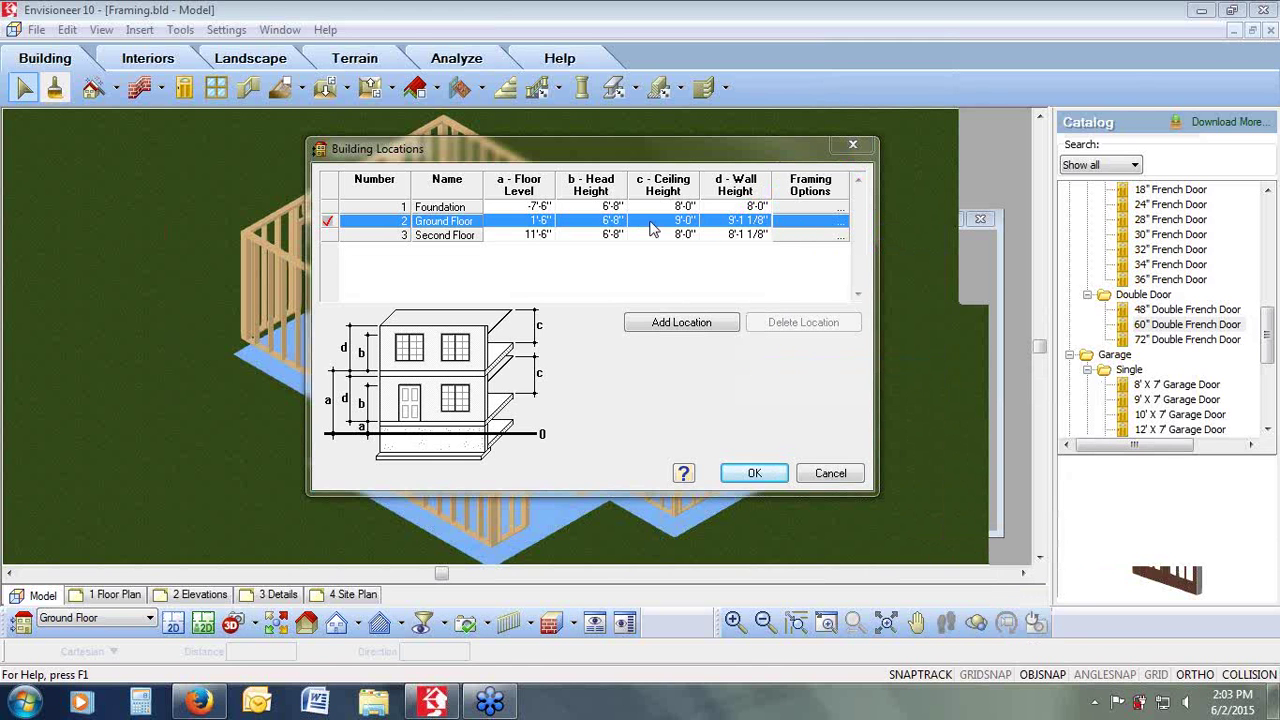
Step: Open the Ground Floor's location framing options and bring up the Wall Infill Library for its infill configuration
{"action": "double_click", "coordinate": [787, 226]}
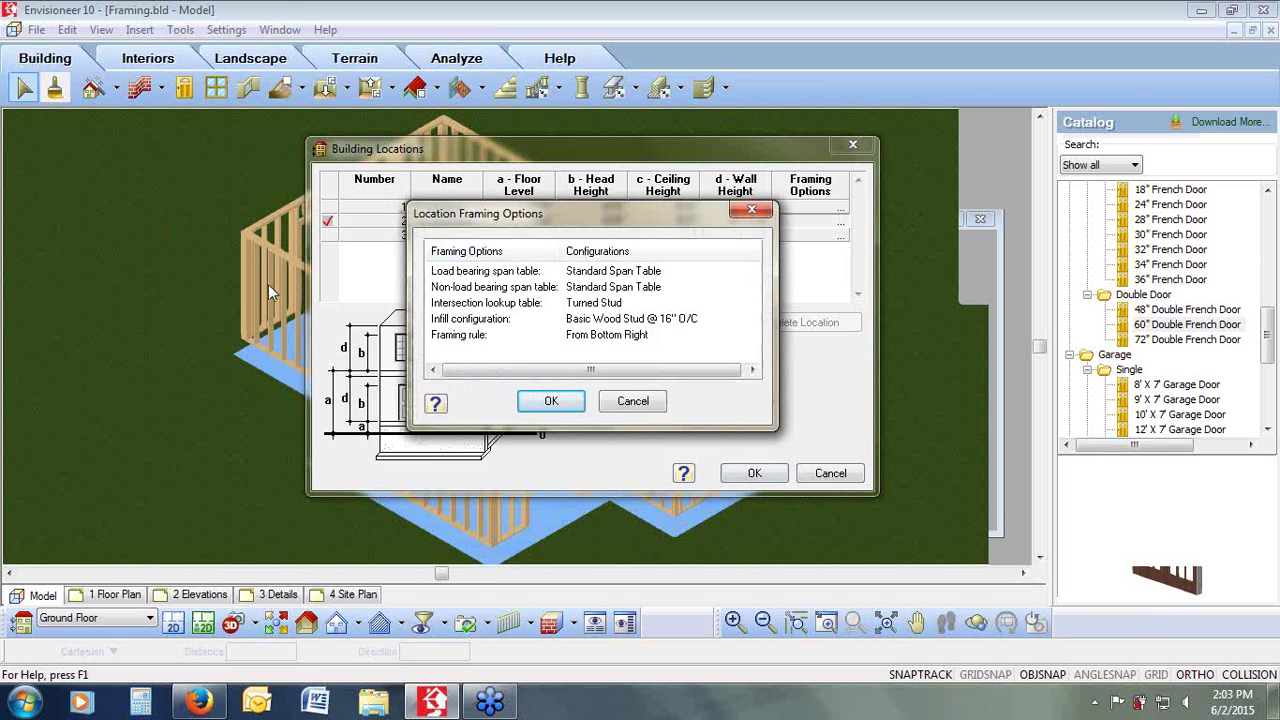
{"action": "left_click", "coordinate": [660, 326]}
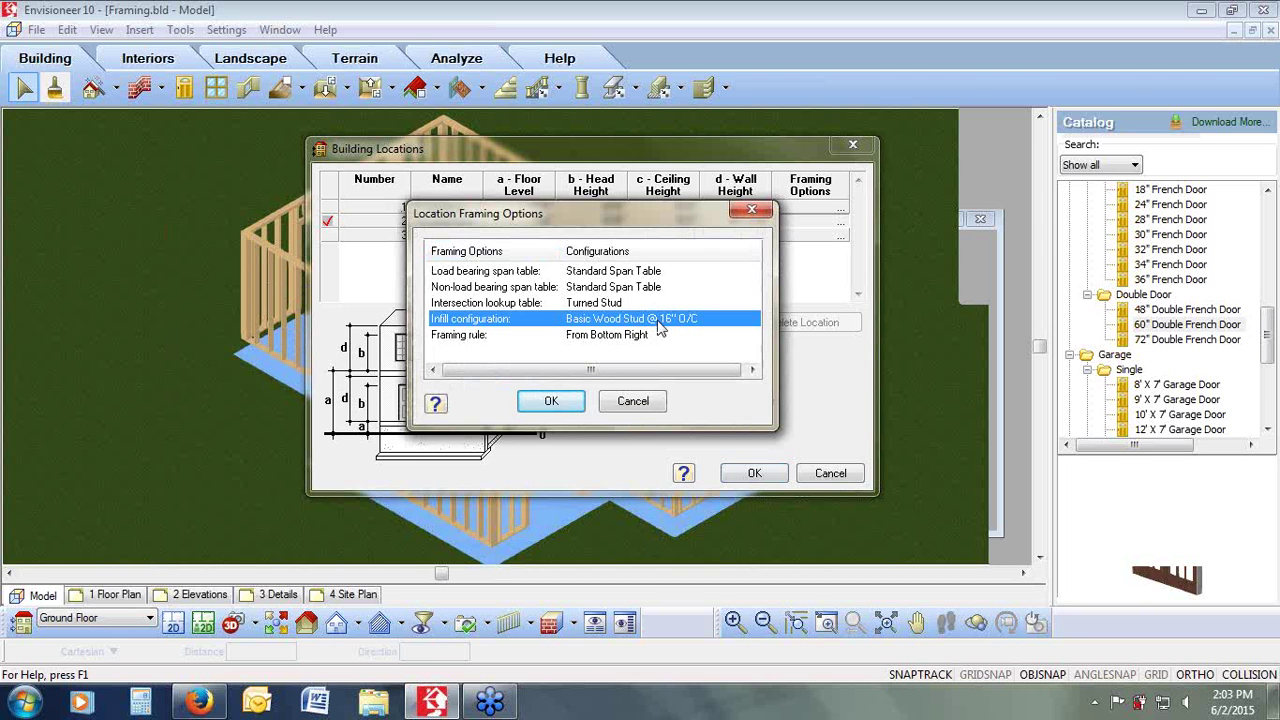
{"action": "double_click", "coordinate": [633, 322]}
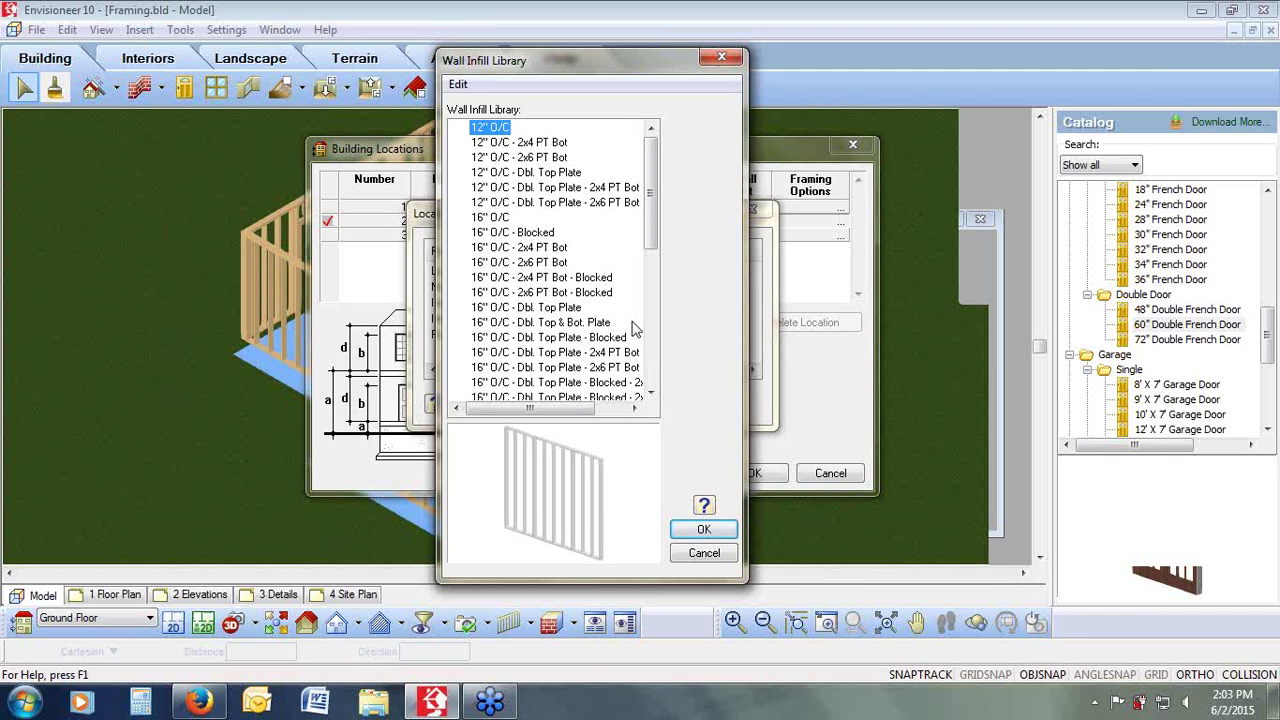
Step: Preview the 16" O/C - Dbl. Top & Bot. Plate and 16" O/C - Dbl. Top Plate - Blocked infills, rotating the blocked one
{"action": "left_click", "coordinate": [575, 326]}
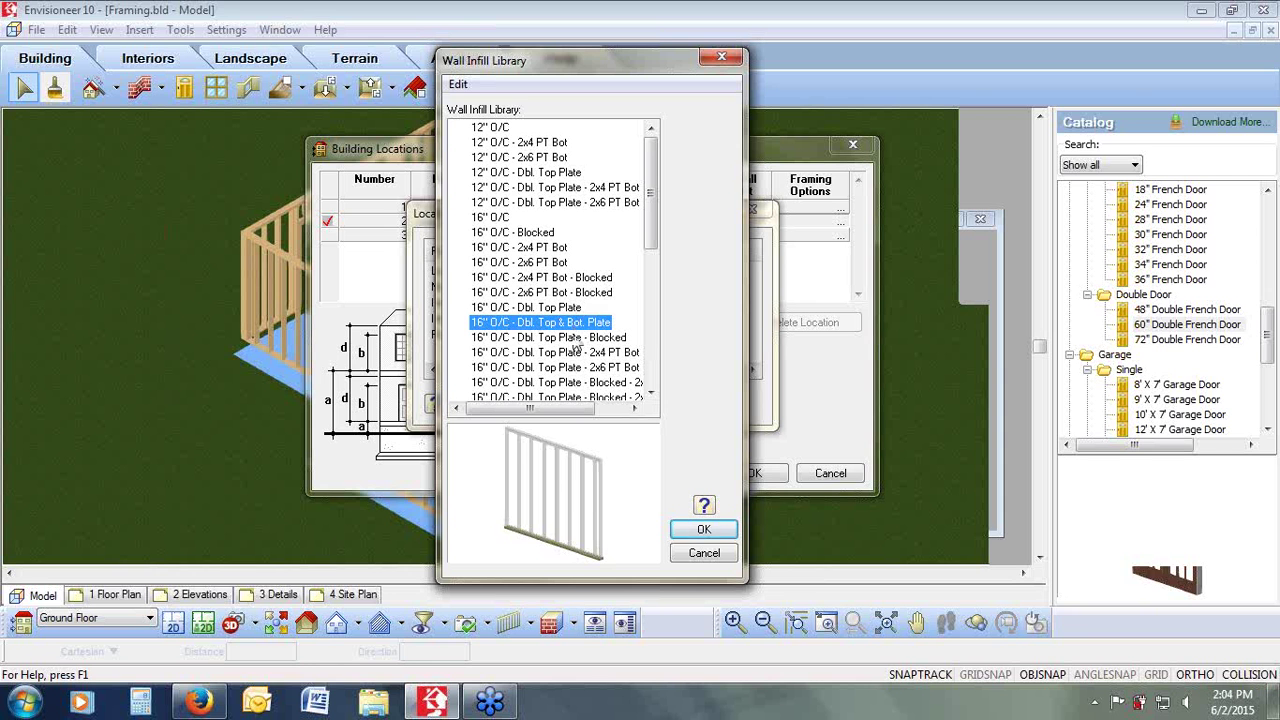
{"action": "left_click", "coordinate": [575, 340]}
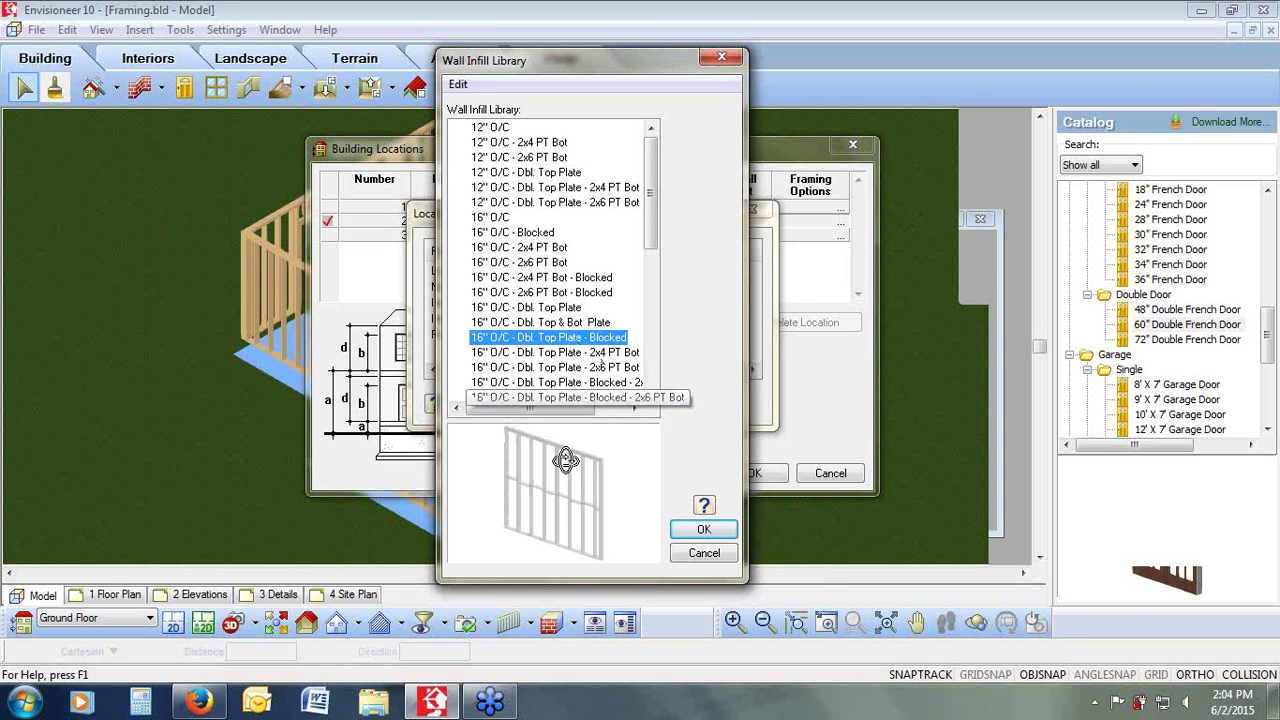
{"action": "left_click_drag", "start_coordinate": [562, 458], "coordinate": [601, 466]}
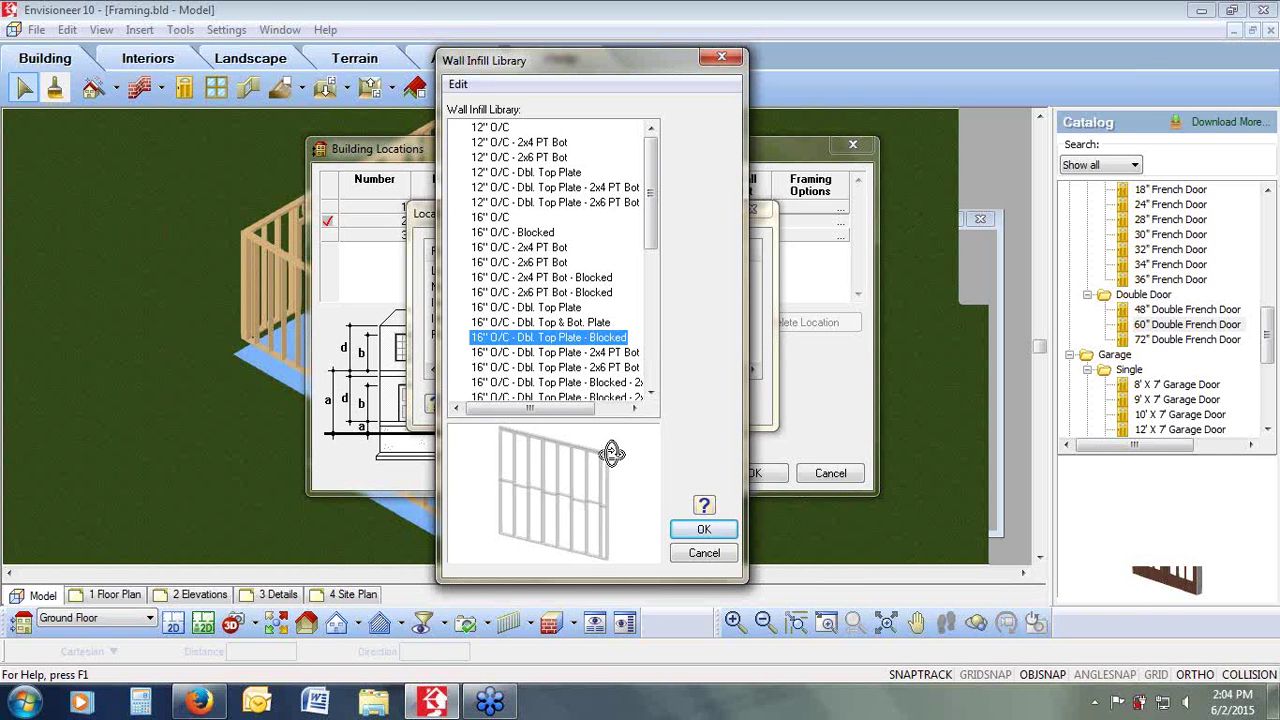
Step: Add a wall infill configuration based on 16" O/C - Dbl. Top Plate - Blocked and review its stud spacing and interference properties
{"action": "right_click", "coordinate": [551, 345]}
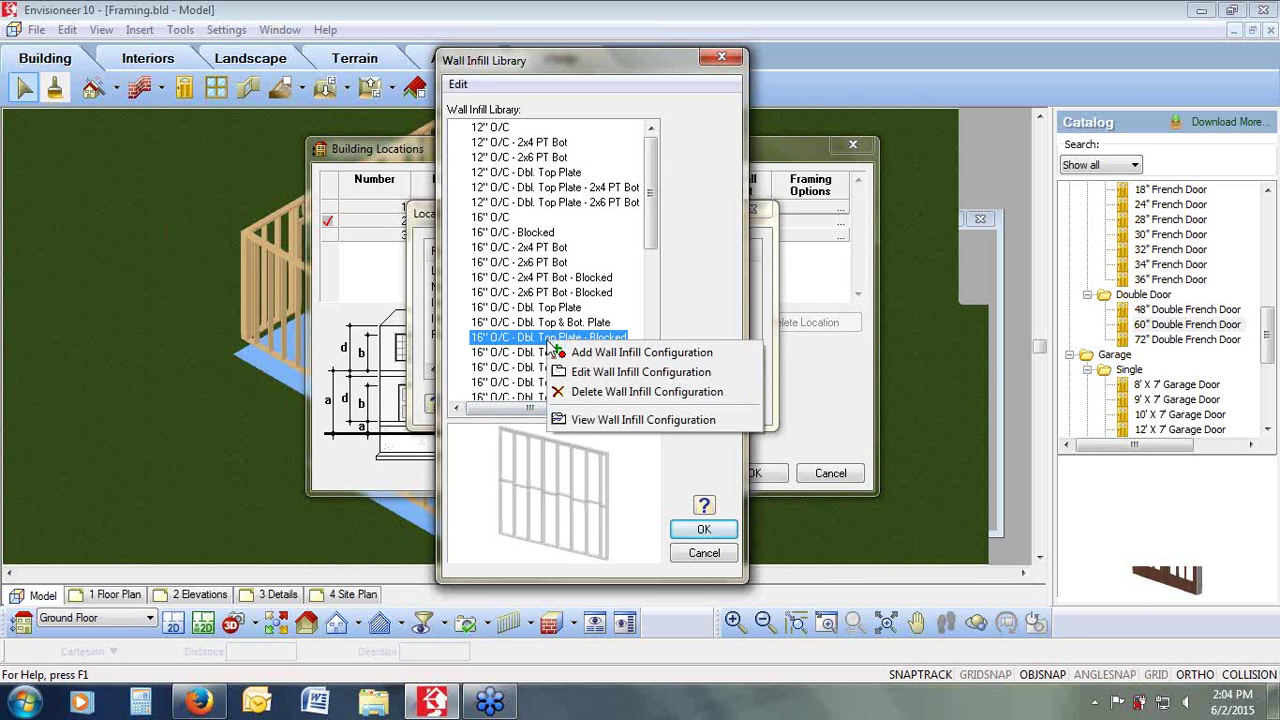
{"action": "left_click", "coordinate": [597, 358]}
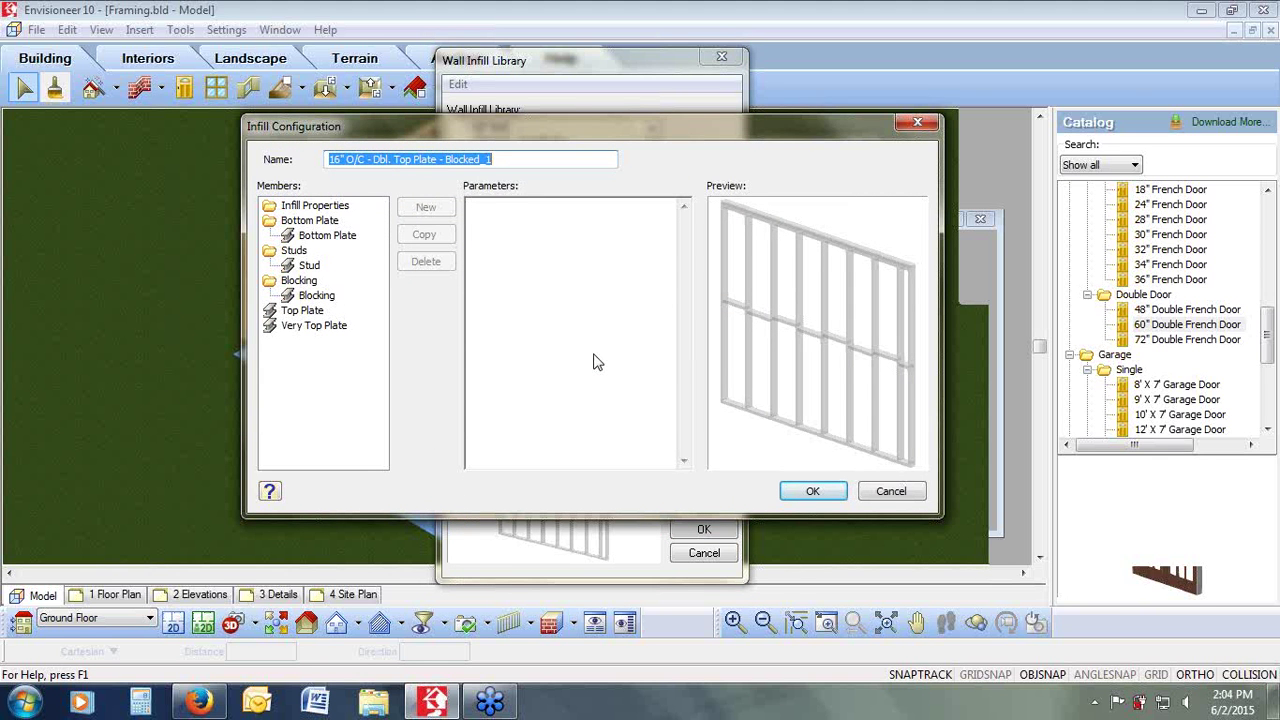
{"action": "left_click", "coordinate": [306, 210]}
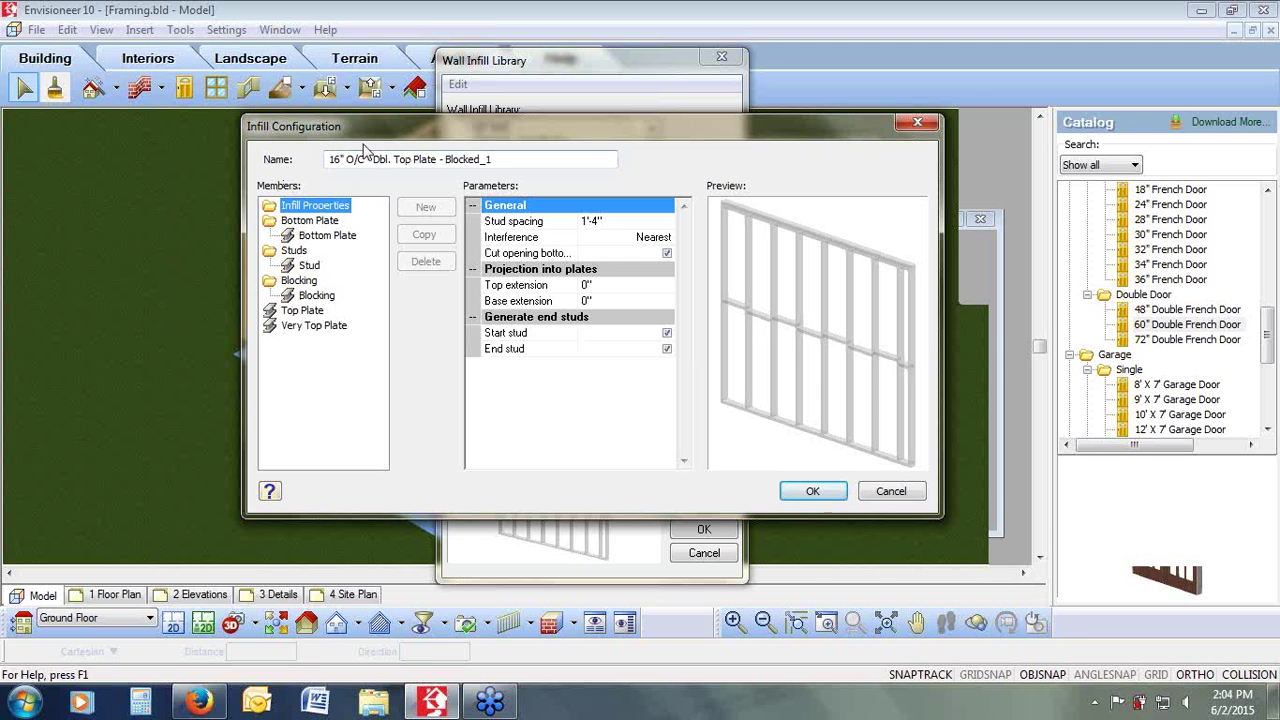
{"action": "left_click", "coordinate": [550, 160]}
{"action": "left_click", "coordinate": [617, 223]}
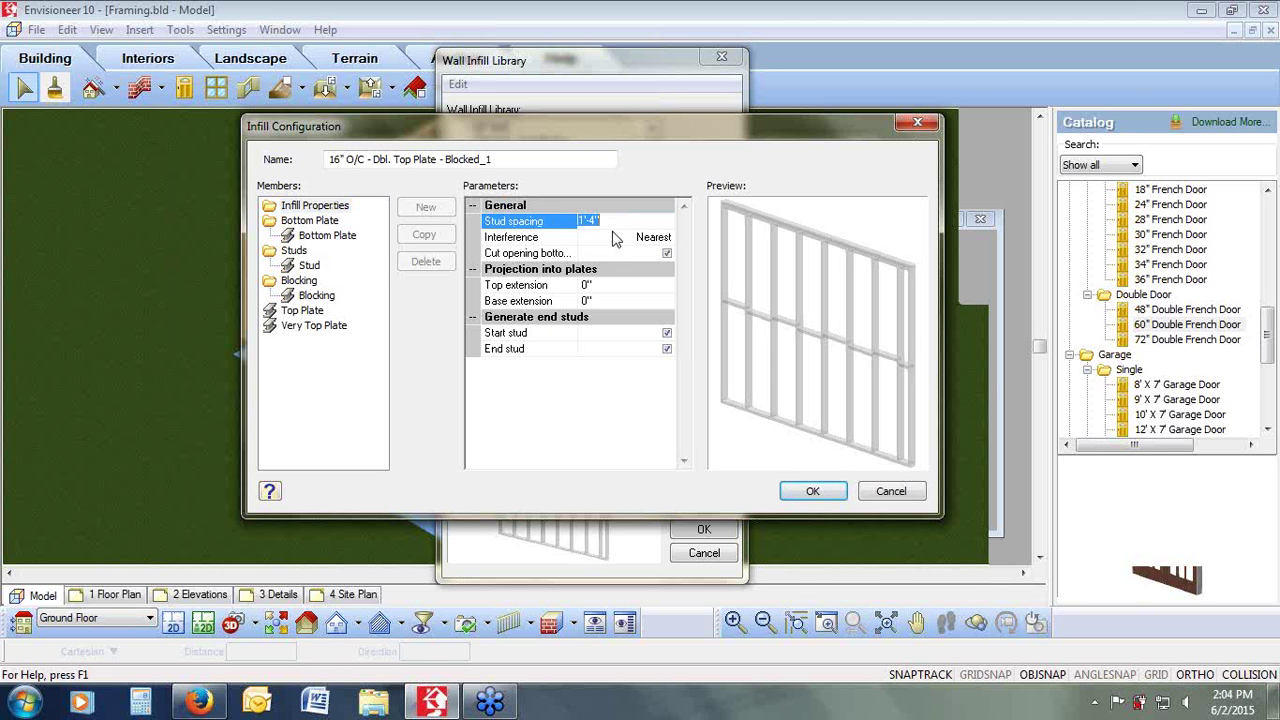
{"action": "left_click", "coordinate": [614, 245]}
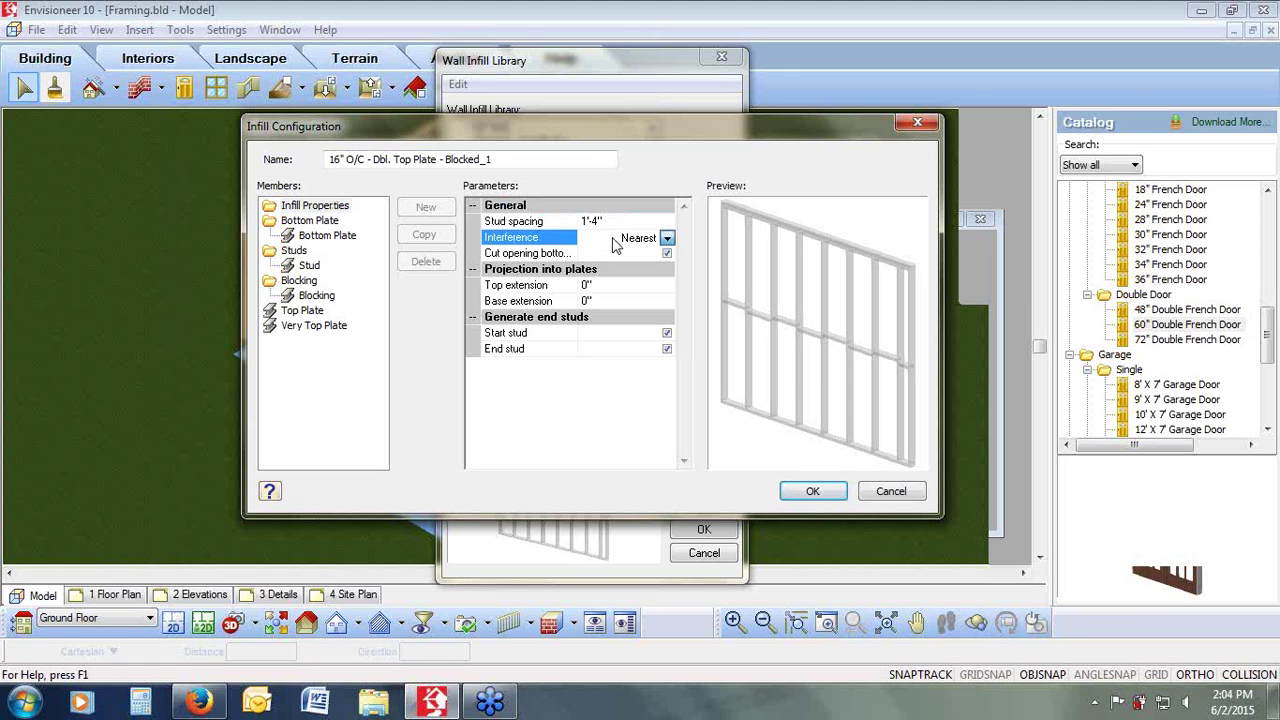
{"action": "left_click", "coordinate": [1013, 240]}
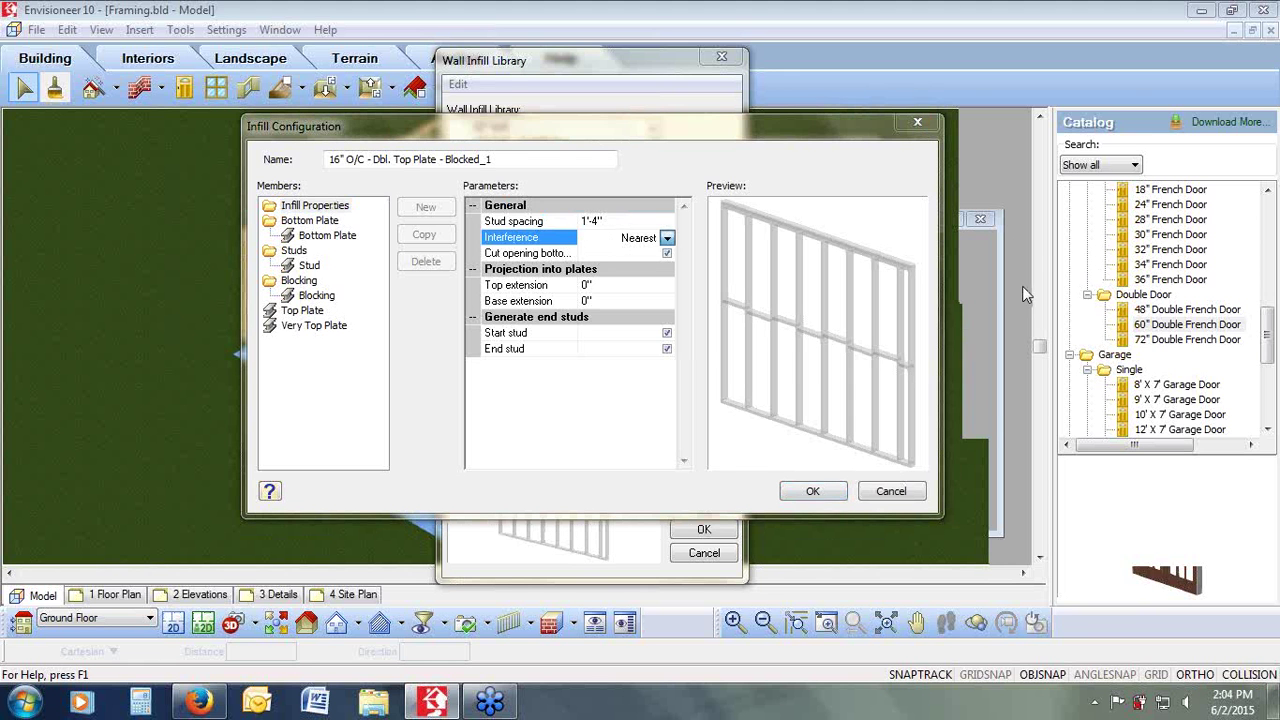
{"action": "left_click_drag", "start_coordinate": [582, 376], "coordinate": [582, 476]}
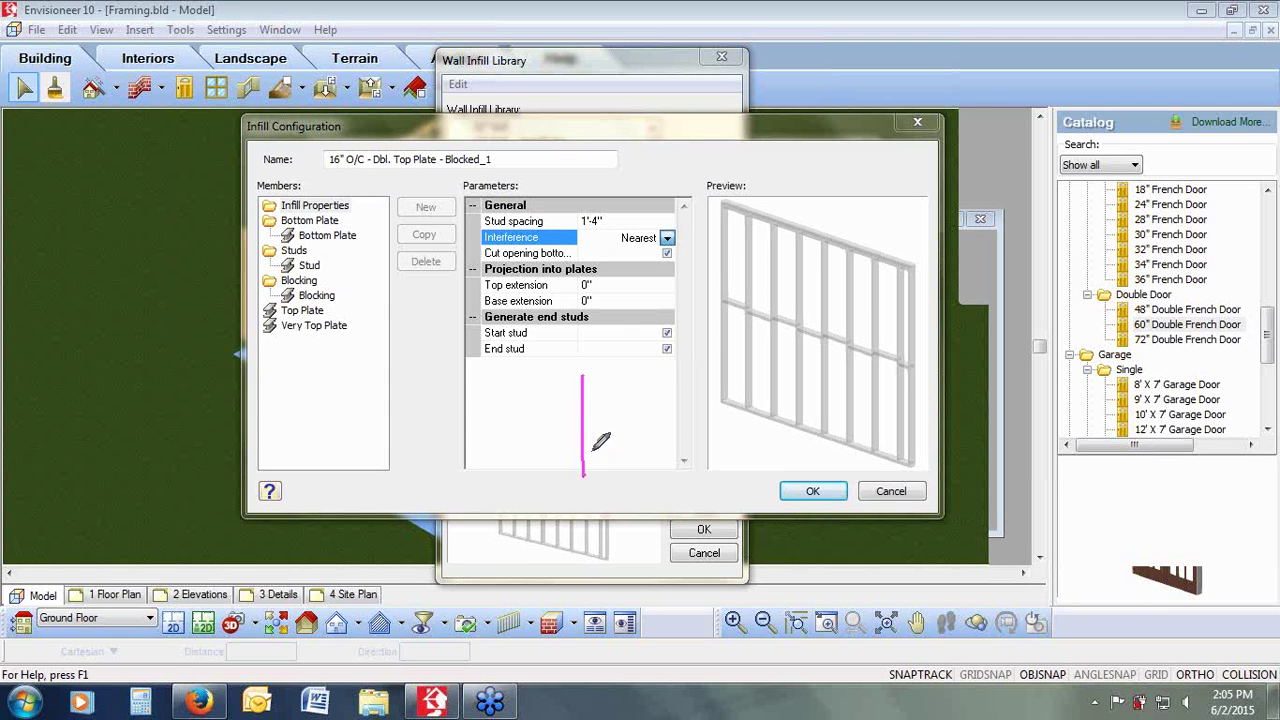
{"action": "mouse_move", "coordinate": [606, 376]}
{"action": "left_mouse_down"}
{"action": "mouse_move", "coordinate": [606, 405]}
{"action": "mouse_move", "coordinate": [694, 408]}
{"action": "mouse_move", "coordinate": [695, 425]}
{"action": "mouse_move", "coordinate": [606, 432]}
{"action": "mouse_move", "coordinate": [606, 478]}
{"action": "left_mouse_up"}
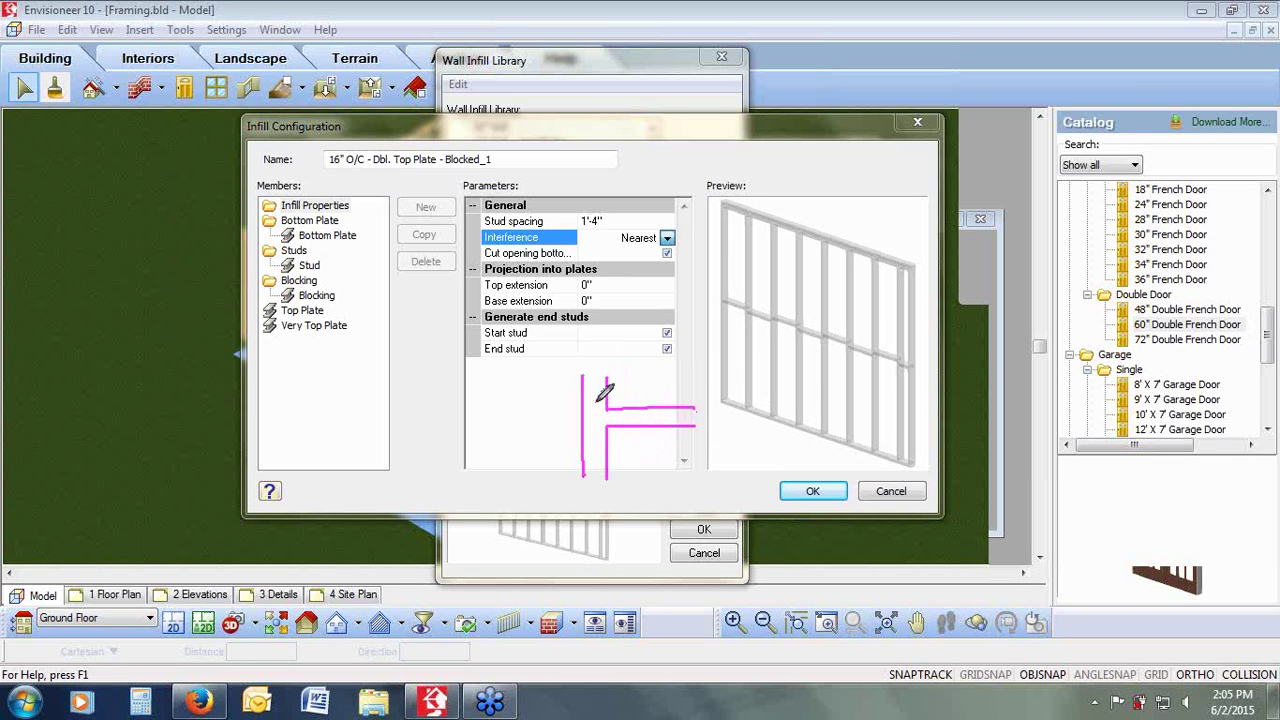
{"action": "mouse_move", "coordinate": [584, 377]}
{"action": "left_mouse_down"}
{"action": "mouse_move", "coordinate": [606, 377]}
{"action": "mouse_move", "coordinate": [606, 416]}
{"action": "left_mouse_up"}
{"action": "mouse_move", "coordinate": [605, 424]}
{"action": "left_mouse_down"}
{"action": "mouse_move", "coordinate": [606, 410]}
{"action": "mouse_move", "coordinate": [585, 408]}
{"action": "mouse_move", "coordinate": [604, 422]}
{"action": "mouse_move", "coordinate": [612, 410]}
{"action": "mouse_move", "coordinate": [572, 414]}
{"action": "mouse_move", "coordinate": [580, 381]}
{"action": "left_mouse_up"}
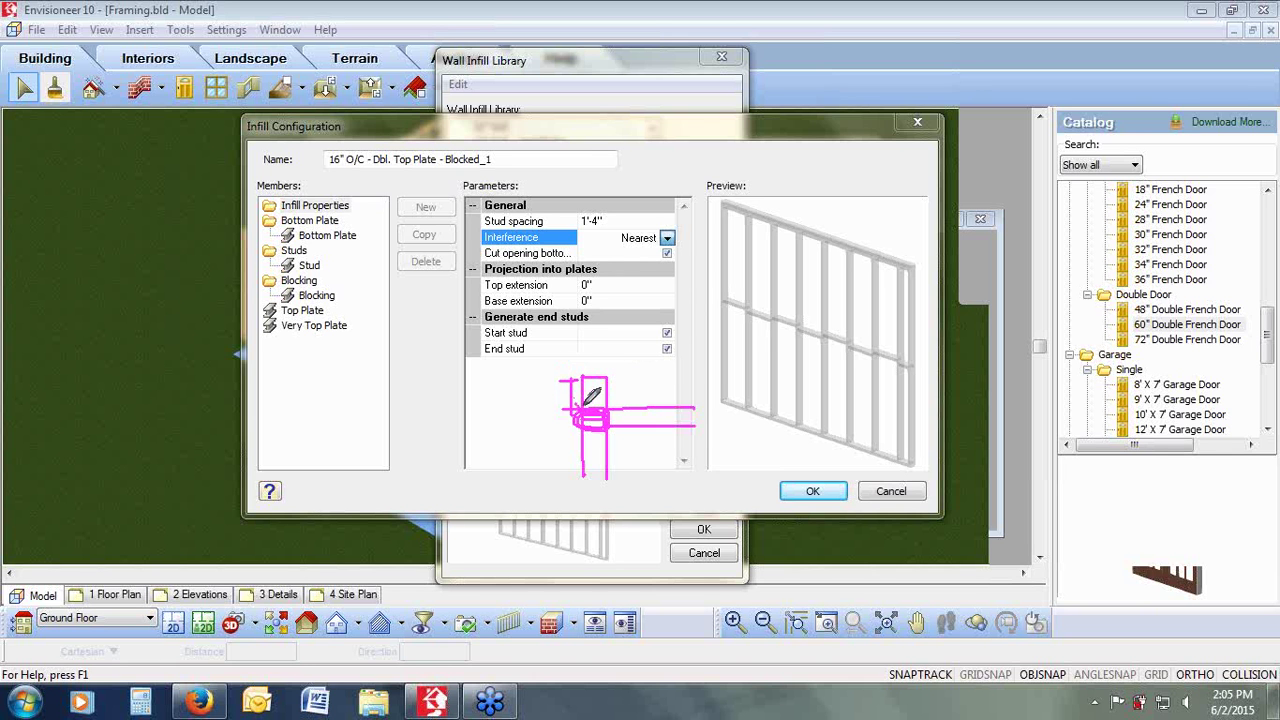
{"action": "mouse_move", "coordinate": [648, 222]}
{"action": "left_mouse_down"}
{"action": "mouse_move", "coordinate": [628, 228]}
{"action": "mouse_move", "coordinate": [670, 236]}
{"action": "mouse_move", "coordinate": [657, 215]}
{"action": "left_mouse_up"}
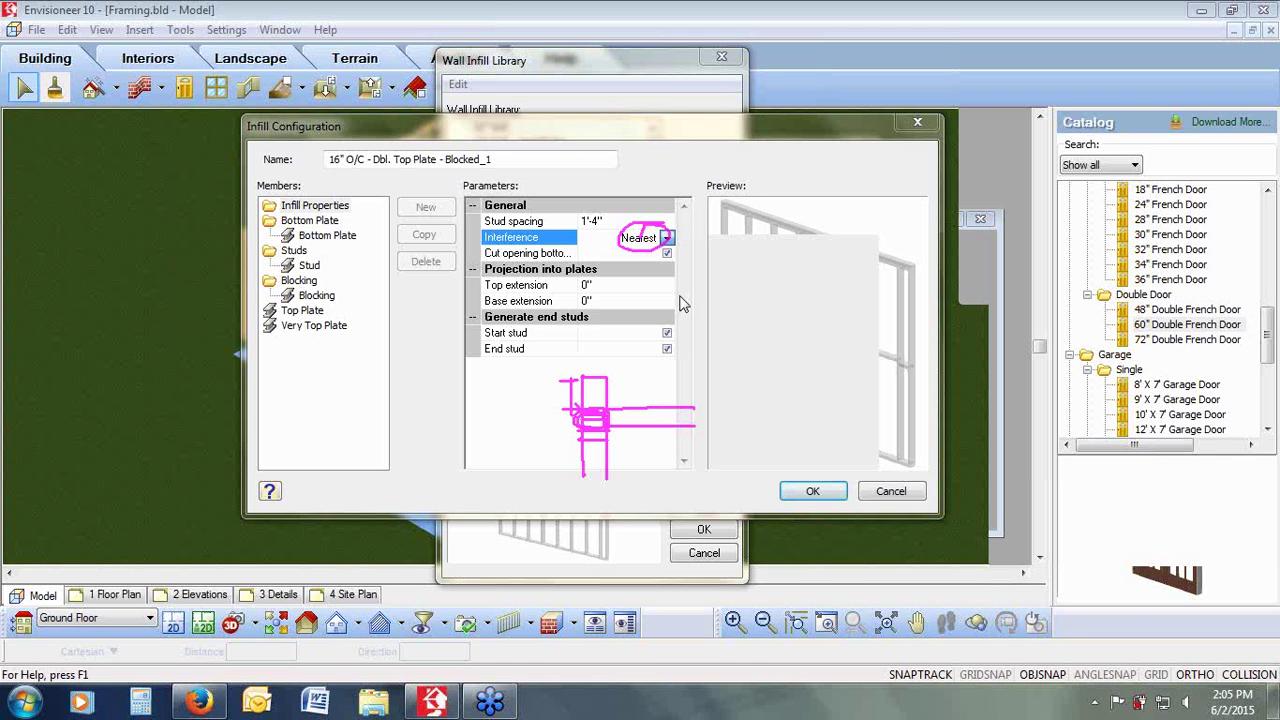
Step: Examine the available interference options in the new configuration's infill properties
{"action": "left_click", "coordinate": [667, 239]}
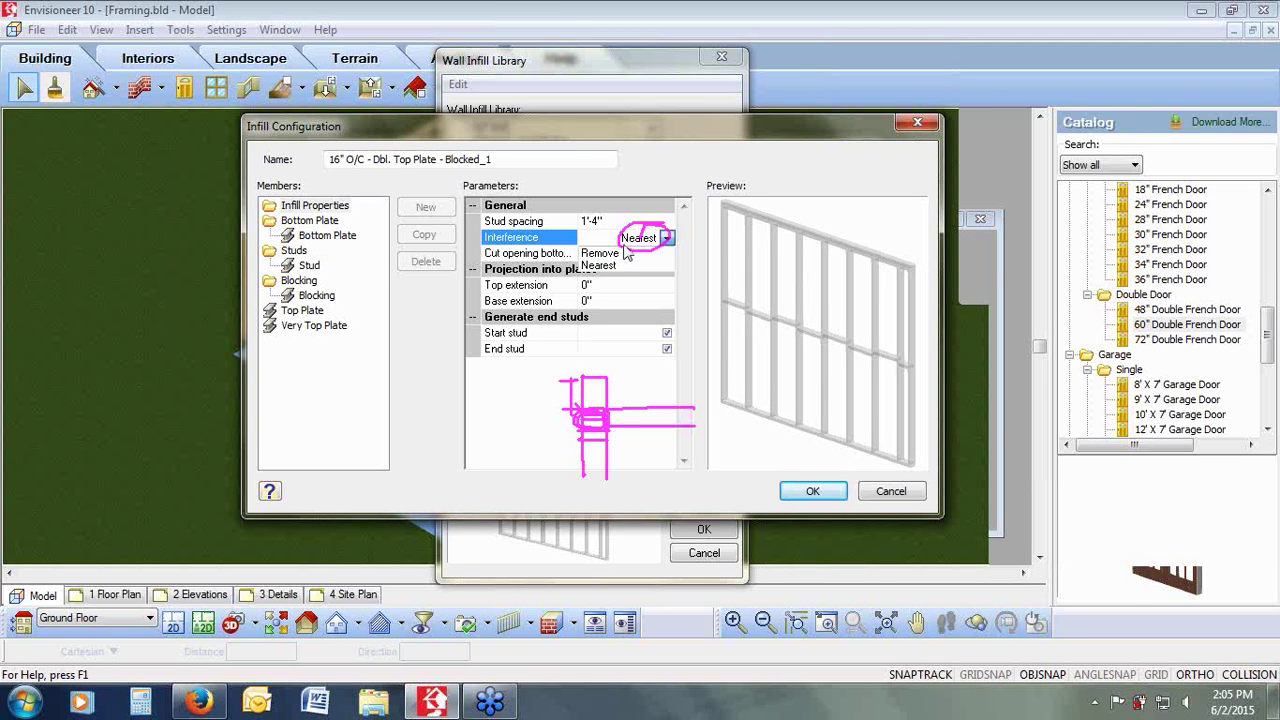
{"action": "left_click", "coordinate": [1016, 248]}
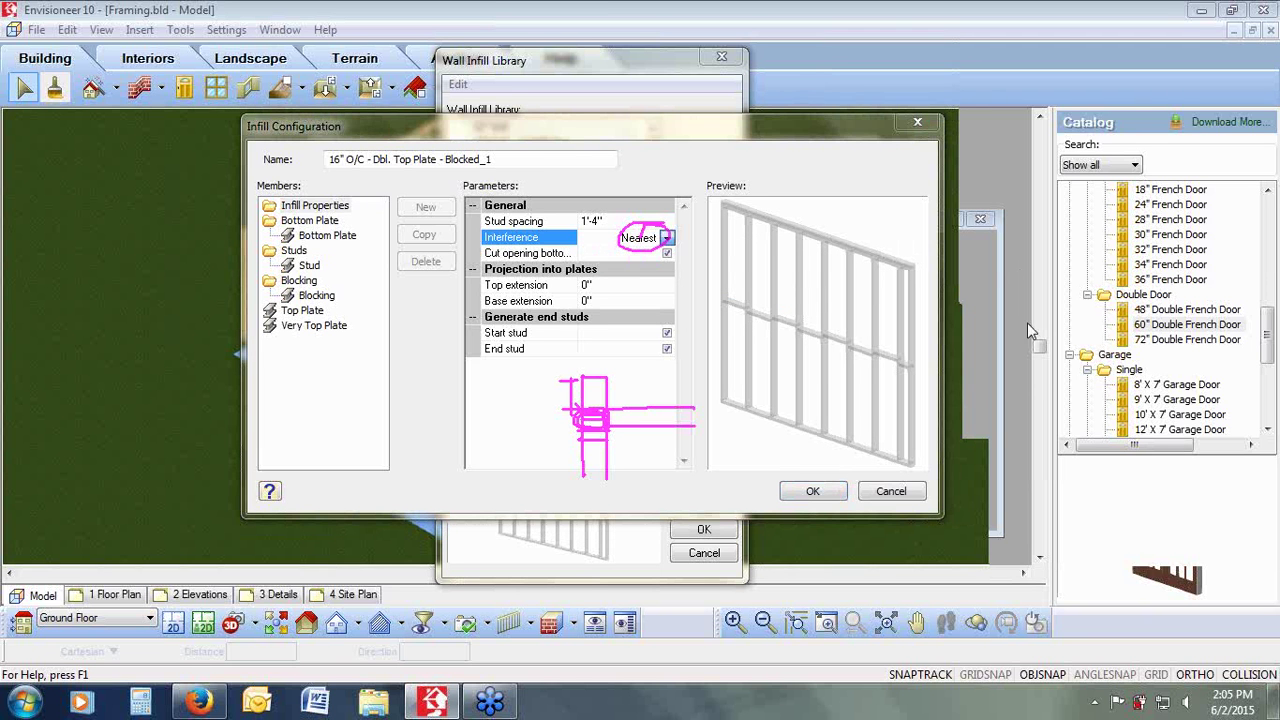
Step: Erase all drawn annotations and review the opening bottom plate cut and top extension settings, rotating the infill preview
{"action": "right_click", "coordinate": [1040, 375]}
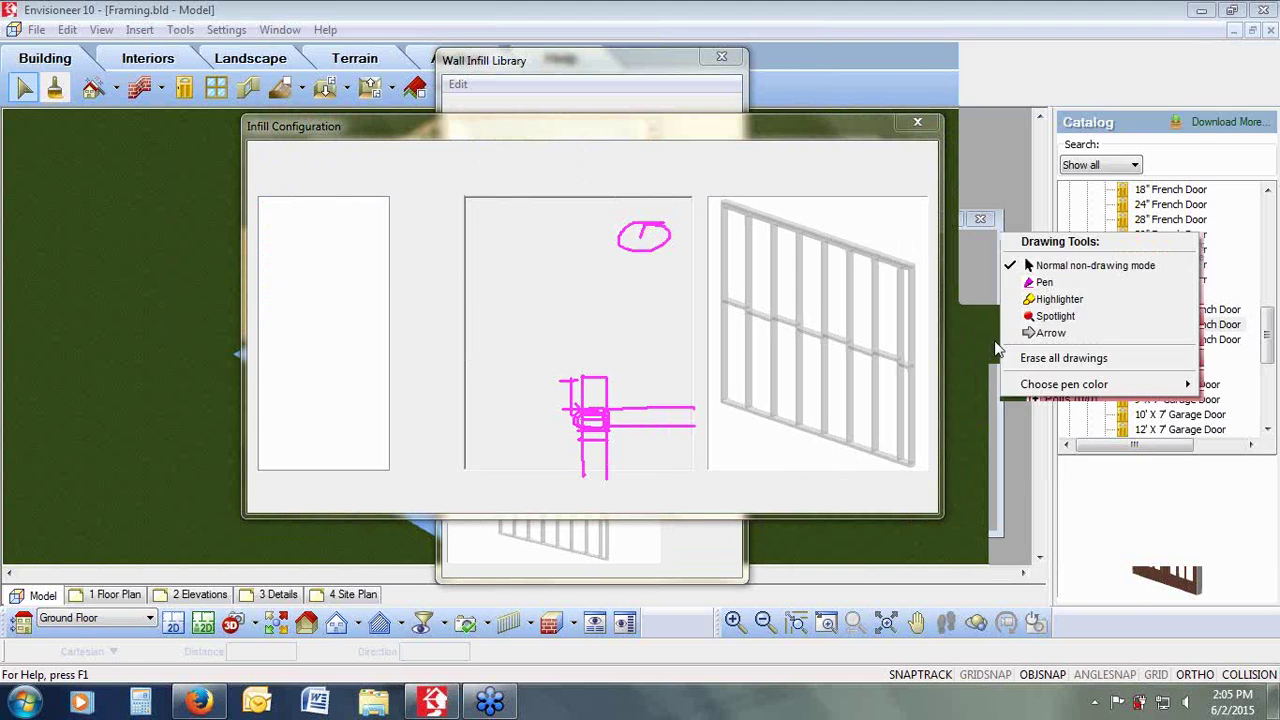
{"action": "left_click", "coordinate": [1065, 357]}
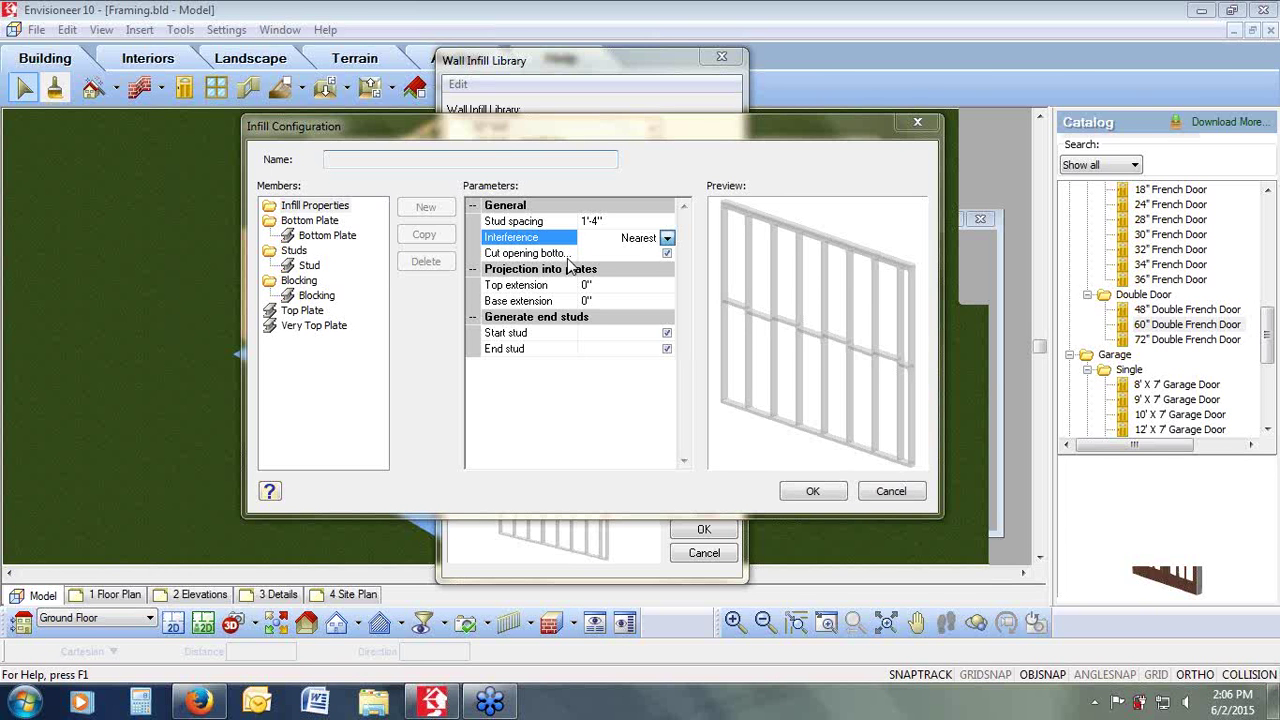
{"action": "left_click", "coordinate": [667, 253]}
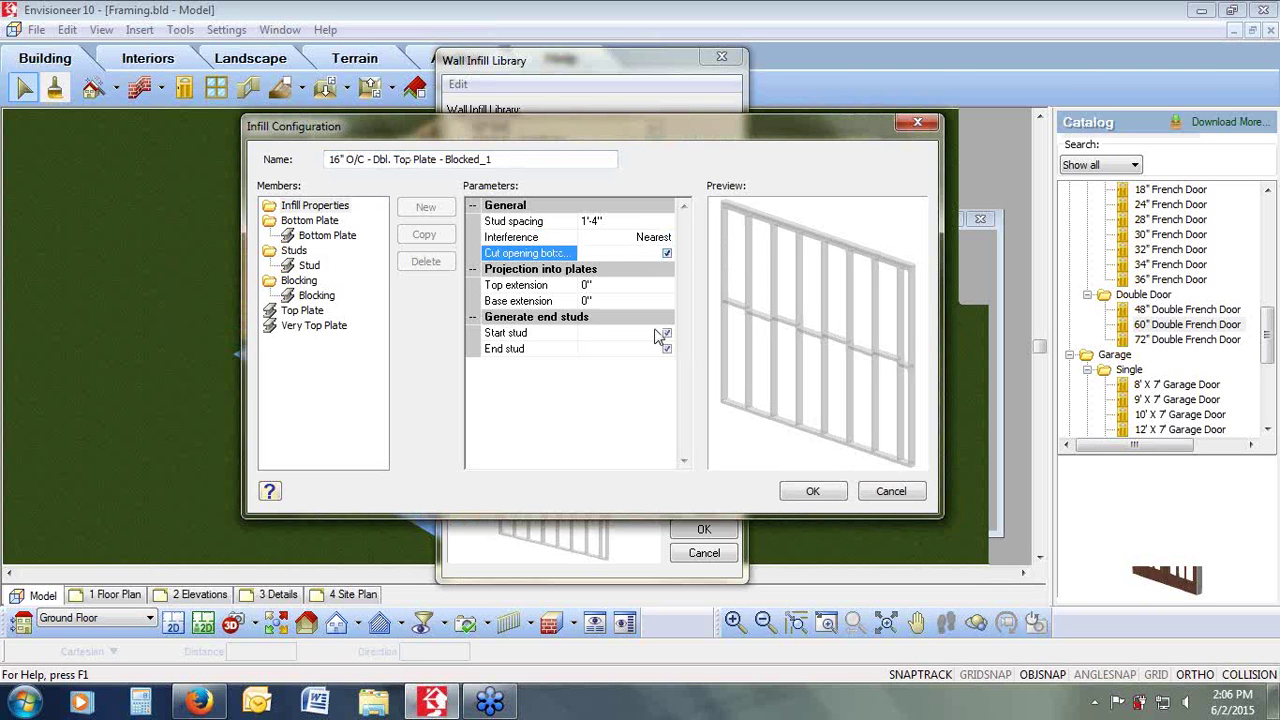
{"action": "left_click", "coordinate": [620, 290]}
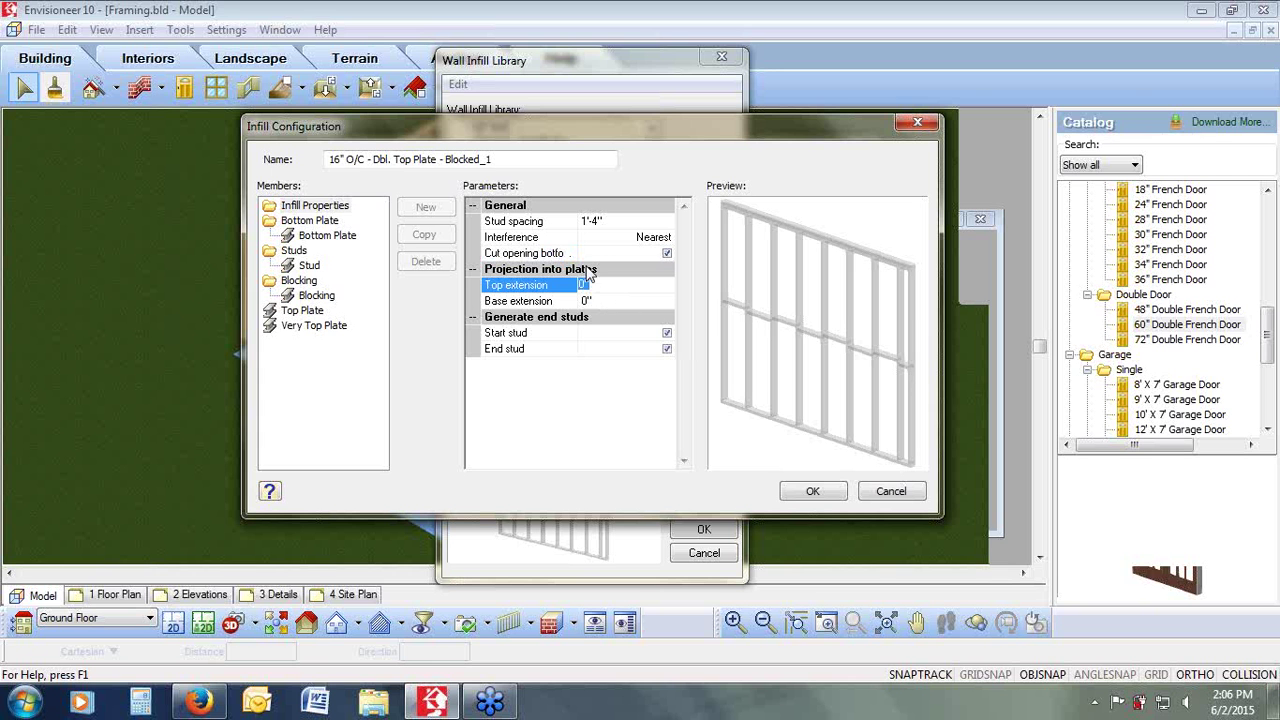
{"action": "left_click_drag", "start_coordinate": [888, 314], "coordinate": [874, 315]}
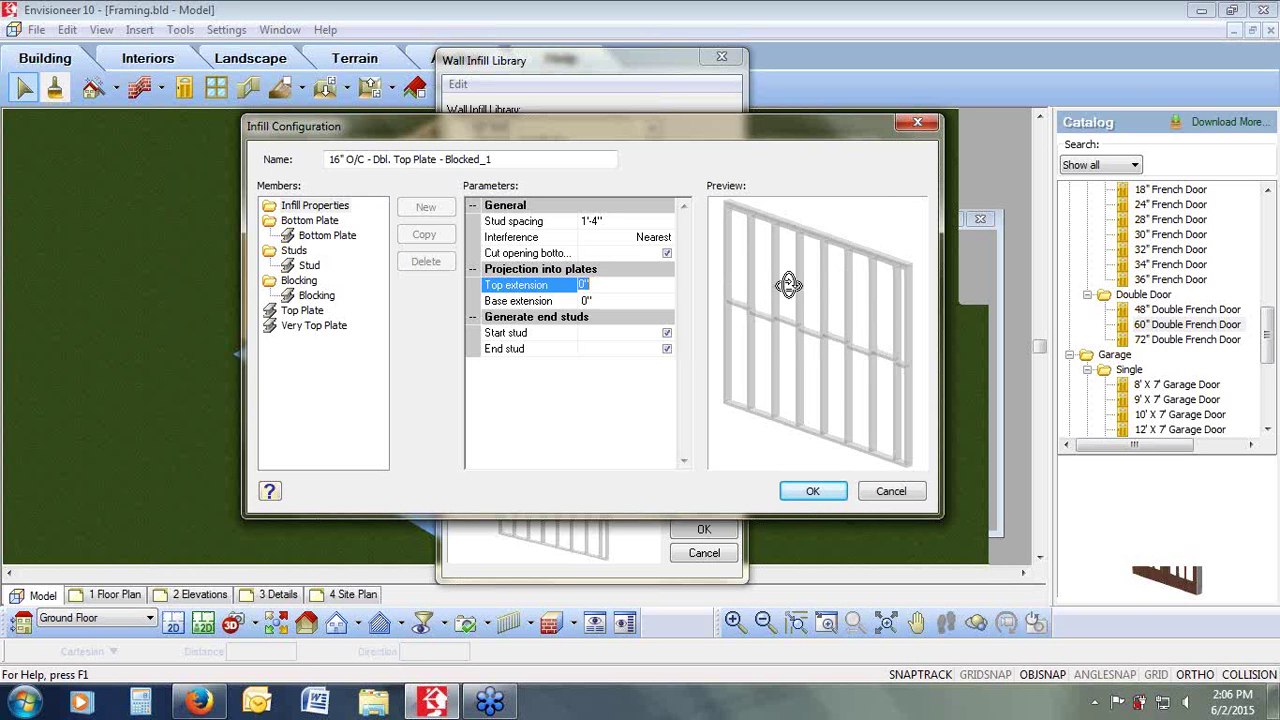
{"action": "left_click_drag", "start_coordinate": [796, 239], "coordinate": [816, 231]}
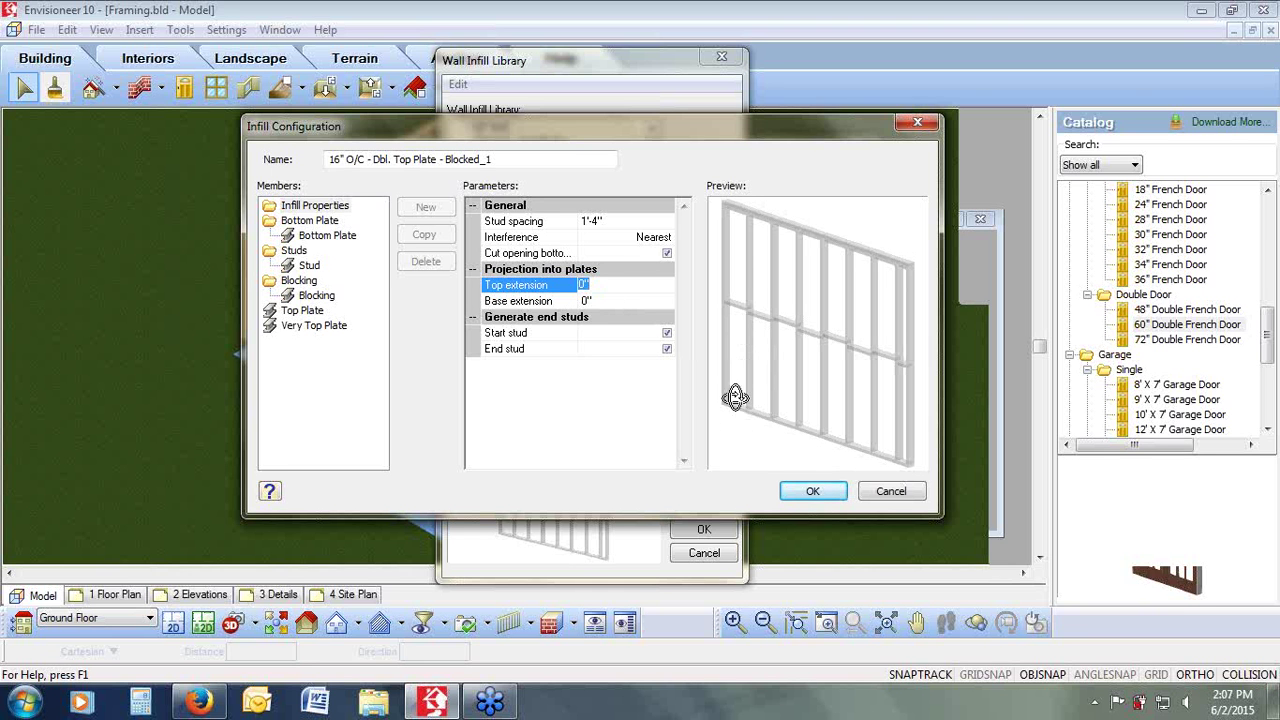
Step: Try a base extension of 4'-0" for the projection into plates and reset it to 0"
{"action": "left_click", "coordinate": [611, 298]}
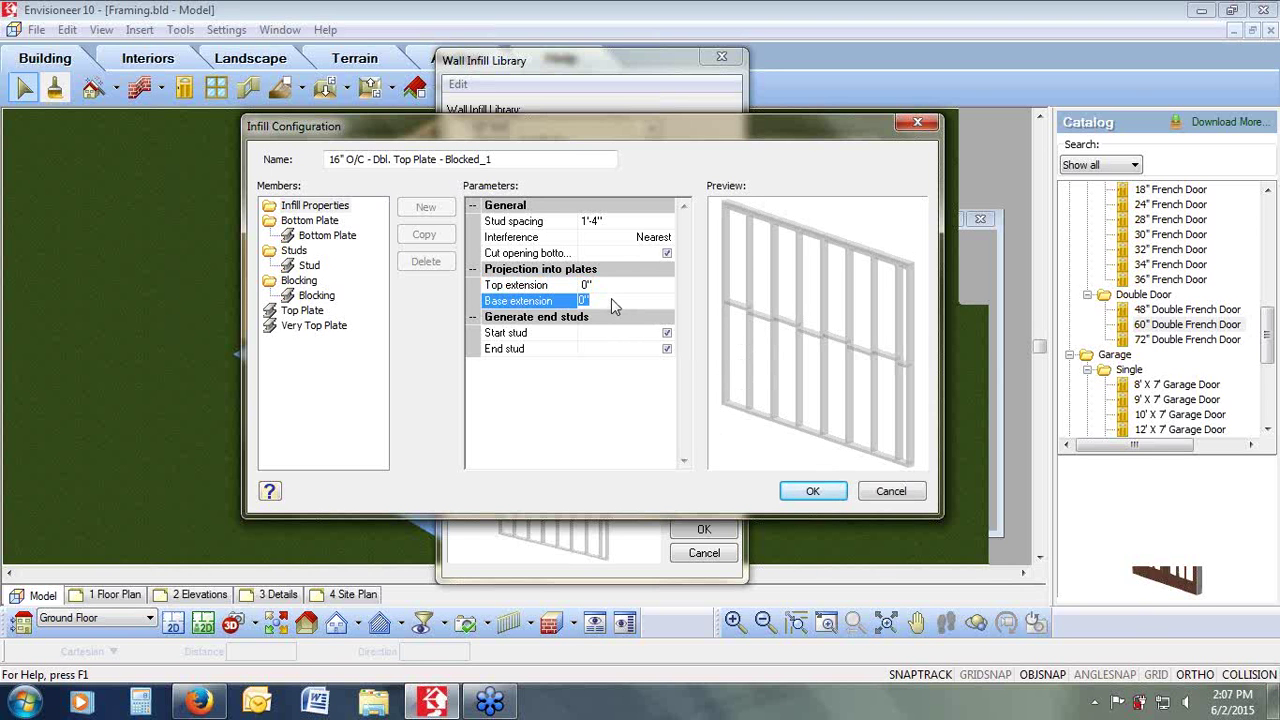
{"action": "type", "text": "4"}
{"action": "key", "text": "Up"}
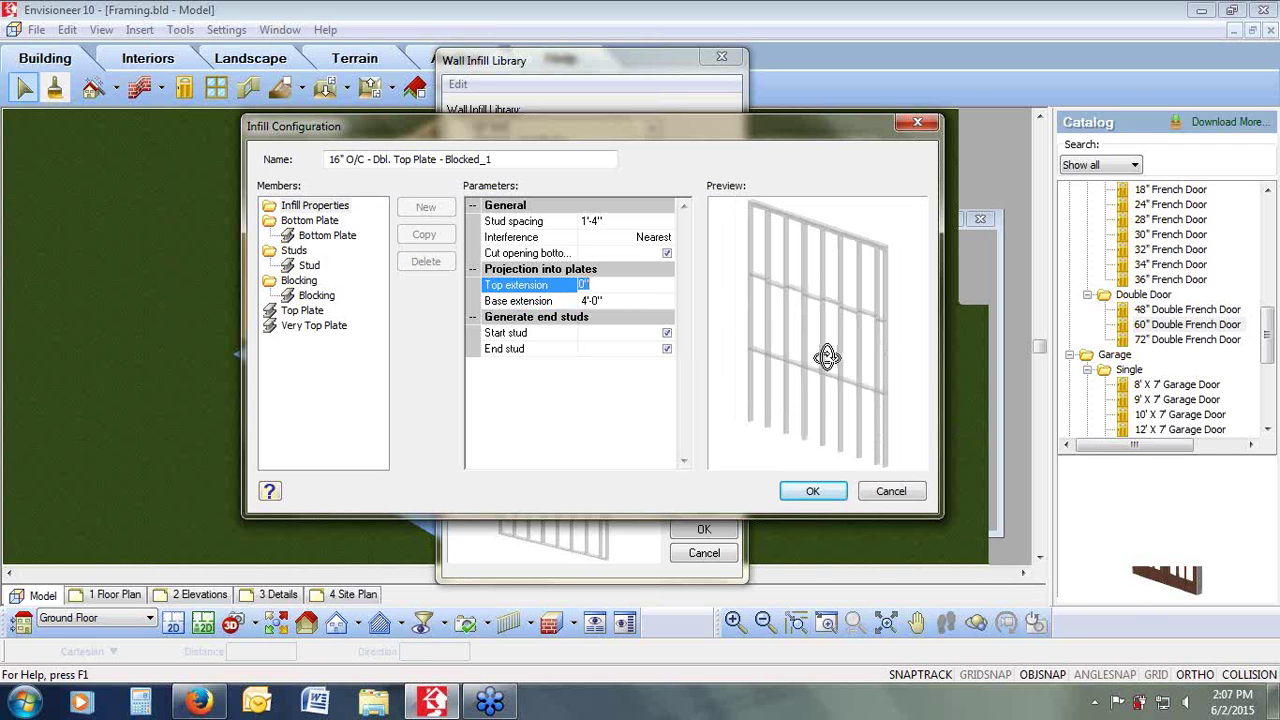
{"action": "left_click", "coordinate": [610, 297]}
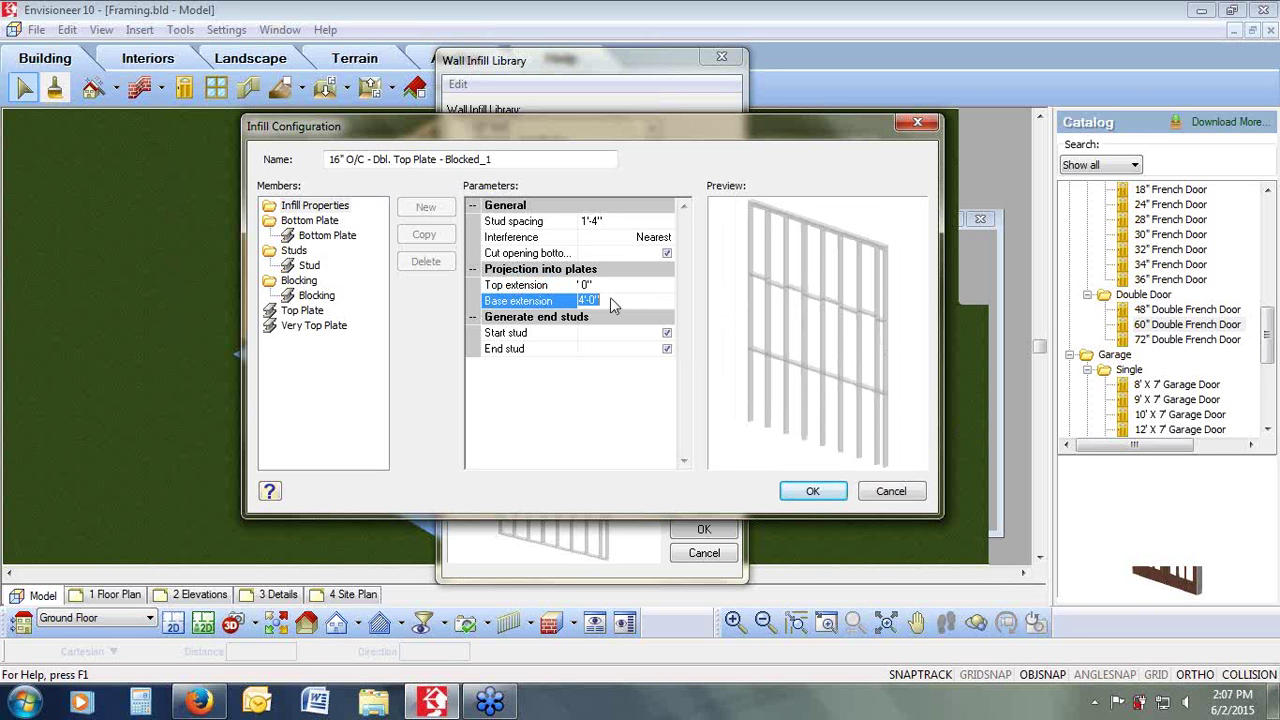
{"action": "type", "text": "0"}
{"action": "key", "text": "Down"}
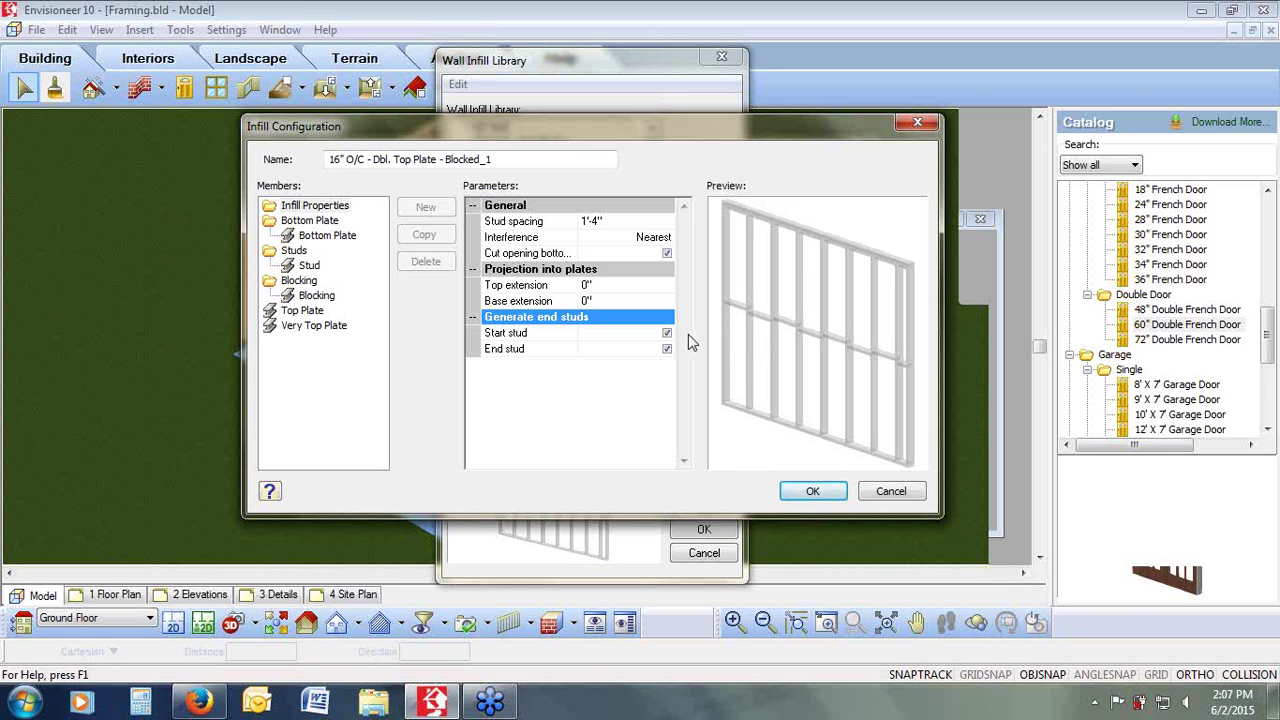
Step: Compare the infill preview with the start and end studs disabled and enabled, leaving both enabled
{"action": "left_click_drag", "start_coordinate": [808, 320], "coordinate": [835, 317]}
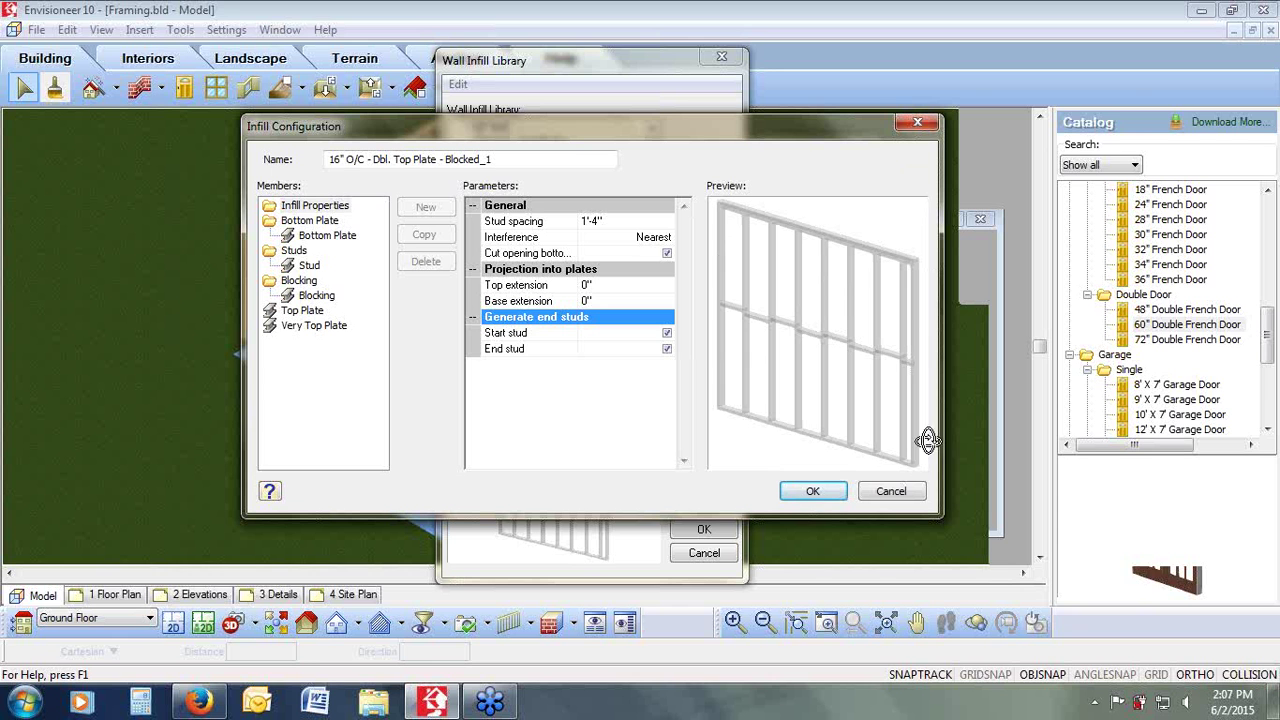
{"action": "left_click", "coordinate": [667, 333]}
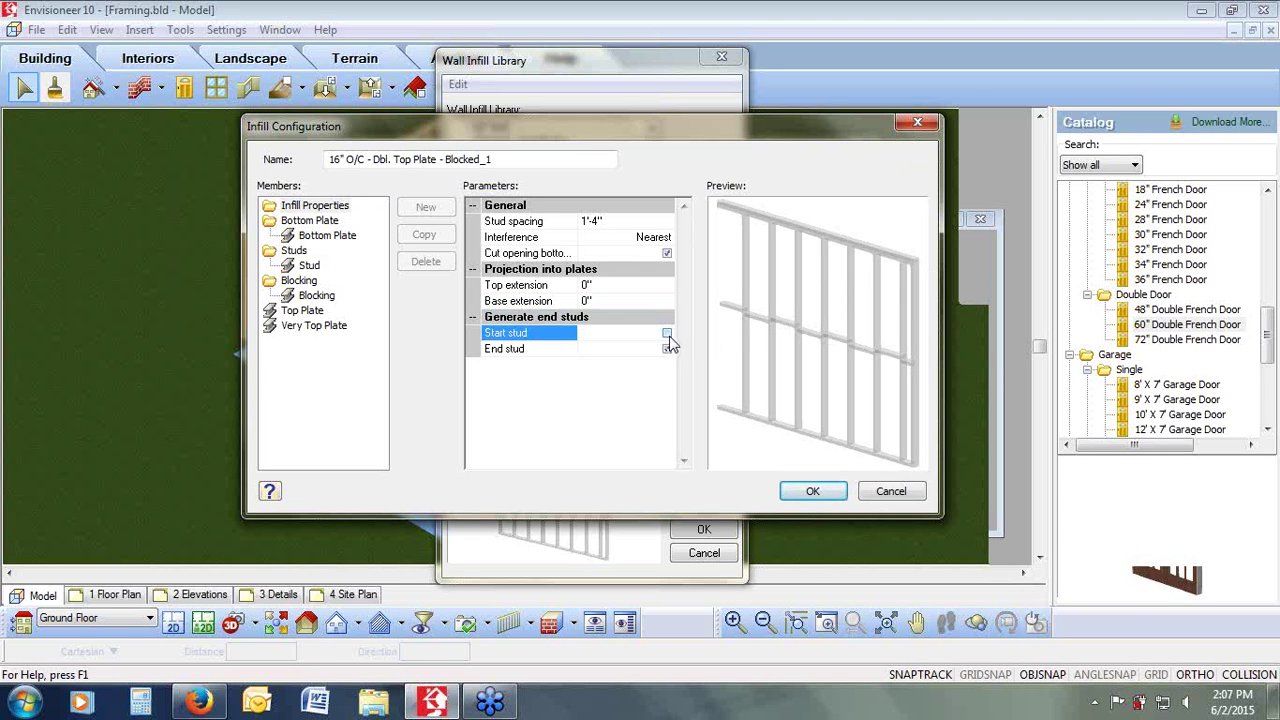
{"action": "left_click", "coordinate": [667, 349]}
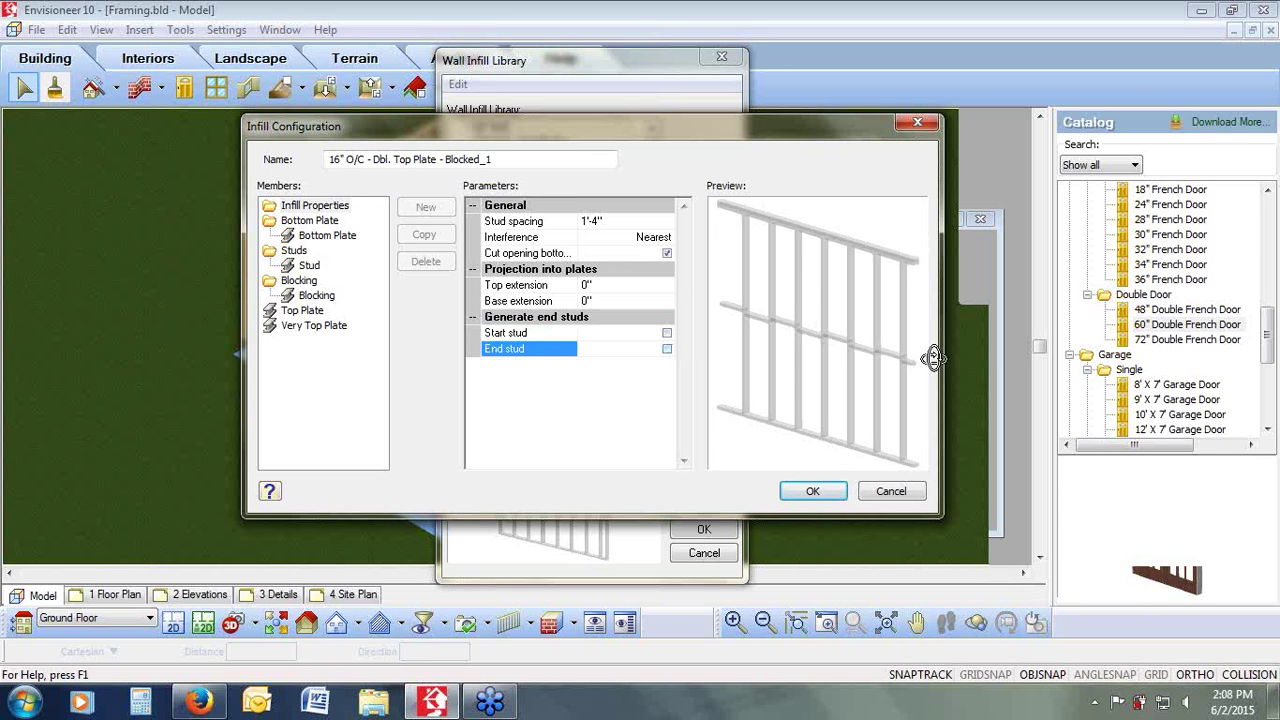
{"action": "left_click", "coordinate": [667, 332]}
{"action": "left_click", "coordinate": [667, 349]}
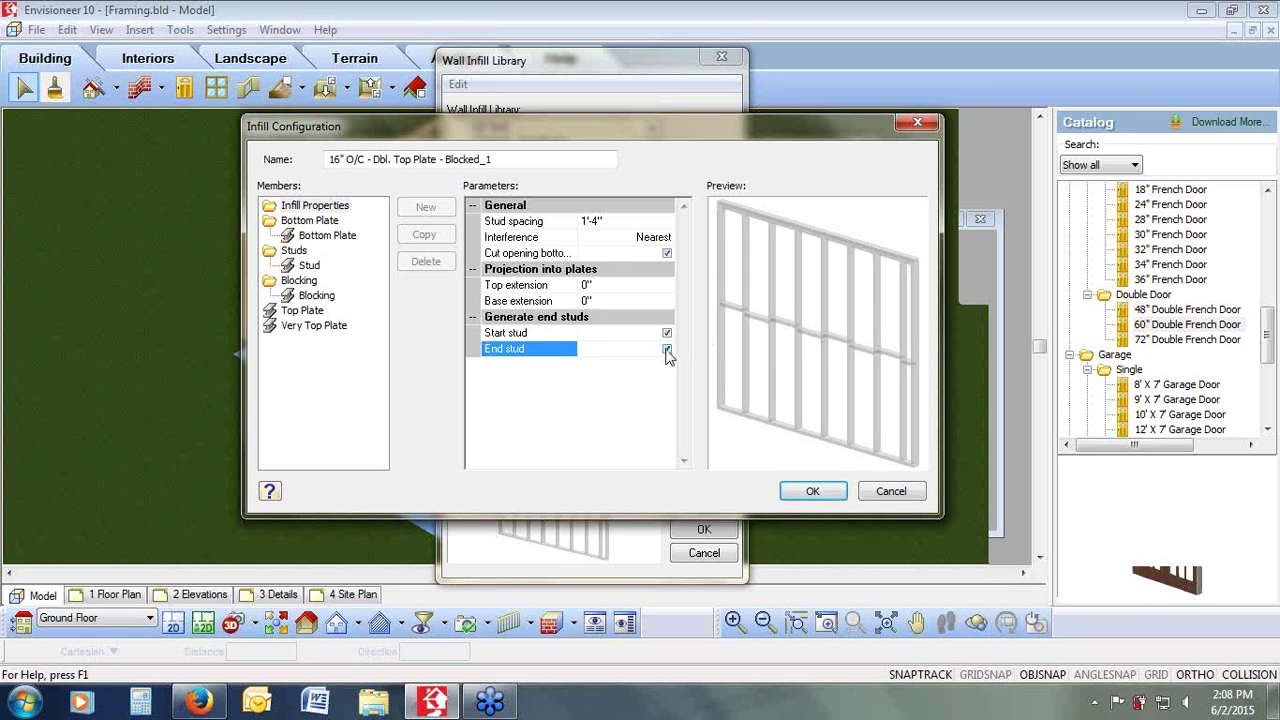
{"action": "left_click", "coordinate": [667, 349]}
{"action": "left_click", "coordinate": [667, 332]}
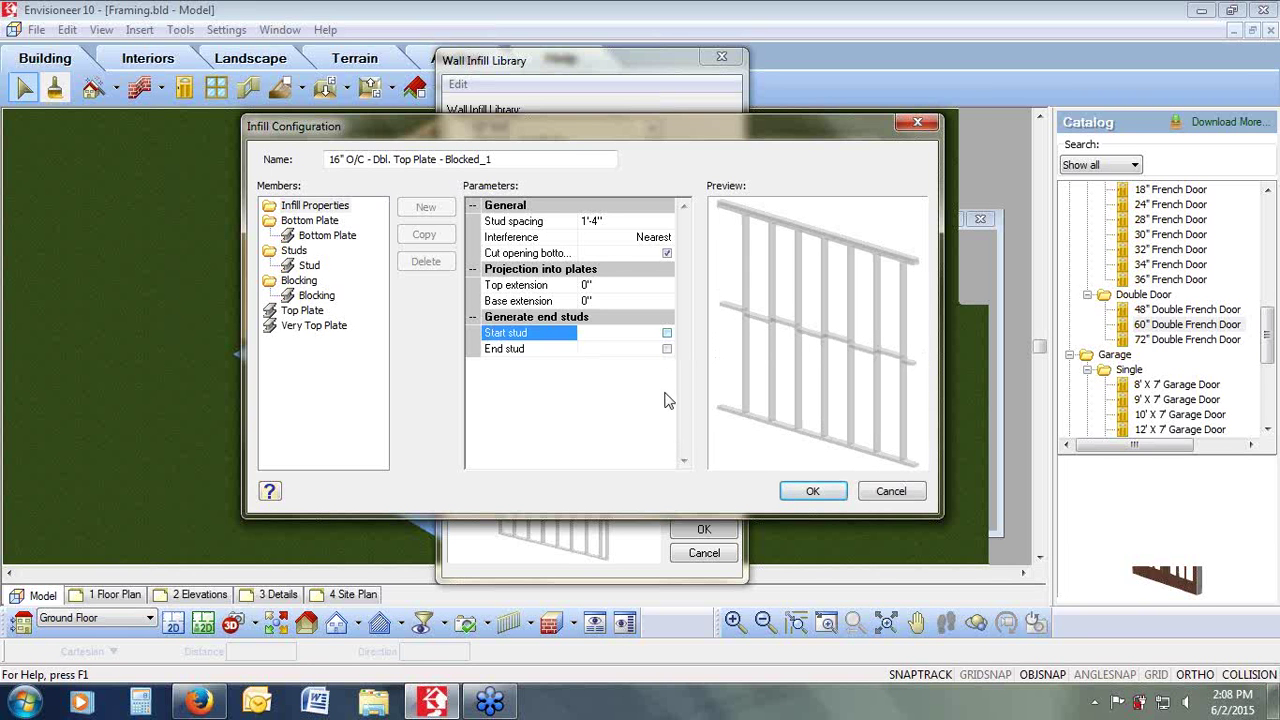
{"action": "left_click", "coordinate": [667, 333]}
{"action": "left_click", "coordinate": [667, 349]}
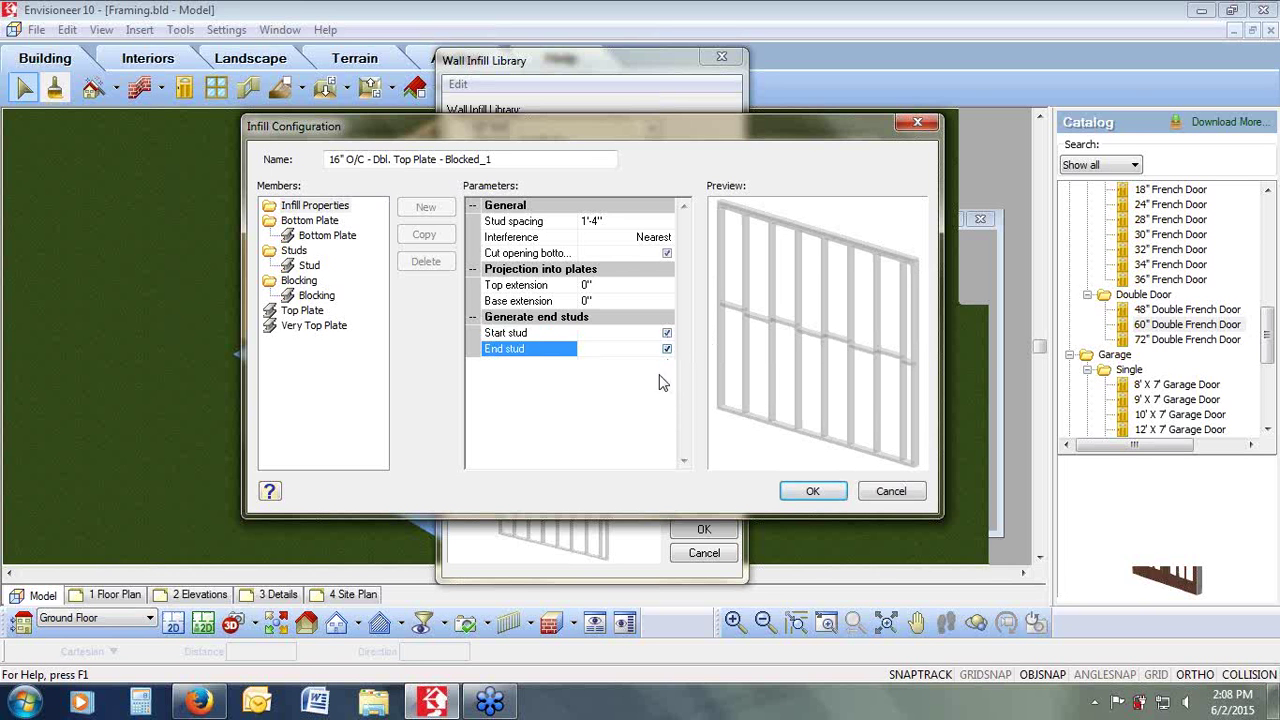
Step: Examine the Bottom Plate member's parameters, including its name and the available sources for the member
{"action": "left_click", "coordinate": [305, 222]}
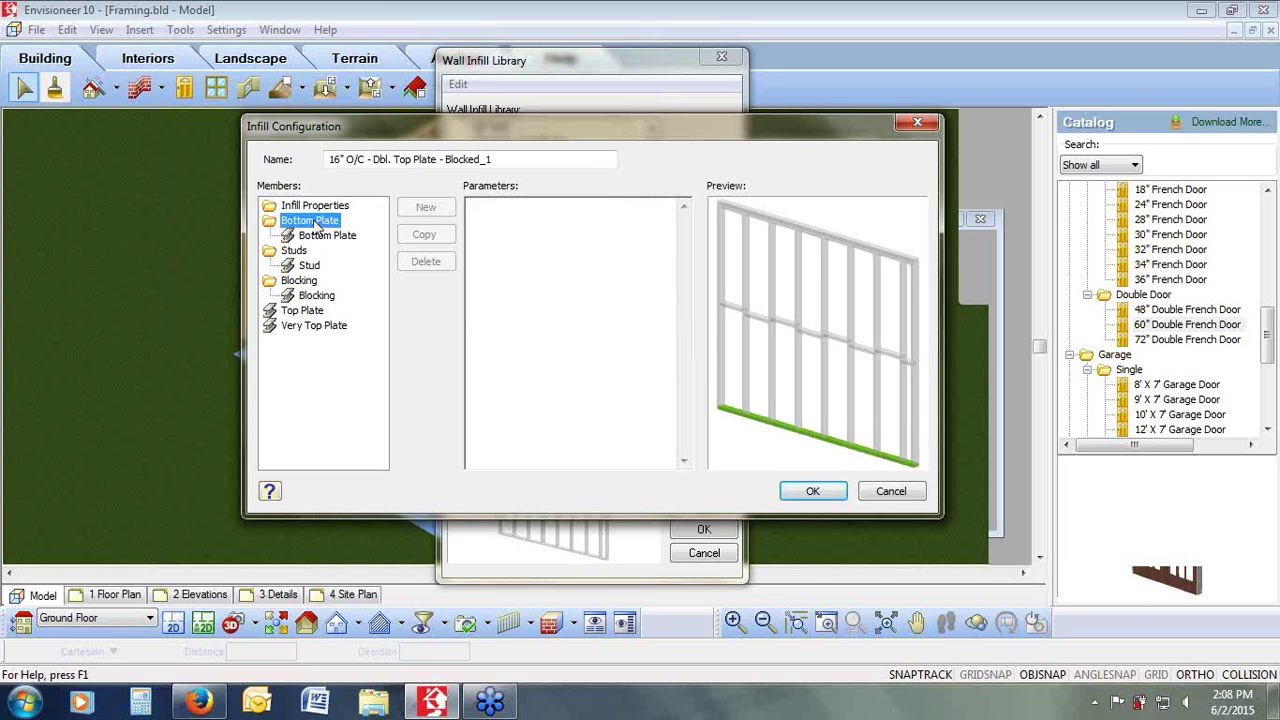
{"action": "left_click", "coordinate": [324, 237]}
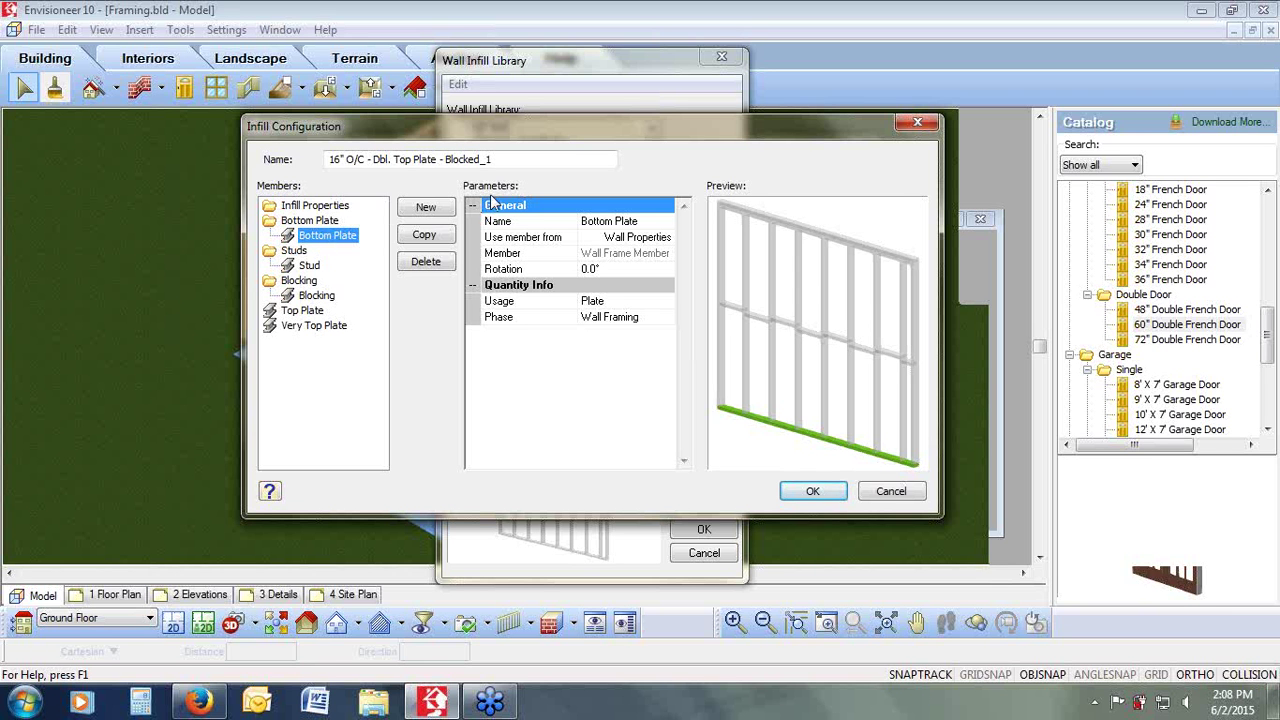
{"action": "left_click", "coordinate": [613, 222]}
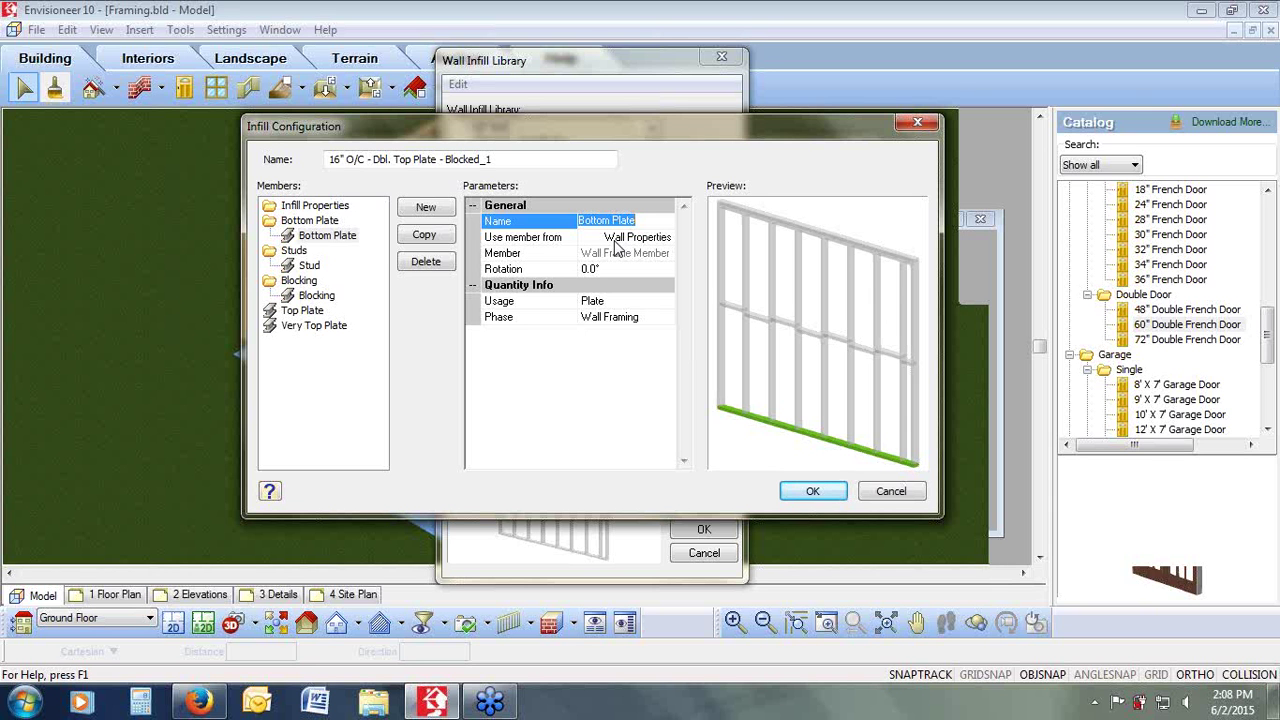
{"action": "left_click", "coordinate": [623, 240]}
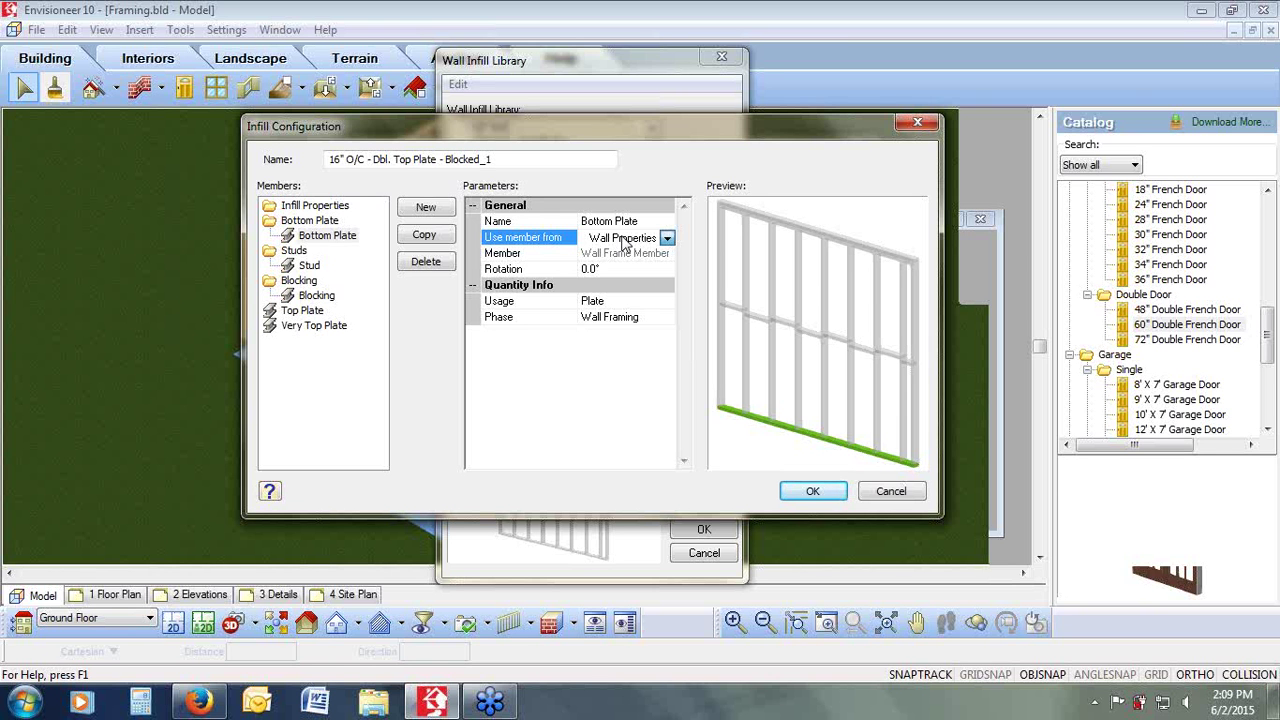
{"action": "left_click", "coordinate": [667, 238]}
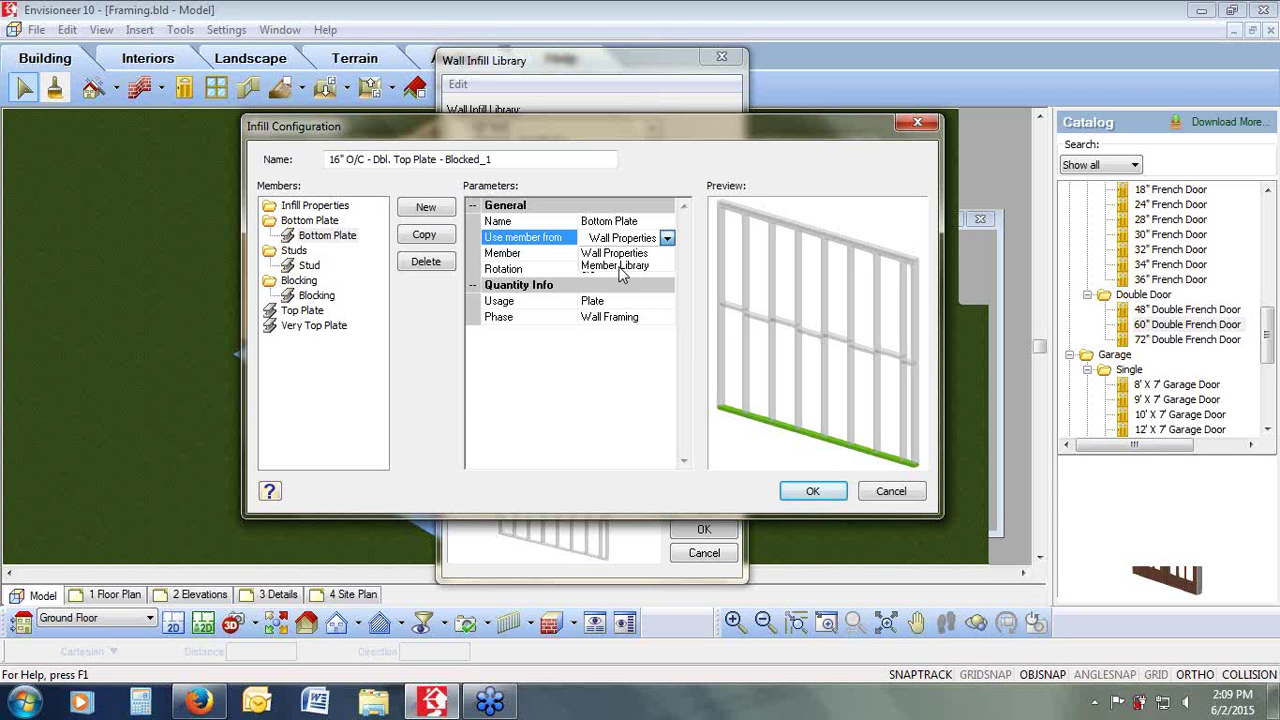
{"action": "left_click", "coordinate": [651, 221]}
Step: Try a 90° rotation on the Bottom Plate member, inspect it in the preview and reset the rotation to 0°
{"action": "left_click", "coordinate": [606, 270]}
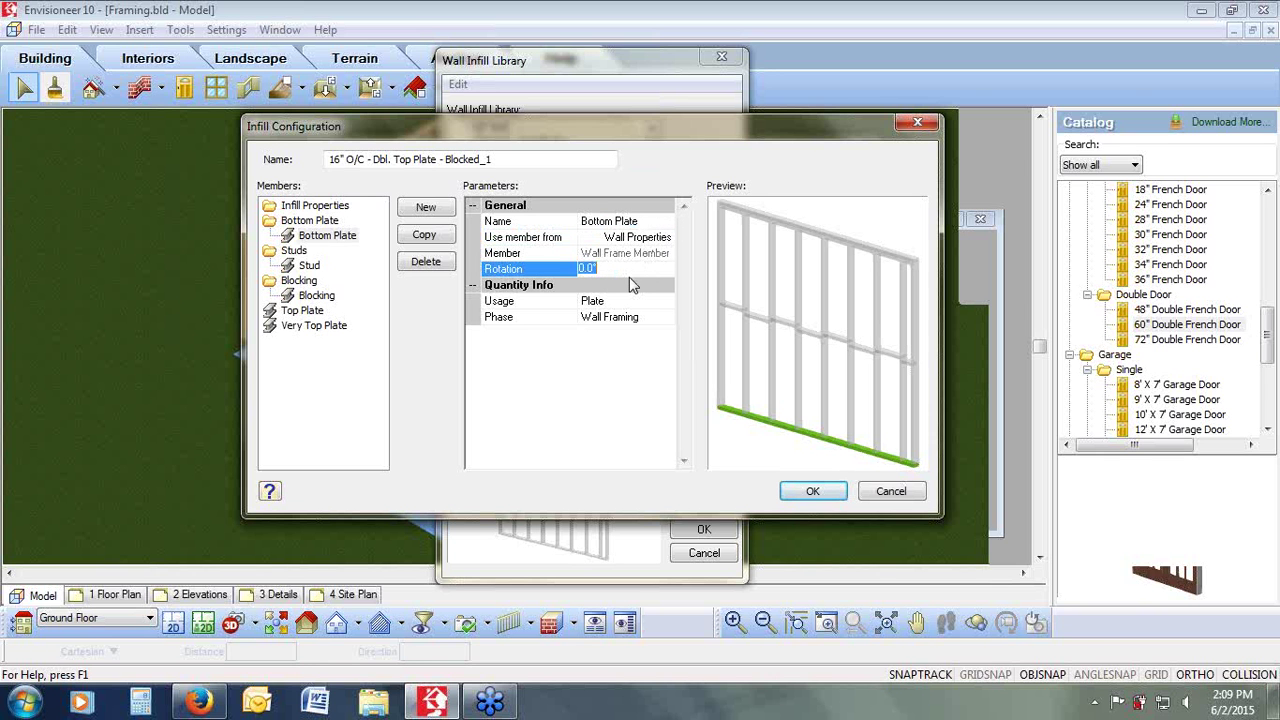
{"action": "type", "text": "90"}
{"action": "key", "text": "Return"}
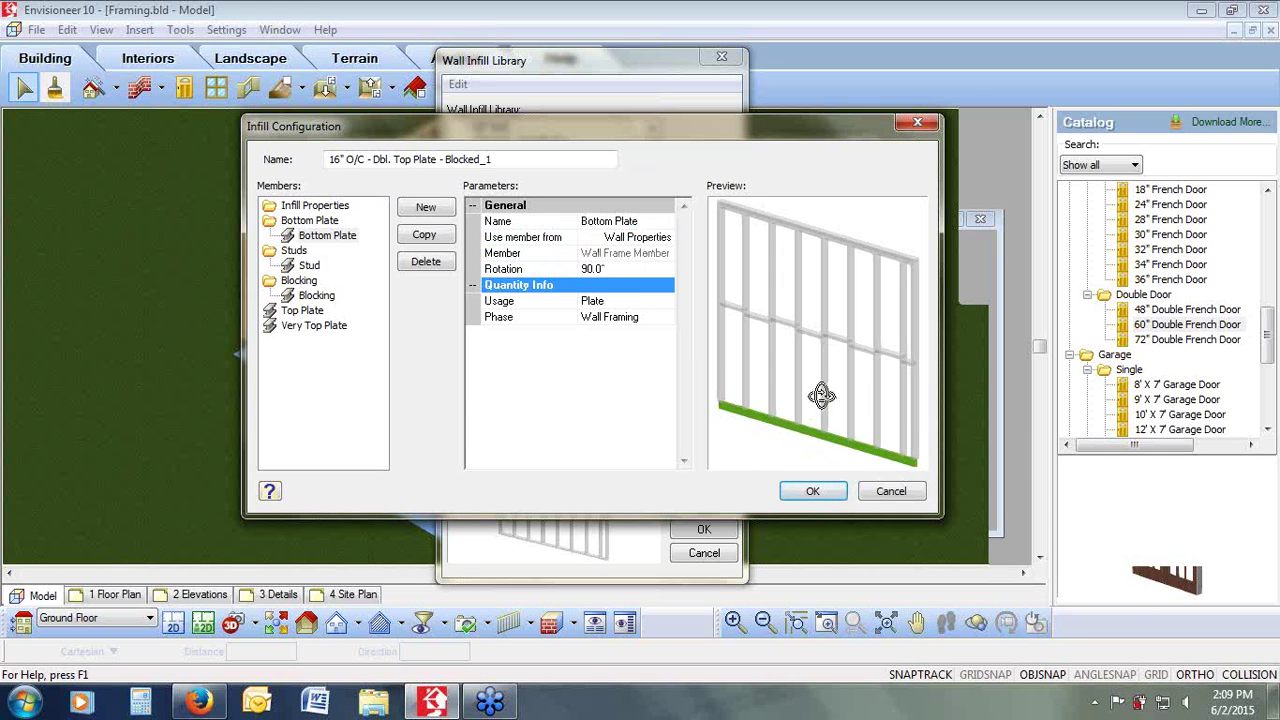
{"action": "mouse_move", "coordinate": [822, 396]}
{"action": "left_mouse_down"}
{"action": "mouse_move", "coordinate": [808, 381]}
{"action": "mouse_move", "coordinate": [814, 463]}
{"action": "mouse_move", "coordinate": [820, 377]}
{"action": "left_mouse_up"}
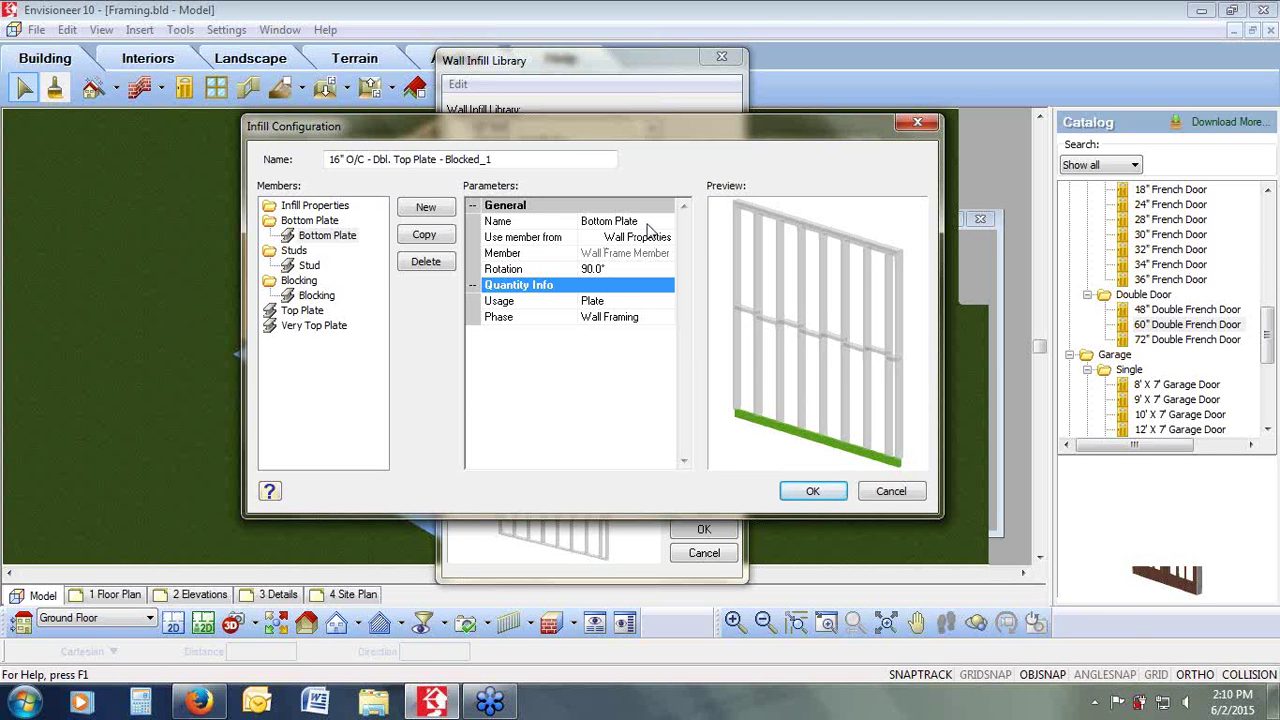
{"action": "left_click", "coordinate": [648, 224]}
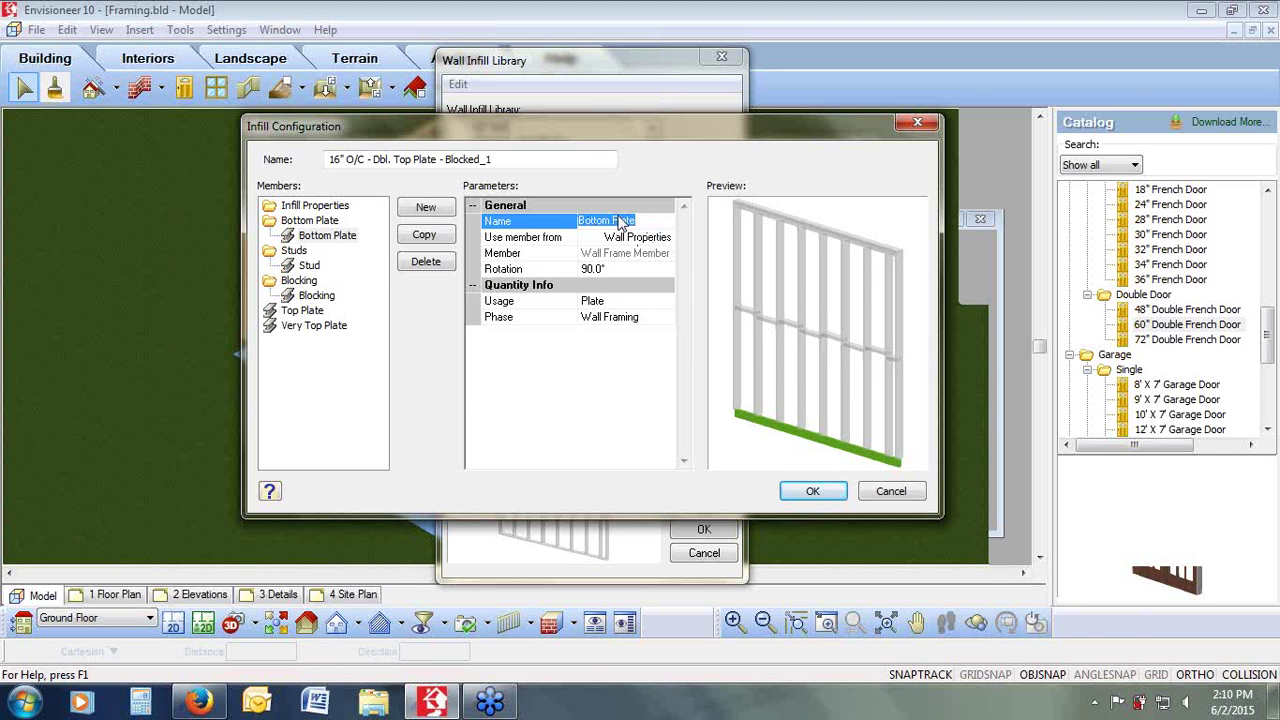
{"action": "left_click", "coordinate": [609, 272]}
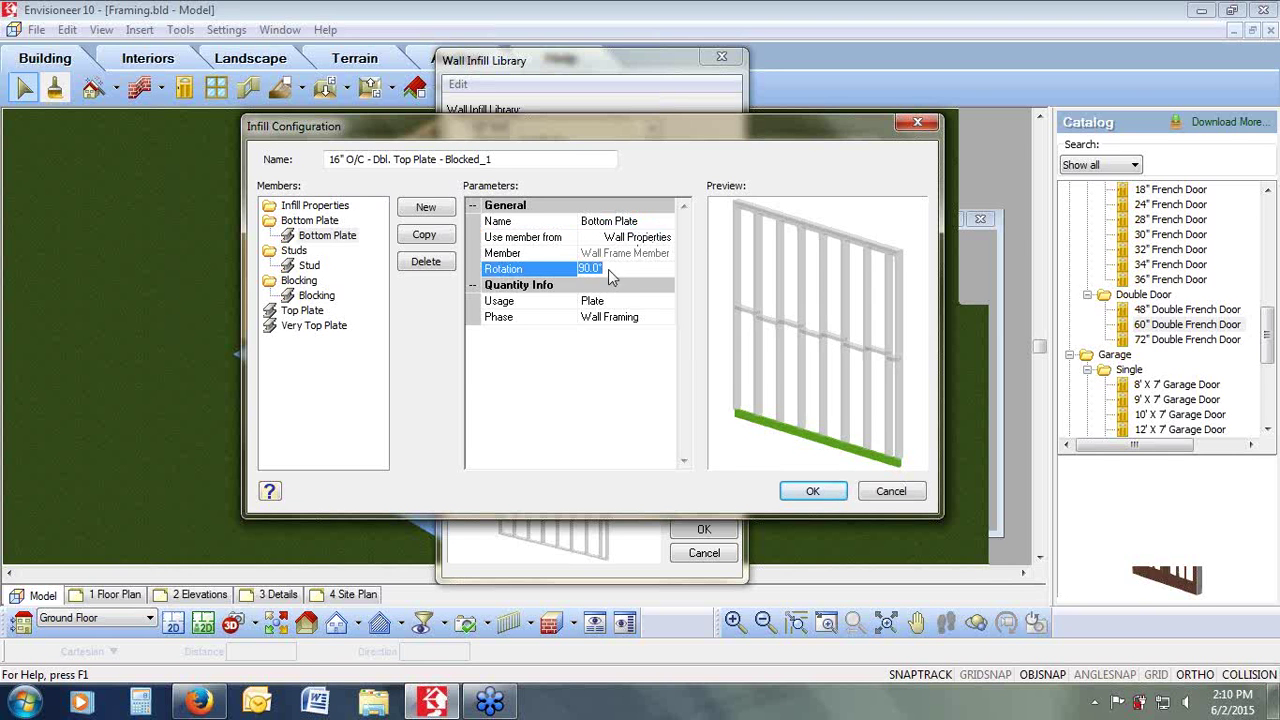
{"action": "type", "text": "0"}
{"action": "key", "text": "Return"}
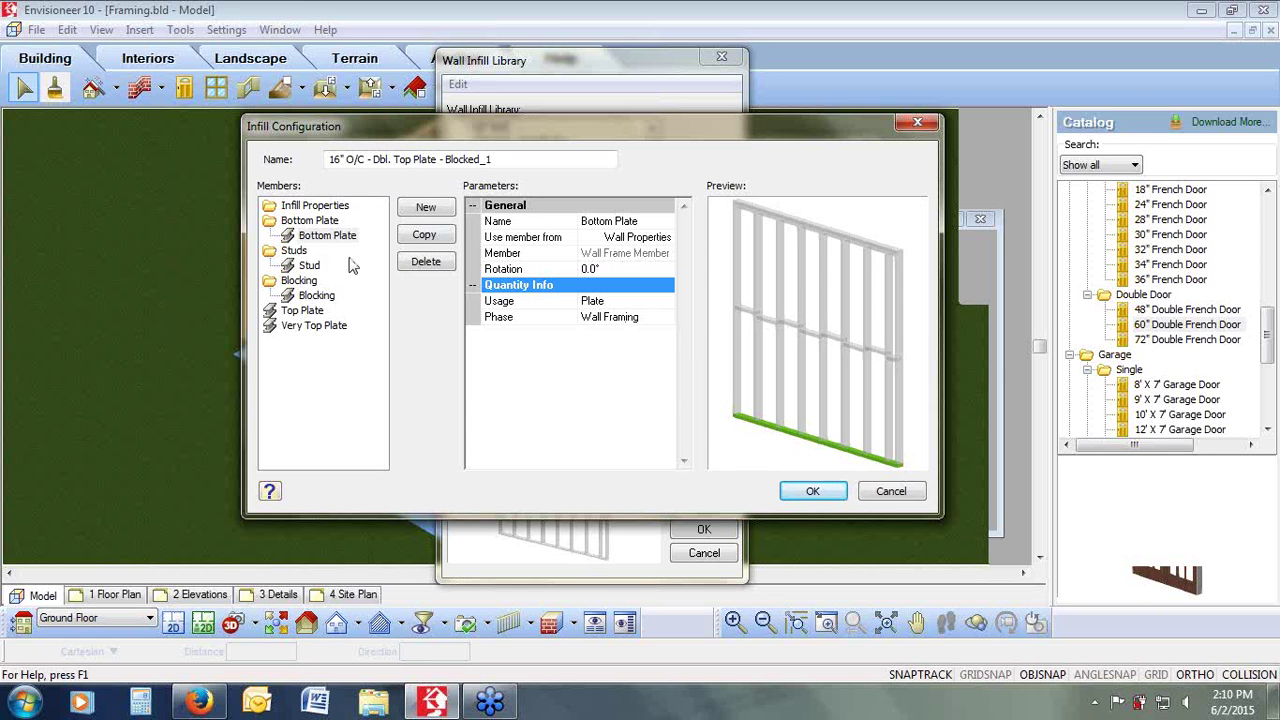
Step: Review the Stud member's source, rotation, usage, and its anchor and alignment along the wall
{"action": "left_click", "coordinate": [309, 265]}
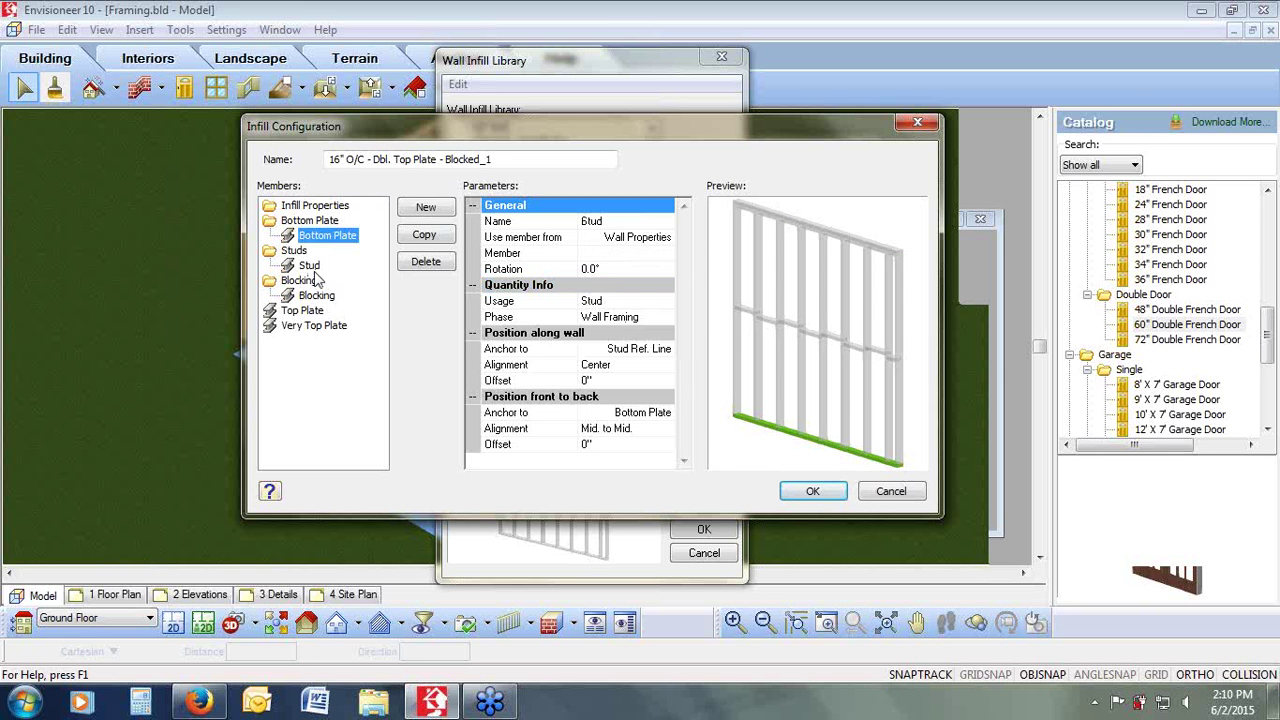
{"action": "left_click", "coordinate": [630, 240]}
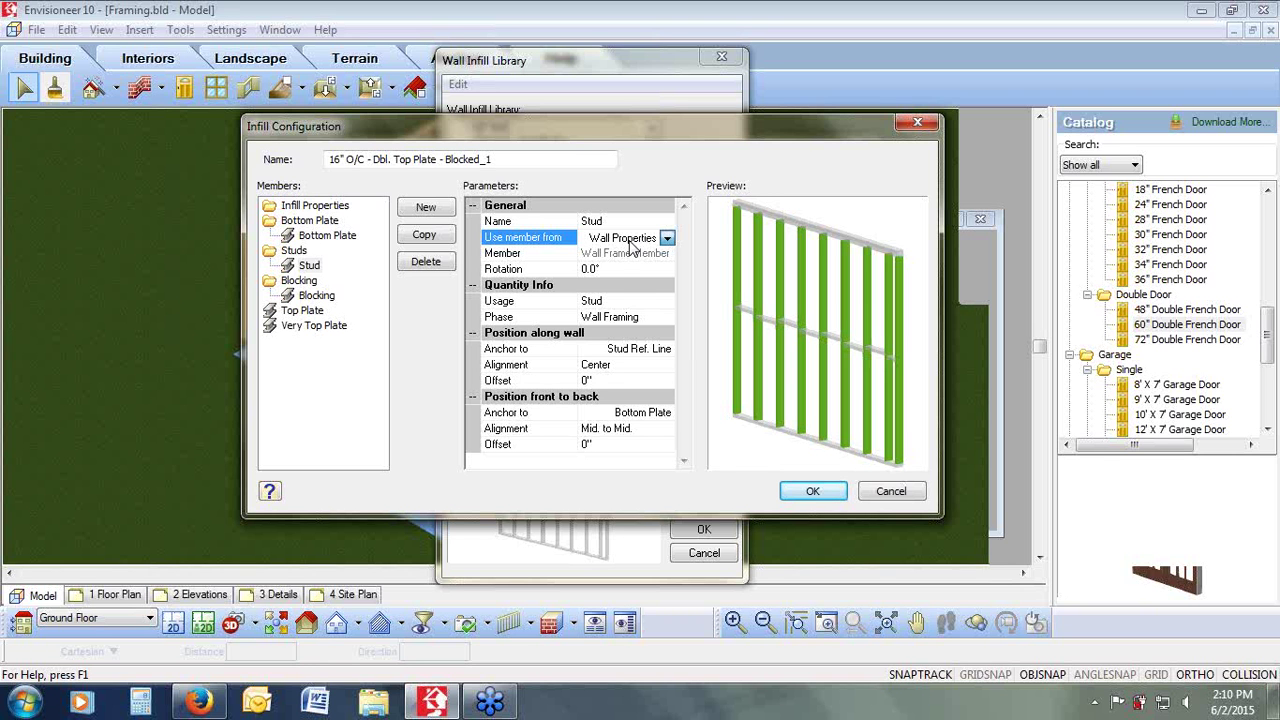
{"action": "left_click", "coordinate": [604, 270]}
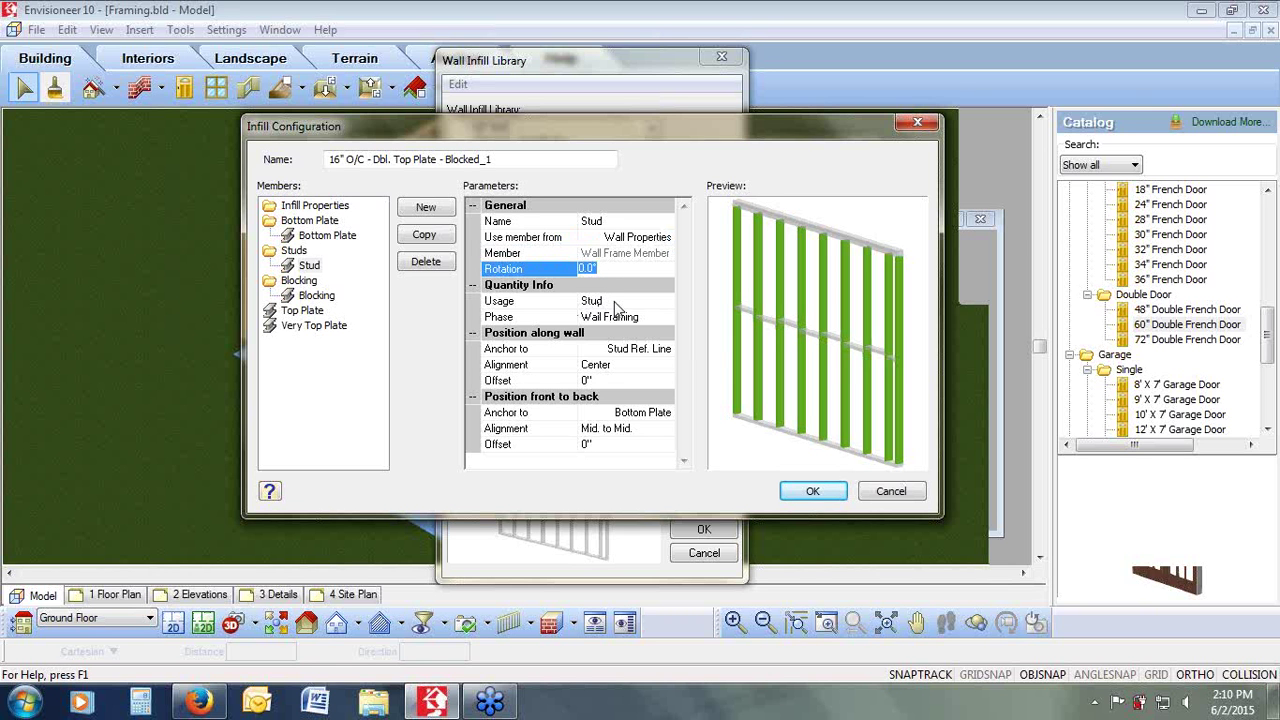
{"action": "left_click", "coordinate": [616, 306]}
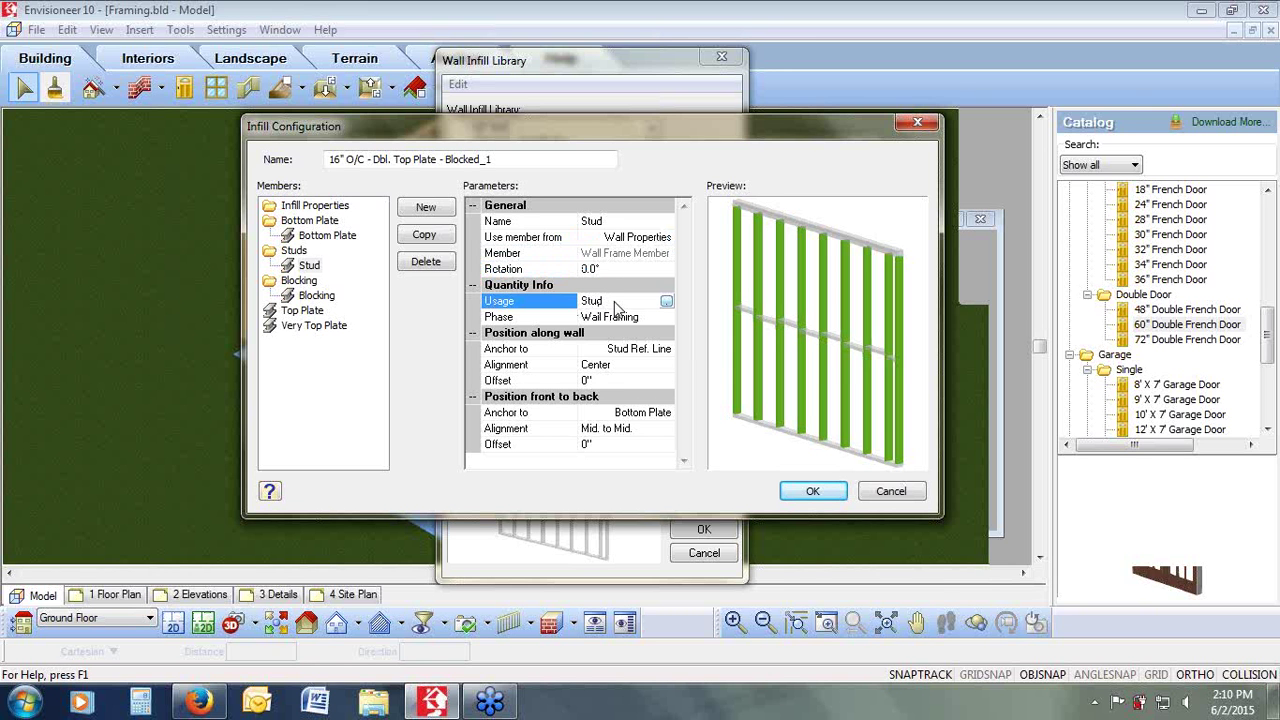
{"action": "left_click", "coordinate": [614, 356]}
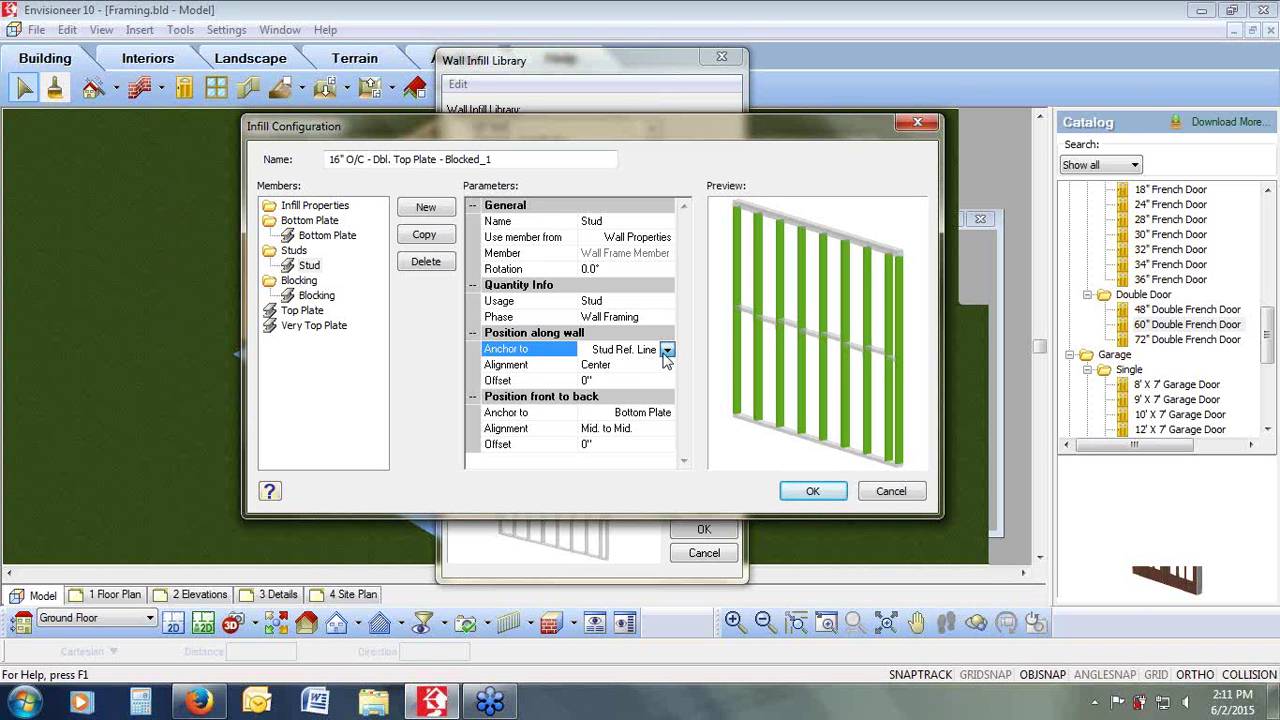
{"action": "left_click", "coordinate": [621, 372]}
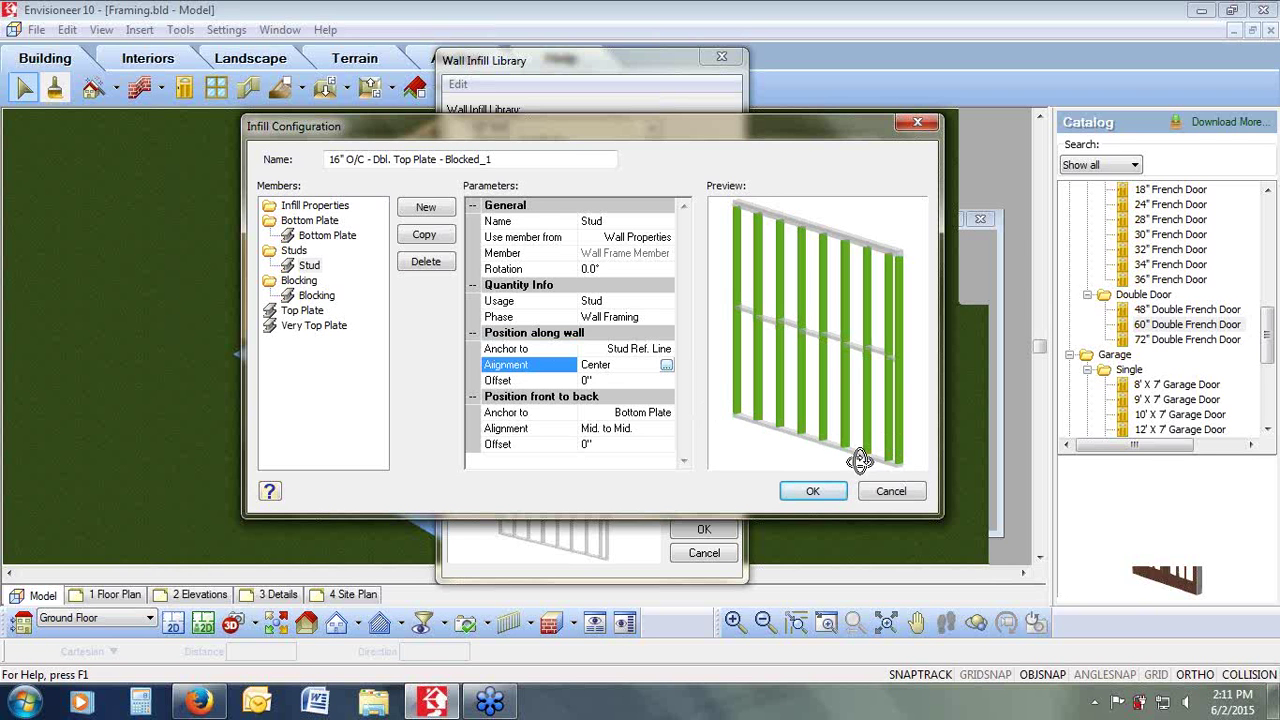
Step: Set the Stud member's offset along the wall to 2"
{"action": "left_click", "coordinate": [594, 381]}
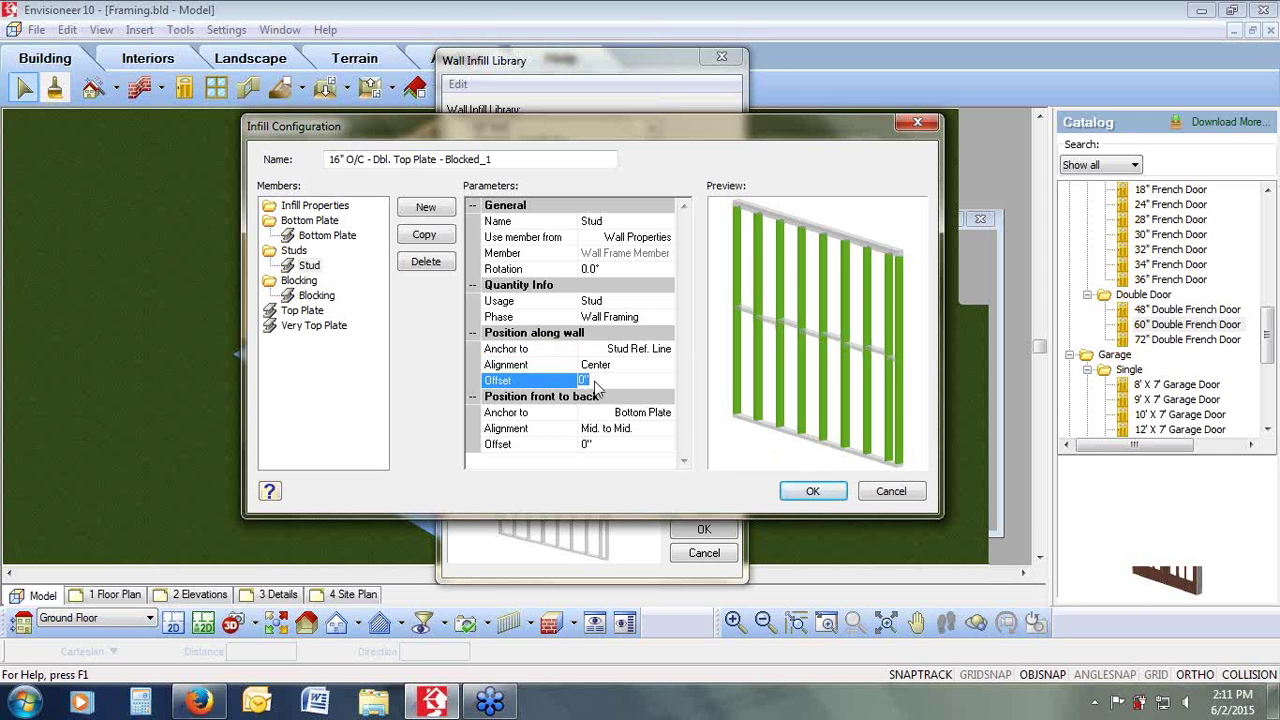
{"action": "type", "text": "2"}
{"action": "left_click", "coordinate": [638, 368]}
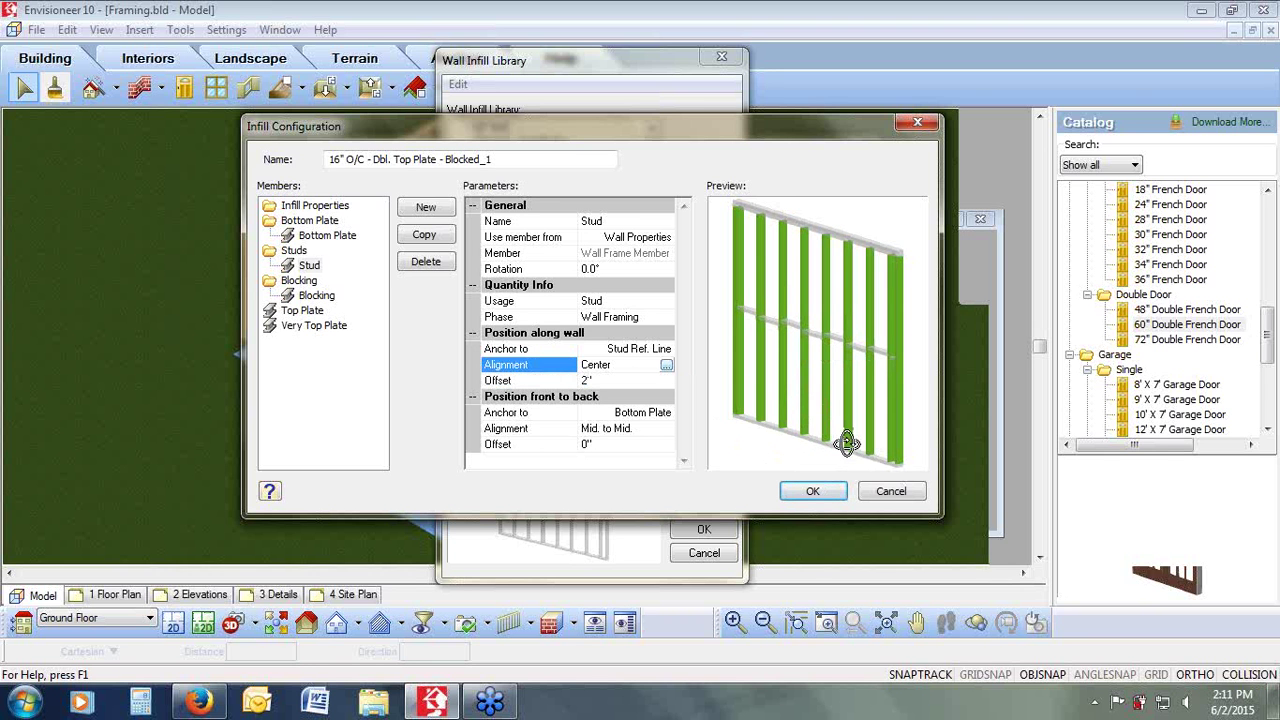
Step: Reset the Stud member's offset along the wall to 0"
{"action": "left_click", "coordinate": [608, 381]}
{"action": "type", "text": "0"}
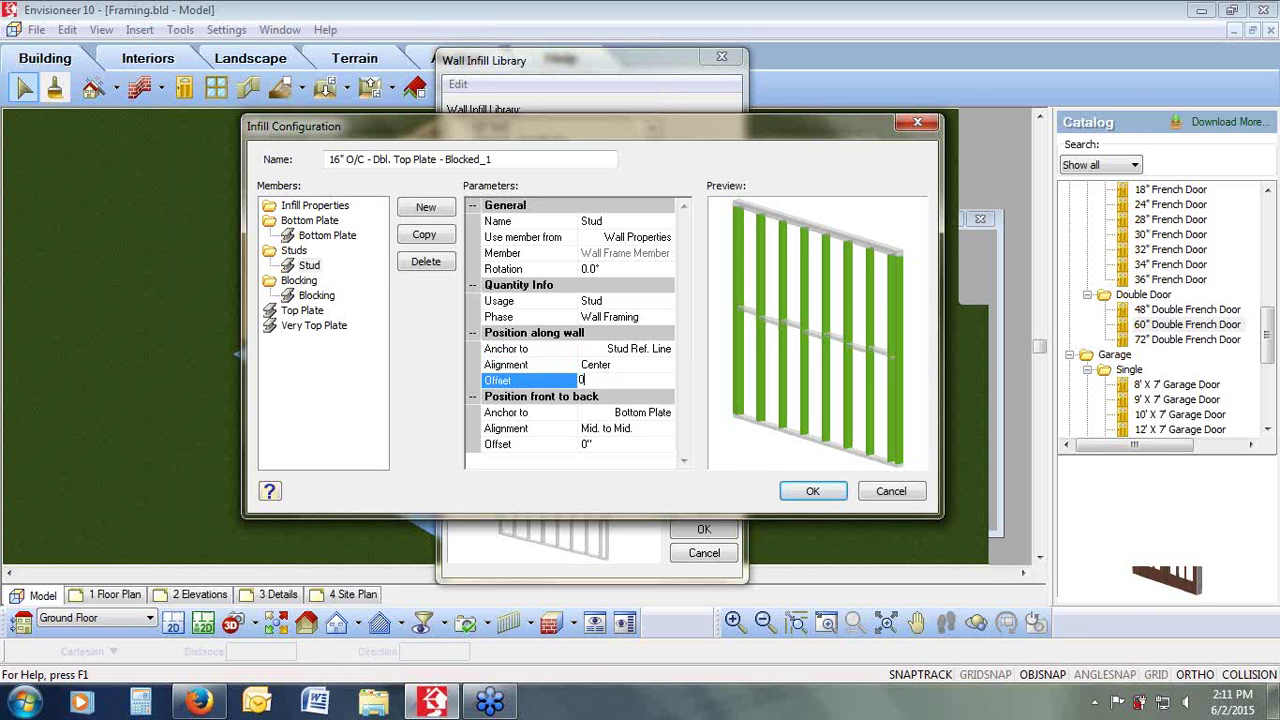
{"action": "left_click", "coordinate": [541, 396]}
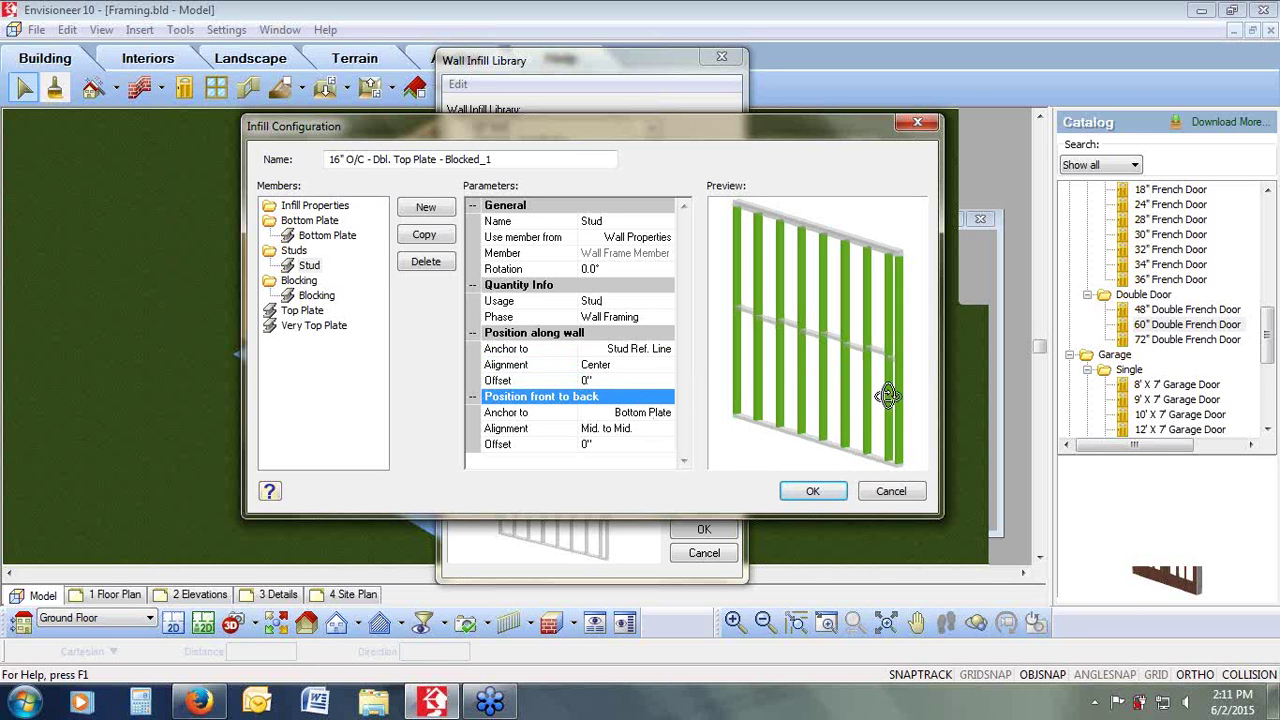
Step: Try front-to-back offsets of 2" and -2" on the Stud member and reset that offset to 0"
{"action": "left_click", "coordinate": [640, 430]}
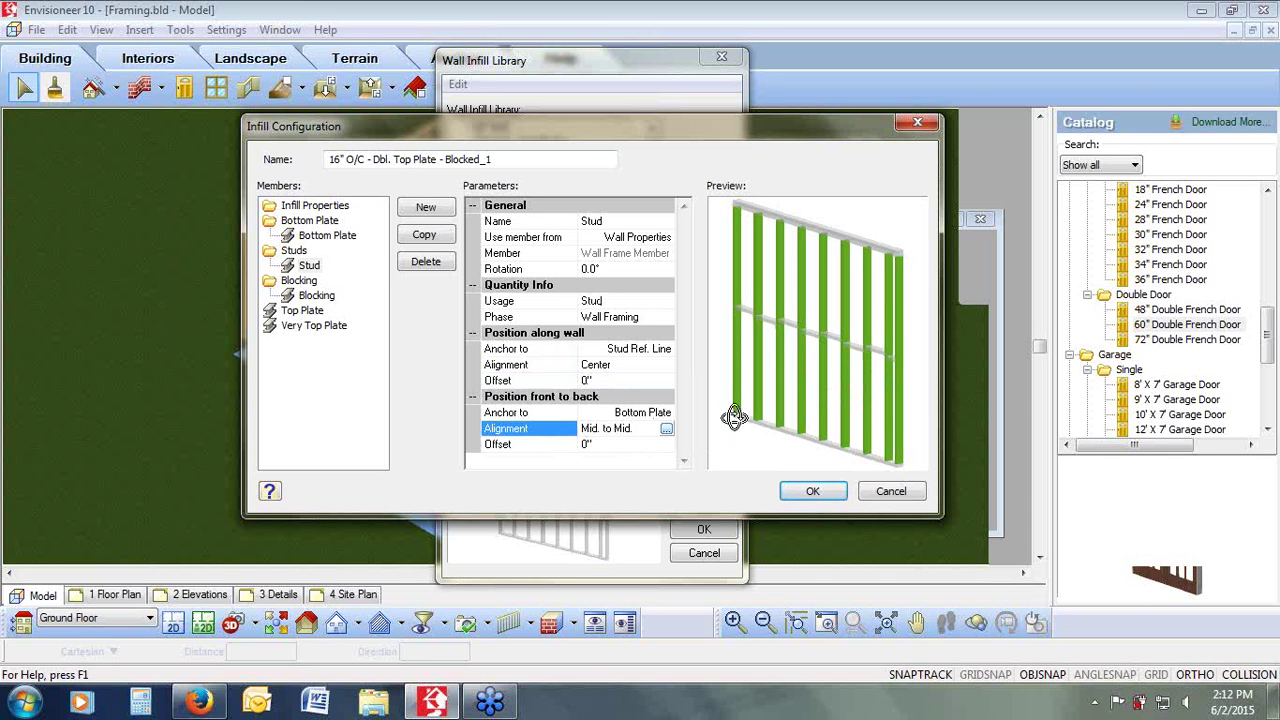
{"action": "left_click", "coordinate": [602, 446]}
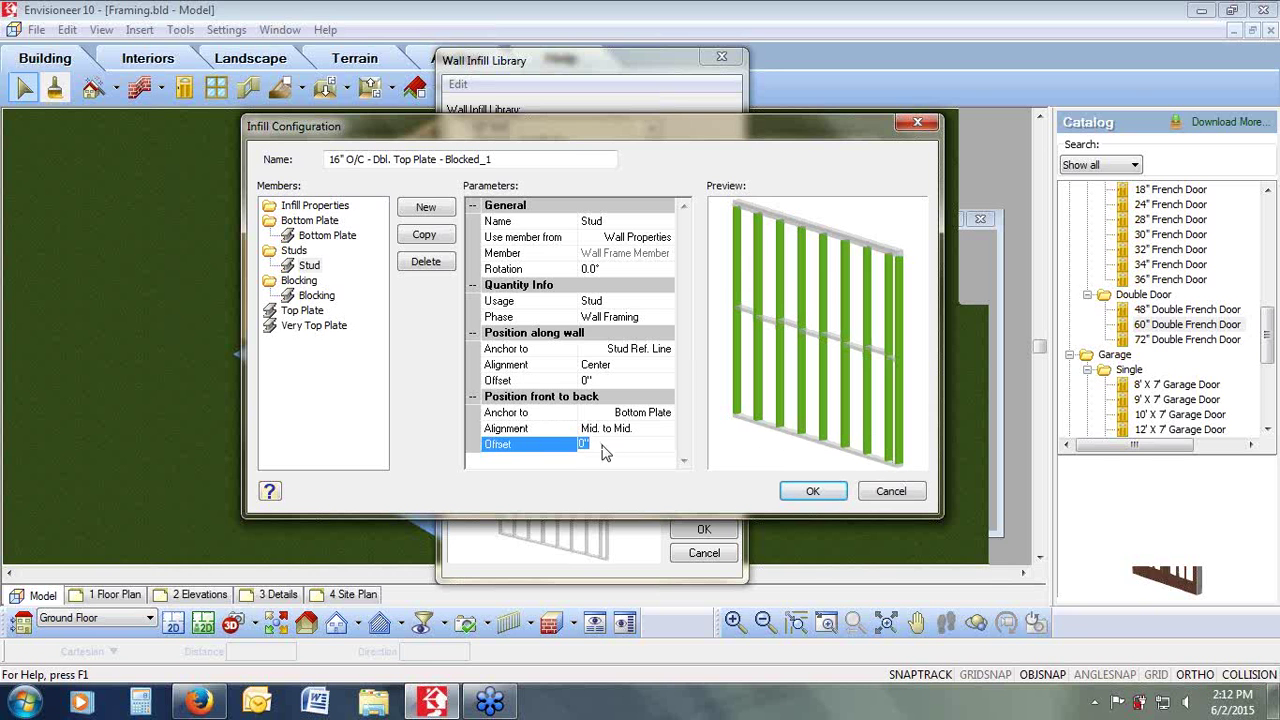
{"action": "type", "text": "2"}
{"action": "left_click", "coordinate": [642, 431]}
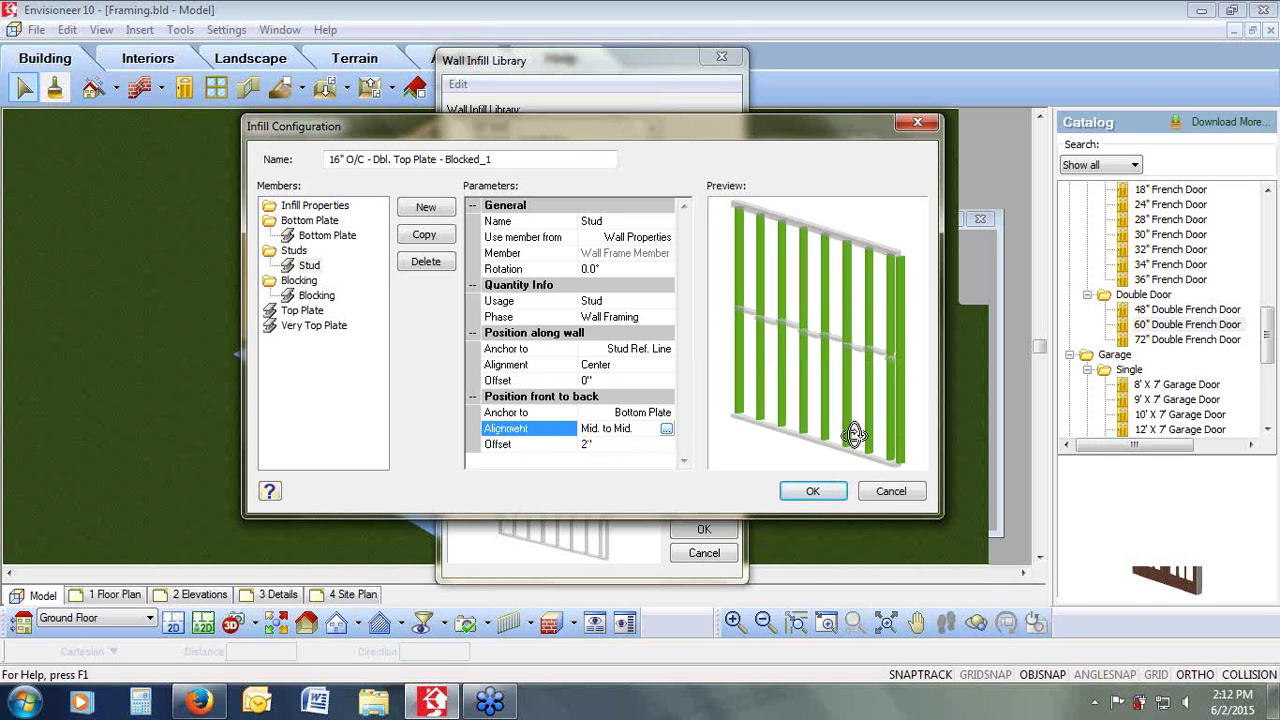
{"action": "left_click", "coordinate": [583, 446]}
{"action": "type", "text": "-2"}
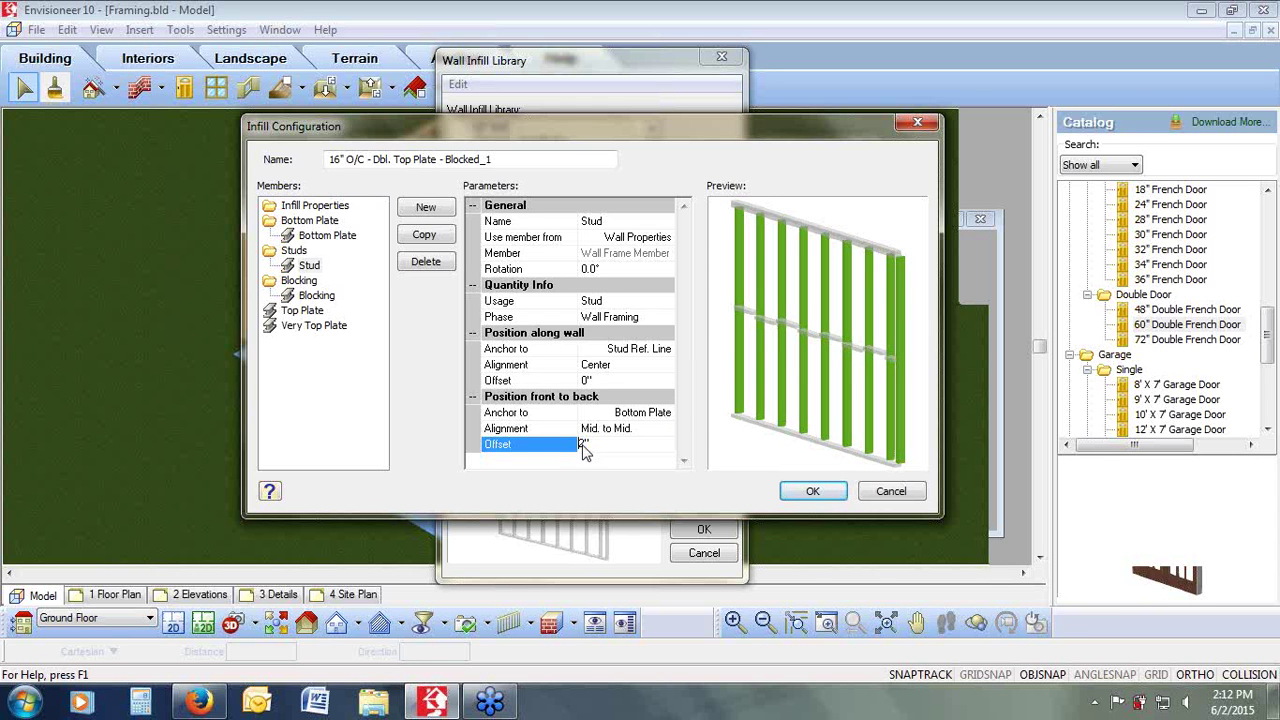
{"action": "key", "text": "Return"}
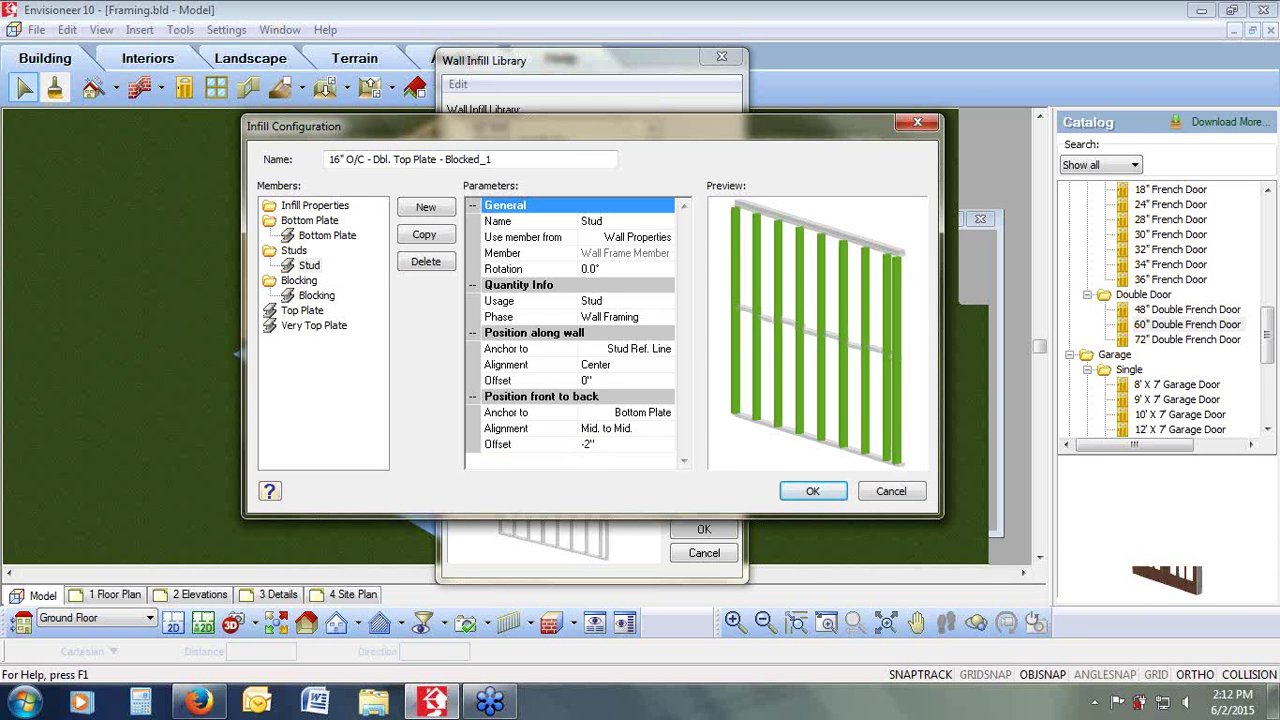
{"action": "left_click", "coordinate": [594, 446]}
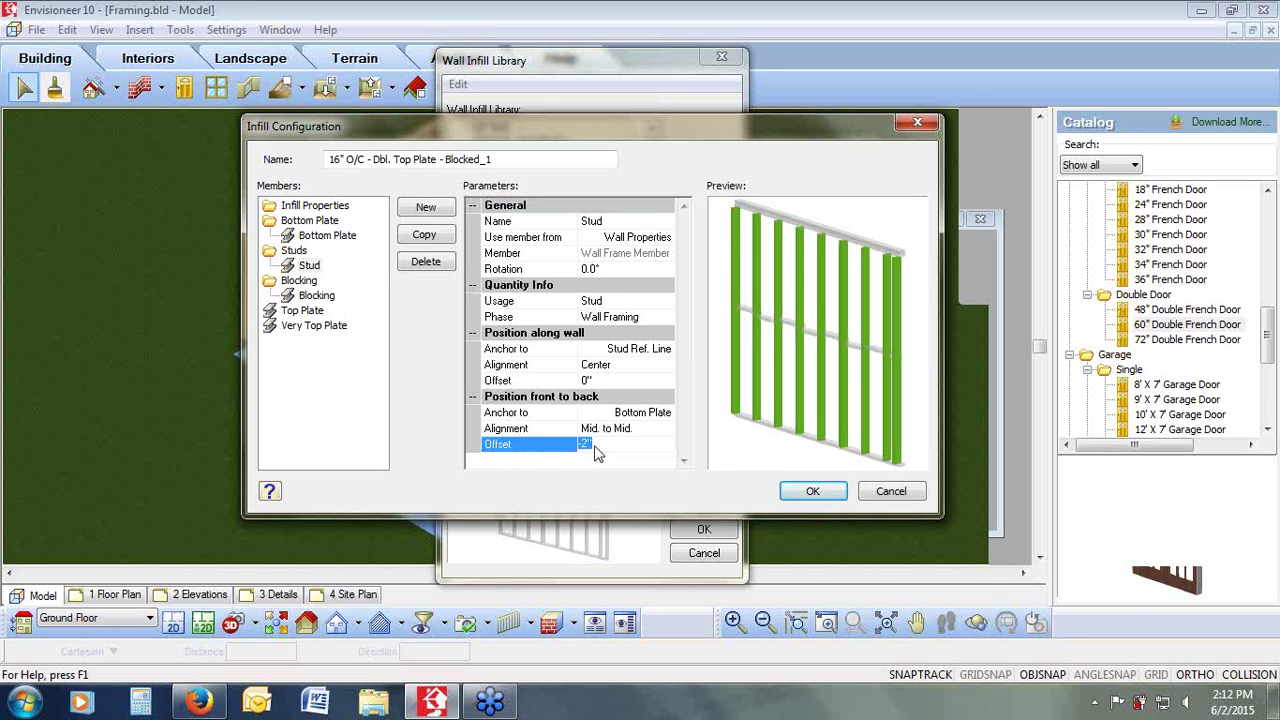
{"action": "type", "text": "0"}
{"action": "key", "text": "Return"}
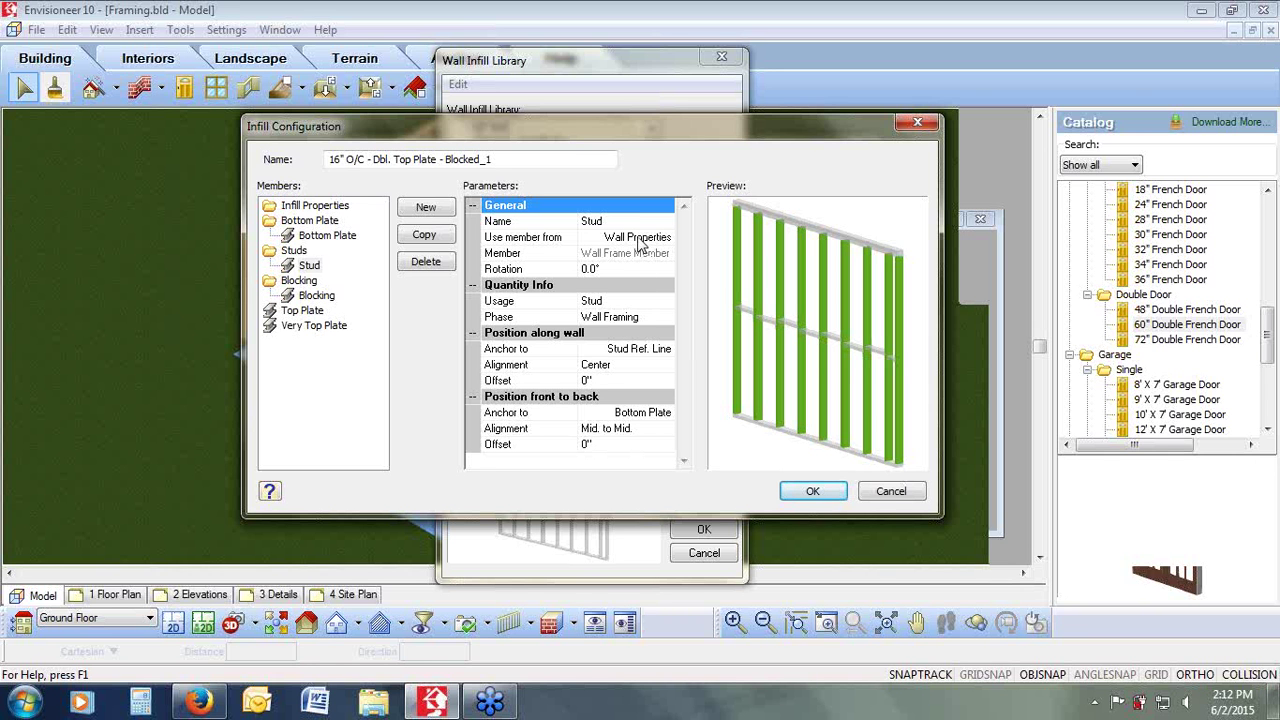
Step: Review the Blocking member's name, the available sources for the member, and its usage and phase
{"action": "left_click", "coordinate": [317, 297]}
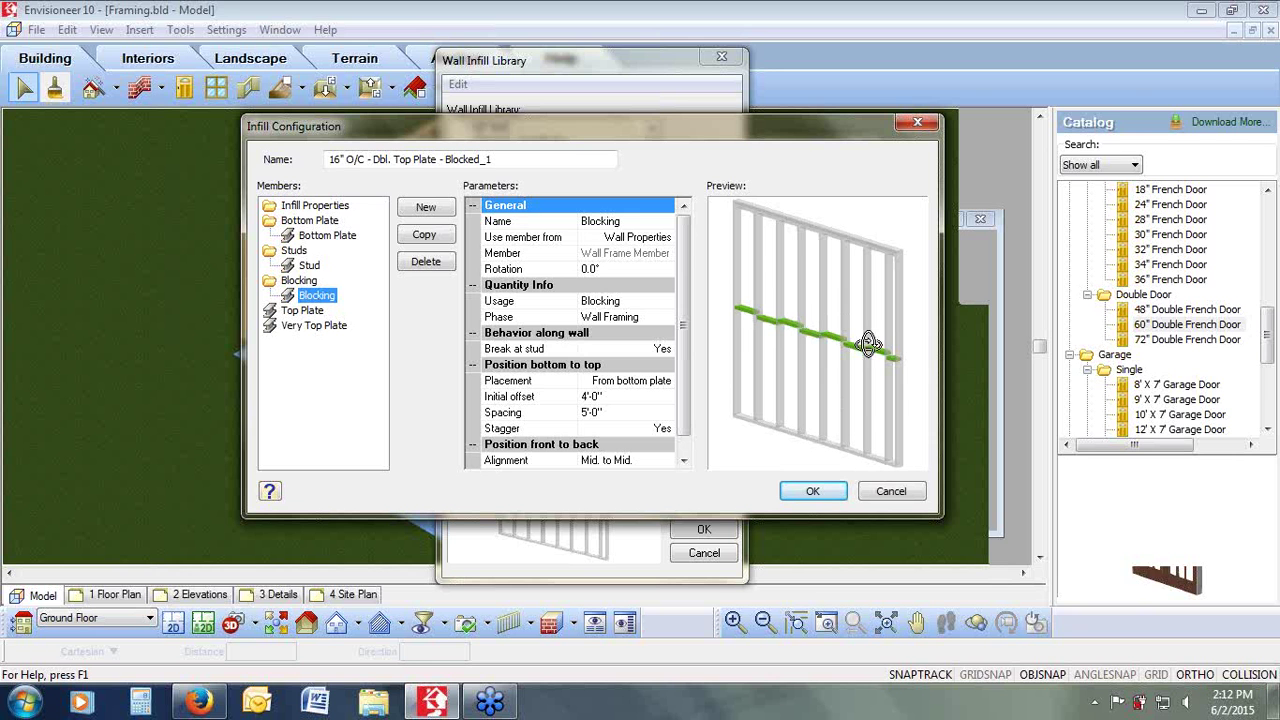
{"action": "left_click", "coordinate": [655, 239]}
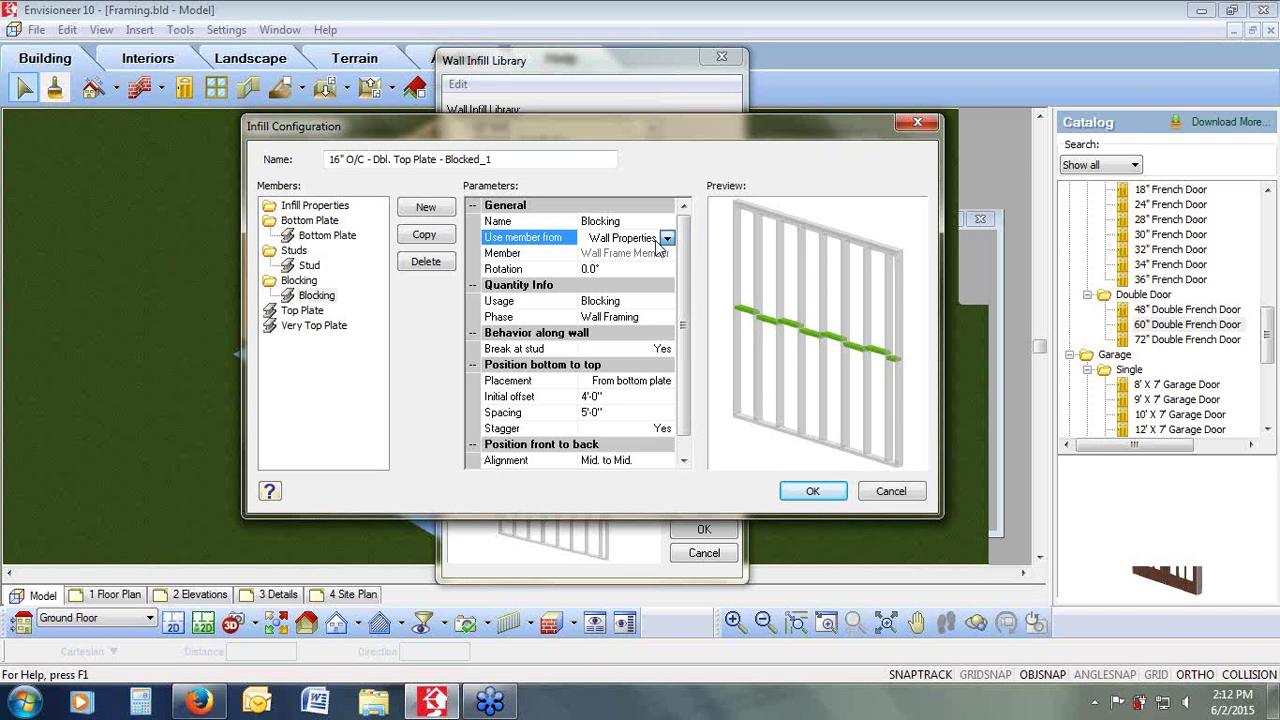
{"action": "left_click", "coordinate": [667, 239]}
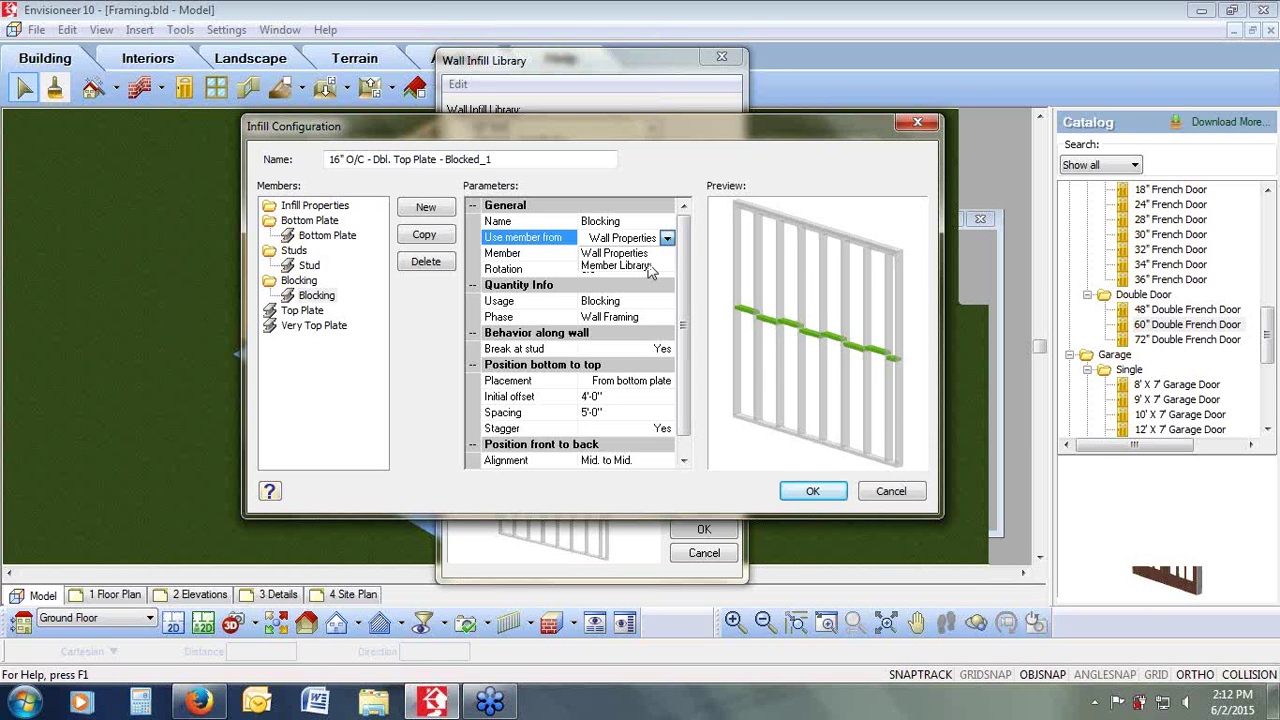
{"action": "left_click", "coordinate": [643, 222]}
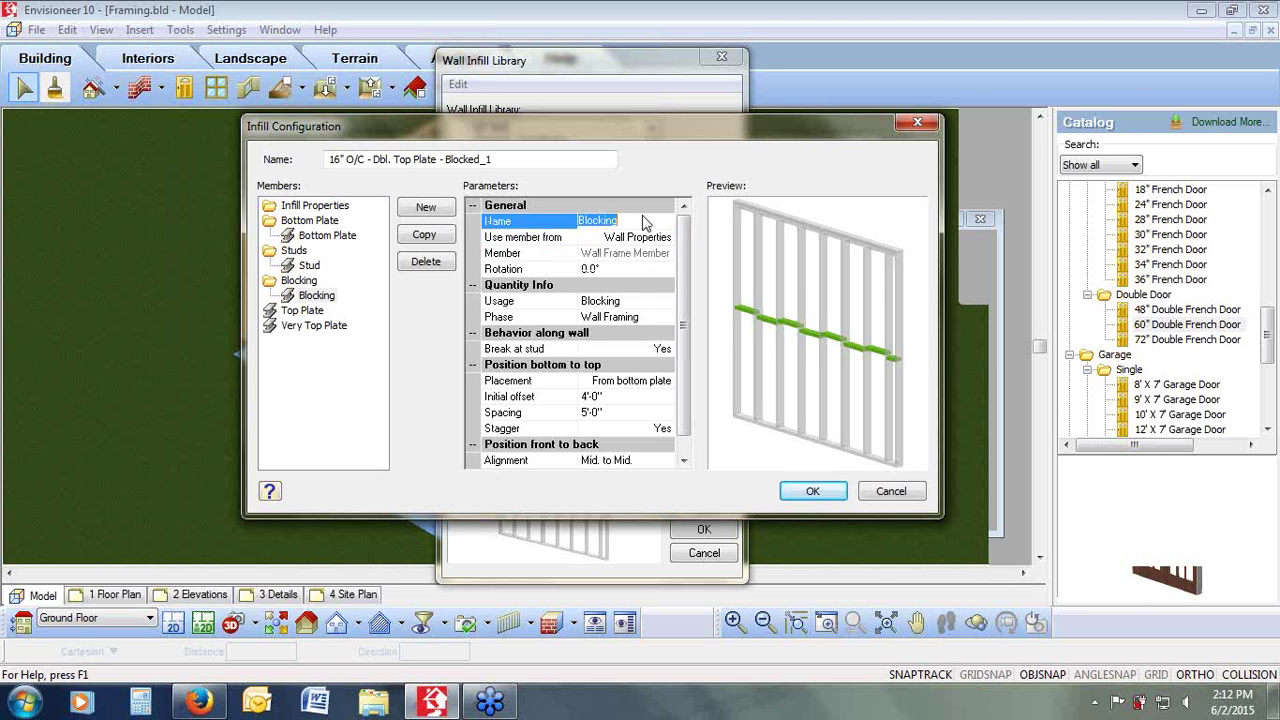
{"action": "left_click", "coordinate": [630, 303]}
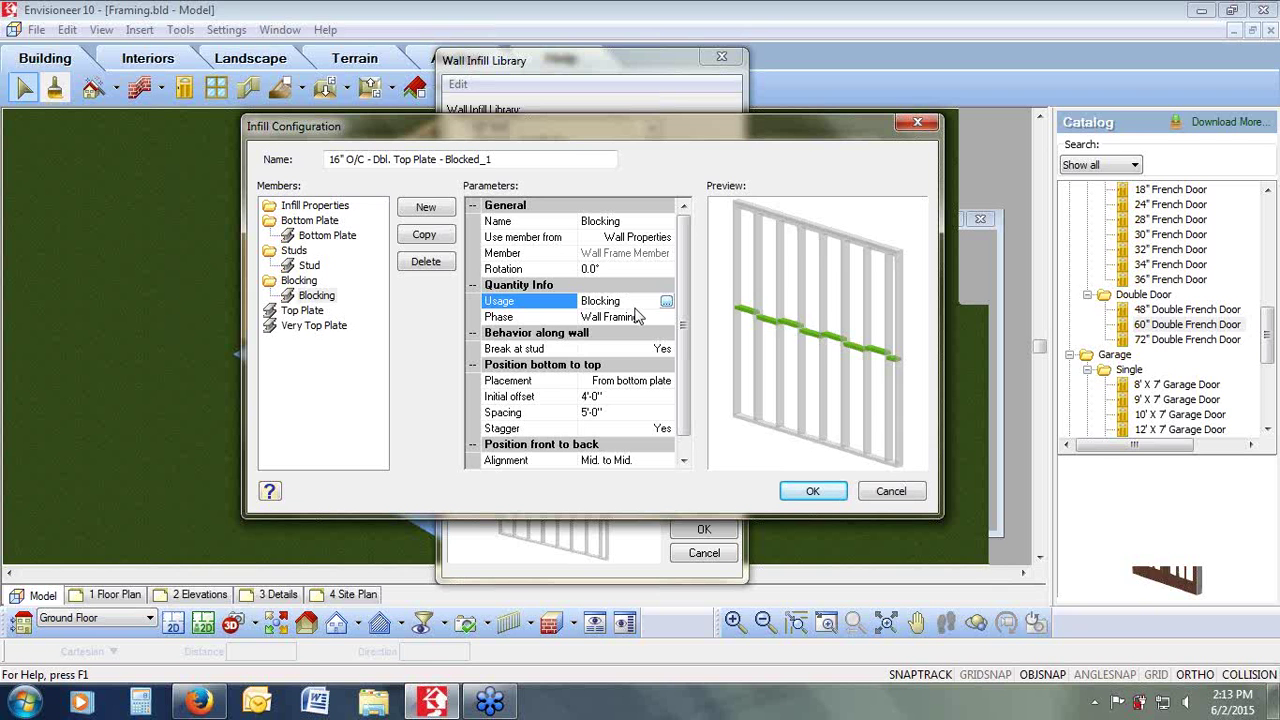
{"action": "left_click", "coordinate": [639, 319]}
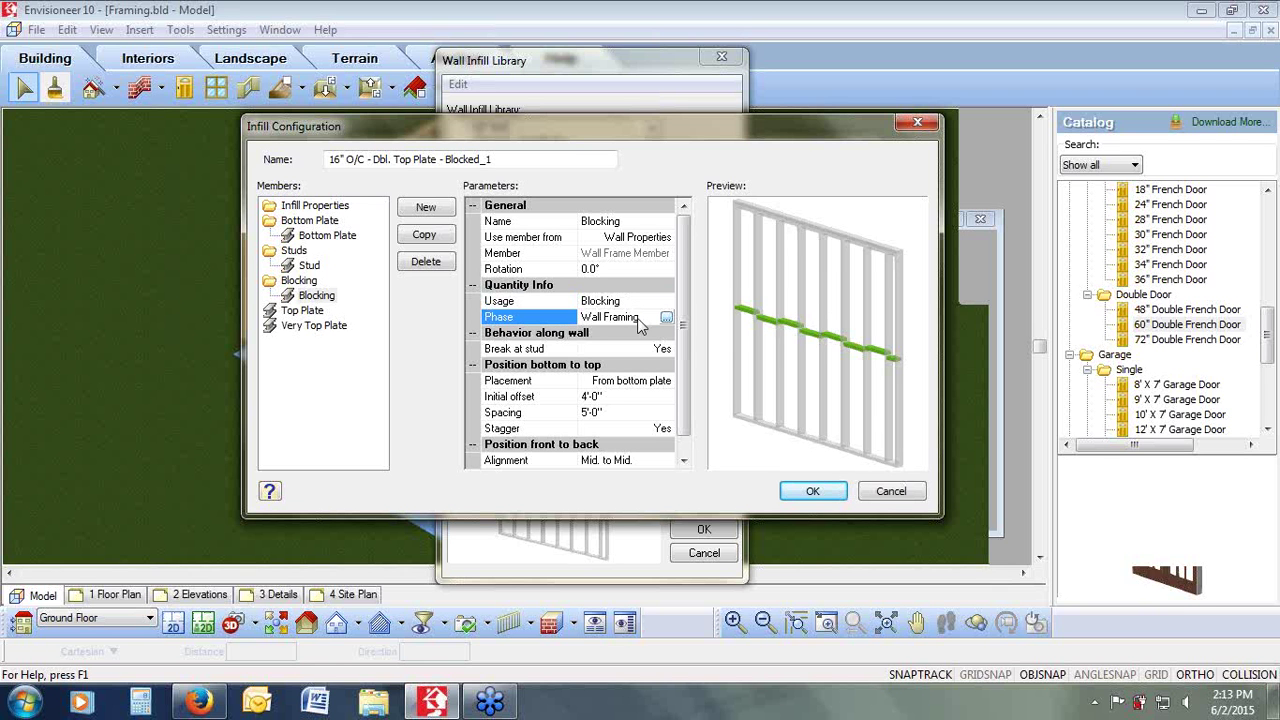
Step: Set the Blocking member's Break at stud option to No and inspect it in the preview
{"action": "left_click", "coordinate": [641, 351]}
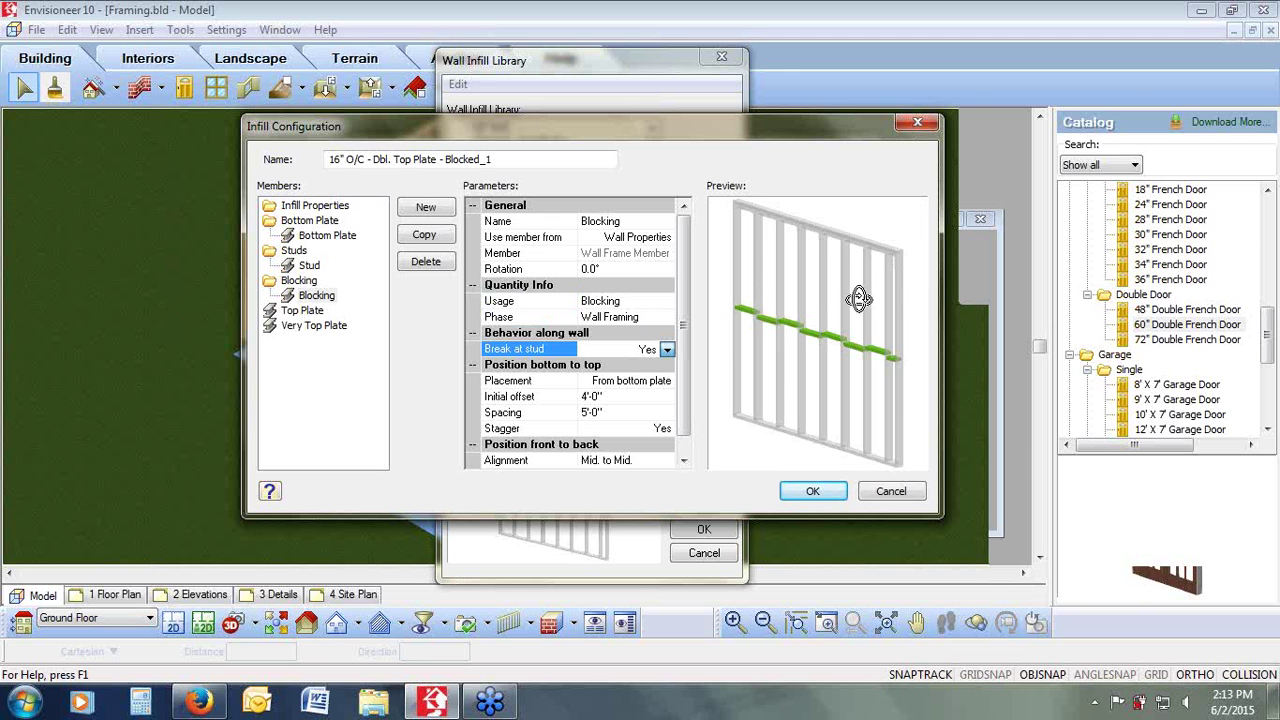
{"action": "left_click_drag", "start_coordinate": [859, 299], "coordinate": [866, 299]}
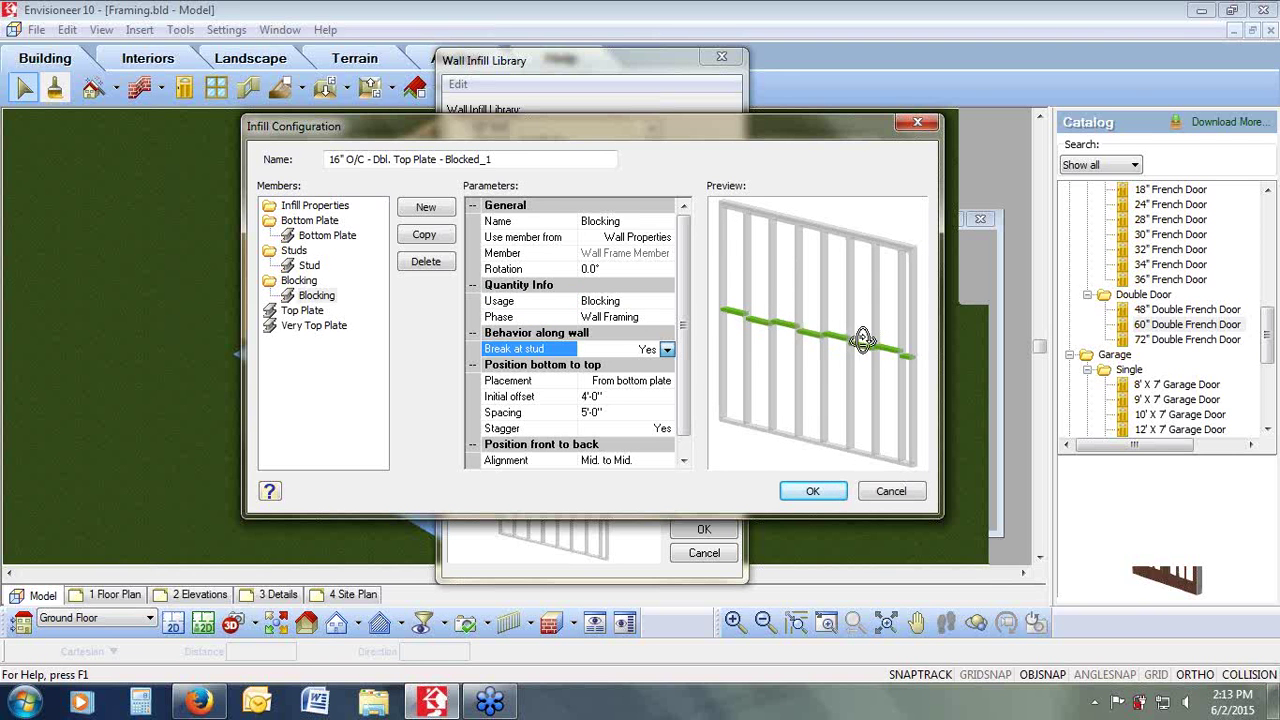
{"action": "left_click", "coordinate": [666, 350]}
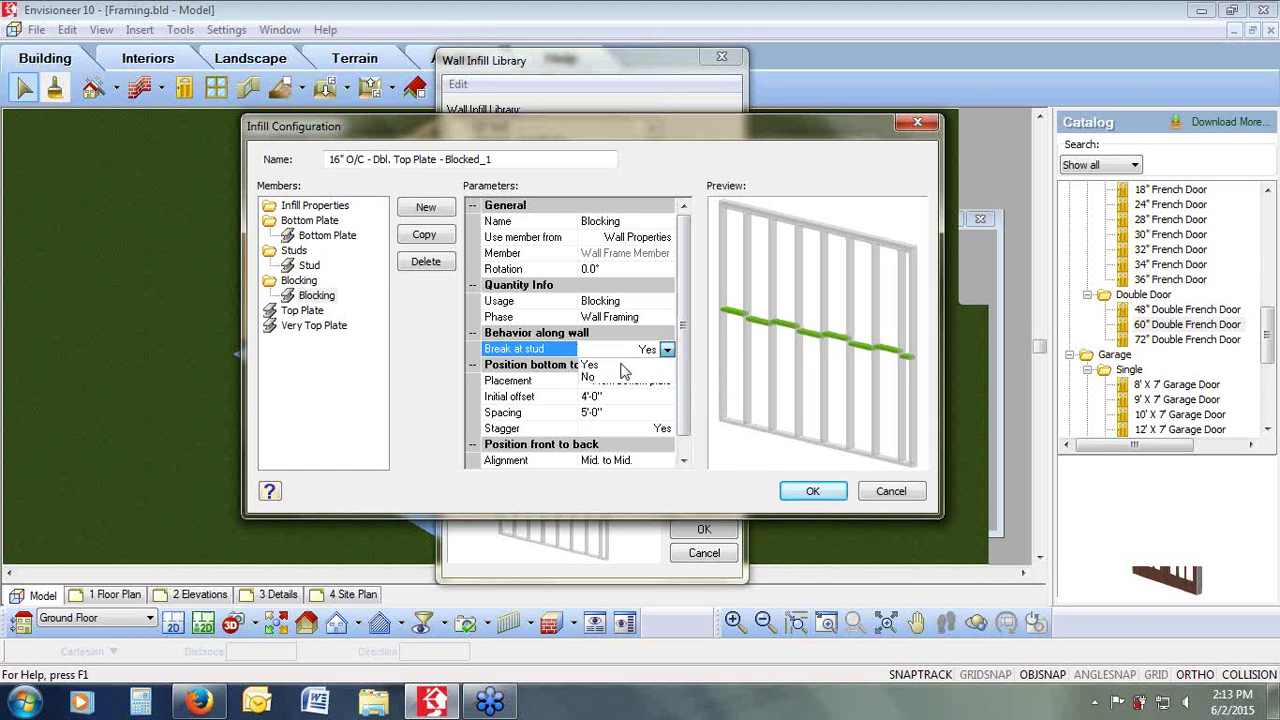
{"action": "left_click", "coordinate": [604, 380]}
{"action": "mouse_move", "coordinate": [779, 368]}
{"action": "left_mouse_down"}
{"action": "mouse_move", "coordinate": [800, 375]}
{"action": "mouse_move", "coordinate": [778, 374]}
{"action": "left_mouse_up"}
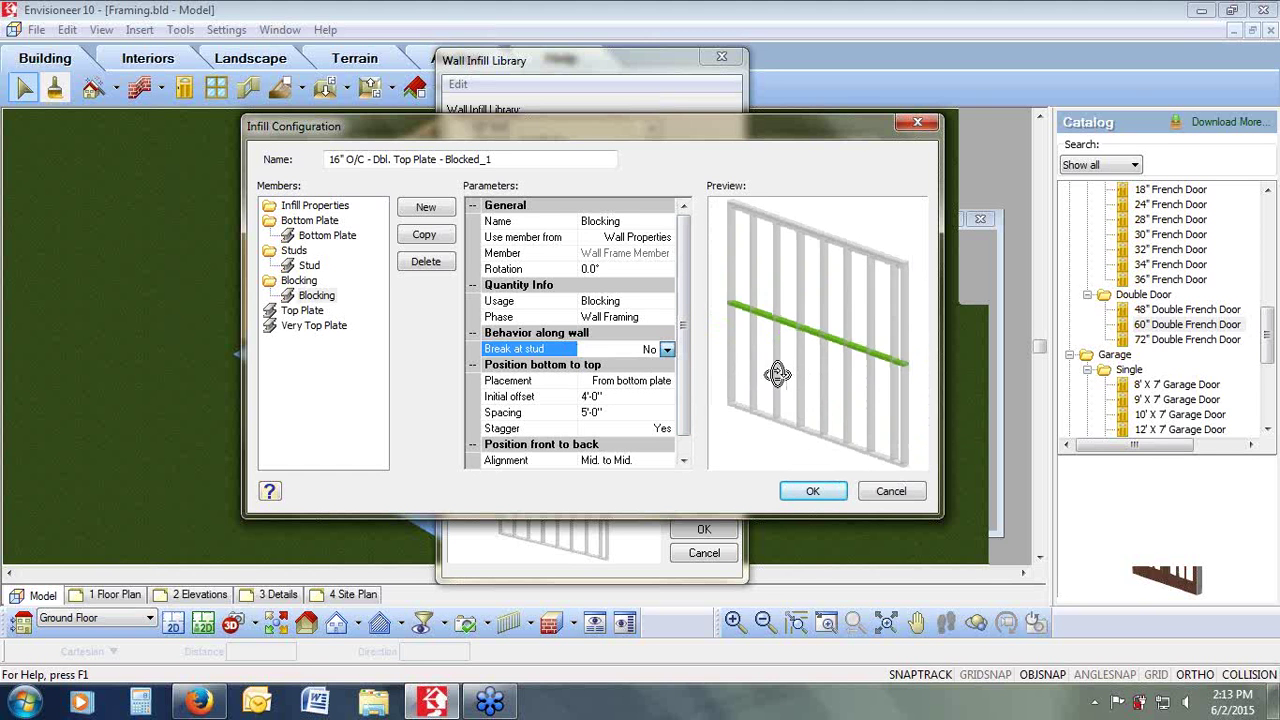
Step: Keep the Blocking placement as From bottom plate and set its initial offset to 2'-0"
{"action": "left_click", "coordinate": [634, 382]}
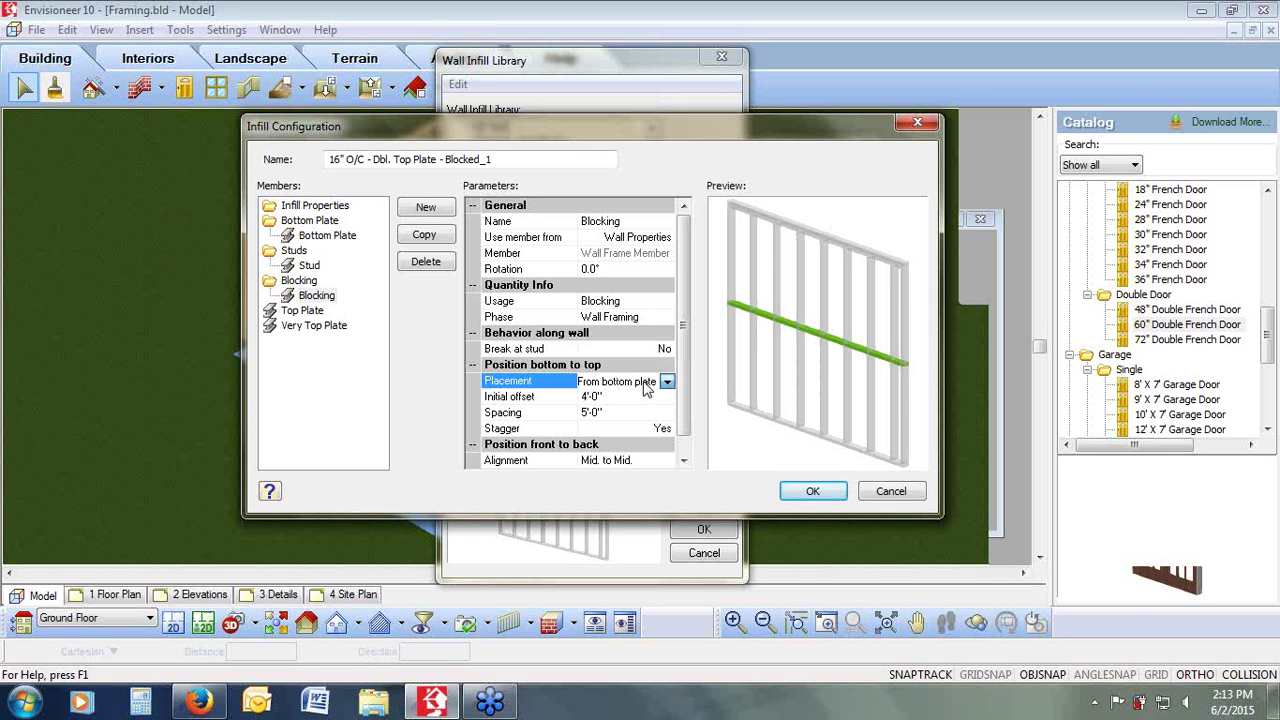
{"action": "left_click", "coordinate": [666, 382]}
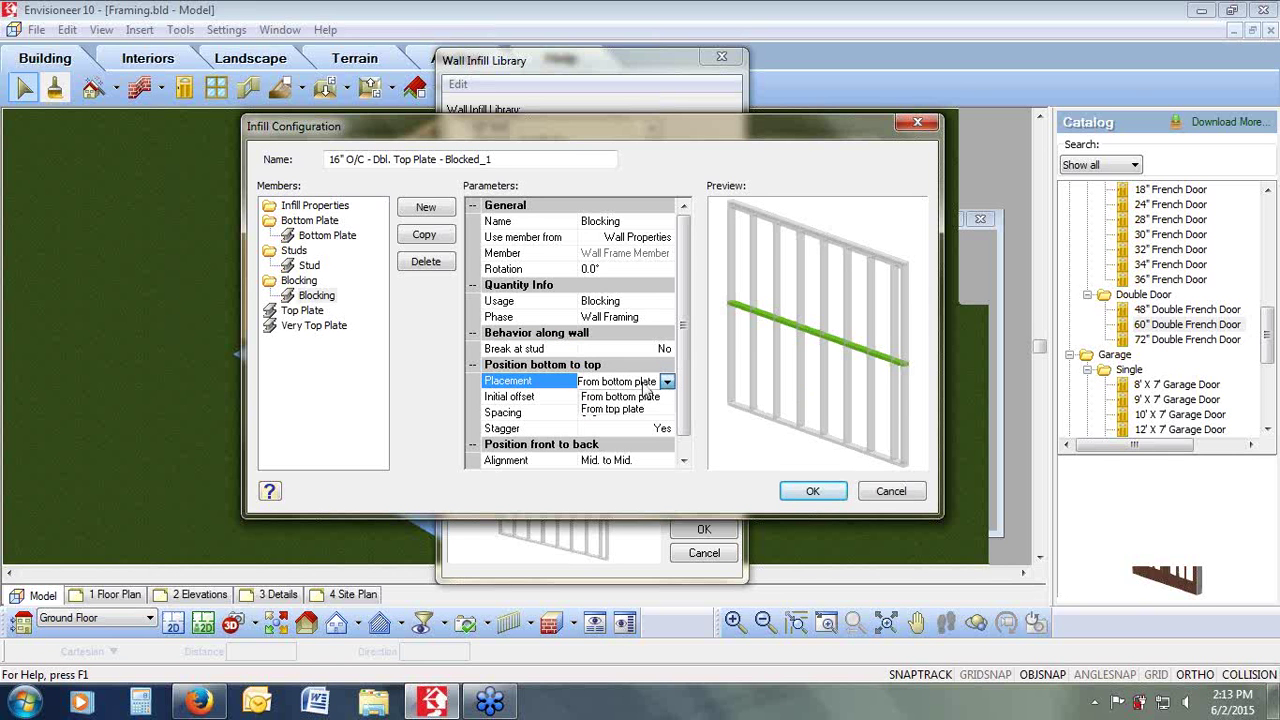
{"action": "left_click", "coordinate": [645, 396]}
{"action": "left_click", "coordinate": [614, 400]}
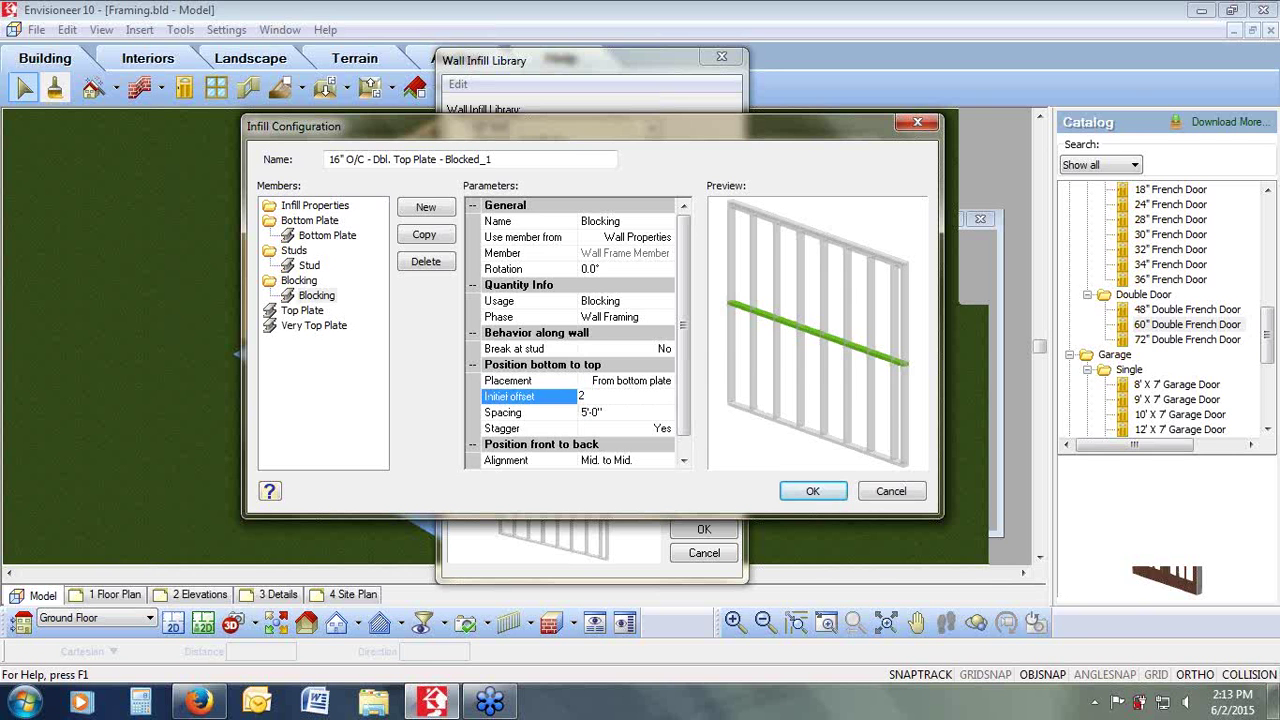
Step: Try a 3'-0" spacing for the Blocking rows and set the spacing to 2'-0"
{"action": "left_click", "coordinate": [613, 418]}
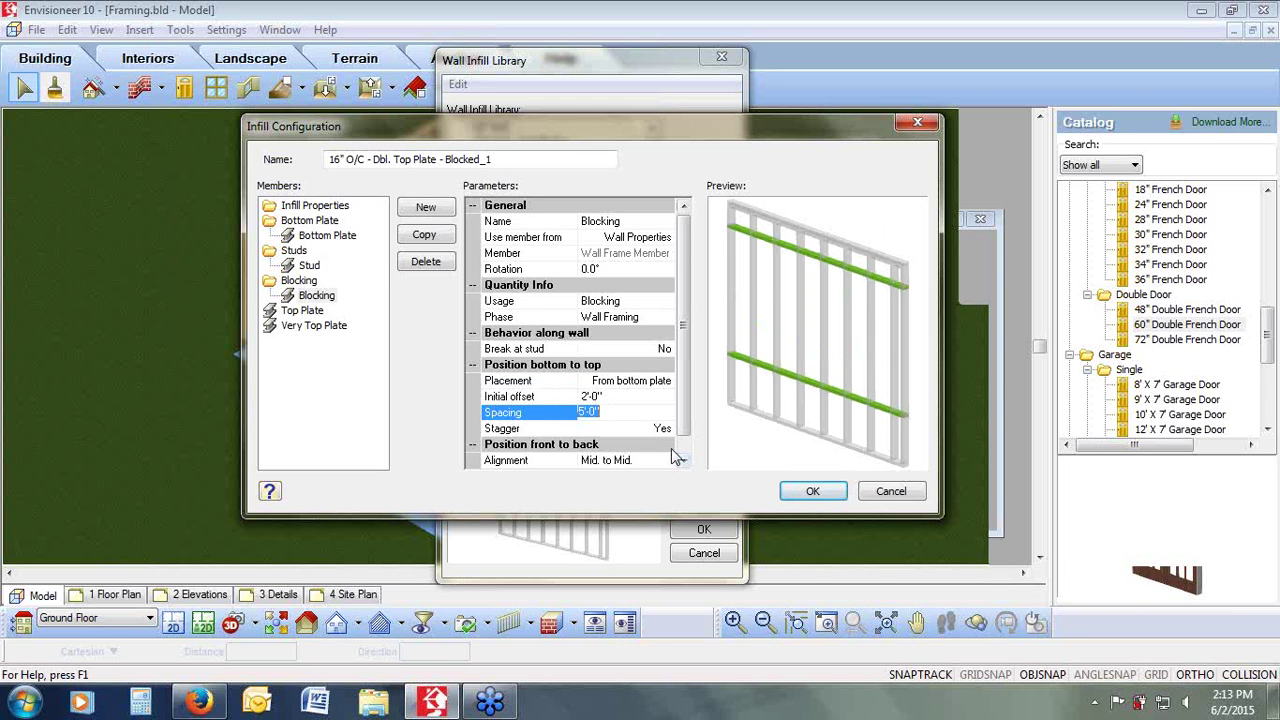
{"action": "type", "text": "3"}
{"action": "key", "text": "Tab"}
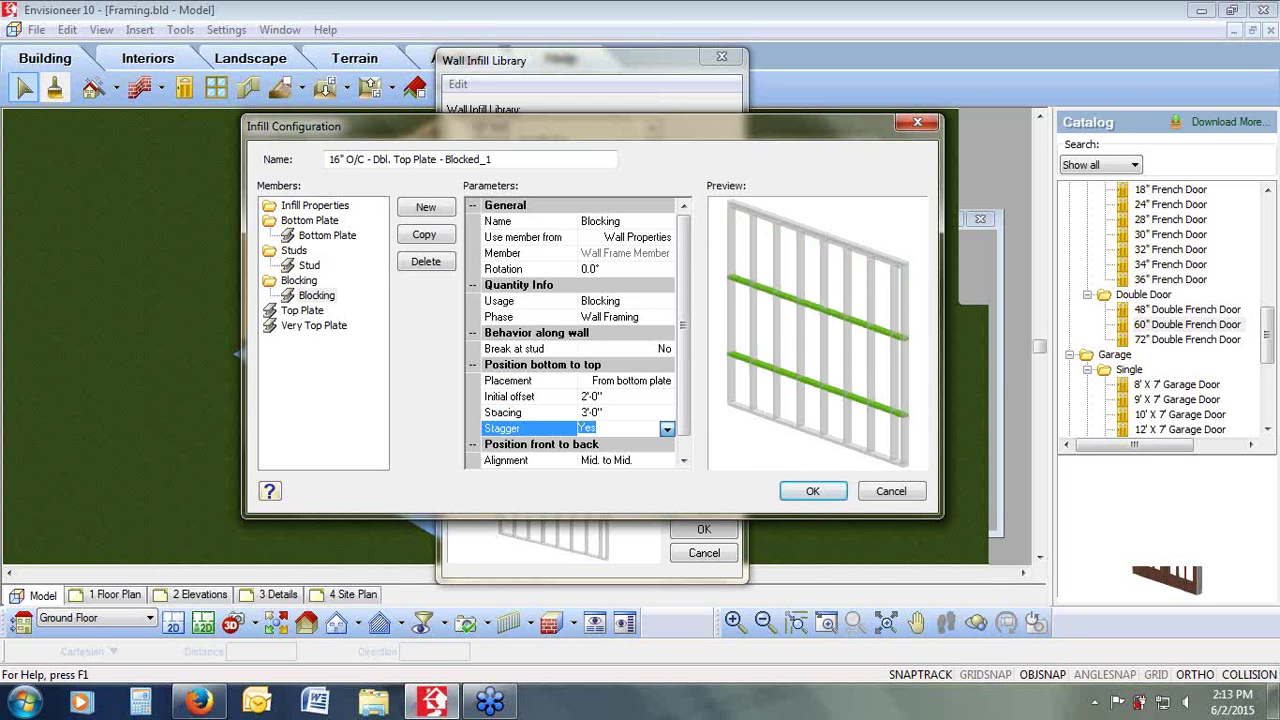
{"action": "left_click", "coordinate": [590, 412]}
{"action": "type", "text": "2"}
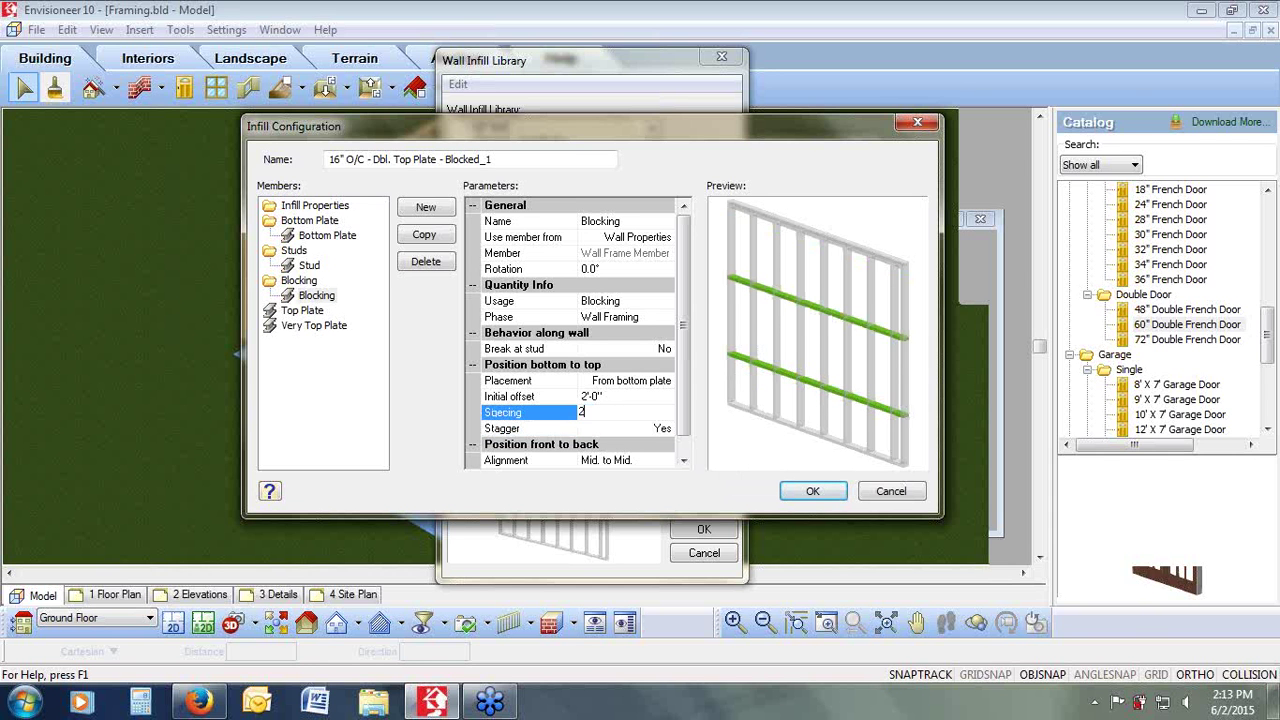
{"action": "key", "text": "Tab"}
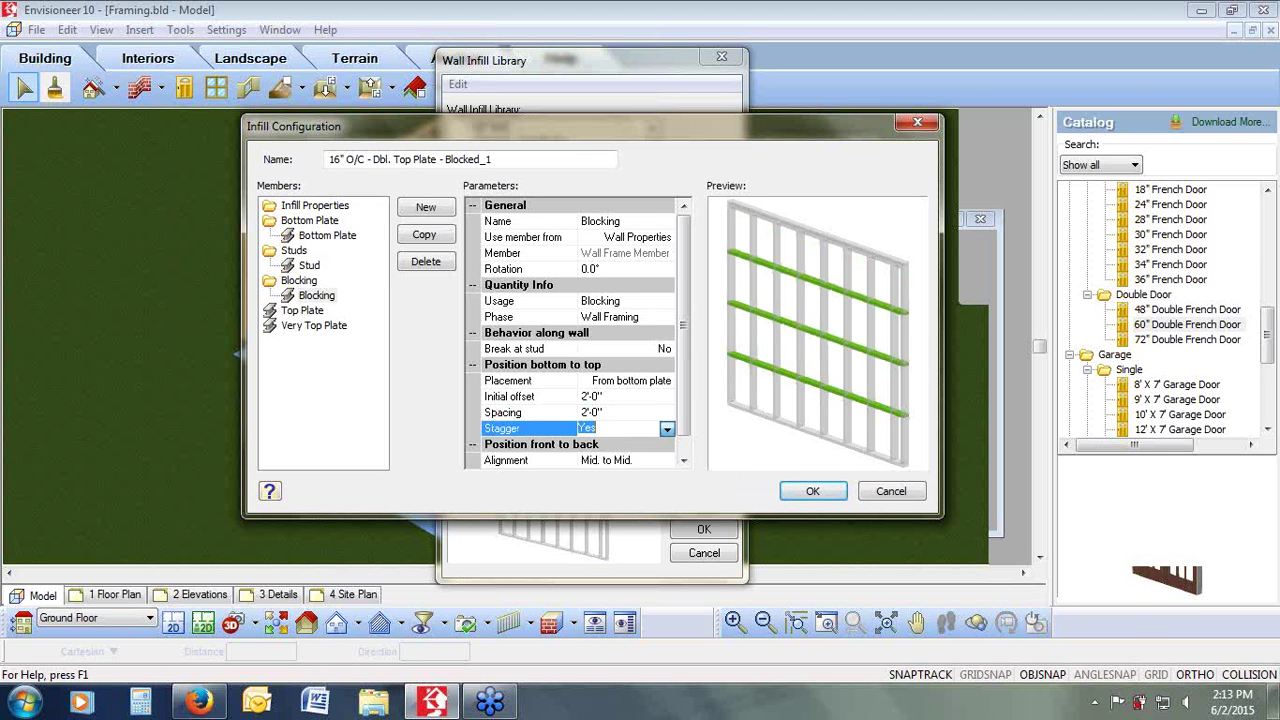
Step: Set the Blocking member's rotation to 90°
{"action": "left_click", "coordinate": [598, 269]}
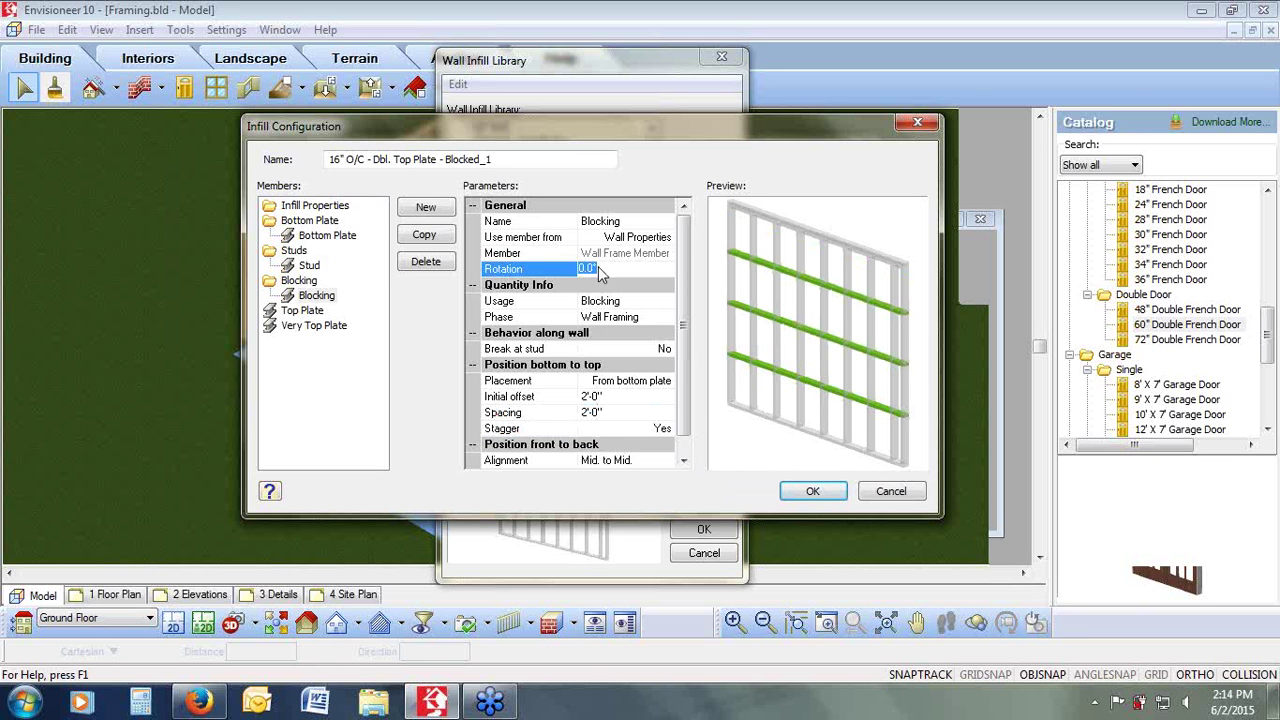
{"action": "type", "text": "90"}
{"action": "key", "text": "Tab"}
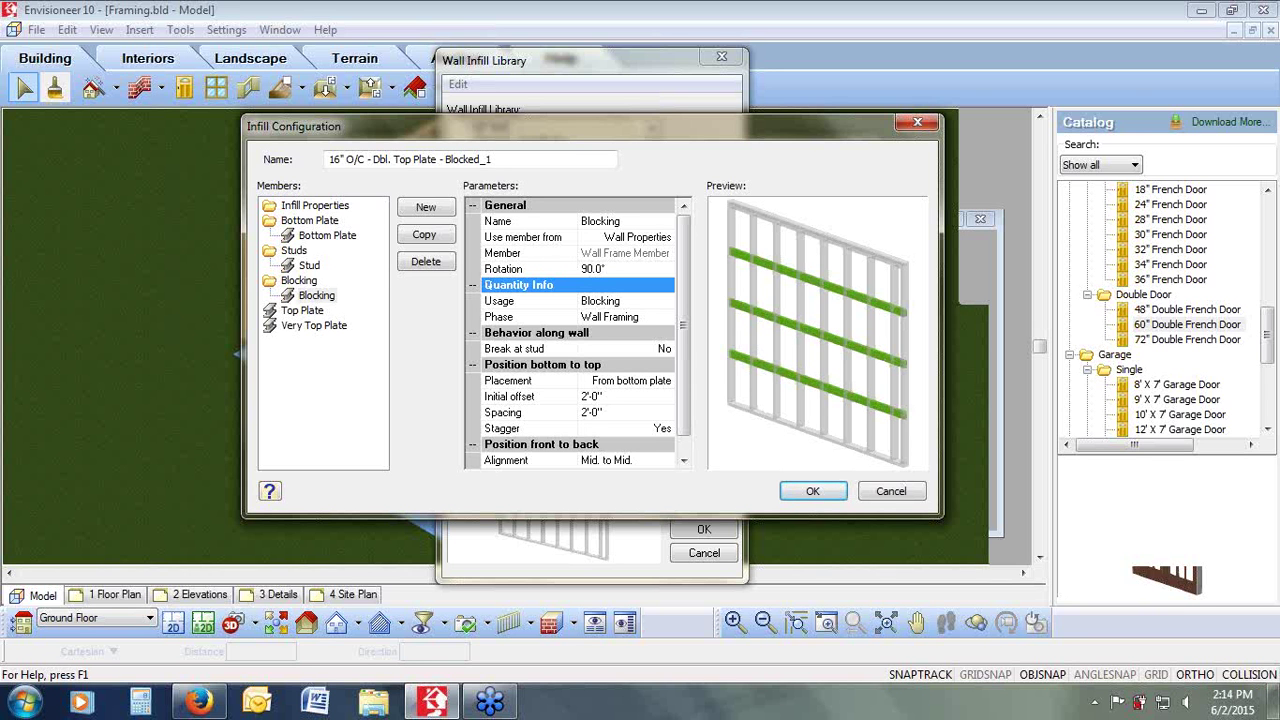
Step: Check the Blocking member's Stagger choices and set Break at stud to Yes
{"action": "left_click", "coordinate": [683, 443]}
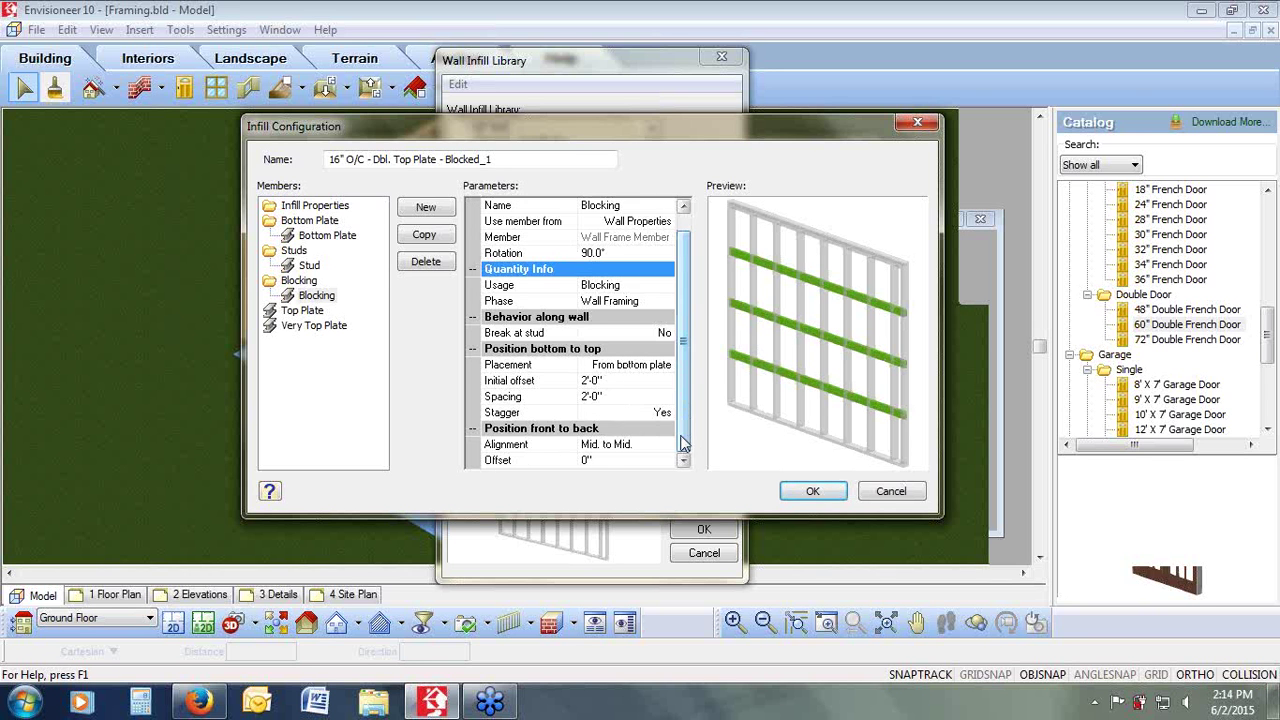
{"action": "left_click", "coordinate": [666, 413]}
{"action": "left_click", "coordinate": [665, 413]}
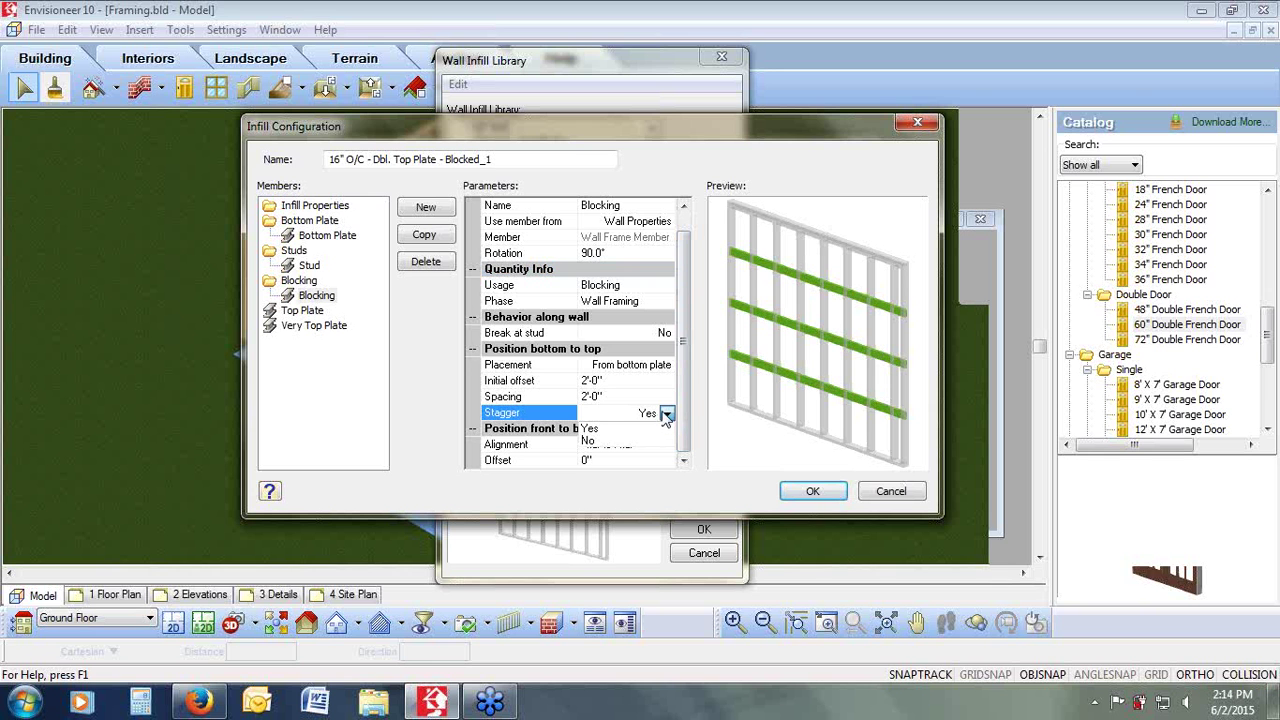
{"action": "left_click", "coordinate": [666, 335]}
{"action": "left_click", "coordinate": [666, 334]}
{"action": "left_click", "coordinate": [615, 349]}
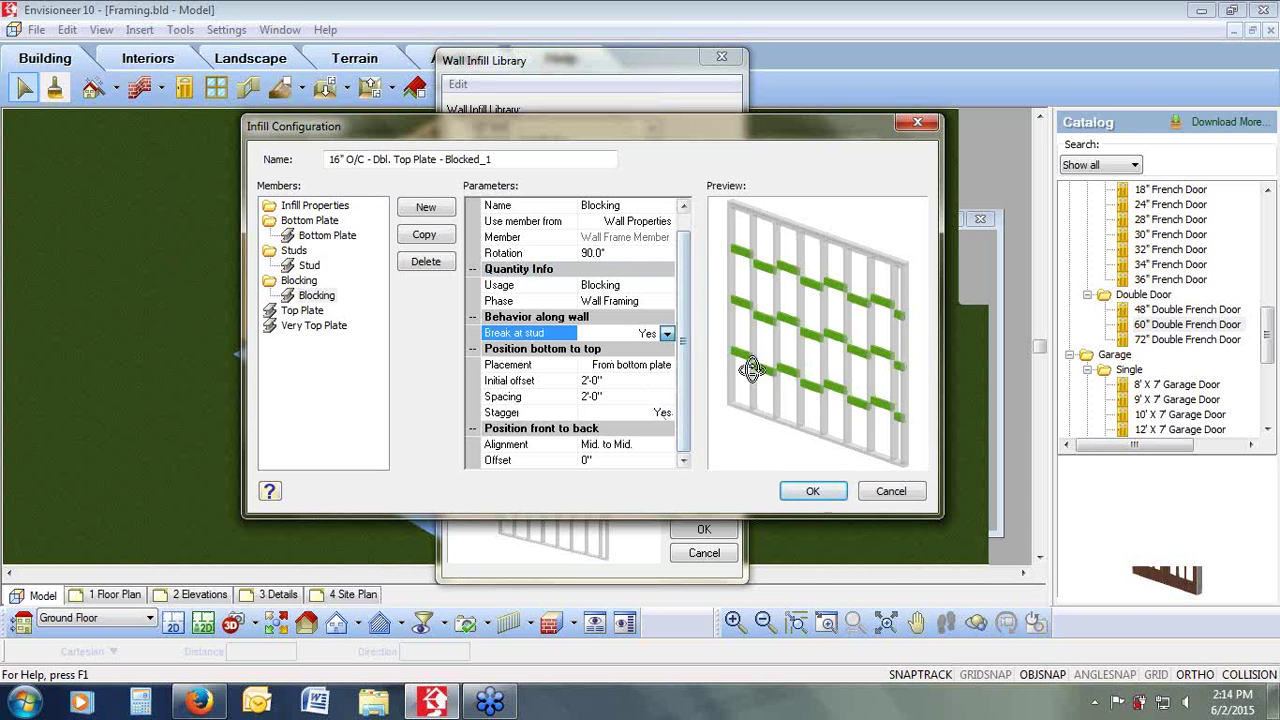
Step: Set the Blocking member's Stagger option to No
{"action": "left_click", "coordinate": [666, 413]}
{"action": "left_click", "coordinate": [666, 413]}
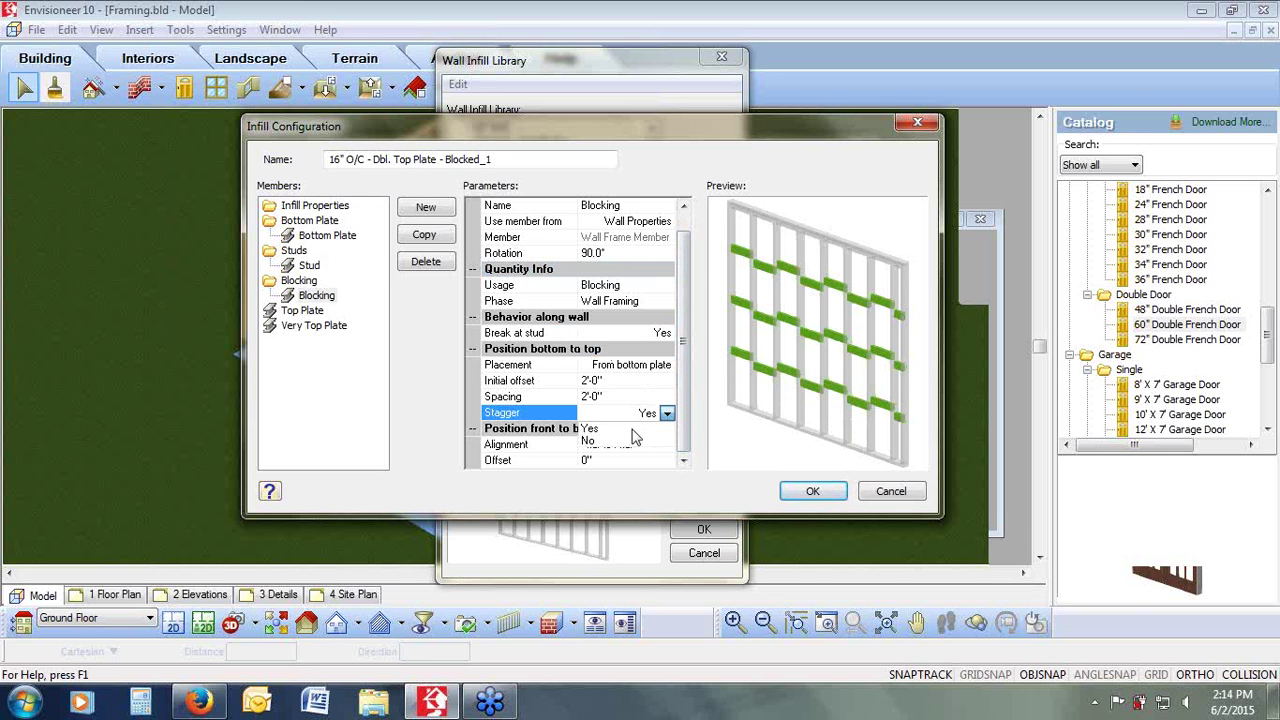
{"action": "left_click", "coordinate": [608, 443]}
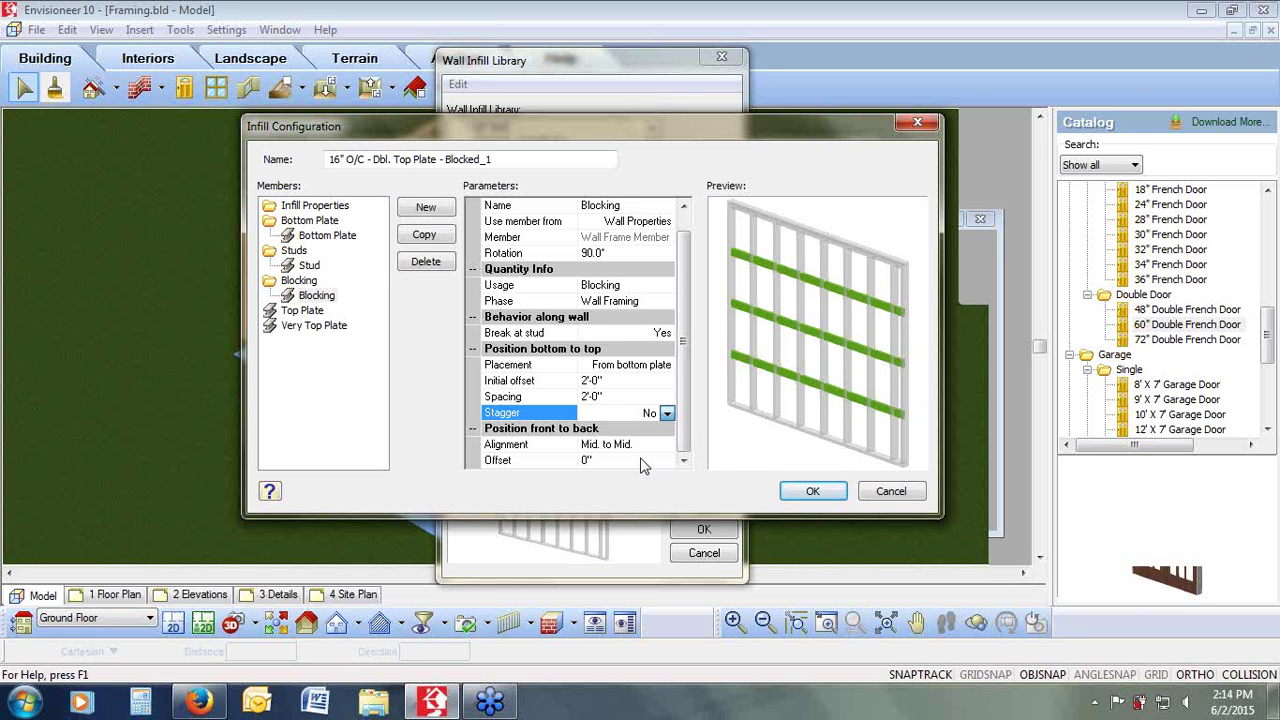
Step: Check the Blocking member's front-to-back Offset setting and review the blocking rows in the preview
{"action": "mouse_move", "coordinate": [801, 316]}
{"action": "left_mouse_down"}
{"action": "mouse_move", "coordinate": [782, 322]}
{"action": "mouse_move", "coordinate": [793, 326]}
{"action": "left_mouse_up"}
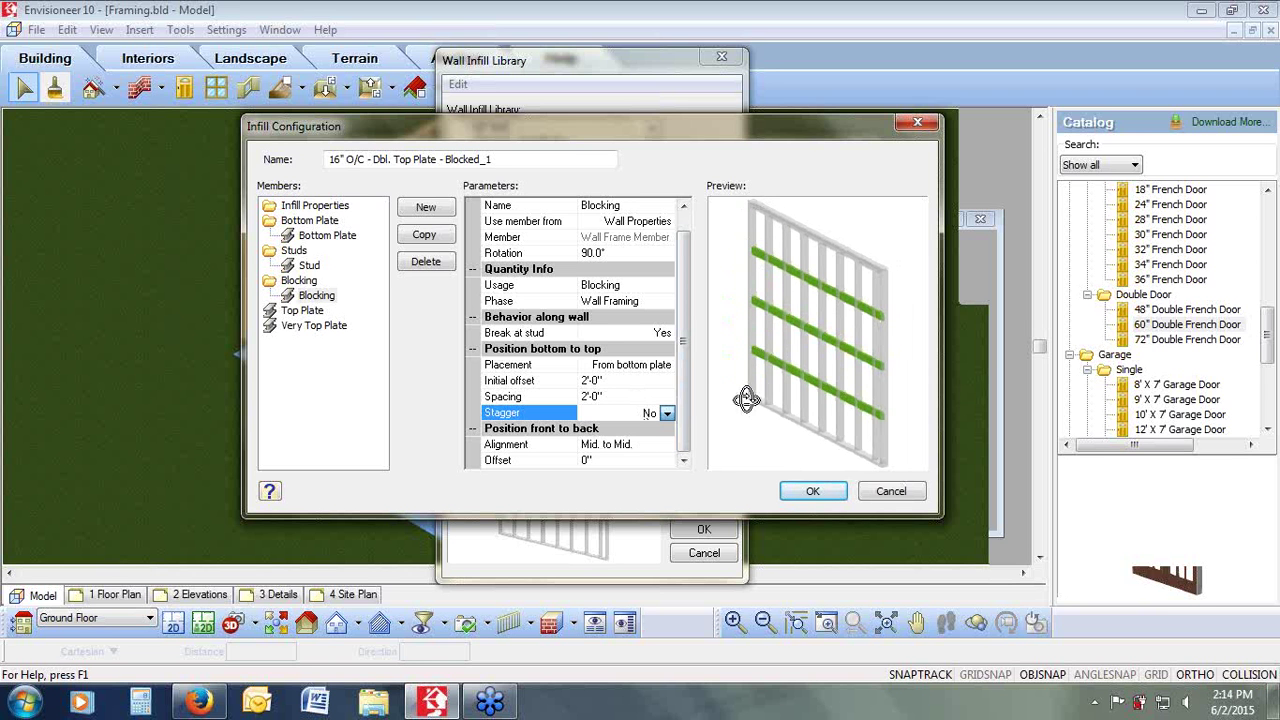
{"action": "left_click", "coordinate": [595, 461]}
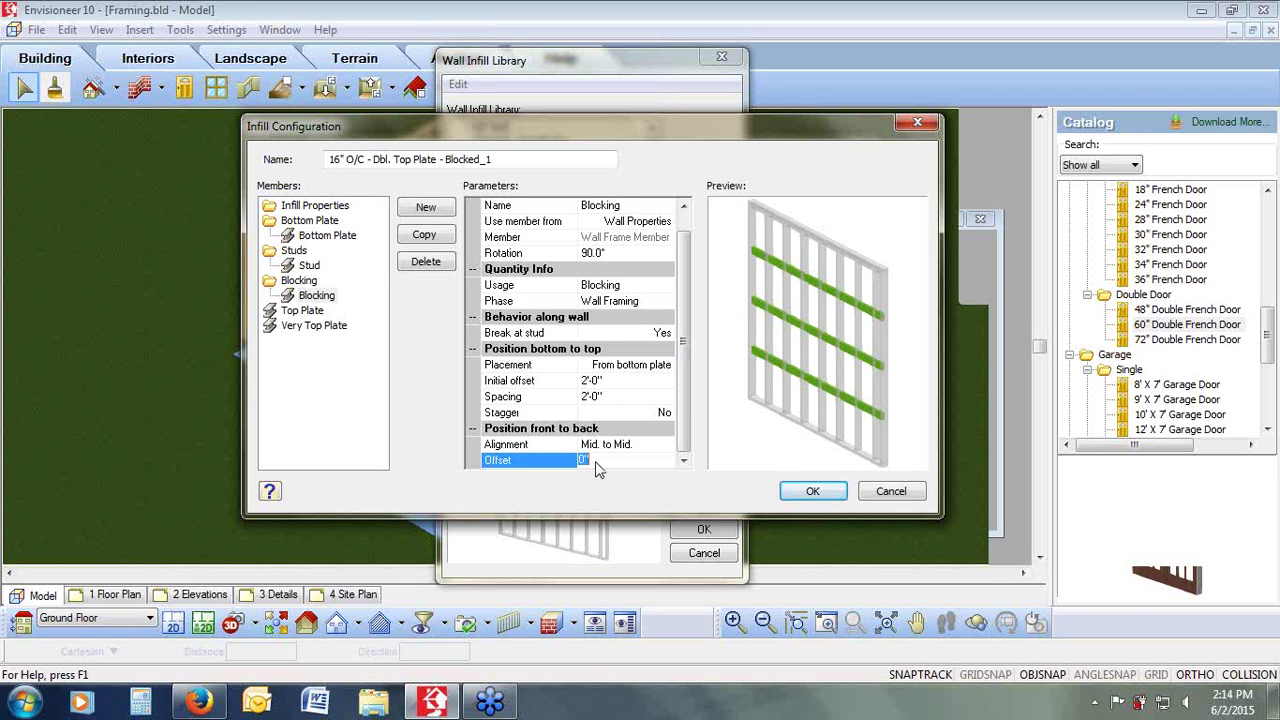
{"action": "key", "text": "Return"}
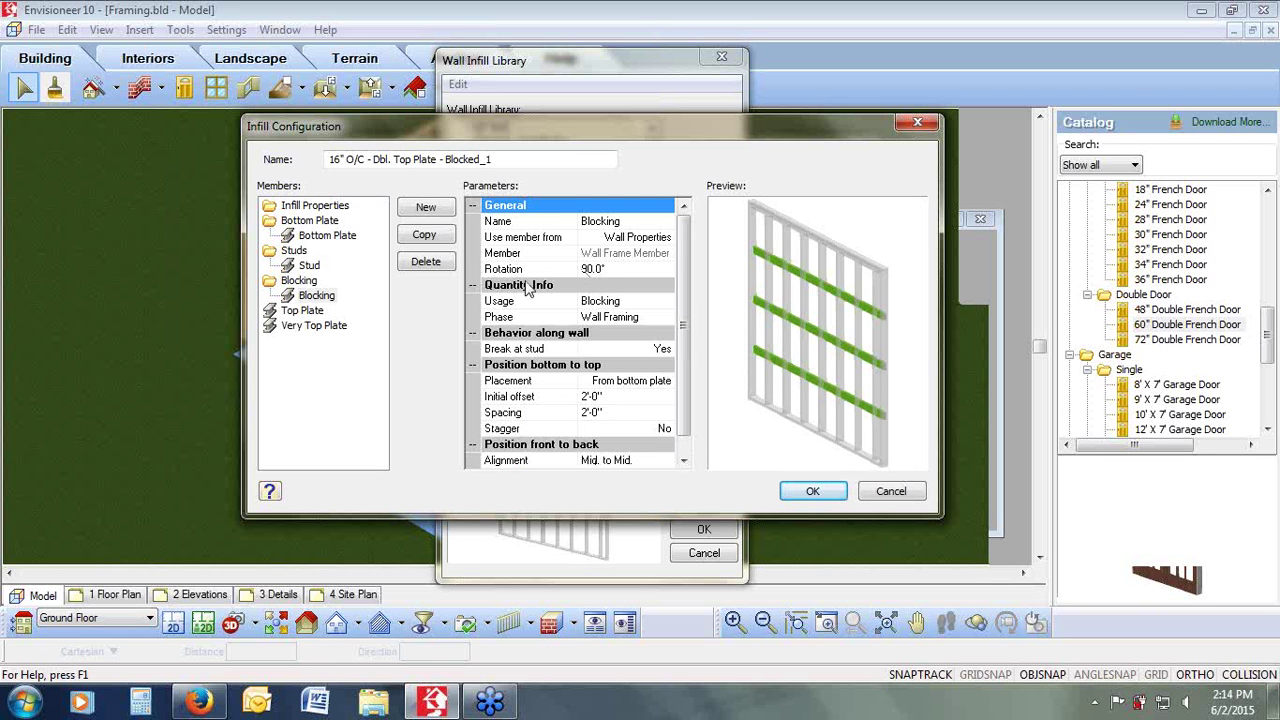
Step: Examine the Top Plate member's Rotation, Usage and front-to-back Alignment settings
{"action": "left_click", "coordinate": [309, 315]}
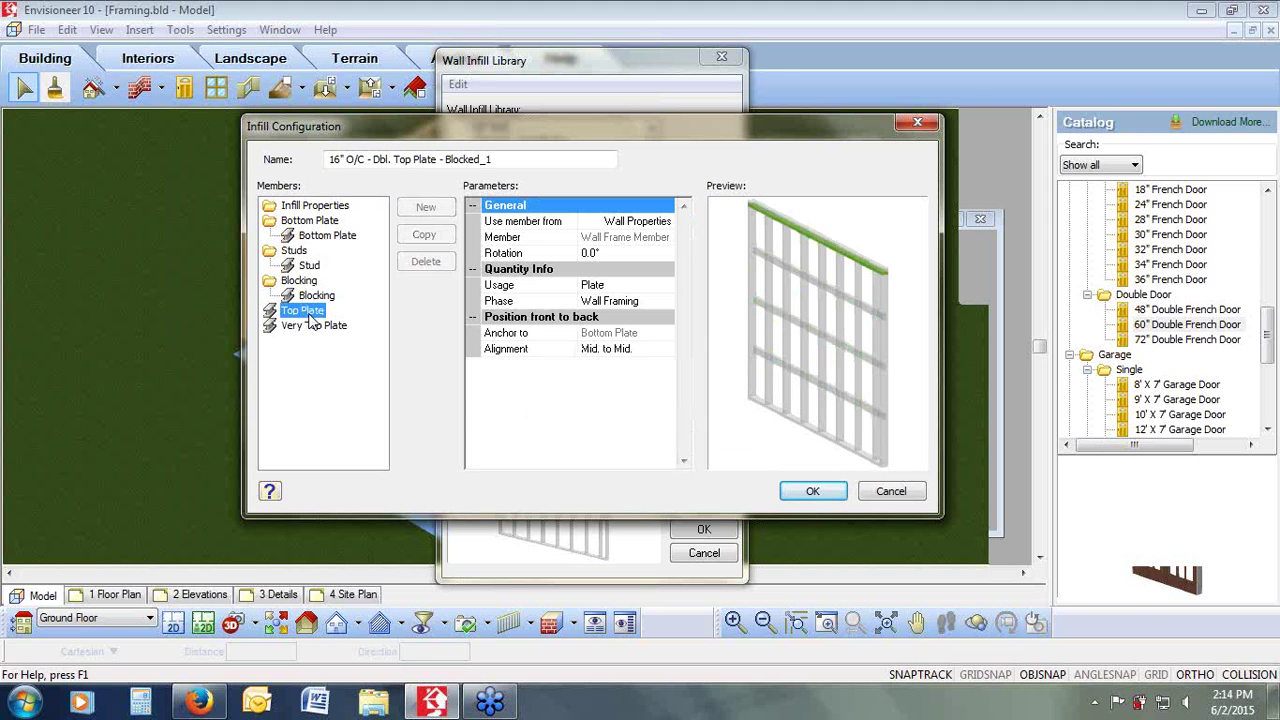
{"action": "scroll", "coordinate": [831, 337], "scroll_direction": "up", "scroll_amount": 3}
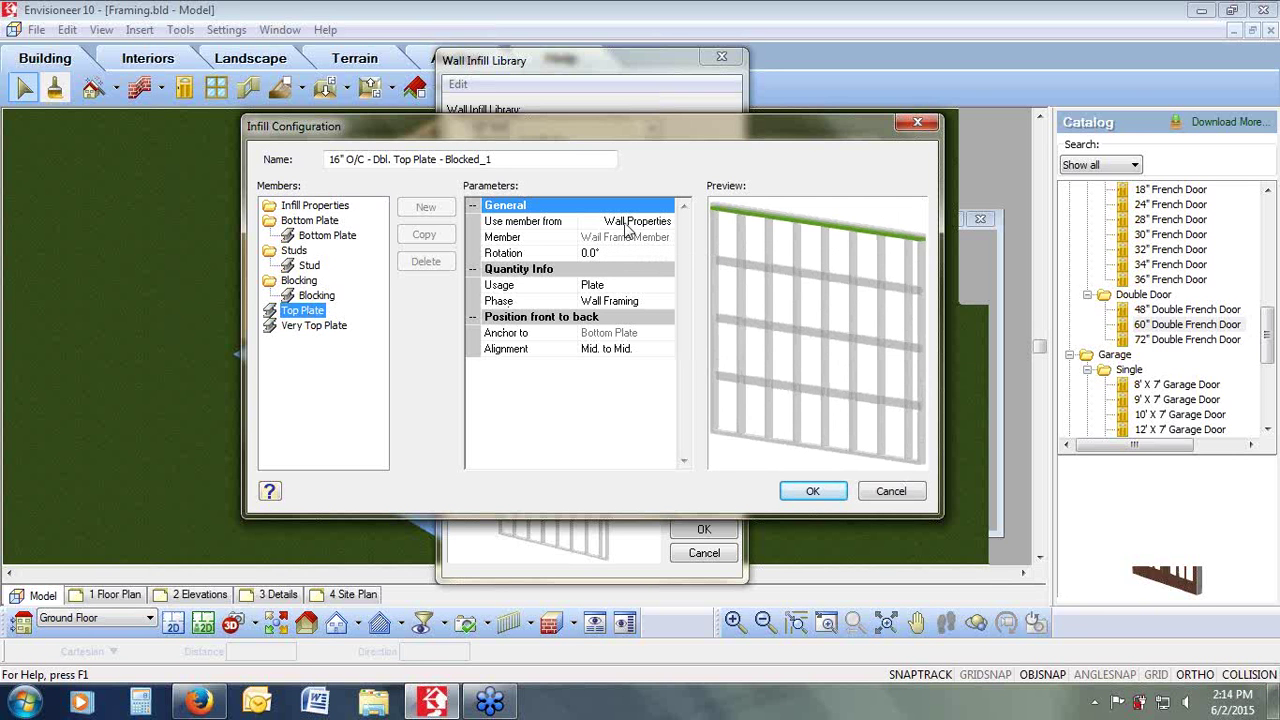
{"action": "left_click", "coordinate": [604, 256]}
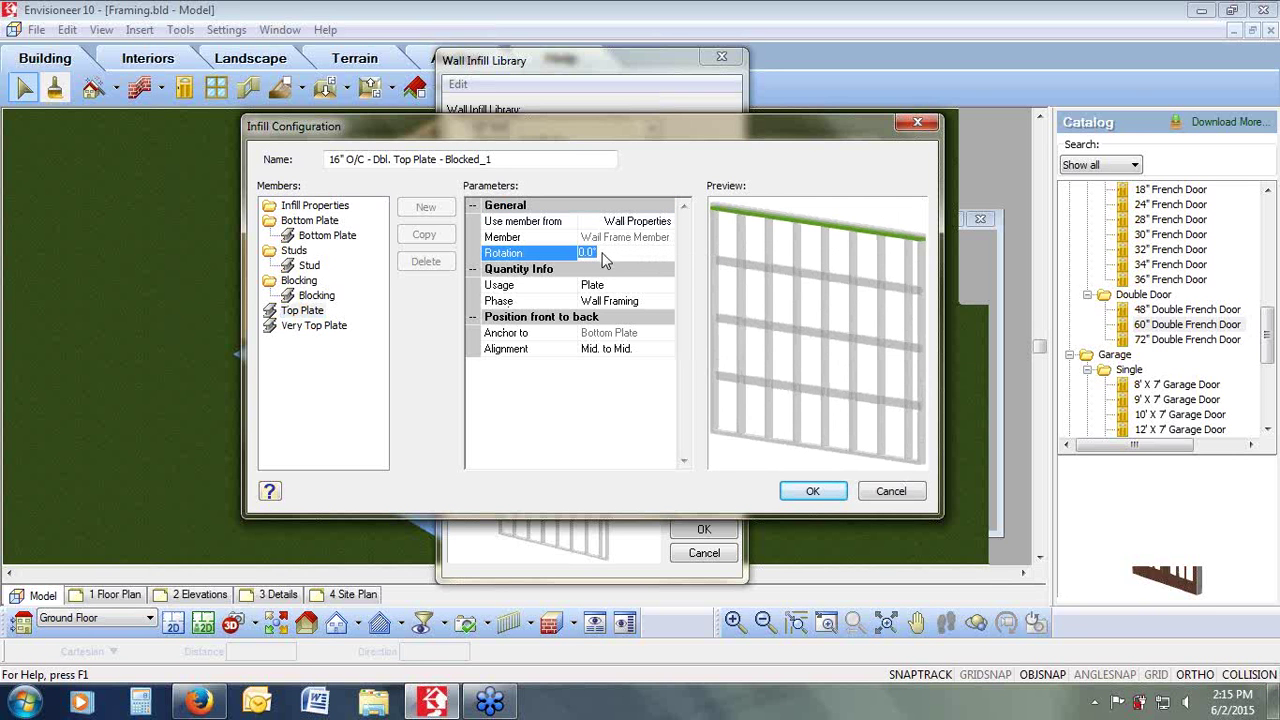
{"action": "left_click", "coordinate": [613, 286]}
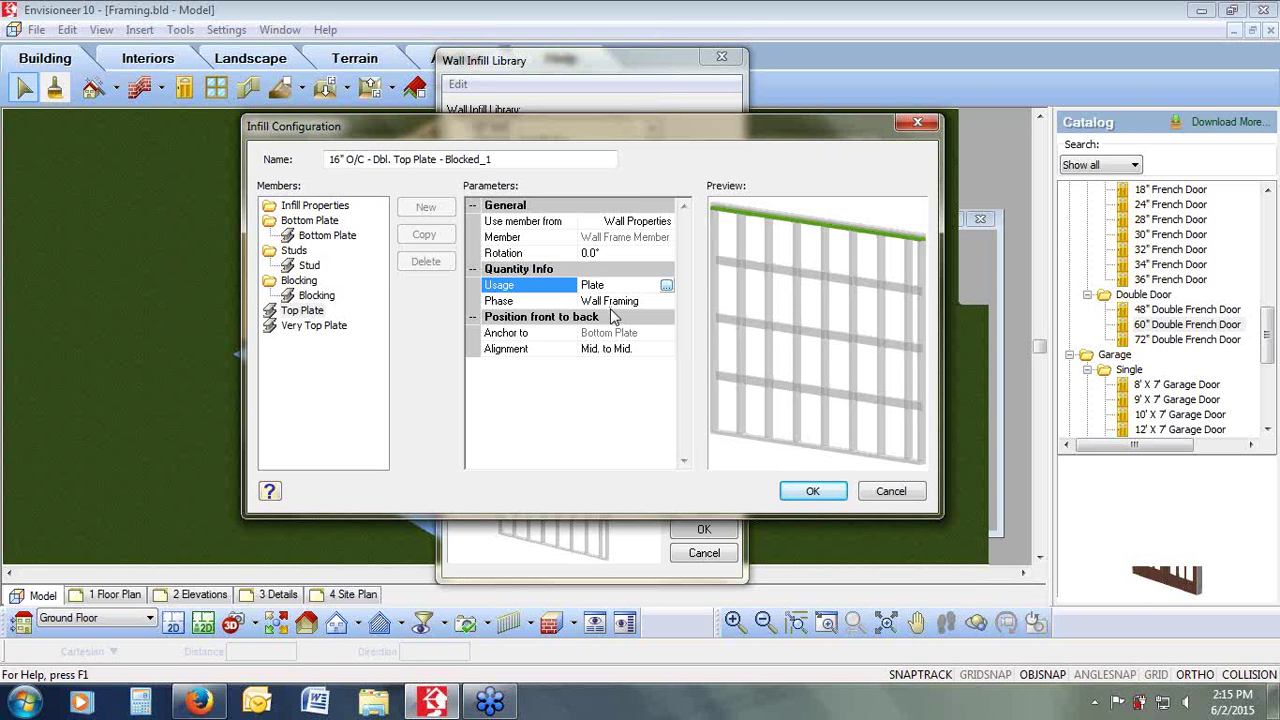
{"action": "left_click", "coordinate": [590, 352]}
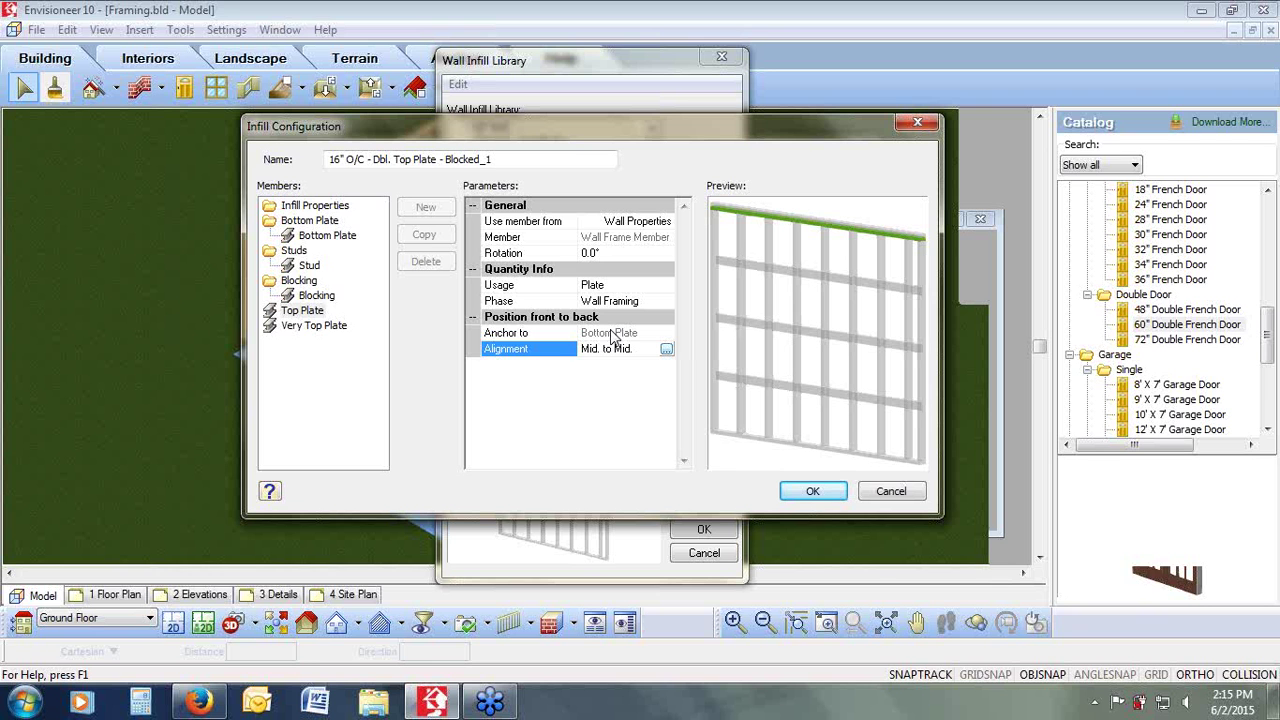
Step: Examine the Very Top Plate member's source, Usage and Phase settings and compare them with the Top Plate
{"action": "left_click", "coordinate": [310, 329]}
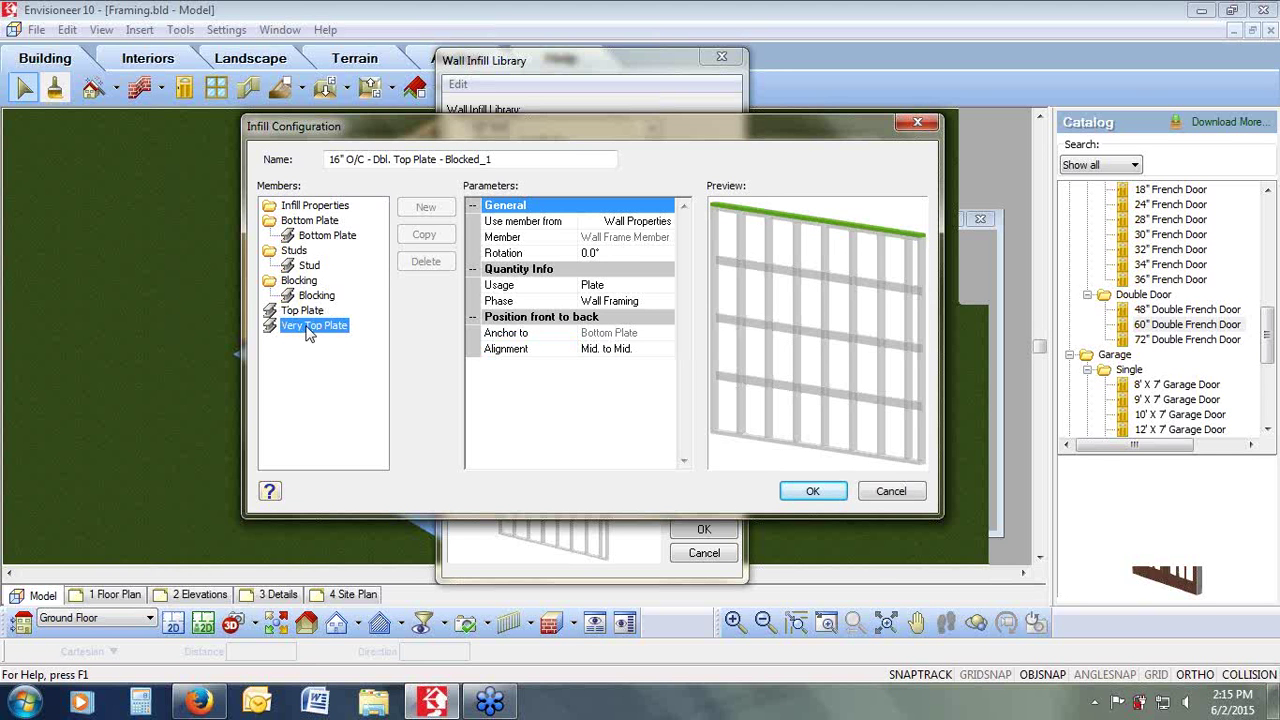
{"action": "left_click", "coordinate": [652, 223]}
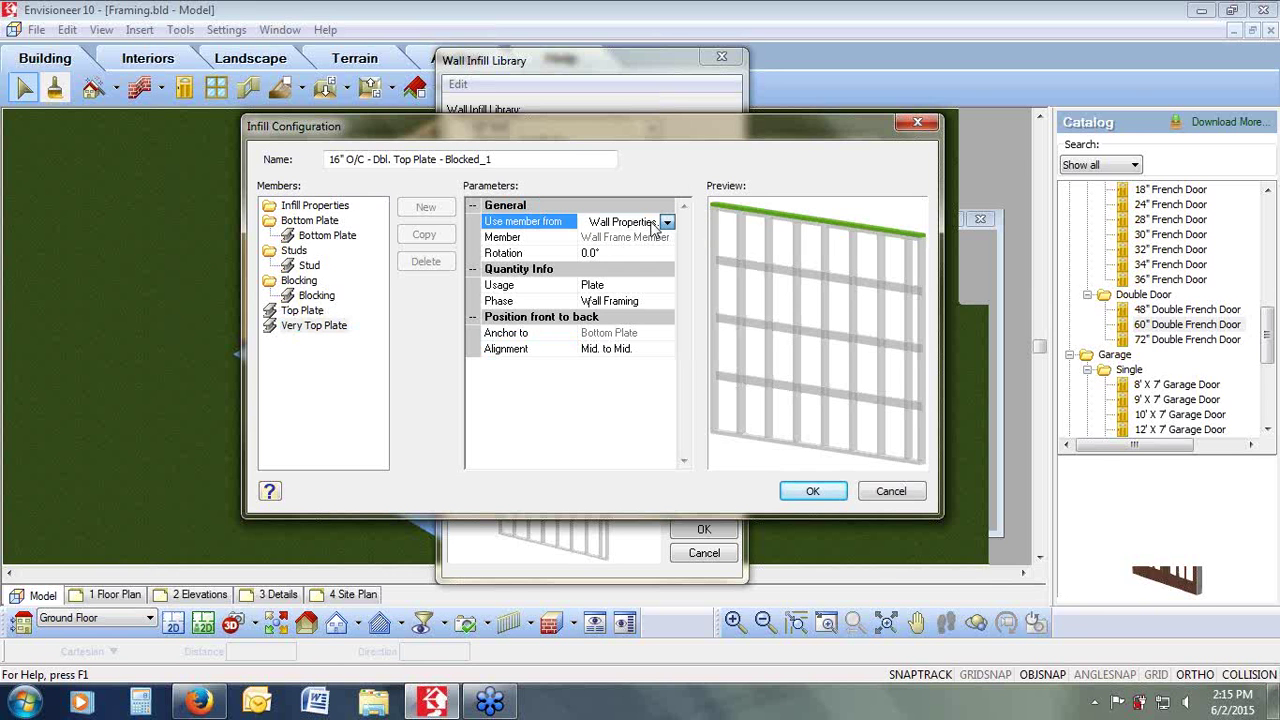
{"action": "left_click", "coordinate": [614, 288]}
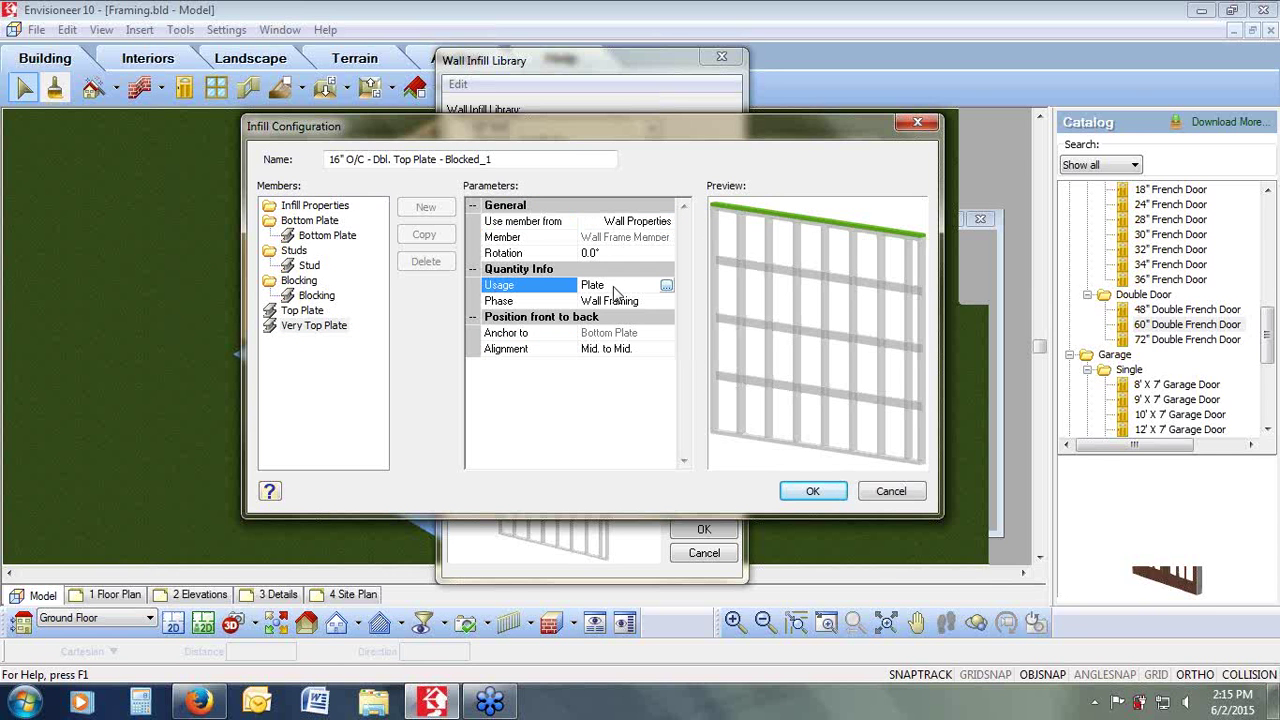
{"action": "left_click", "coordinate": [614, 305]}
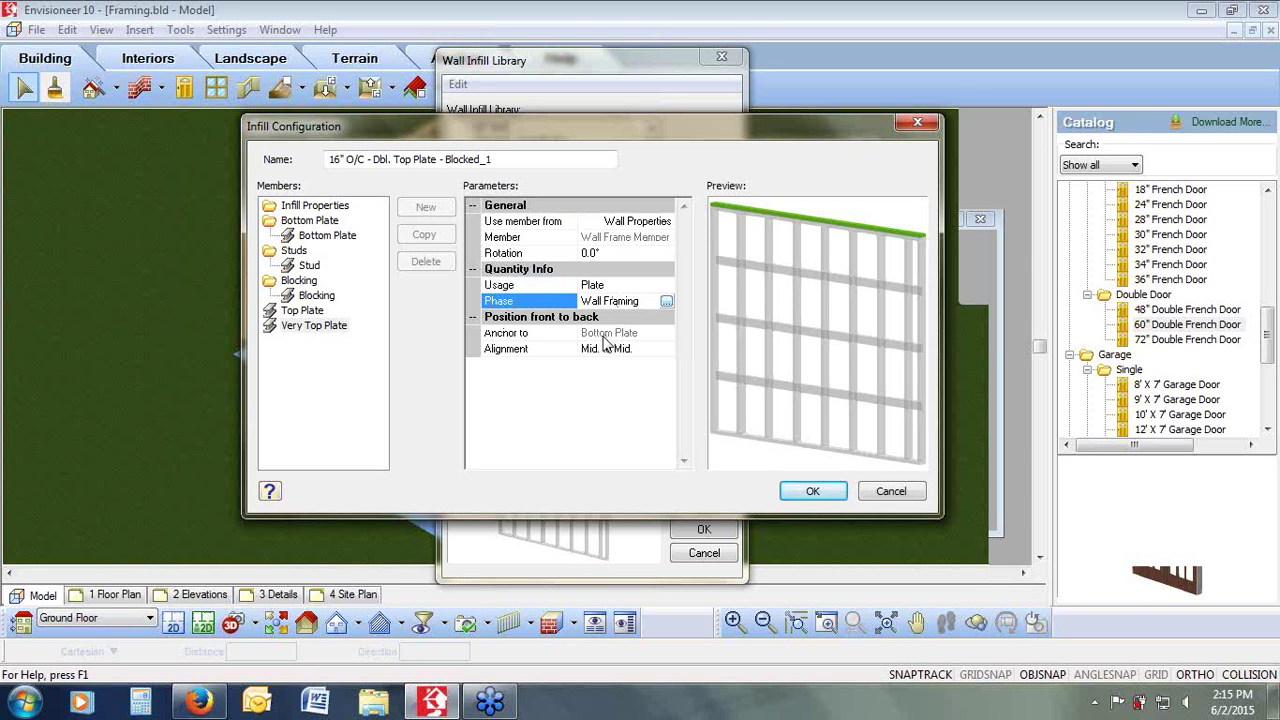
{"action": "left_click", "coordinate": [315, 323]}
{"action": "left_click", "coordinate": [303, 311]}
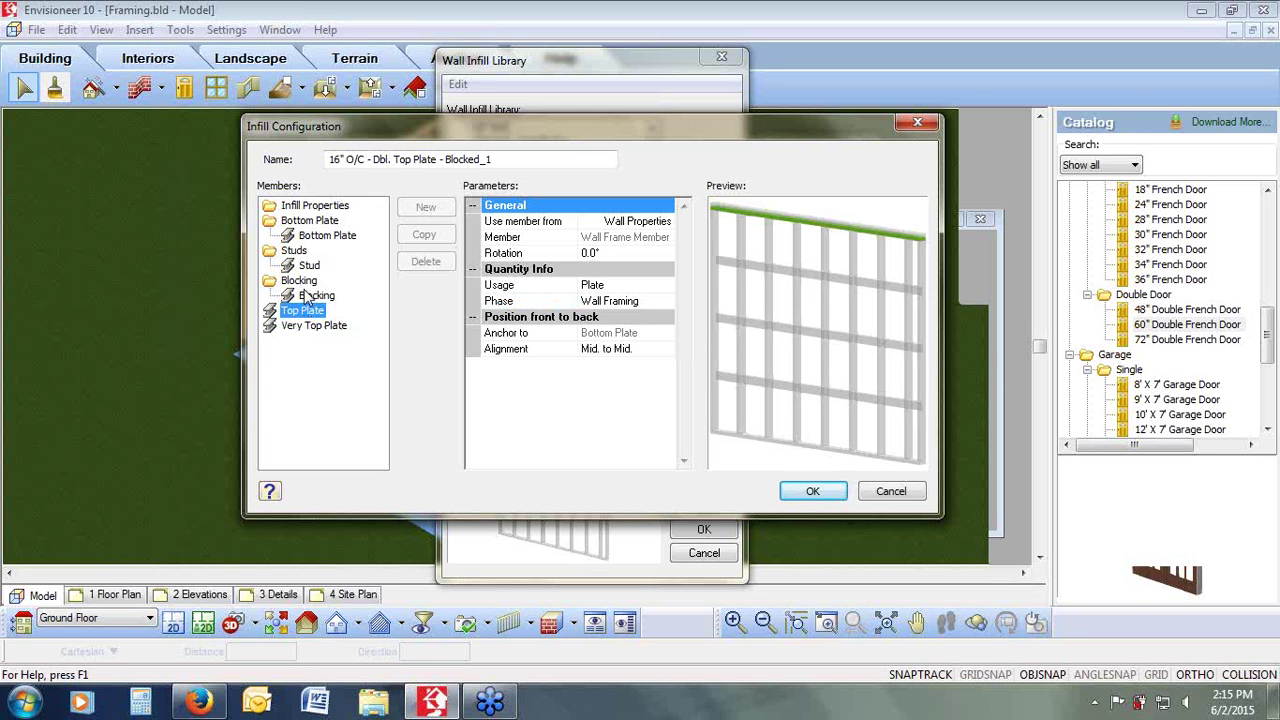
Step: Add five copies of the Bottom Plate member and inspect the stacked plates in the preview
{"action": "left_click", "coordinate": [308, 224]}
{"action": "left_click", "coordinate": [310, 234]}
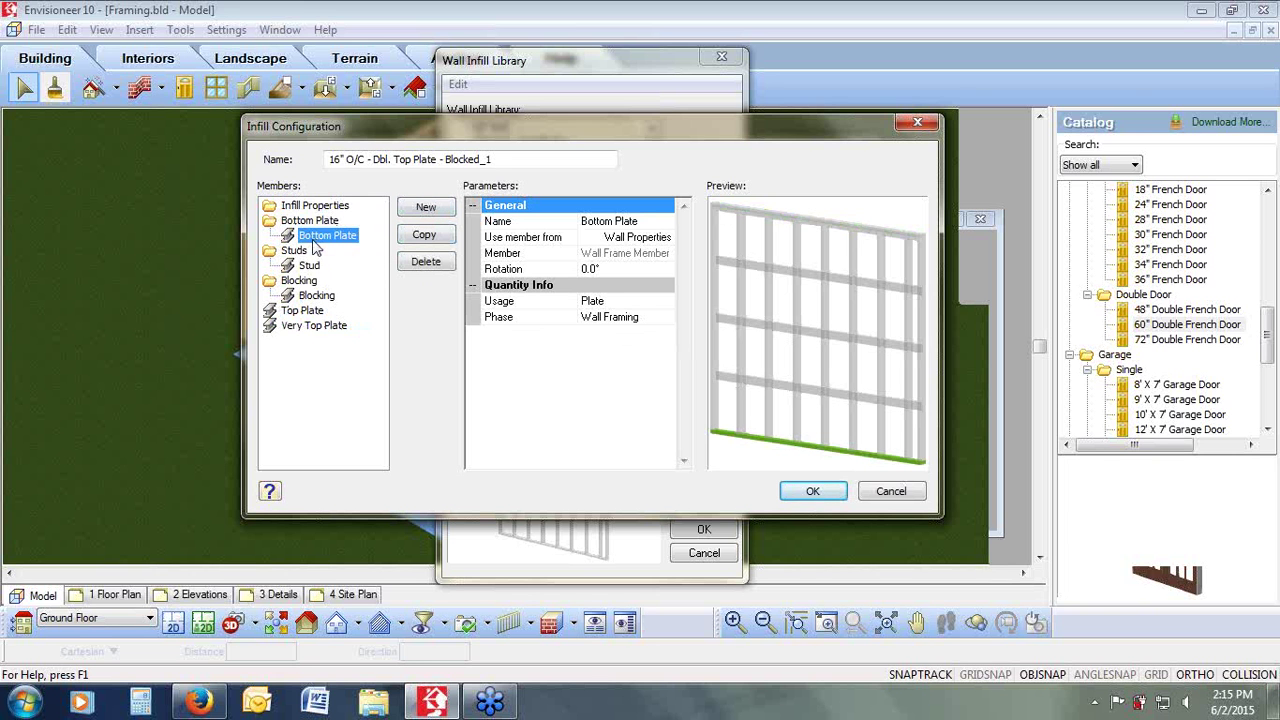
{"action": "left_click", "coordinate": [416, 243]}
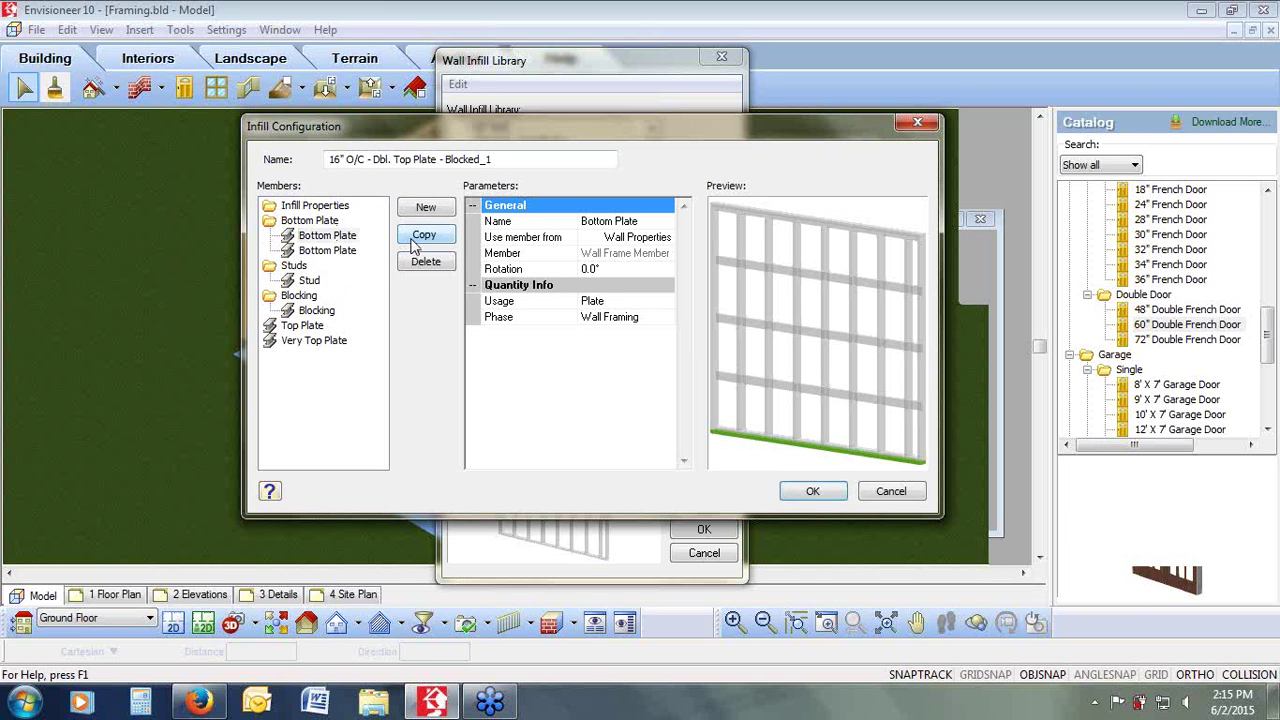
{"action": "left_click_drag", "start_coordinate": [789, 329], "coordinate": [742, 333]}
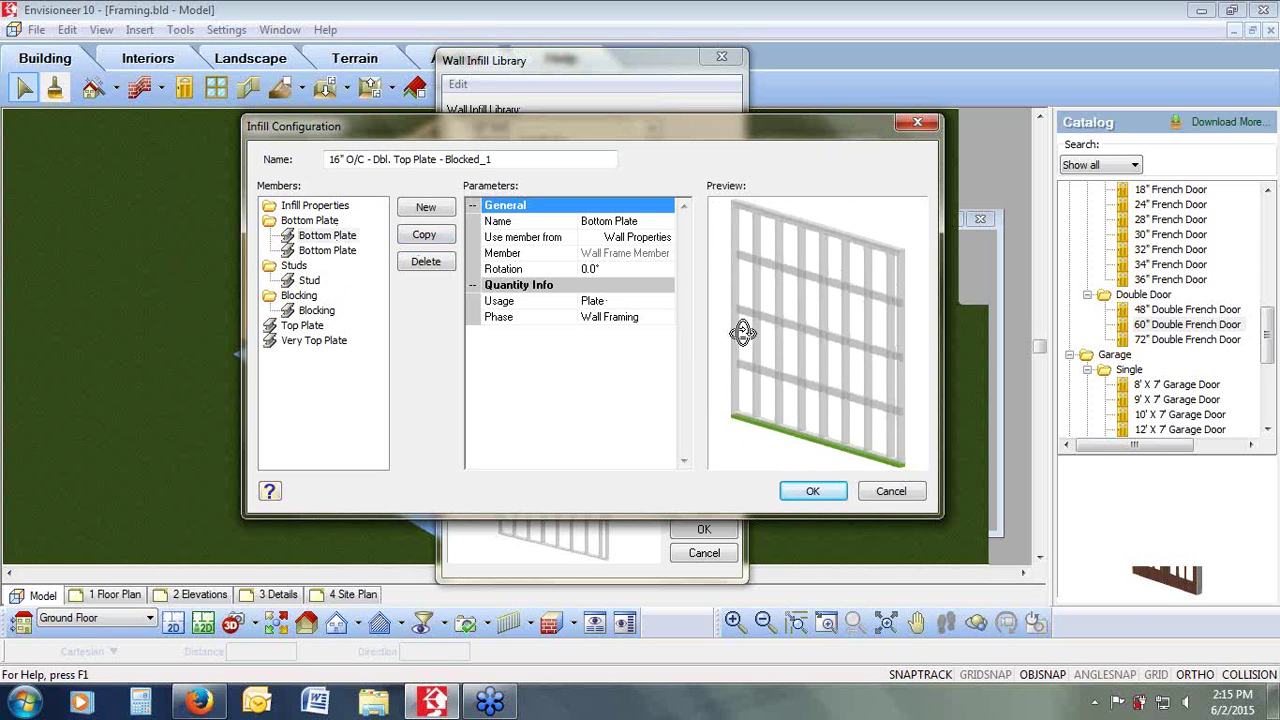
{"action": "left_click", "coordinate": [425, 240]}
{"action": "left_click", "coordinate": [425, 241]}
{"action": "left_click", "coordinate": [426, 242]}
{"action": "left_click", "coordinate": [425, 243]}
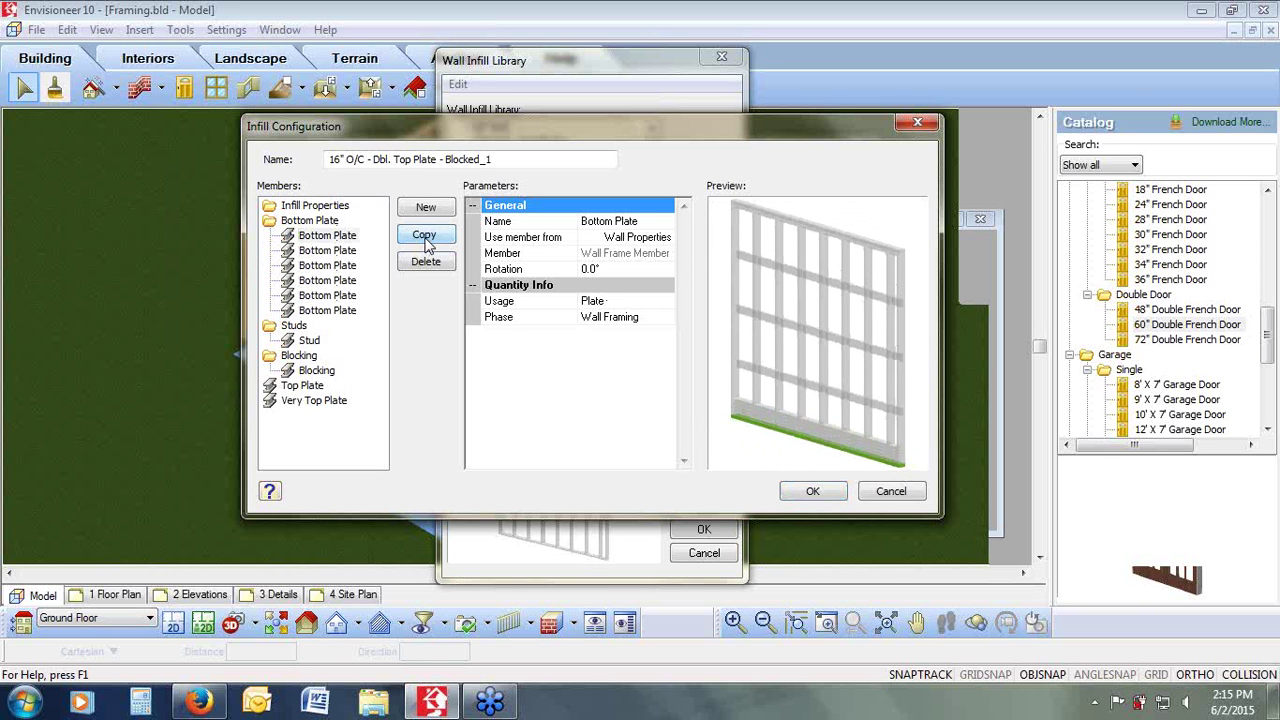
{"action": "mouse_move", "coordinate": [880, 308]}
{"action": "left_mouse_down"}
{"action": "mouse_move", "coordinate": [890, 304]}
{"action": "mouse_move", "coordinate": [860, 312]}
{"action": "left_mouse_up"}
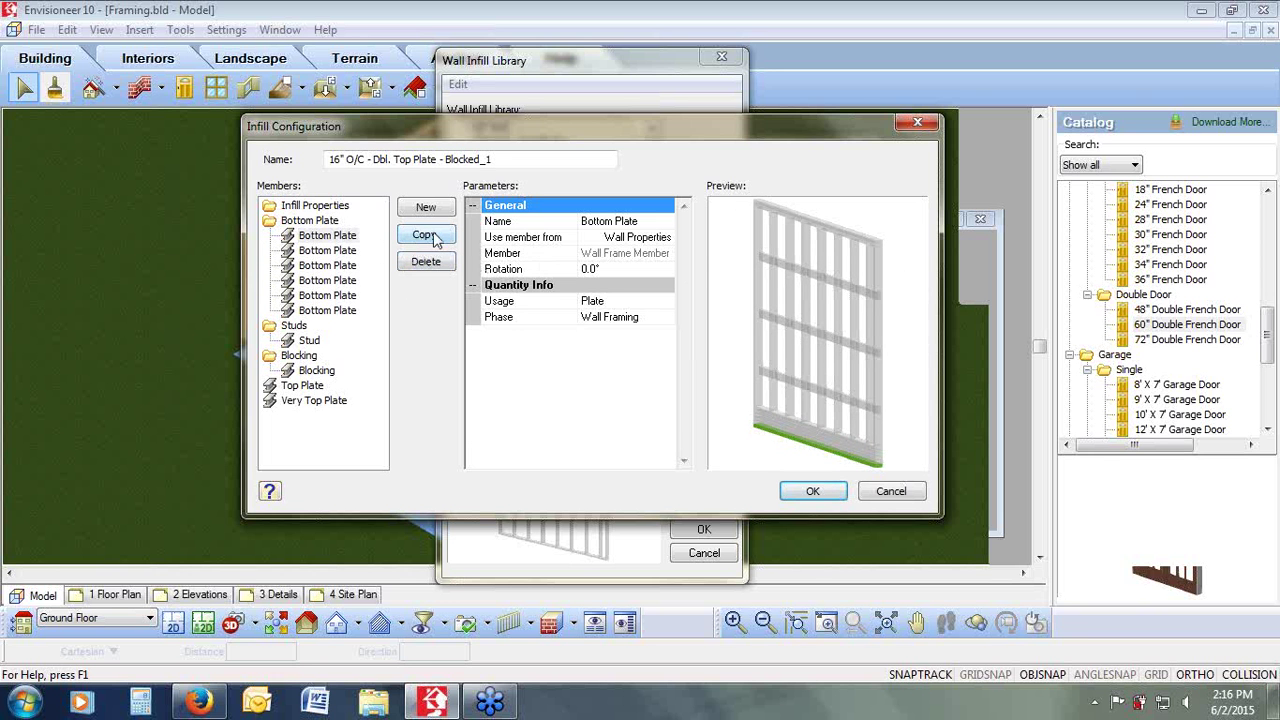
Step: Try to delete the first and second Bottom Plate members, dismissing each warning
{"action": "left_click", "coordinate": [426, 262]}
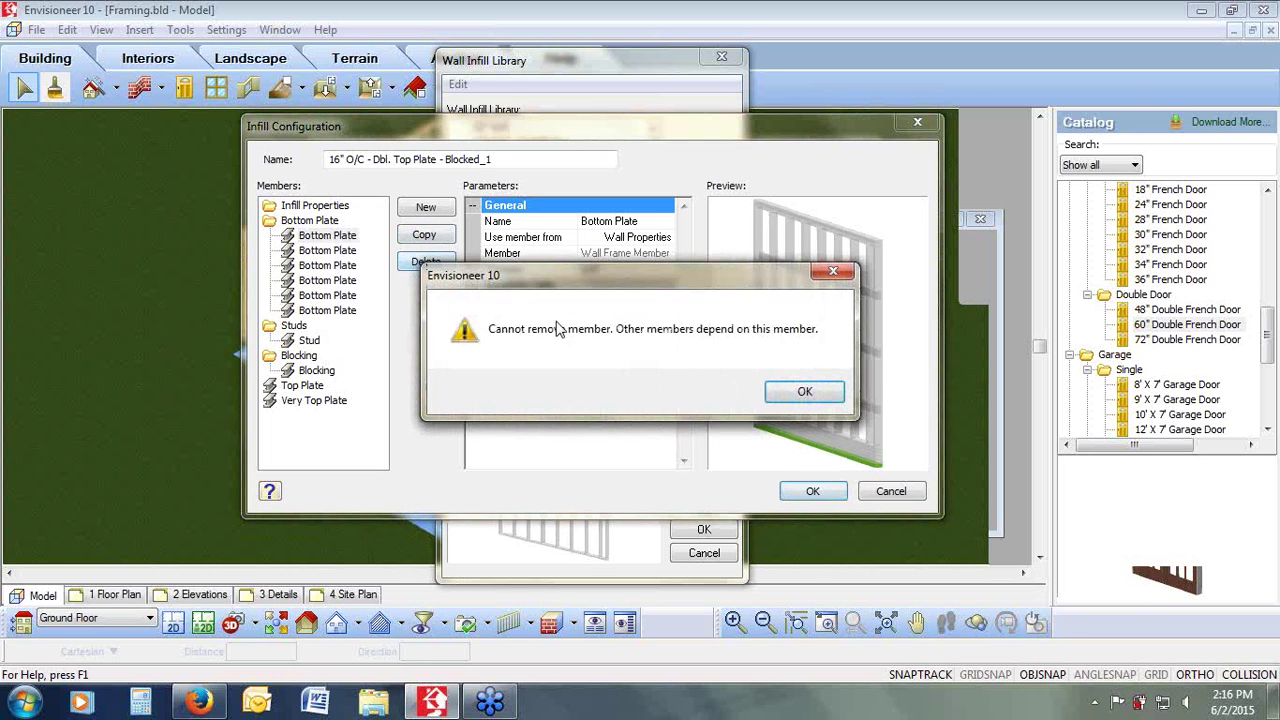
{"action": "left_click", "coordinate": [804, 391]}
{"action": "left_click", "coordinate": [340, 251]}
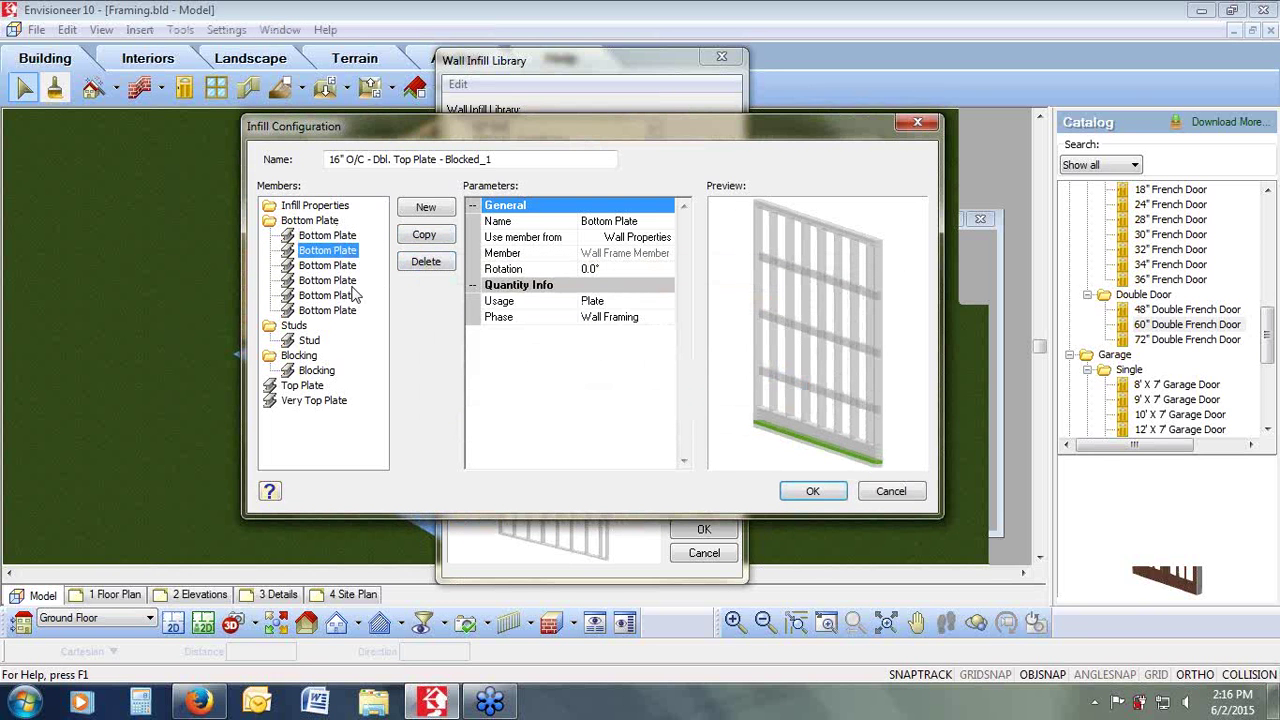
{"action": "left_click", "coordinate": [425, 262]}
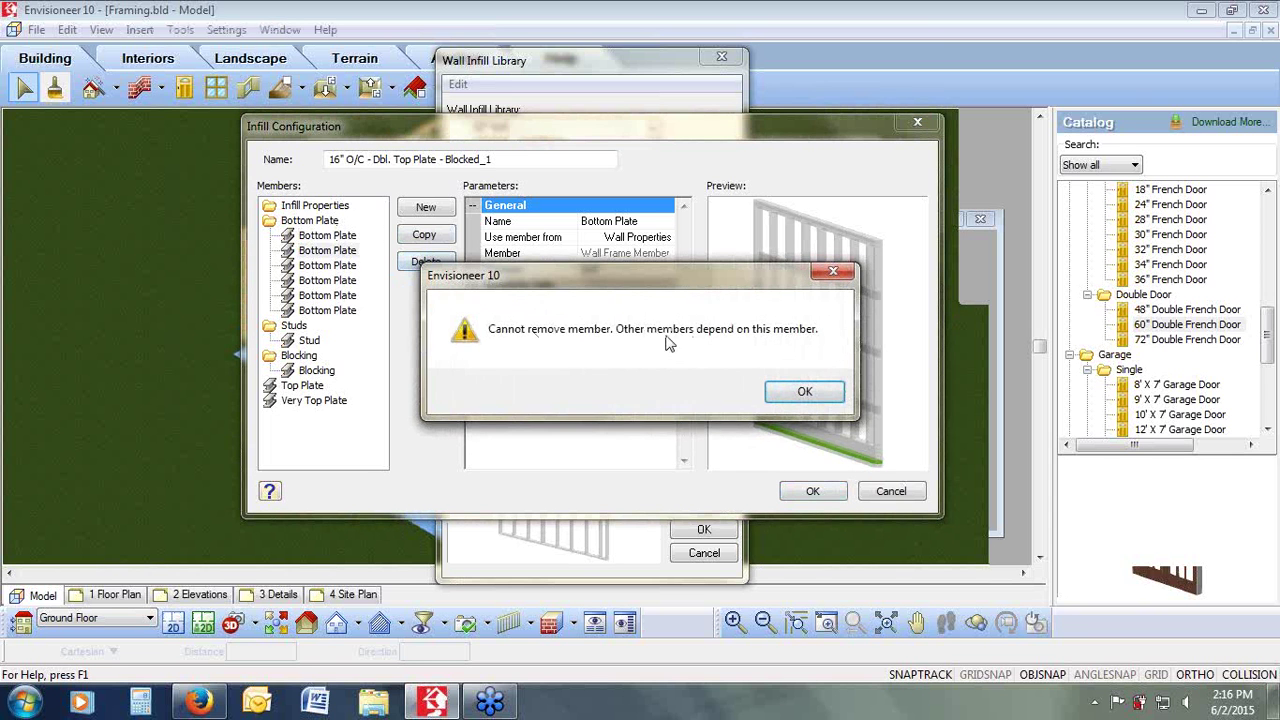
{"action": "left_click", "coordinate": [804, 396]}
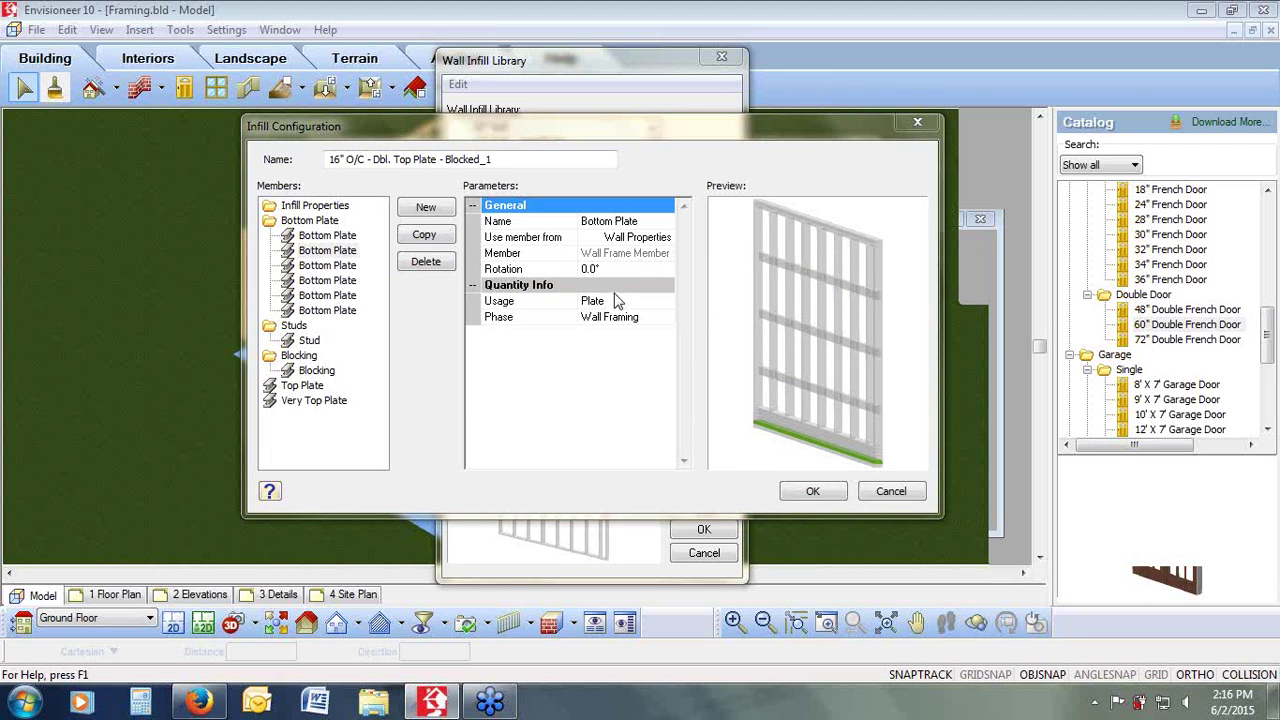
Step: Delete the five extra Bottom Plate members one at a time, starting from the last in the list
{"action": "left_click", "coordinate": [324, 311]}
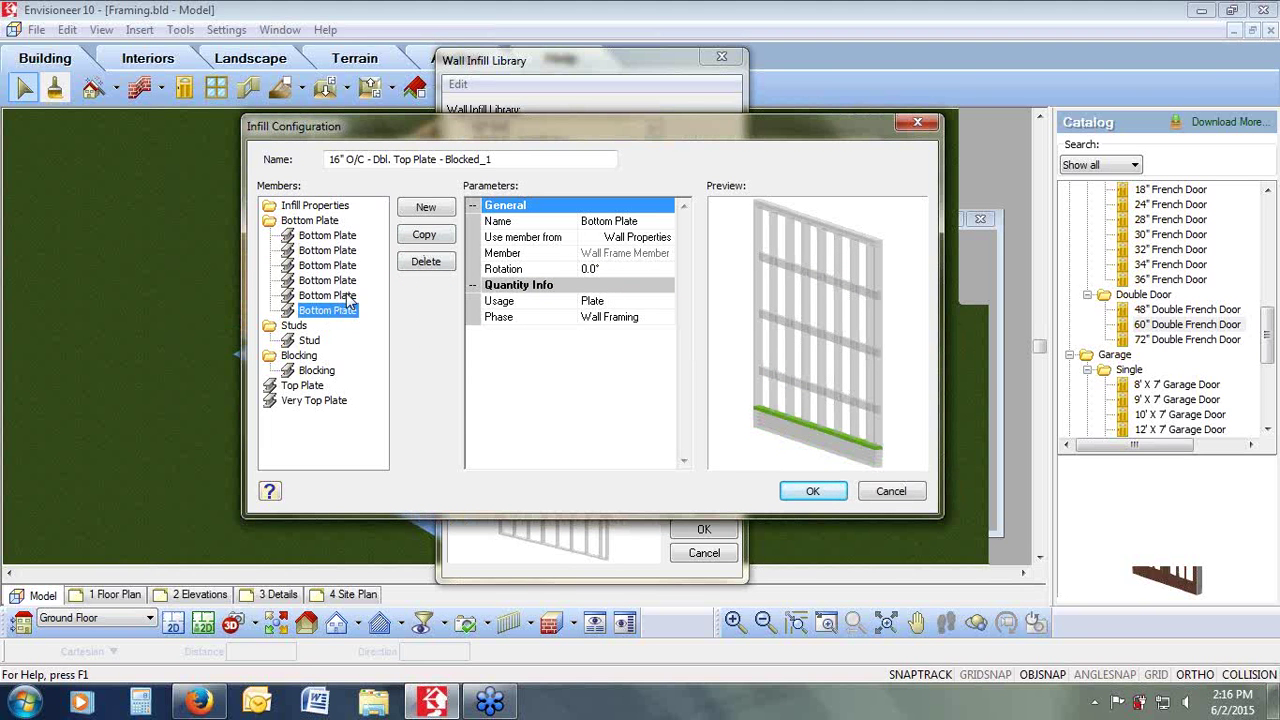
{"action": "left_click", "coordinate": [412, 264]}
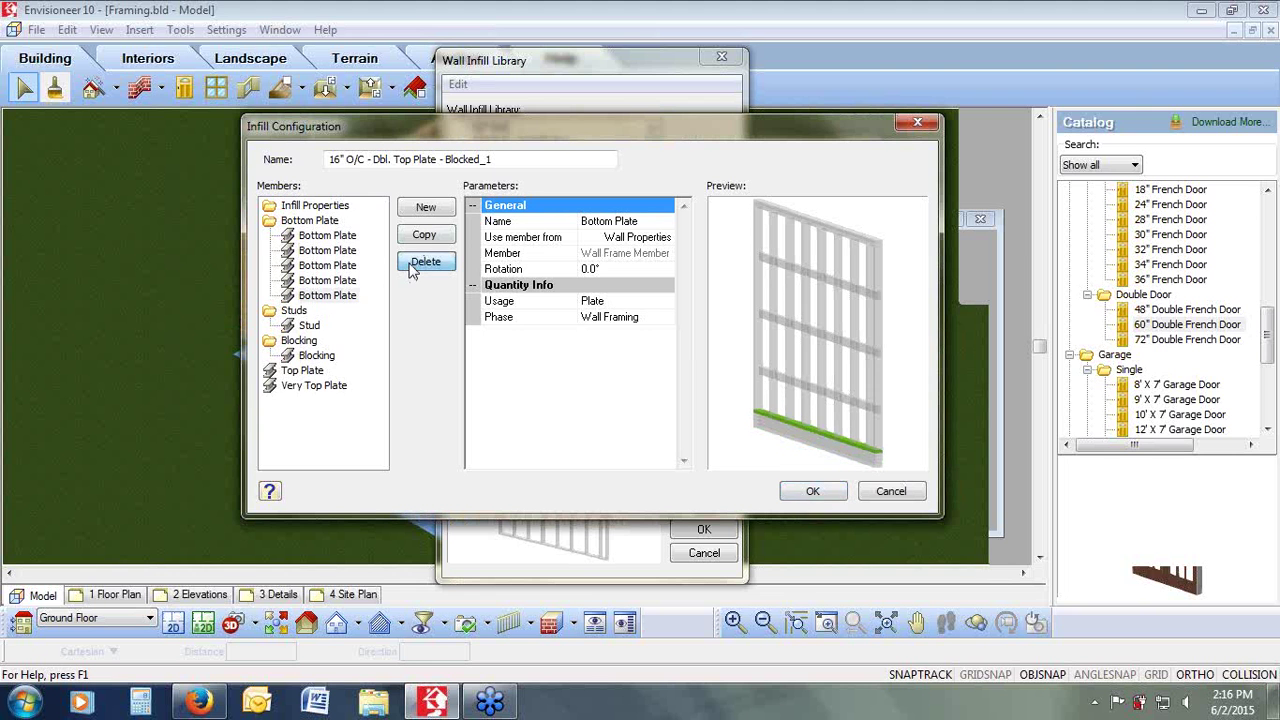
{"action": "left_click", "coordinate": [345, 296]}
{"action": "left_click", "coordinate": [443, 260]}
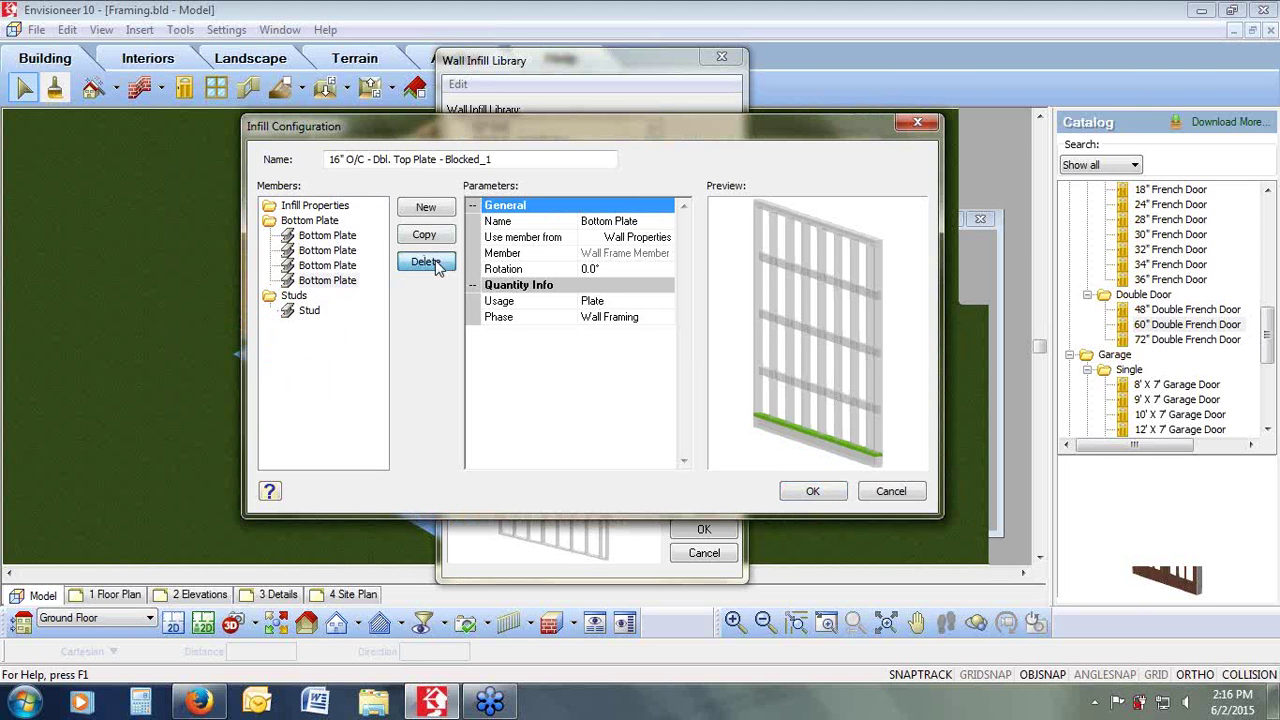
{"action": "left_click", "coordinate": [340, 281]}
{"action": "left_click", "coordinate": [426, 261]}
{"action": "left_click", "coordinate": [341, 267]}
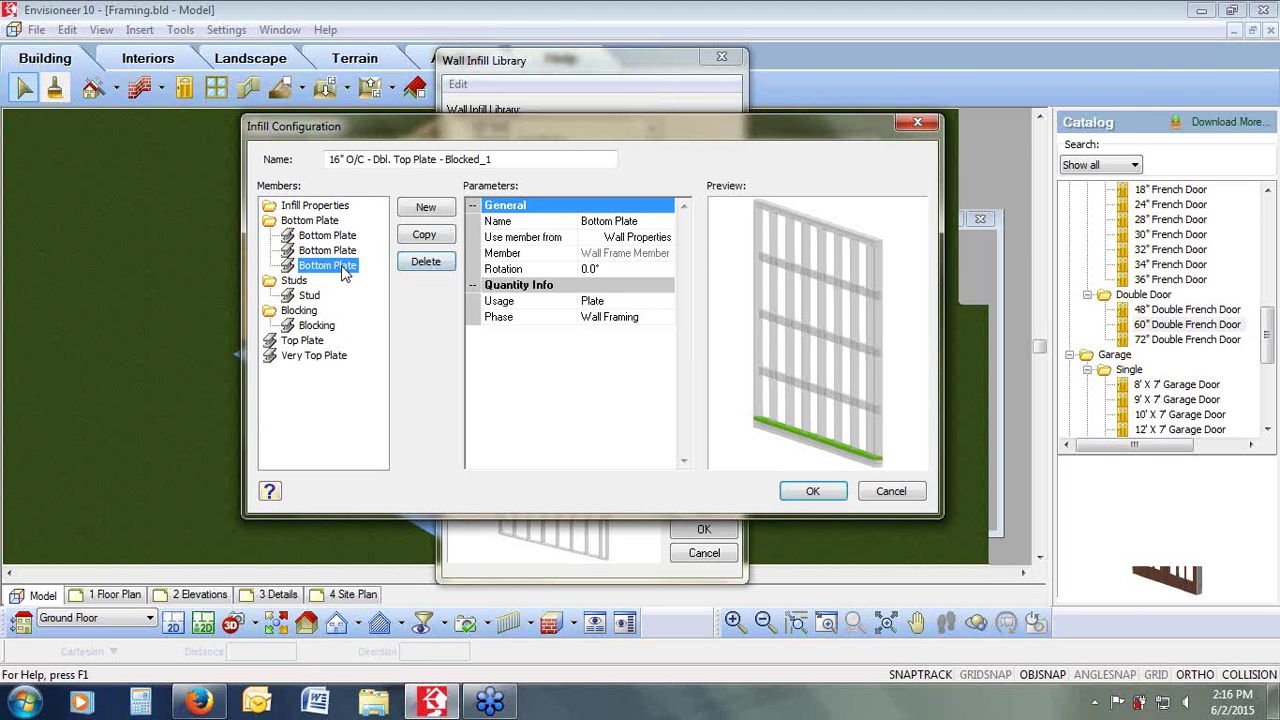
{"action": "left_click", "coordinate": [410, 262]}
{"action": "left_click", "coordinate": [346, 254]}
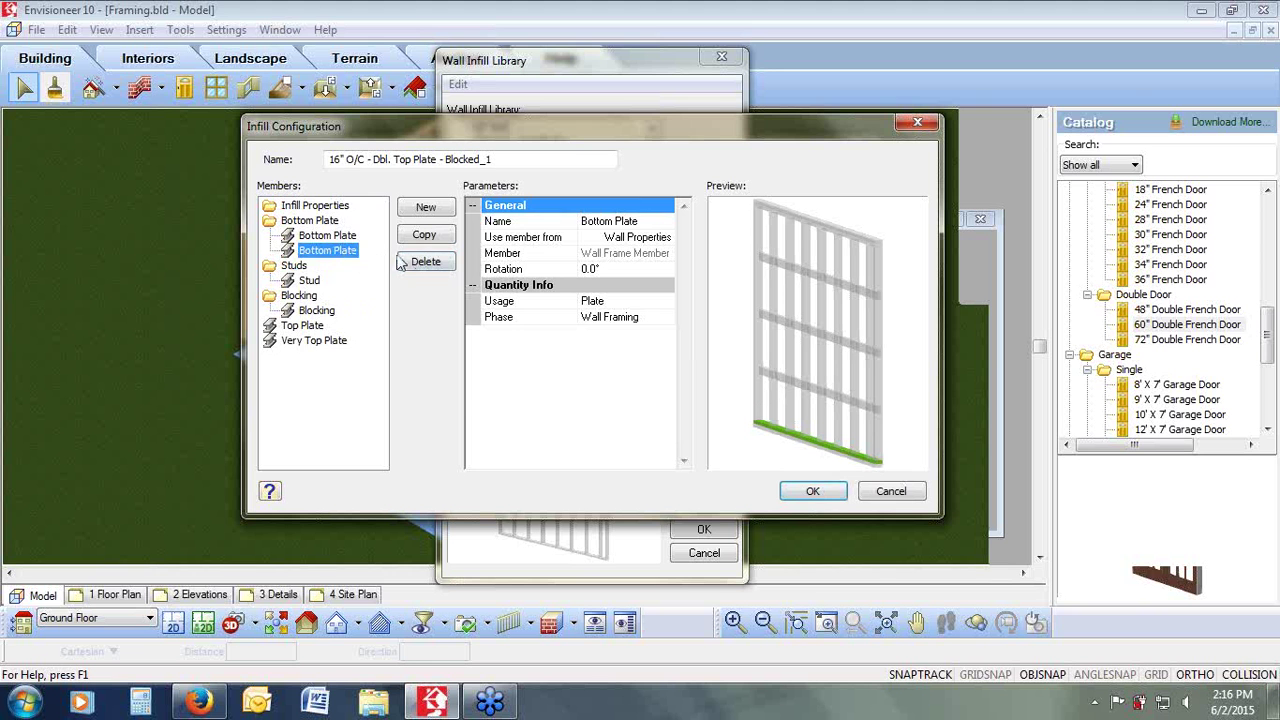
{"action": "left_click", "coordinate": [410, 263]}
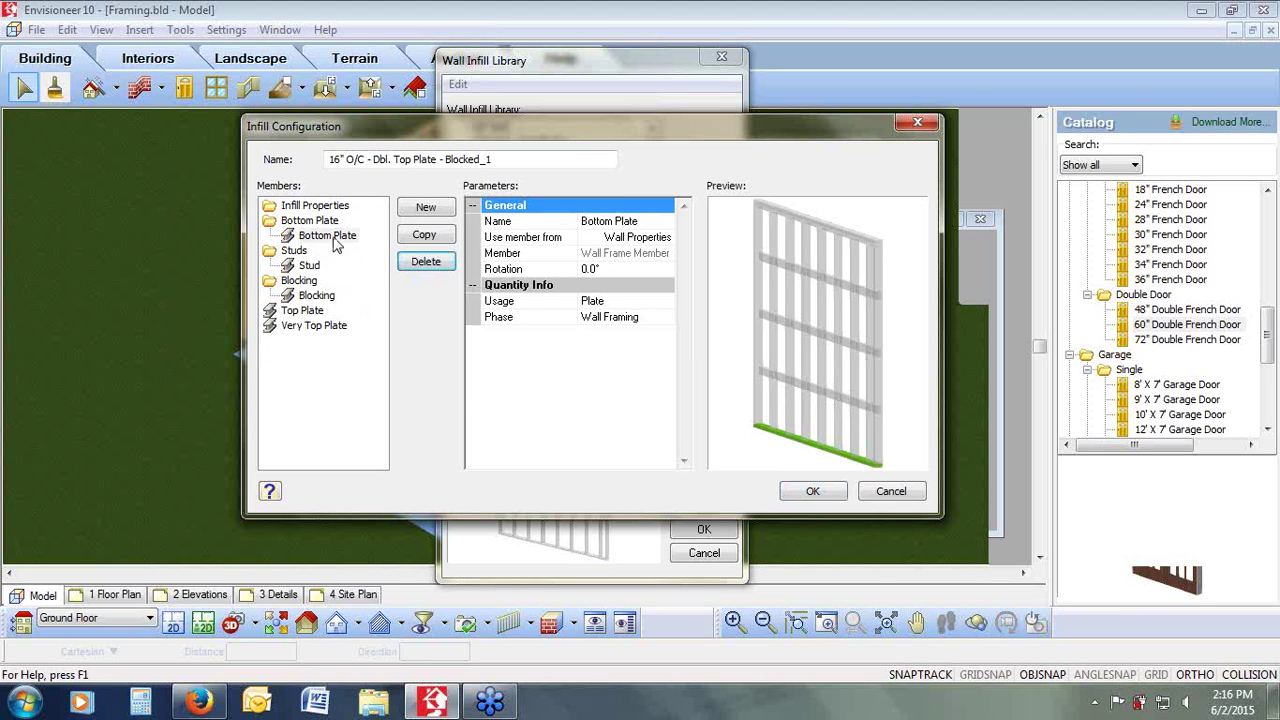
Step: Discard the custom infill configuration and leave the Wall Infill Library without choosing an infill
{"action": "left_click_drag", "start_coordinate": [869, 265], "coordinate": [889, 275]}
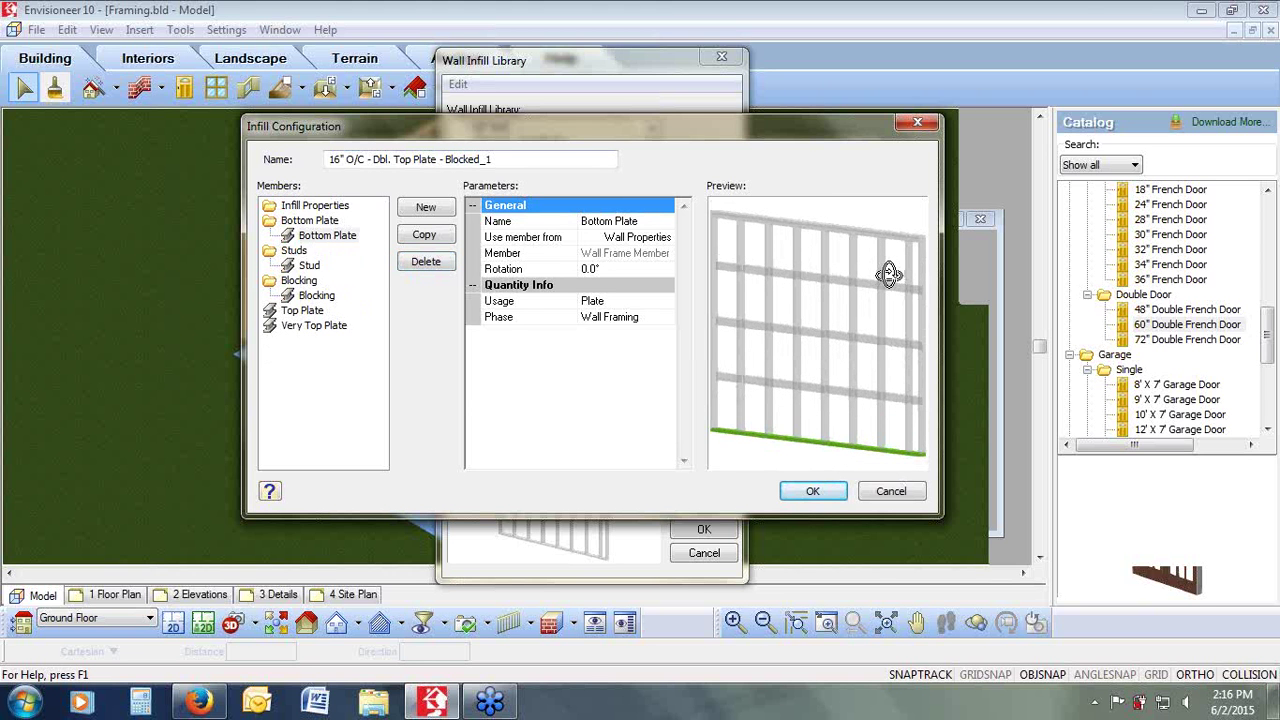
{"action": "left_click", "coordinate": [891, 491]}
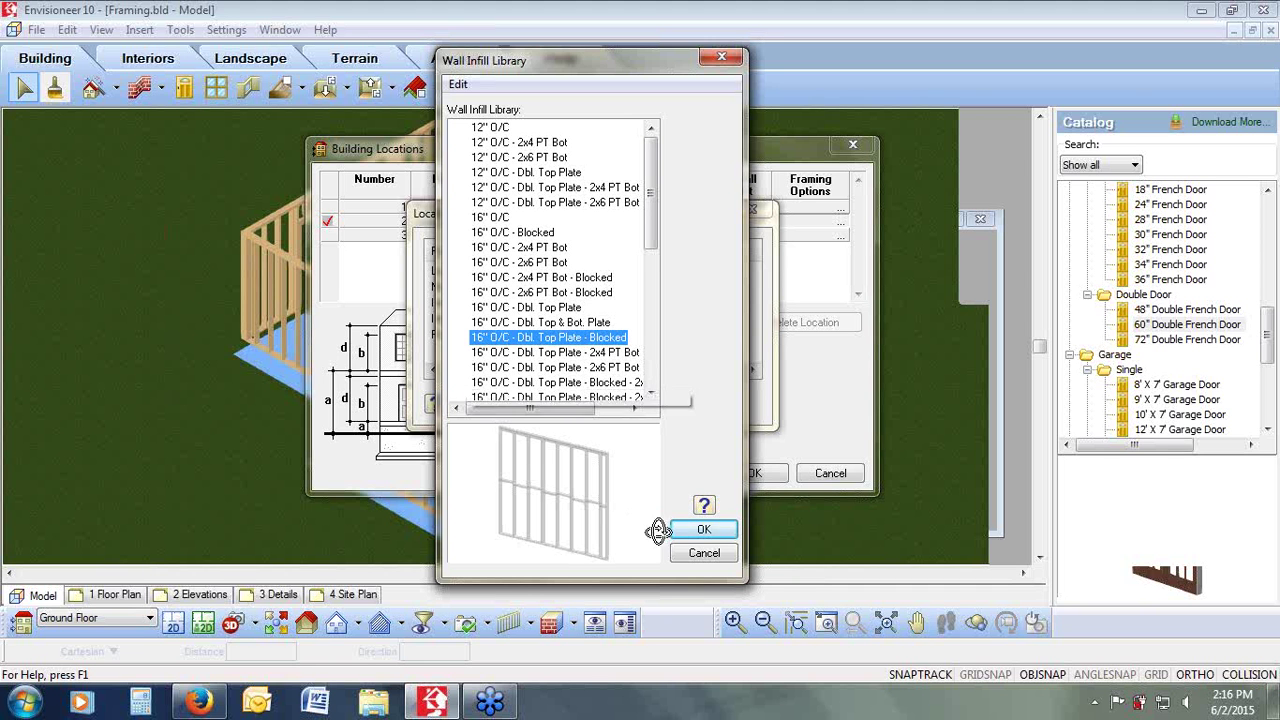
{"action": "left_click", "coordinate": [704, 553]}
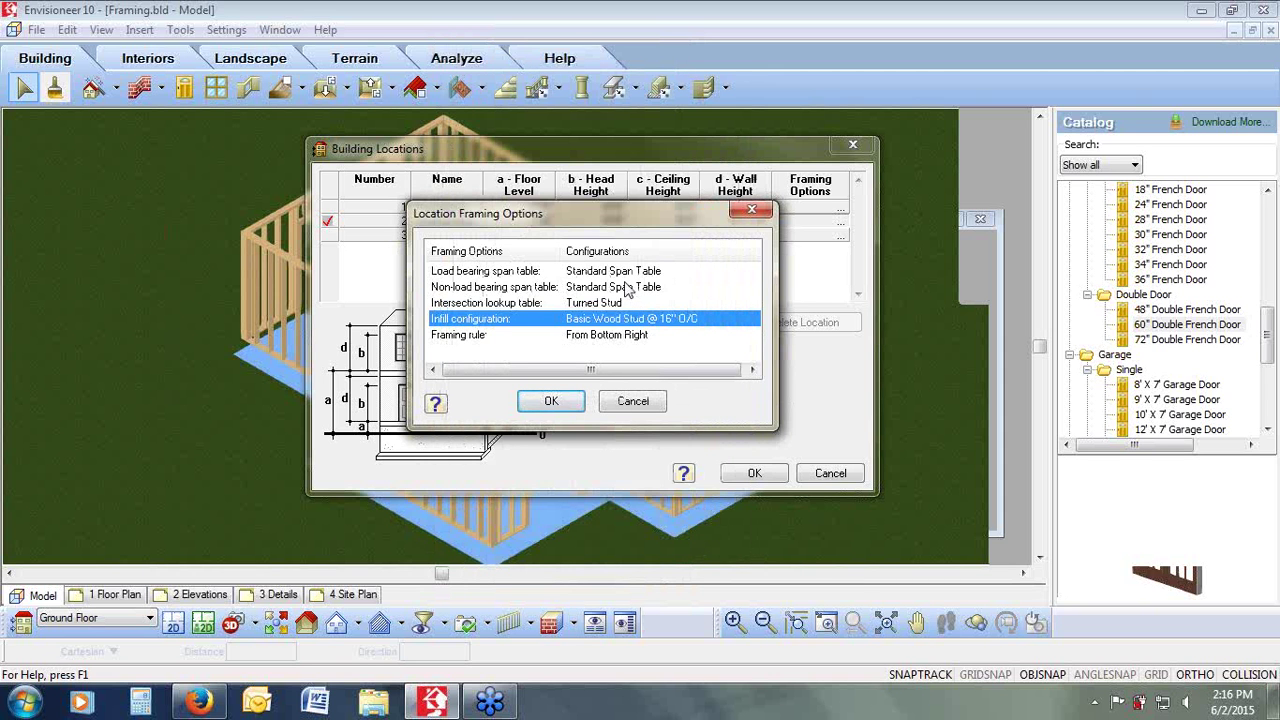
Step: Open the General 2 Ply Span Table from the load bearing span table library and move it clear of the table list
{"action": "left_click", "coordinate": [625, 271]}
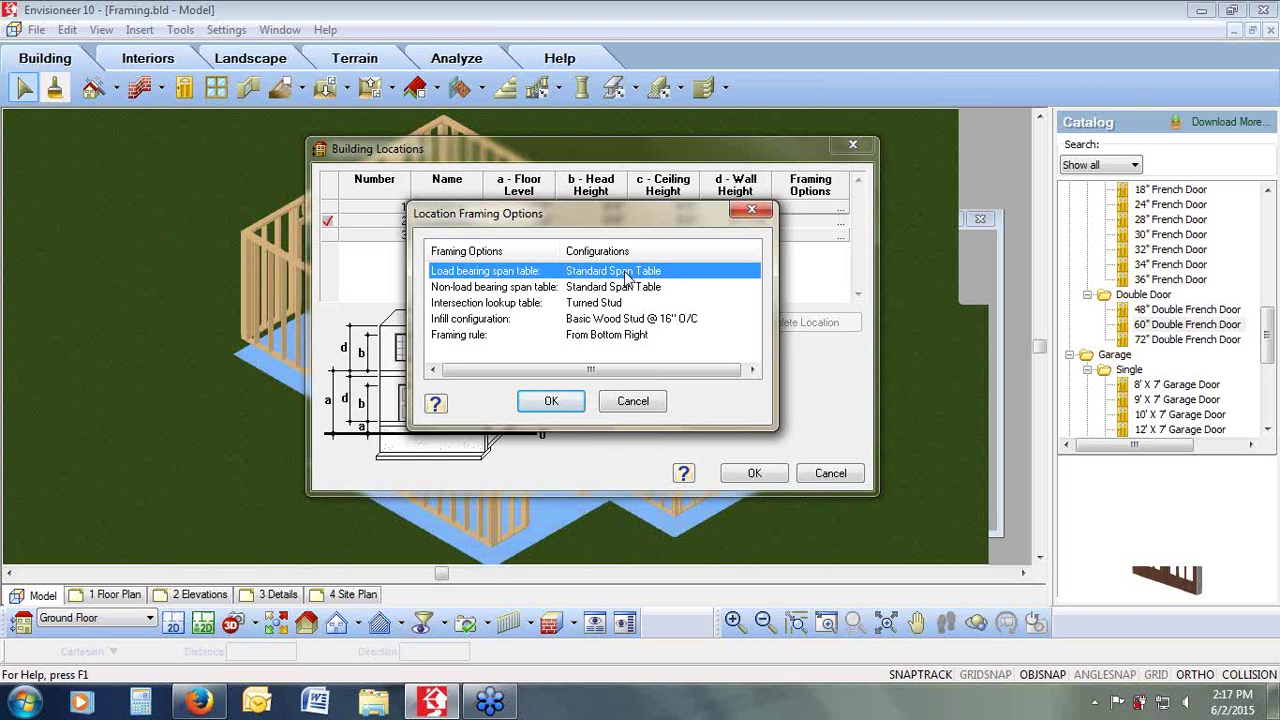
{"action": "double_click", "coordinate": [625, 276]}
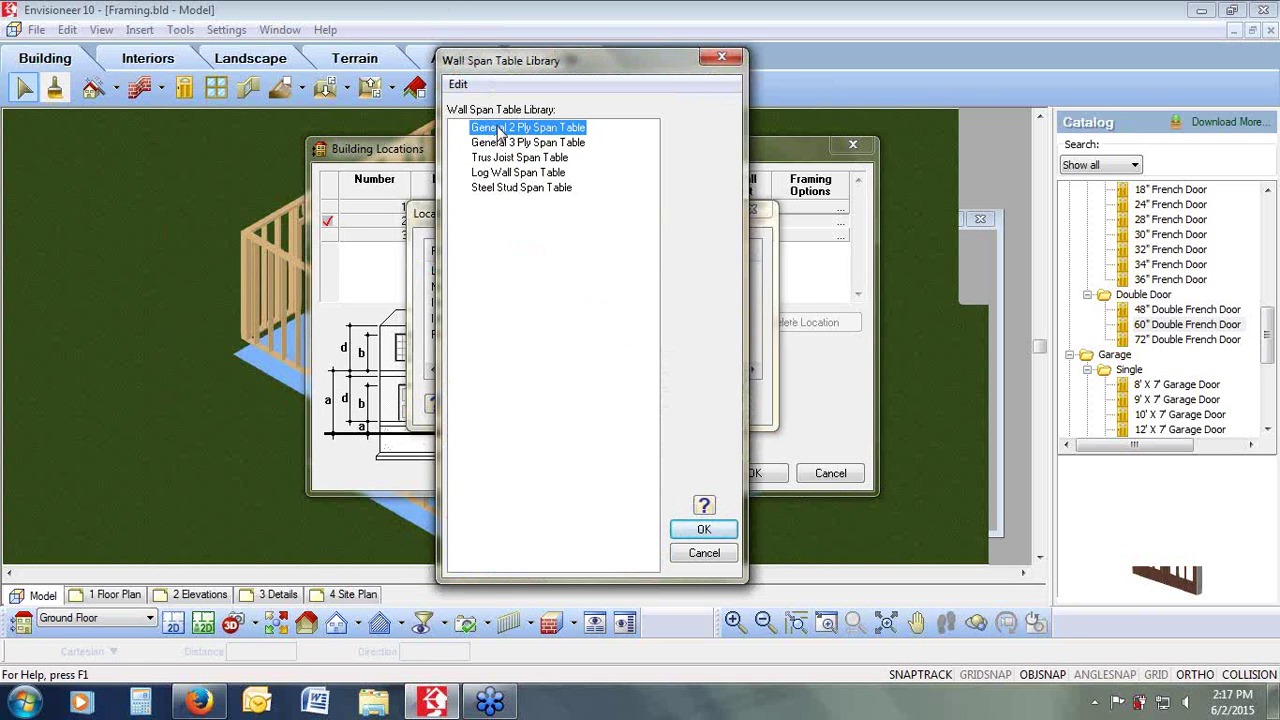
{"action": "double_click", "coordinate": [500, 128]}
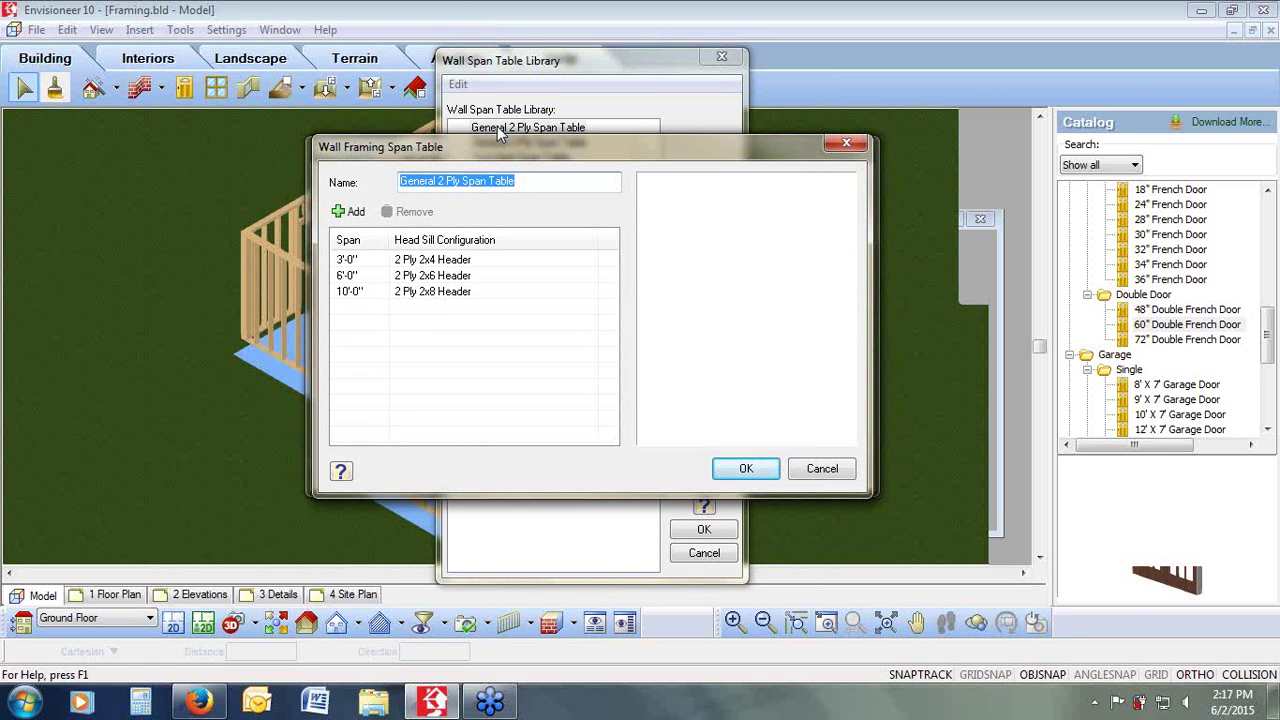
{"action": "left_click_drag", "start_coordinate": [487, 143], "coordinate": [486, 251]}
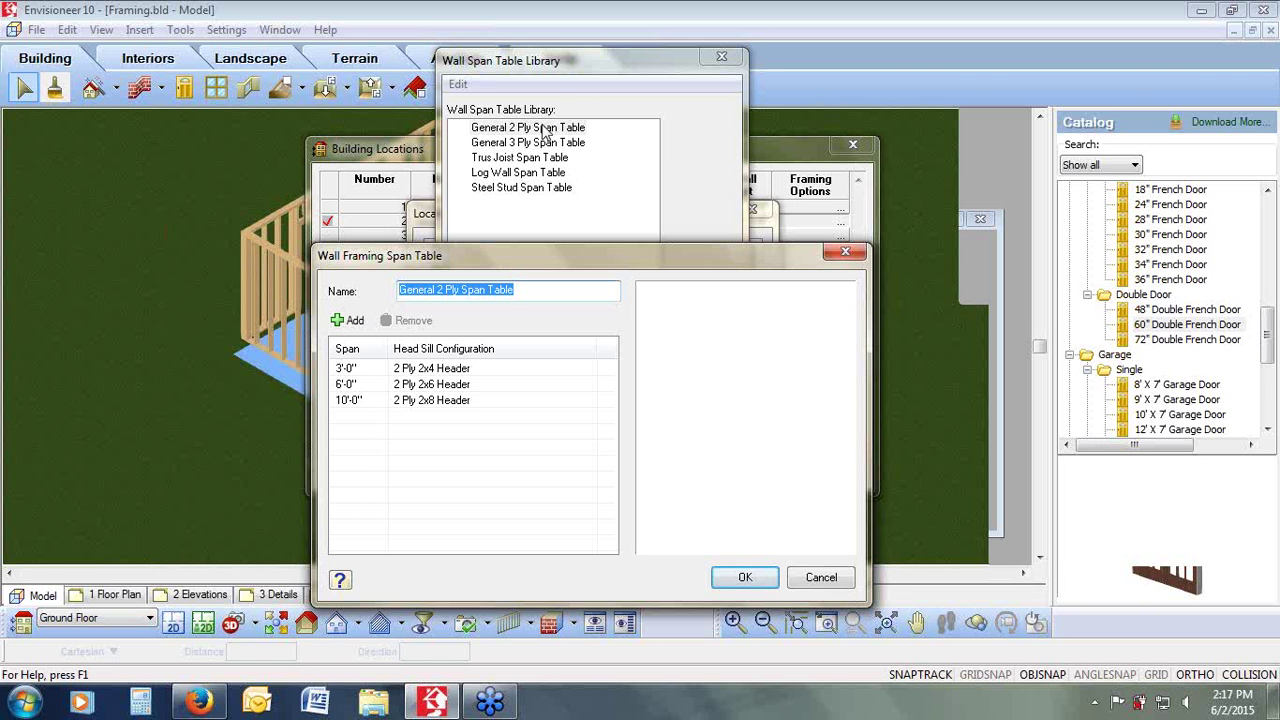
Step: Preview the header framing assigned to the 6'-0" and 10'-0" spans of the General 2 Ply Span Table
{"action": "left_click_drag", "start_coordinate": [499, 262], "coordinate": [542, 140]}
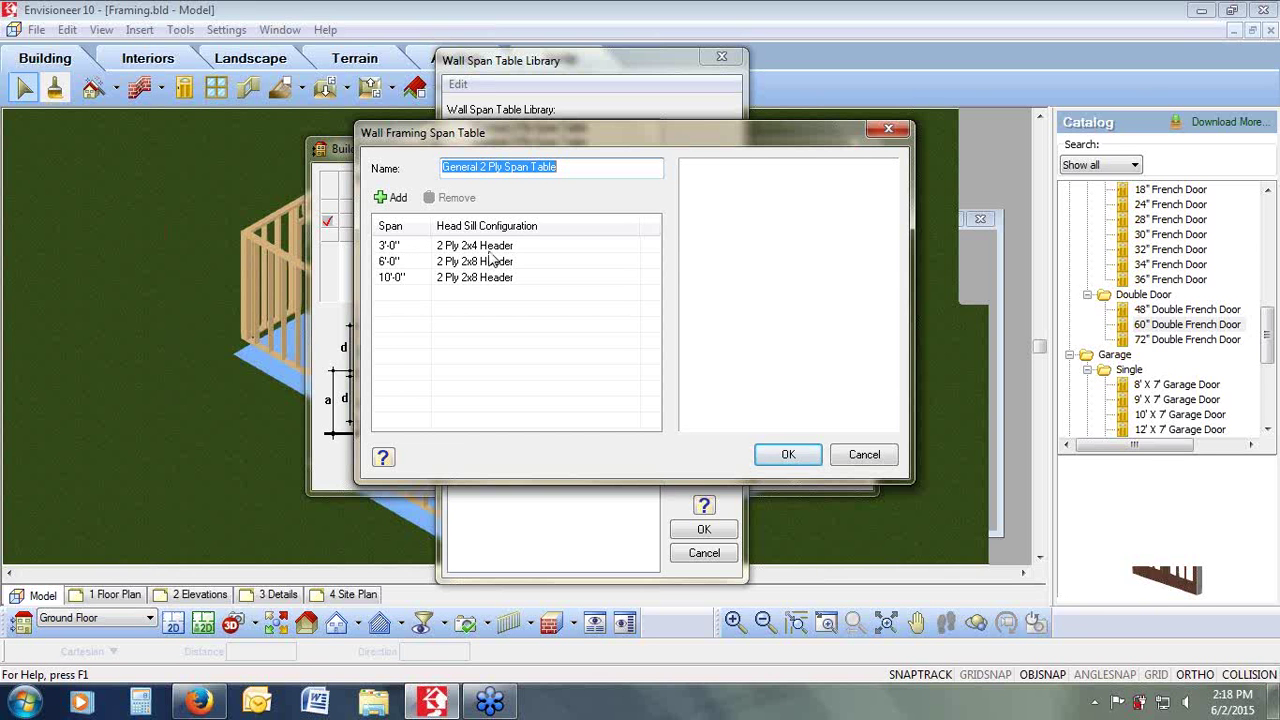
{"action": "left_click", "coordinate": [410, 258]}
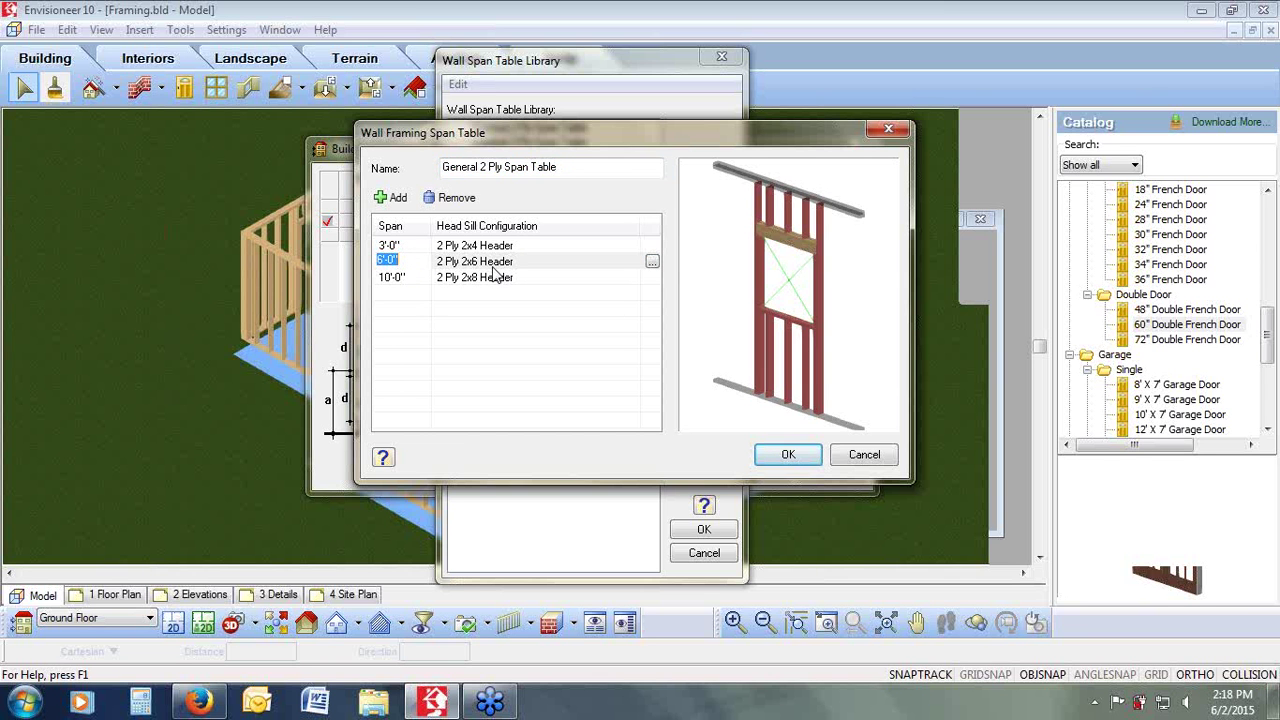
{"action": "left_click_drag", "start_coordinate": [795, 238], "coordinate": [813, 233]}
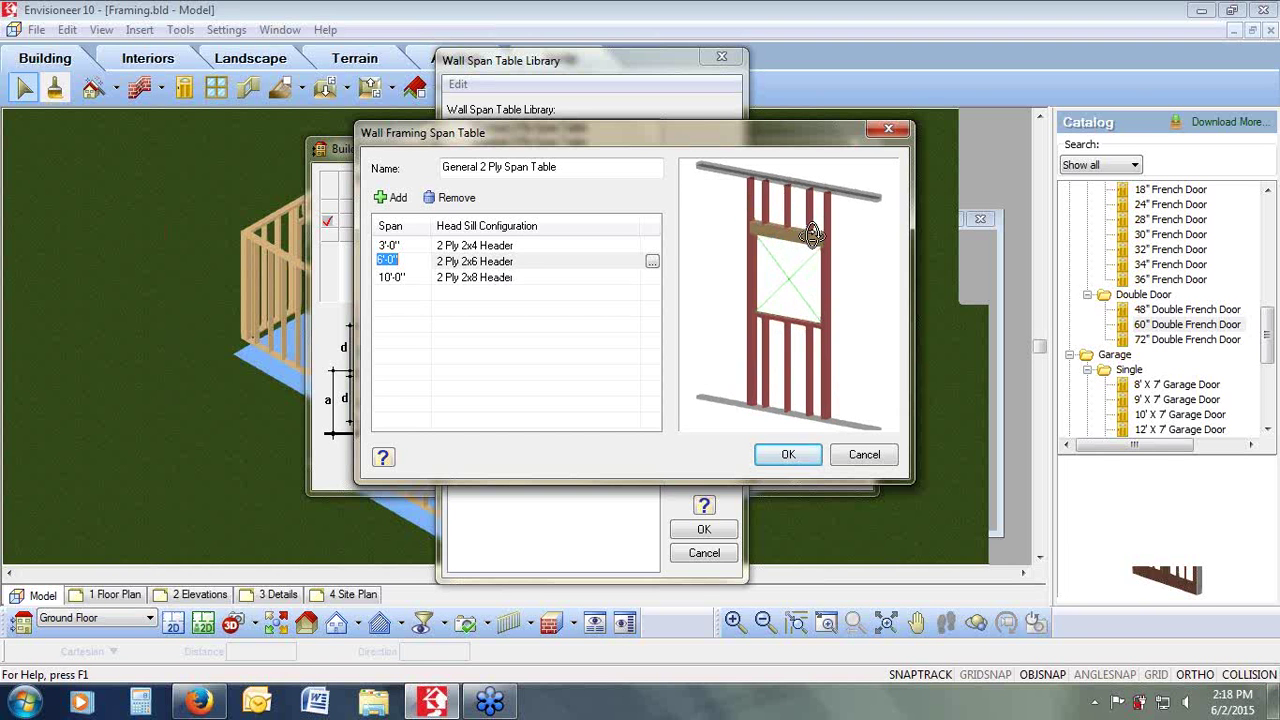
{"action": "left_click", "coordinate": [410, 276]}
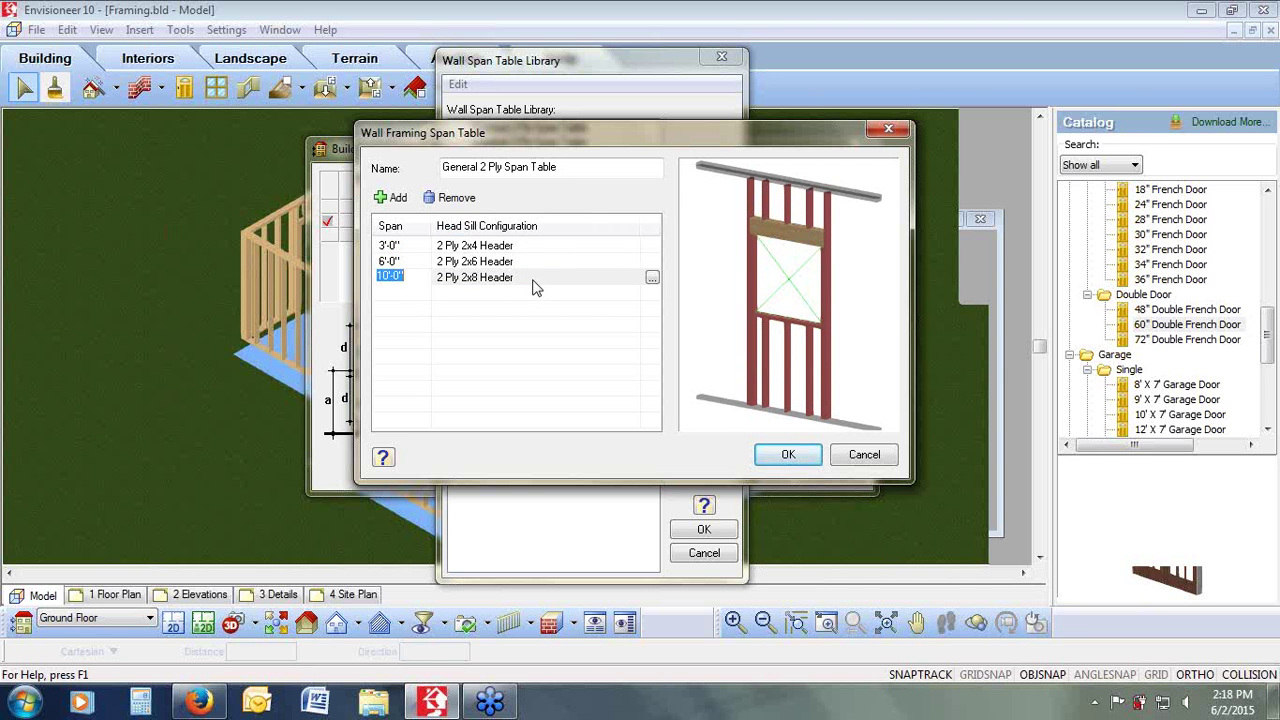
Step: Remove the 3'-0" and 6'-0" spans from the General 2 Ply Span Table
{"action": "left_click", "coordinate": [407, 249]}
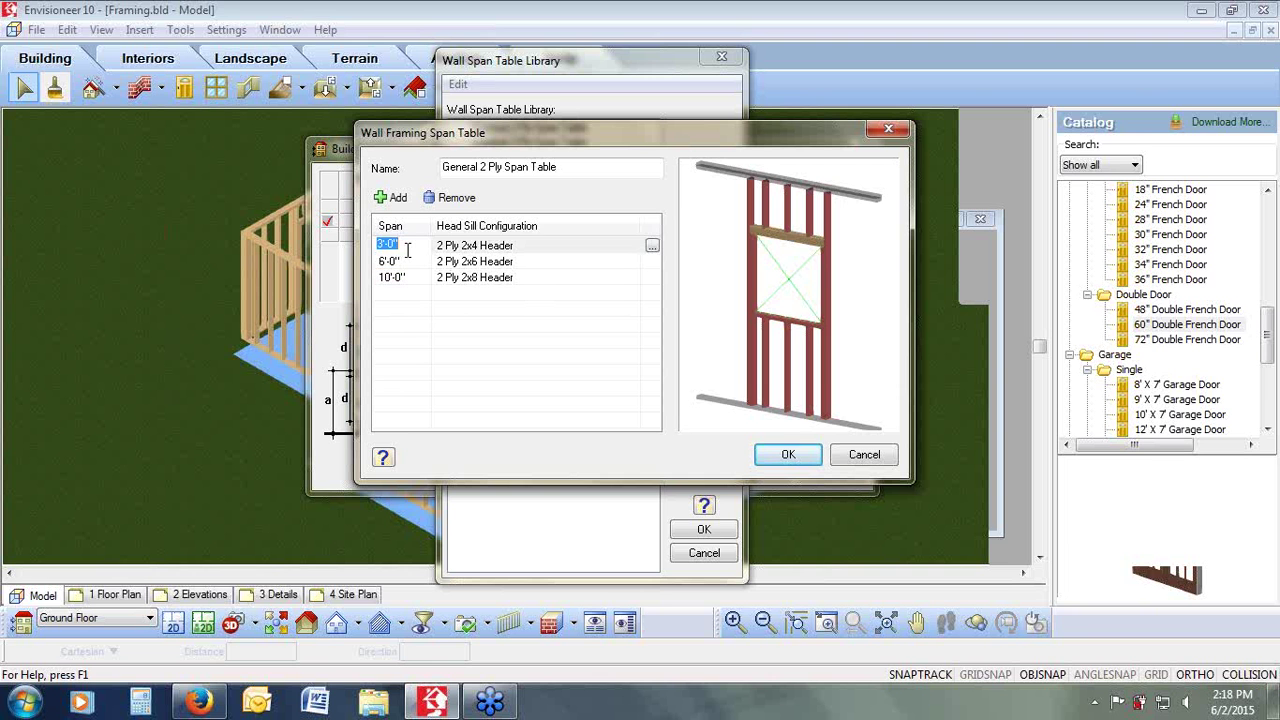
{"action": "left_click", "coordinate": [456, 198]}
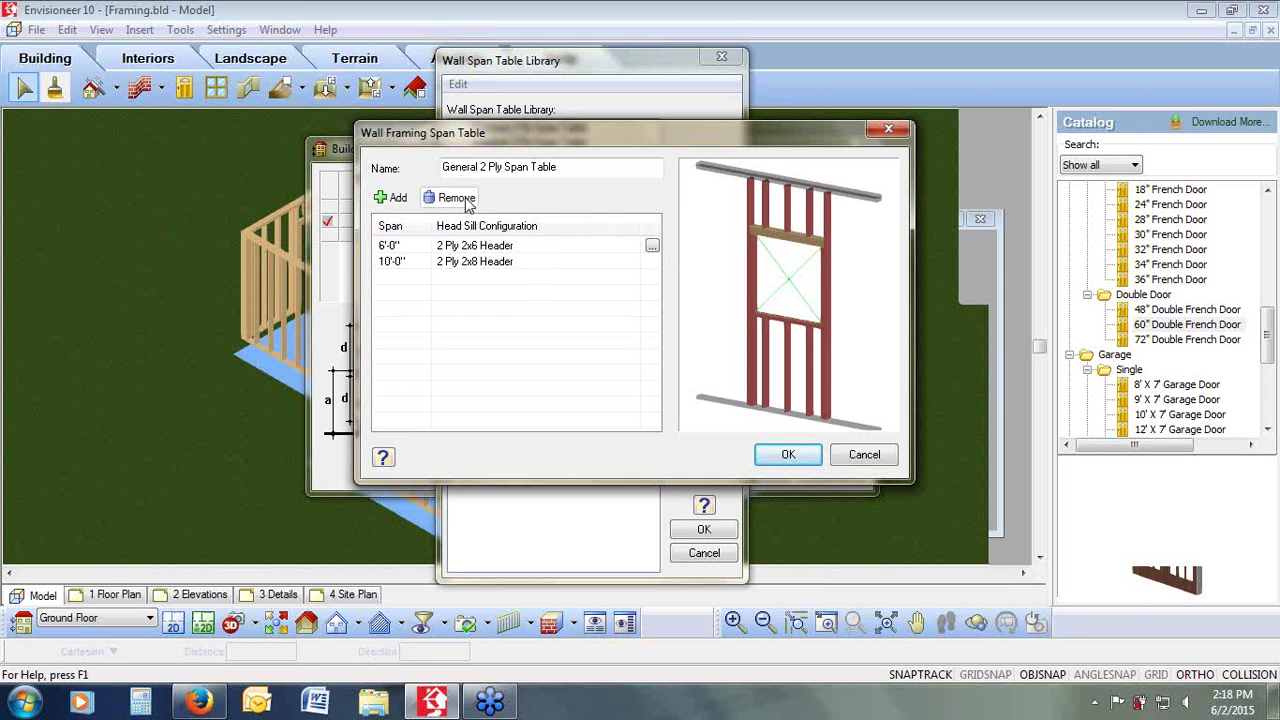
{"action": "left_click", "coordinate": [464, 200]}
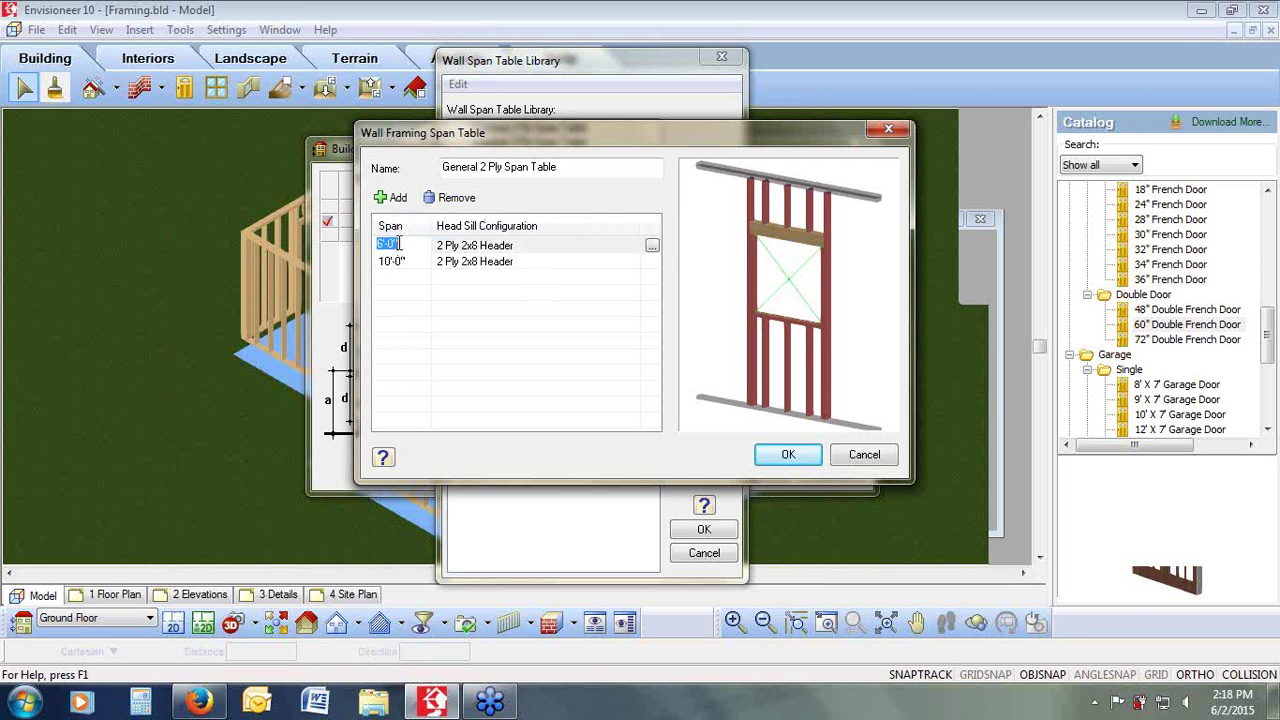
{"action": "left_click", "coordinate": [456, 198]}
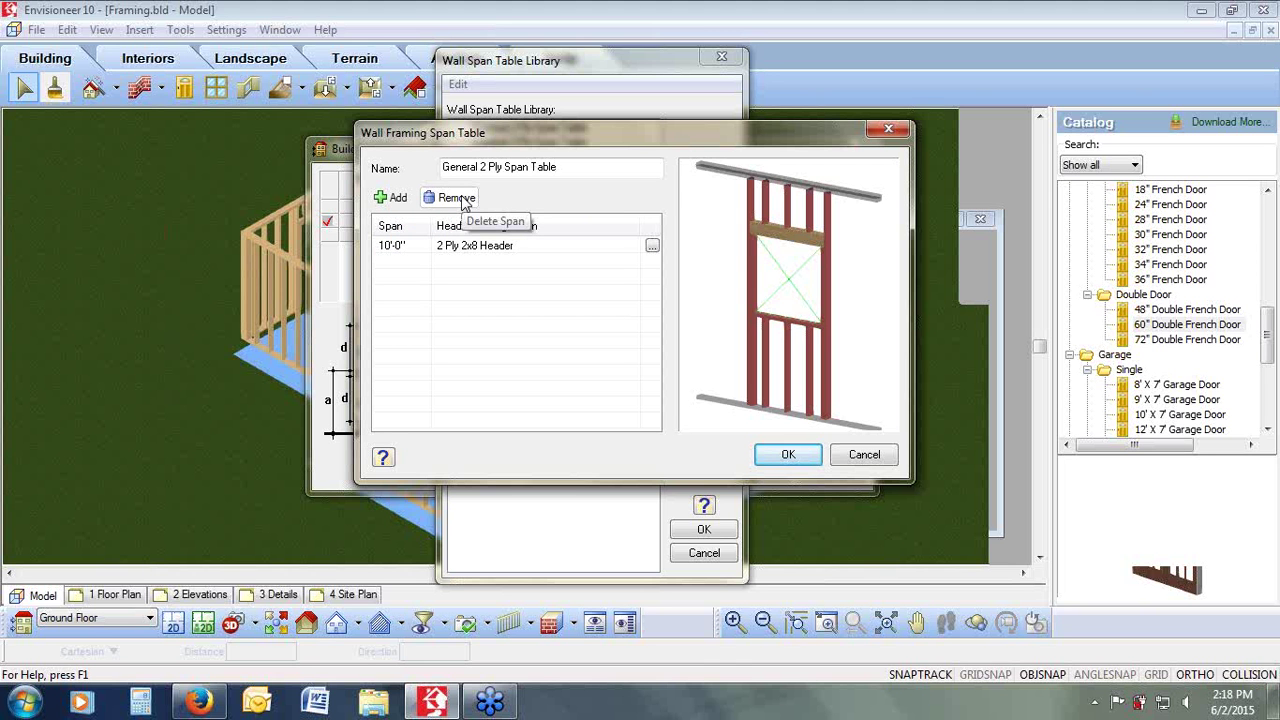
Step: Set the head sill configuration of the 10'-0" span to 2 Ply 2x10 Header
{"action": "left_click", "coordinate": [411, 247]}
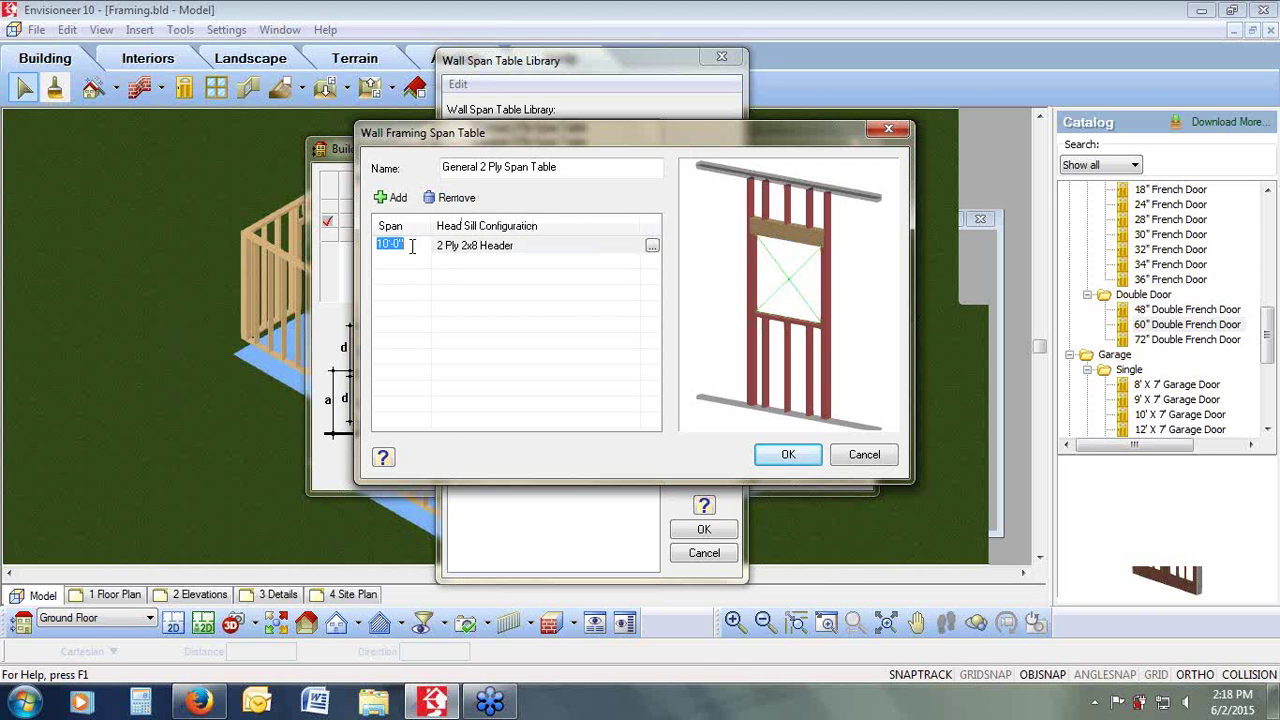
{"action": "left_click", "coordinate": [574, 247]}
{"action": "left_click", "coordinate": [574, 247]}
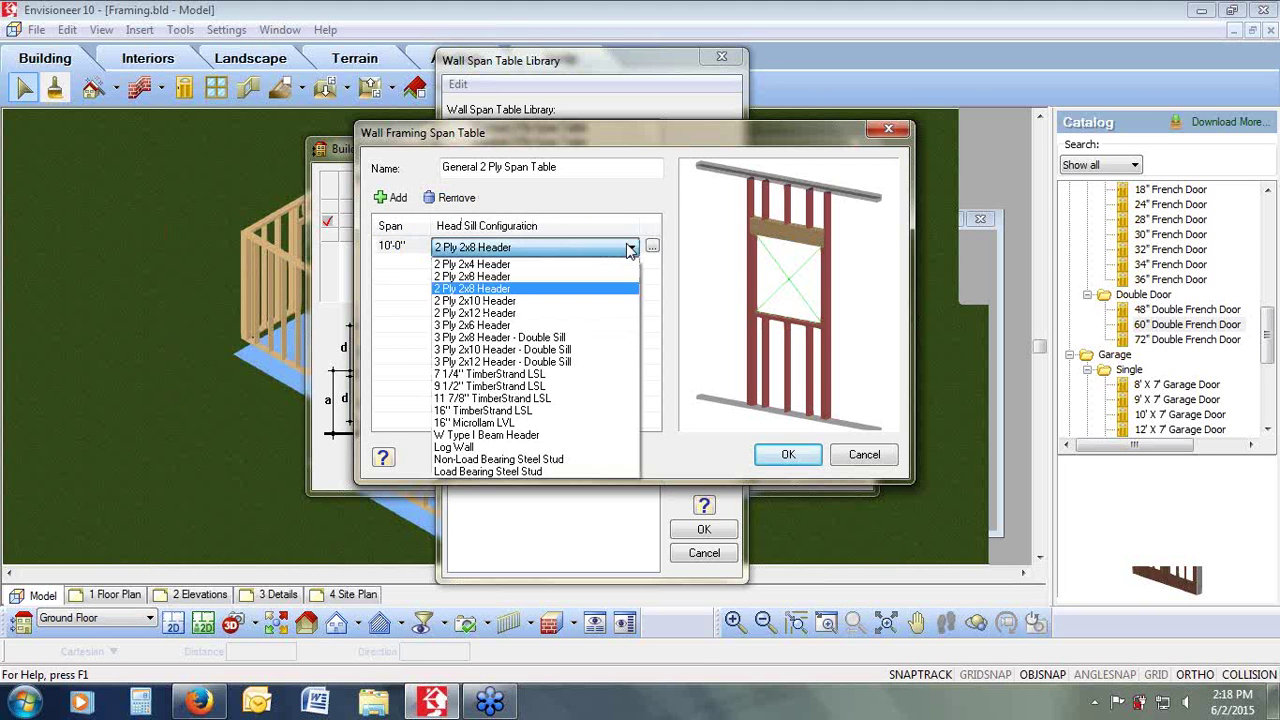
{"action": "left_click", "coordinate": [529, 301]}
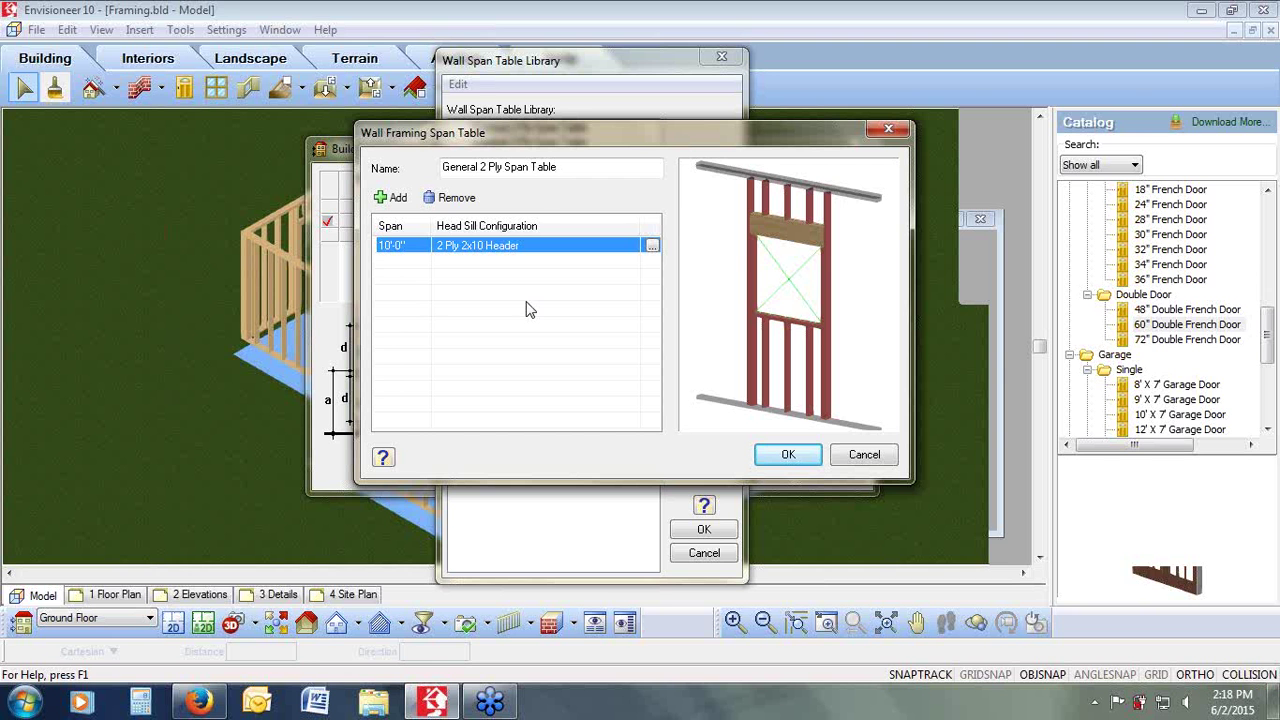
Step: Add a 16'-0" span using the 9 1/2" TimberStrand LSL head sill configuration and inspect its framing preview
{"action": "left_click", "coordinate": [397, 199]}
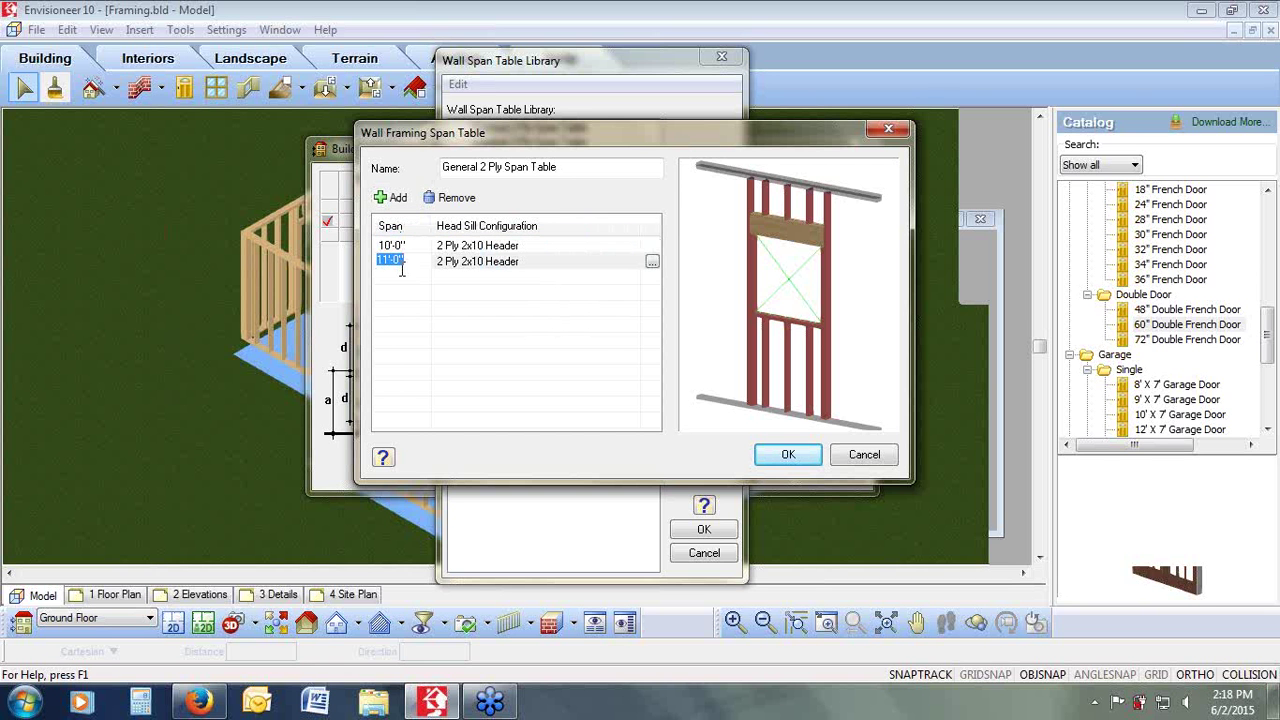
{"action": "type", "text": "16"}
{"action": "left_click", "coordinate": [459, 264]}
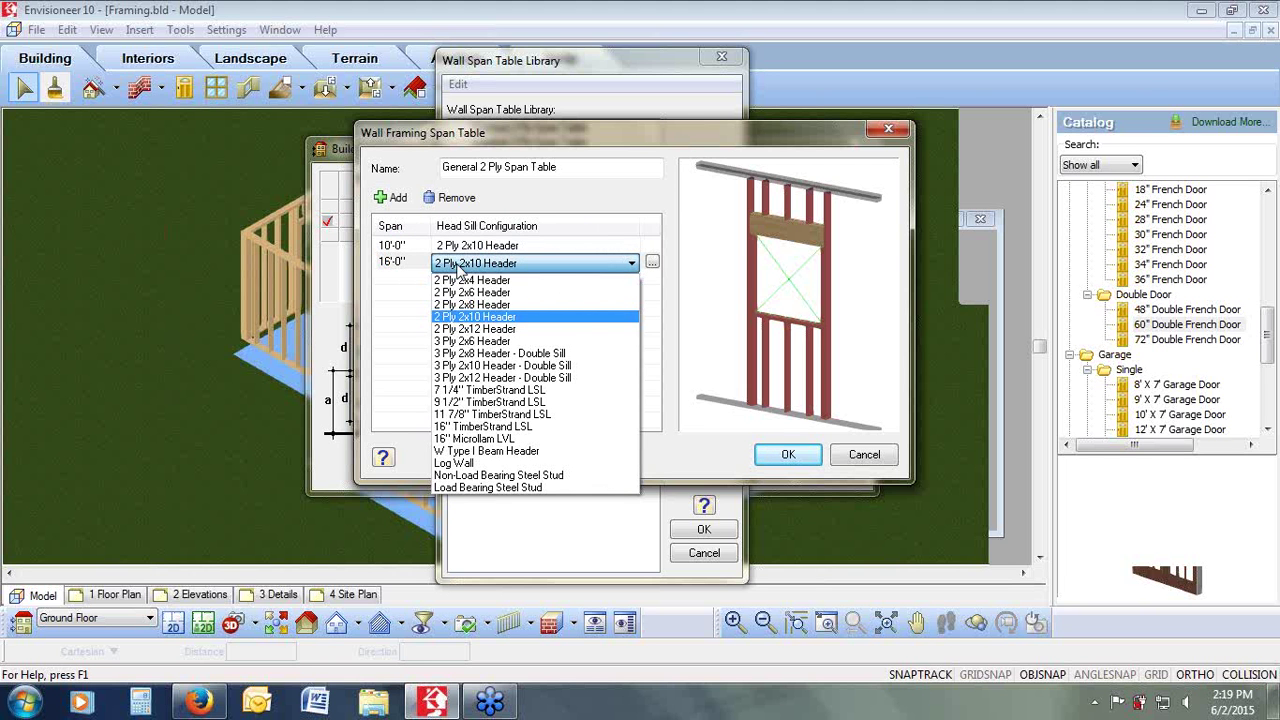
{"action": "left_click", "coordinate": [470, 403]}
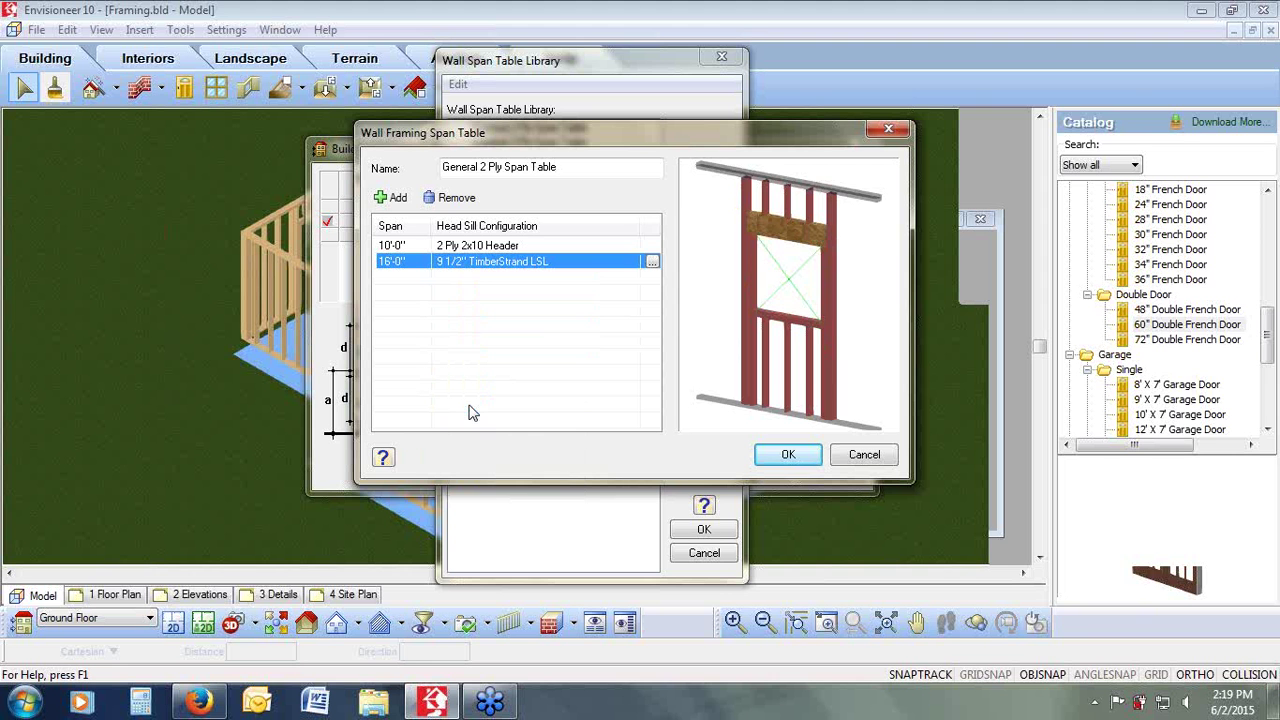
{"action": "mouse_move", "coordinate": [843, 323]}
{"action": "left_mouse_down"}
{"action": "mouse_move", "coordinate": [703, 323]}
{"action": "mouse_move", "coordinate": [848, 323]}
{"action": "left_mouse_up"}
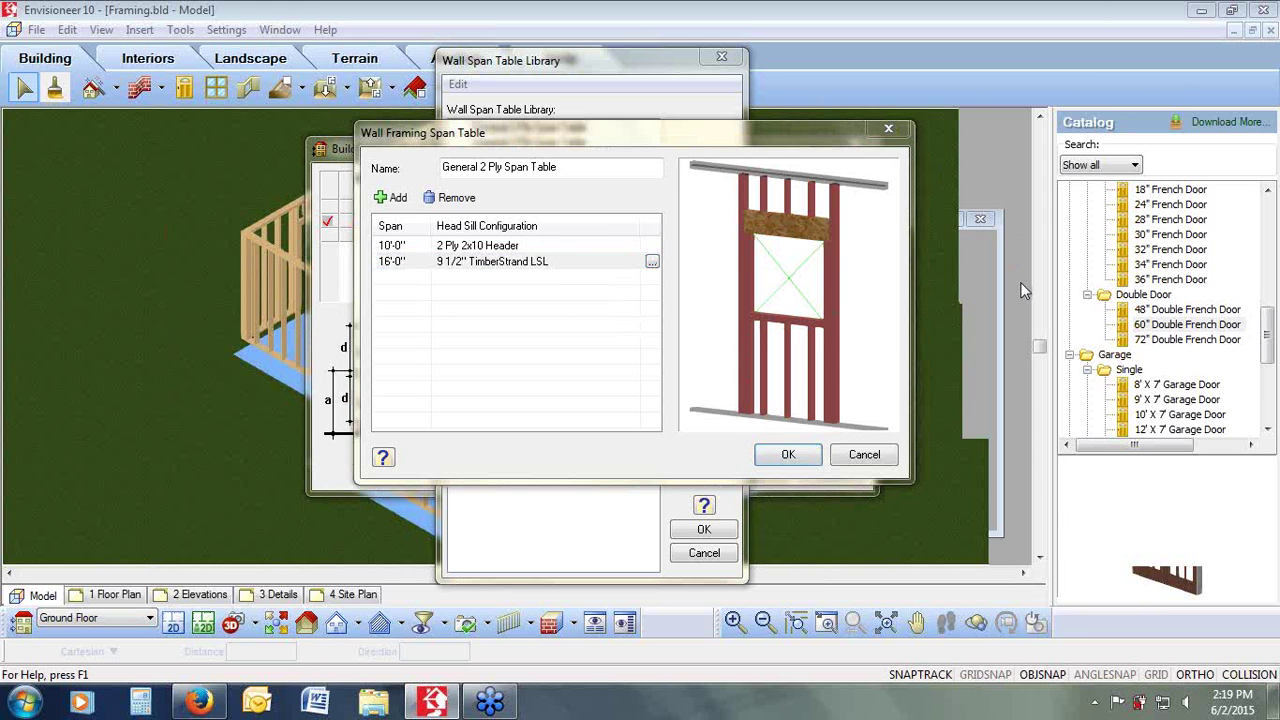
Step: Open the 9 1/2" TimberStrand LSL configuration from the Head Sill Jamb Library for the 16'-0" span
{"action": "mouse_move", "coordinate": [666, 244]}
{"action": "left_mouse_down"}
{"action": "mouse_move", "coordinate": [645, 276]}
{"action": "mouse_move", "coordinate": [672, 246]}
{"action": "mouse_move", "coordinate": [651, 257]}
{"action": "left_mouse_up"}
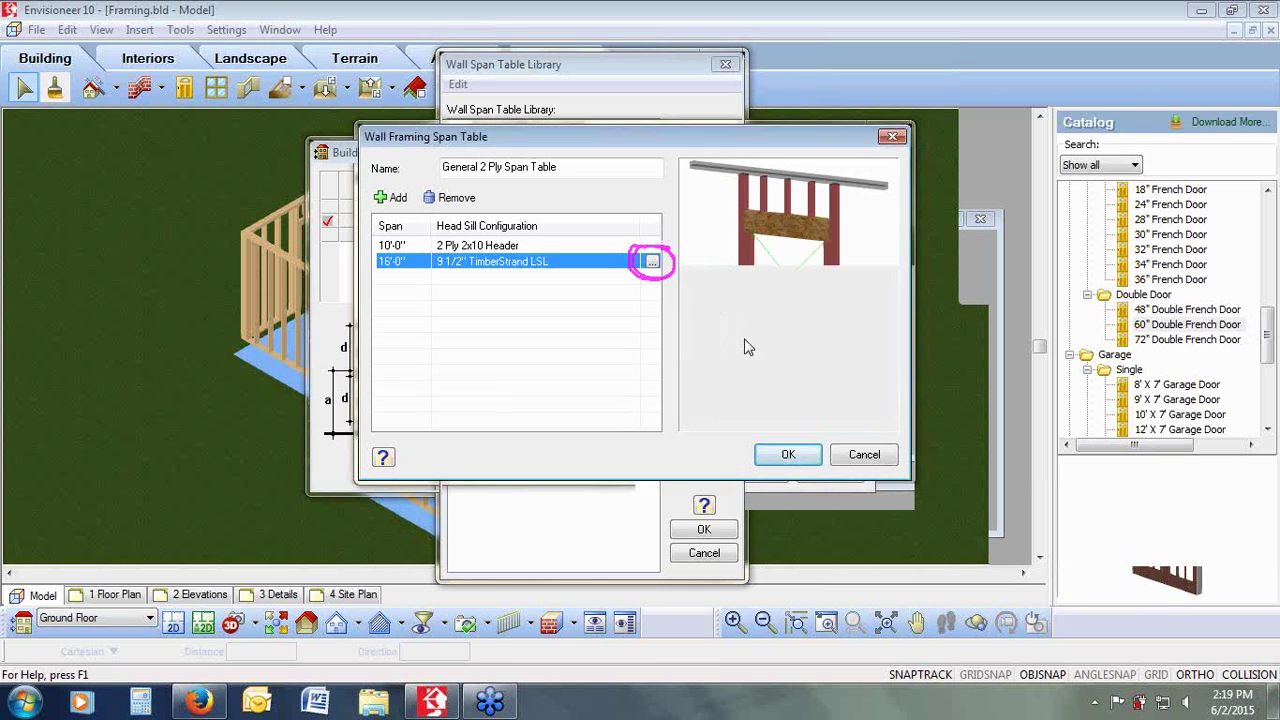
{"action": "left_click", "coordinate": [652, 261]}
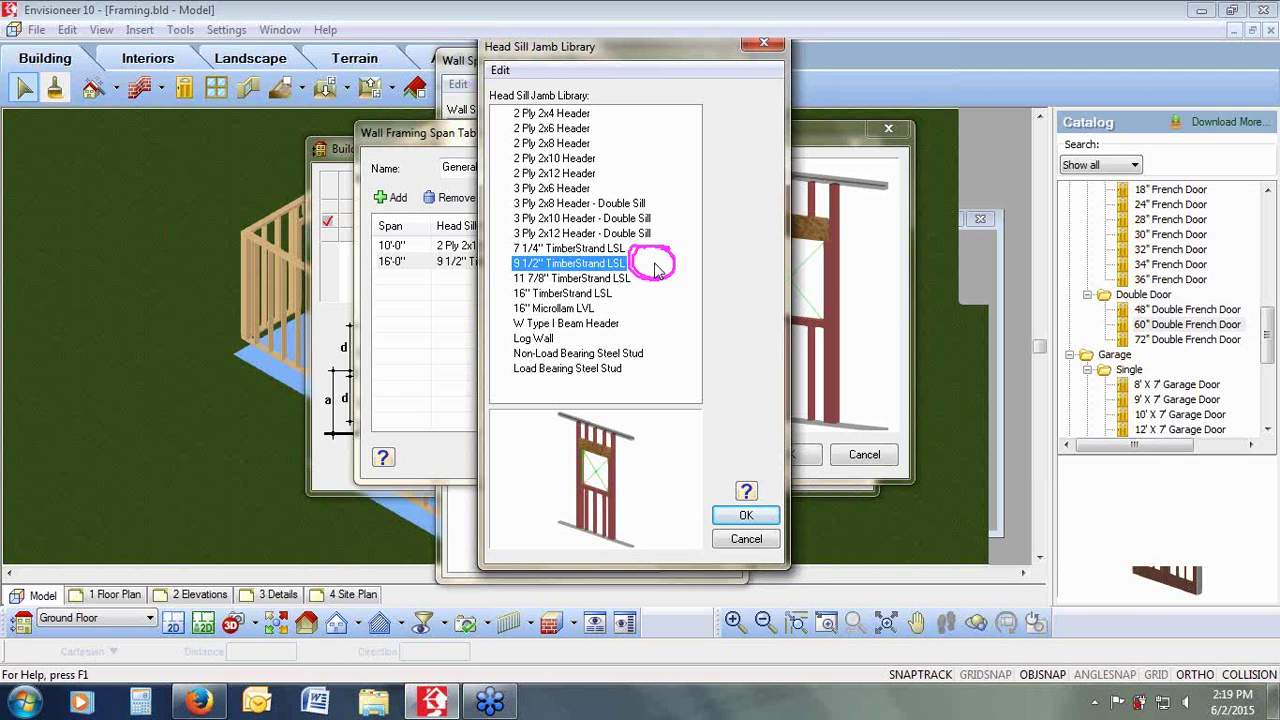
{"action": "double_click", "coordinate": [566, 264]}
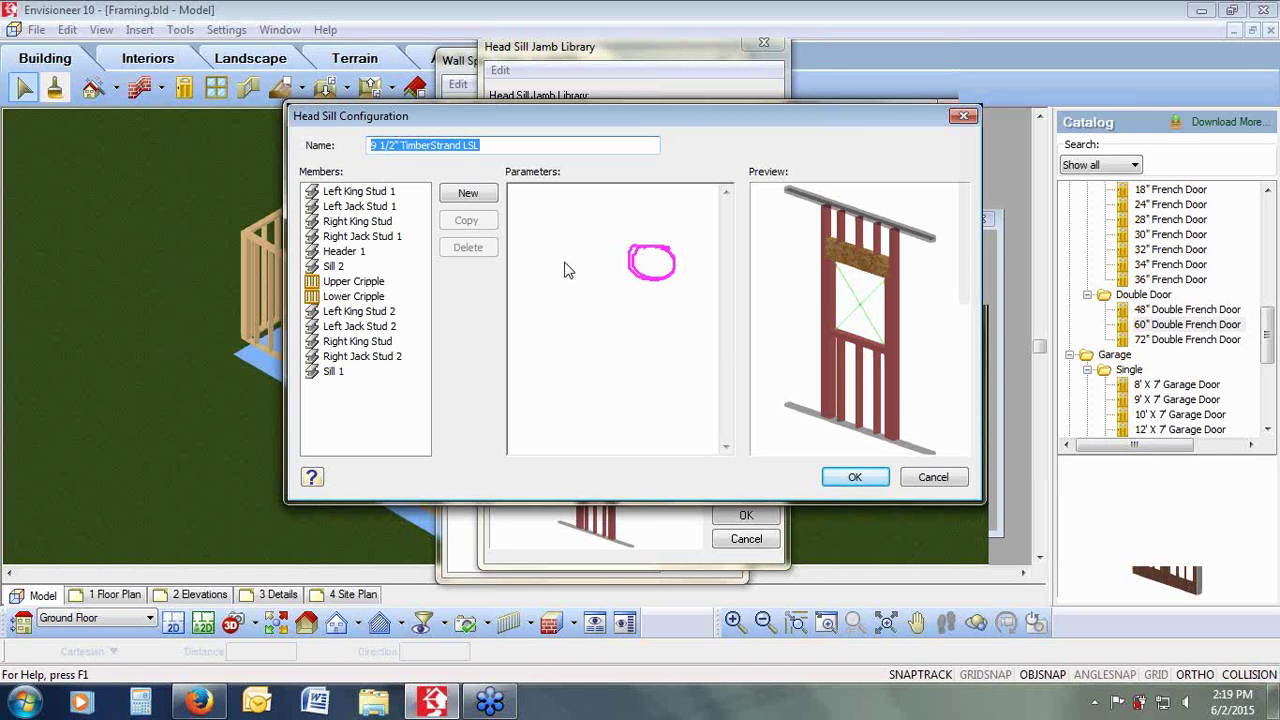
Step: Examine the general and quantity parameters of Left King Stud 1, including its orientation, member source, usage and phase
{"action": "left_click", "coordinate": [343, 196]}
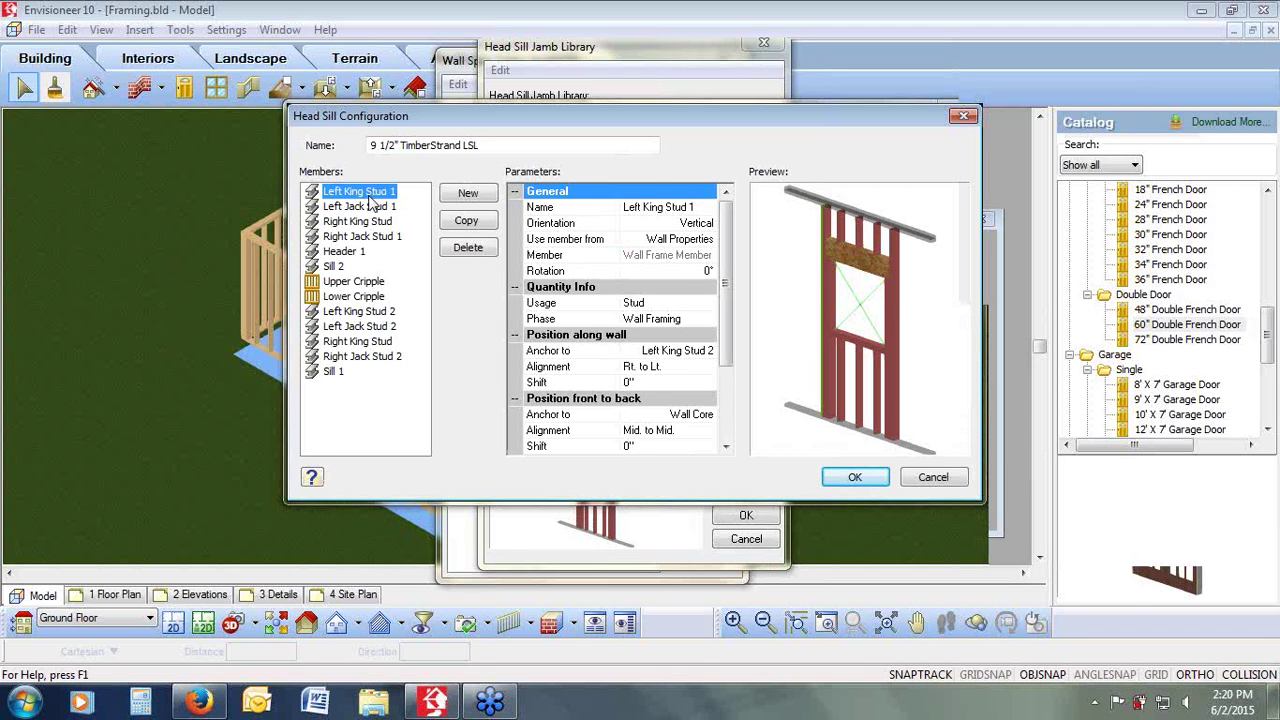
{"action": "left_click", "coordinate": [686, 241]}
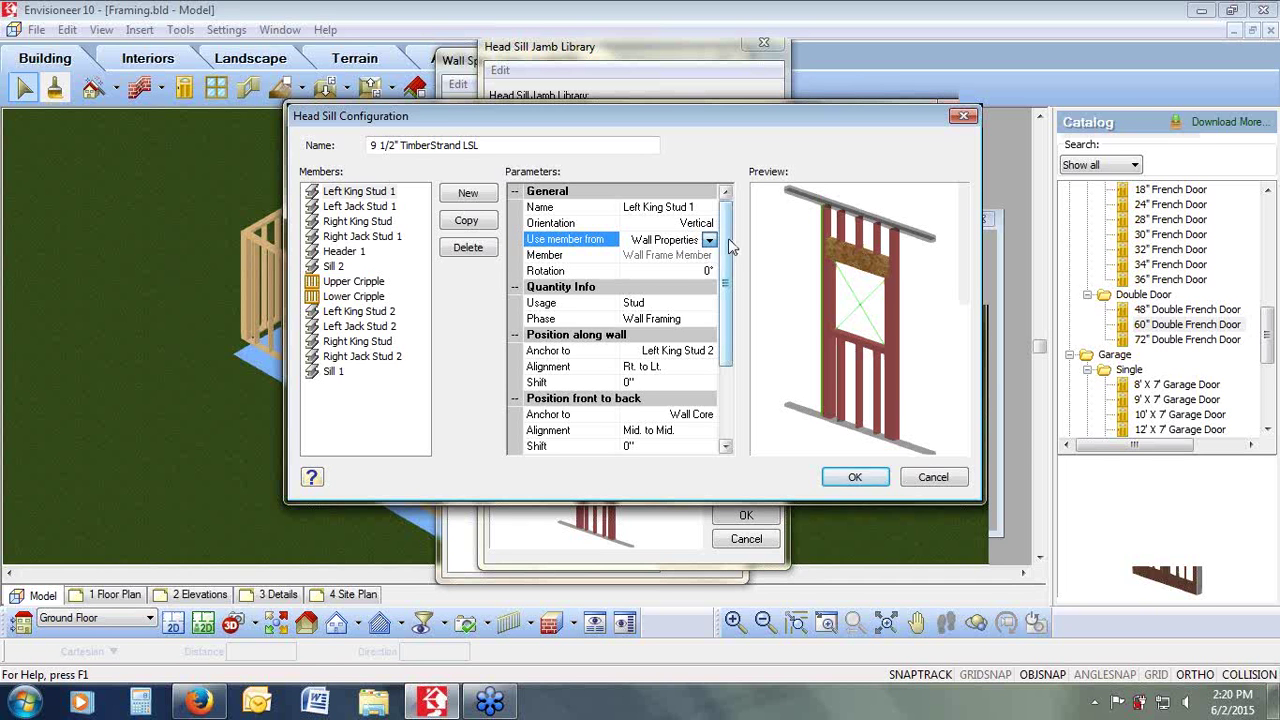
{"action": "left_click", "coordinate": [709, 241]}
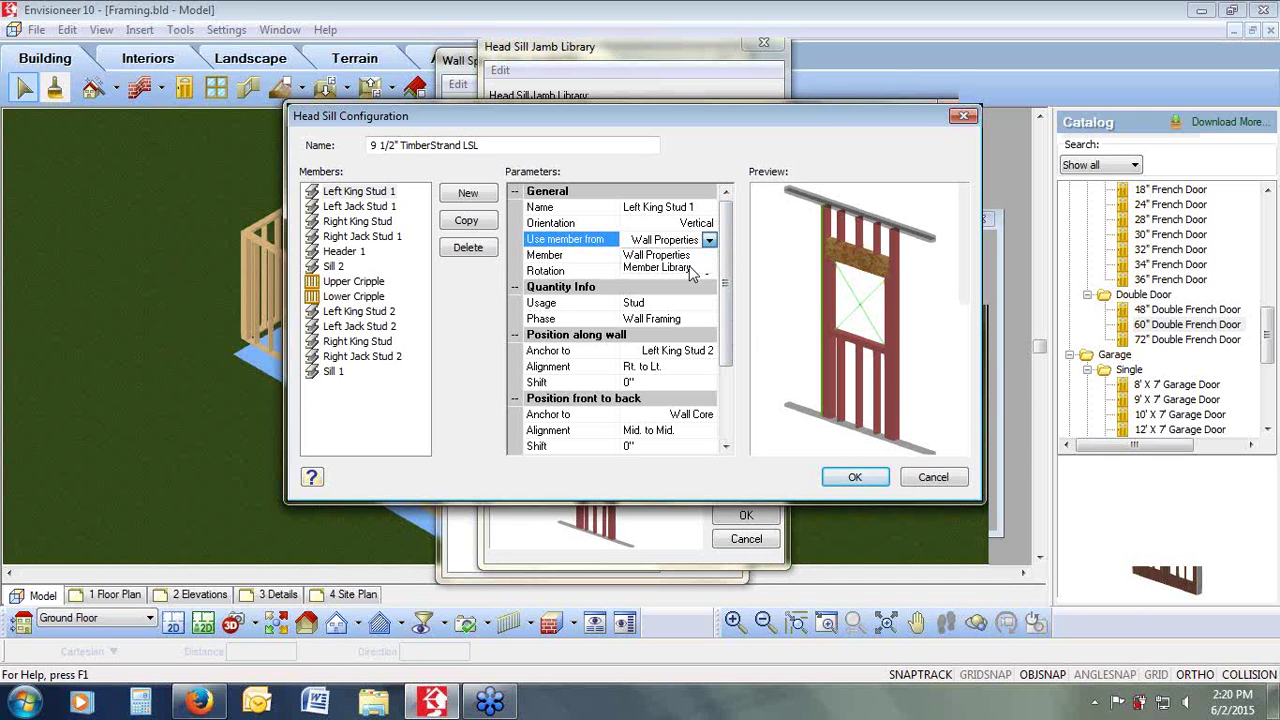
{"action": "left_click", "coordinate": [655, 229]}
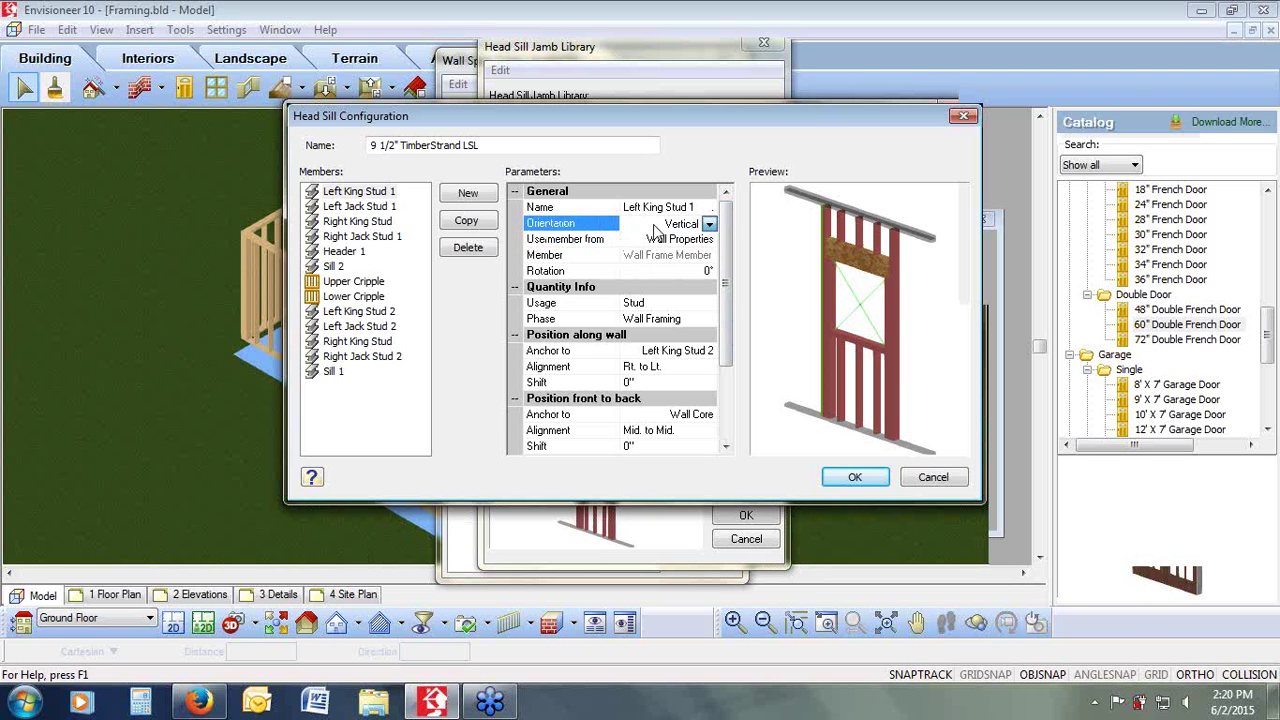
{"action": "left_click", "coordinate": [645, 308]}
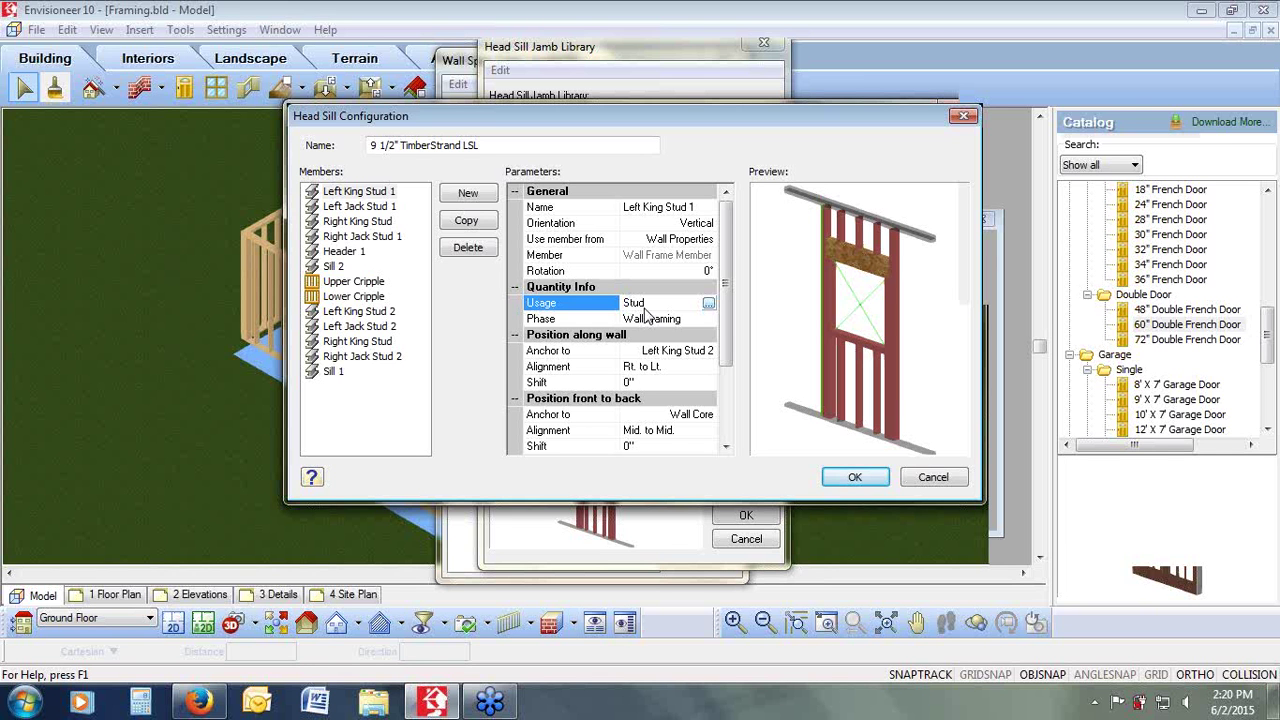
{"action": "left_click", "coordinate": [649, 322]}
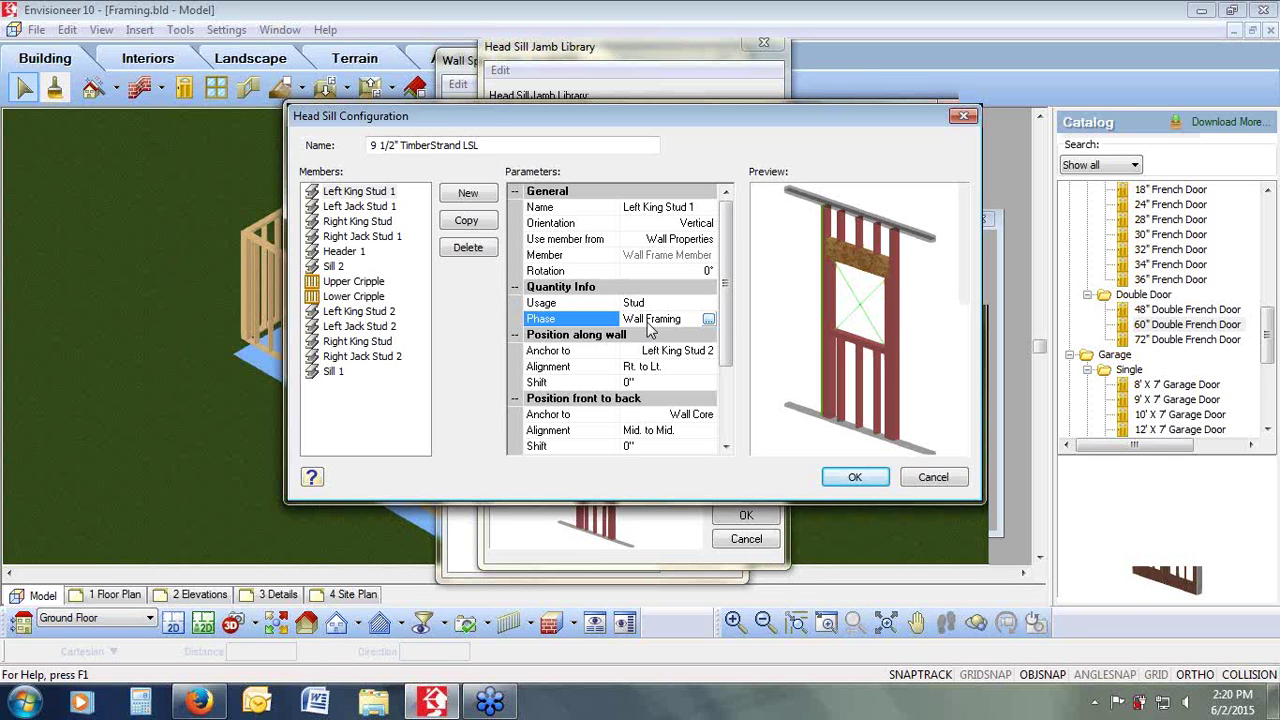
{"action": "left_click_drag", "start_coordinate": [893, 315], "coordinate": [919, 315]}
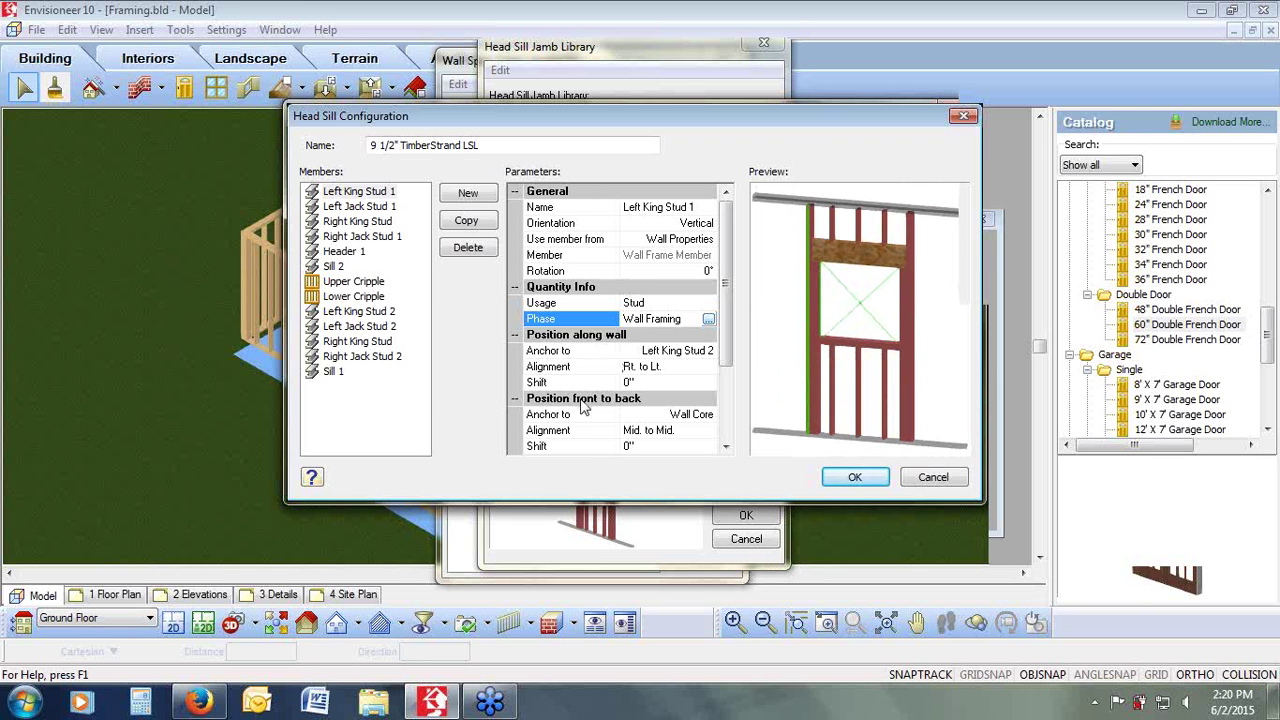
Step: Examine how Left King Stud 1 is anchored, aligned and shifted along the wall and front to back
{"action": "left_click_drag", "start_coordinate": [720, 314], "coordinate": [729, 380]}
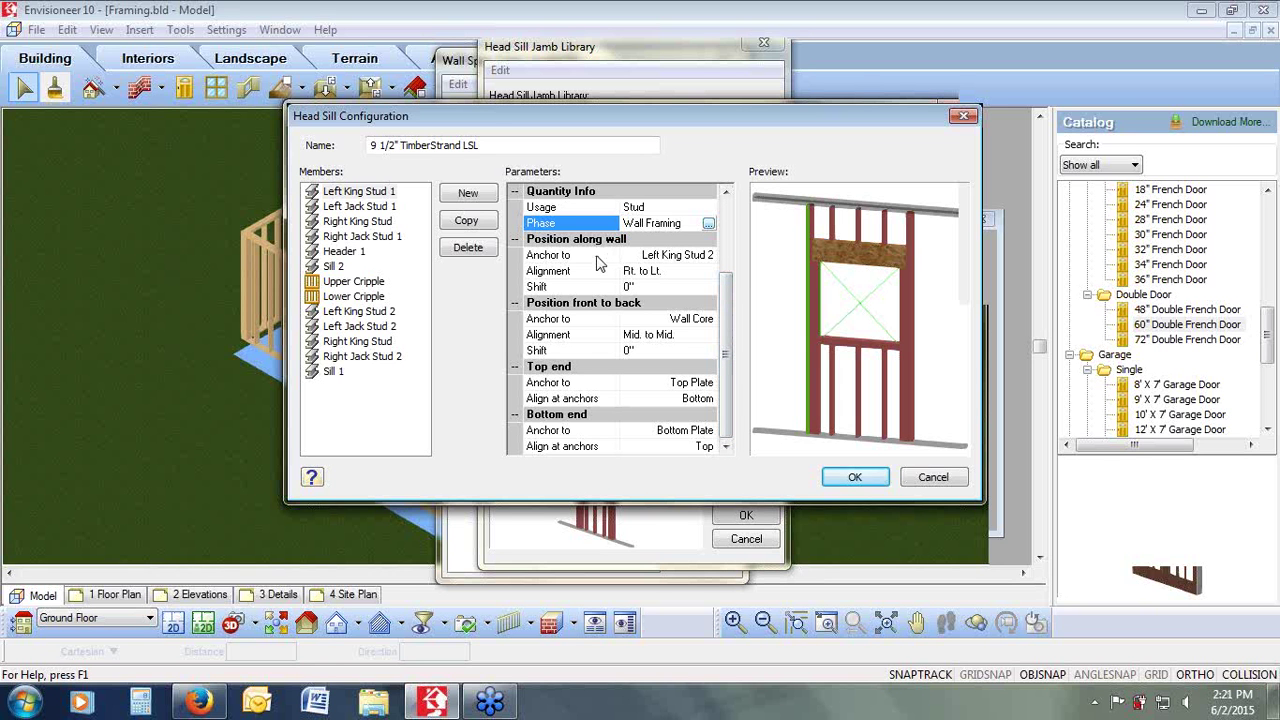
{"action": "left_click", "coordinate": [560, 255]}
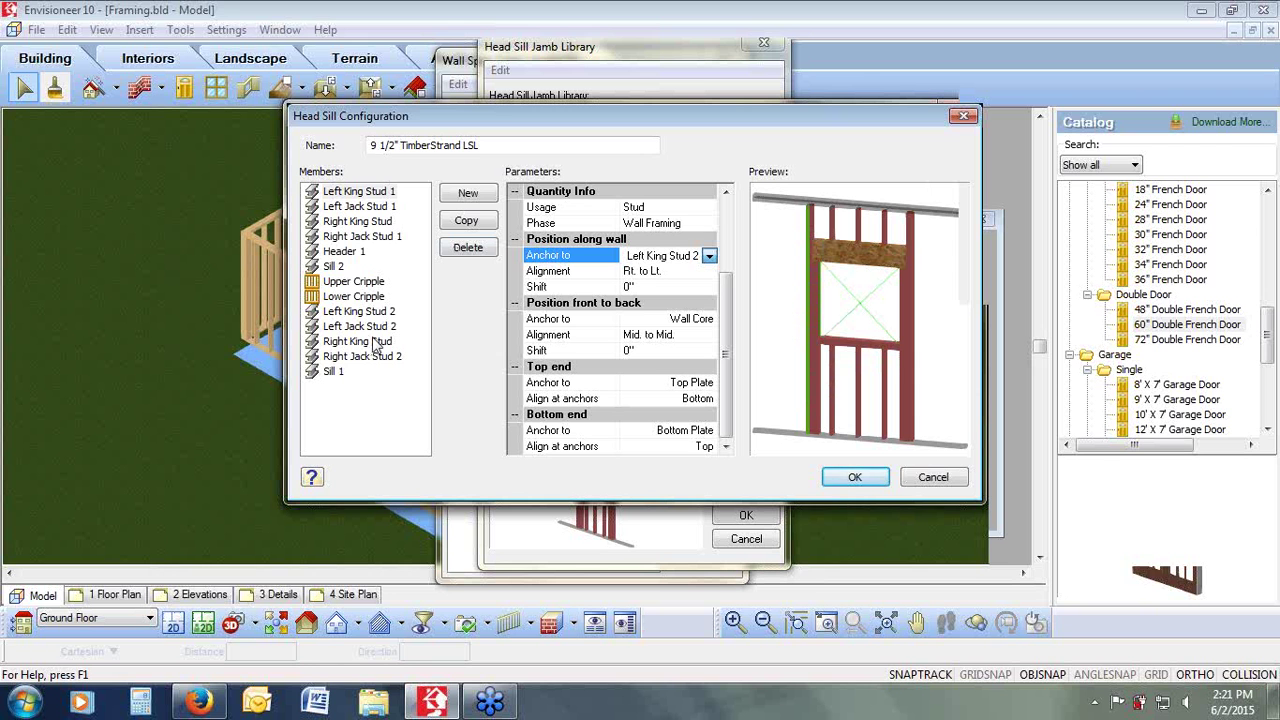
{"action": "left_click", "coordinate": [677, 273]}
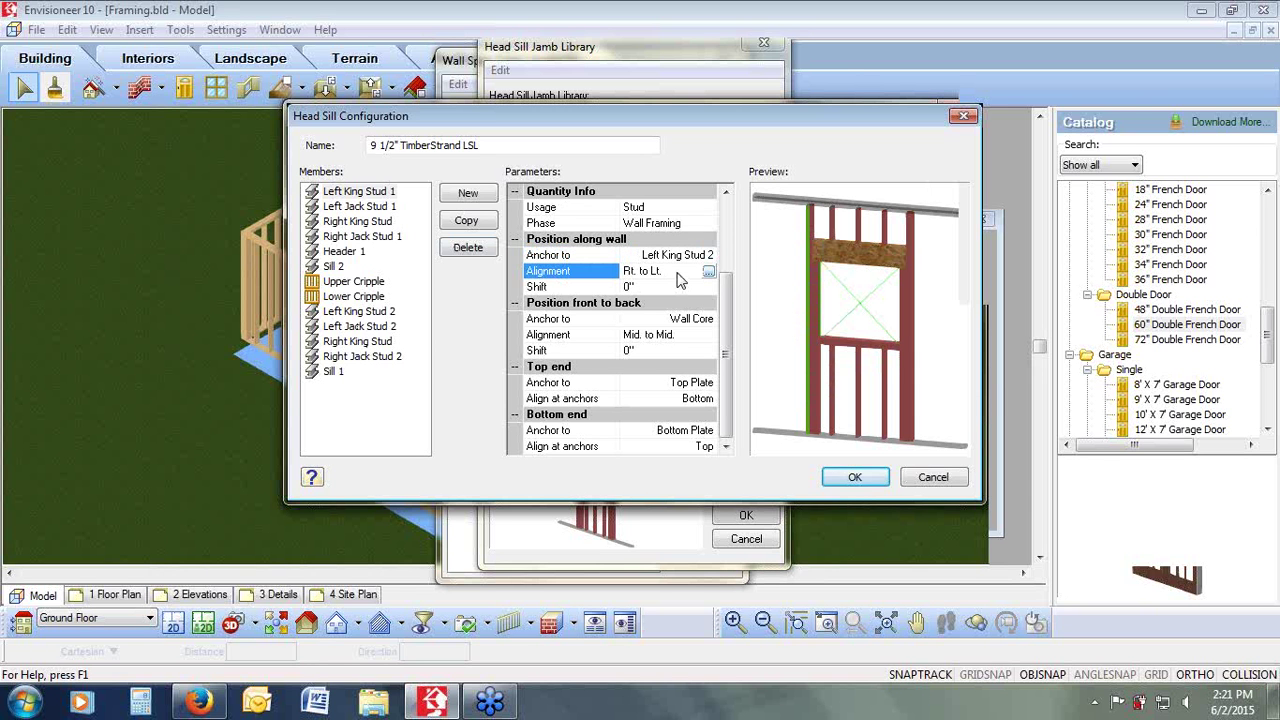
{"action": "left_click", "coordinate": [667, 286]}
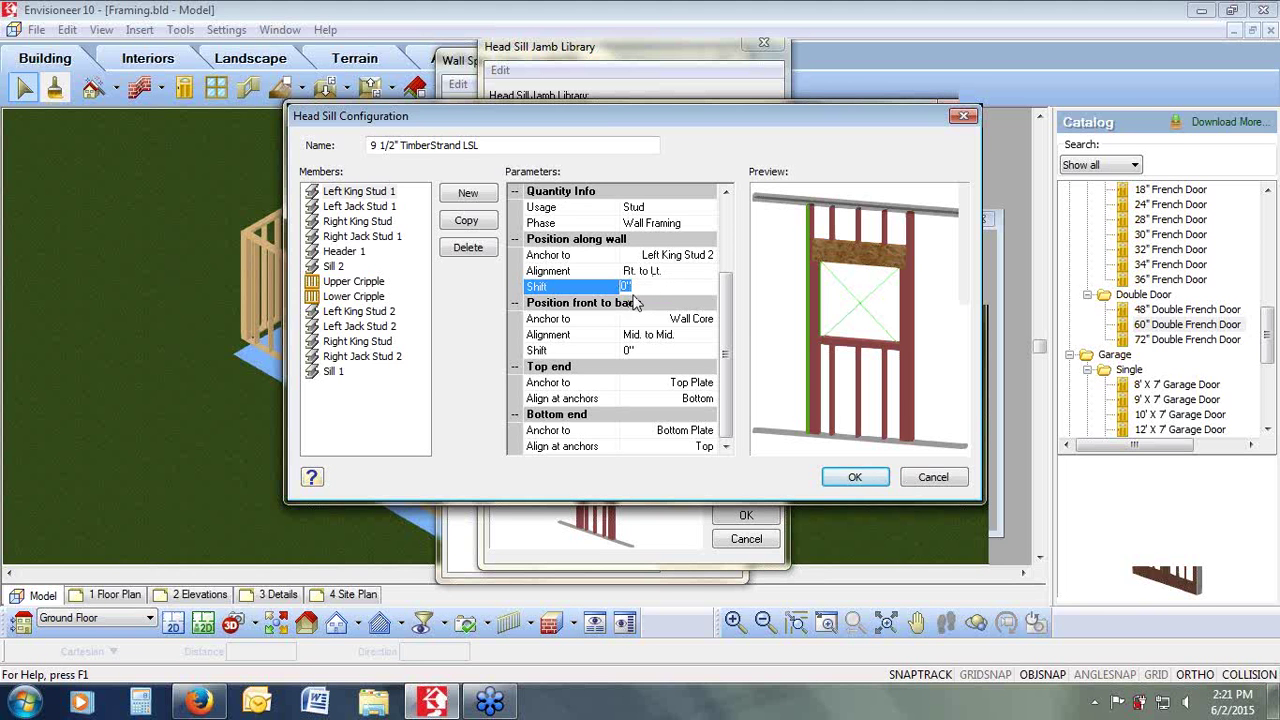
{"action": "mouse_move", "coordinate": [871, 343]}
{"action": "left_mouse_down"}
{"action": "mouse_move", "coordinate": [855, 345]}
{"action": "mouse_move", "coordinate": [880, 357]}
{"action": "mouse_move", "coordinate": [868, 368]}
{"action": "left_mouse_up"}
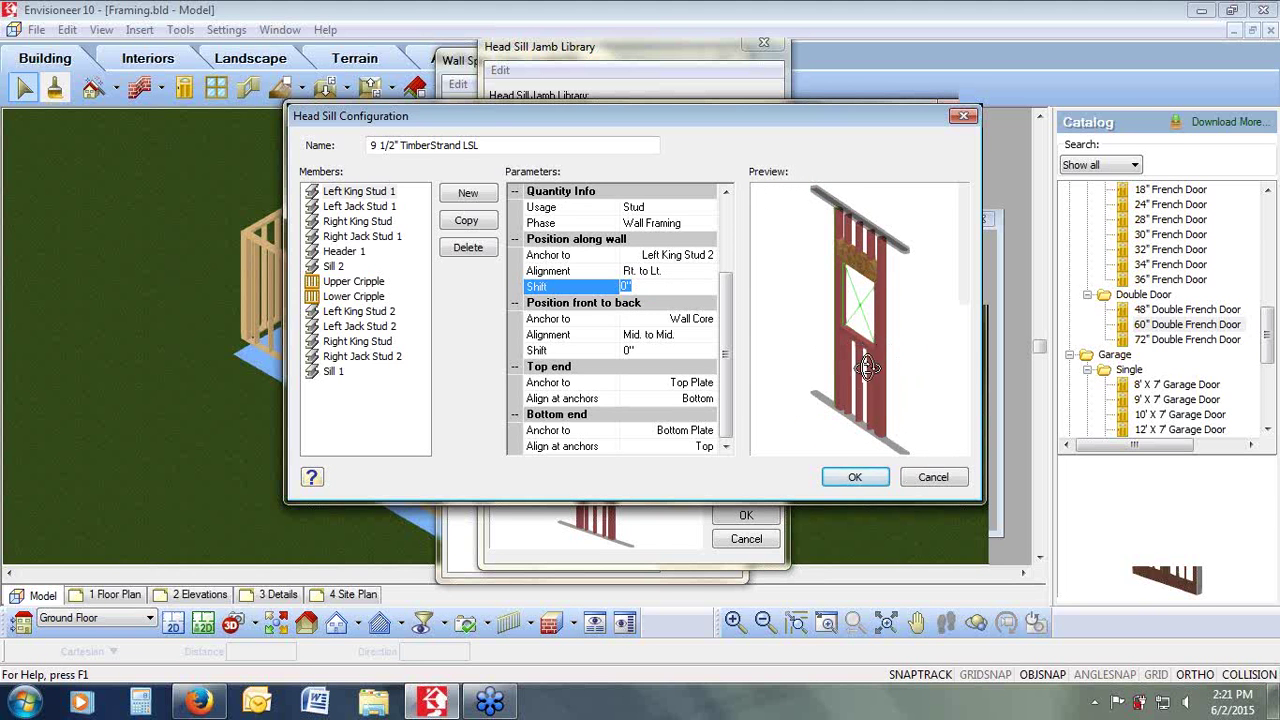
{"action": "left_click", "coordinate": [699, 322]}
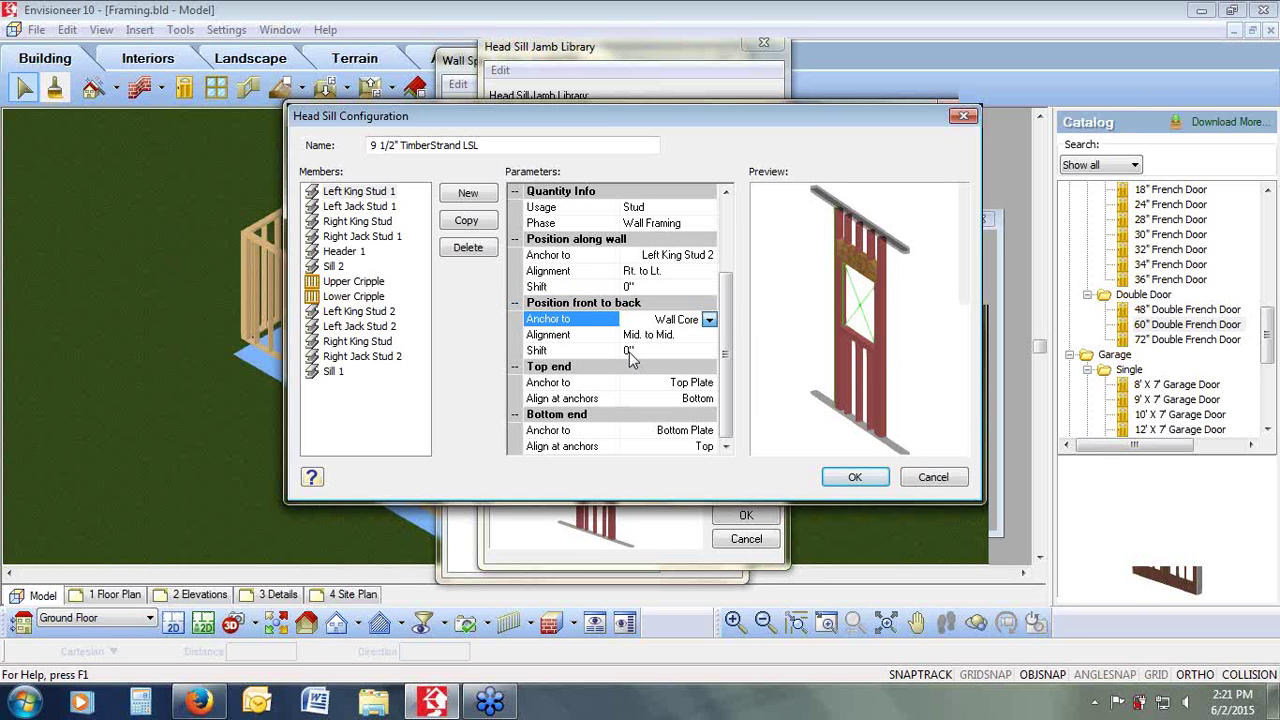
{"action": "left_click_drag", "start_coordinate": [862, 370], "coordinate": [878, 352]}
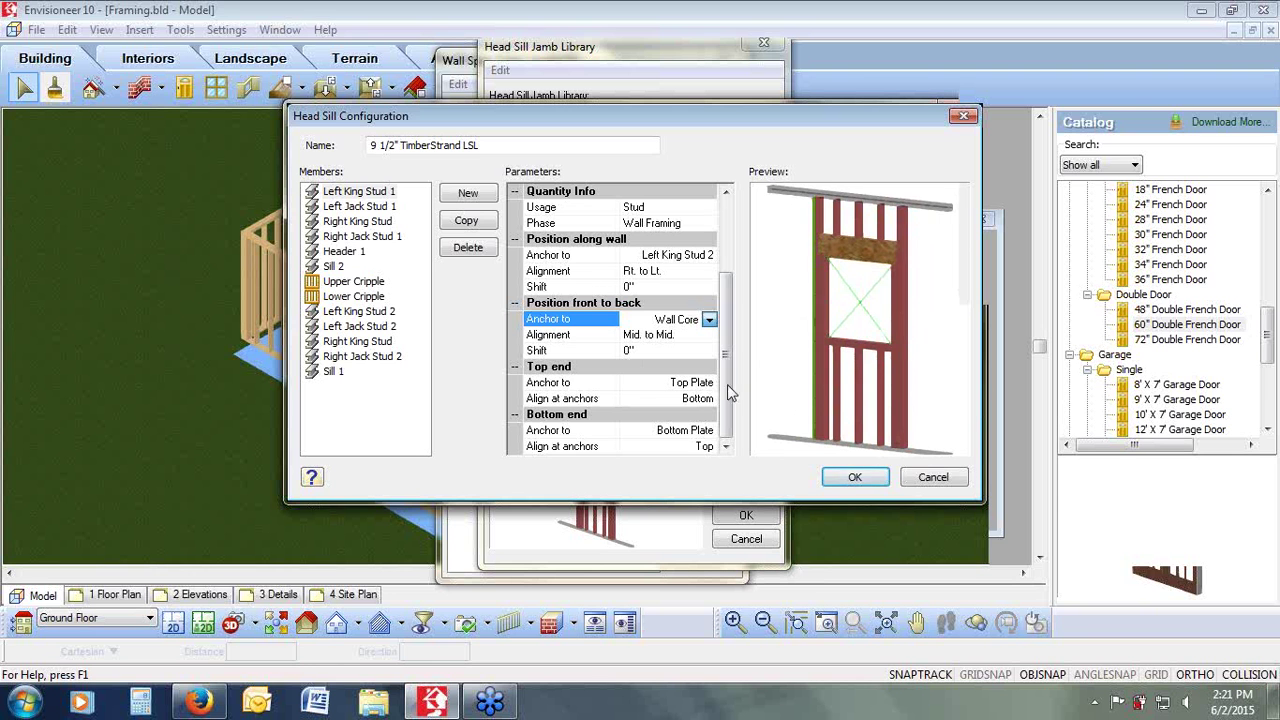
Step: Review the top end and bottom end anchor settings of Left King Stud 1
{"action": "left_click", "coordinate": [680, 383]}
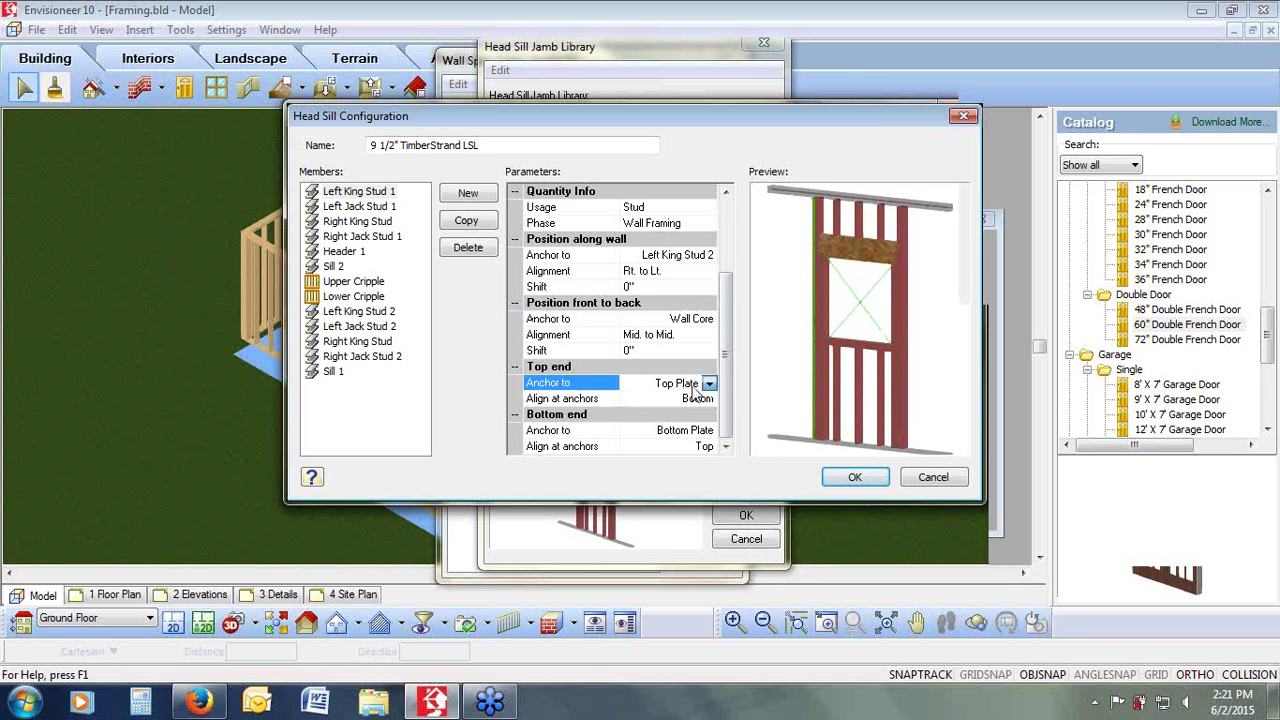
{"action": "left_click", "coordinate": [688, 400]}
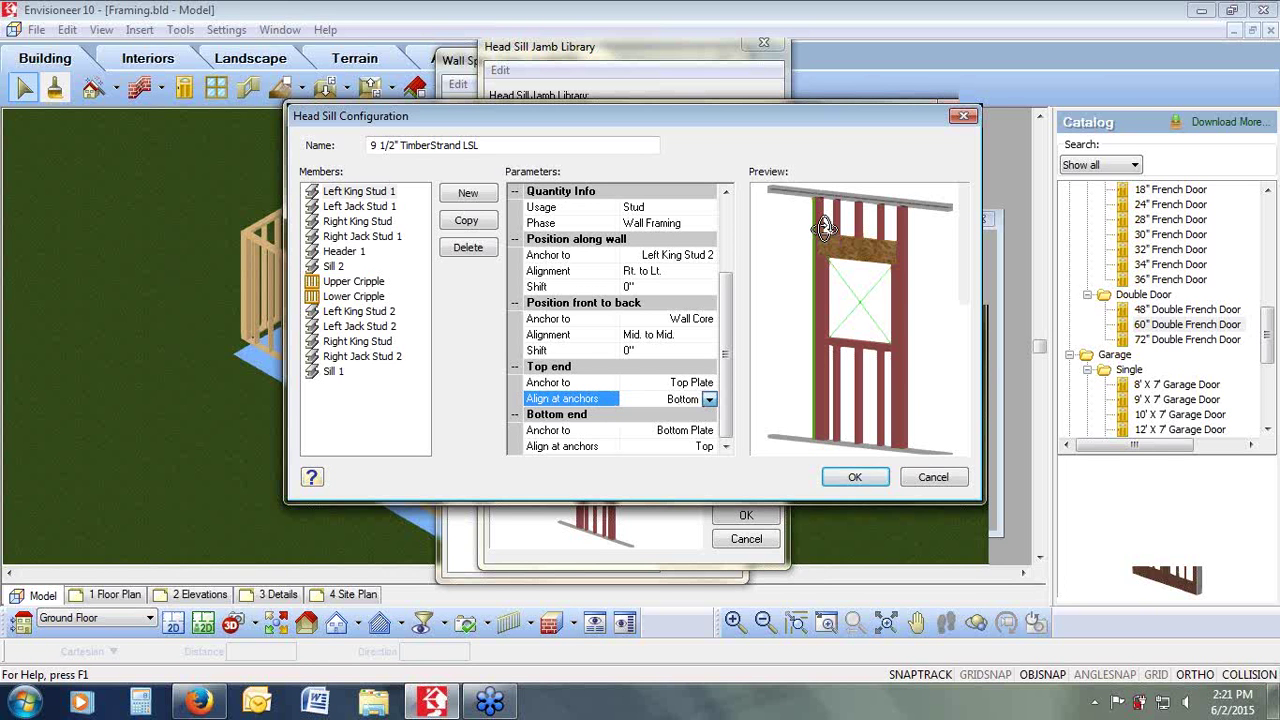
{"action": "left_click", "coordinate": [695, 434]}
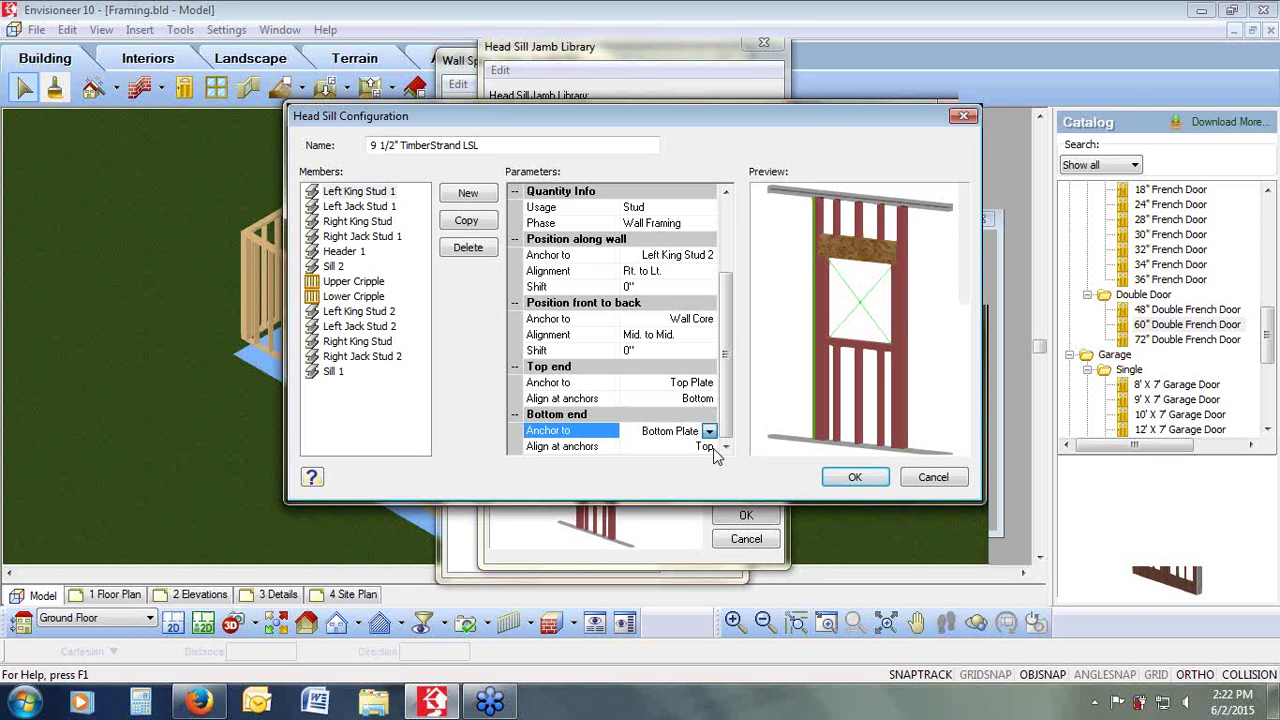
Step: Examine Left Jack Stud 1's anchor along the wall and its top end and bottom end anchor and alignment settings
{"action": "left_click", "coordinate": [360, 207]}
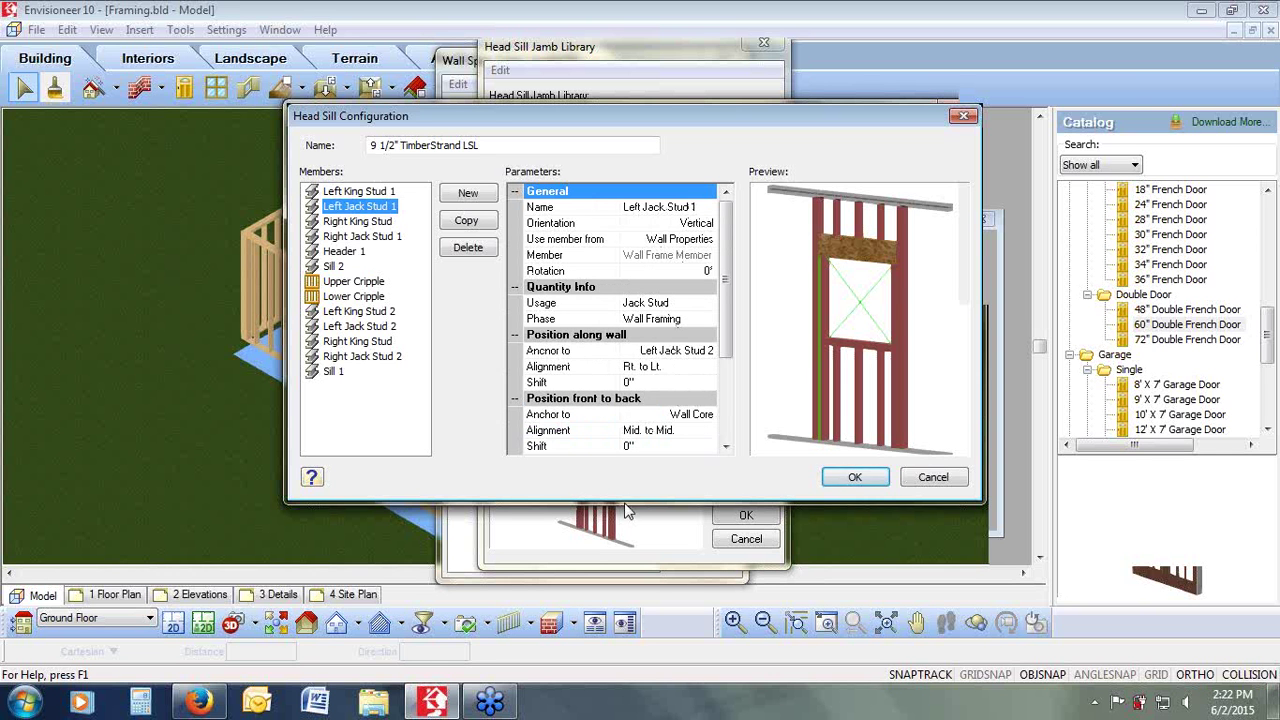
{"action": "left_click", "coordinate": [666, 354]}
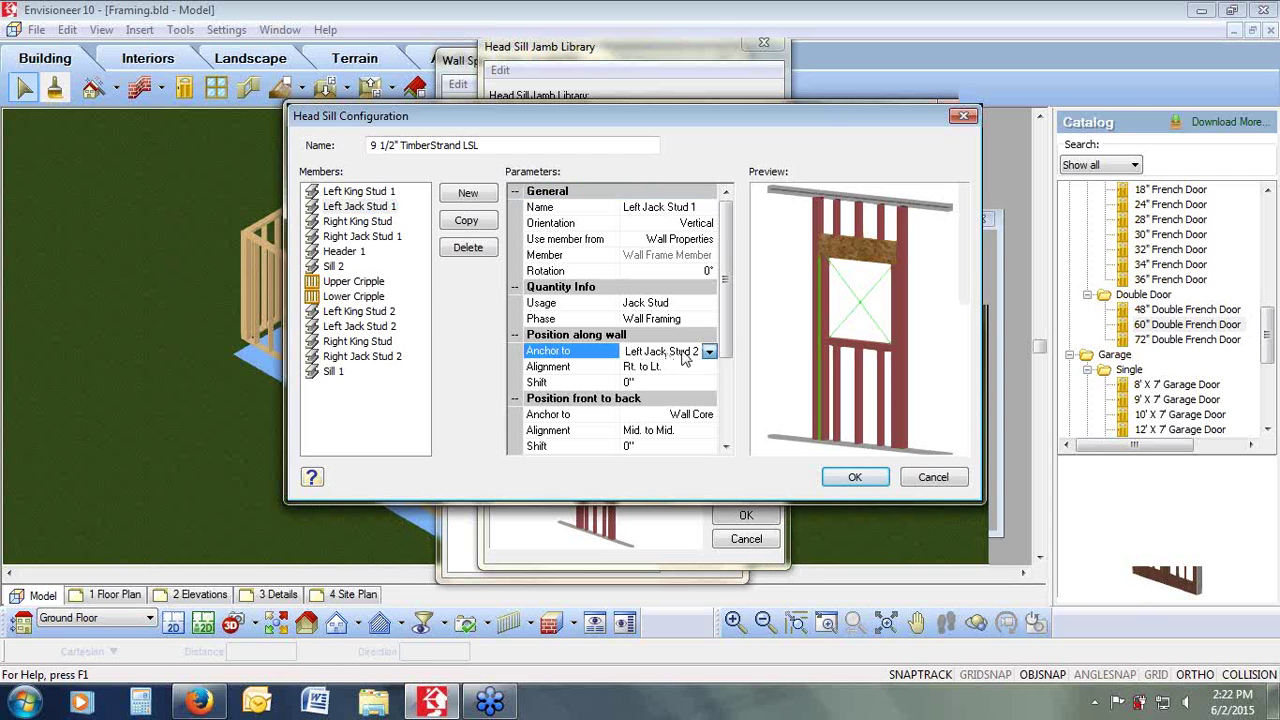
{"action": "left_click_drag", "start_coordinate": [863, 364], "coordinate": [884, 354]}
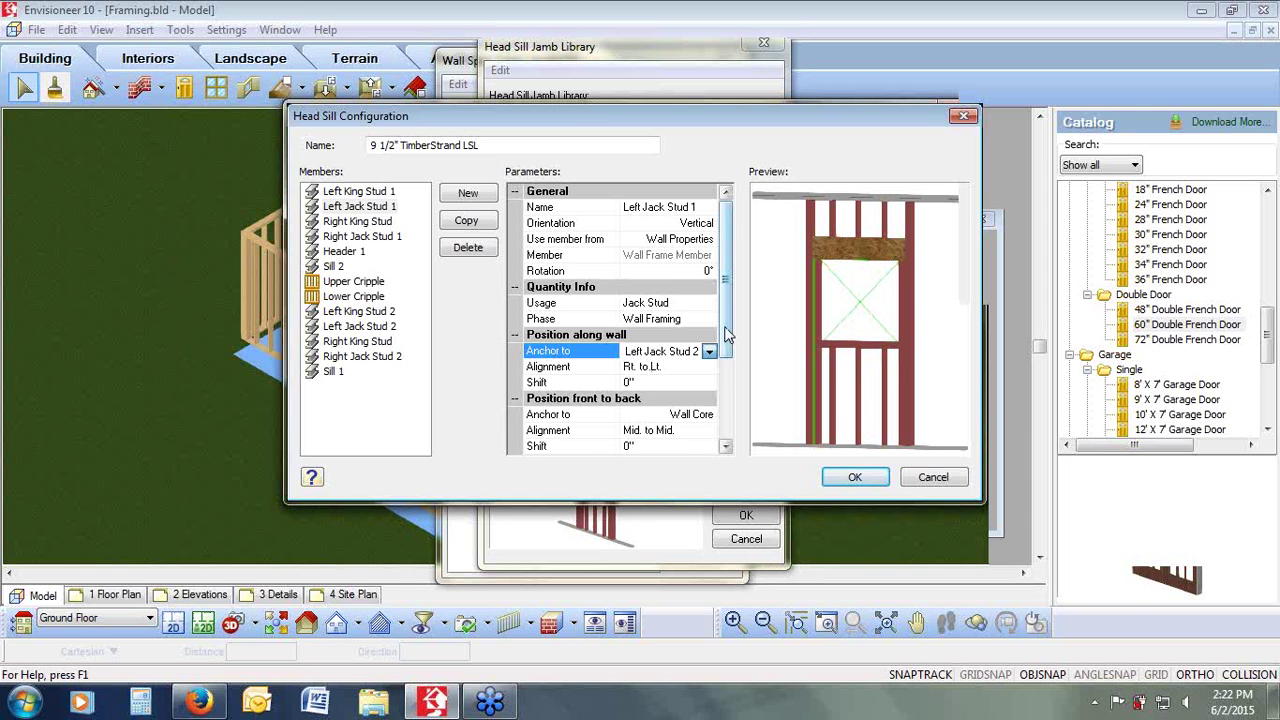
{"action": "left_click_drag", "start_coordinate": [727, 280], "coordinate": [727, 358]}
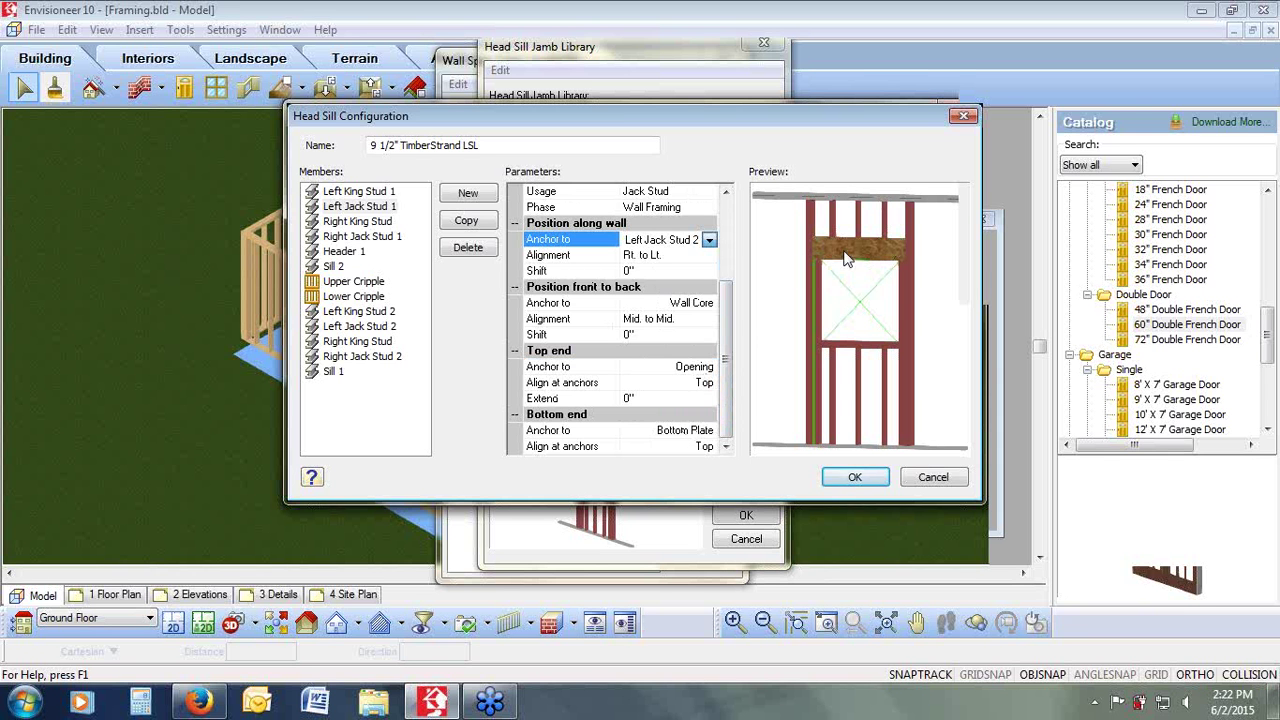
{"action": "left_click", "coordinate": [684, 432]}
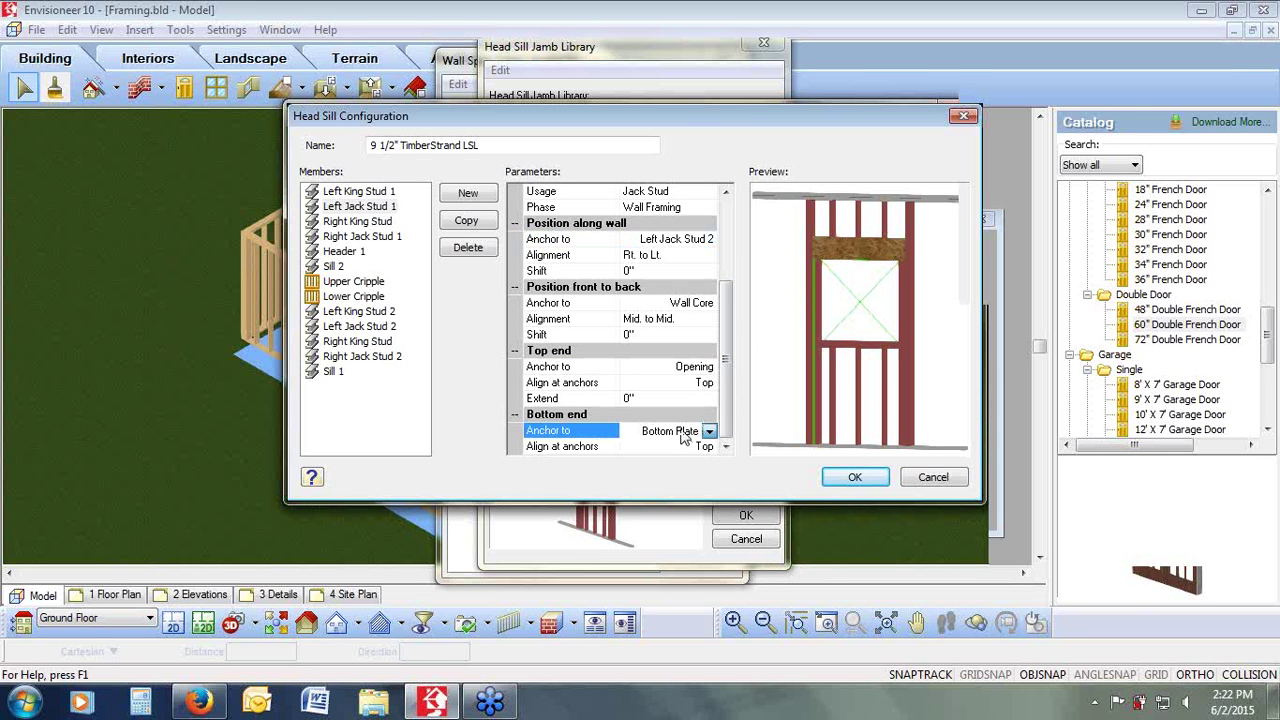
{"action": "left_click", "coordinate": [684, 370]}
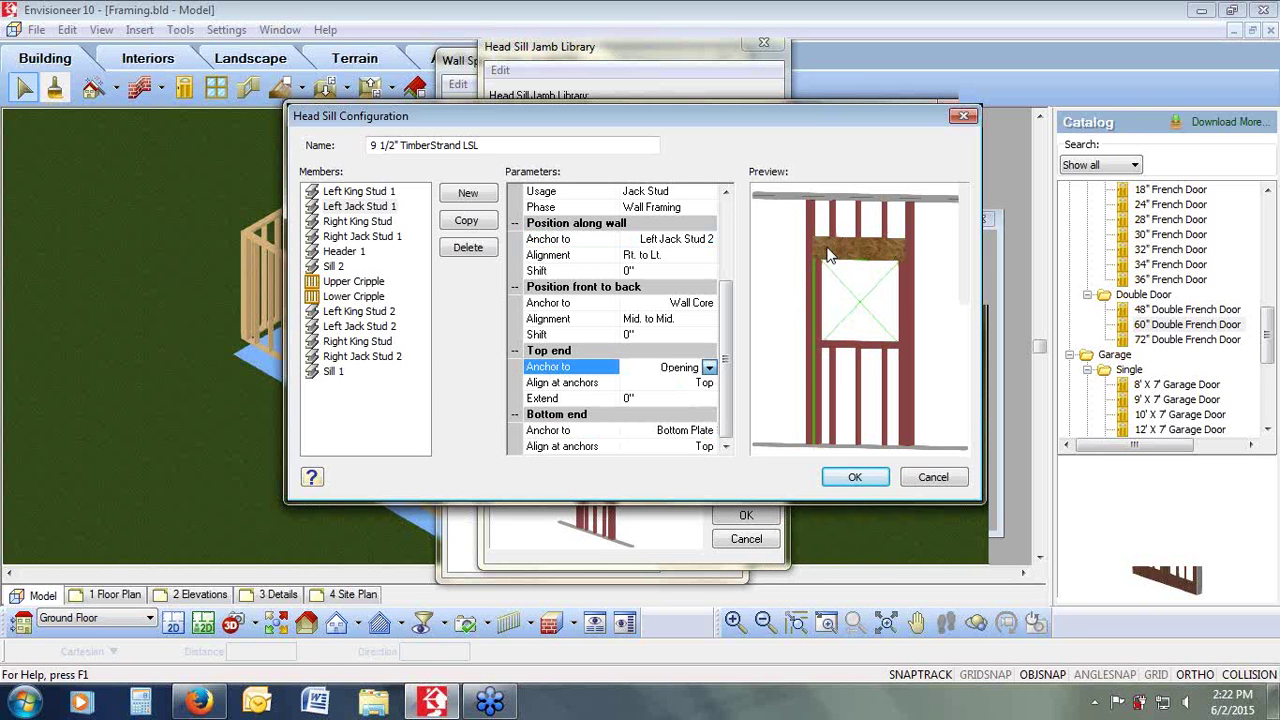
{"action": "left_click", "coordinate": [705, 447]}
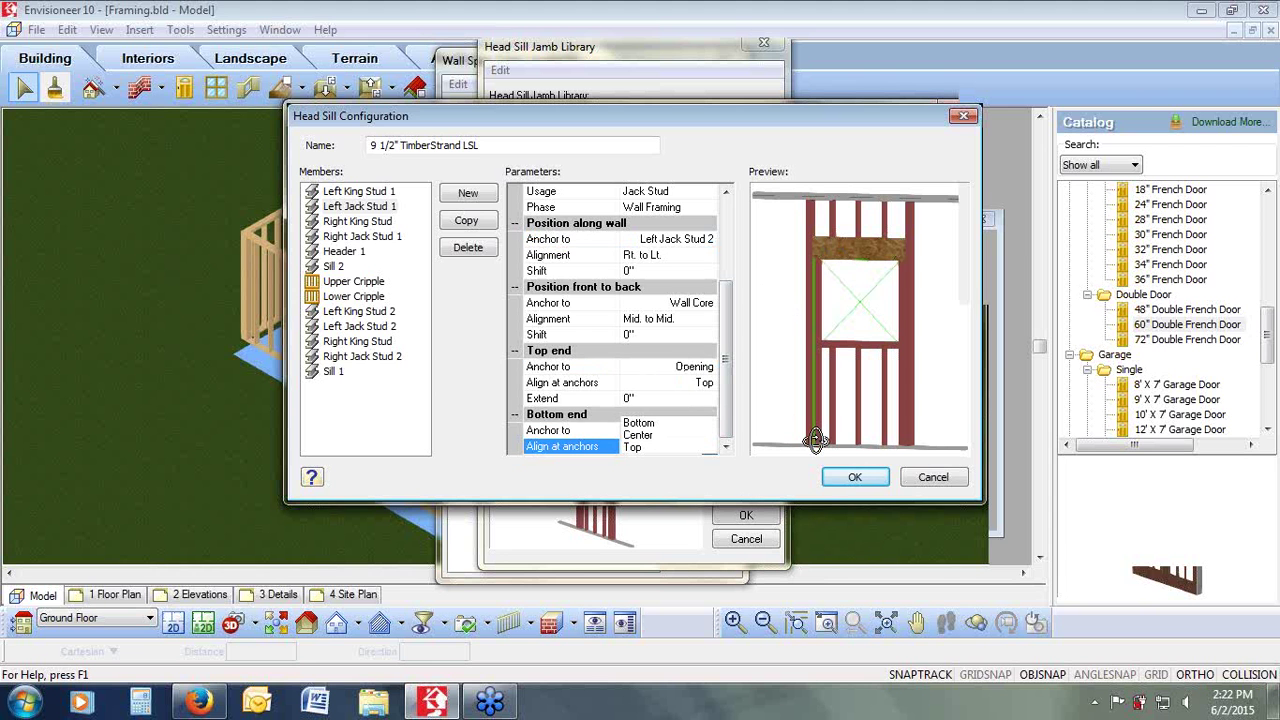
Step: Review the parameters of Right King Stud and Right Jack Stud 1 in the head sill configuration
{"action": "left_click", "coordinate": [385, 228]}
{"action": "left_click", "coordinate": [385, 228]}
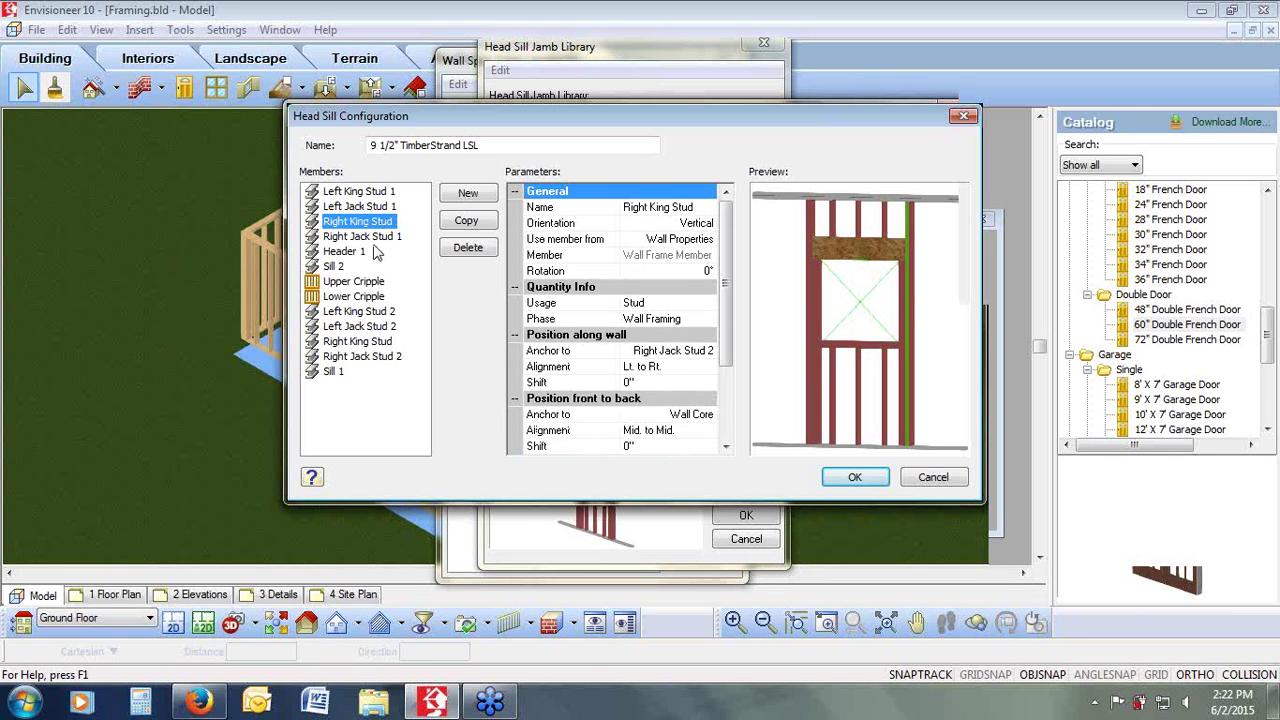
{"action": "left_click", "coordinate": [361, 240]}
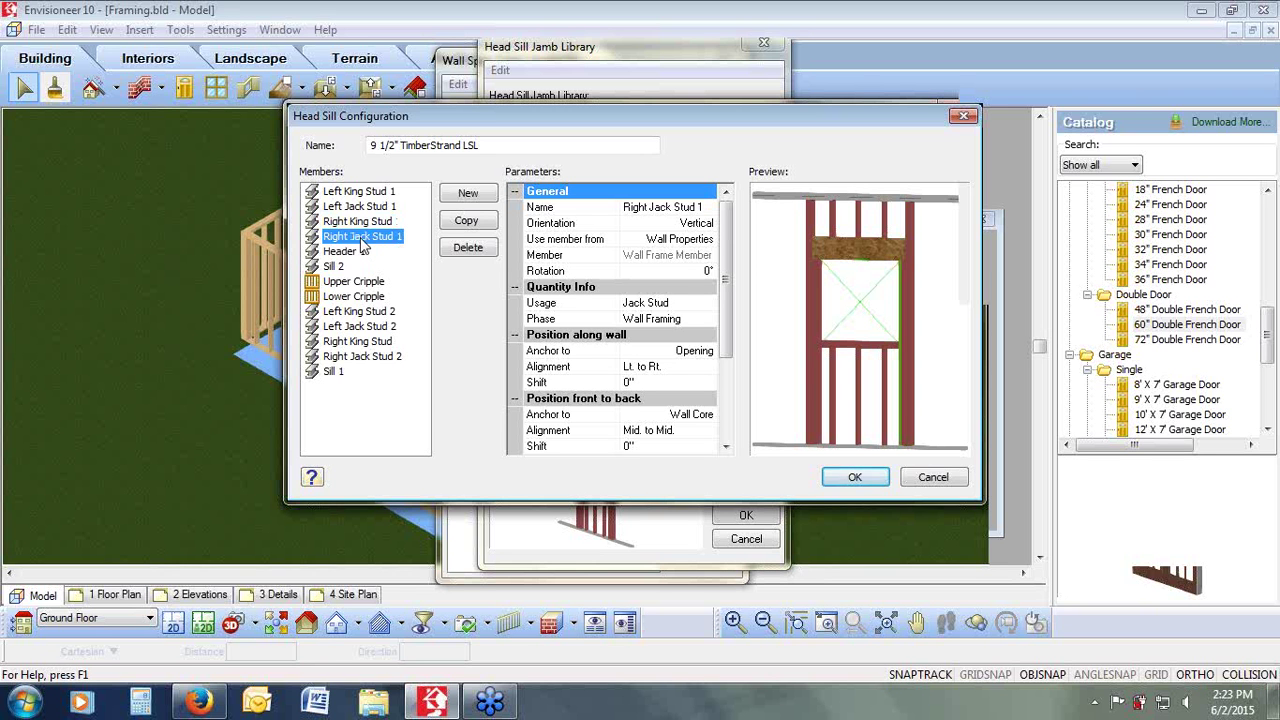
Step: Examine Header 1's member source, its TimberStrand LSL catalog member and the available rotation options
{"action": "left_click", "coordinate": [350, 256]}
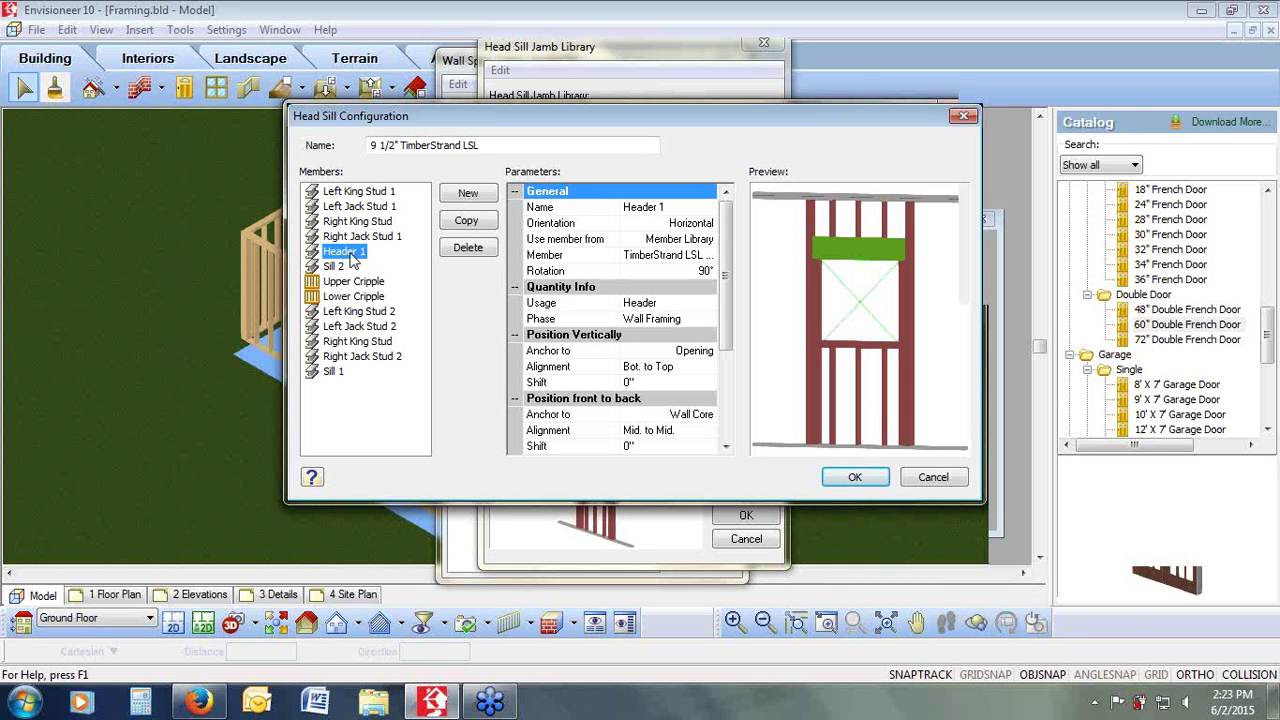
{"action": "left_click", "coordinate": [692, 241]}
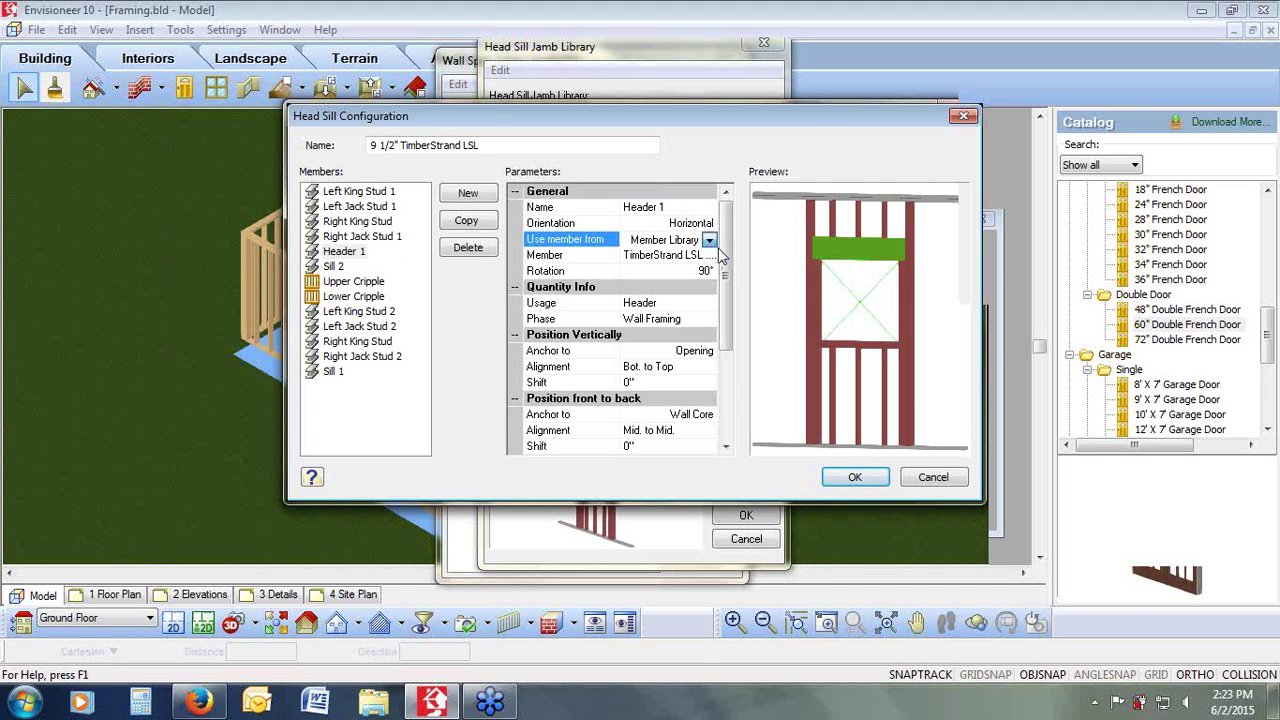
{"action": "left_click", "coordinate": [704, 255]}
{"action": "left_click", "coordinate": [709, 256]}
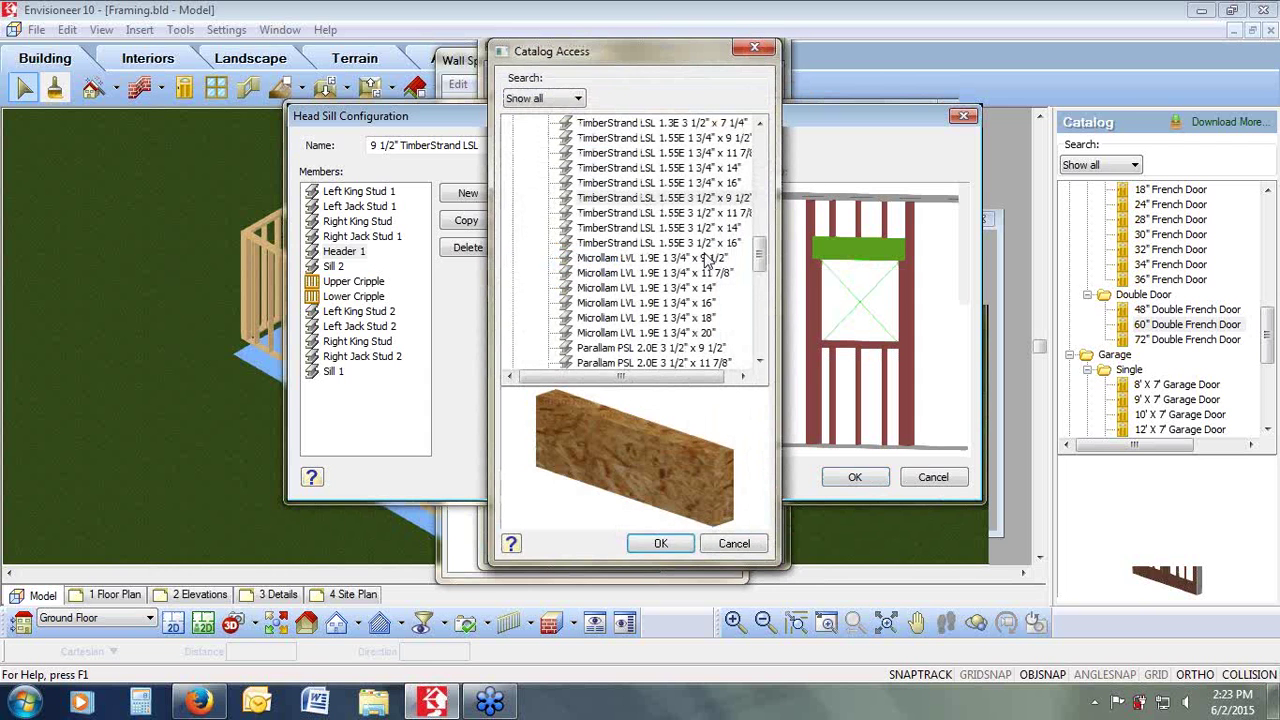
{"action": "left_click", "coordinate": [672, 198]}
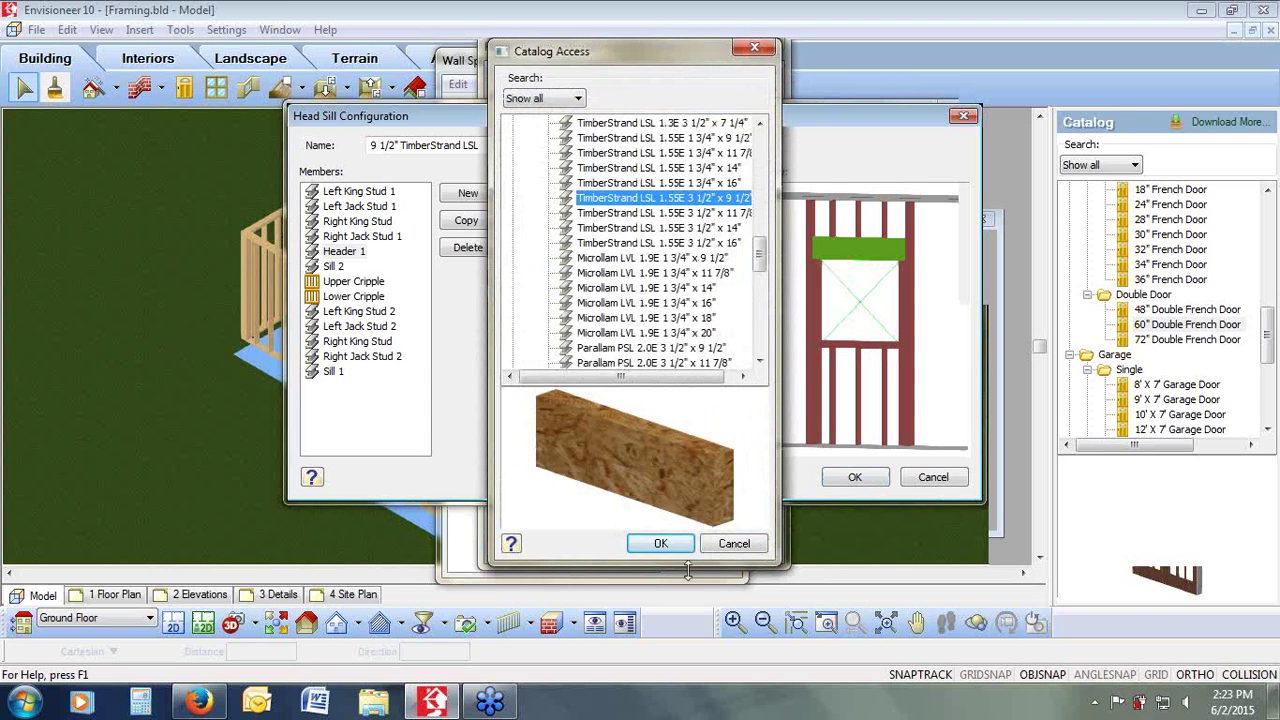
{"action": "left_click", "coordinate": [736, 544]}
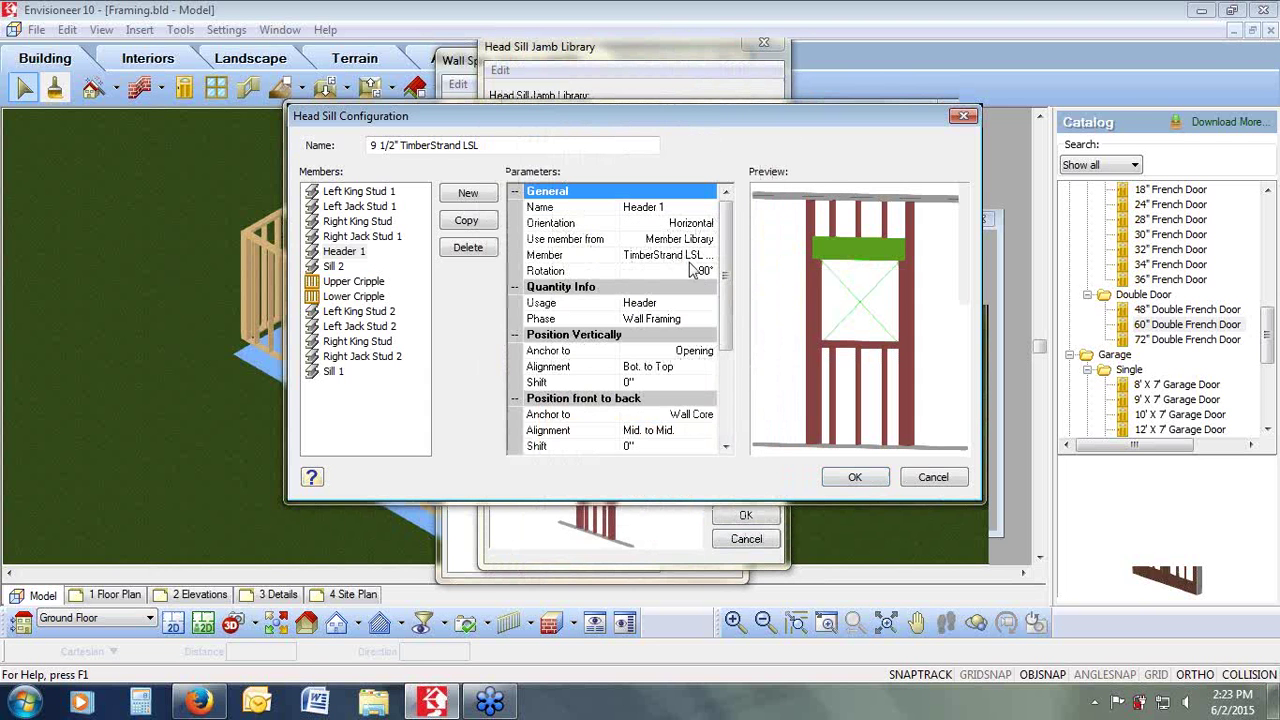
{"action": "left_click", "coordinate": [708, 273]}
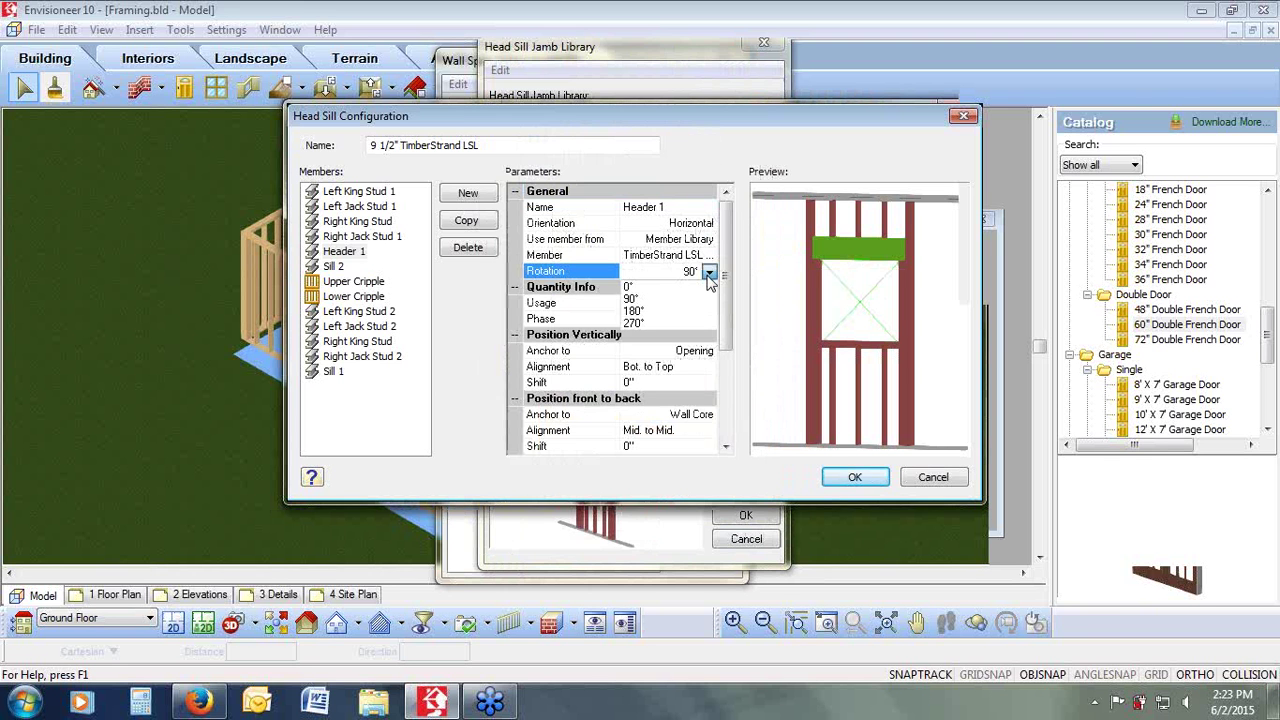
Step: Review Header 1's vertical position anchor and its left end and right end anchors, checking them against the framing preview
{"action": "left_click", "coordinate": [674, 354]}
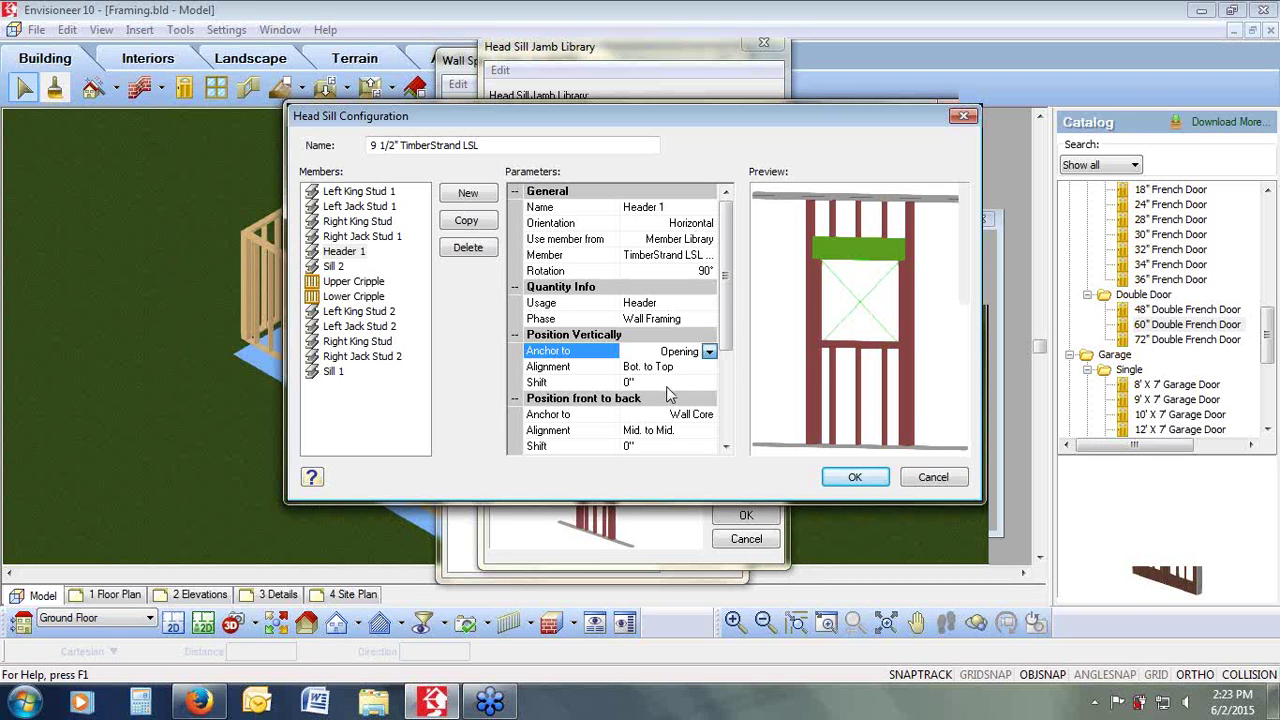
{"action": "scroll", "coordinate": [665, 388], "scroll_direction": "down", "scroll_amount": 3}
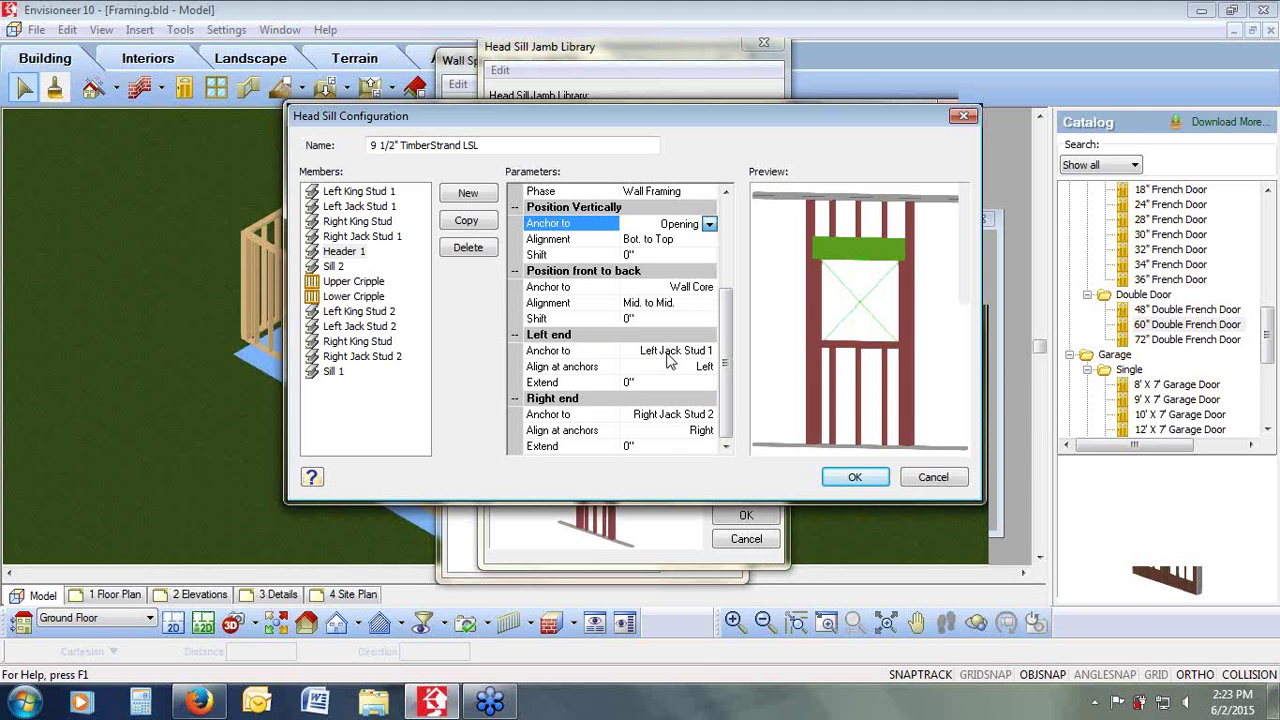
{"action": "left_click", "coordinate": [667, 352]}
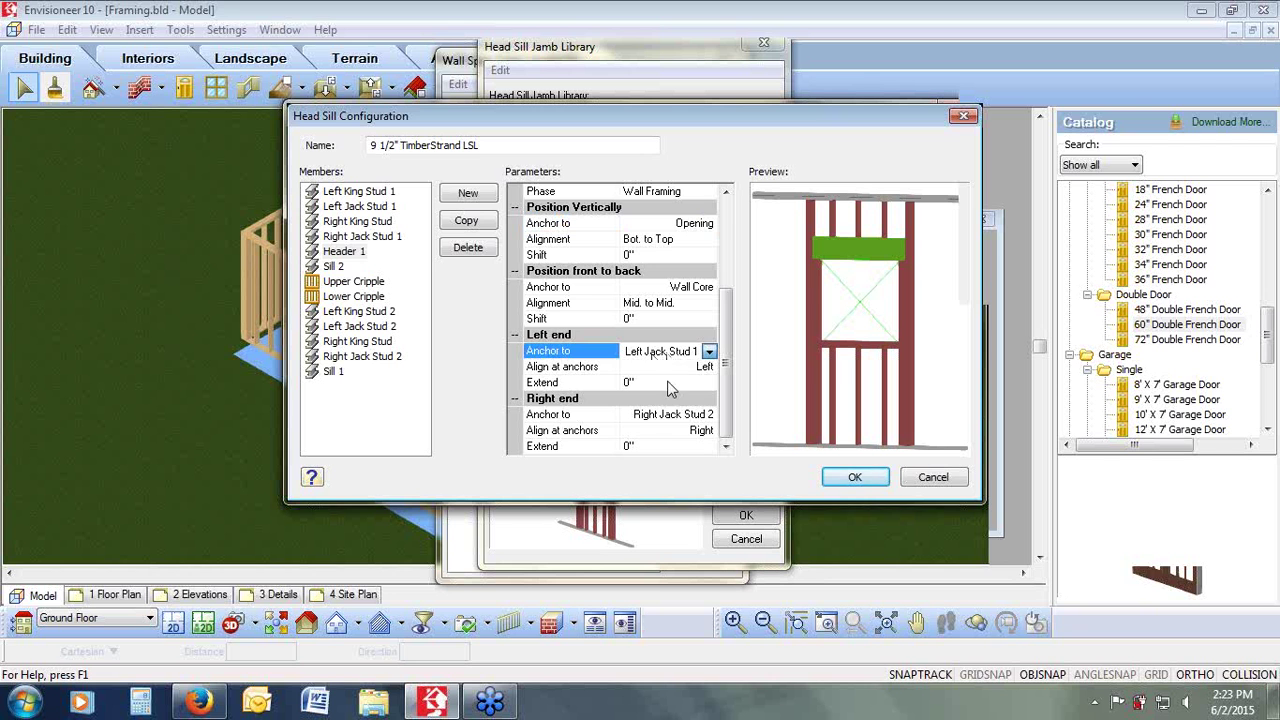
{"action": "left_click", "coordinate": [668, 418]}
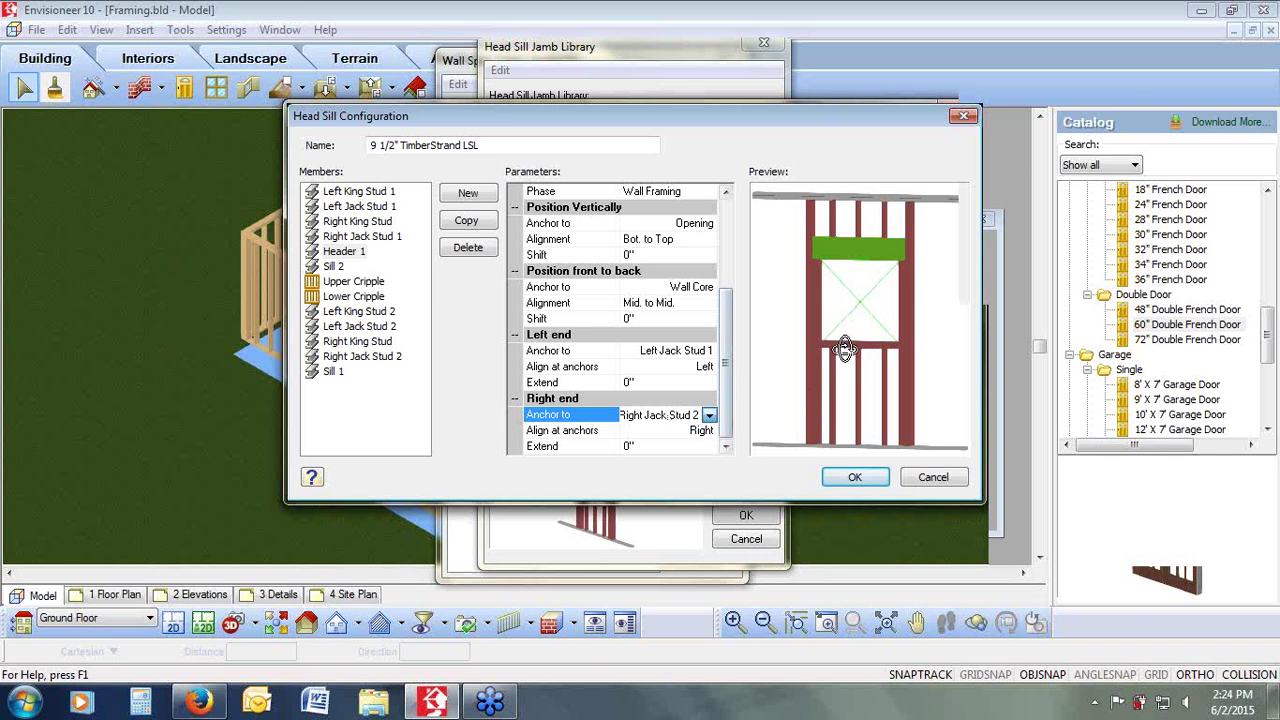
{"action": "mouse_move", "coordinate": [895, 320]}
{"action": "left_mouse_down"}
{"action": "mouse_move", "coordinate": [920, 323]}
{"action": "mouse_move", "coordinate": [893, 330]}
{"action": "left_mouse_up"}
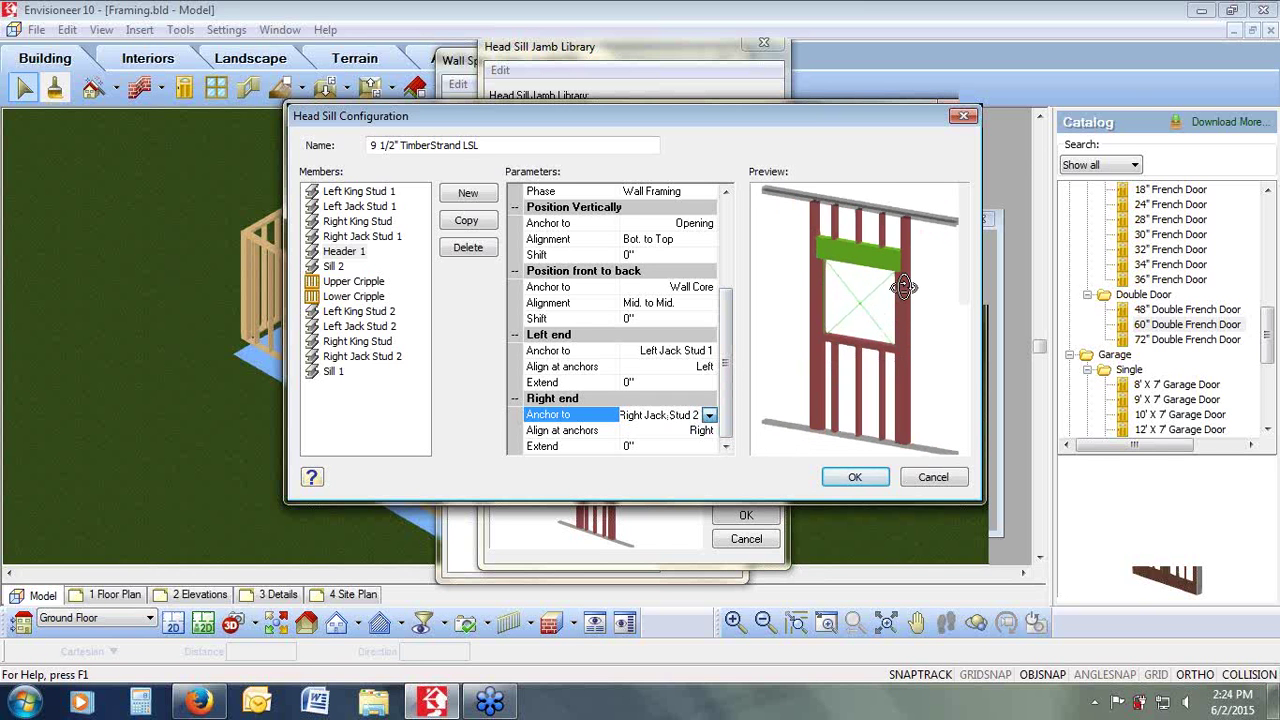
Step: Cancel out of the head sill configuration and library, and apply General 2 Ply Span Table as the Ground Floor's load bearing span table
{"action": "left_click", "coordinate": [933, 477]}
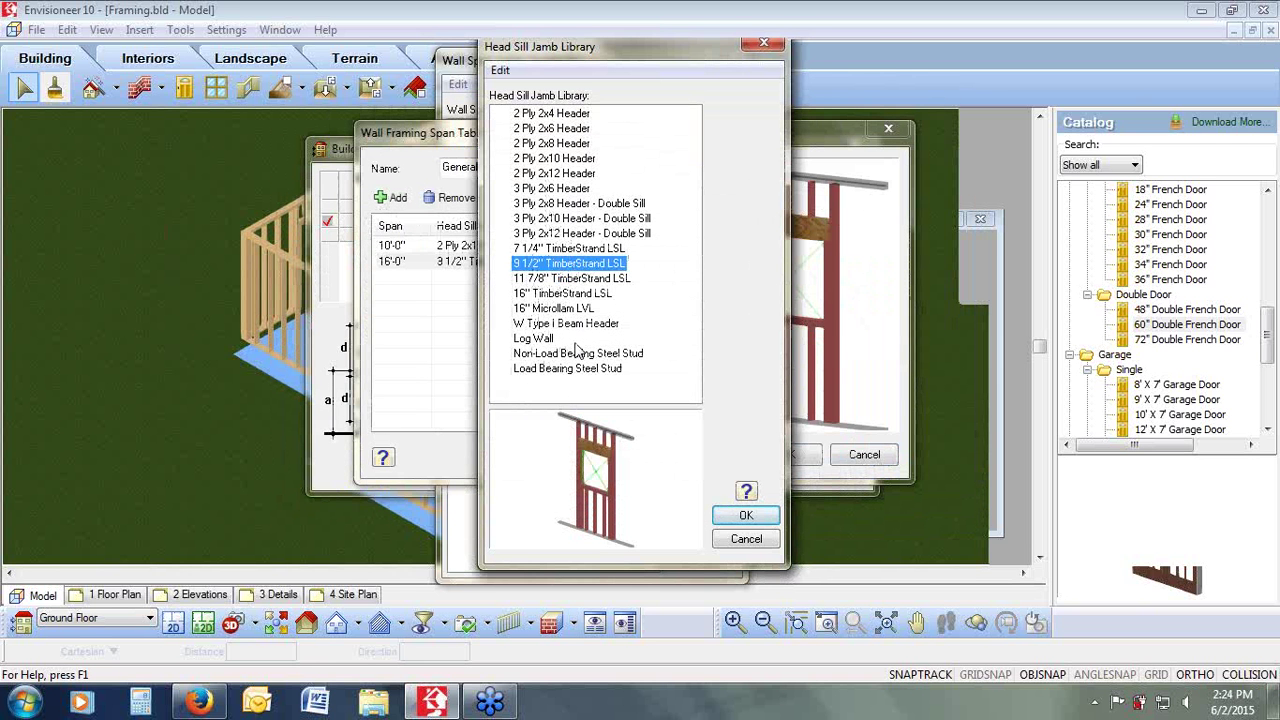
{"action": "left_click", "coordinate": [745, 540]}
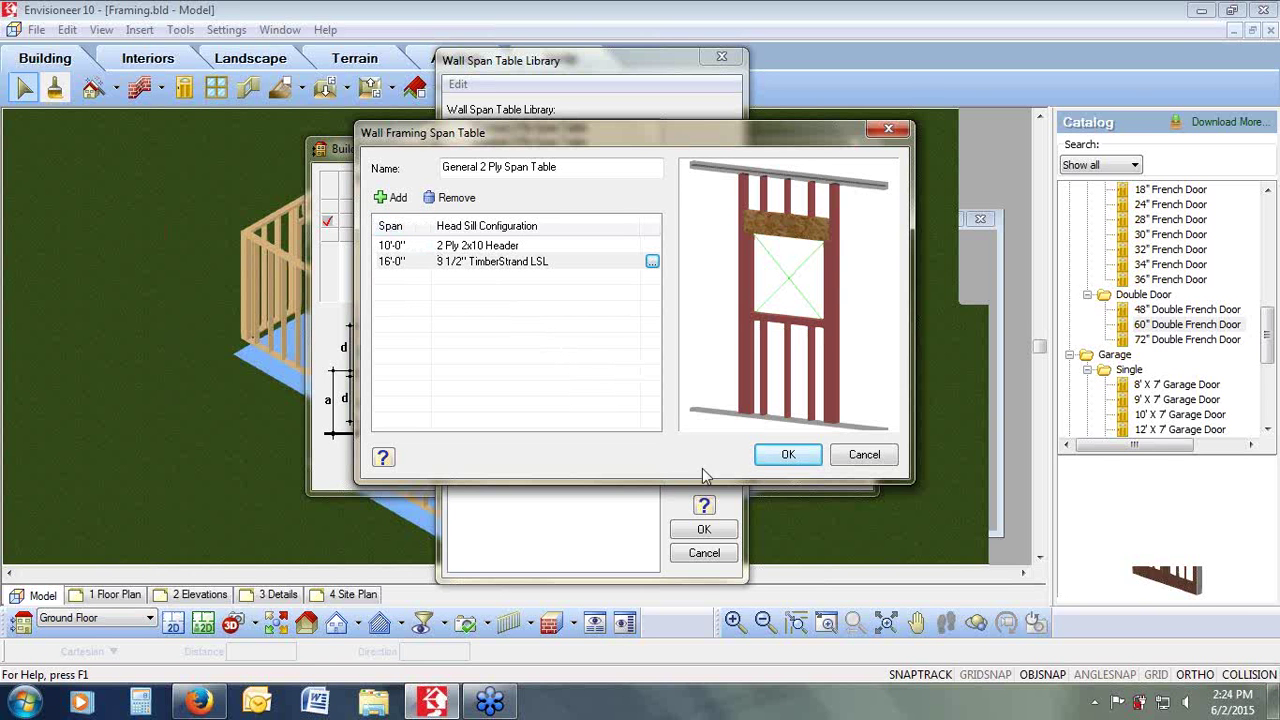
{"action": "left_click", "coordinate": [786, 456]}
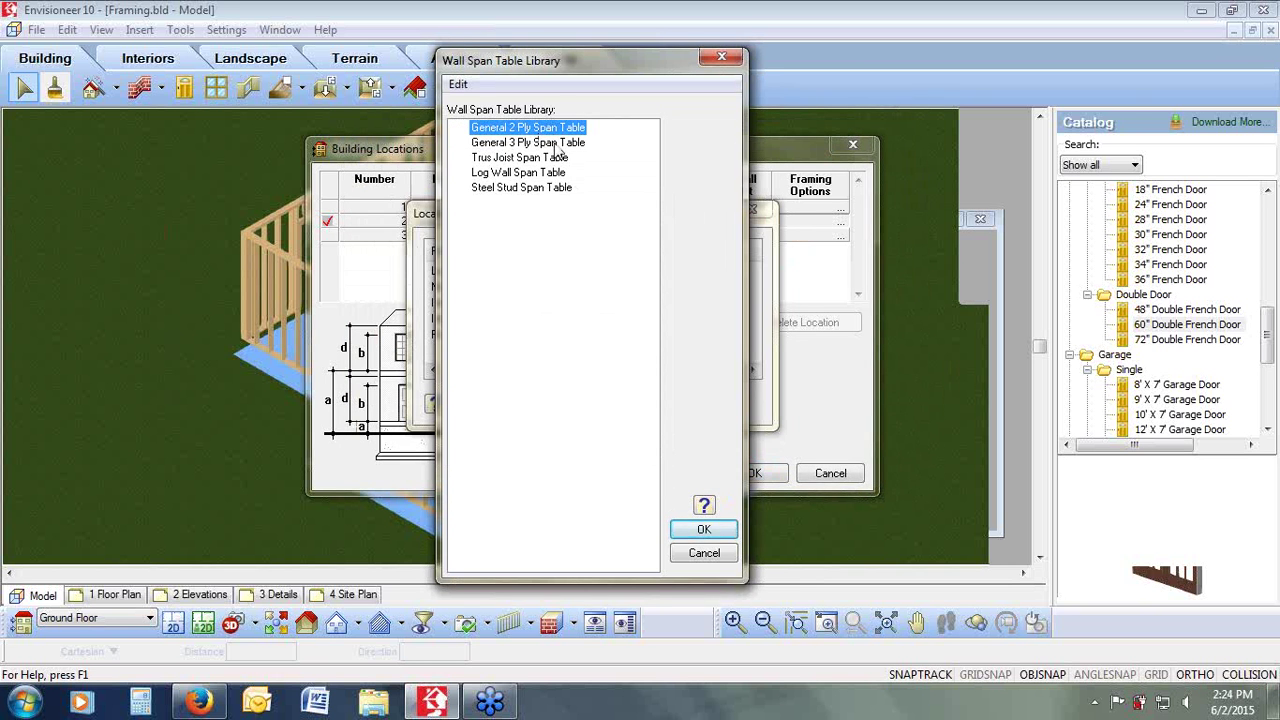
{"action": "left_click", "coordinate": [703, 530]}
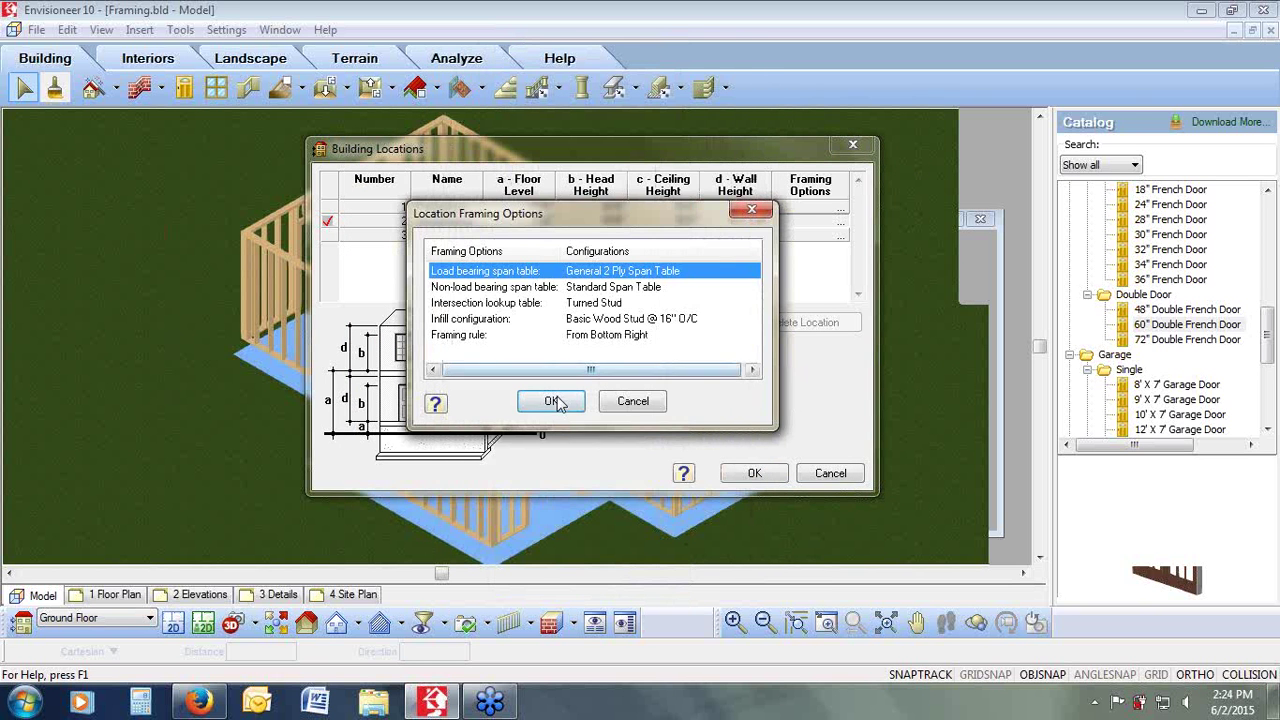
{"action": "left_click", "coordinate": [553, 401]}
{"action": "left_click", "coordinate": [752, 472]}
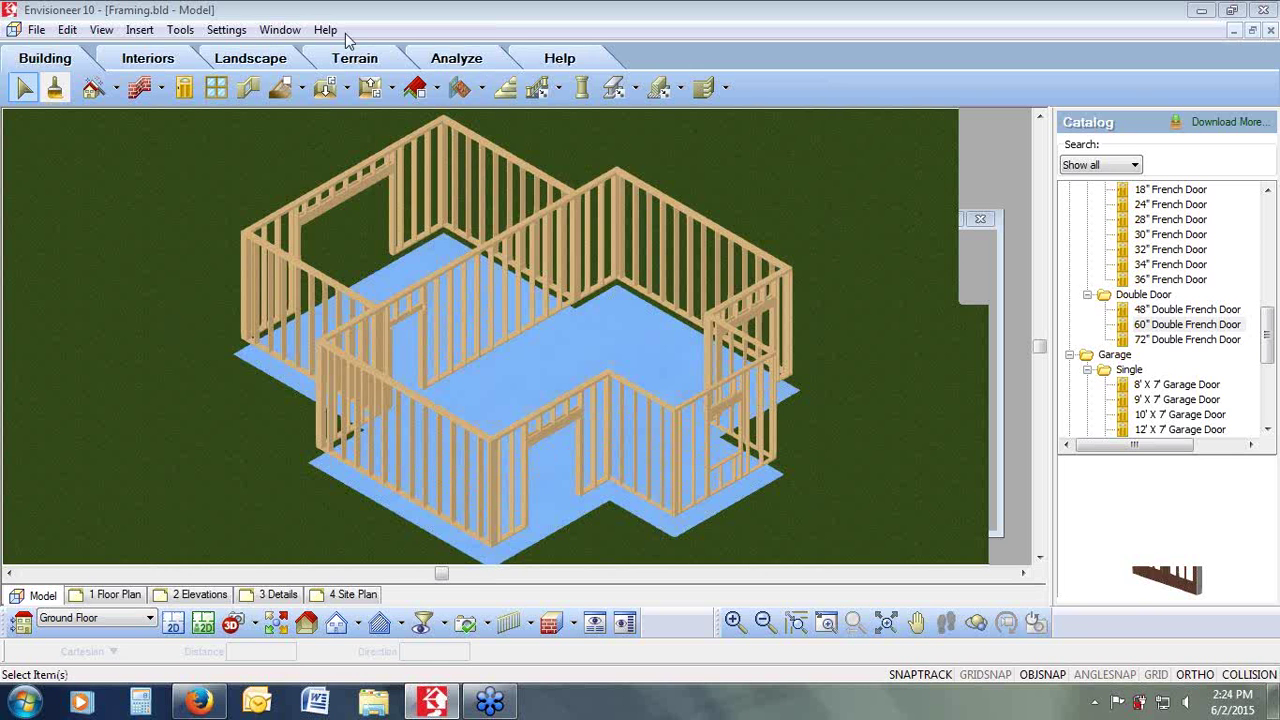
Step: Turn on the display of doors within the wall elements of the view filter
{"action": "left_click", "coordinate": [423, 620]}
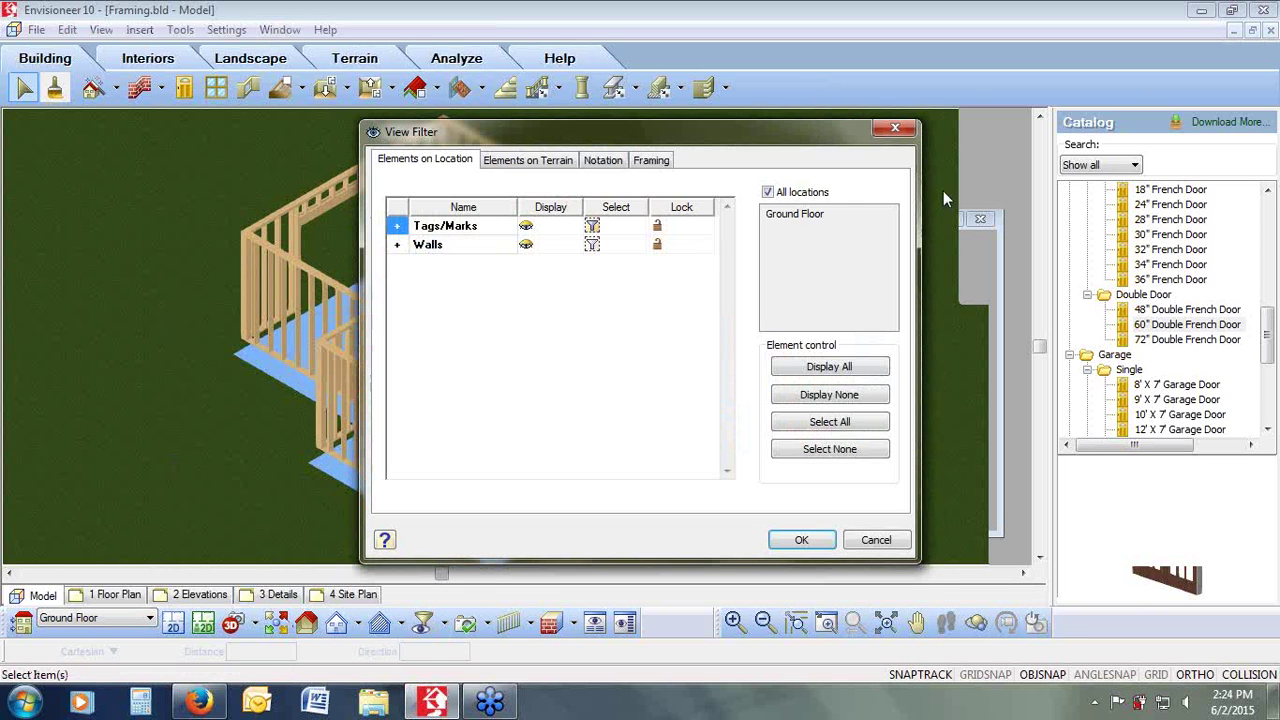
{"action": "left_click", "coordinate": [397, 245]}
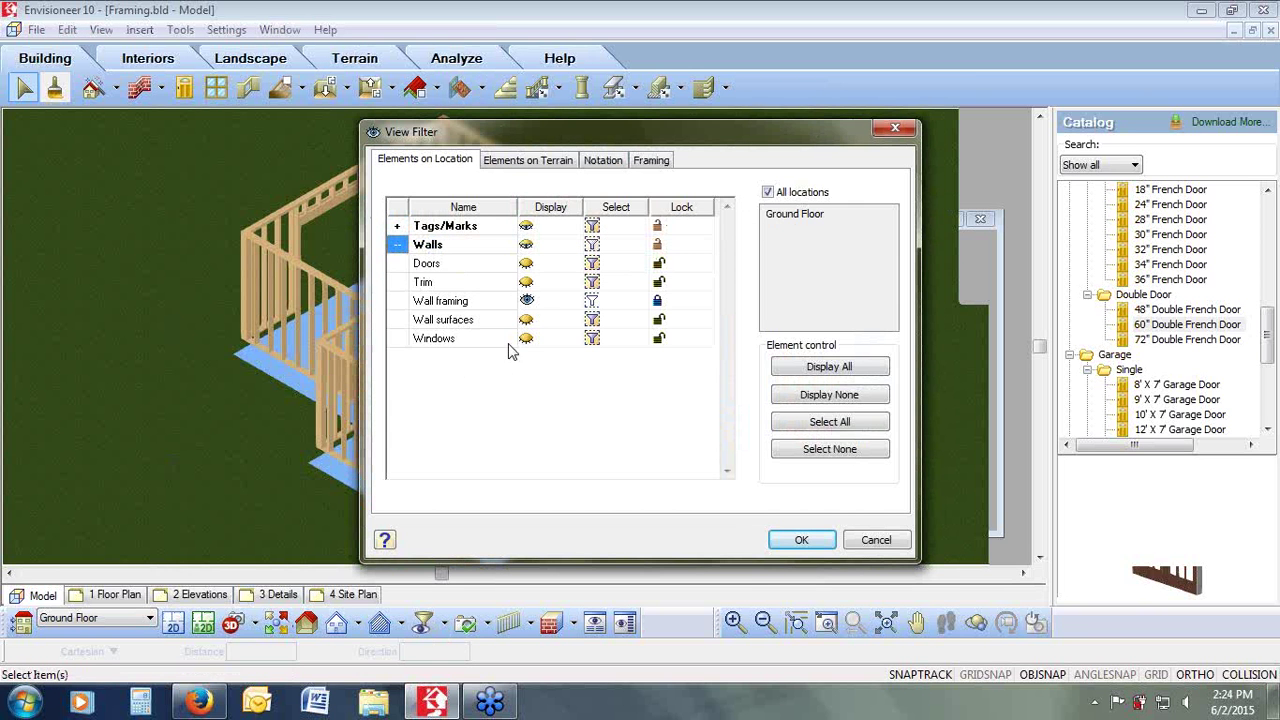
{"action": "left_click", "coordinate": [526, 265]}
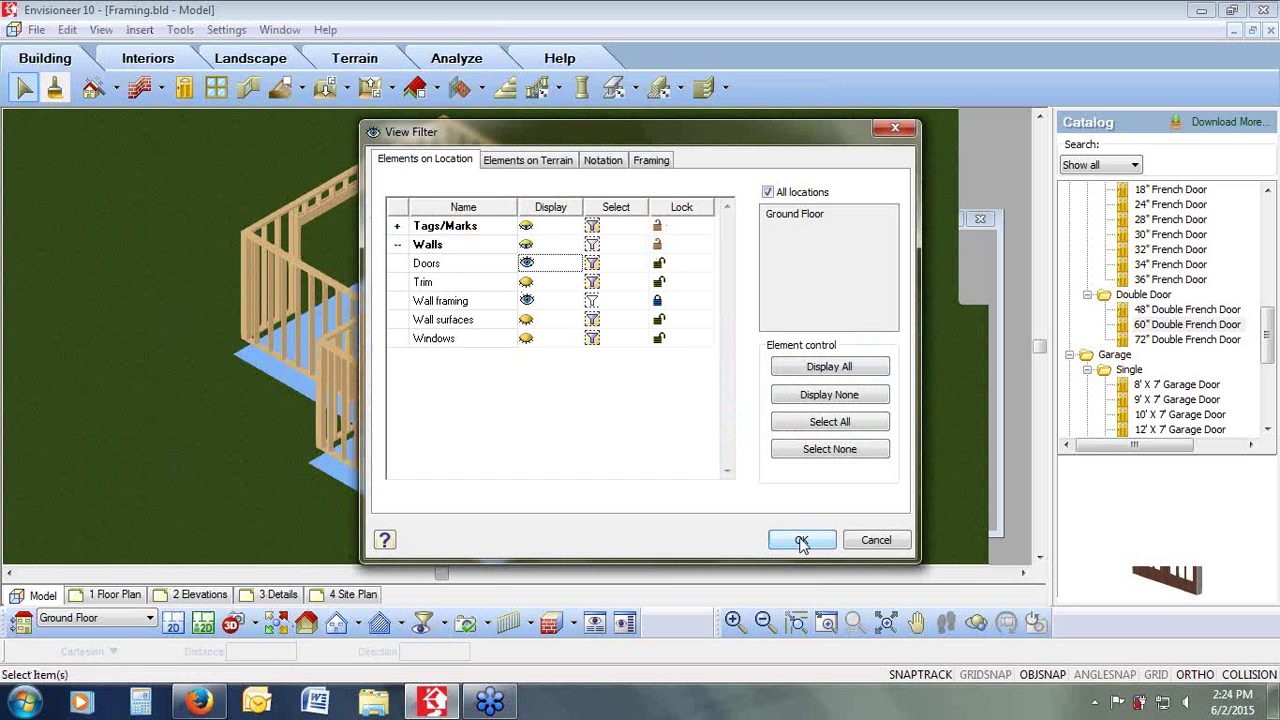
{"action": "left_click", "coordinate": [801, 540]}
Step: Replace the 9' X 7' garage door with the 17'-0" X 7'-0" Fold-Up Doors
{"action": "left_click", "coordinate": [352, 235]}
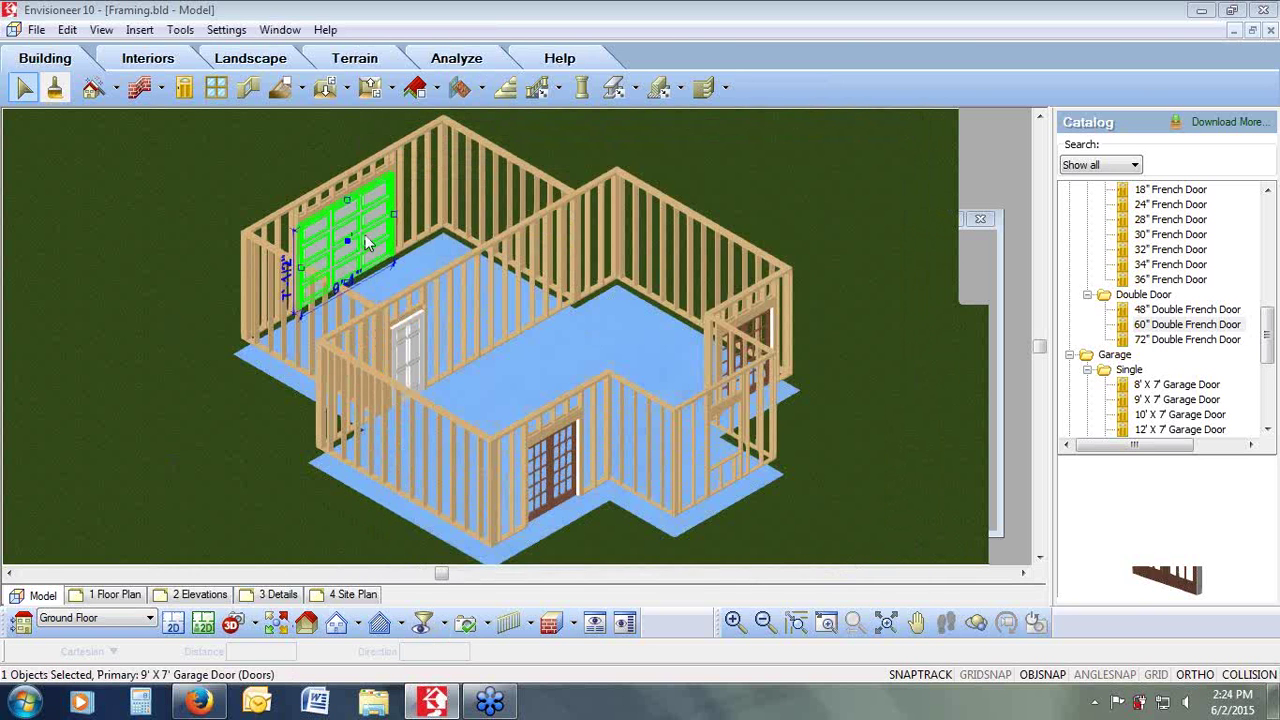
{"action": "right_click", "coordinate": [374, 240]}
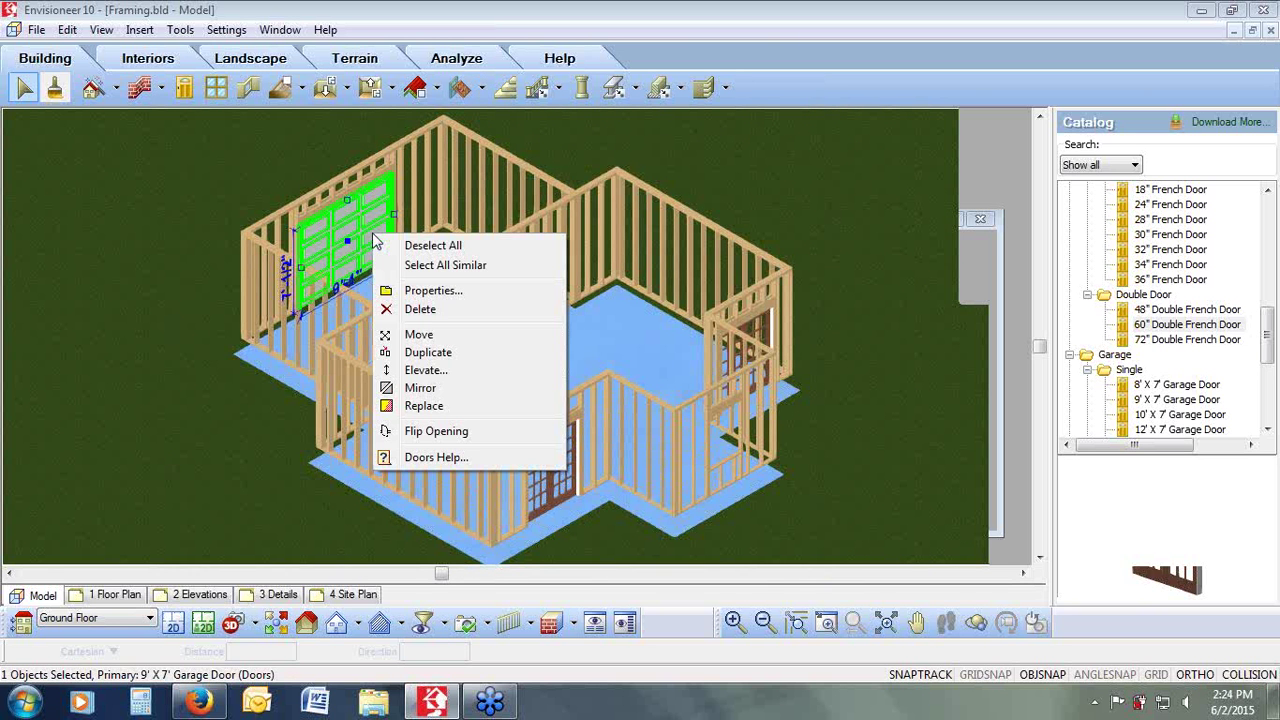
{"action": "left_click", "coordinate": [426, 406]}
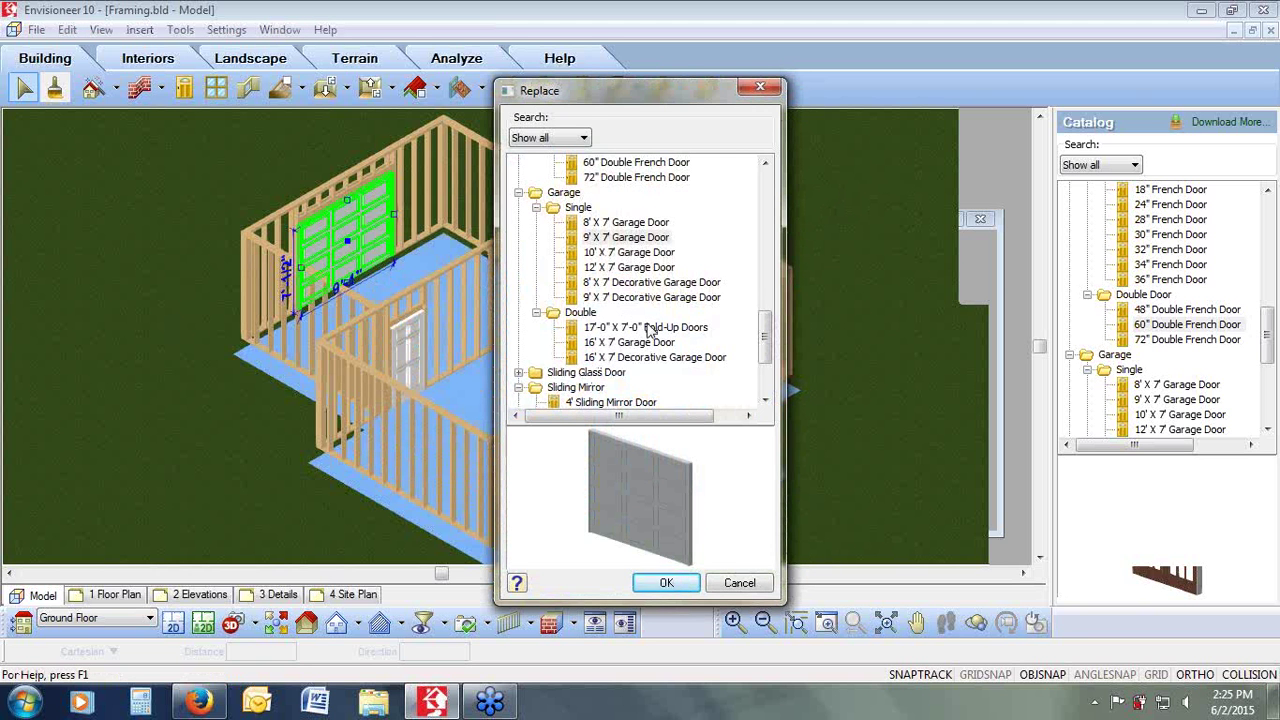
{"action": "left_click", "coordinate": [614, 328]}
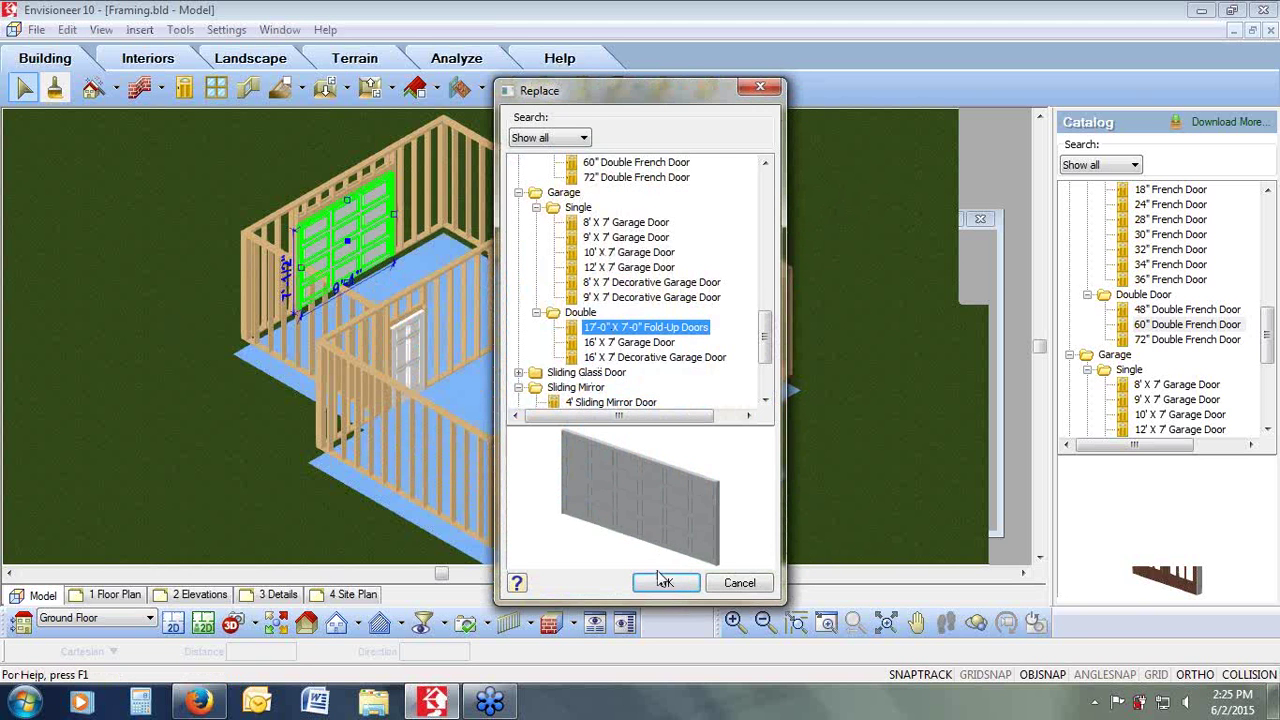
{"action": "left_click", "coordinate": [666, 583]}
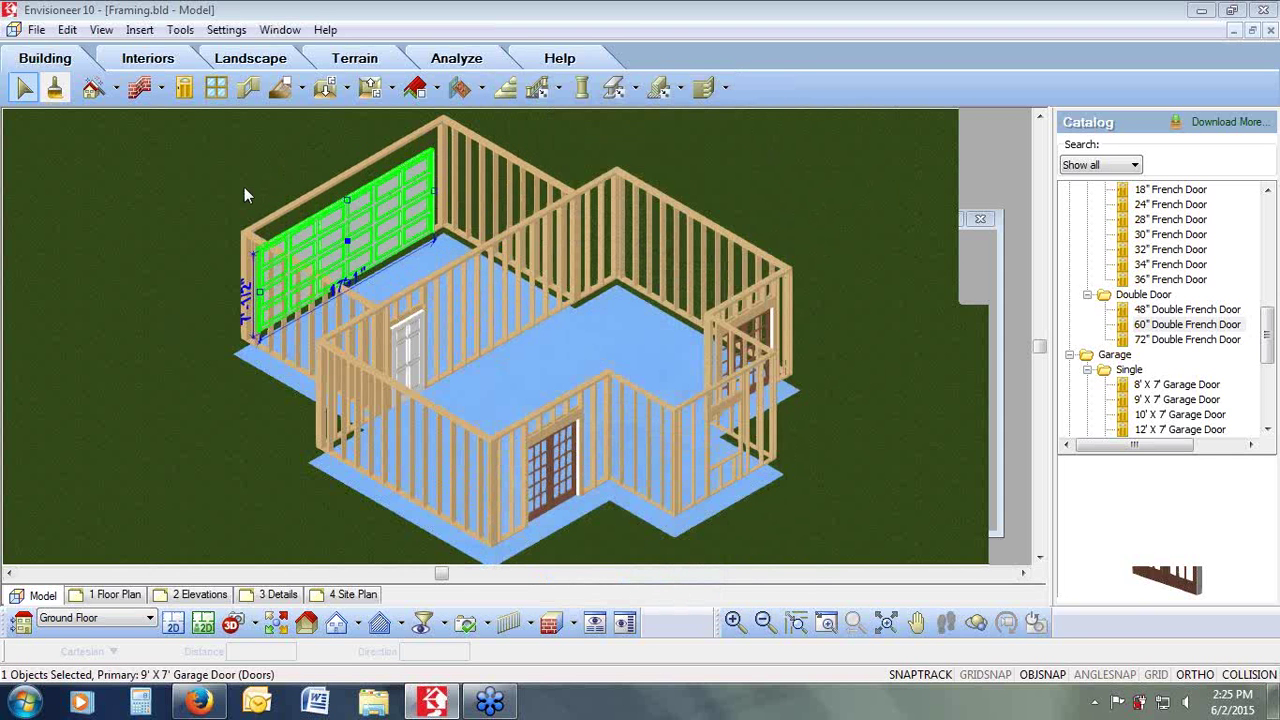
Step: Review the spans and head sill configurations in the Ground Floor's General 2 Ply Span Table, and cancel out without changes
{"action": "left_click", "coordinate": [226, 30]}
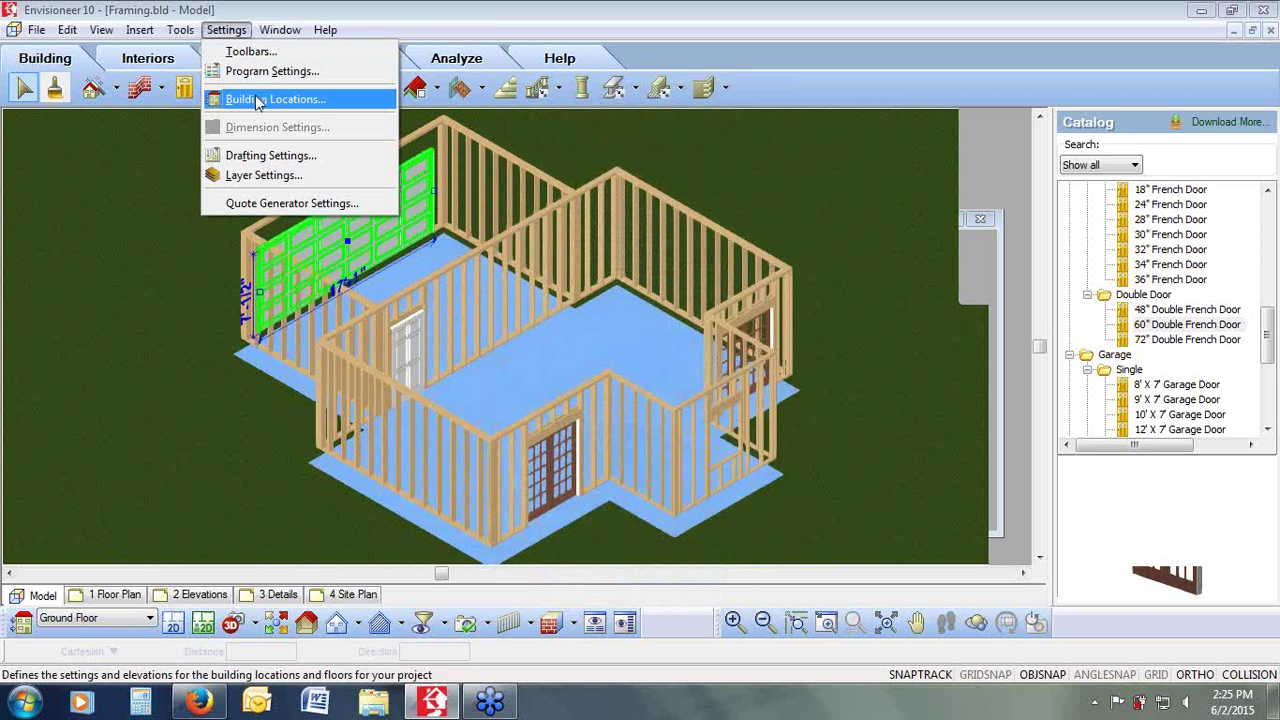
{"action": "left_click", "coordinate": [258, 100]}
{"action": "left_click", "coordinate": [835, 248]}
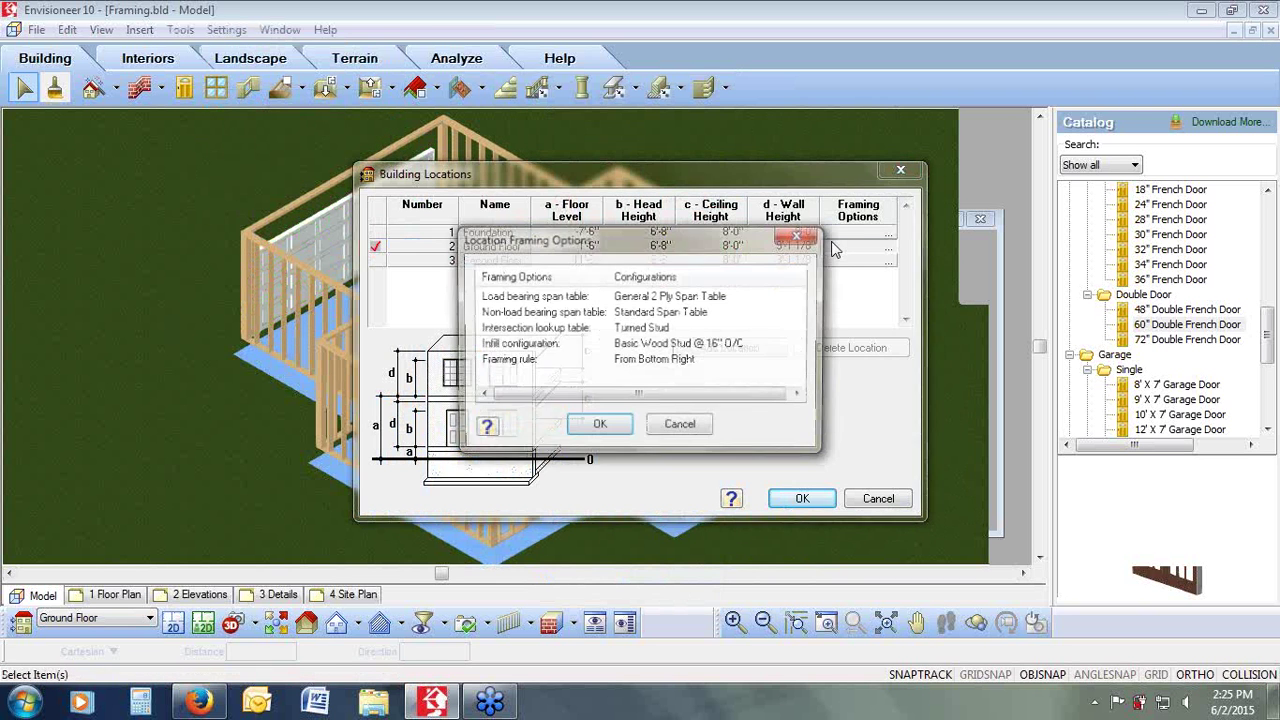
{"action": "left_click", "coordinate": [678, 296]}
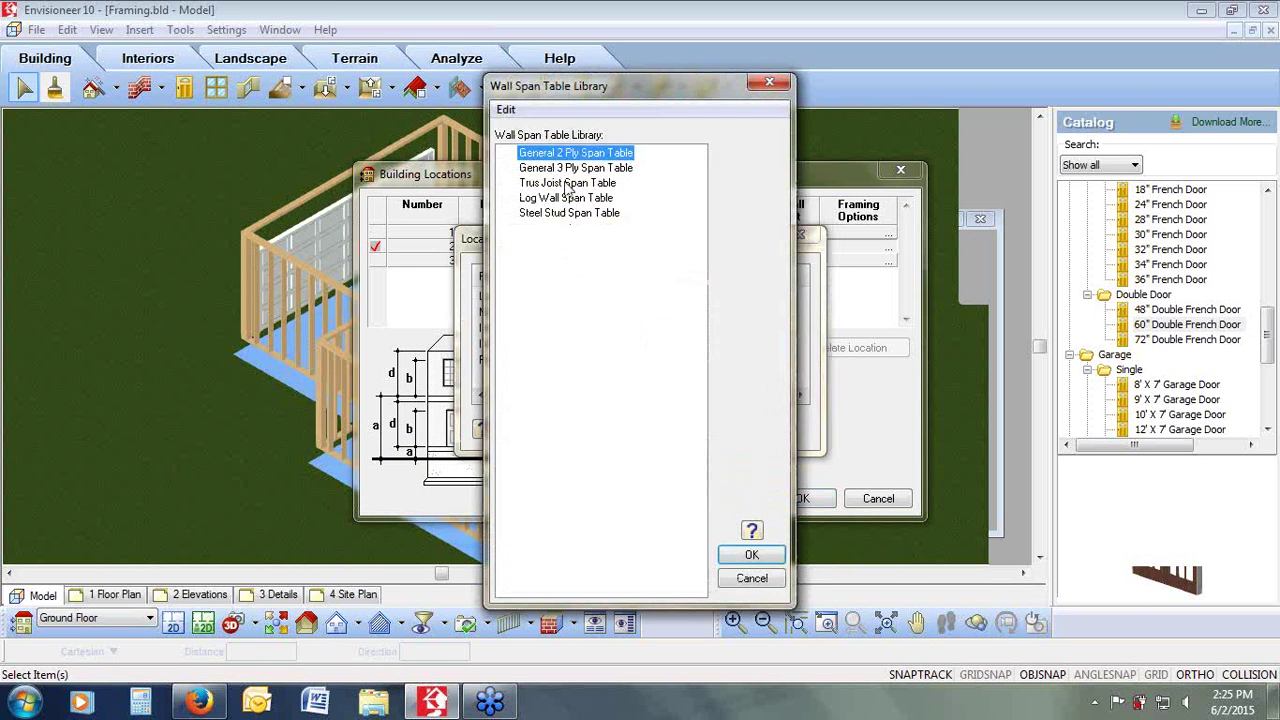
{"action": "double_click", "coordinate": [566, 156]}
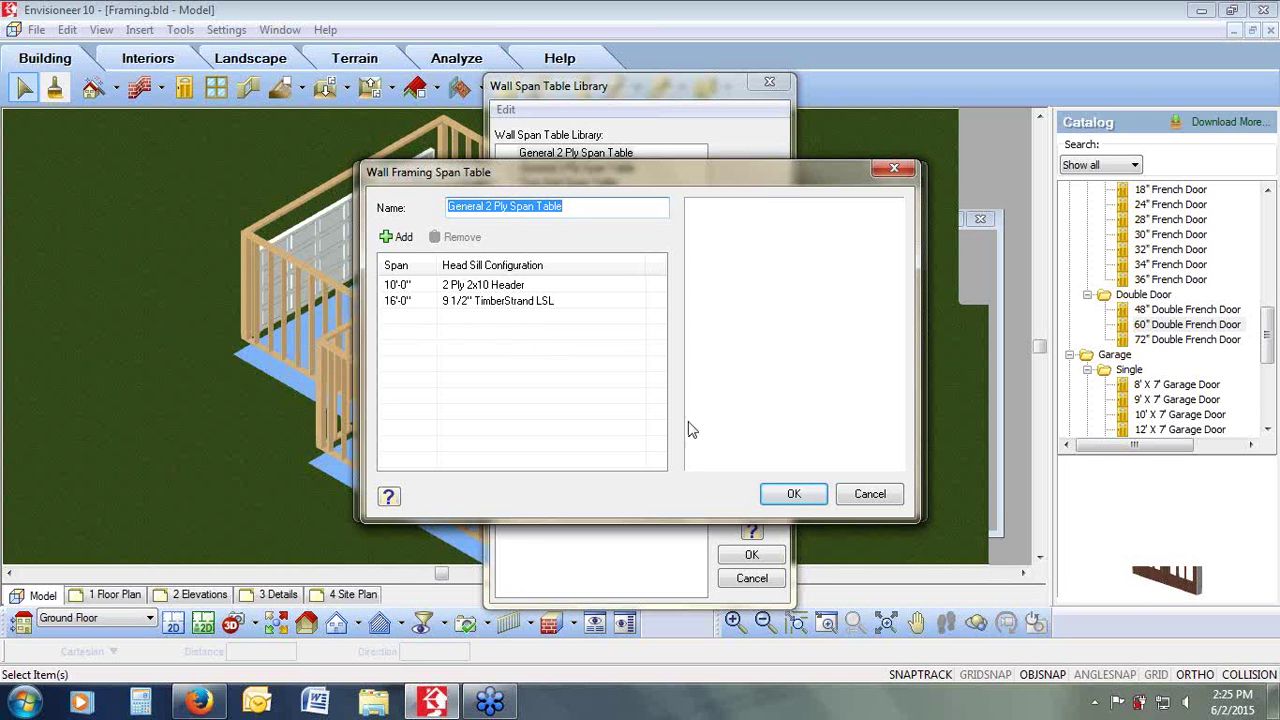
{"action": "left_click", "coordinate": [868, 494]}
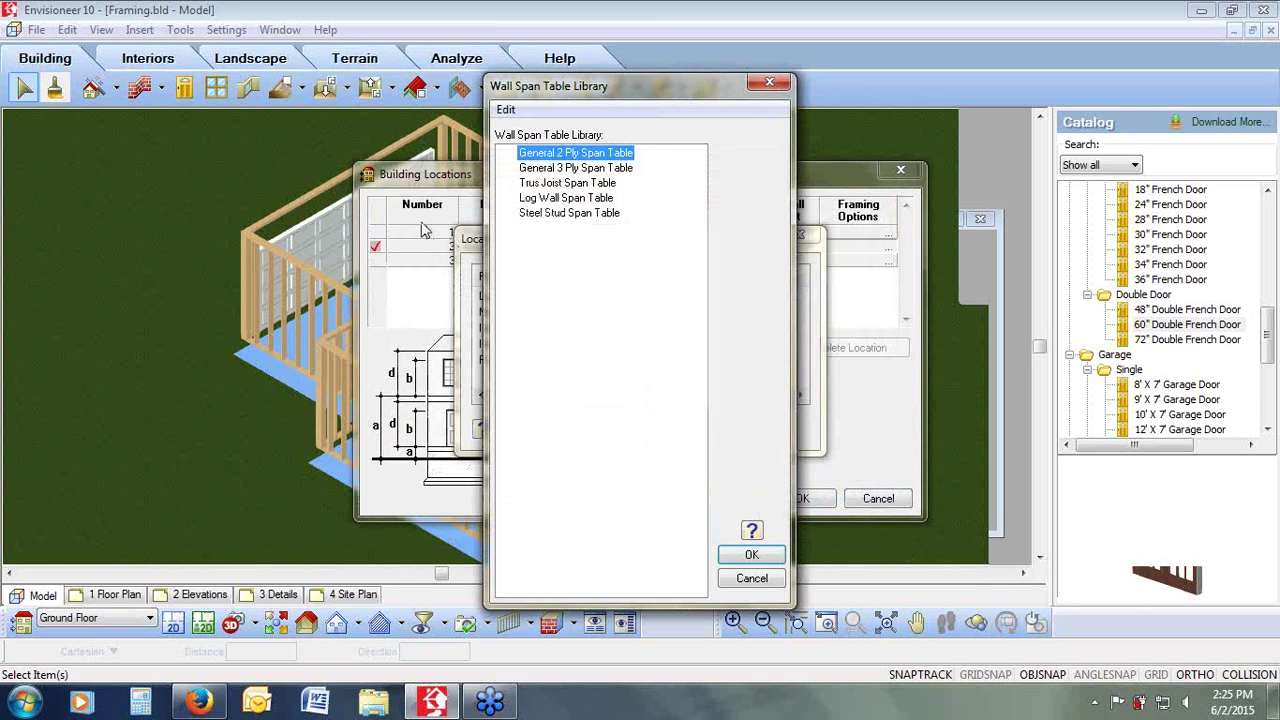
{"action": "left_click", "coordinate": [752, 578]}
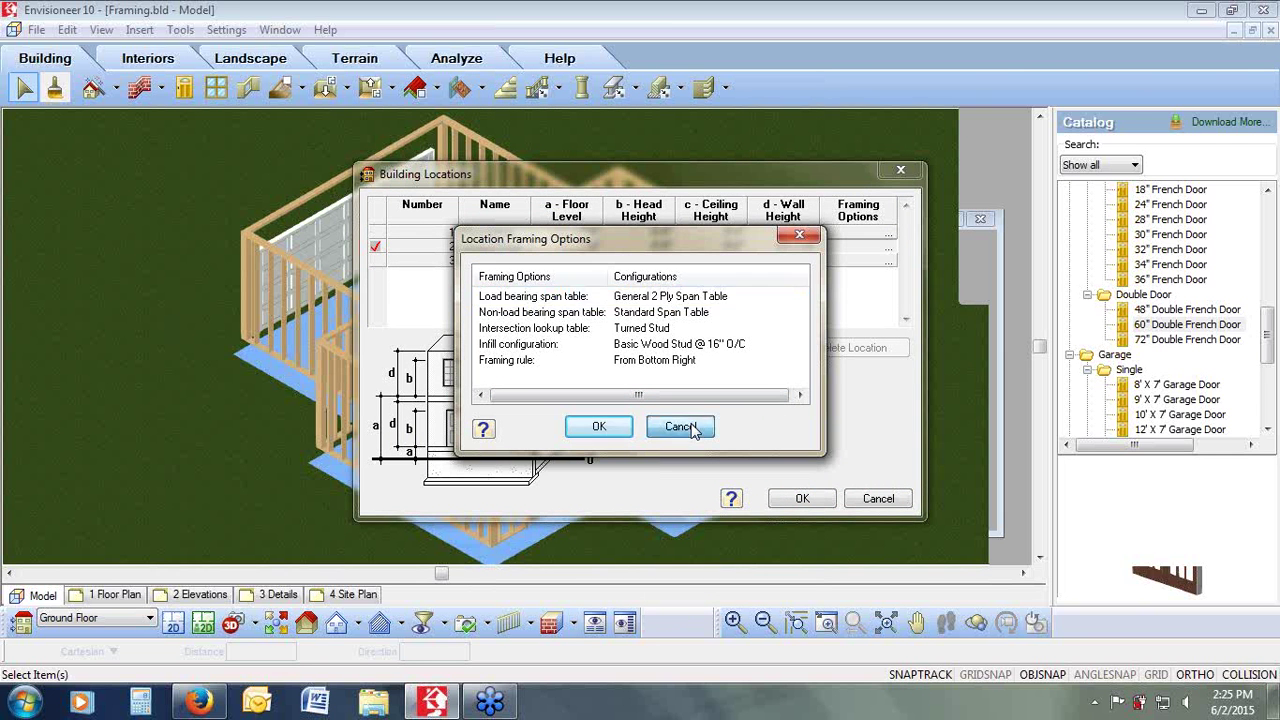
{"action": "left_click", "coordinate": [680, 427]}
{"action": "left_click", "coordinate": [876, 498]}
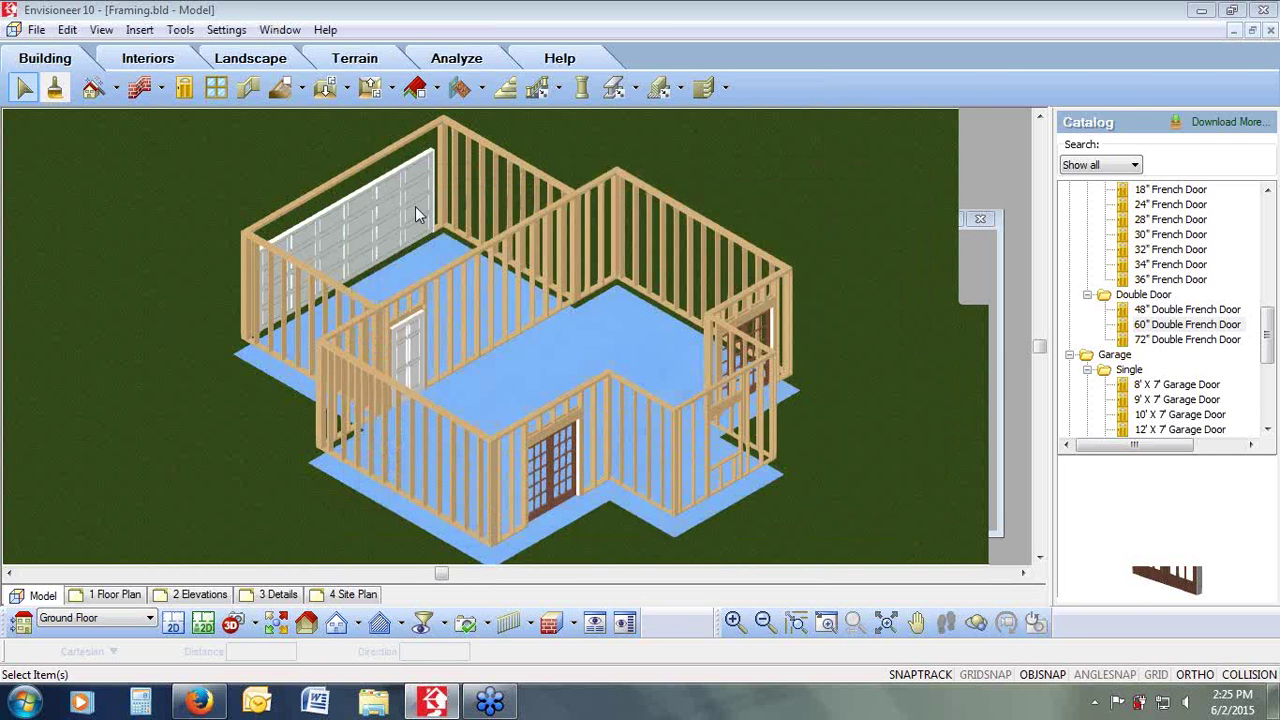
Step: Replace the 17'-0" X 7'-0" Fold-Up Doors with the 12' X 7' Garage Door
{"action": "left_click", "coordinate": [337, 239]}
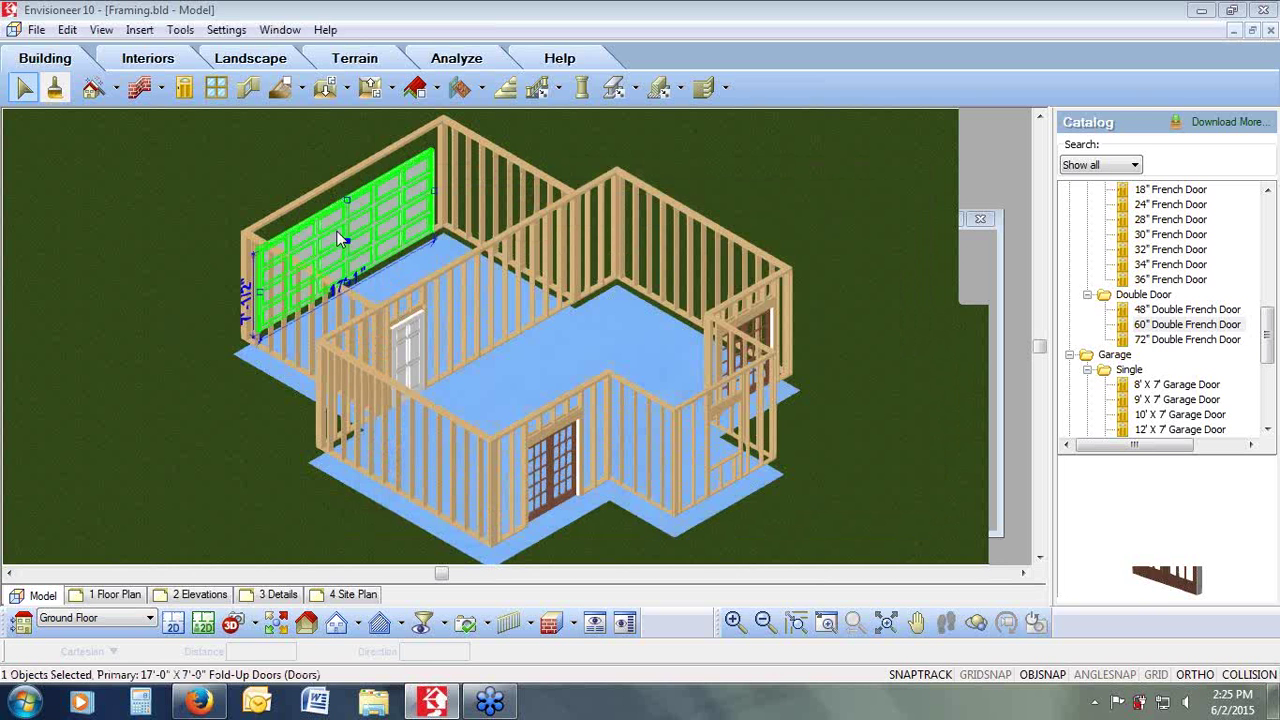
{"action": "right_click", "coordinate": [338, 239]}
{"action": "left_click", "coordinate": [392, 404]}
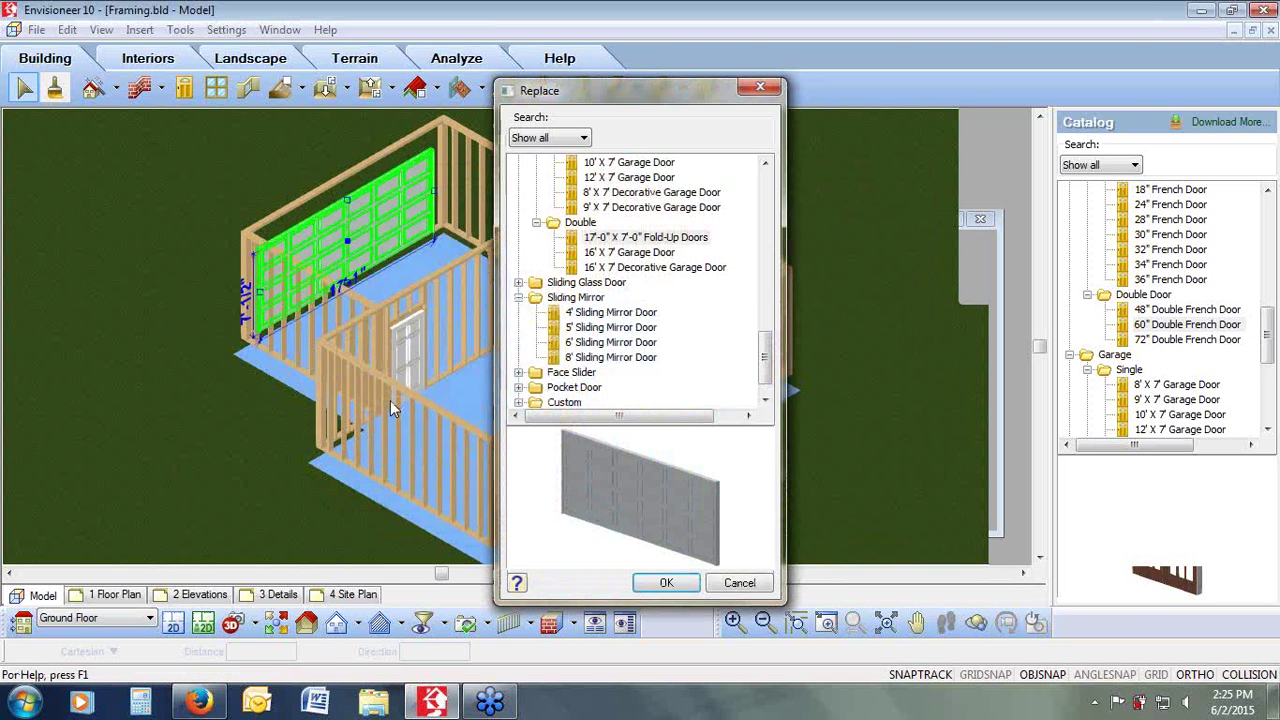
{"action": "left_click", "coordinate": [638, 178]}
{"action": "left_click", "coordinate": [665, 583]}
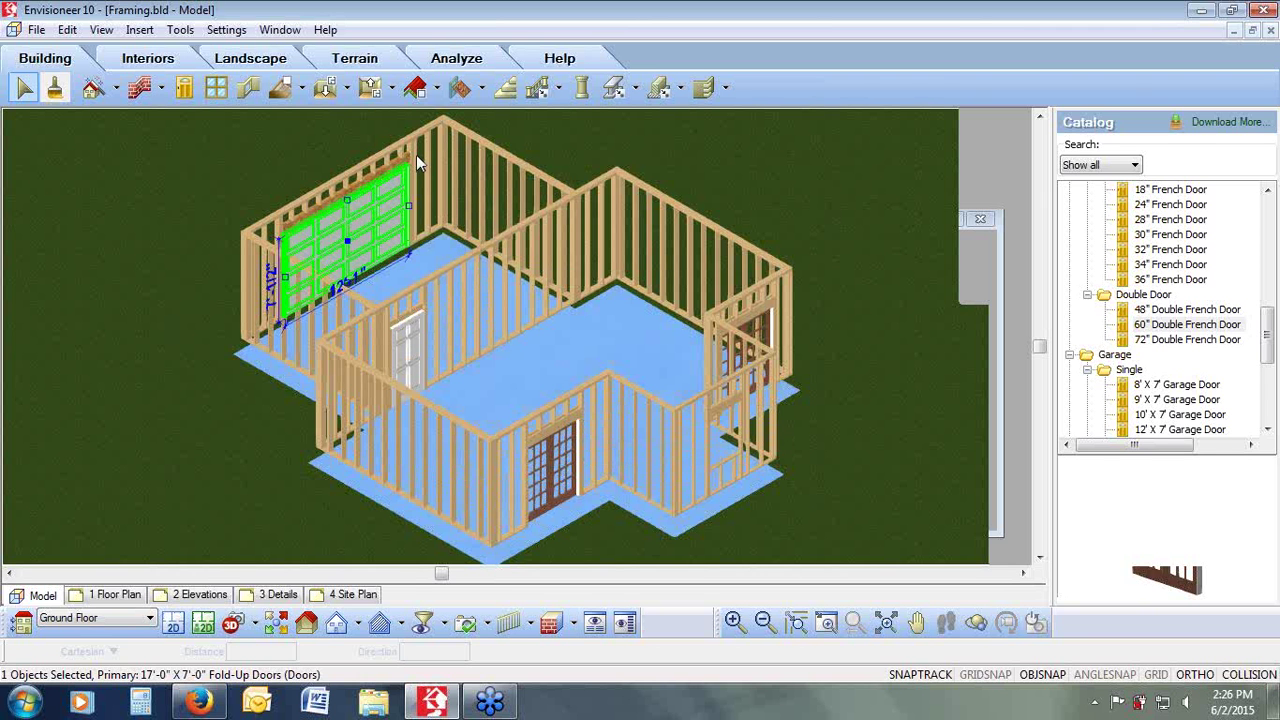
Step: Turn on framing mode to show the model's wall infill and head sill jamb elements
{"action": "left_click", "coordinate": [826, 622]}
{"action": "left_click_drag", "start_coordinate": [612, 224], "coordinate": [399, 467]}
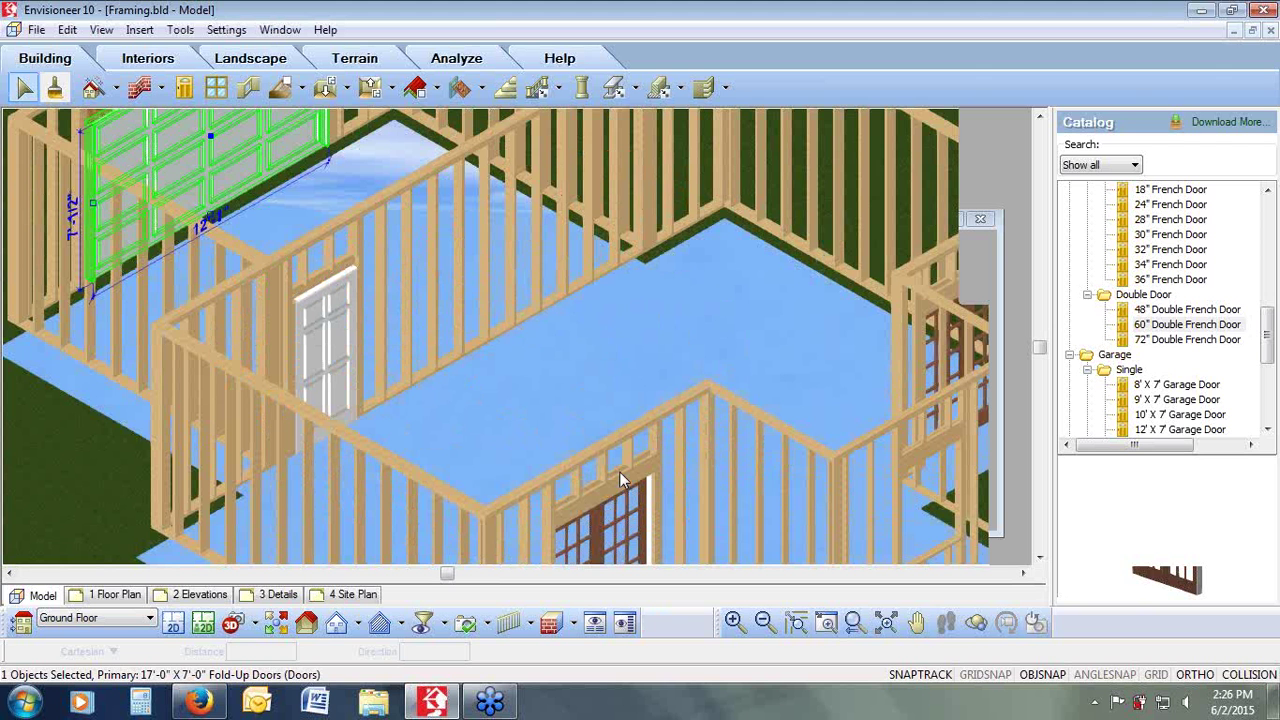
{"action": "left_click", "coordinate": [101, 30]}
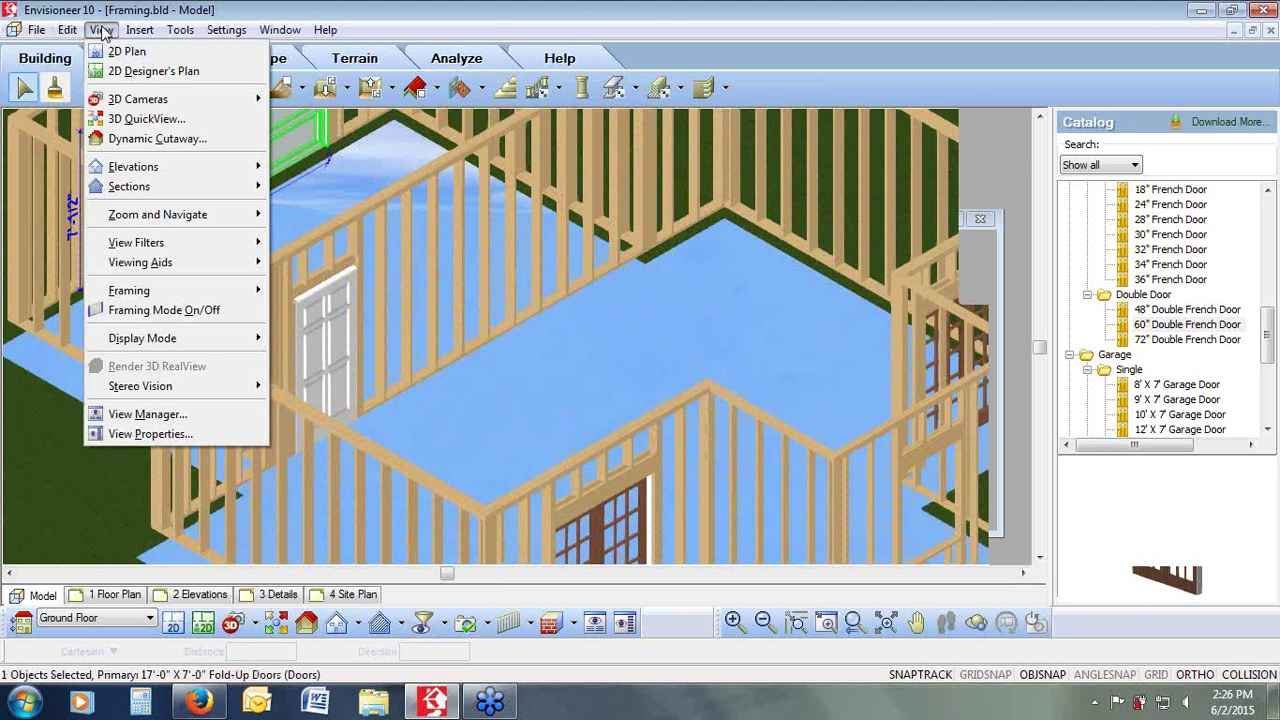
{"action": "left_click", "coordinate": [164, 318]}
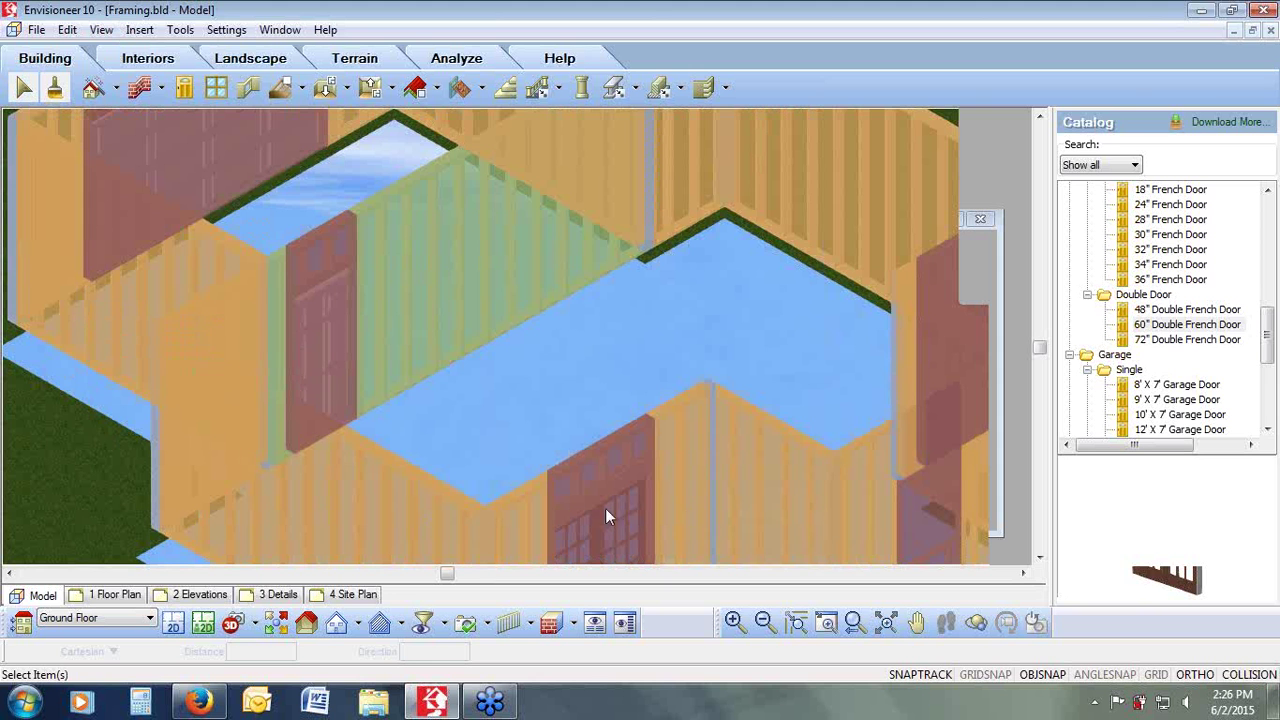
{"action": "left_click", "coordinate": [852, 622]}
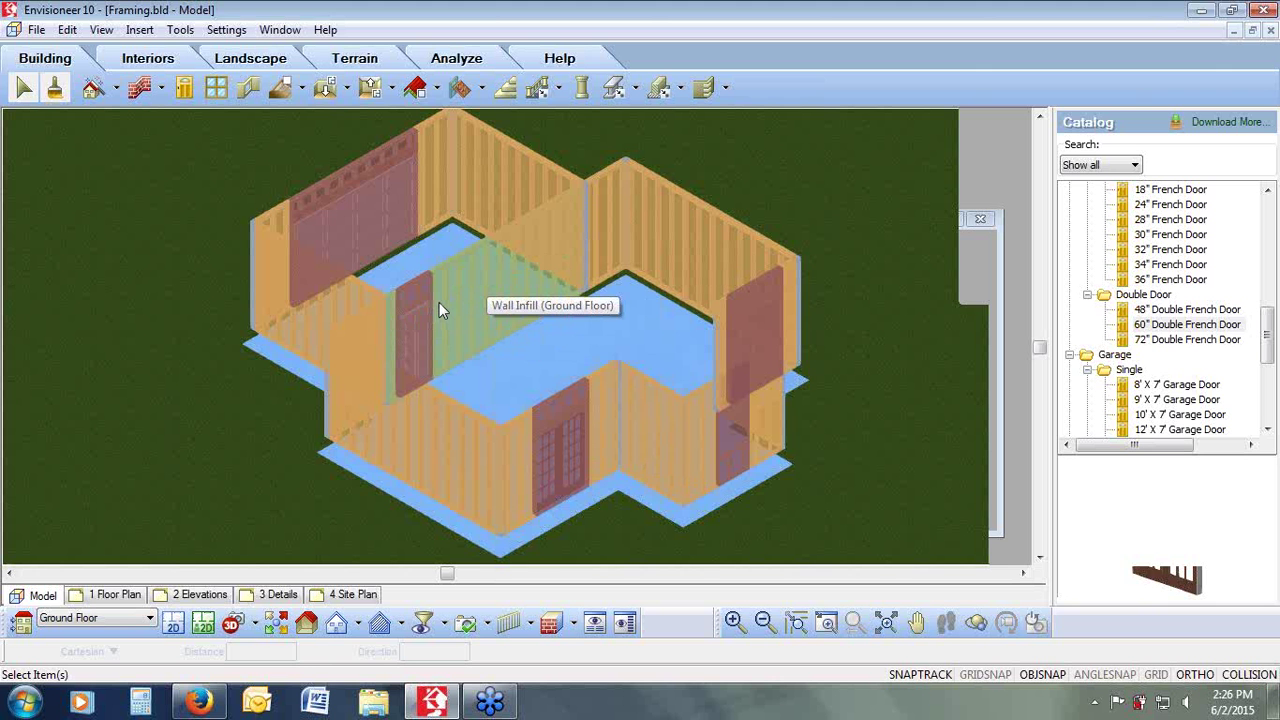
Step: Review the Ground Floor's location framing options, including the non-load bearing span table, and cancel out of the building locations
{"action": "left_click", "coordinate": [226, 30]}
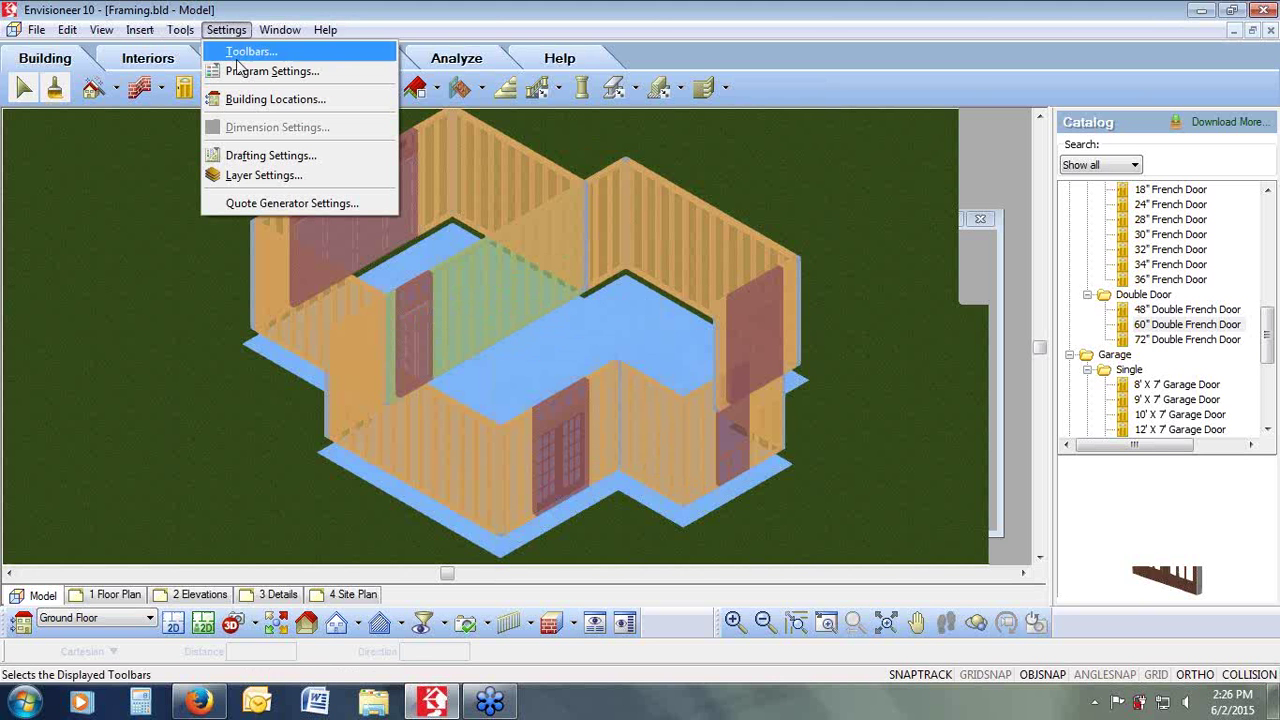
{"action": "left_click", "coordinate": [248, 99]}
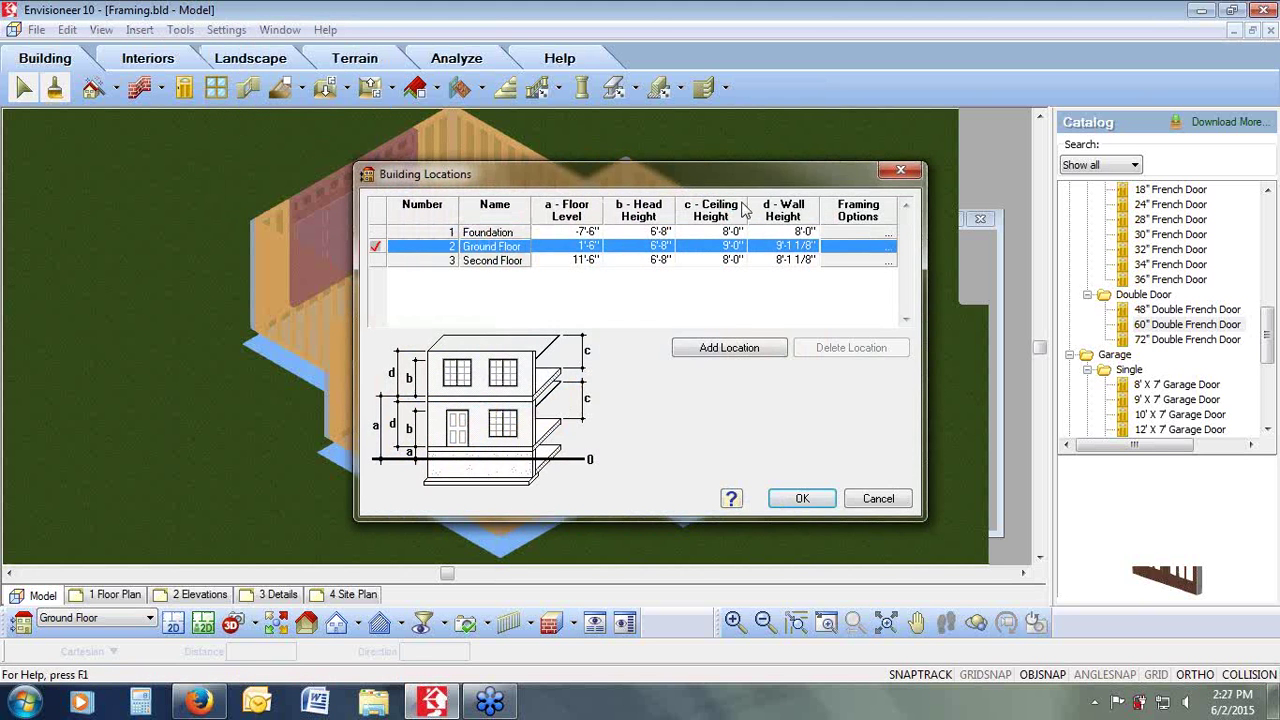
{"action": "left_click", "coordinate": [886, 247]}
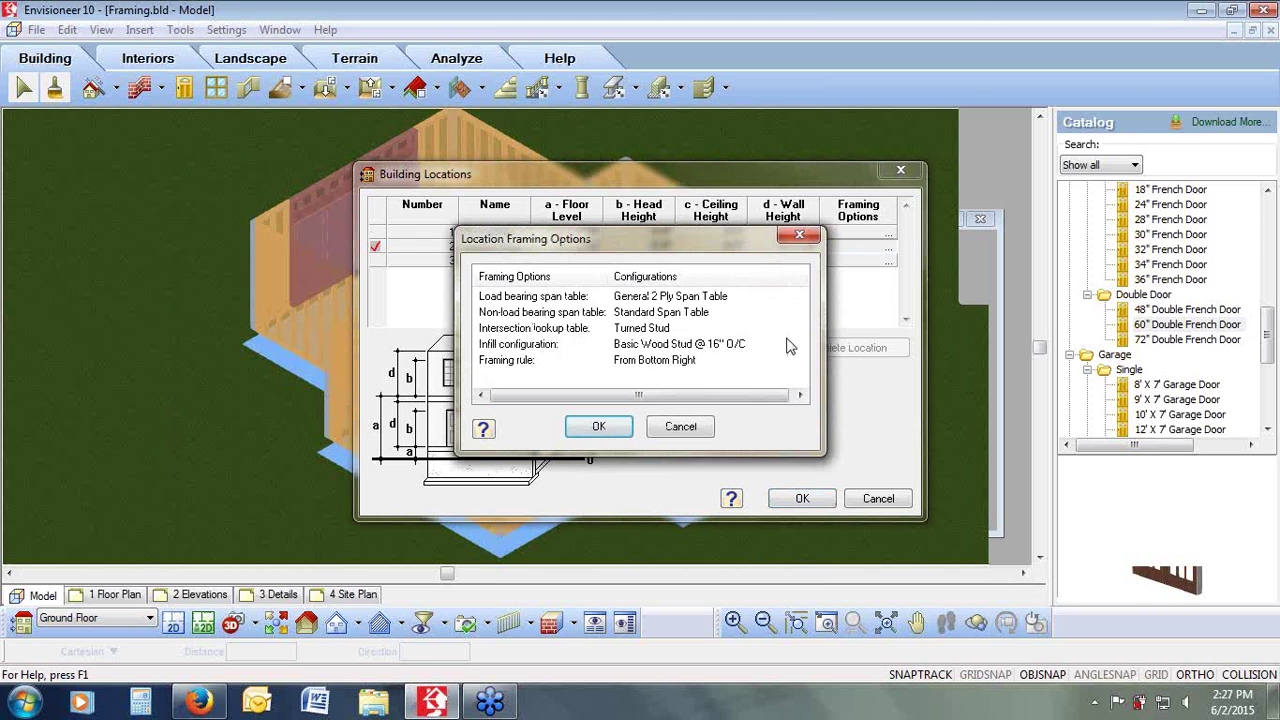
{"action": "left_click", "coordinate": [536, 316]}
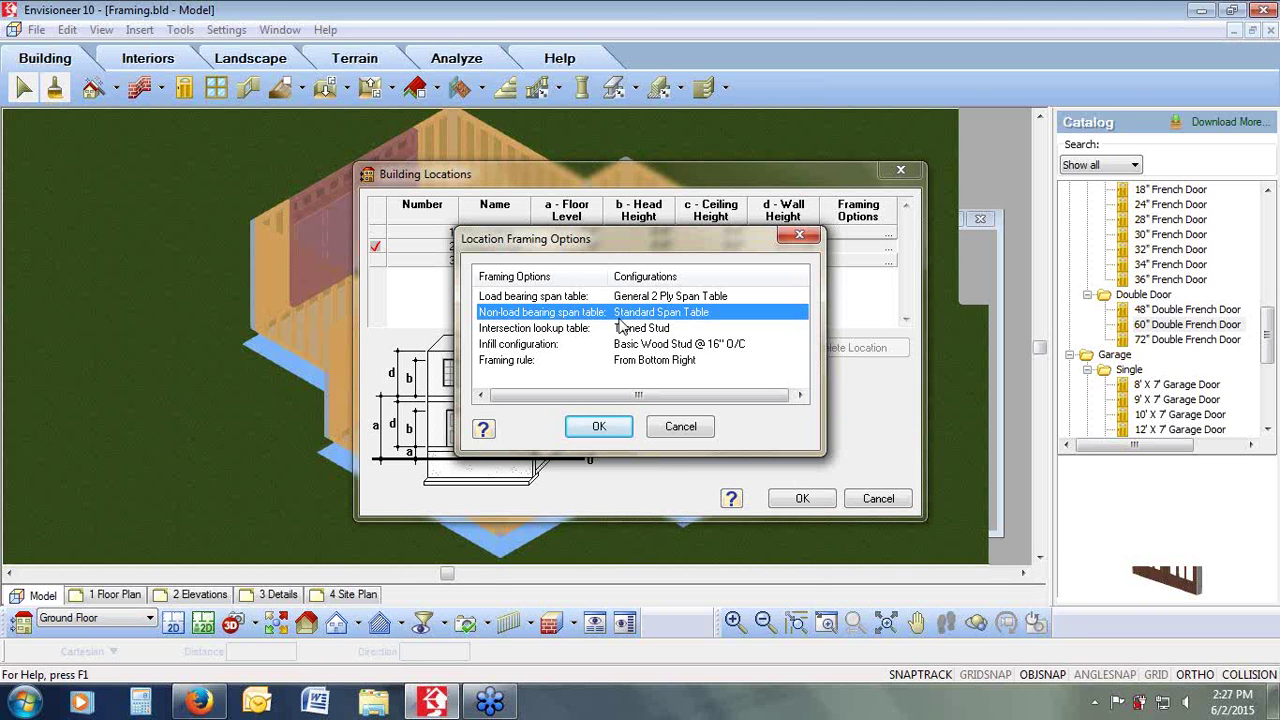
{"action": "left_click", "coordinate": [688, 429]}
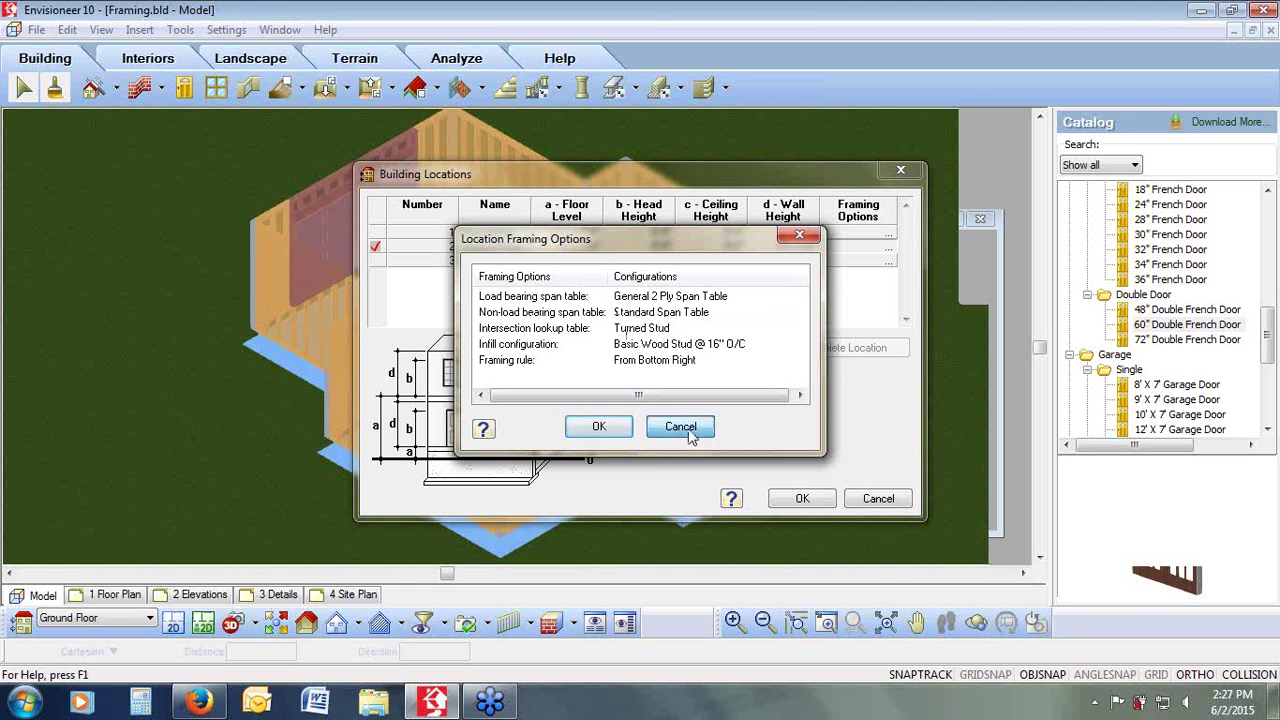
{"action": "left_click", "coordinate": [877, 498]}
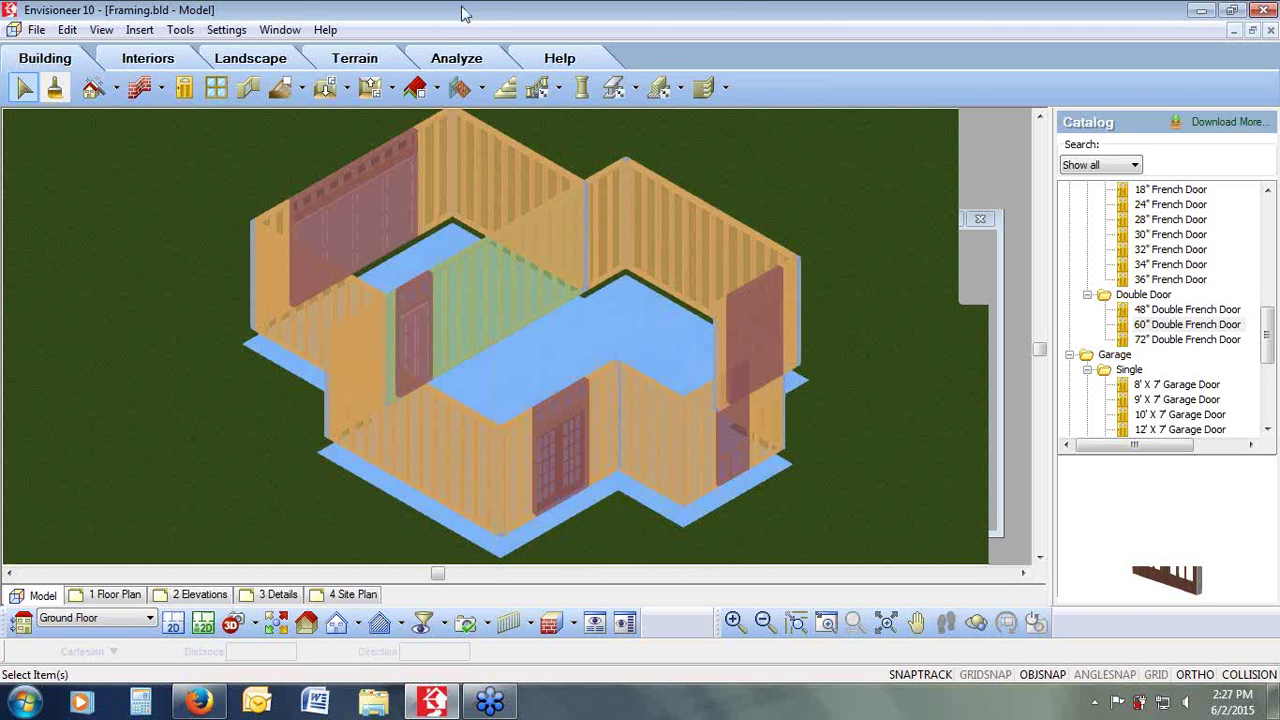
Step: Select the wall infills of the garage door wall and the two adjoining garage walls together, and open their infill properties
{"action": "left_click", "coordinate": [431, 158]}
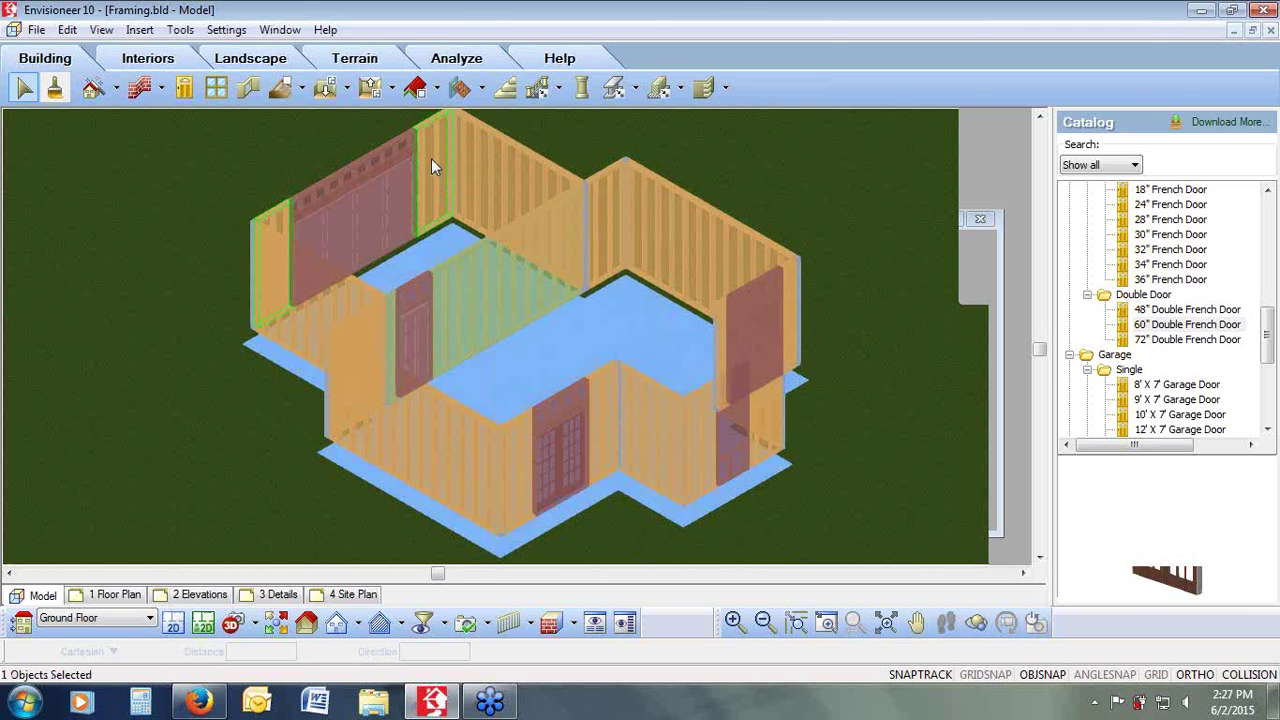
{"action": "left_click", "coordinate": [497, 163], "text": "shift"}
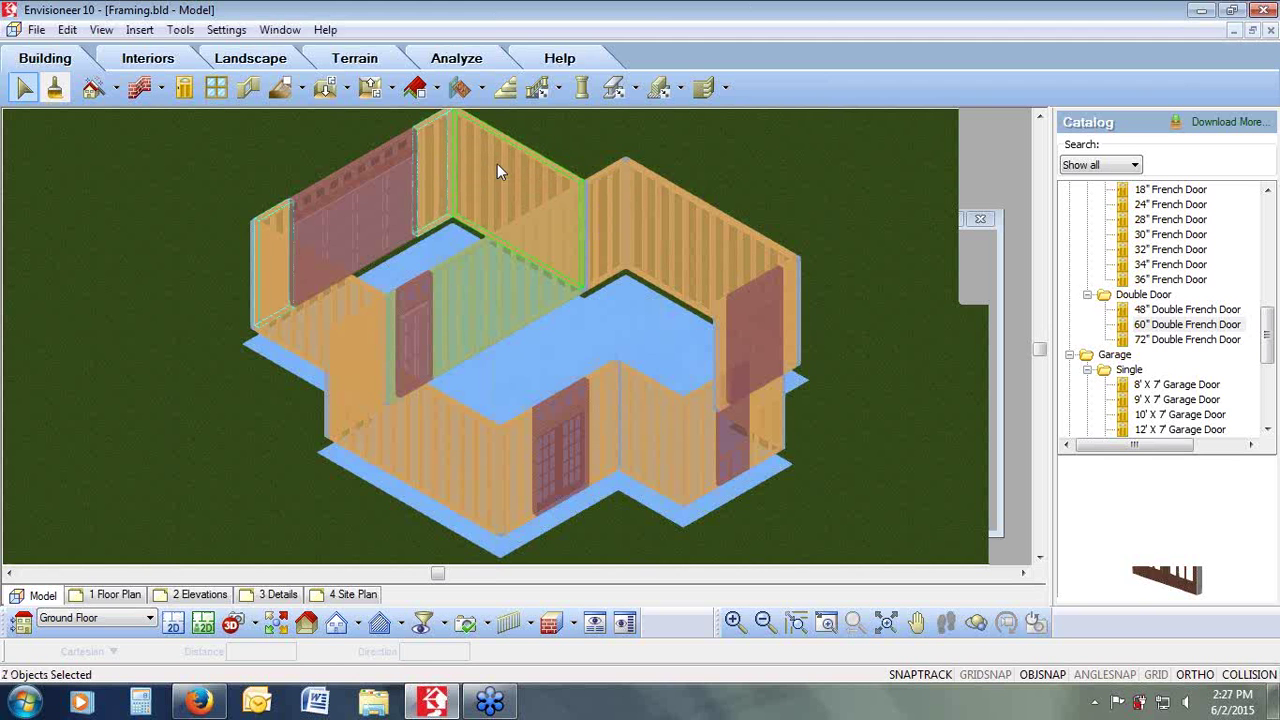
{"action": "left_click", "coordinate": [315, 293], "text": "shift"}
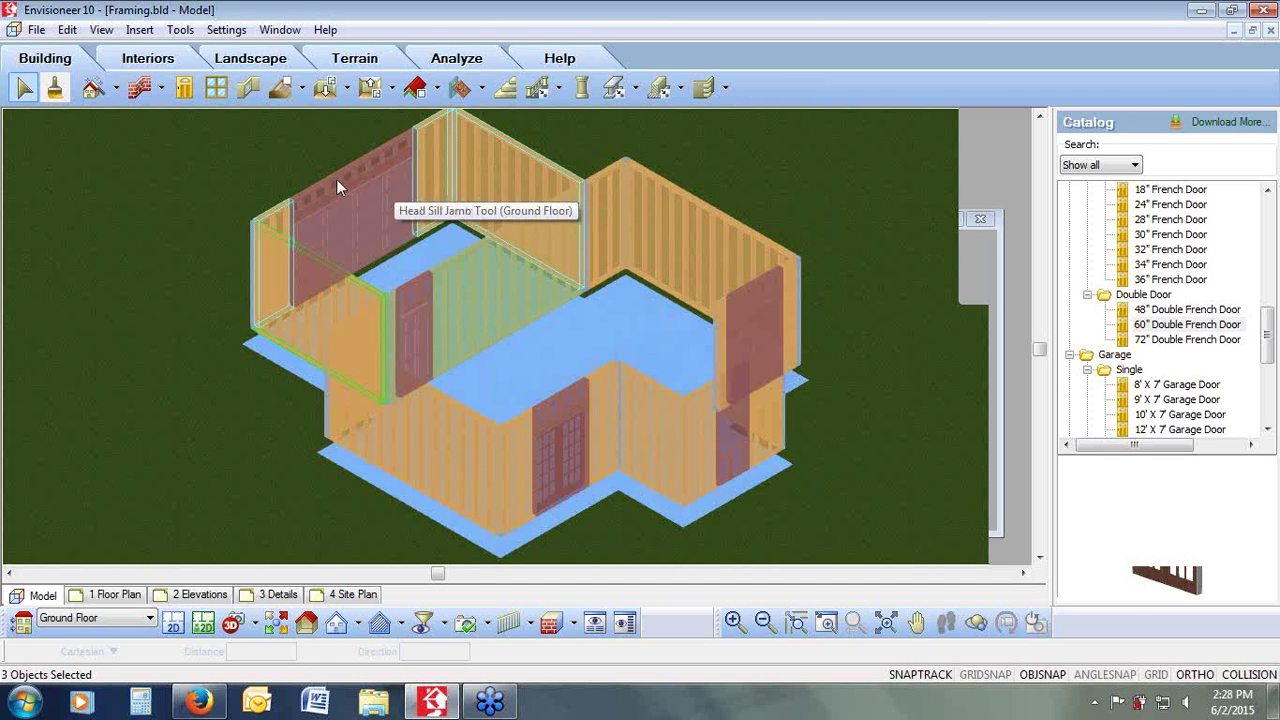
{"action": "right_click", "coordinate": [464, 167]}
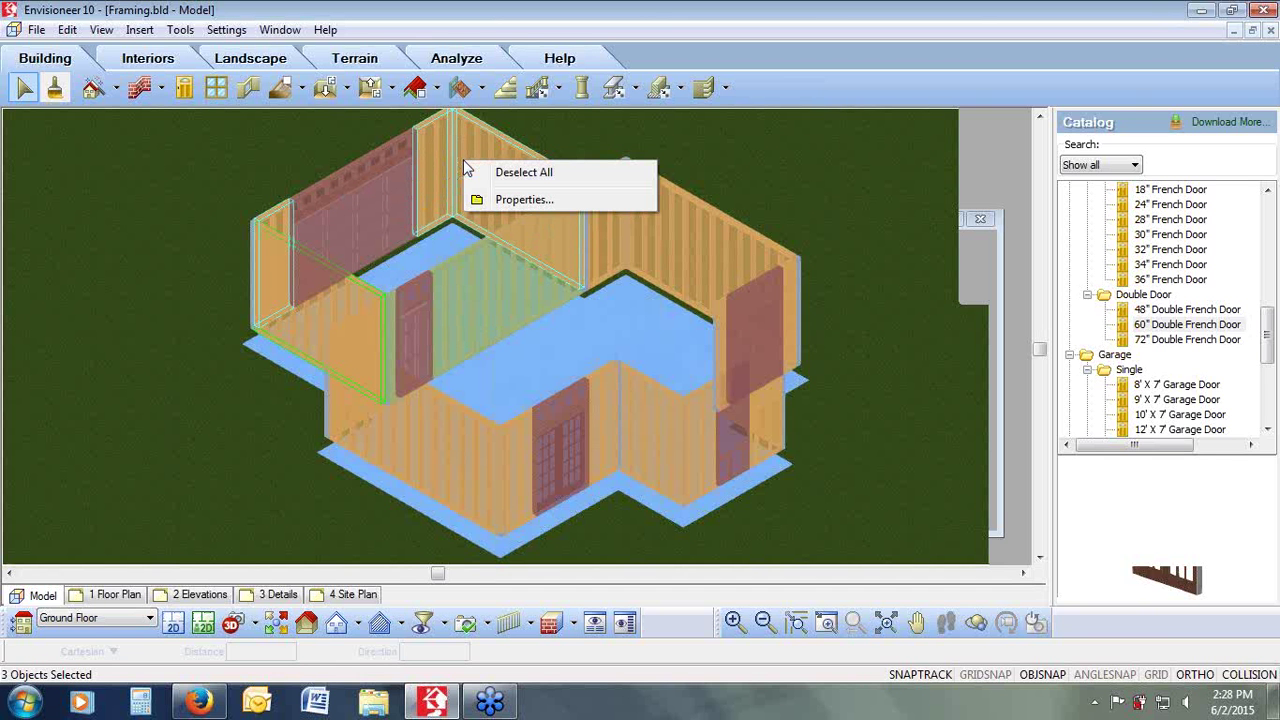
{"action": "left_click", "coordinate": [524, 200]}
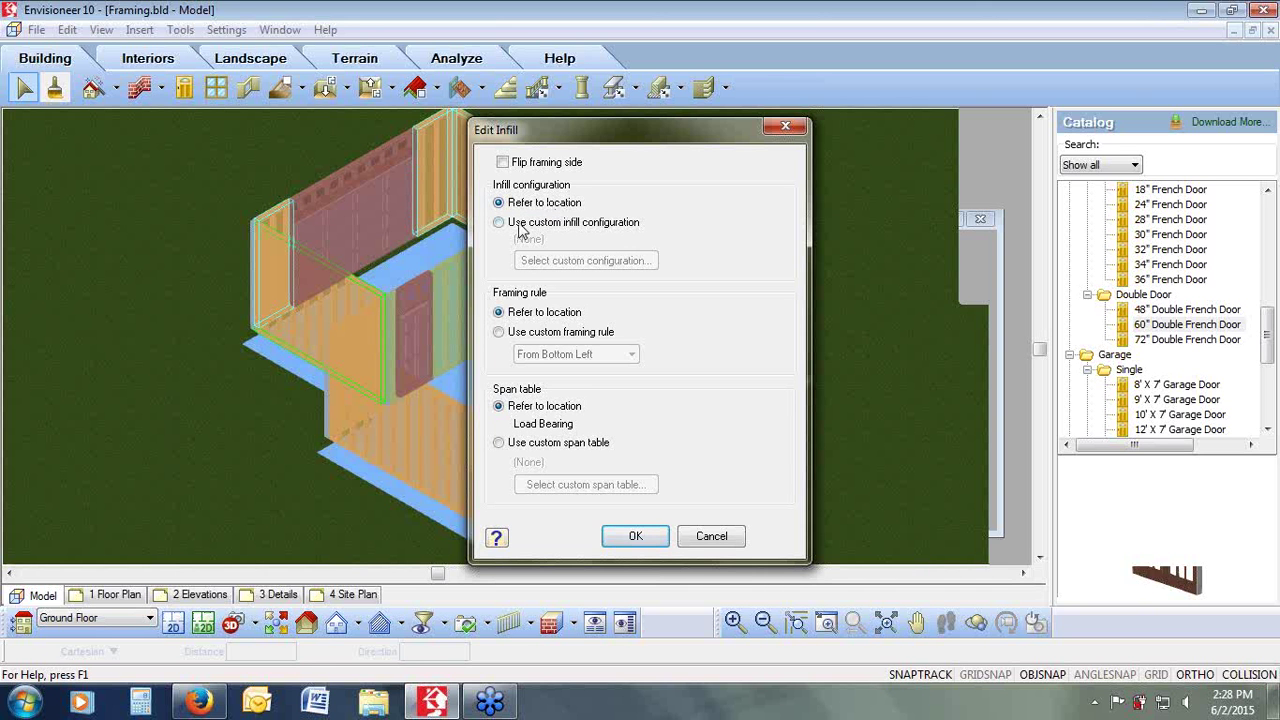
Step: Switch the selected infills to a custom infill configuration and choose 16'' O/C - Dbl. Top Plate - Blocked - 2x6 from the library
{"action": "left_click", "coordinate": [560, 223]}
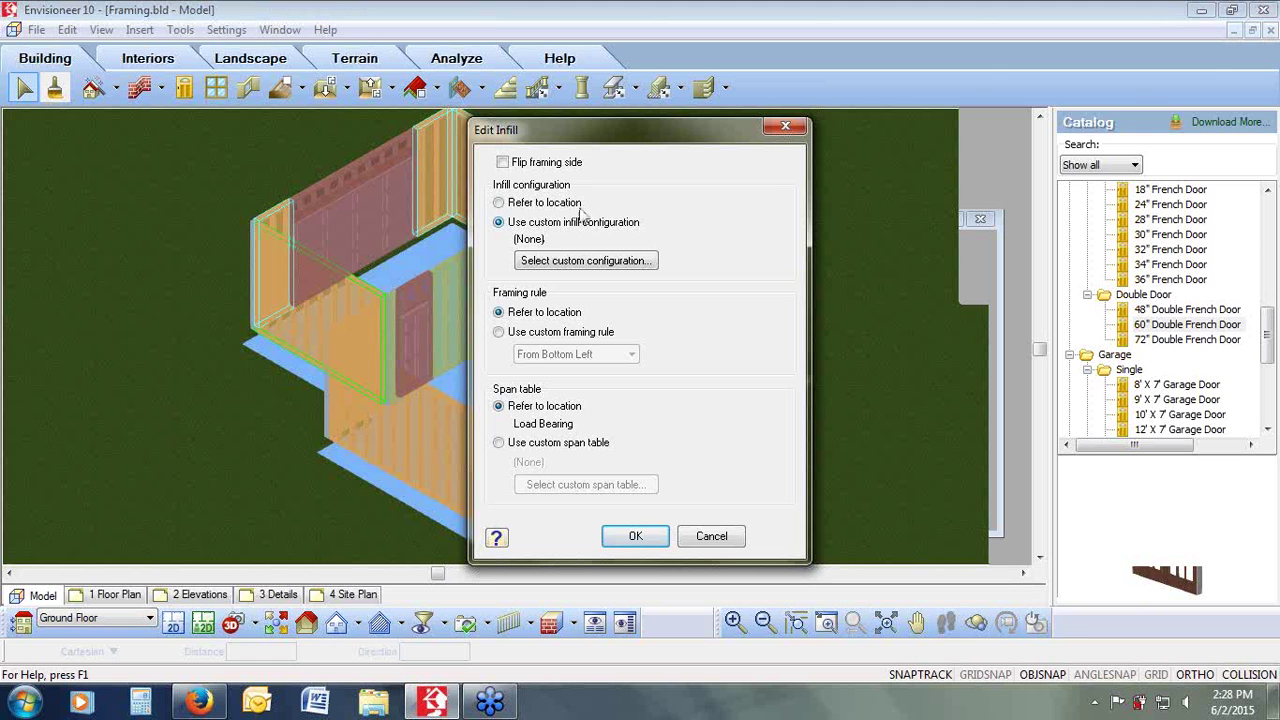
{"action": "left_click", "coordinate": [600, 262]}
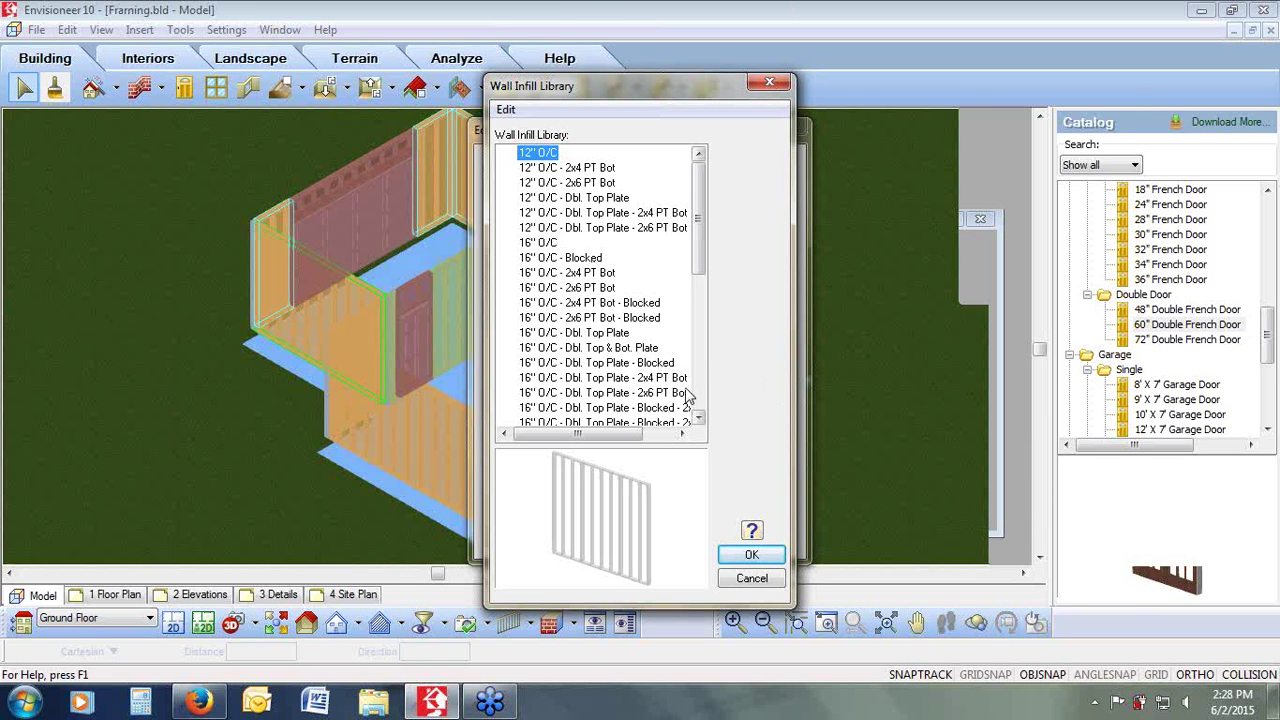
{"action": "left_click", "coordinate": [636, 393]}
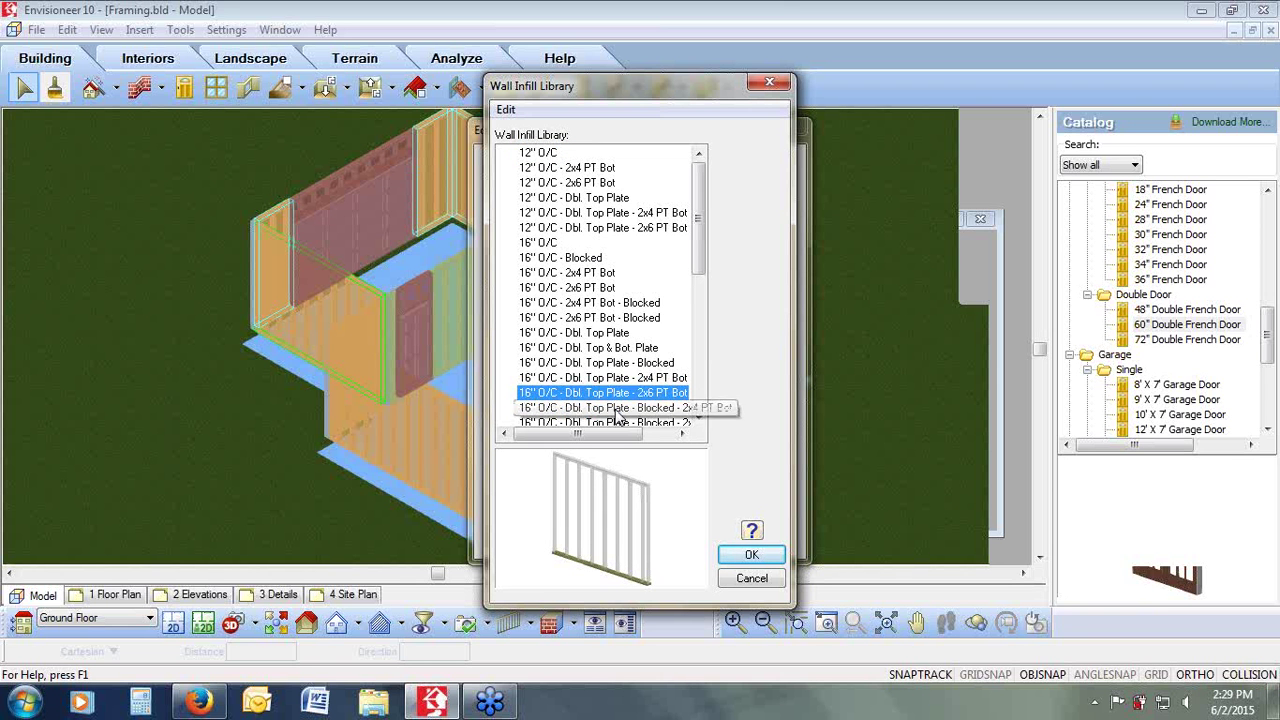
{"action": "mouse_move", "coordinate": [606, 436]}
{"action": "left_mouse_down"}
{"action": "mouse_move", "coordinate": [630, 437]}
{"action": "mouse_move", "coordinate": [614, 440]}
{"action": "left_mouse_up"}
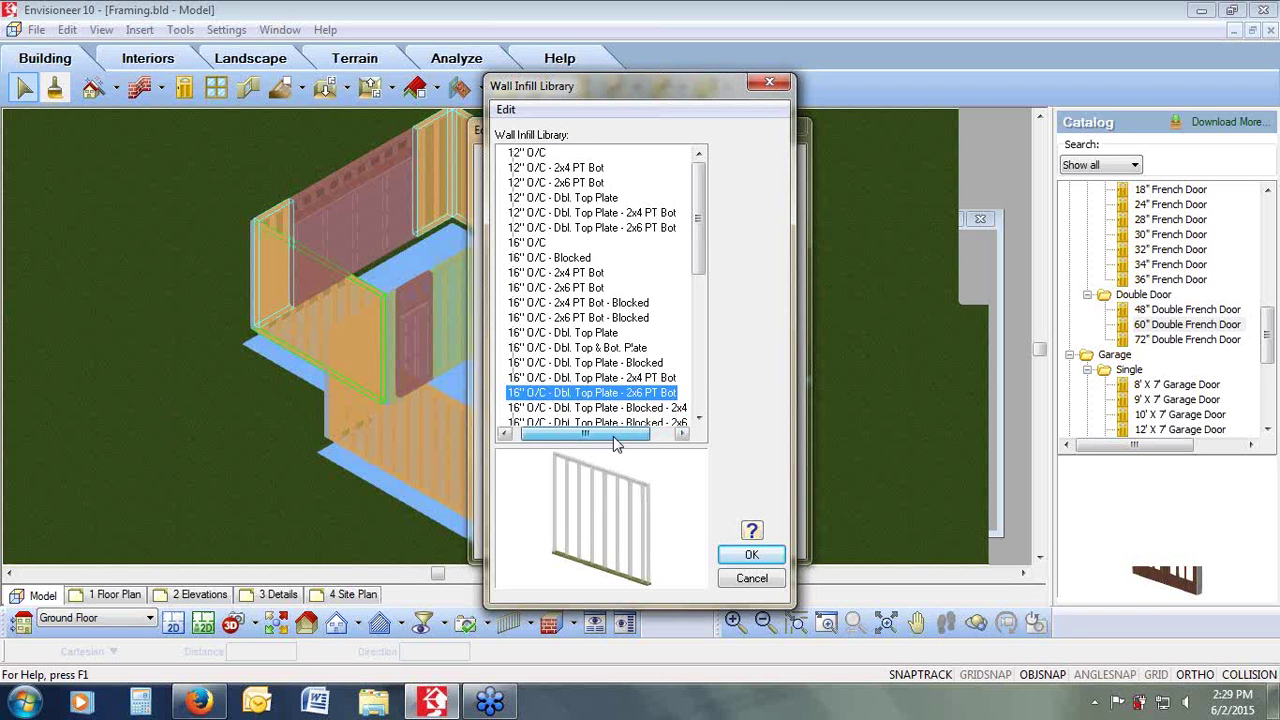
{"action": "left_click", "coordinate": [605, 423]}
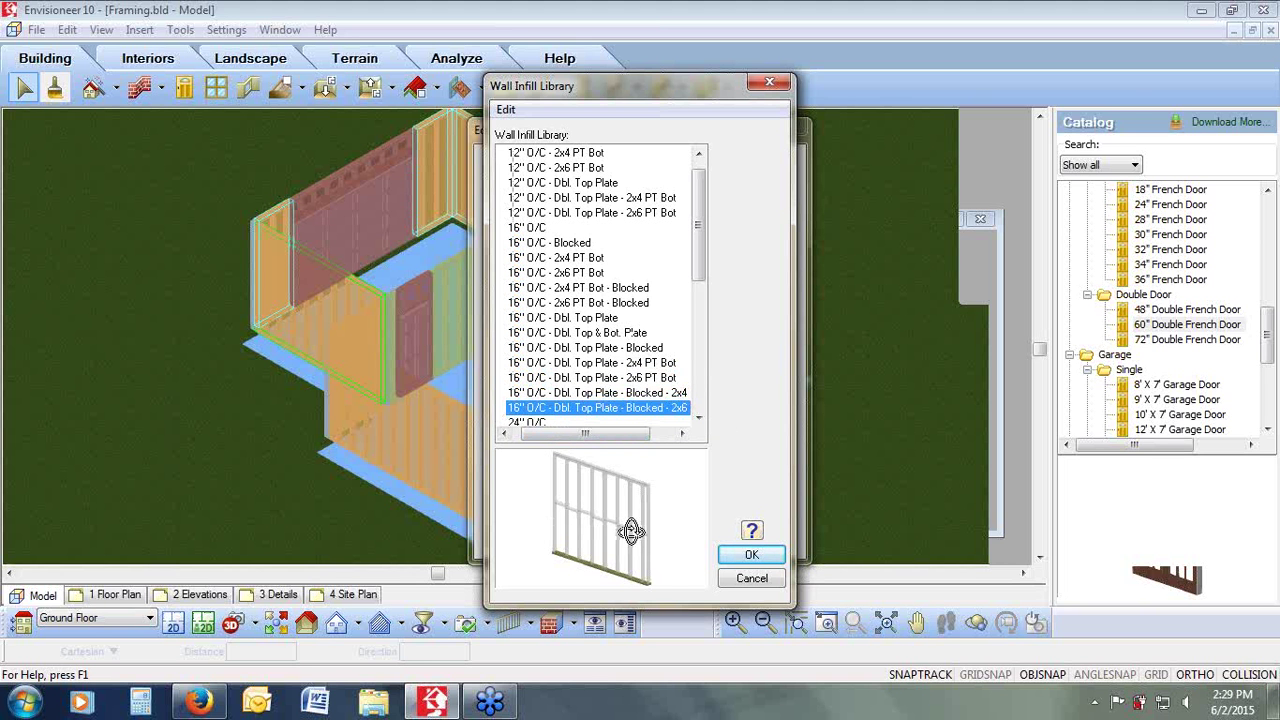
Step: Apply the custom infill configuration 16" O/C - Dbl. Top Plate - Blocked - 2x6 to the selected wall infills
{"action": "left_click_drag", "start_coordinate": [618, 534], "coordinate": [601, 530]}
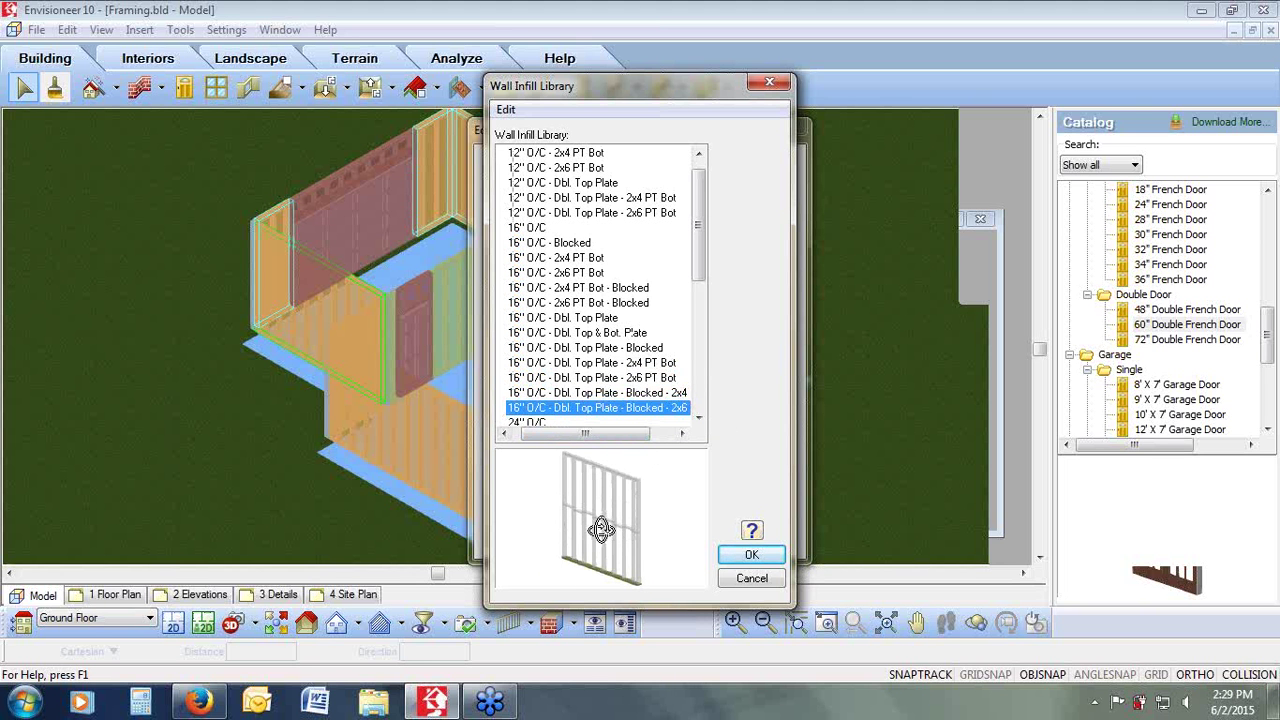
{"action": "left_click", "coordinate": [751, 554]}
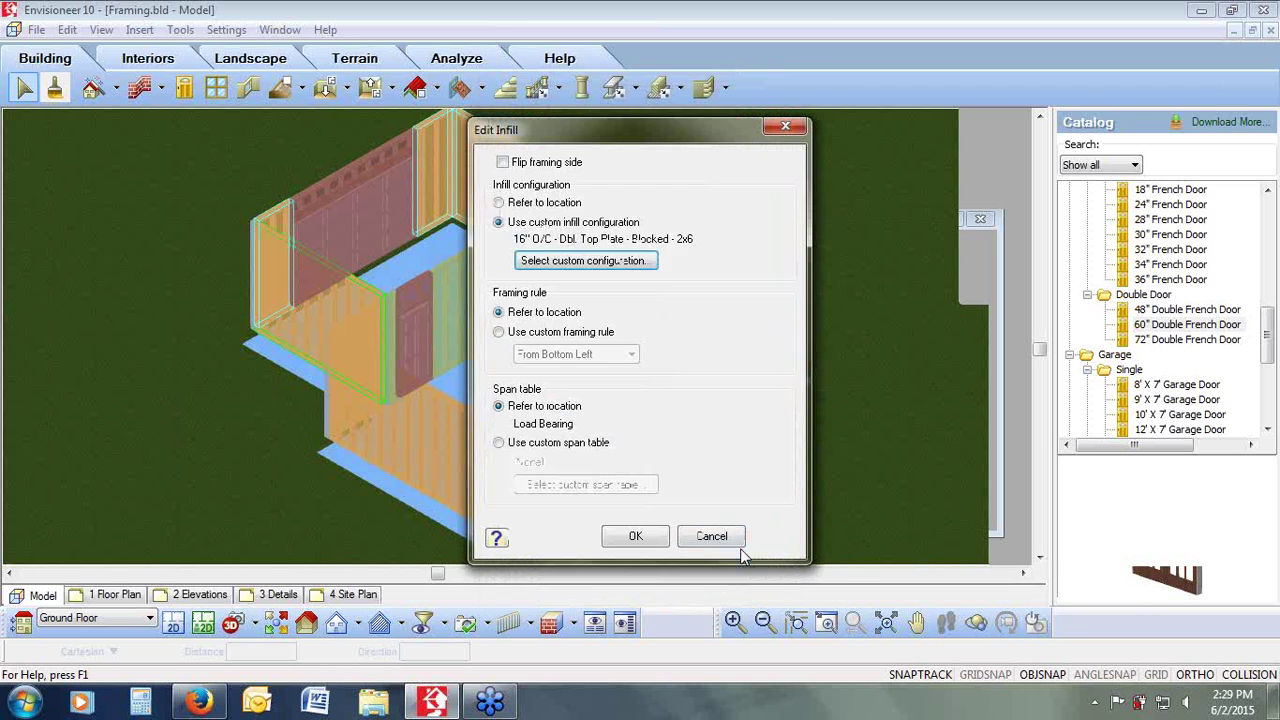
{"action": "left_click", "coordinate": [660, 537]}
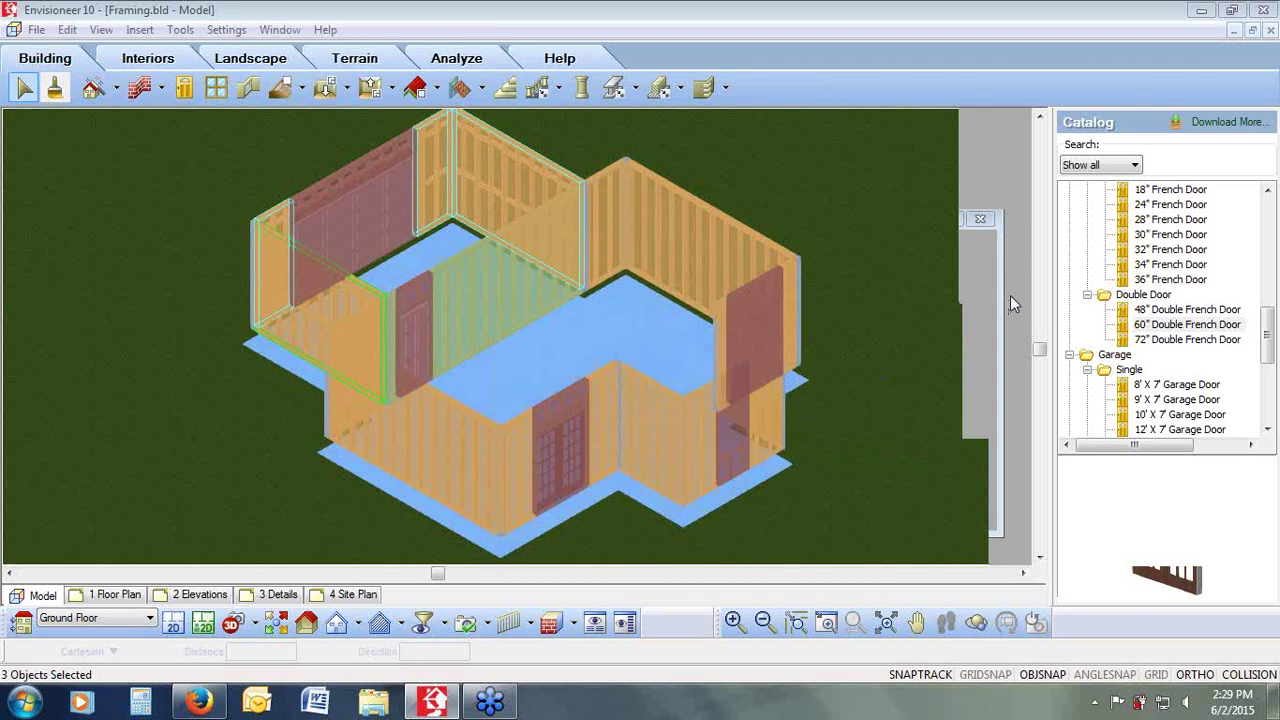
{"action": "left_click", "coordinate": [548, 285]}
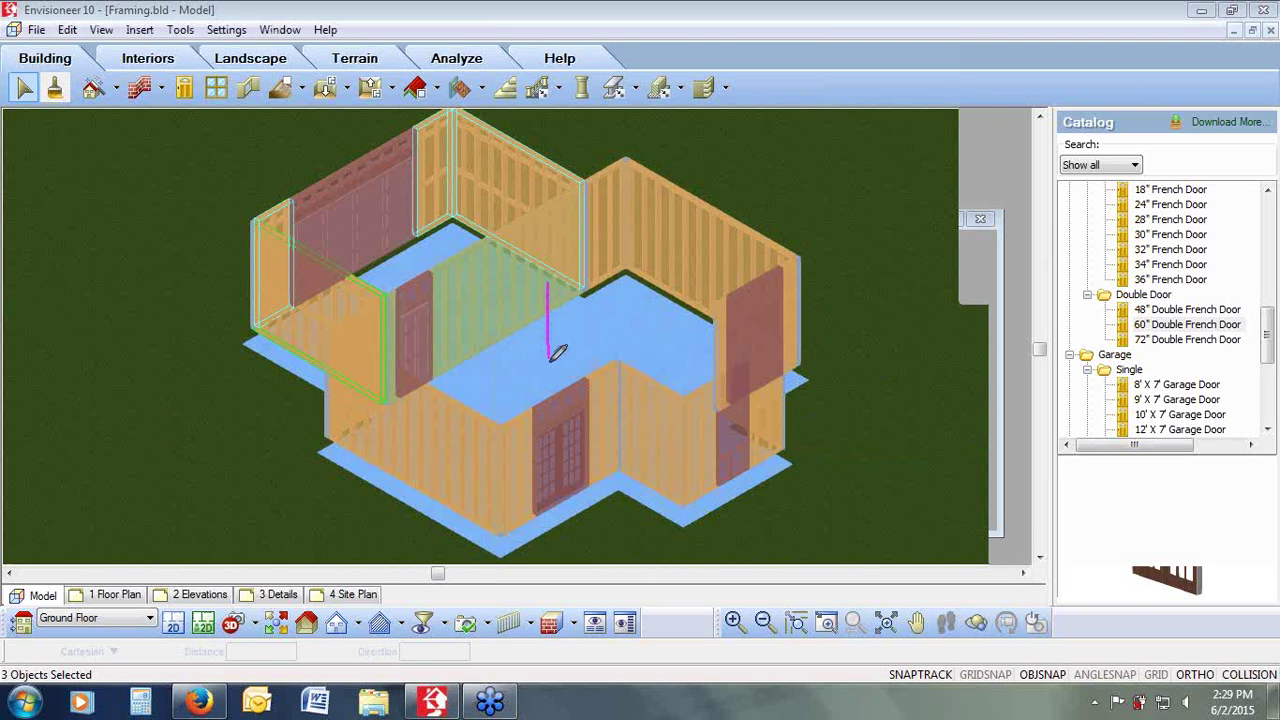
{"action": "left_click", "coordinate": [549, 393]}
{"action": "mouse_move", "coordinate": [548, 398]}
{"action": "left_mouse_down"}
{"action": "mouse_move", "coordinate": [560, 438]}
{"action": "mouse_move", "coordinate": [596, 410]}
{"action": "mouse_move", "coordinate": [552, 400]}
{"action": "left_mouse_up"}
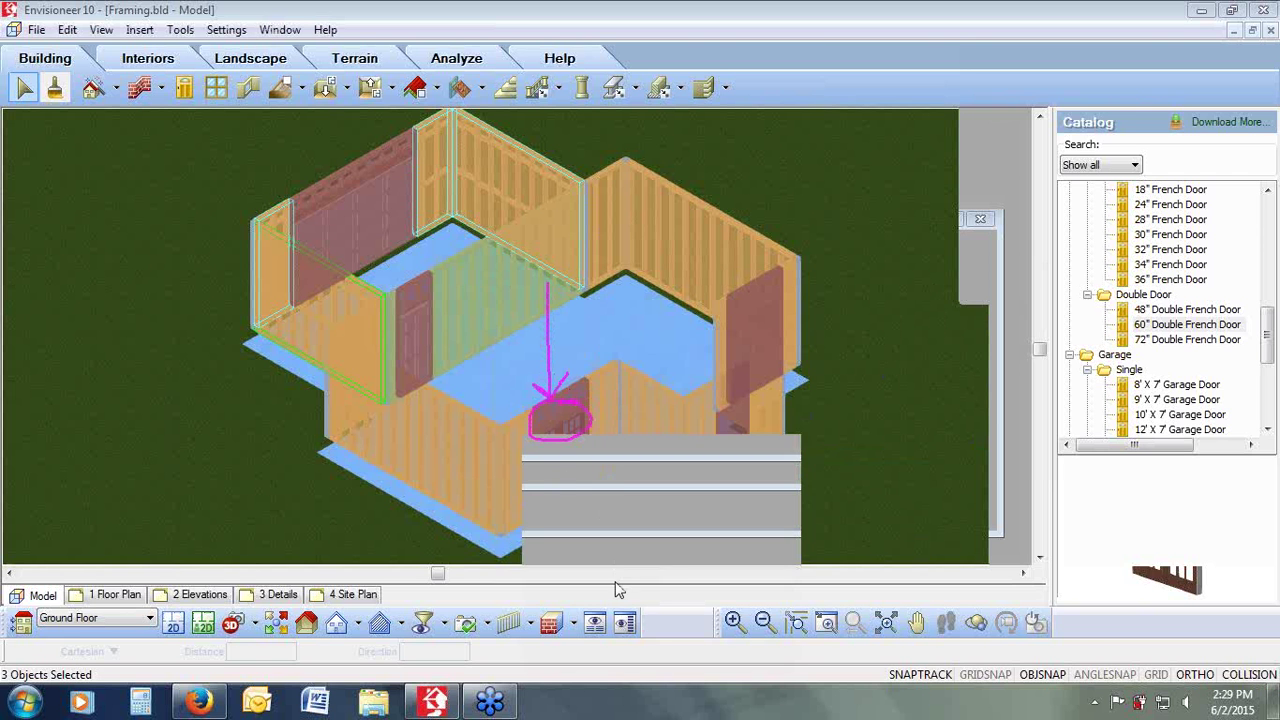
Step: Give the double French door's opening a custom head sill jamb configuration of 9 1/2" TimberStrand LSL
{"action": "left_click", "coordinate": [556, 450]}
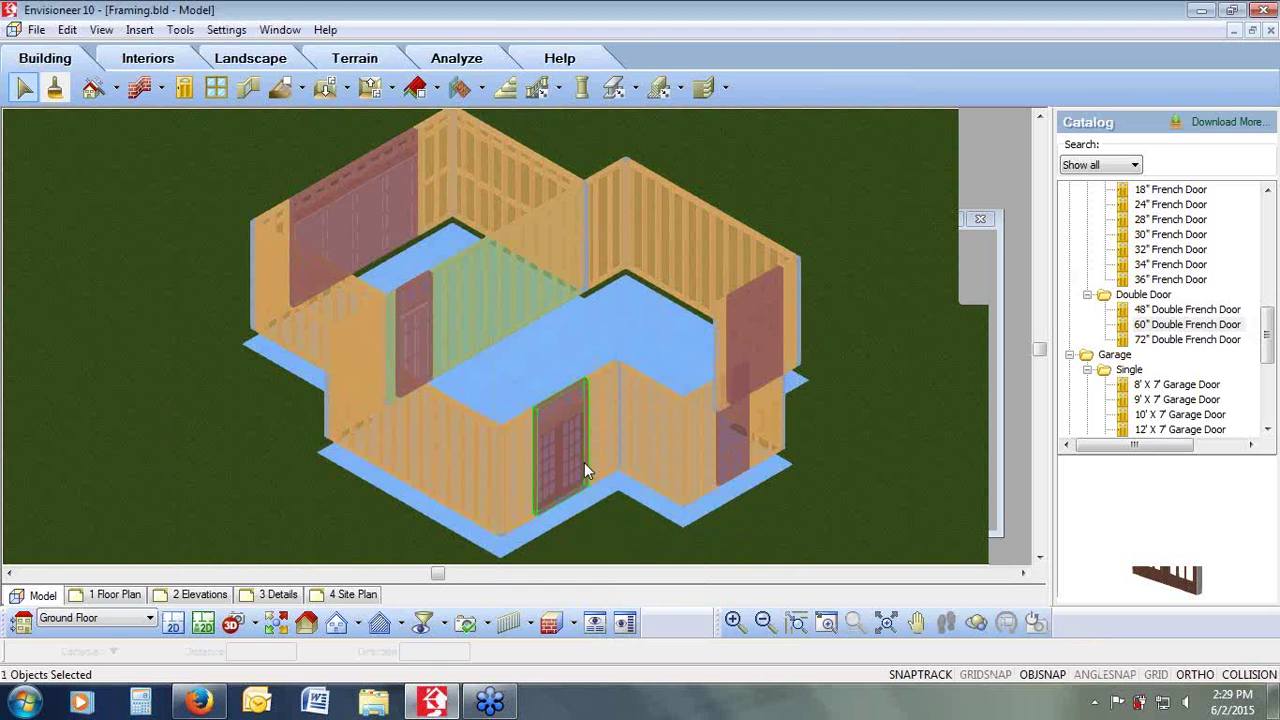
{"action": "right_click", "coordinate": [574, 403]}
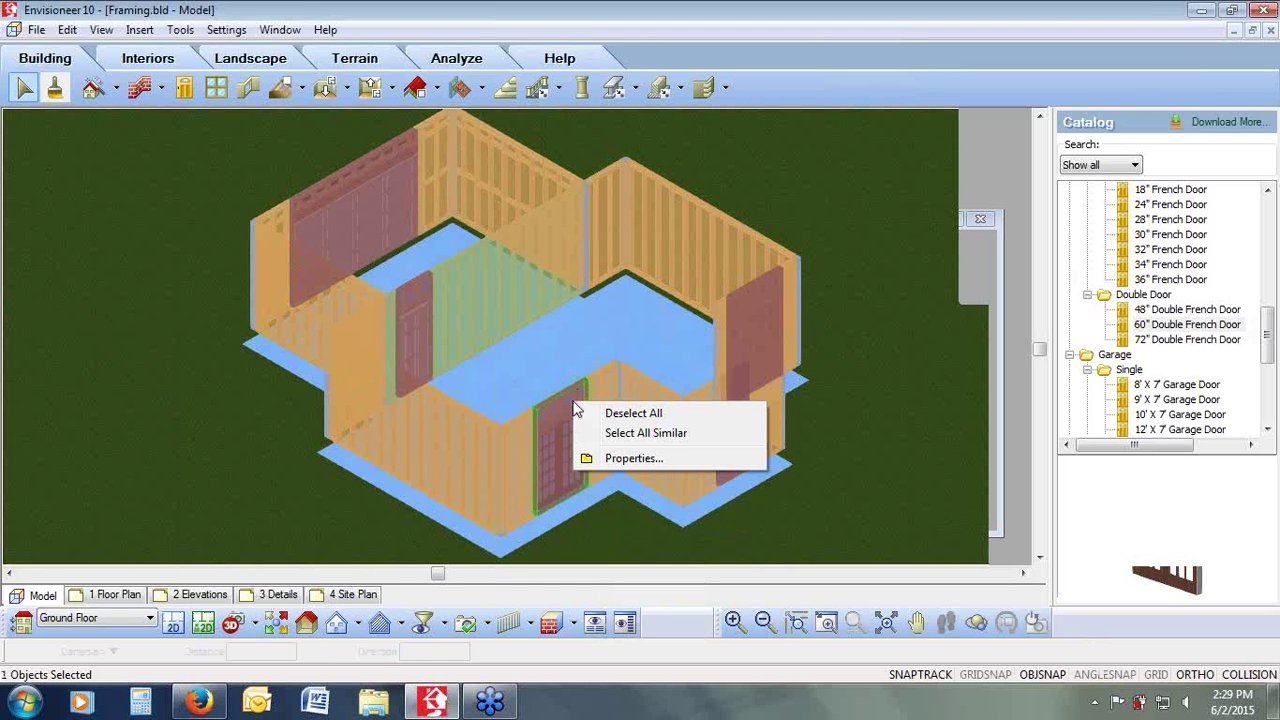
{"action": "left_click", "coordinate": [634, 459]}
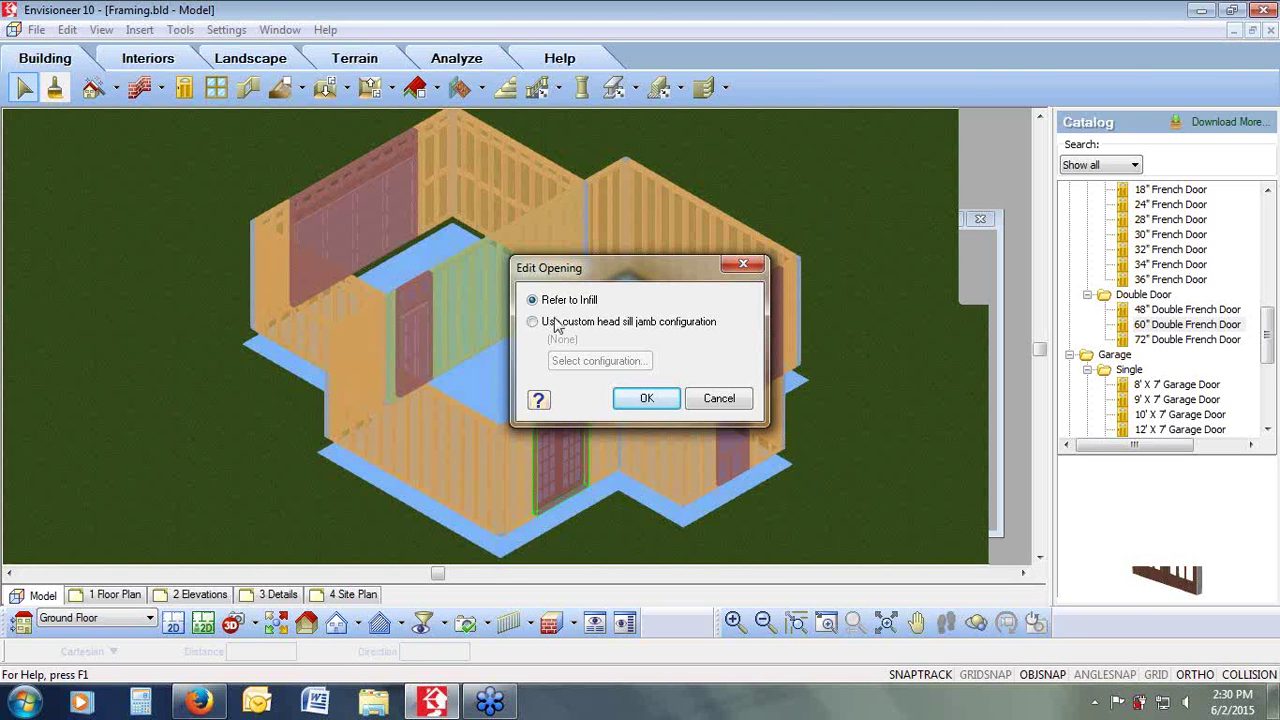
{"action": "left_click", "coordinate": [533, 322]}
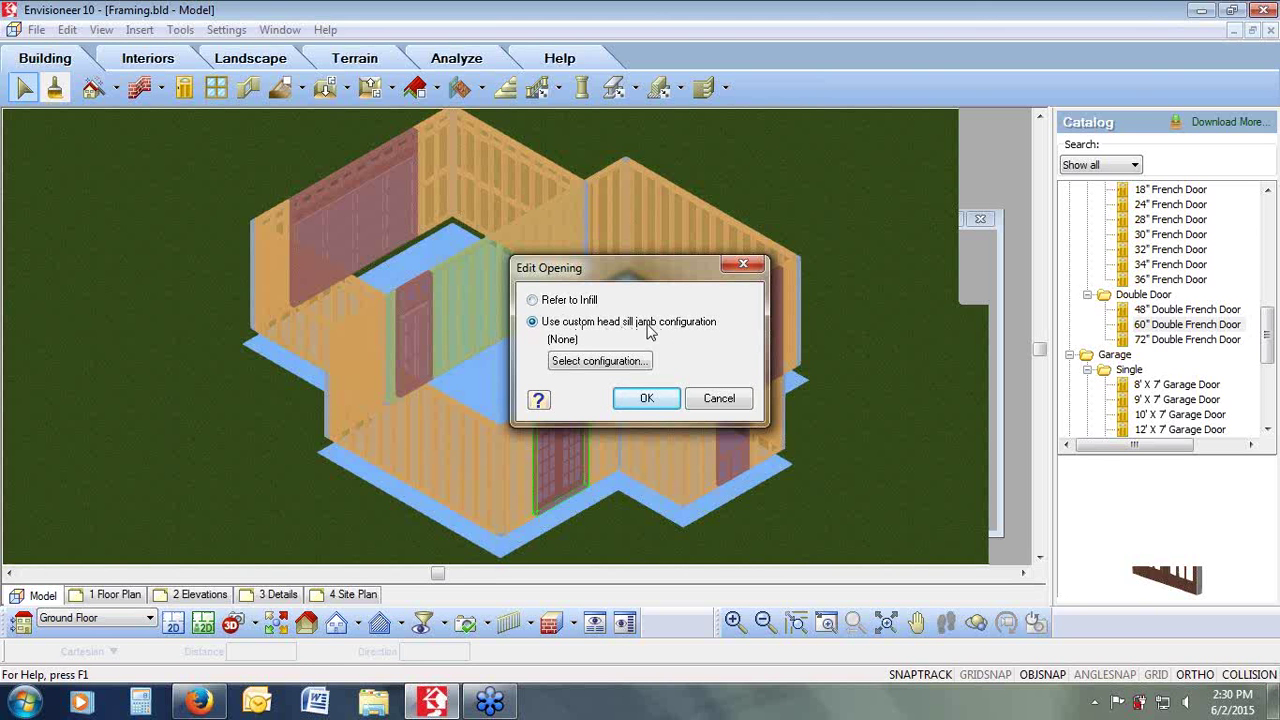
{"action": "left_click", "coordinate": [596, 362]}
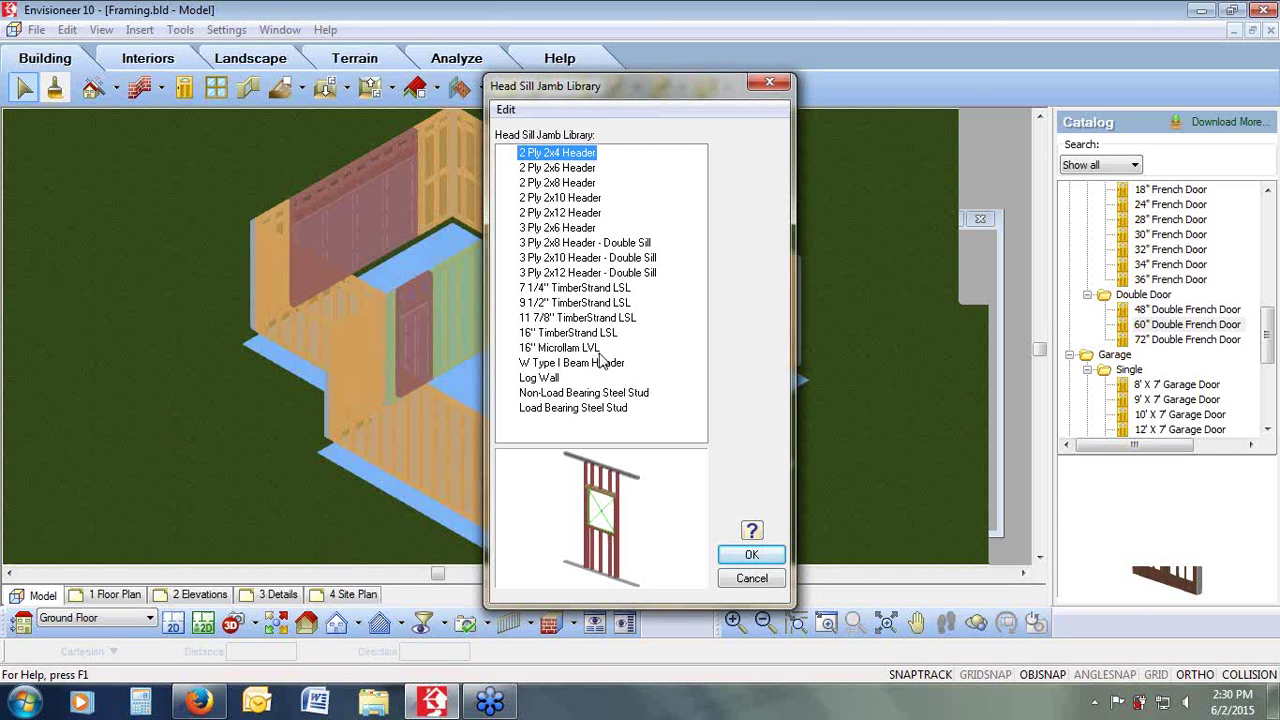
{"action": "left_click", "coordinate": [545, 304]}
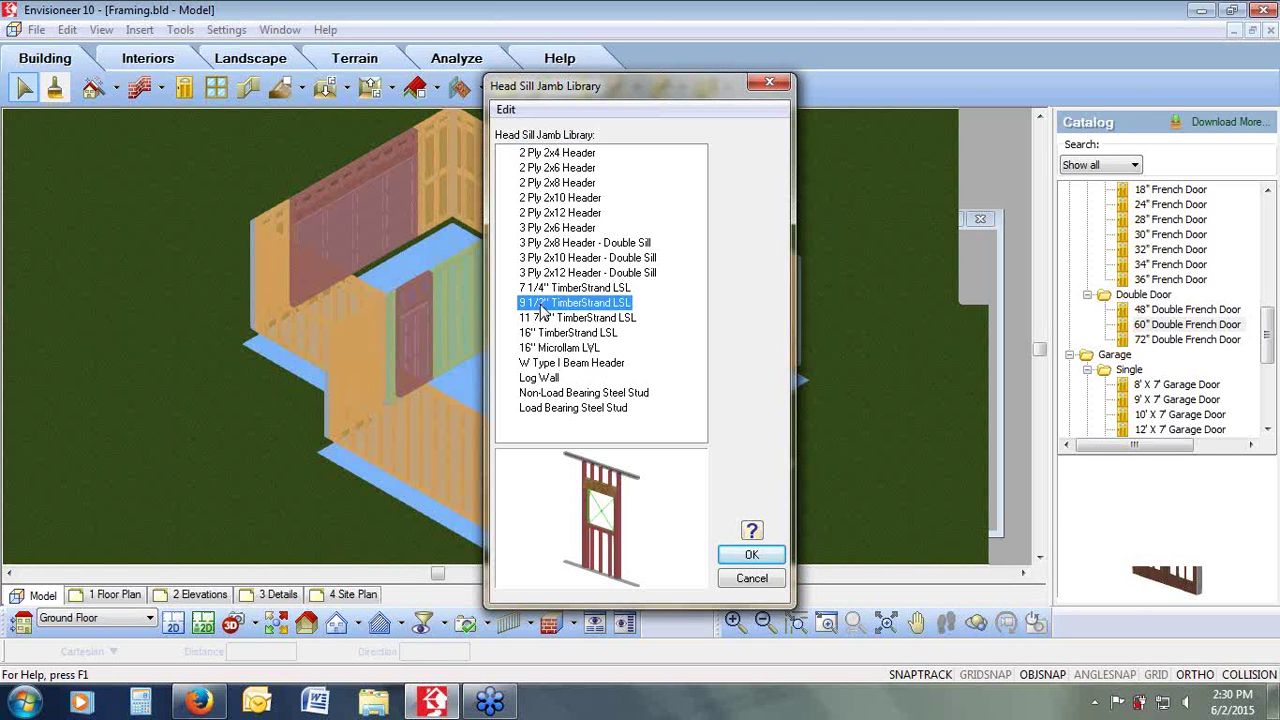
{"action": "left_click", "coordinate": [751, 554]}
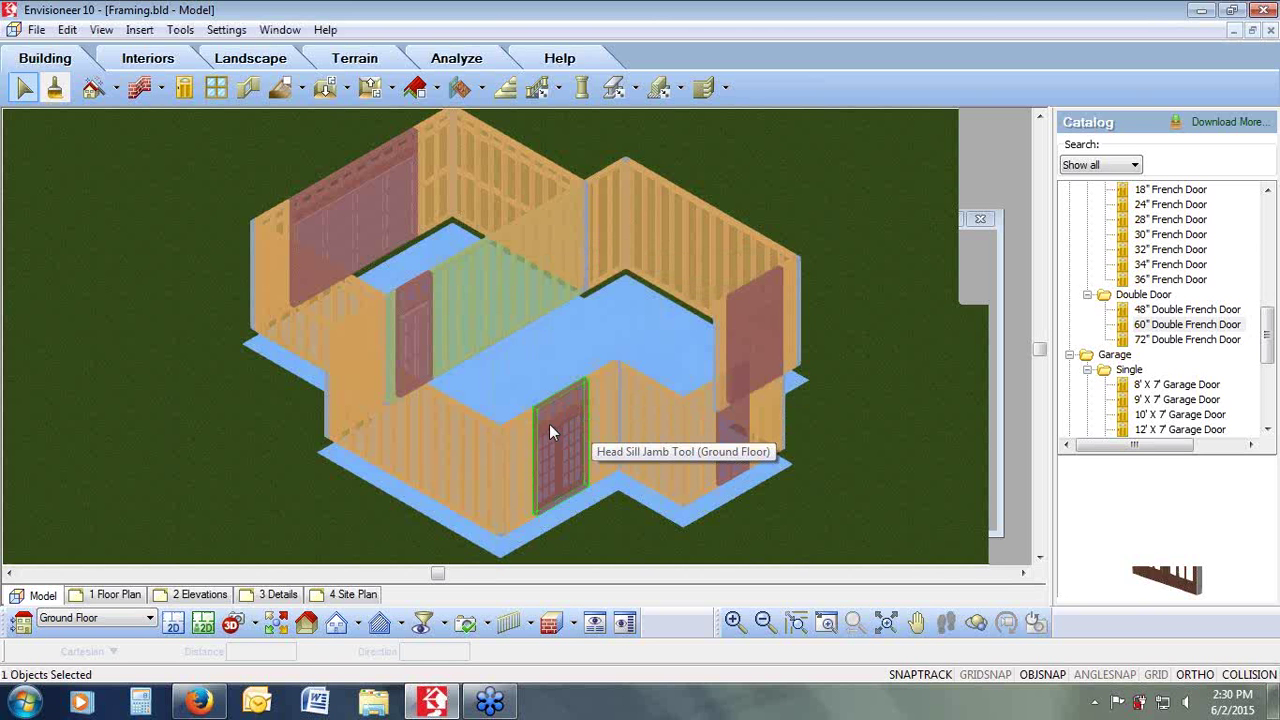
Step: Turn framing mode off and display all elements of the model except the framing
{"action": "left_click", "coordinate": [104, 30]}
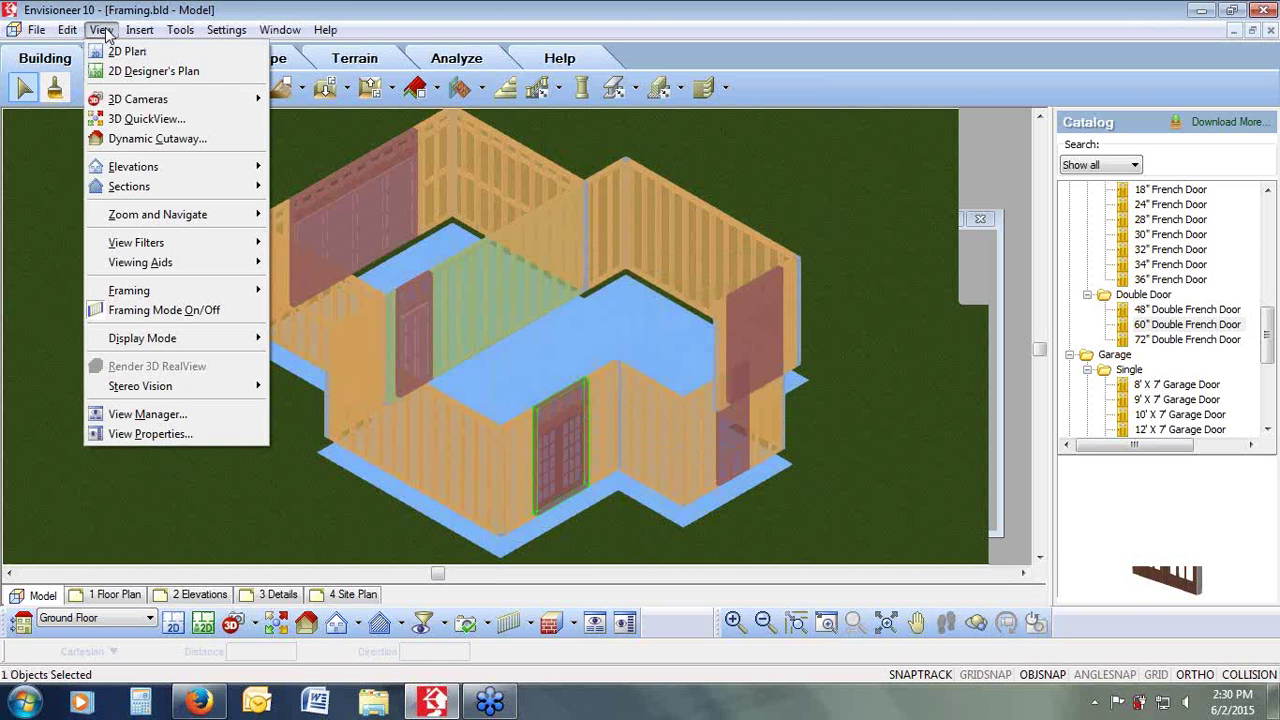
{"action": "left_click", "coordinate": [147, 312]}
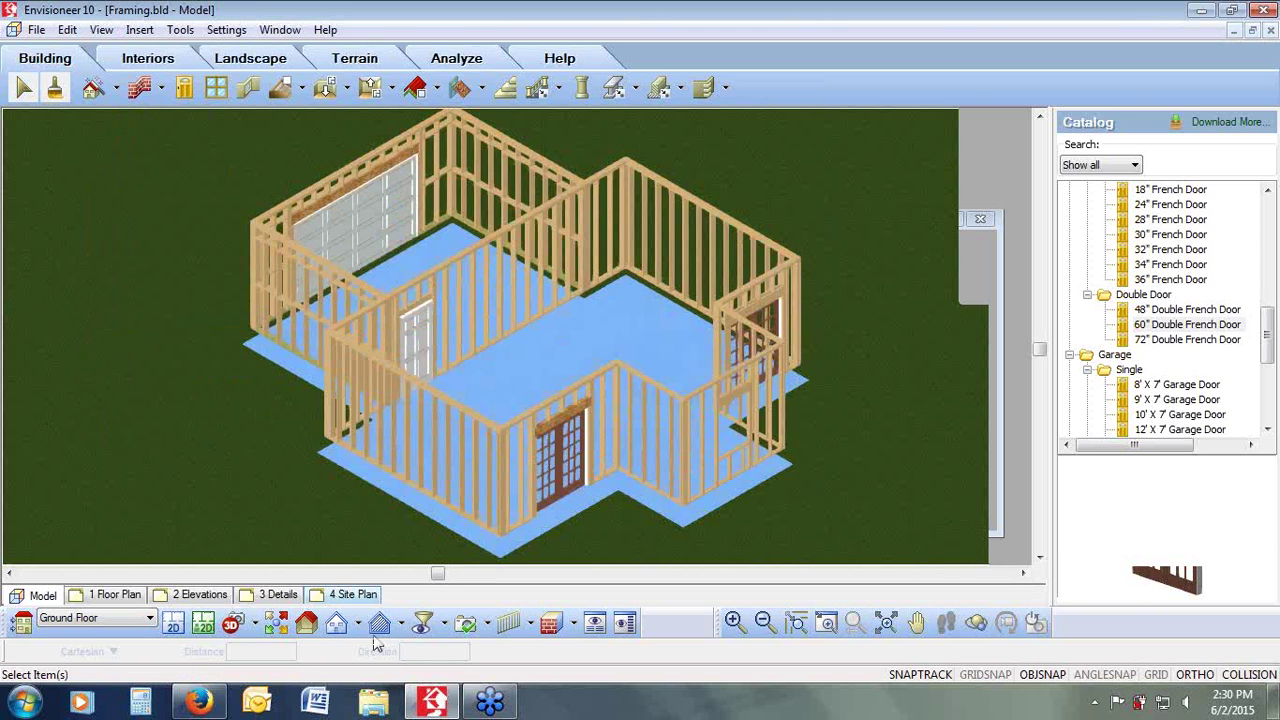
{"action": "left_click", "coordinate": [528, 628]}
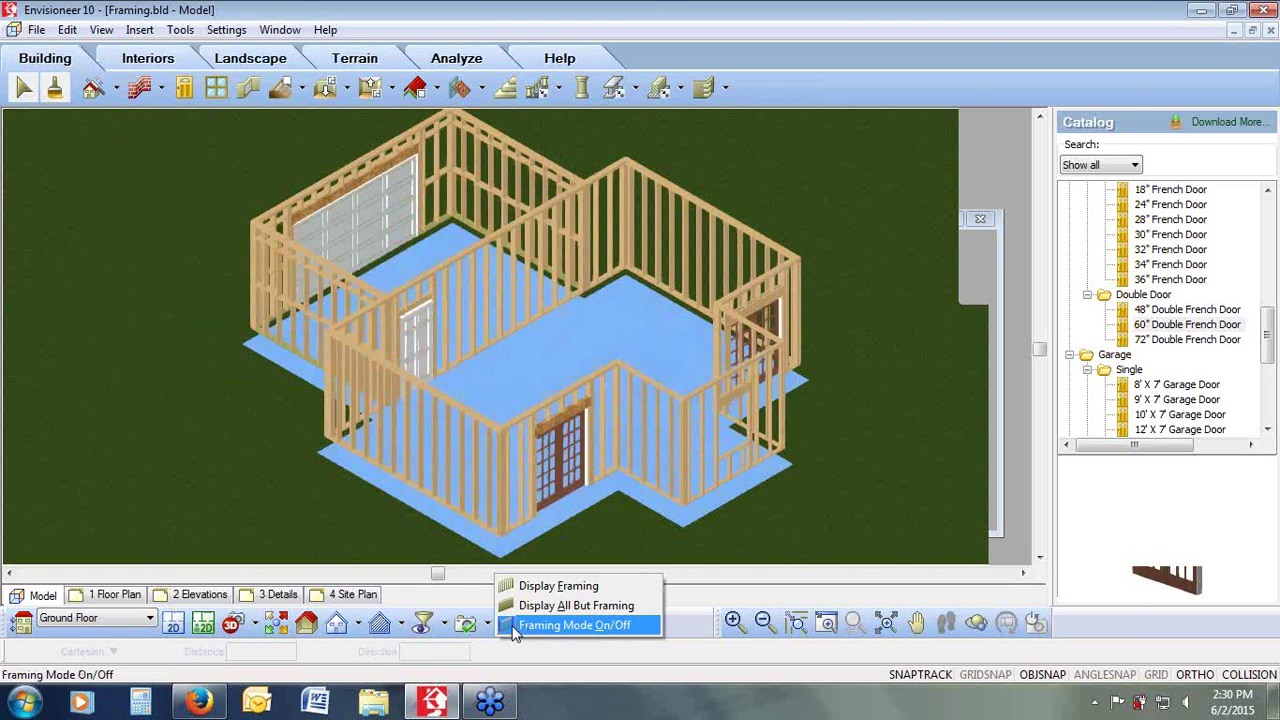
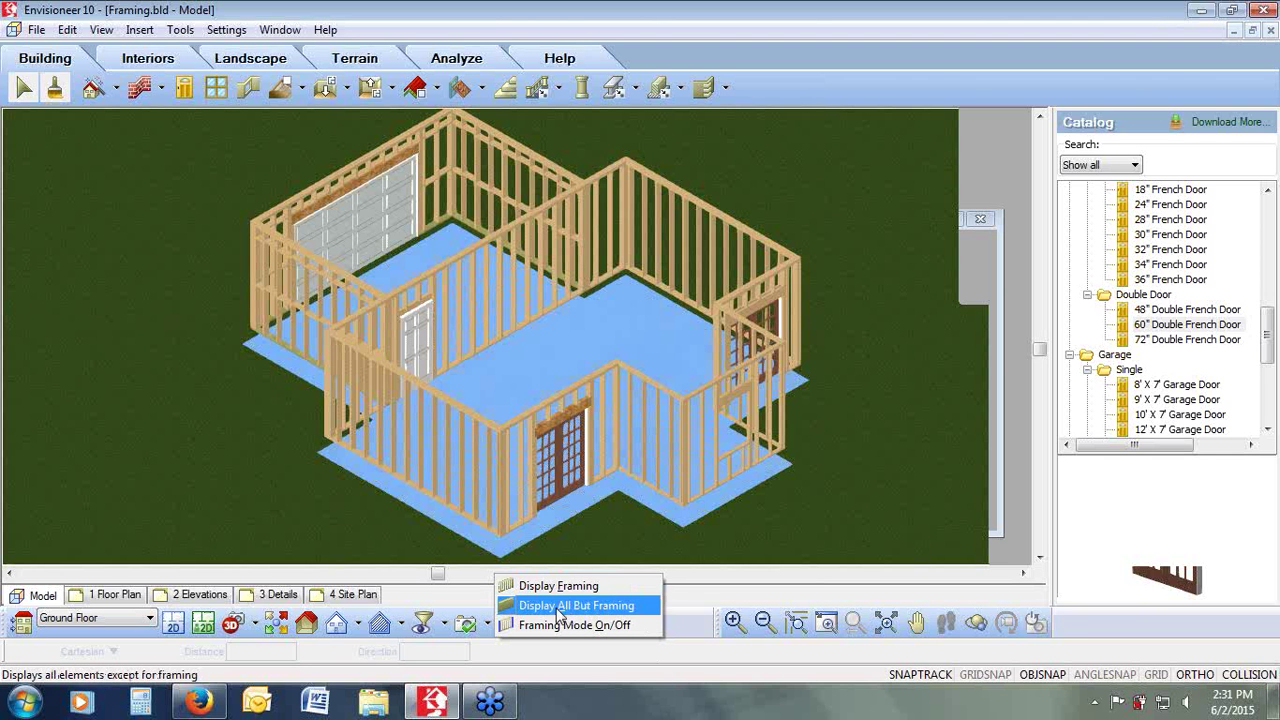
{"action": "left_click", "coordinate": [560, 605]}
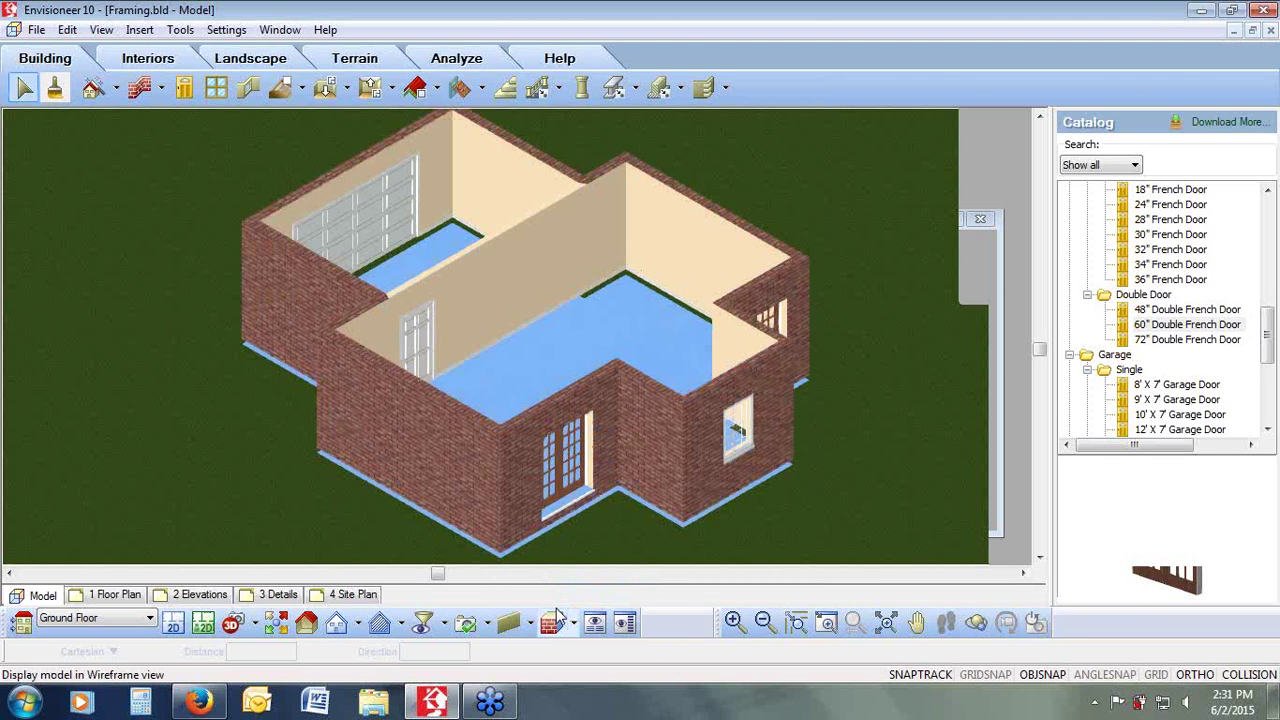
Step: Open the properties of the long brick exterior wall that meets the French door wall at the front corner
{"action": "left_click", "coordinate": [471, 465]}
{"action": "right_click", "coordinate": [471, 465]}
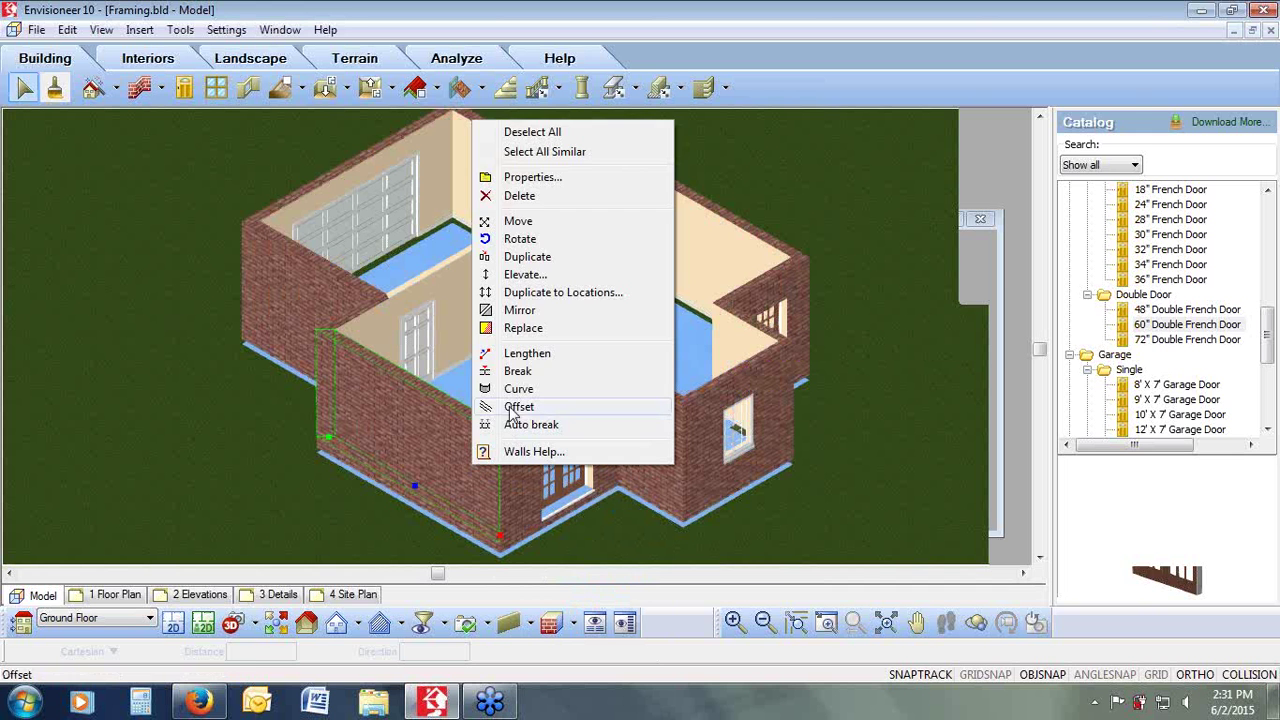
{"action": "left_click", "coordinate": [521, 177]}
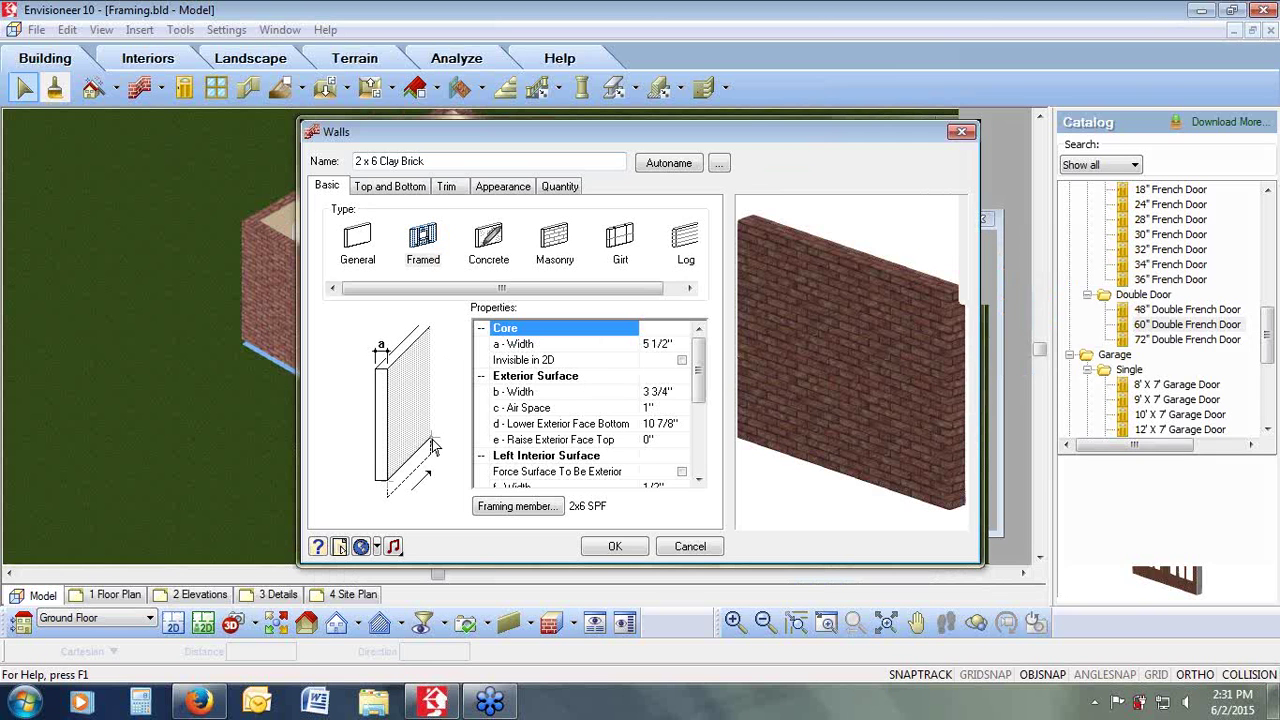
{"action": "mouse_move", "coordinate": [462, 245]}
{"action": "left_mouse_down"}
{"action": "mouse_move", "coordinate": [455, 208]}
{"action": "mouse_move", "coordinate": [393, 222]}
{"action": "mouse_move", "coordinate": [428, 266]}
{"action": "mouse_move", "coordinate": [458, 246]}
{"action": "left_mouse_up"}
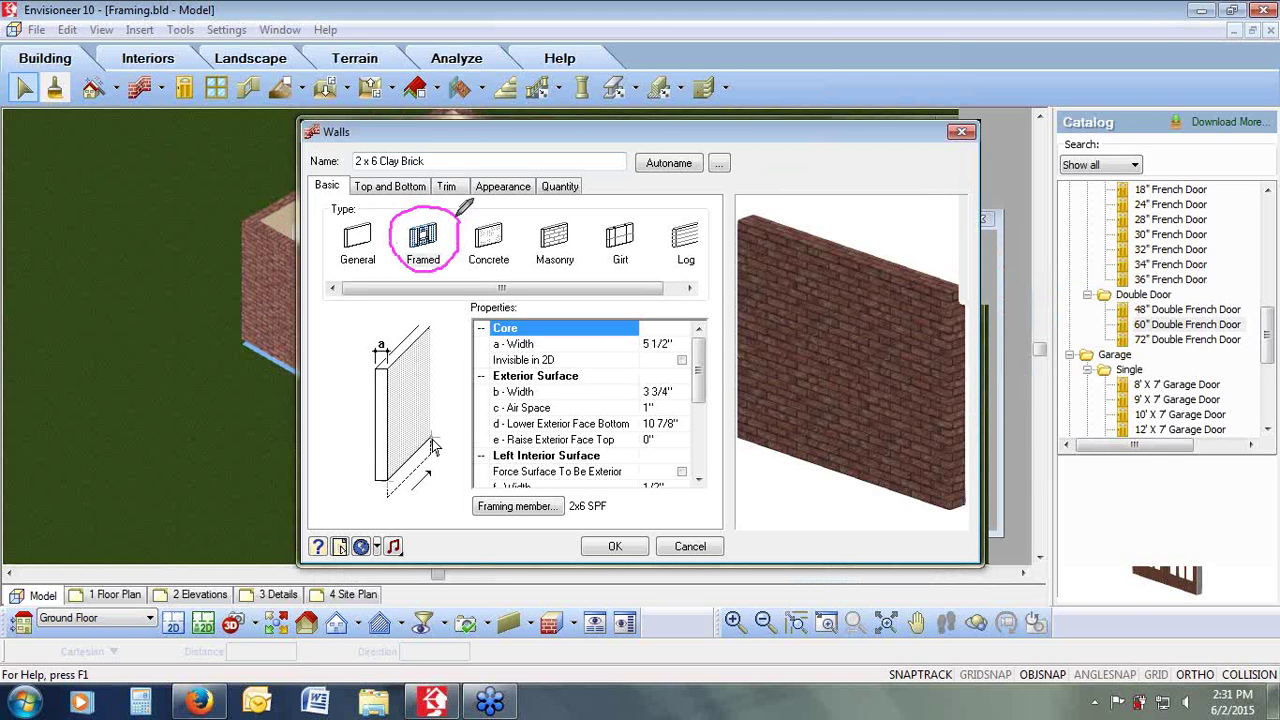
{"action": "left_click_drag", "start_coordinate": [380, 214], "coordinate": [328, 276]}
{"action": "left_click_drag", "start_coordinate": [340, 216], "coordinate": [401, 282]}
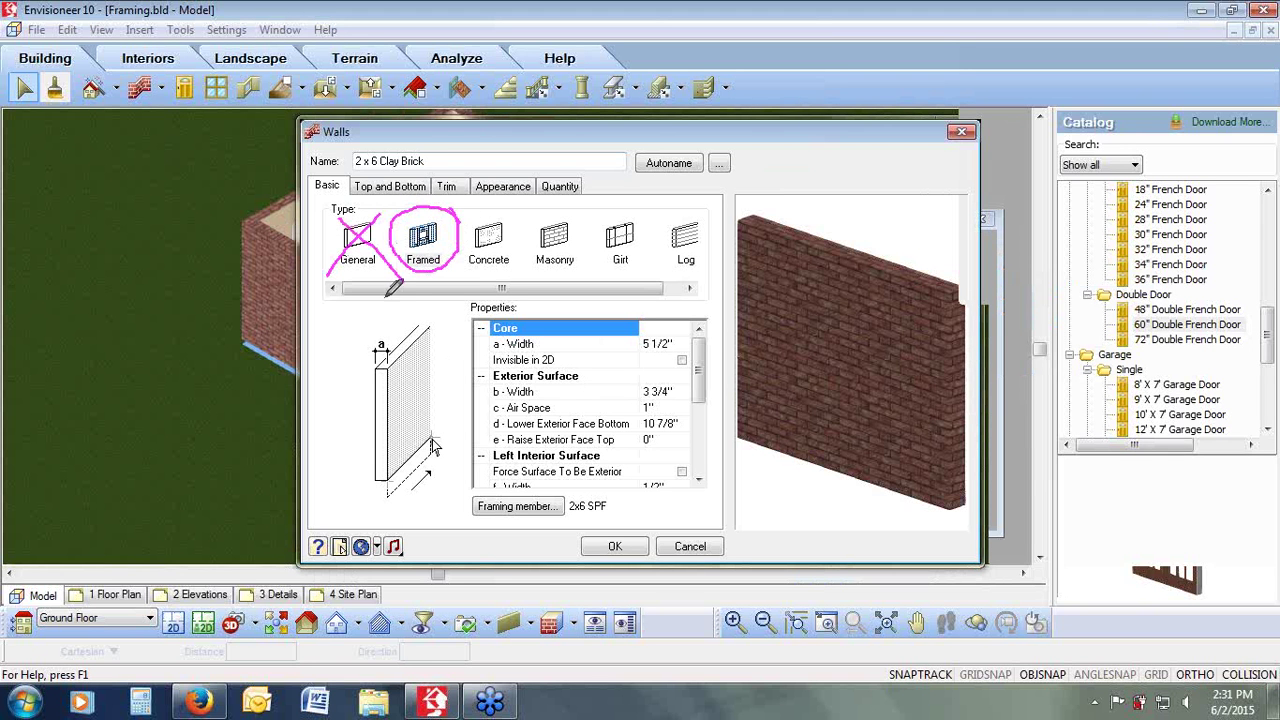
{"action": "mouse_move", "coordinate": [484, 211]}
{"action": "left_mouse_down"}
{"action": "mouse_move", "coordinate": [511, 262]}
{"action": "mouse_move", "coordinate": [462, 278]}
{"action": "left_mouse_up"}
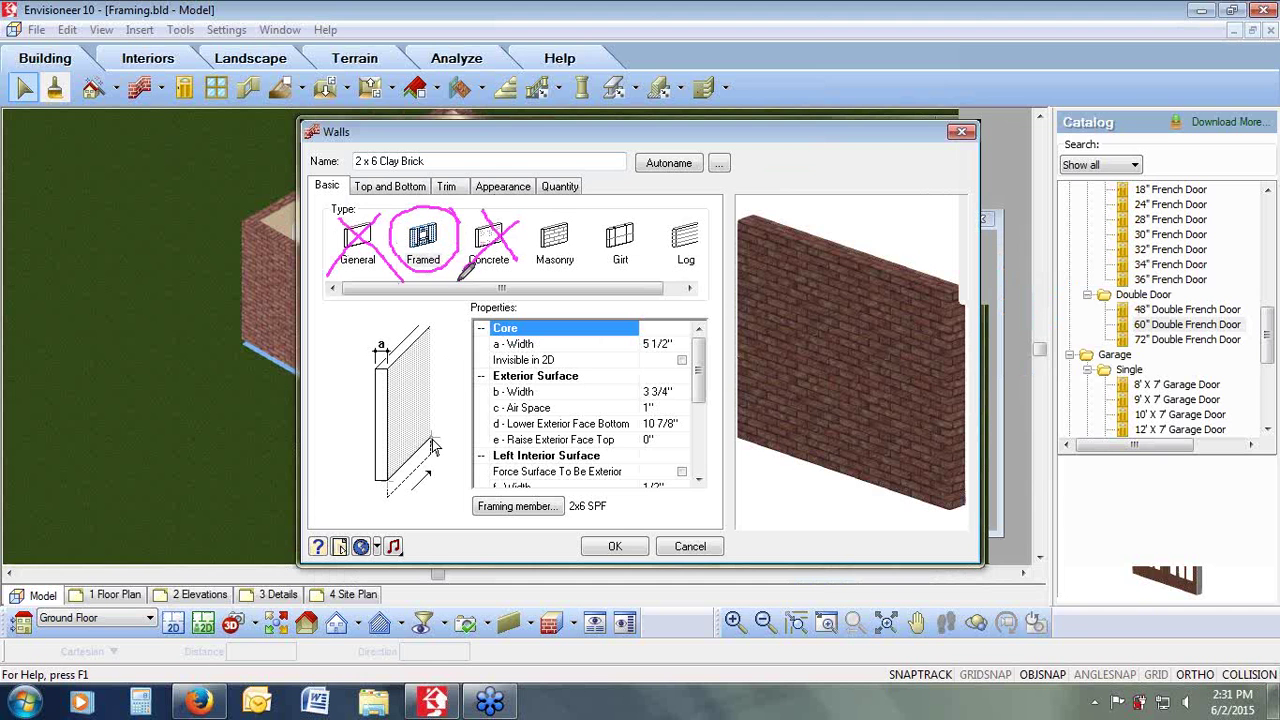
{"action": "mouse_move", "coordinate": [542, 232]}
{"action": "left_mouse_down"}
{"action": "mouse_move", "coordinate": [570, 256]}
{"action": "mouse_move", "coordinate": [542, 262]}
{"action": "left_mouse_up"}
{"action": "mouse_move", "coordinate": [608, 224]}
{"action": "left_mouse_down"}
{"action": "mouse_move", "coordinate": [636, 250]}
{"action": "mouse_move", "coordinate": [601, 272]}
{"action": "left_mouse_up"}
{"action": "mouse_move", "coordinate": [672, 230]}
{"action": "left_mouse_down"}
{"action": "mouse_move", "coordinate": [708, 252]}
{"action": "mouse_move", "coordinate": [668, 268]}
{"action": "left_mouse_up"}
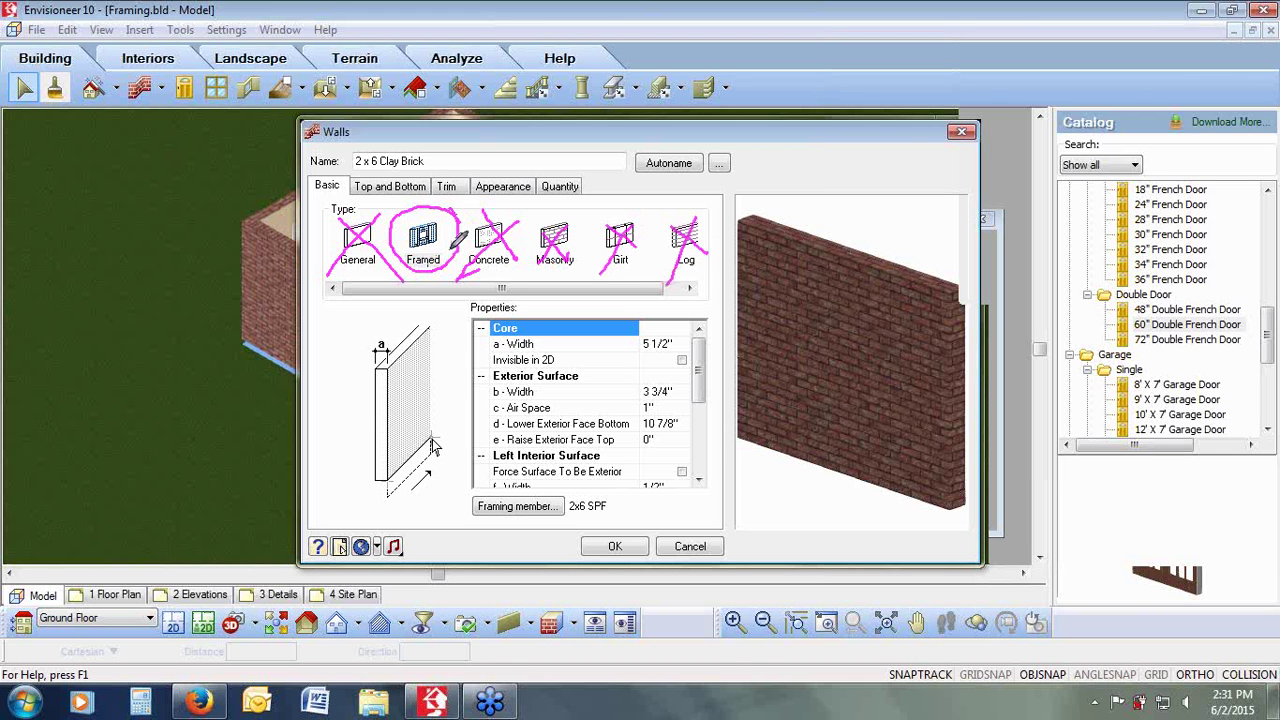
{"action": "mouse_move", "coordinate": [422, 272]}
{"action": "left_mouse_down"}
{"action": "mouse_move", "coordinate": [423, 495]}
{"action": "mouse_move", "coordinate": [466, 494]}
{"action": "mouse_move", "coordinate": [460, 513]}
{"action": "left_mouse_up"}
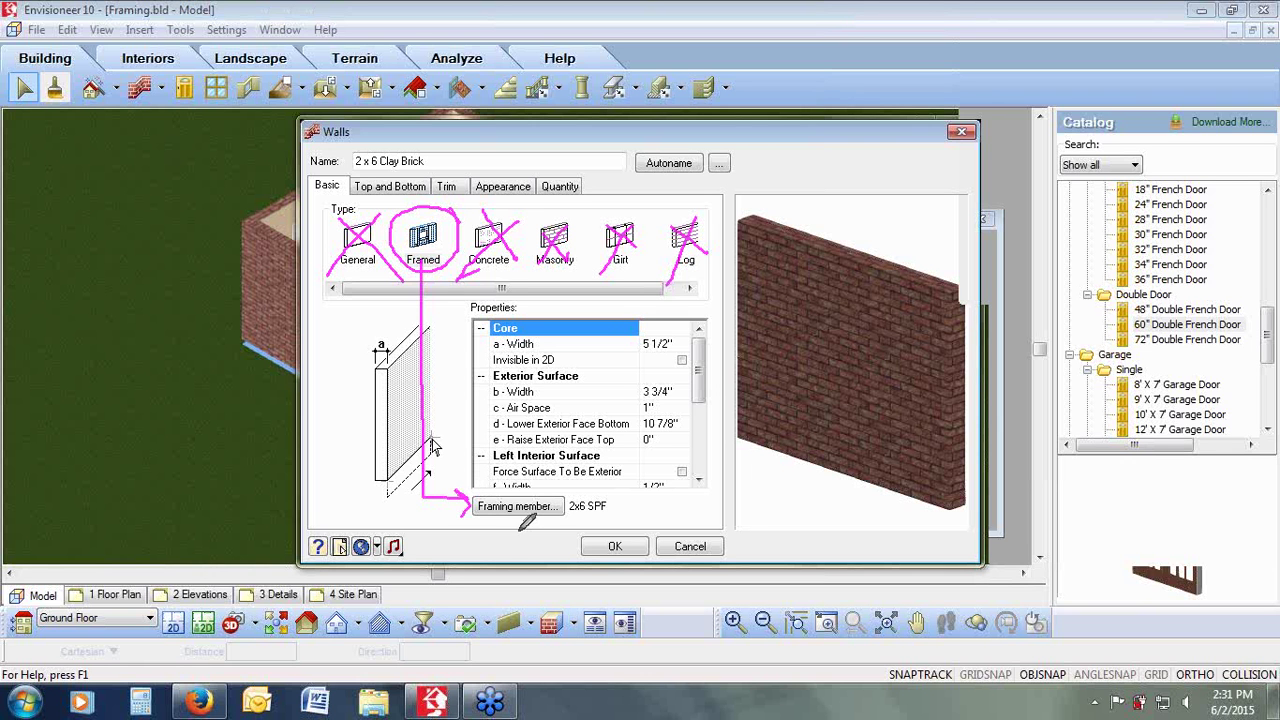
{"action": "mouse_move", "coordinate": [574, 516]}
{"action": "left_mouse_down"}
{"action": "mouse_move", "coordinate": [620, 516]}
{"action": "mouse_move", "coordinate": [612, 482]}
{"action": "mouse_move", "coordinate": [572, 490]}
{"action": "mouse_move", "coordinate": [584, 518]}
{"action": "left_mouse_up"}
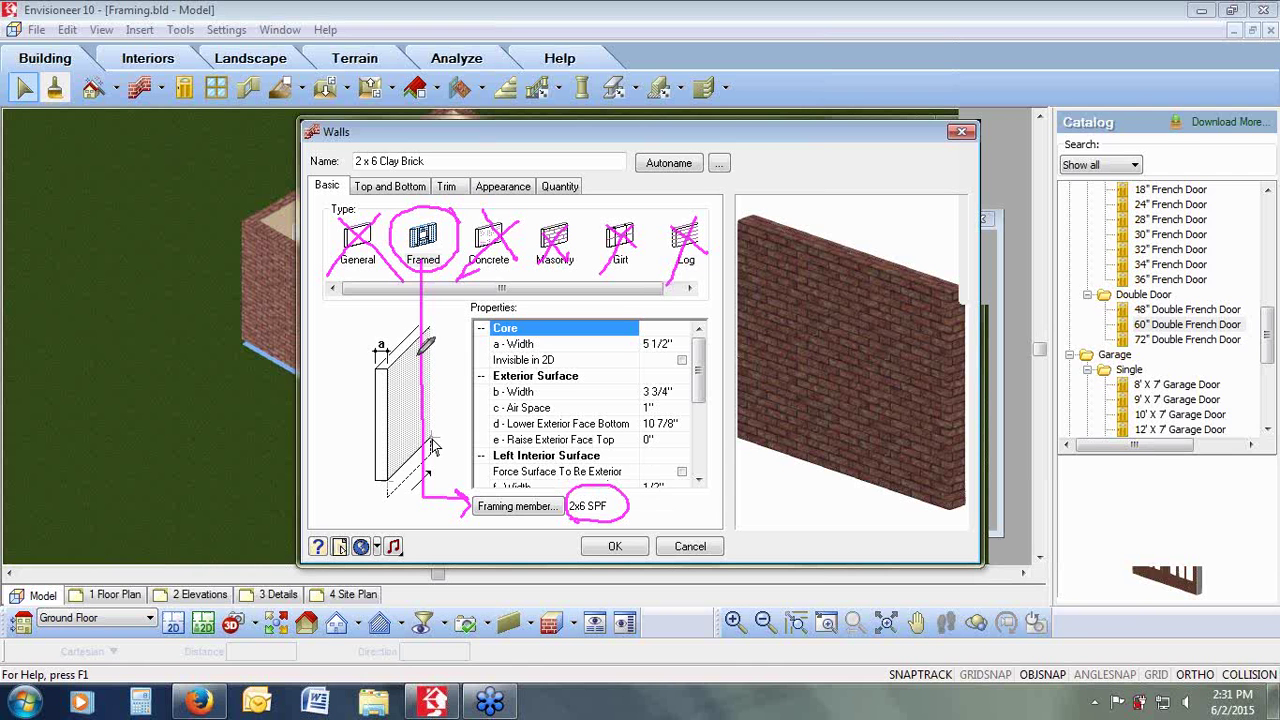
{"action": "left_click_drag", "start_coordinate": [355, 168], "coordinate": [385, 168]}
{"action": "right_click", "coordinate": [627, 330]}
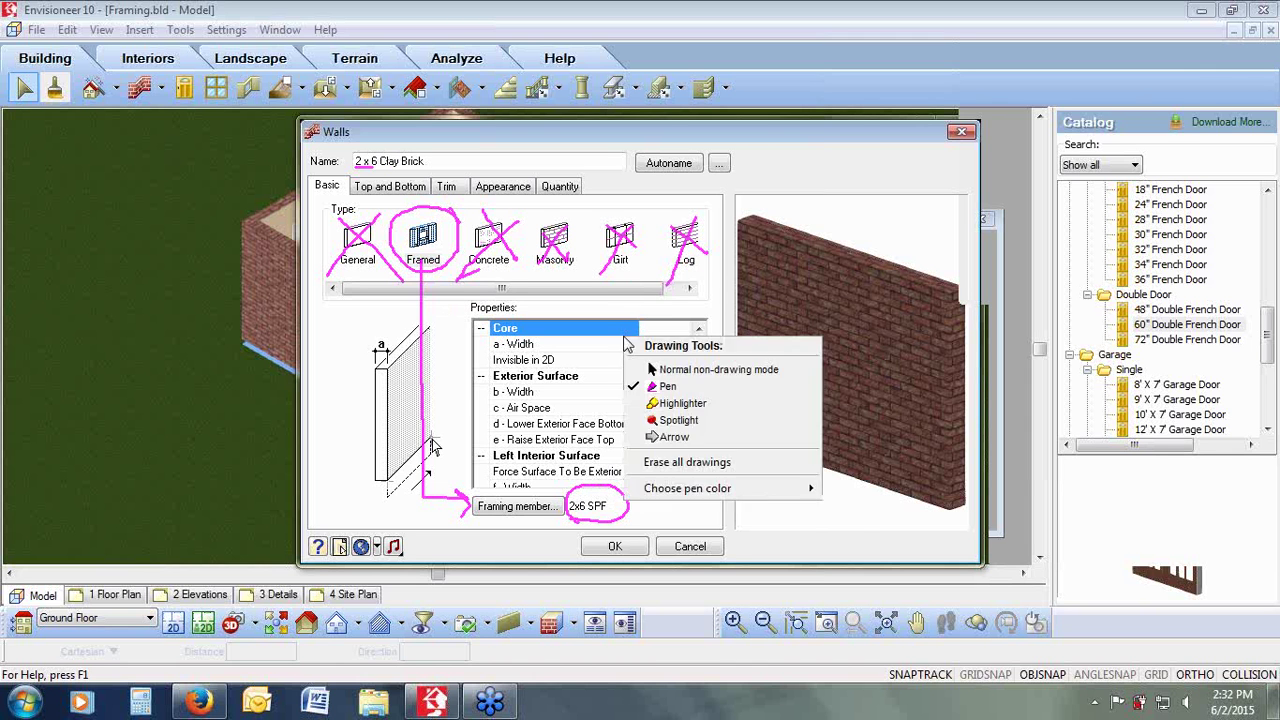
{"action": "left_click", "coordinate": [695, 371]}
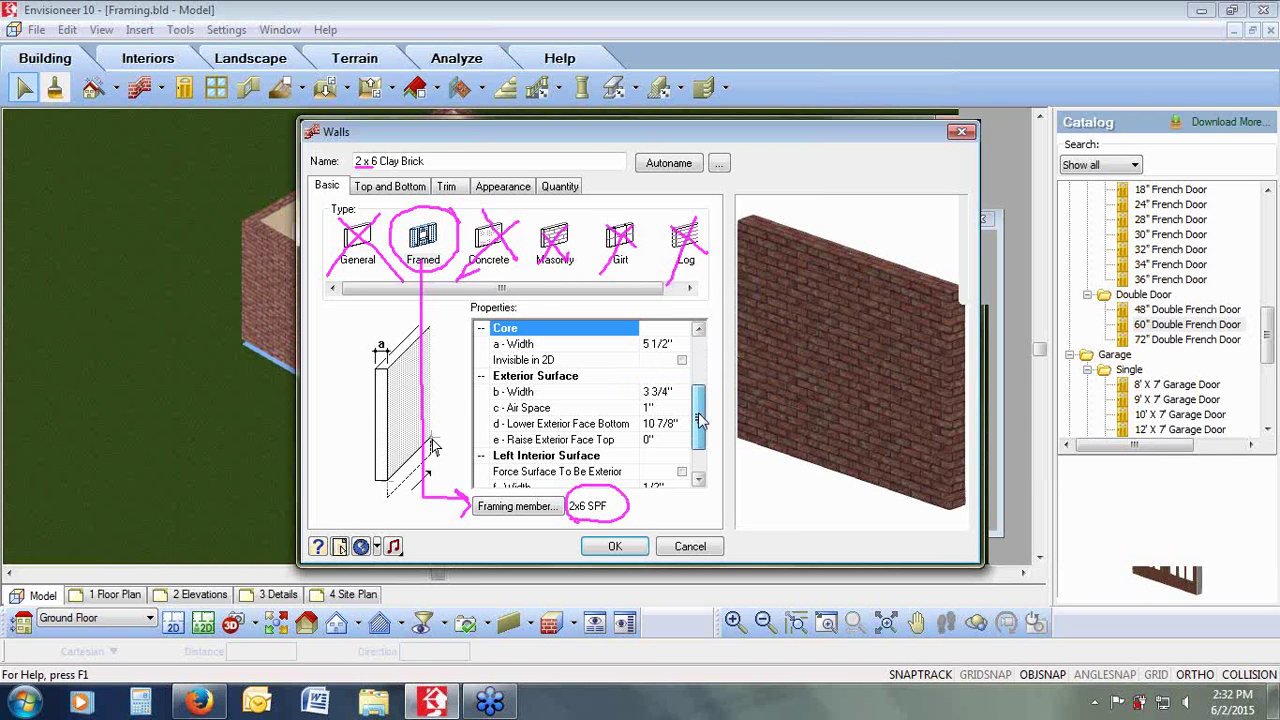
Step: Set the brick wall's Frame As Load Bearing framing option to Yes
{"action": "left_click", "coordinate": [705, 437]}
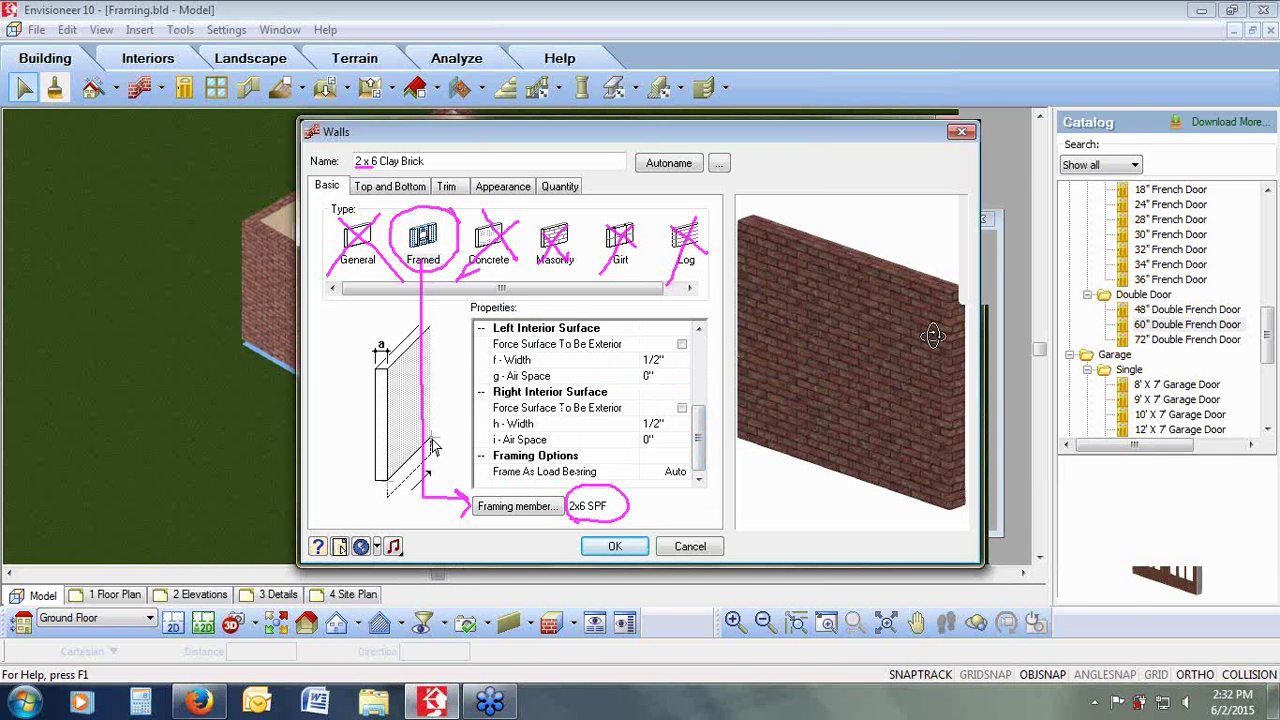
{"action": "left_click", "coordinate": [1010, 262]}
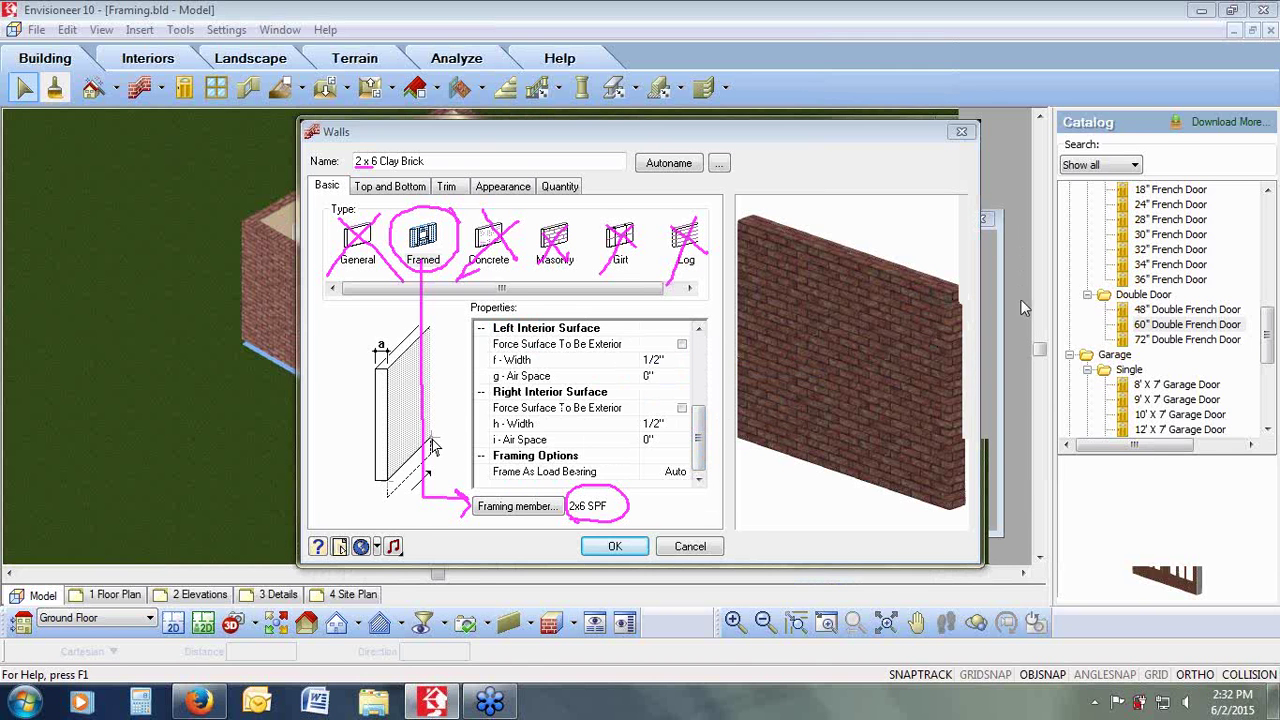
{"action": "left_click_drag", "start_coordinate": [493, 471], "coordinate": [612, 471]}
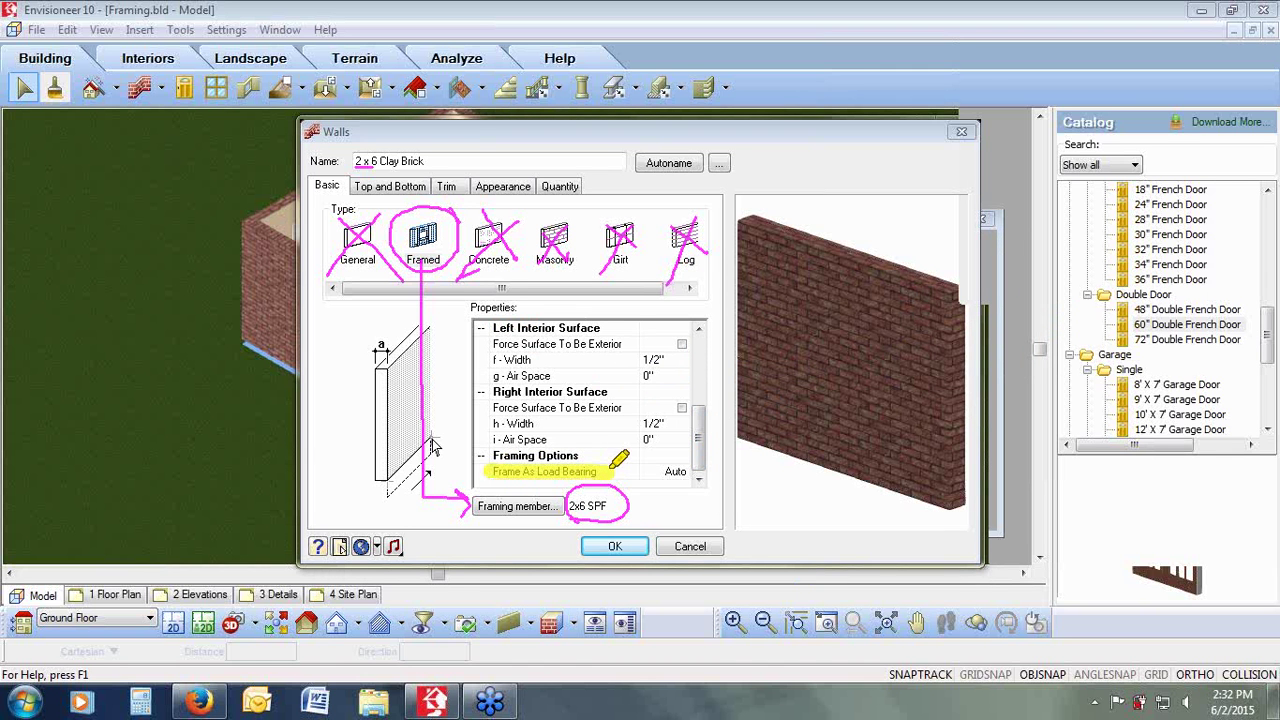
{"action": "mouse_move", "coordinate": [657, 465]}
{"action": "left_mouse_down"}
{"action": "mouse_move", "coordinate": [680, 494]}
{"action": "mouse_move", "coordinate": [712, 455]}
{"action": "mouse_move", "coordinate": [672, 448]}
{"action": "mouse_move", "coordinate": [705, 440]}
{"action": "left_mouse_up"}
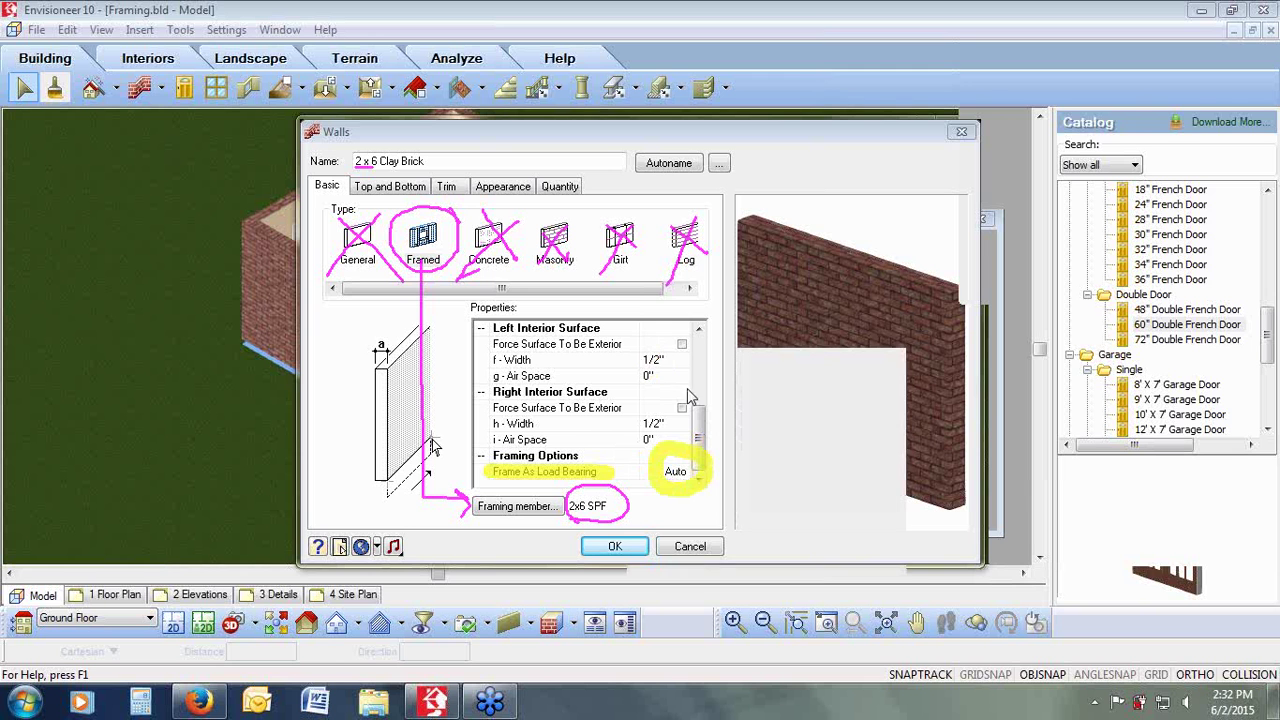
{"action": "left_click", "coordinate": [688, 474]}
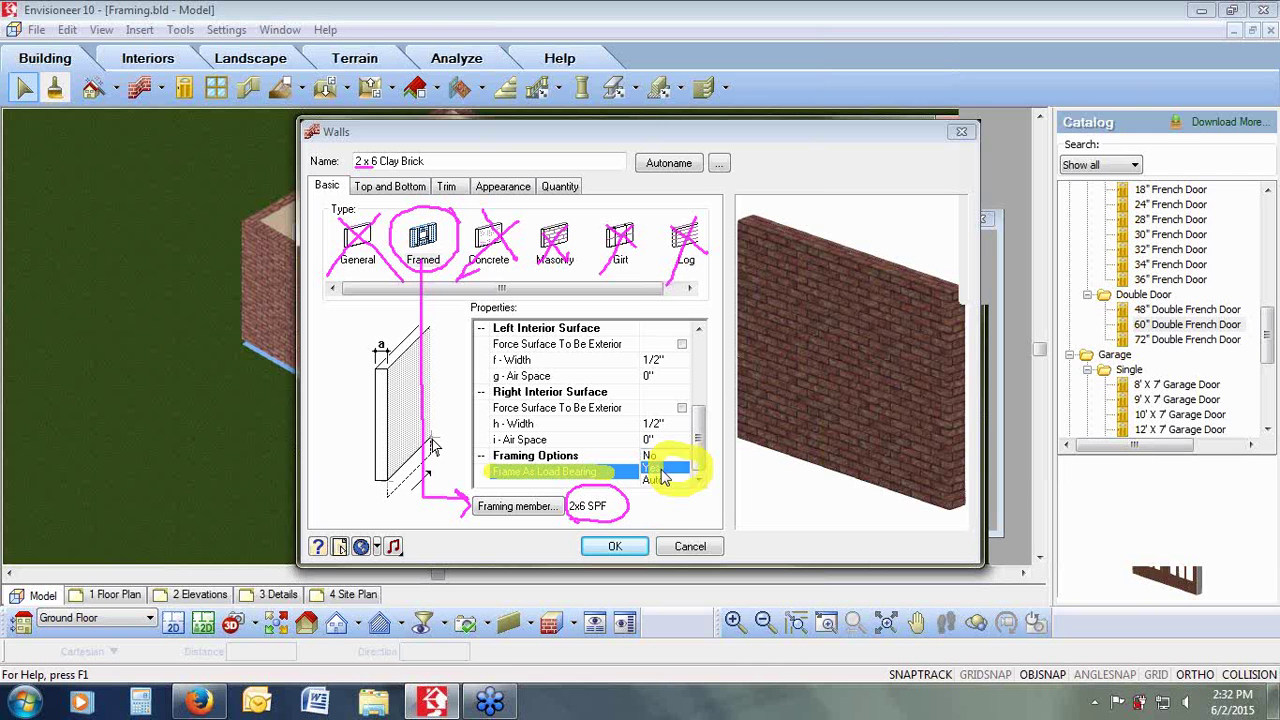
{"action": "left_click", "coordinate": [662, 468]}
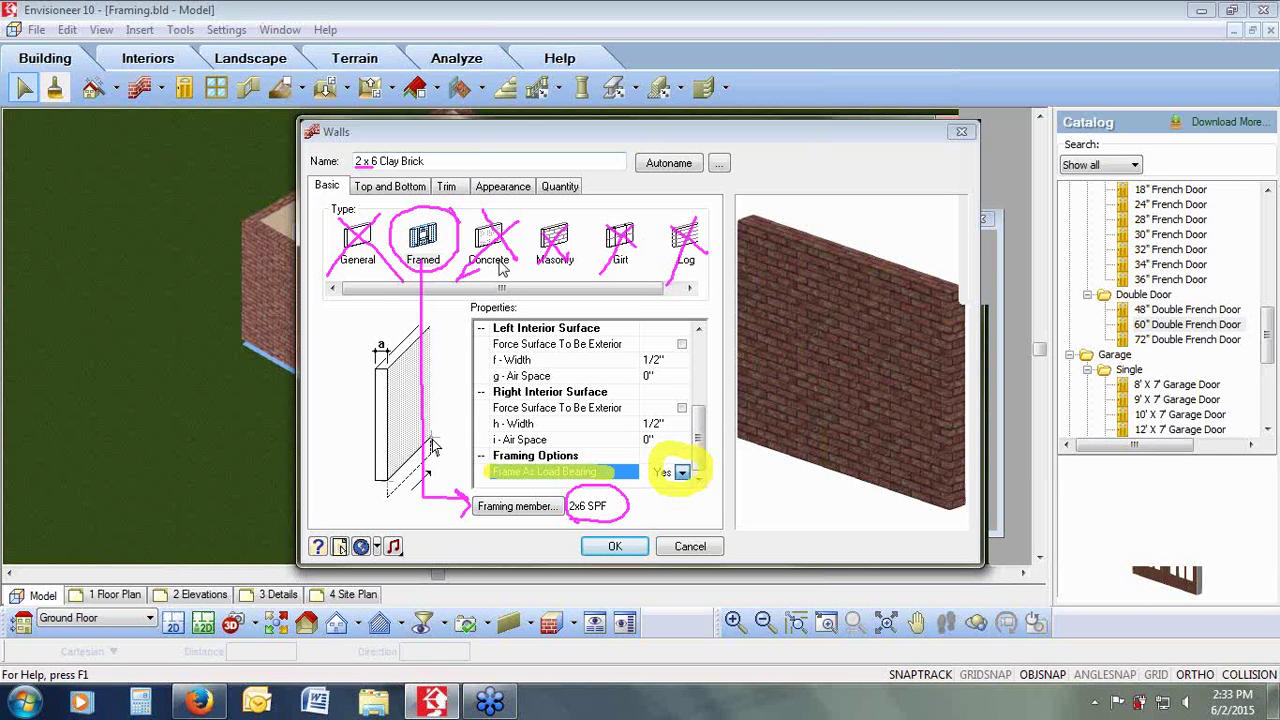
Step: Review the brick wall's Frame As Load Bearing choices and close its properties without saving
{"action": "left_click", "coordinate": [436, 236]}
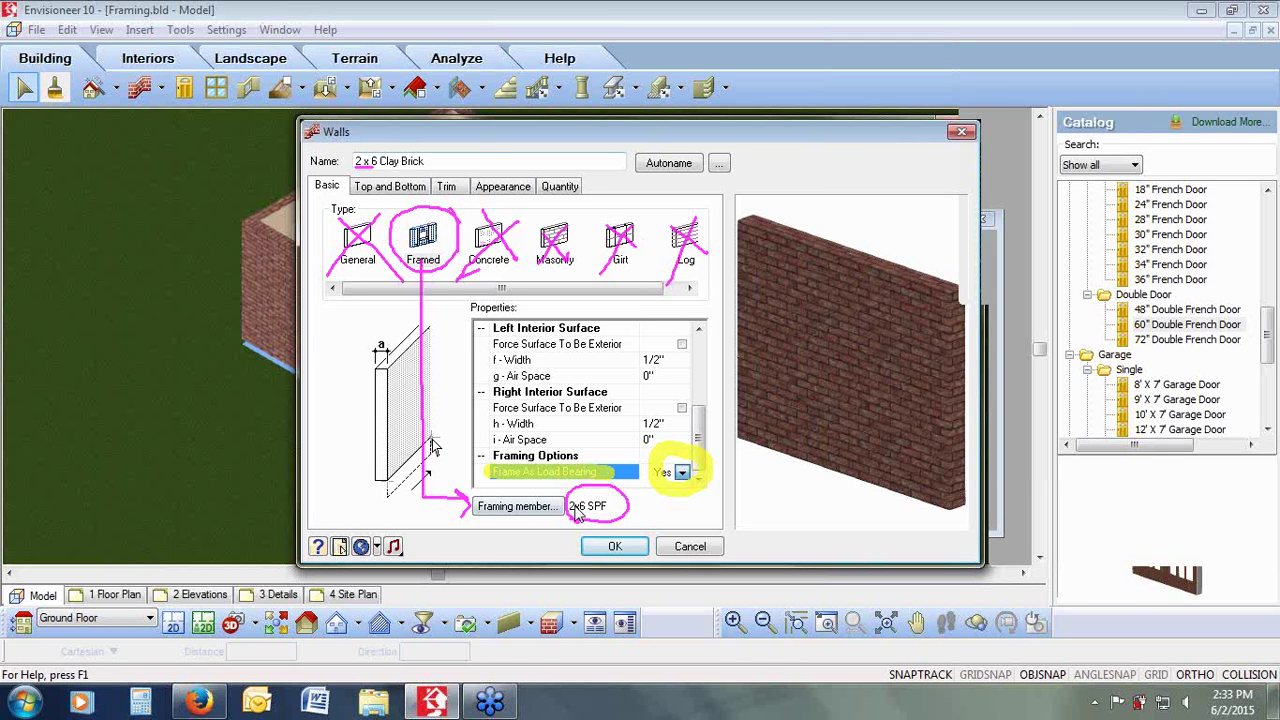
{"action": "left_click", "coordinate": [681, 474]}
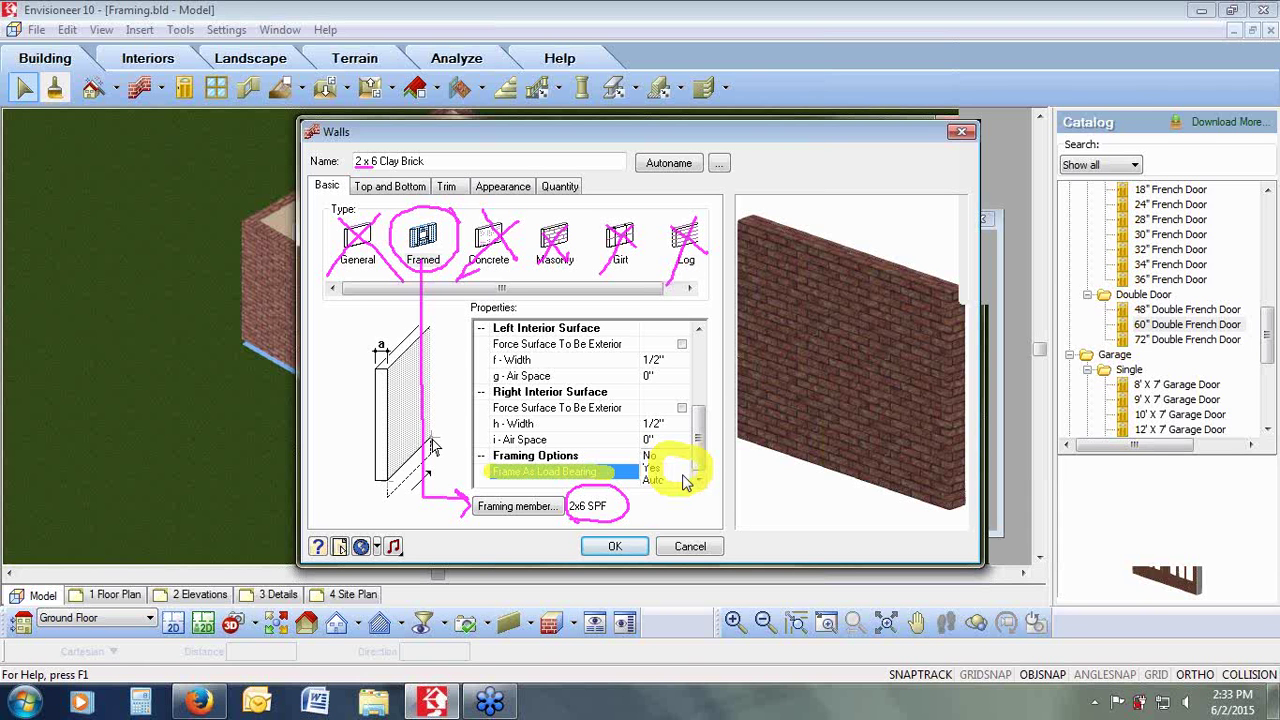
{"action": "left_click", "coordinate": [684, 472]}
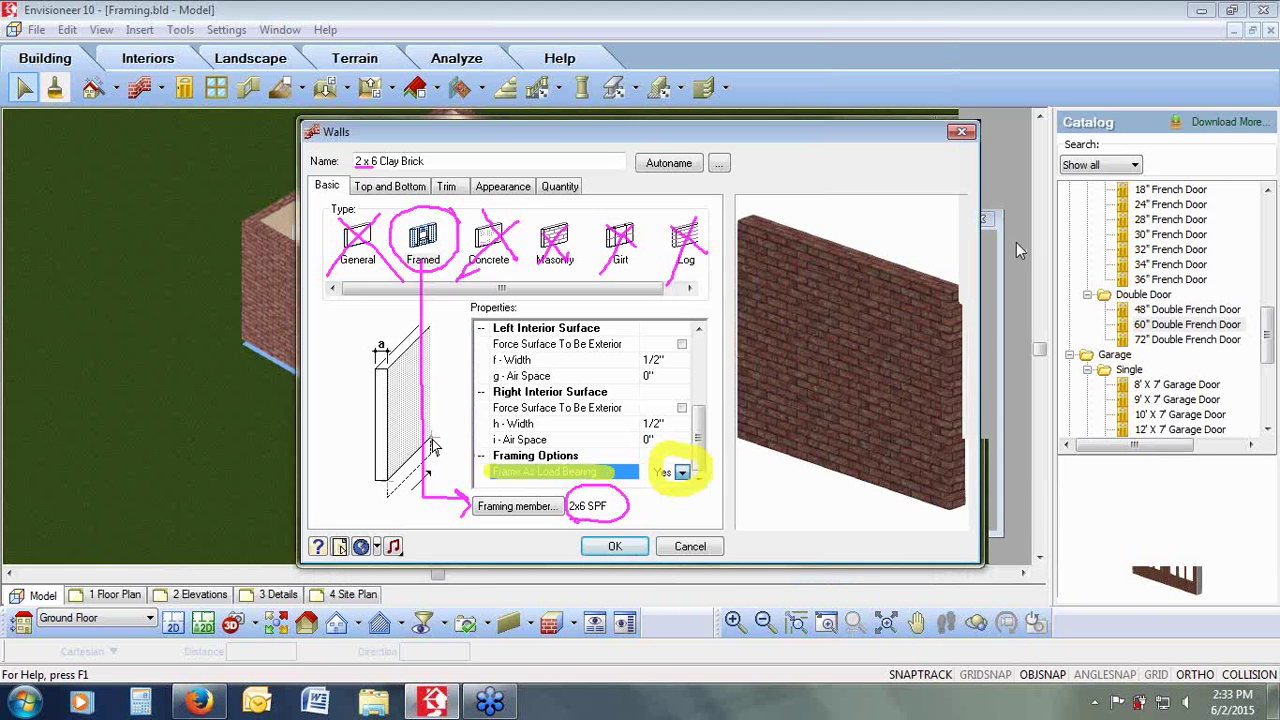
{"action": "left_click", "coordinate": [694, 548]}
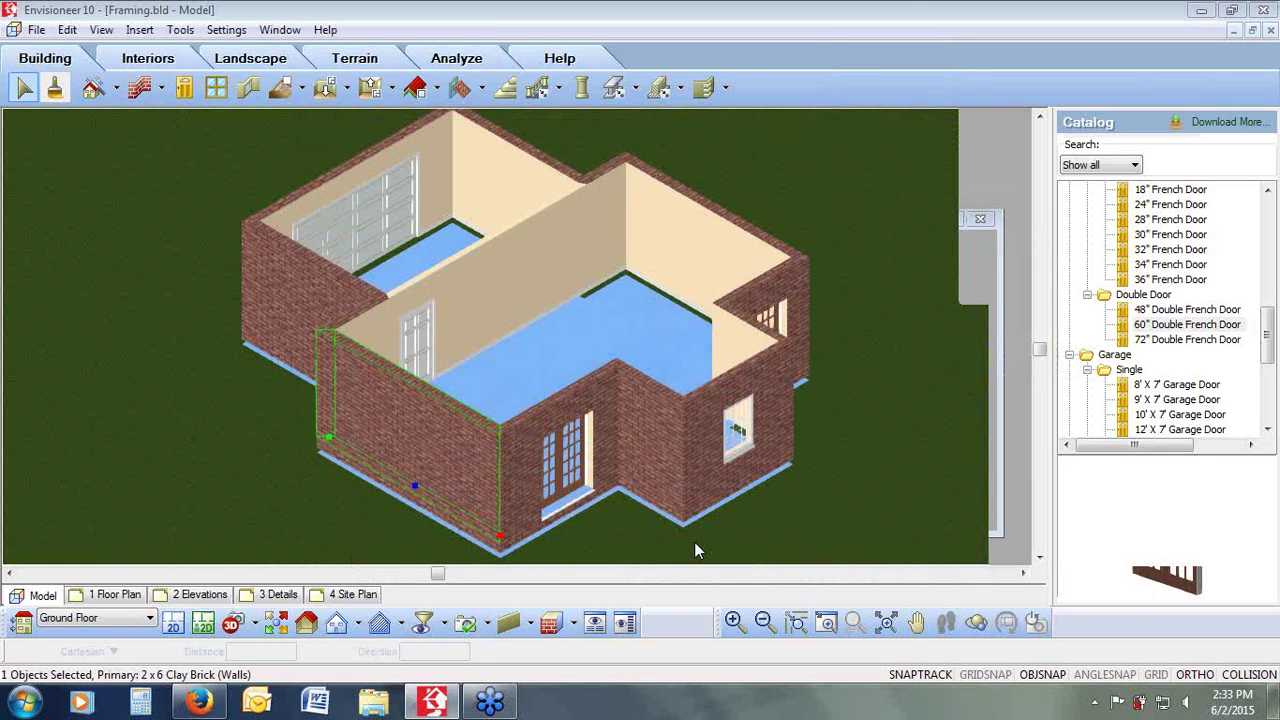
Step: Show the model in 2D plan, start a floor by room and open the Hardwood Floor's properties
{"action": "left_click", "coordinate": [173, 623]}
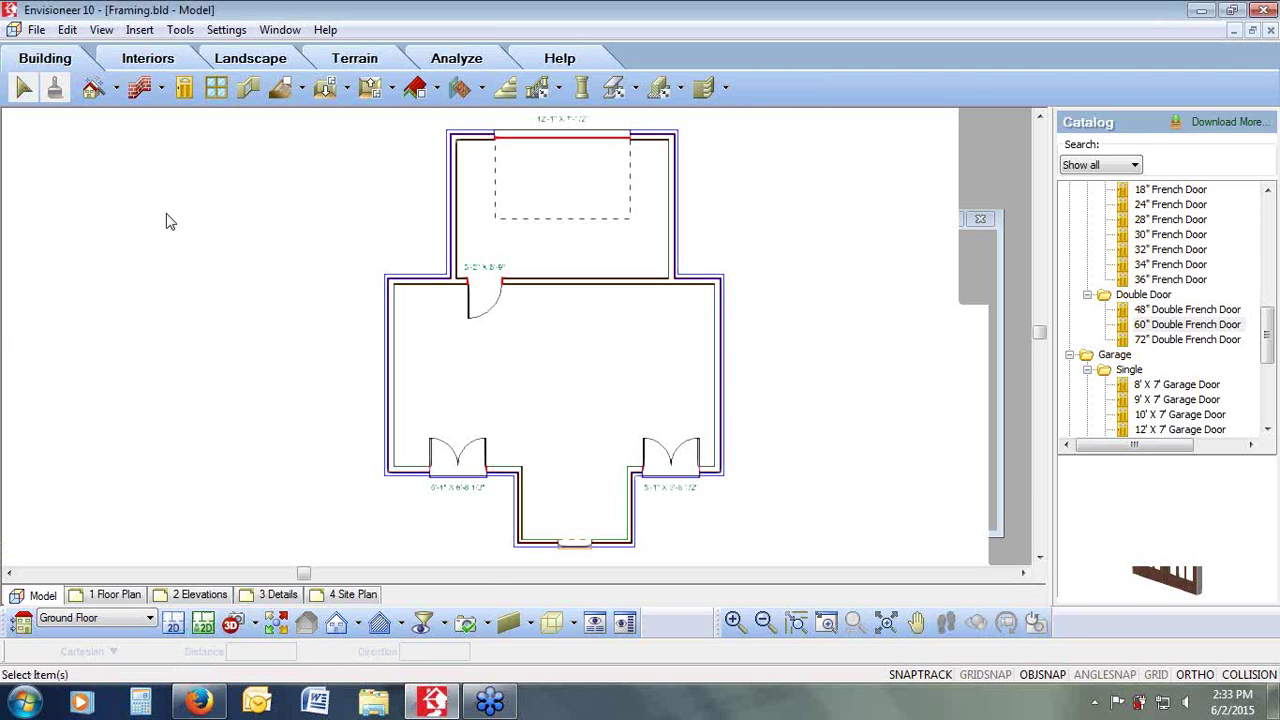
{"action": "left_click", "coordinate": [345, 90]}
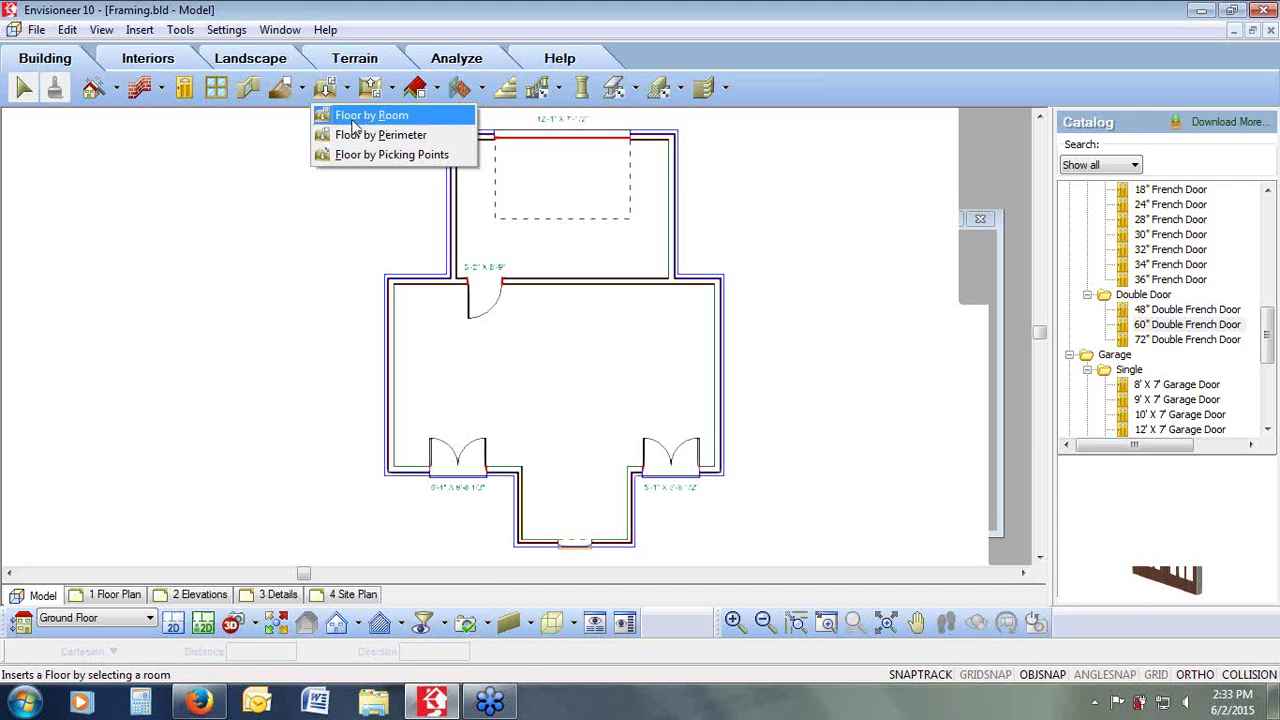
{"action": "left_click", "coordinate": [365, 115]}
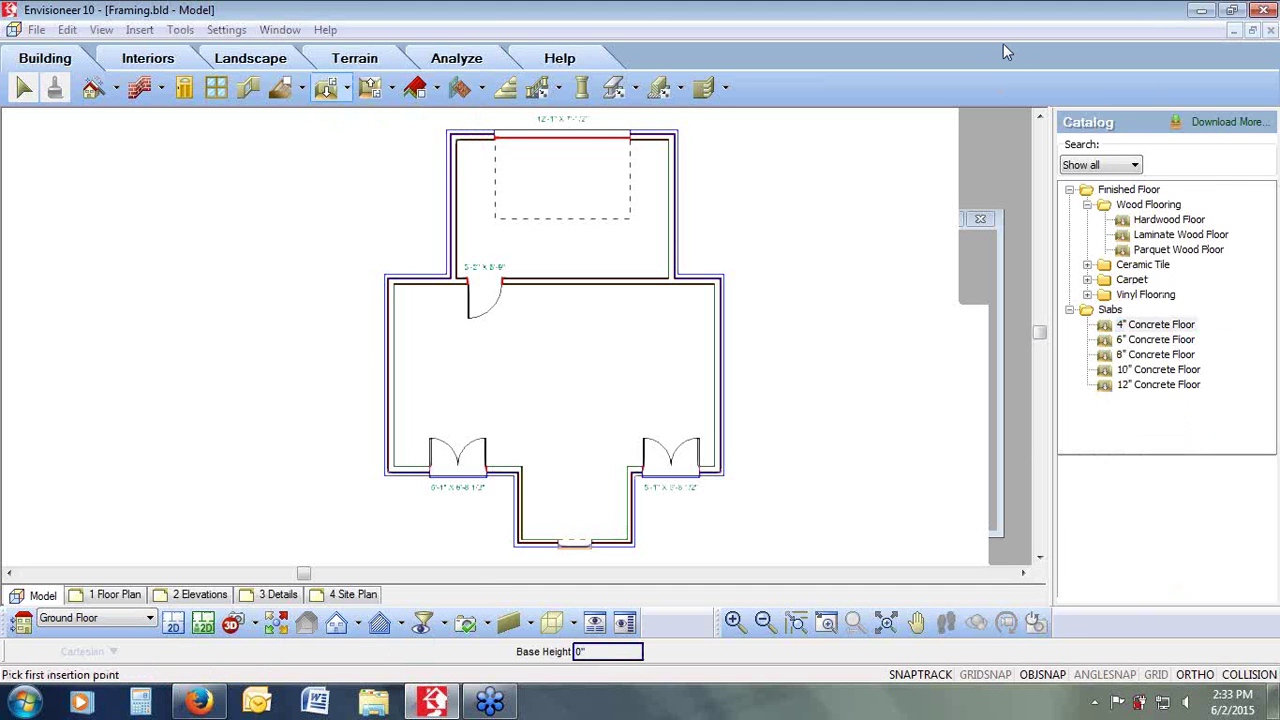
{"action": "double_click", "coordinate": [1170, 220]}
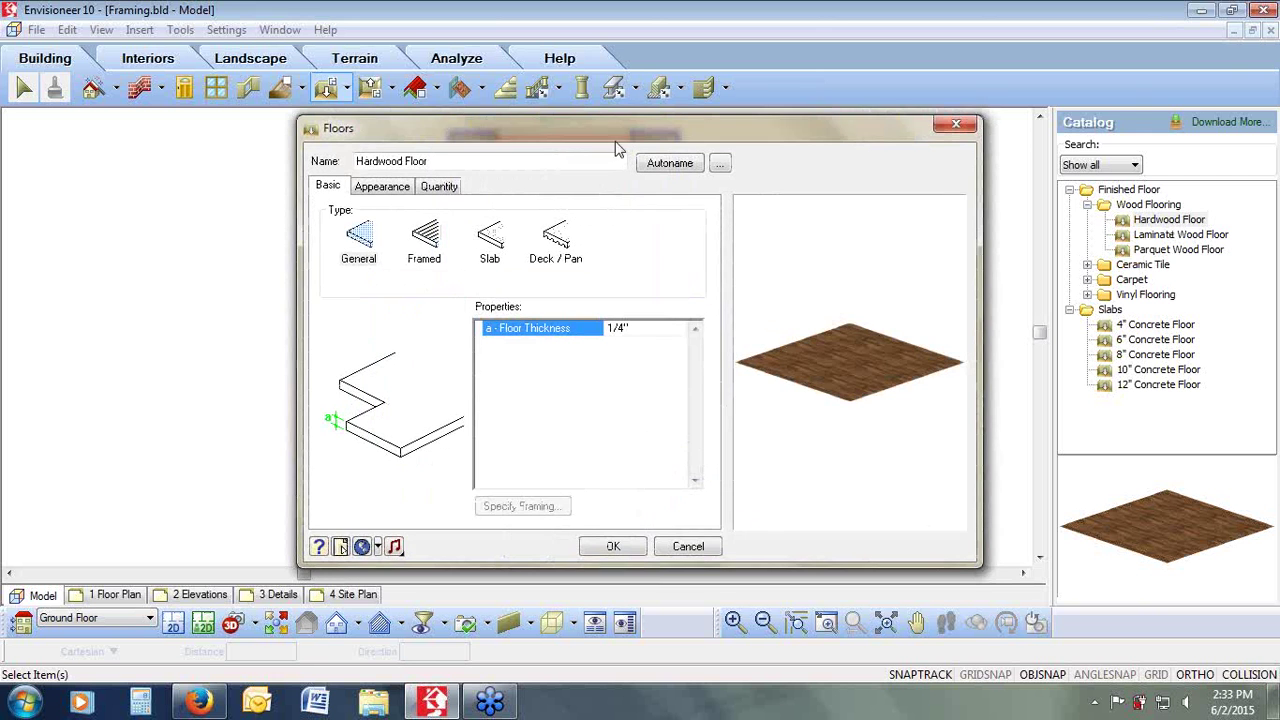
{"action": "left_click_drag", "start_coordinate": [543, 129], "coordinate": [441, 123]}
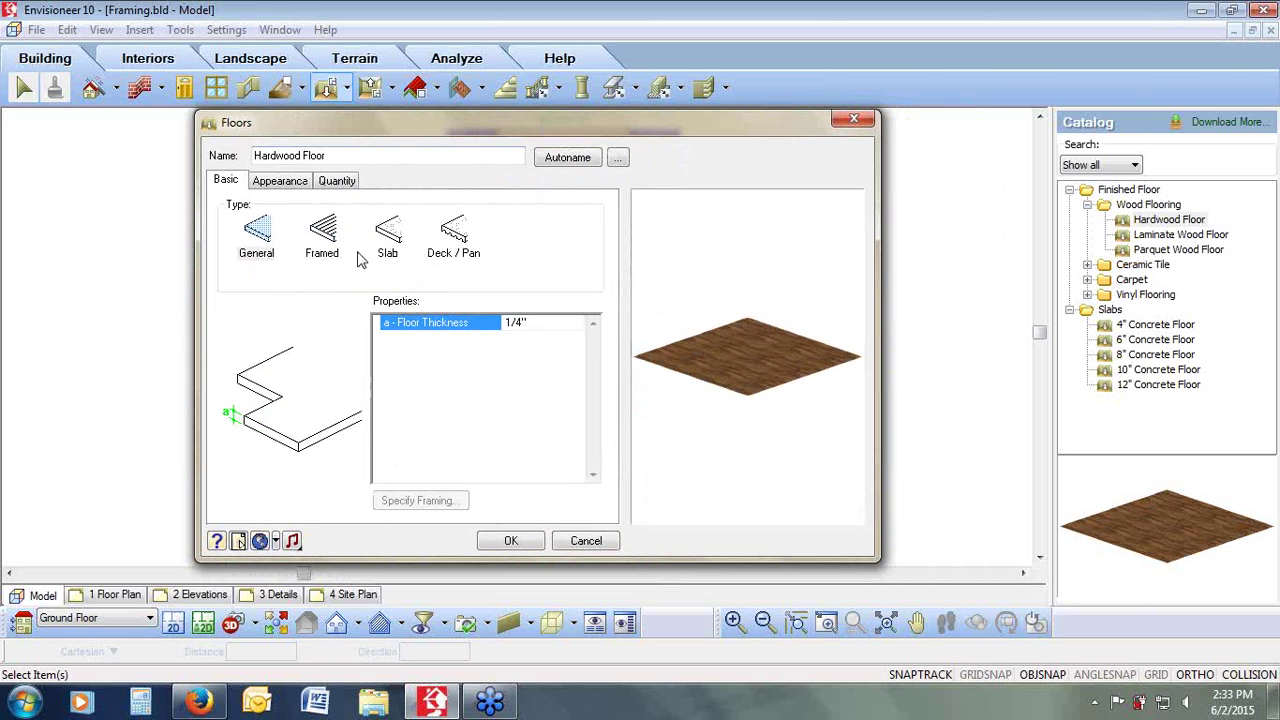
Step: Try the Framed type on the hardwood floor, inspect its joist spacing and direction settings, and discard the changes
{"action": "left_click", "coordinate": [326, 236]}
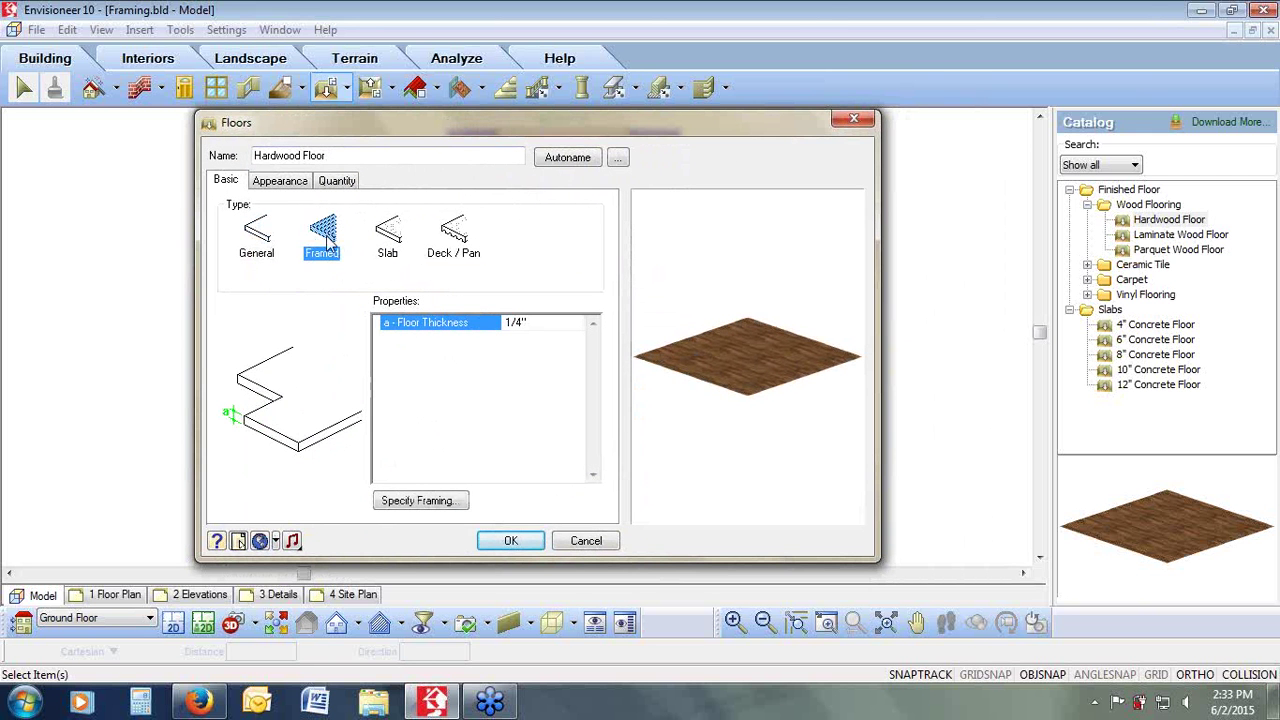
{"action": "left_click", "coordinate": [432, 503]}
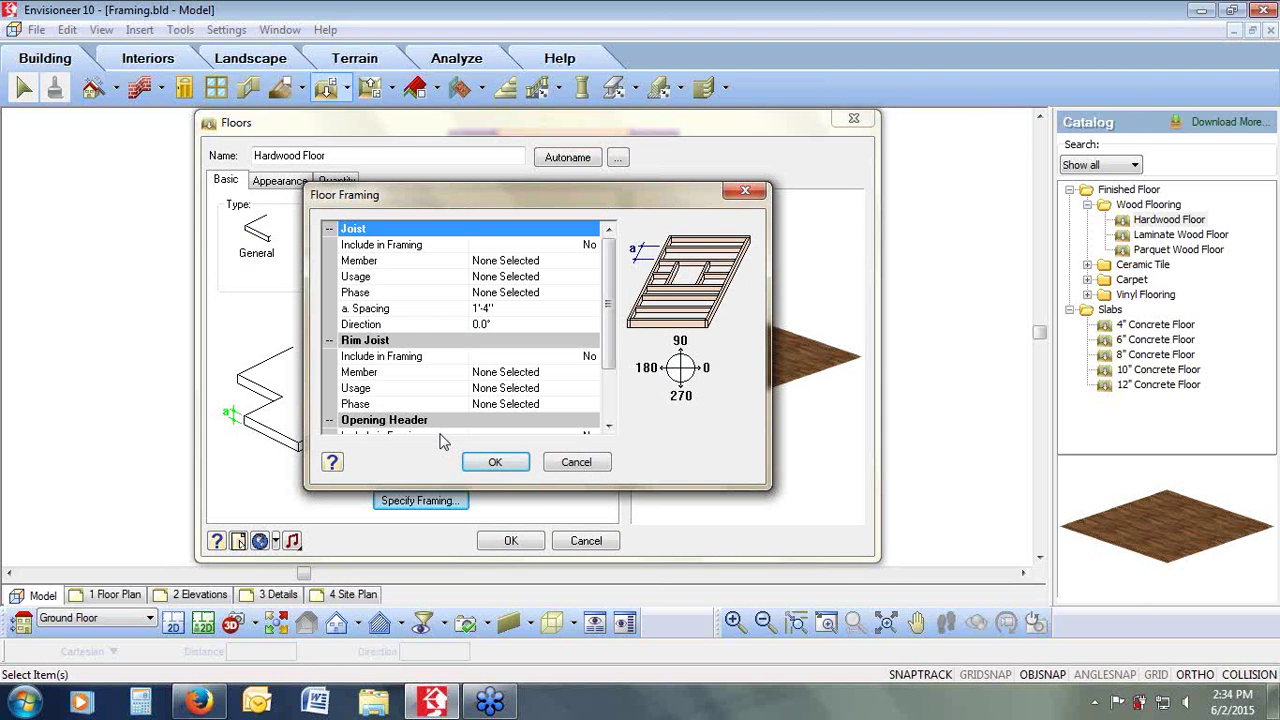
{"action": "left_click", "coordinate": [517, 309]}
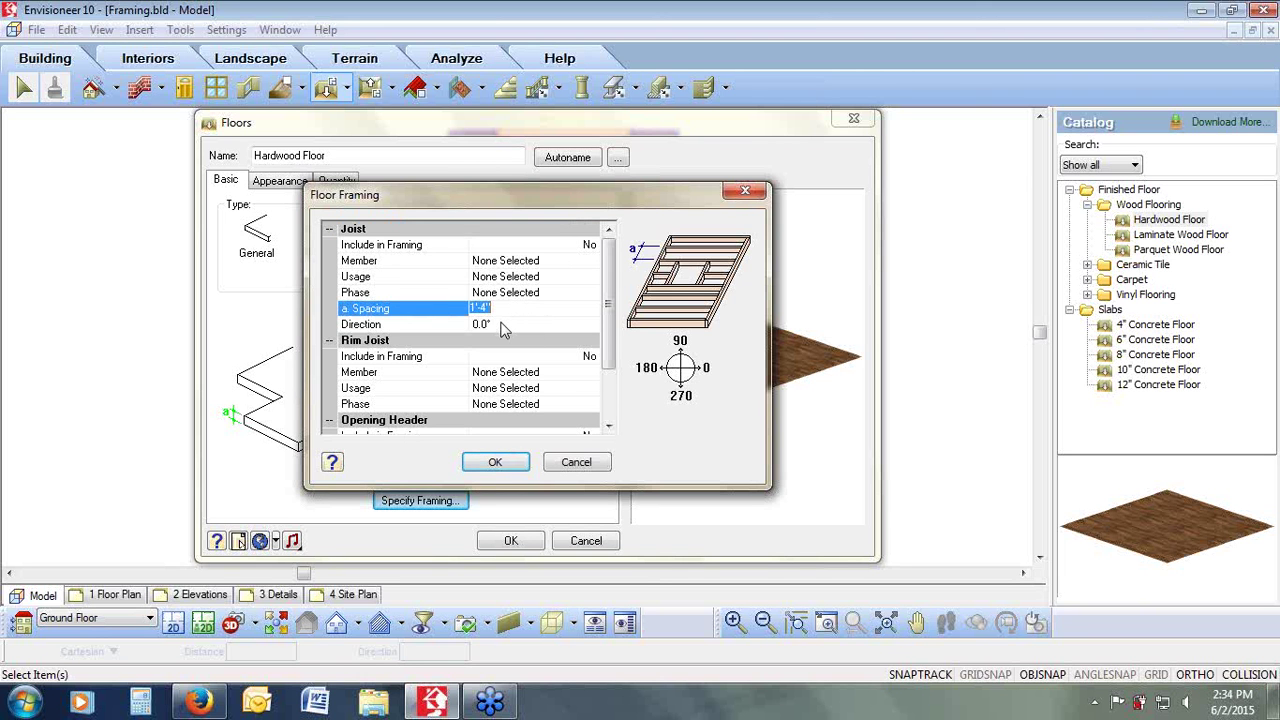
{"action": "left_click", "coordinate": [503, 327]}
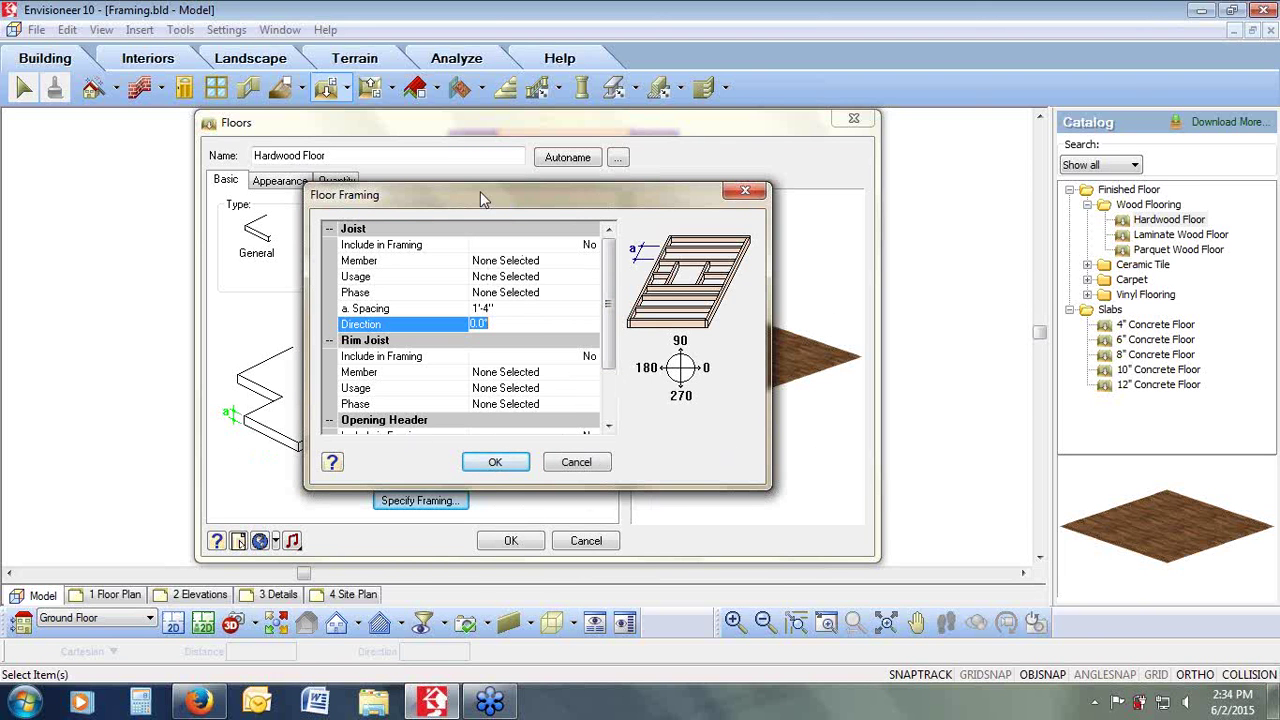
{"action": "left_click", "coordinate": [592, 462]}
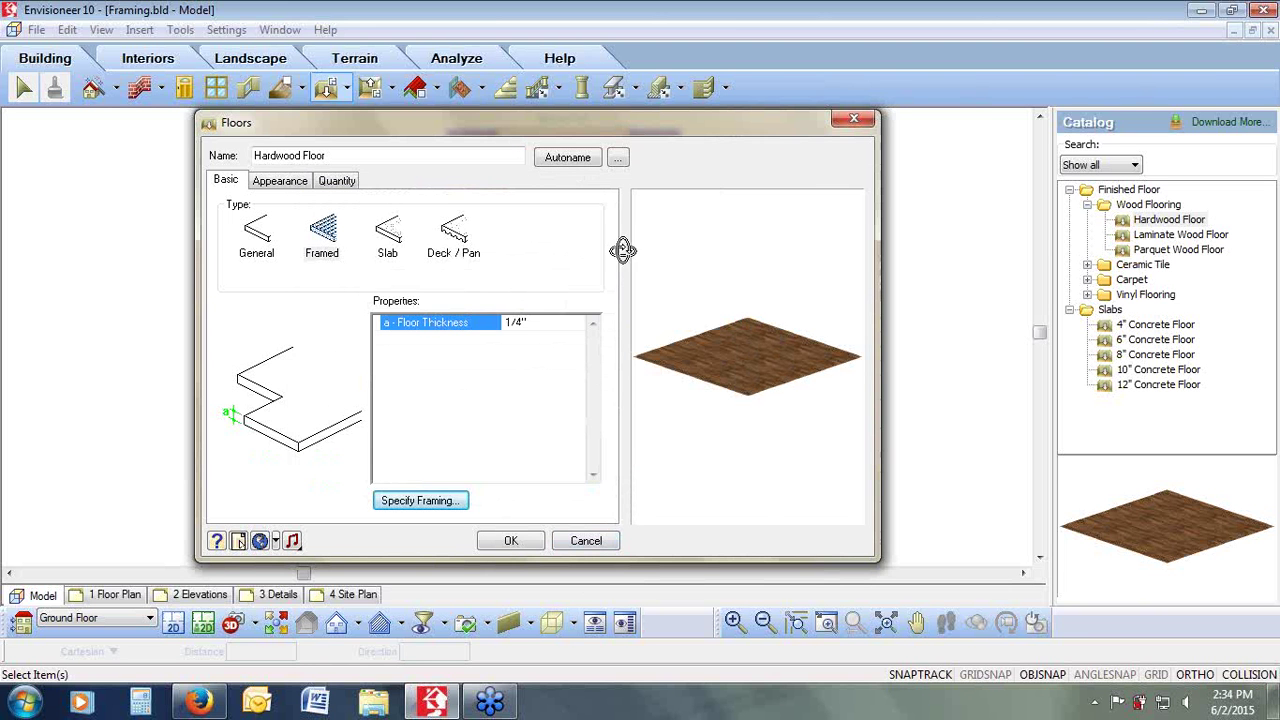
{"action": "left_click", "coordinate": [610, 545]}
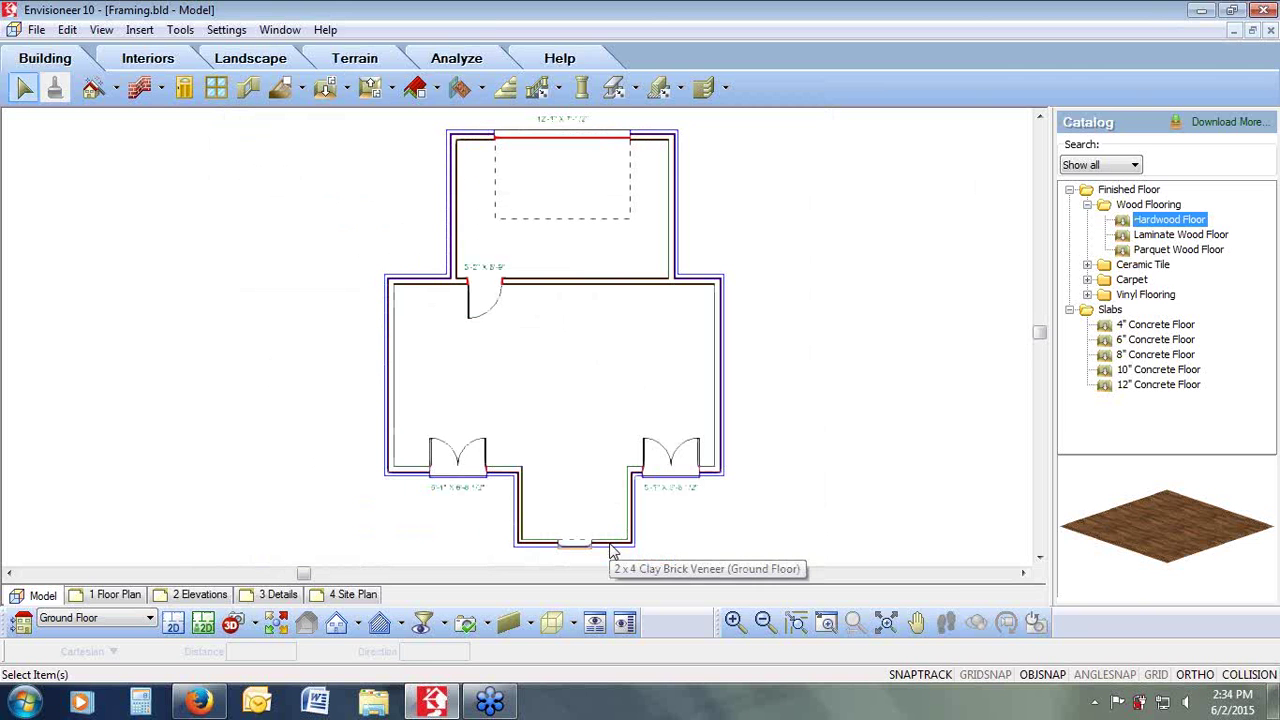
Step: Start a structural floor by perimeter and open the properties of the 2x10 Floor System w/ 3/4" OSB
{"action": "left_click", "coordinate": [301, 89]}
{"action": "left_click", "coordinate": [302, 116]}
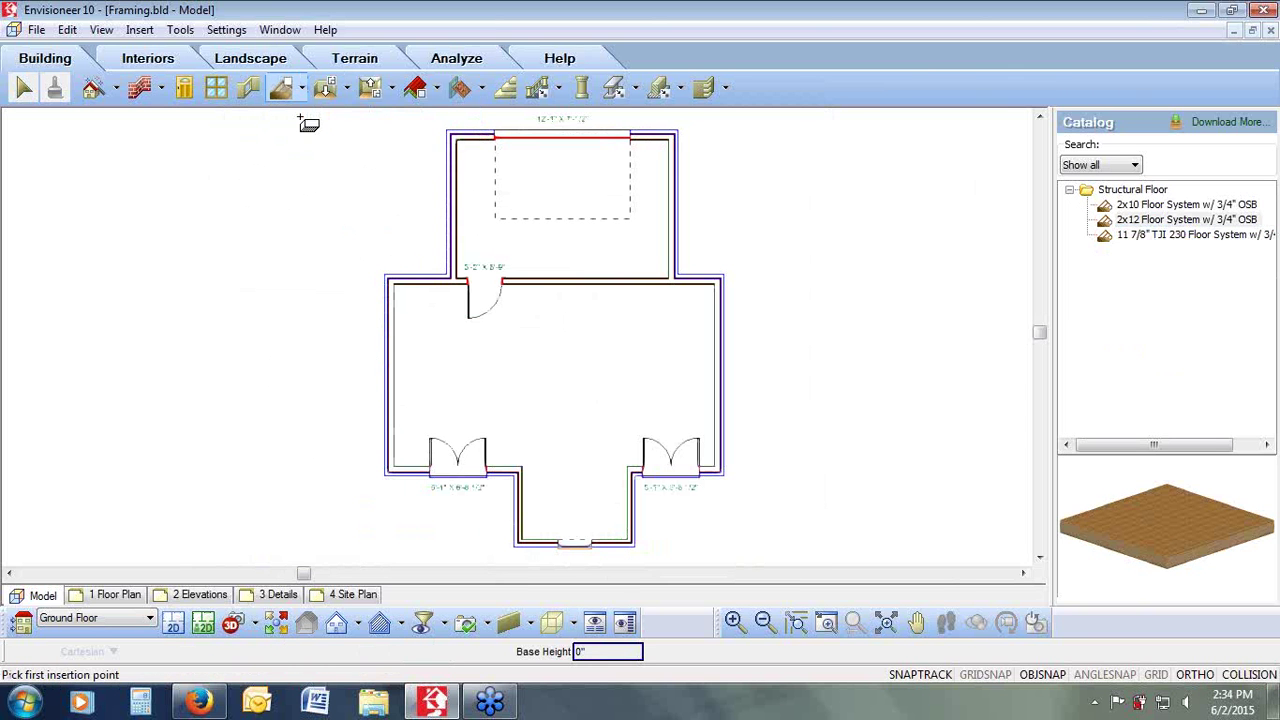
{"action": "left_click", "coordinate": [303, 89]}
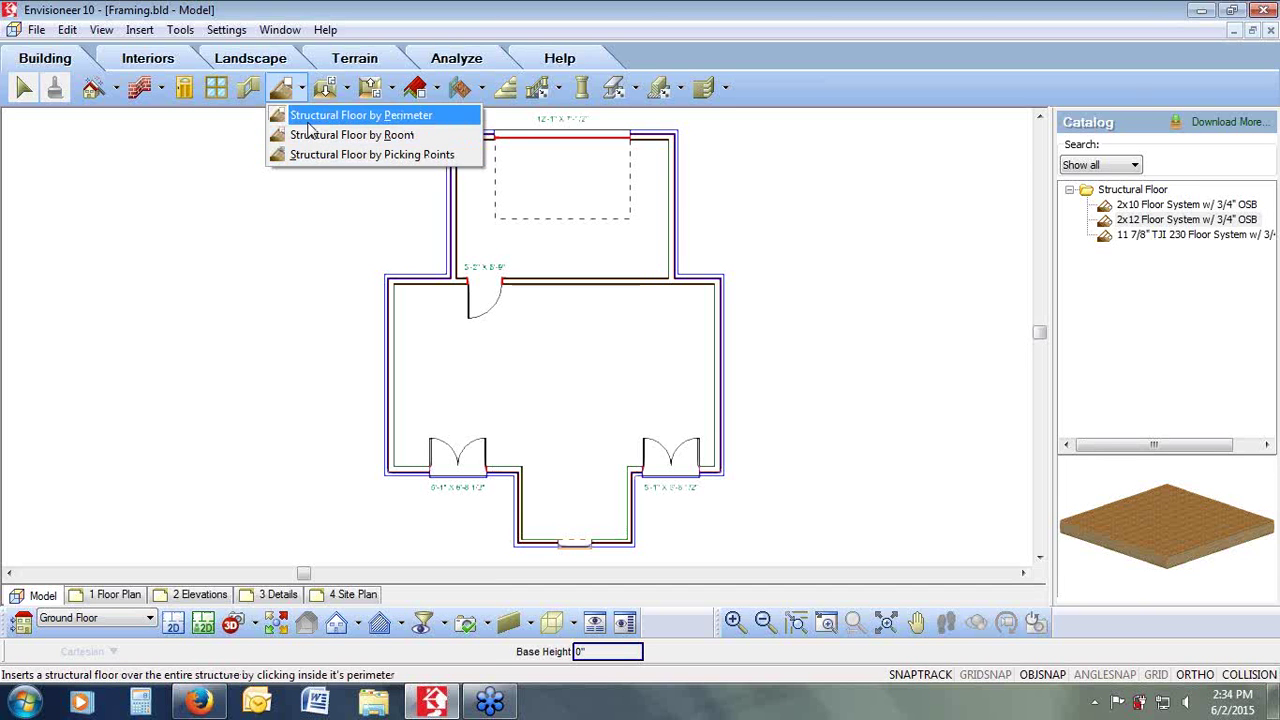
{"action": "left_click", "coordinate": [309, 118]}
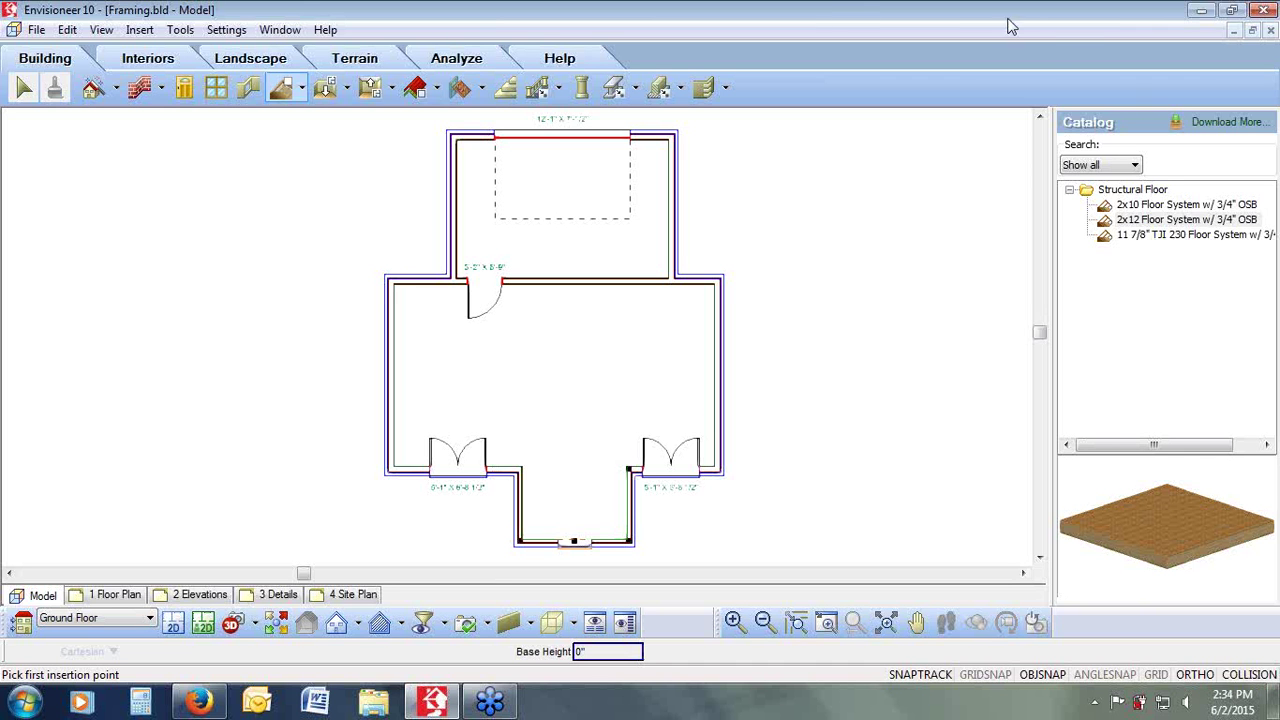
{"action": "left_click", "coordinate": [1153, 206]}
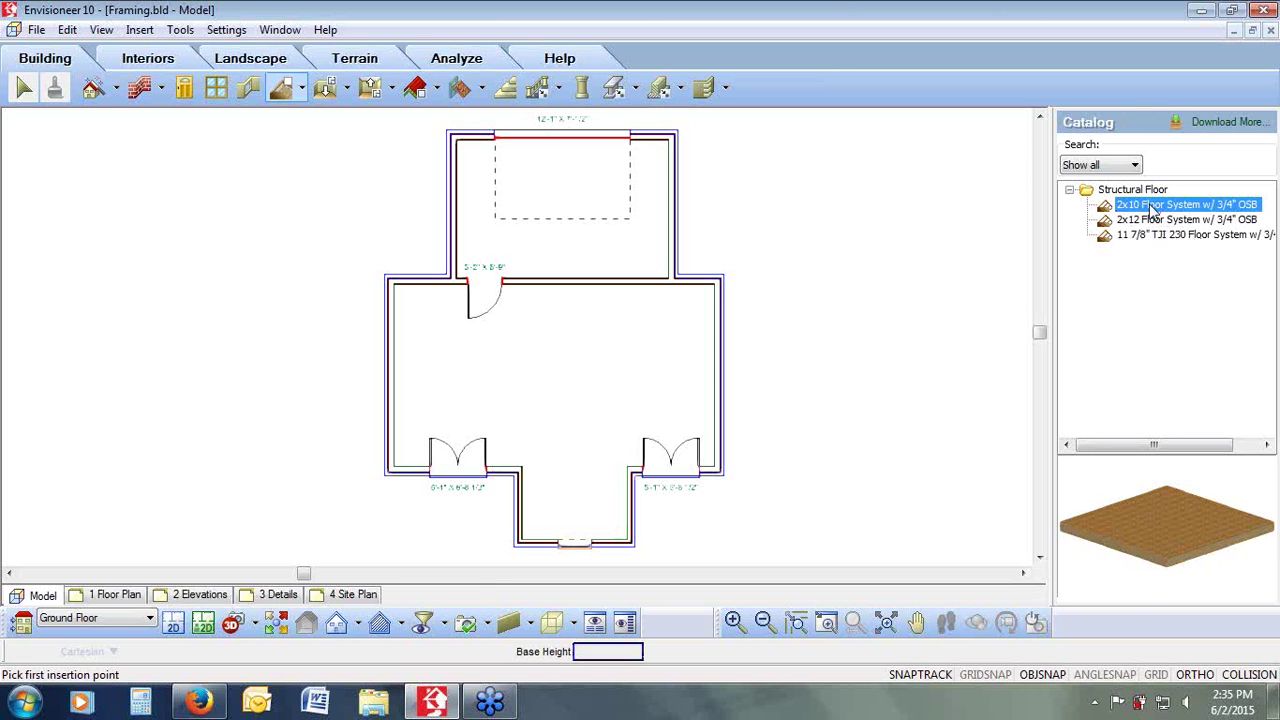
{"action": "double_click", "coordinate": [1153, 206]}
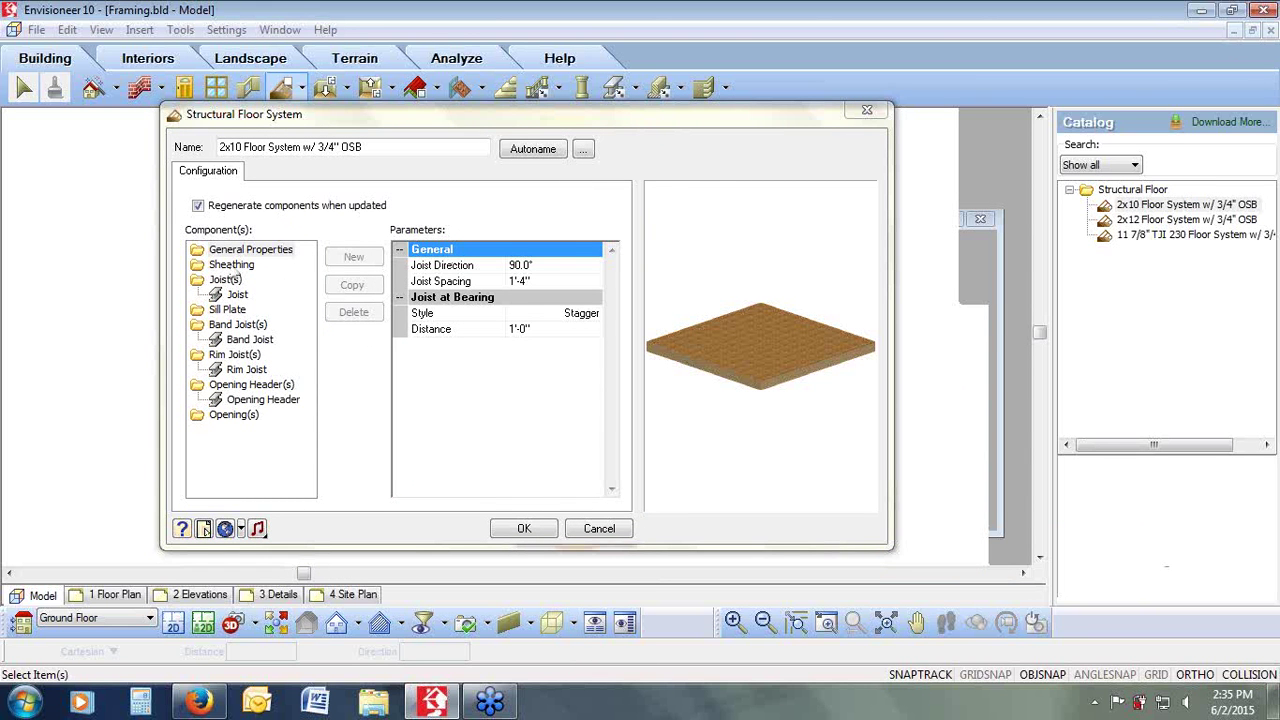
Step: Examine the floor system's general properties, including its joist direction, and tilt the preview to see the deck from higher up
{"action": "left_click", "coordinate": [227, 256]}
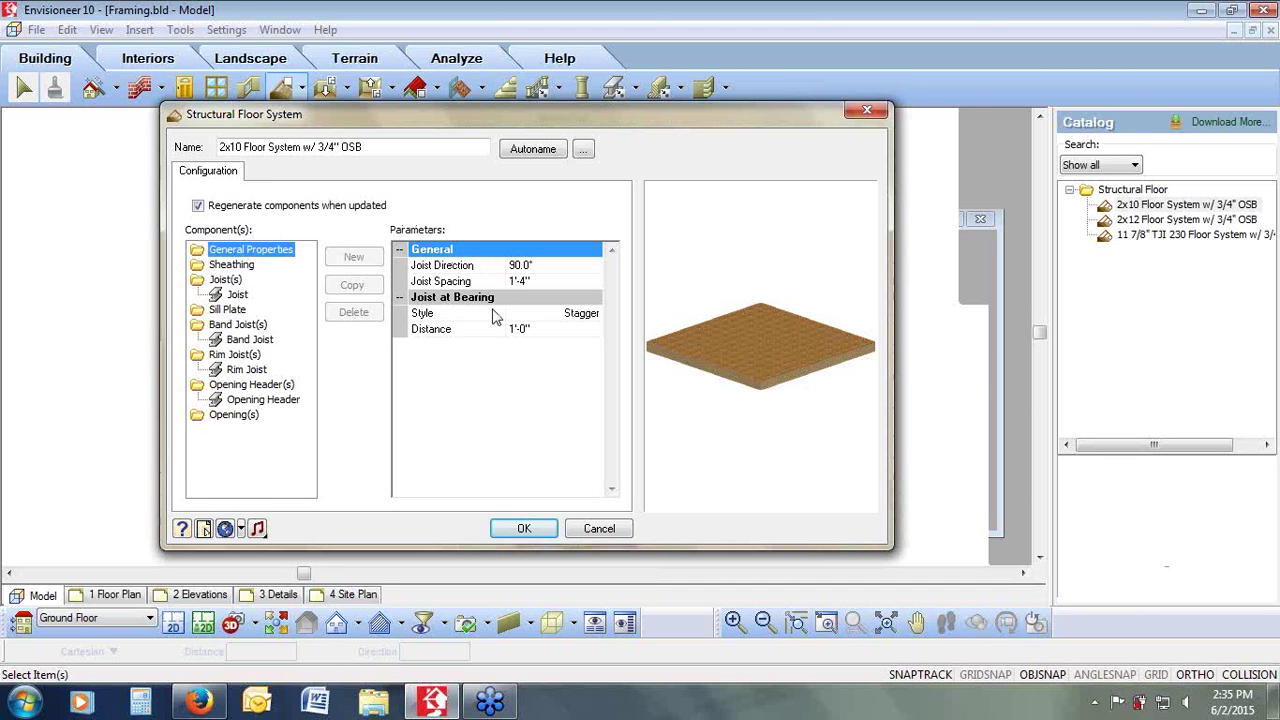
{"action": "mouse_move", "coordinate": [814, 334]}
{"action": "left_mouse_down"}
{"action": "mouse_move", "coordinate": [814, 306]}
{"action": "mouse_move", "coordinate": [816, 355]}
{"action": "left_mouse_up"}
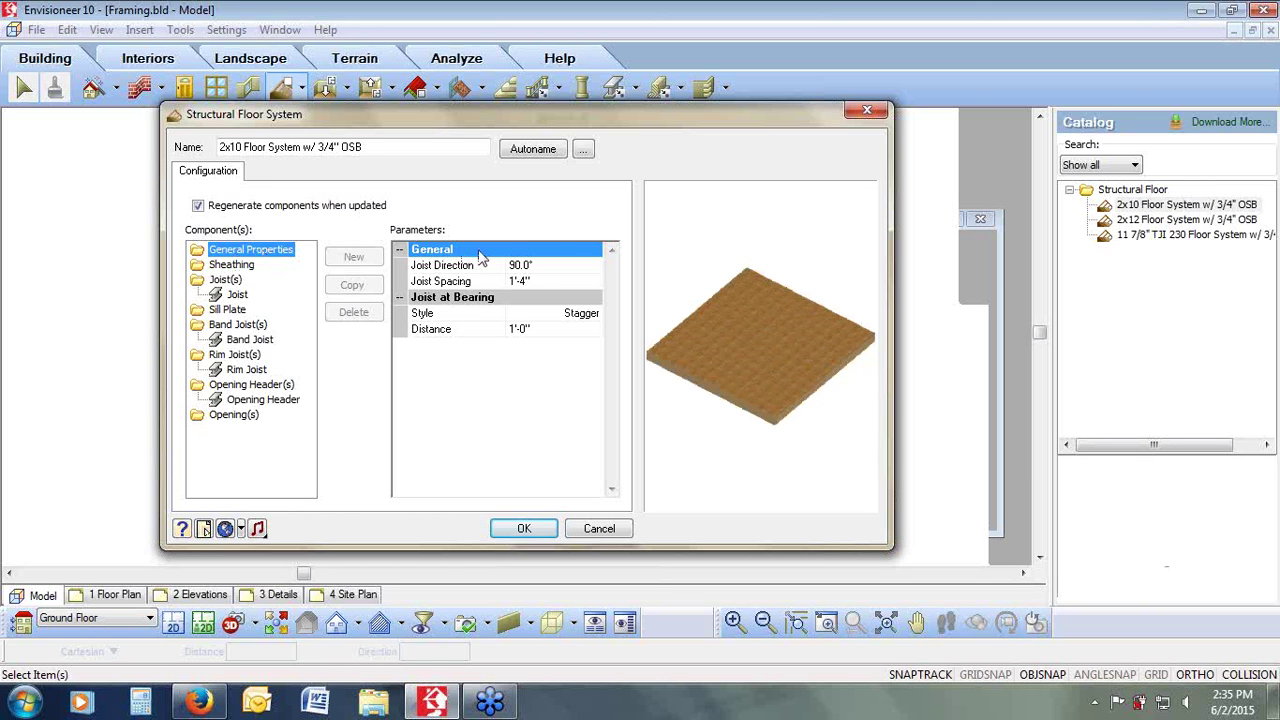
{"action": "left_click", "coordinate": [518, 266]}
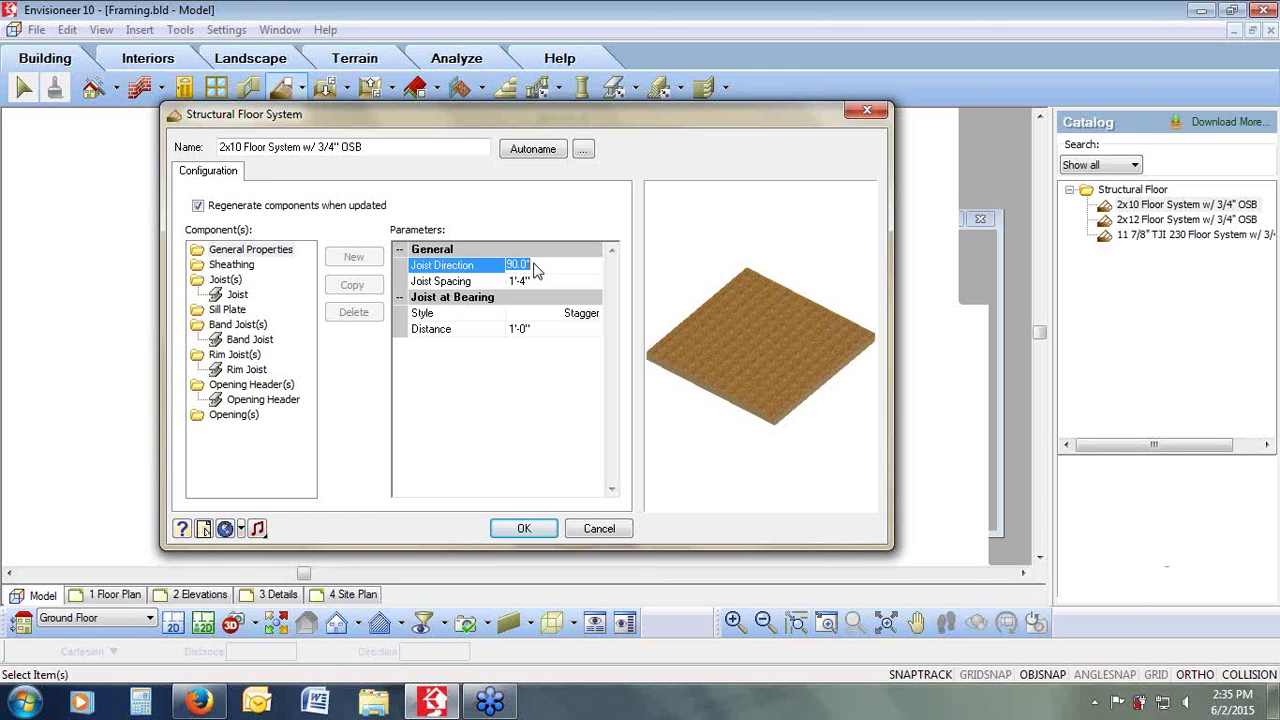
{"action": "left_click", "coordinate": [1013, 243]}
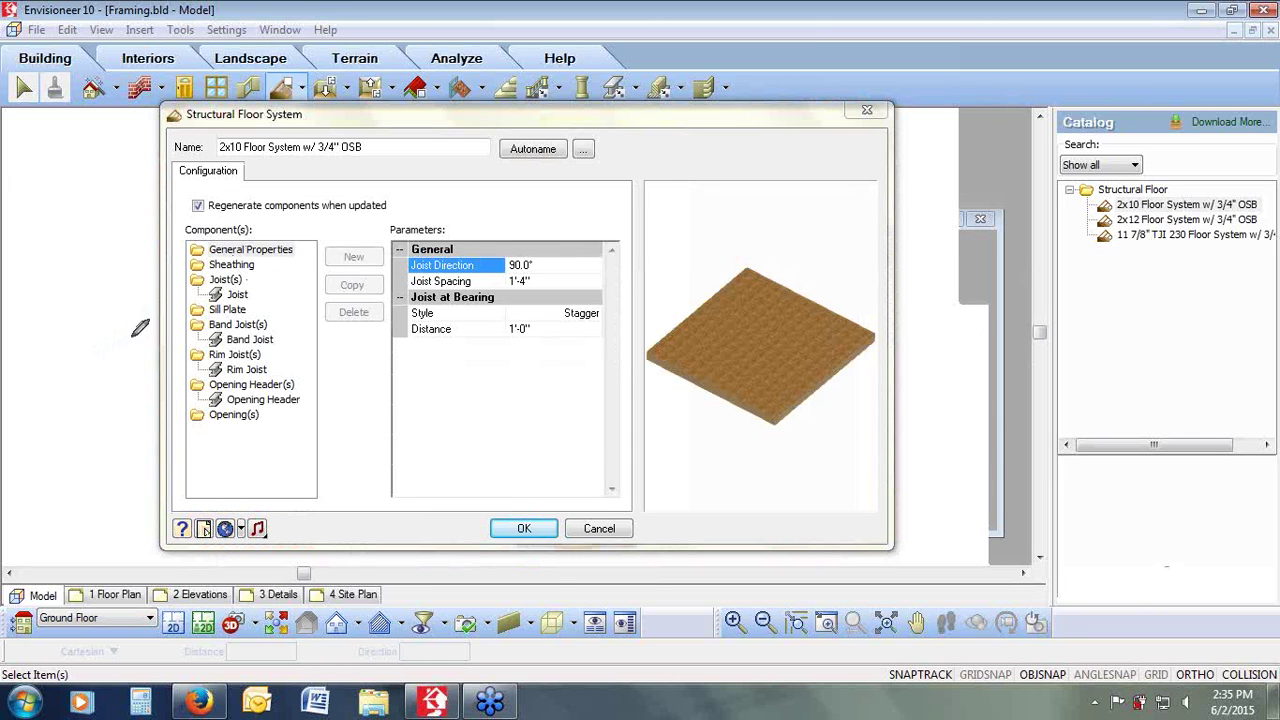
{"action": "mouse_move", "coordinate": [128, 333]}
{"action": "left_mouse_down"}
{"action": "mouse_move", "coordinate": [92, 360]}
{"action": "mouse_move", "coordinate": [940, 352]}
{"action": "mouse_move", "coordinate": [903, 390]}
{"action": "left_mouse_up"}
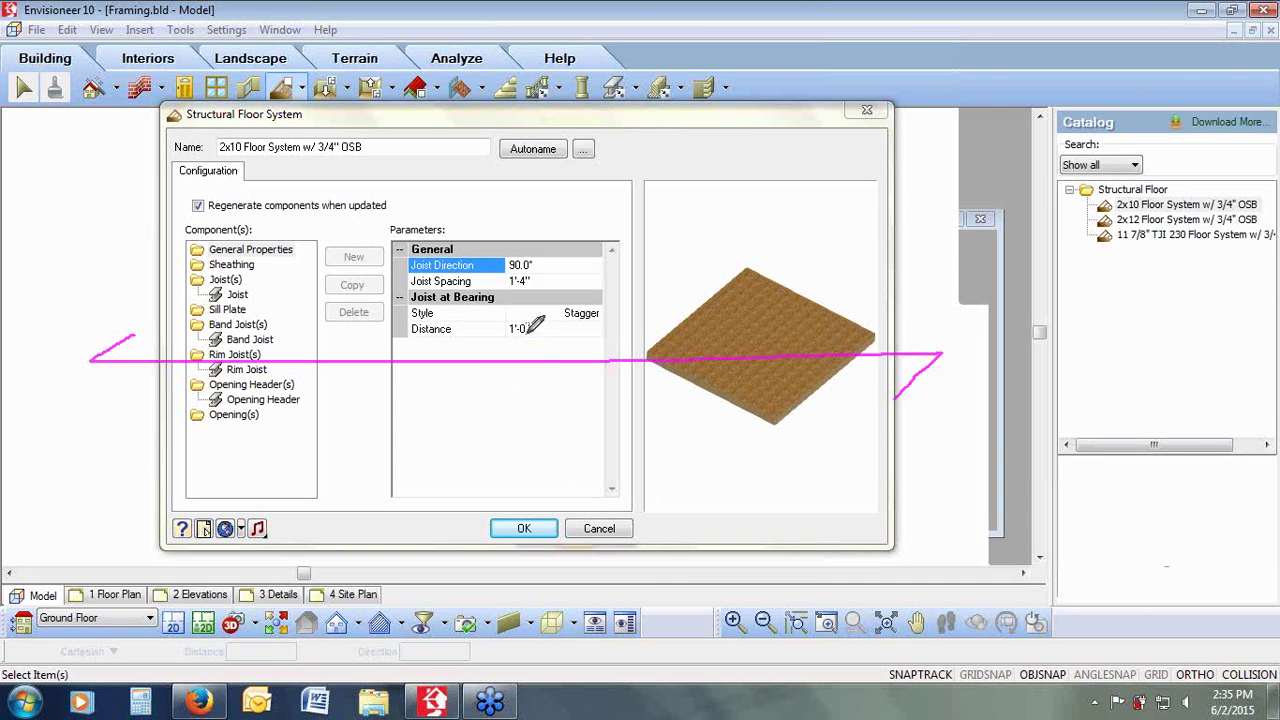
{"action": "left_click_drag", "start_coordinate": [517, 333], "coordinate": [537, 340]}
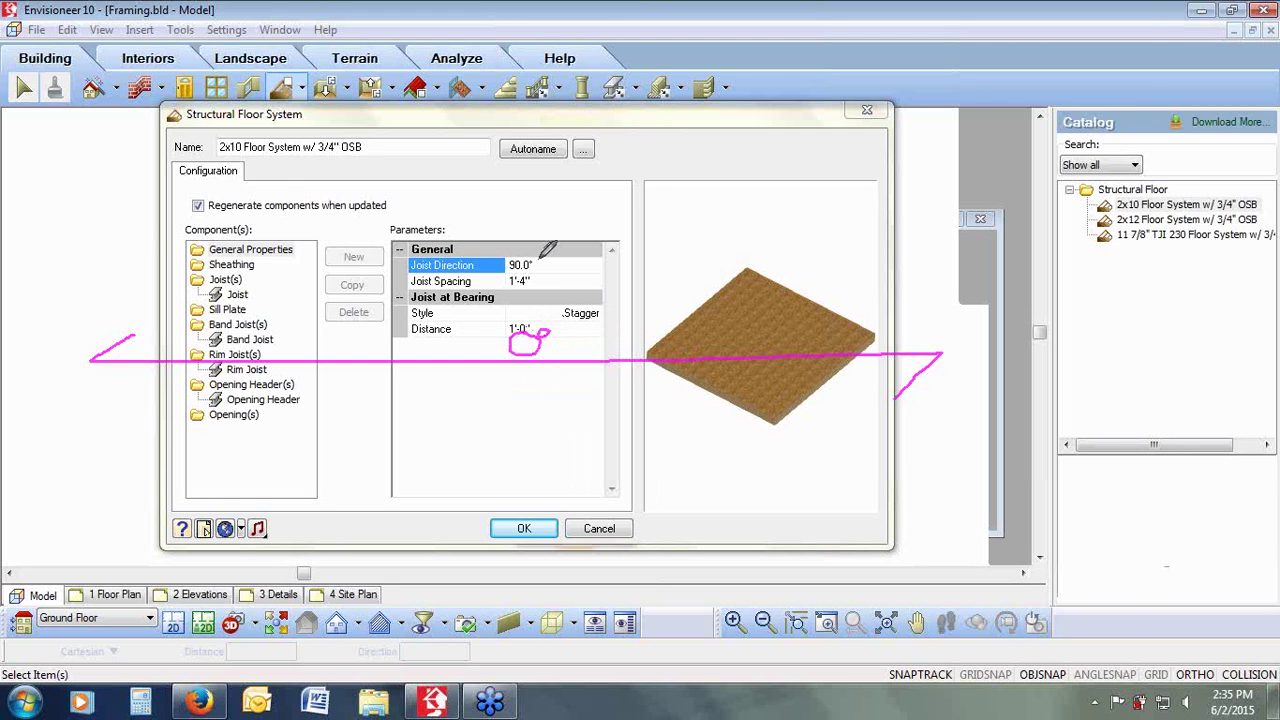
{"action": "mouse_move", "coordinate": [536, 255]}
{"action": "left_mouse_down"}
{"action": "mouse_move", "coordinate": [508, 268]}
{"action": "mouse_move", "coordinate": [541, 258]}
{"action": "left_mouse_up"}
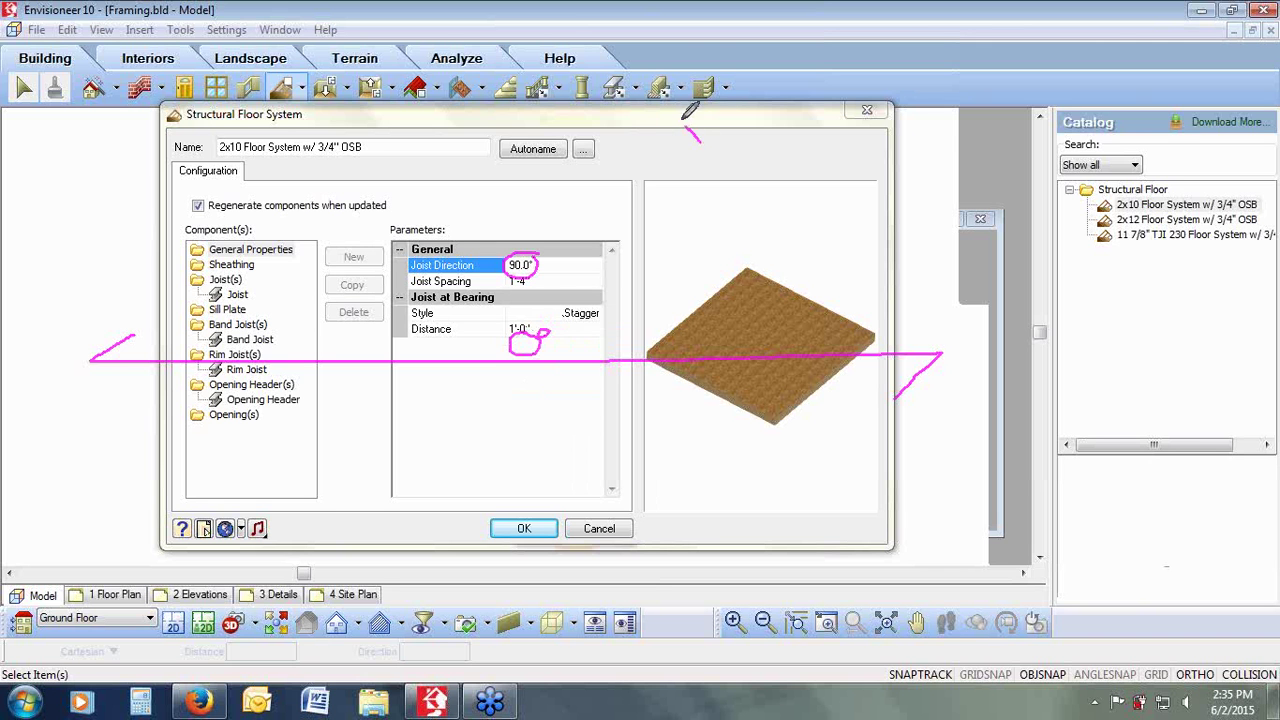
{"action": "mouse_move", "coordinate": [700, 140]}
{"action": "left_mouse_down"}
{"action": "mouse_move", "coordinate": [676, 165]}
{"action": "mouse_move", "coordinate": [677, 537]}
{"action": "mouse_move", "coordinate": [660, 518]}
{"action": "left_mouse_up"}
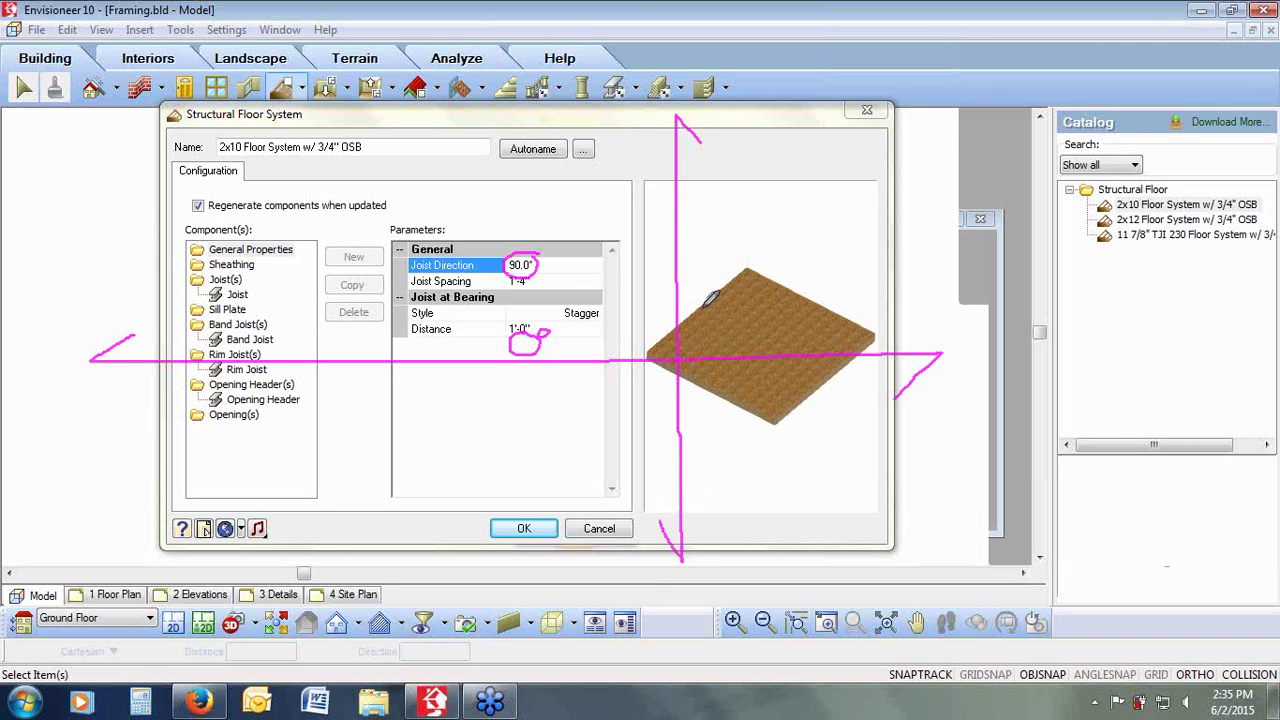
{"action": "mouse_move", "coordinate": [701, 227]}
{"action": "left_mouse_down"}
{"action": "mouse_move", "coordinate": [688, 226]}
{"action": "mouse_move", "coordinate": [703, 246]}
{"action": "mouse_move", "coordinate": [722, 220]}
{"action": "left_mouse_up"}
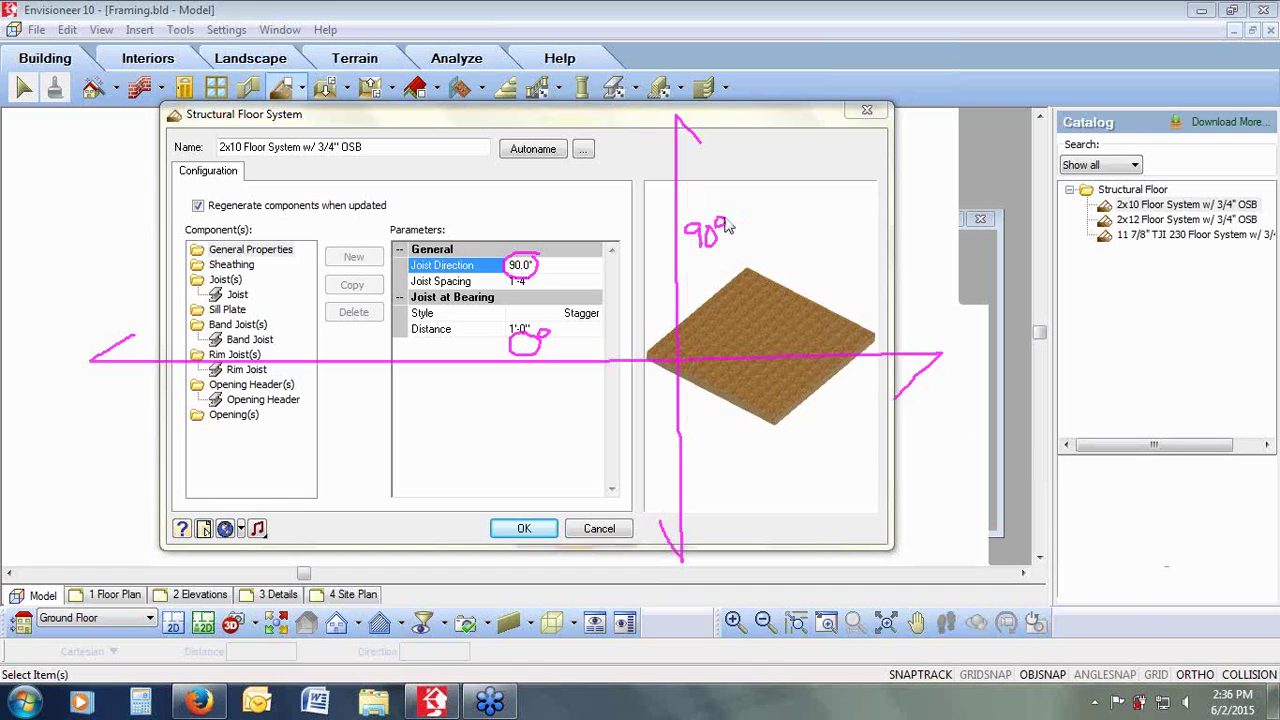
Step: Inspect the floor system's joist spacing and its joist-at-bearing style, turning the preview to a plan-like view
{"action": "left_click", "coordinate": [518, 283]}
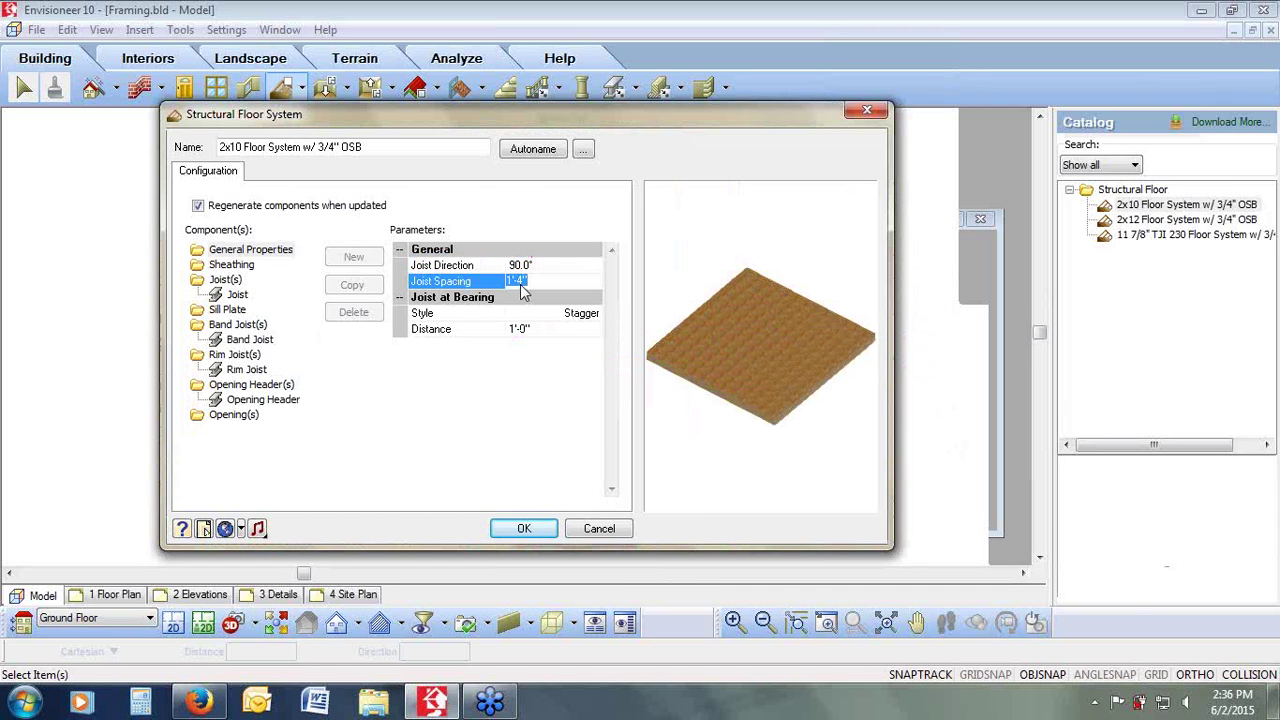
{"action": "left_click", "coordinate": [565, 318]}
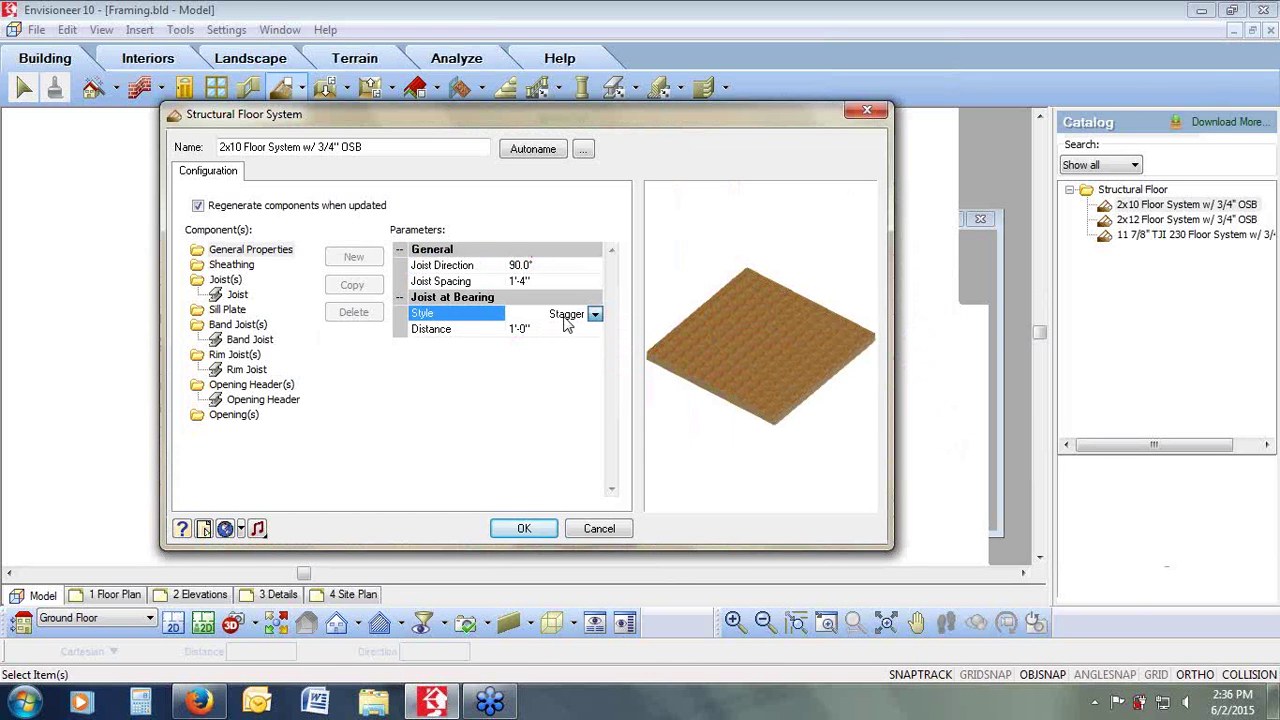
{"action": "mouse_move", "coordinate": [770, 364]}
{"action": "left_mouse_down"}
{"action": "mouse_move", "coordinate": [804, 386]}
{"action": "mouse_move", "coordinate": [840, 360]}
{"action": "left_mouse_up"}
{"action": "right_click", "coordinate": [1008, 237]}
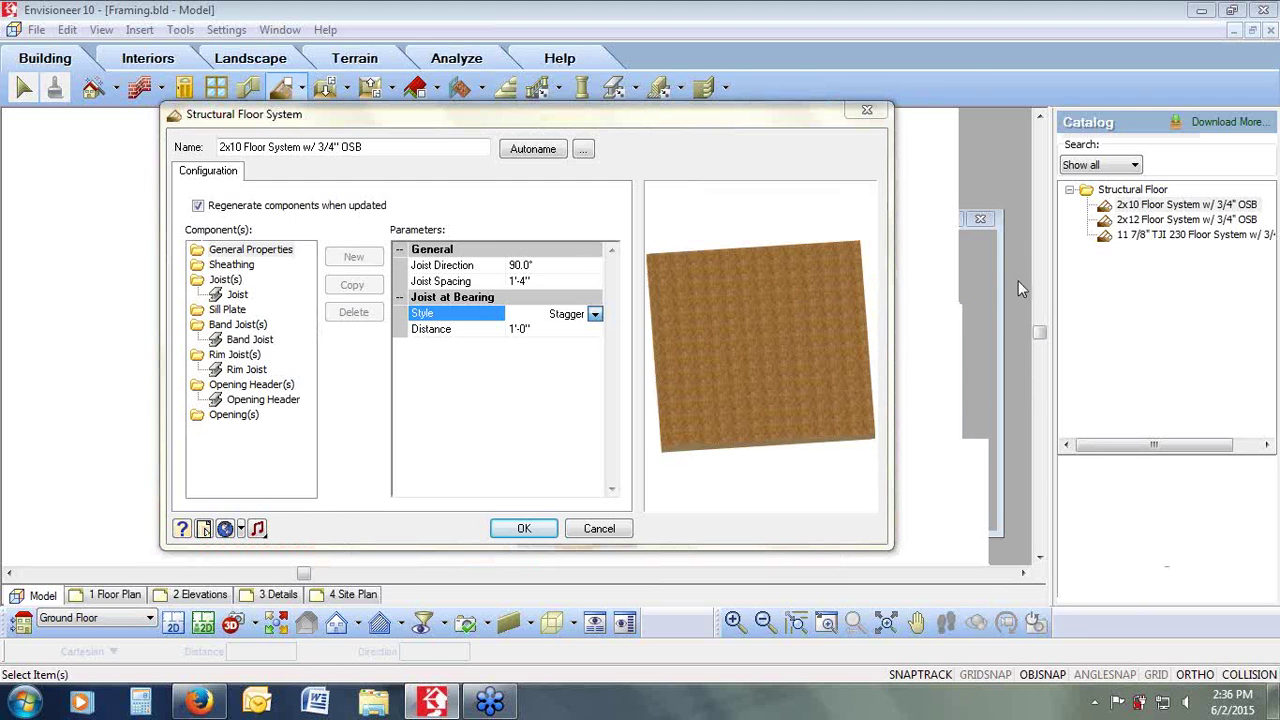
{"action": "left_click", "coordinate": [1040, 283]}
{"action": "left_click_drag", "start_coordinate": [655, 350], "coordinate": [861, 339]}
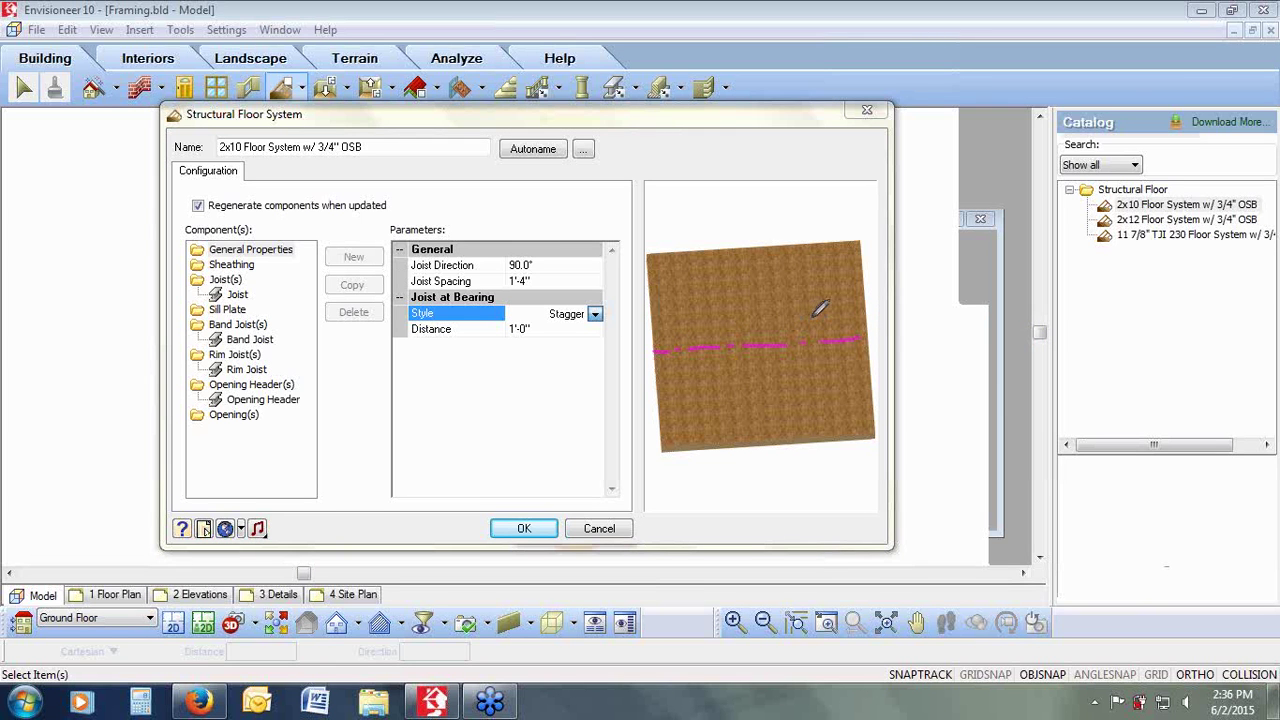
{"action": "left_click_drag", "start_coordinate": [764, 252], "coordinate": [776, 340]}
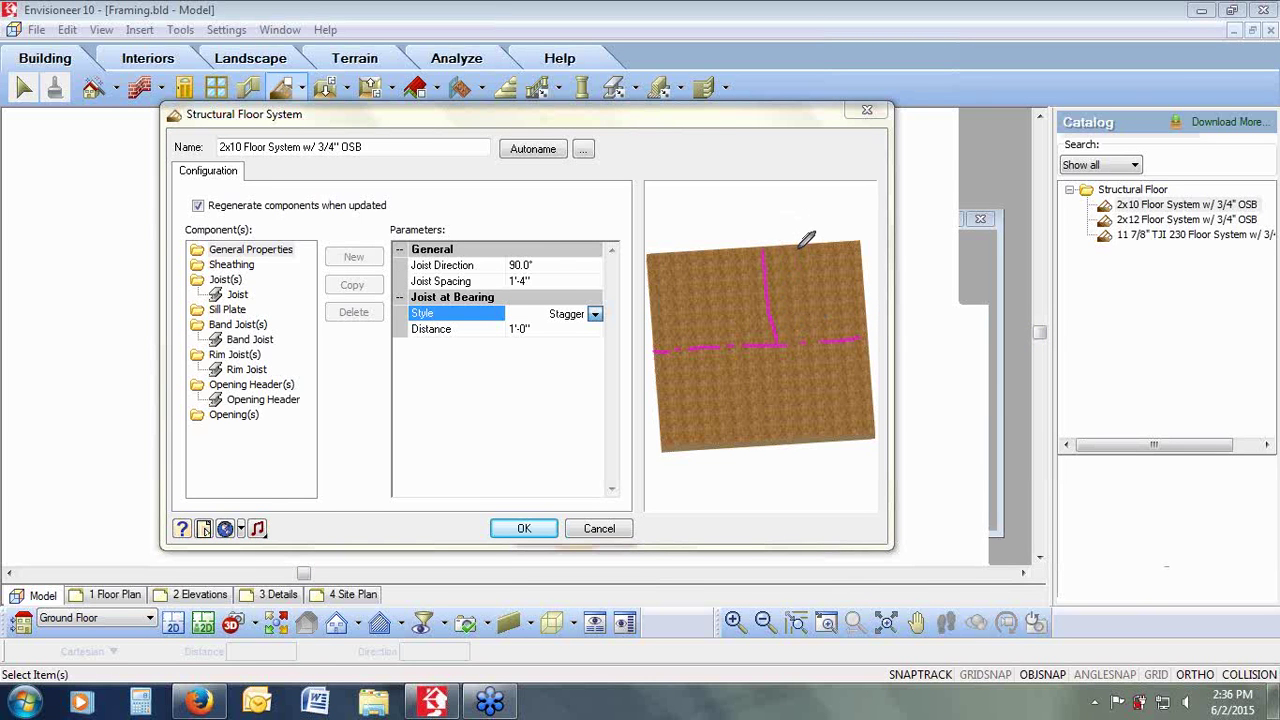
{"action": "left_click_drag", "start_coordinate": [800, 246], "coordinate": [796, 350]}
{"action": "mouse_move", "coordinate": [590, 302]}
{"action": "left_mouse_down"}
{"action": "mouse_move", "coordinate": [548, 316]}
{"action": "mouse_move", "coordinate": [592, 318]}
{"action": "left_mouse_up"}
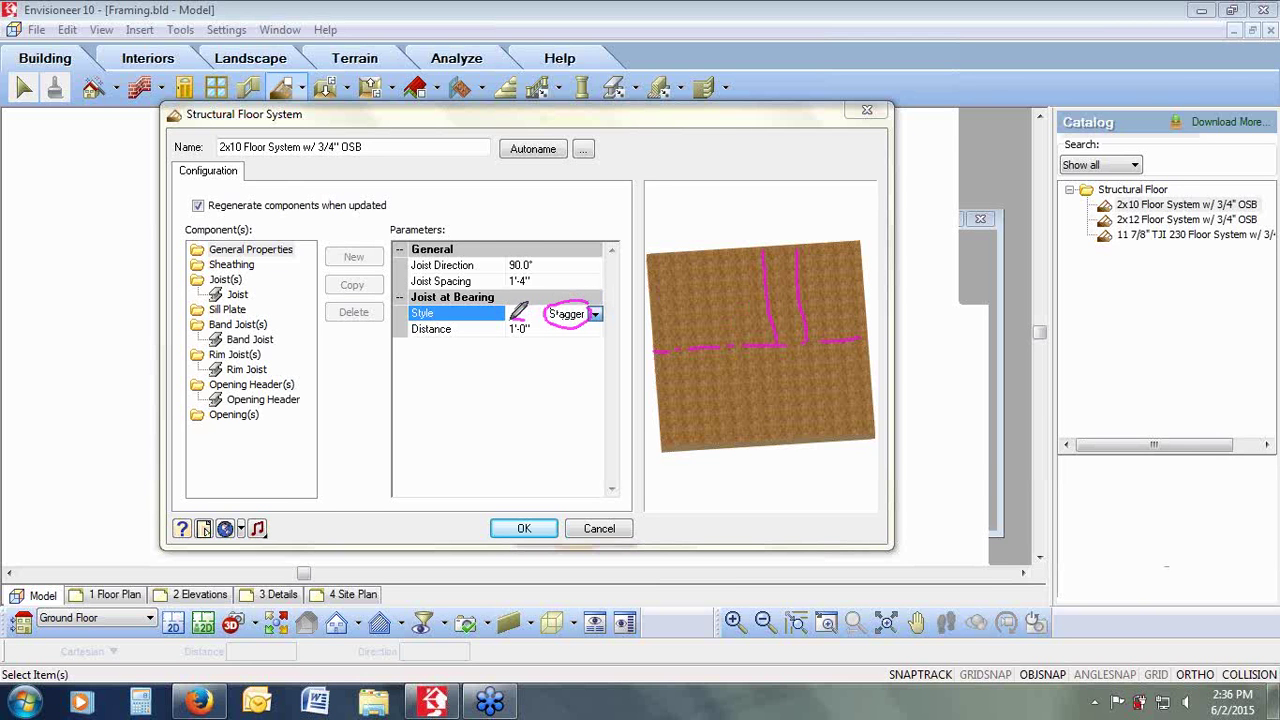
{"action": "mouse_move", "coordinate": [514, 321]}
{"action": "left_mouse_down"}
{"action": "mouse_move", "coordinate": [521, 334]}
{"action": "mouse_move", "coordinate": [532, 322]}
{"action": "left_mouse_up"}
{"action": "left_click_drag", "start_coordinate": [814, 357], "coordinate": [812, 366]}
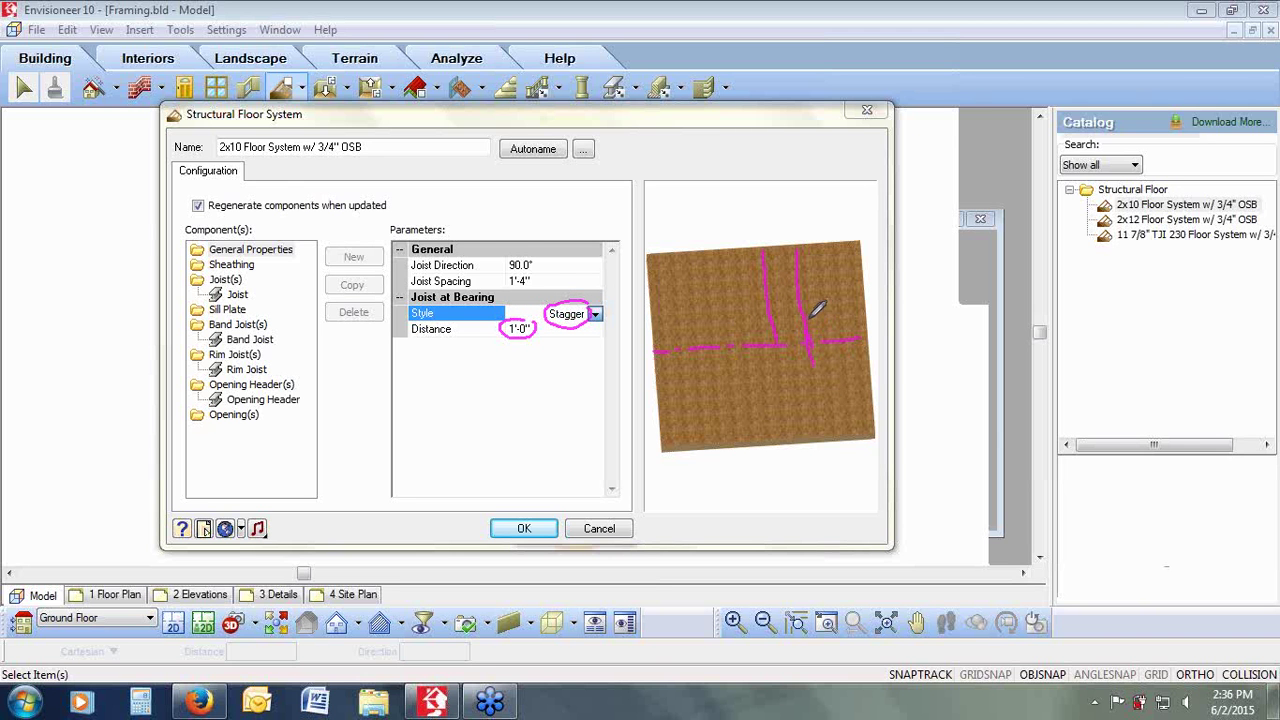
{"action": "left_click_drag", "start_coordinate": [813, 316], "coordinate": [834, 432]}
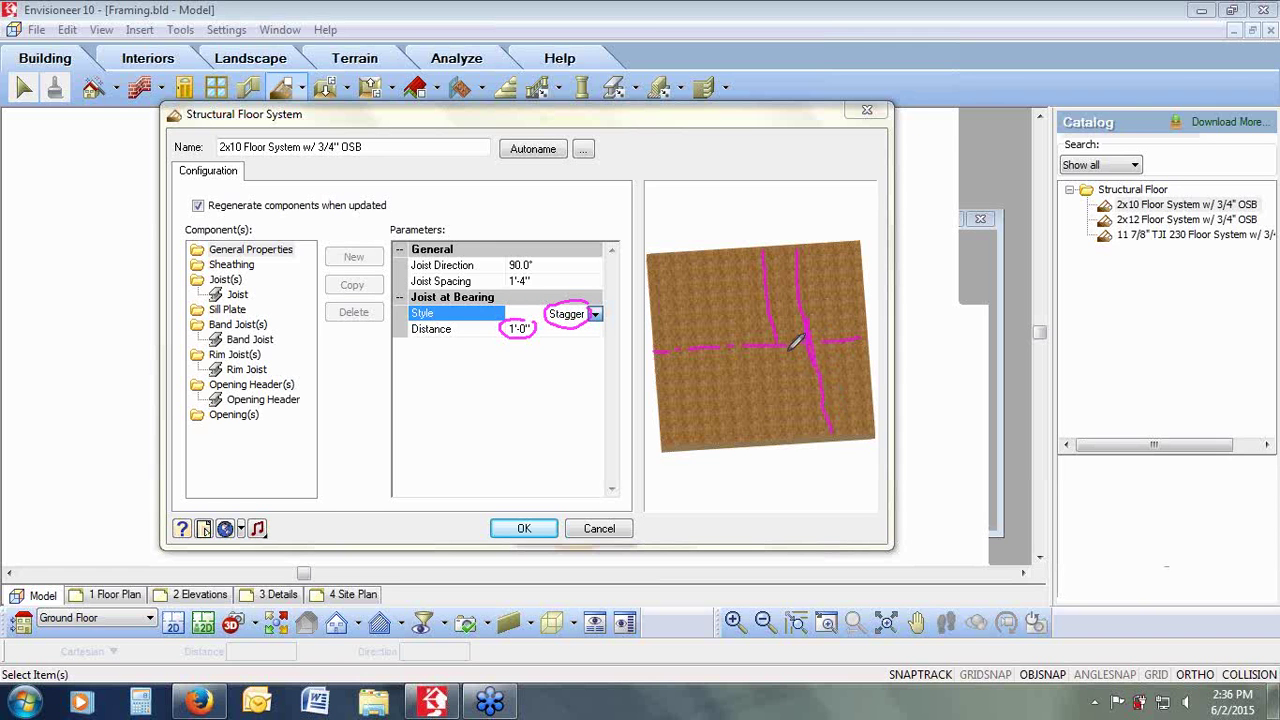
{"action": "left_click_drag", "start_coordinate": [779, 324], "coordinate": [804, 420]}
{"action": "mouse_move", "coordinate": [779, 322]}
{"action": "left_mouse_down"}
{"action": "mouse_move", "coordinate": [790, 356]}
{"action": "mouse_move", "coordinate": [800, 352]}
{"action": "left_mouse_up"}
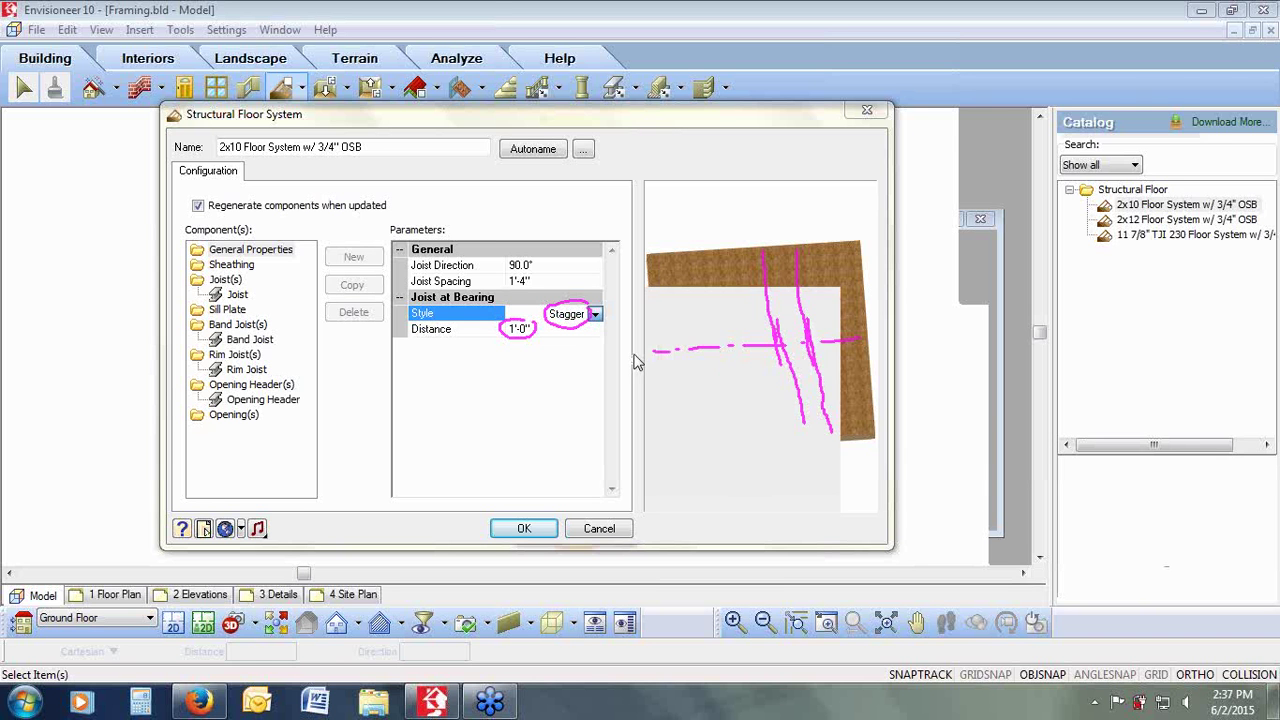
Step: Try the Hold Back style for the floor system's joists at bearing and restore the Stagger style
{"action": "left_click", "coordinate": [595, 314]}
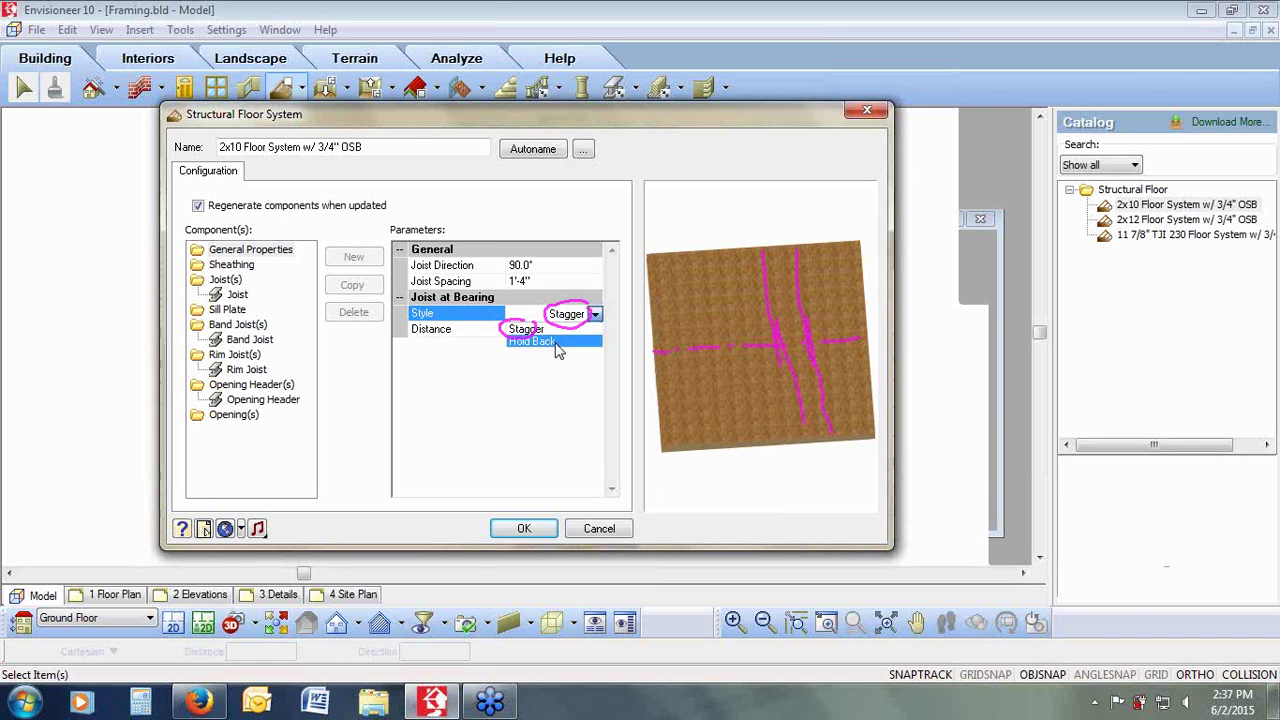
{"action": "left_click", "coordinate": [558, 343]}
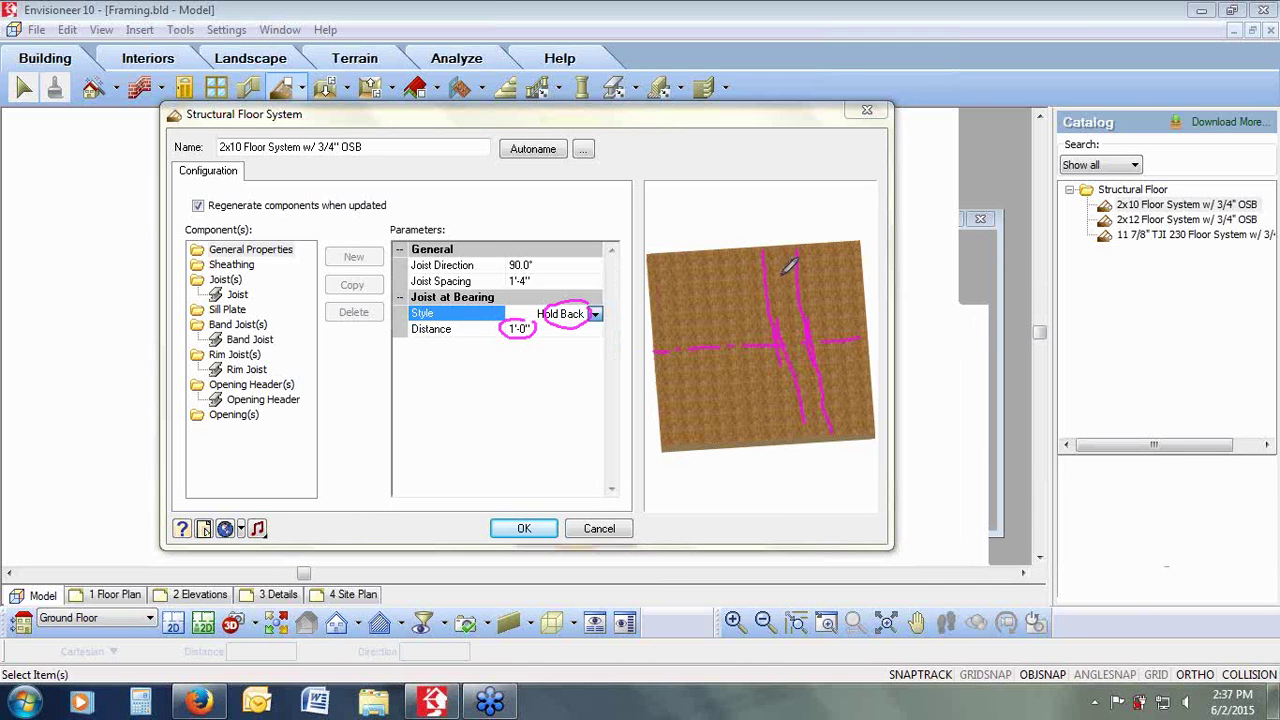
{"action": "left_click_drag", "start_coordinate": [714, 254], "coordinate": [733, 442]}
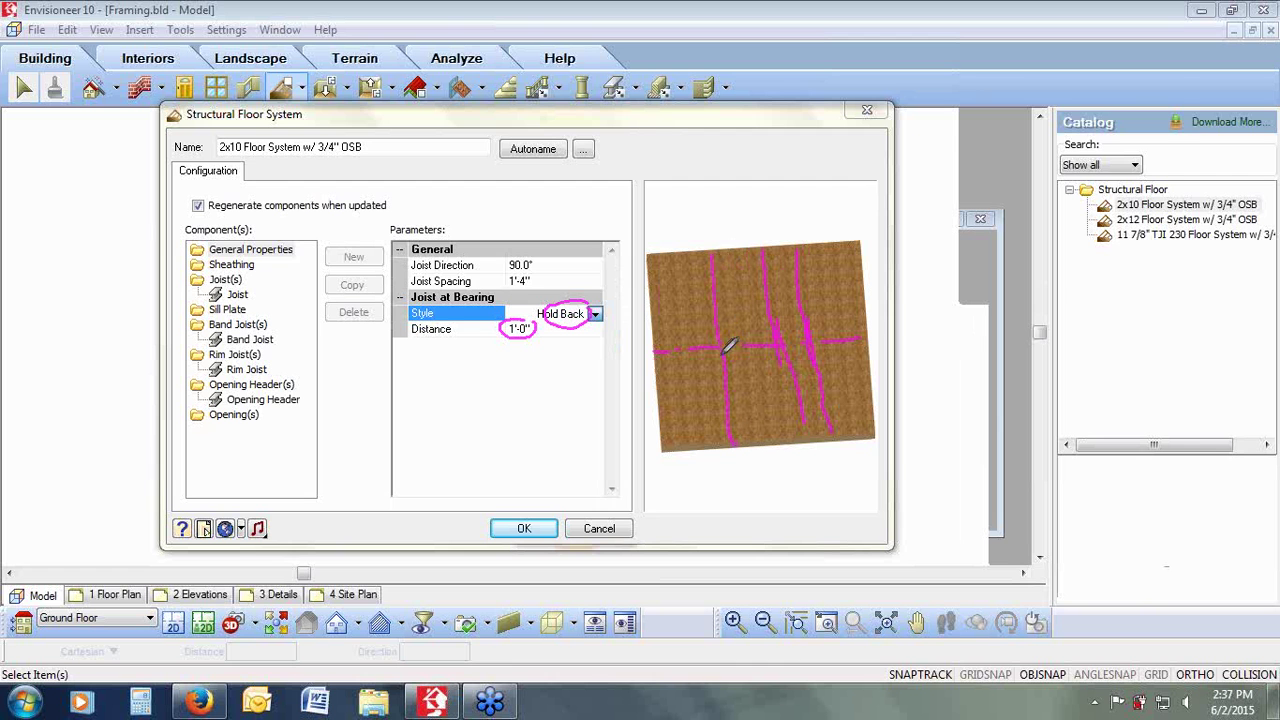
{"action": "left_click_drag", "start_coordinate": [745, 249], "coordinate": [771, 430]}
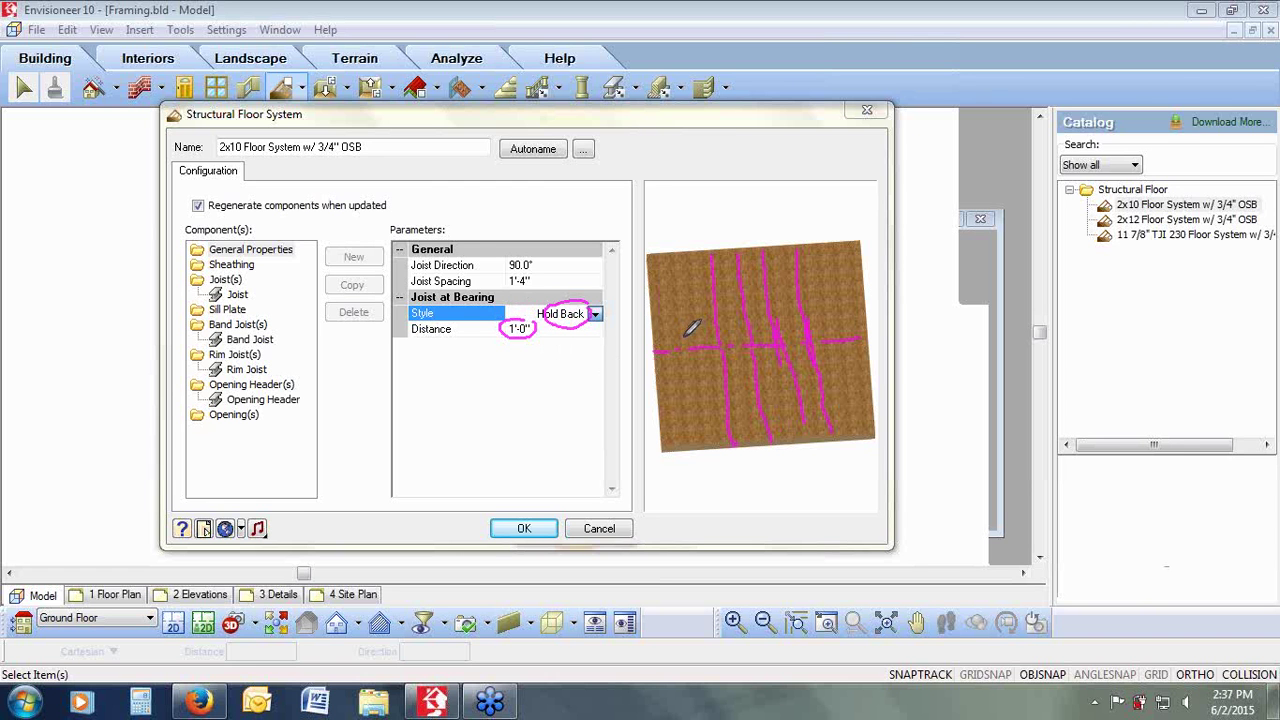
{"action": "mouse_move", "coordinate": [694, 343]}
{"action": "left_mouse_down"}
{"action": "mouse_move", "coordinate": [713, 347]}
{"action": "mouse_move", "coordinate": [703, 253]}
{"action": "left_mouse_up"}
{"action": "left_click_drag", "start_coordinate": [712, 452], "coordinate": [711, 345]}
{"action": "left_click", "coordinate": [595, 314]}
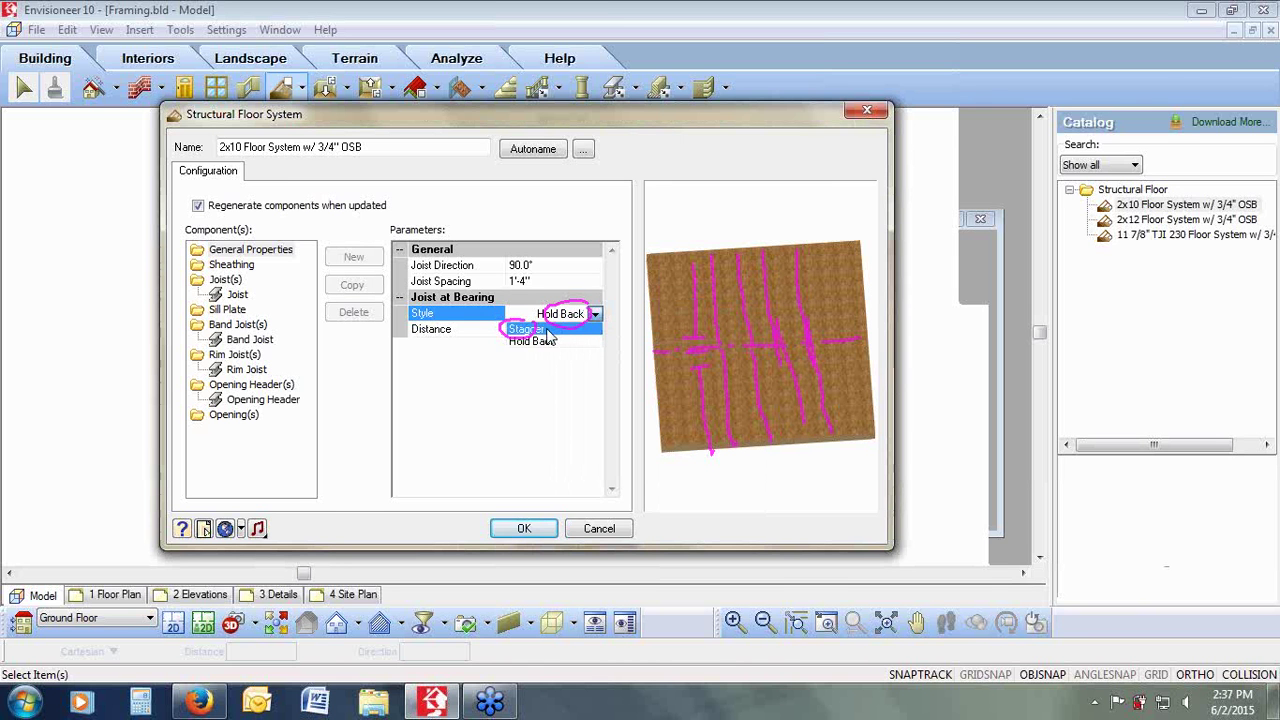
{"action": "left_click", "coordinate": [535, 330]}
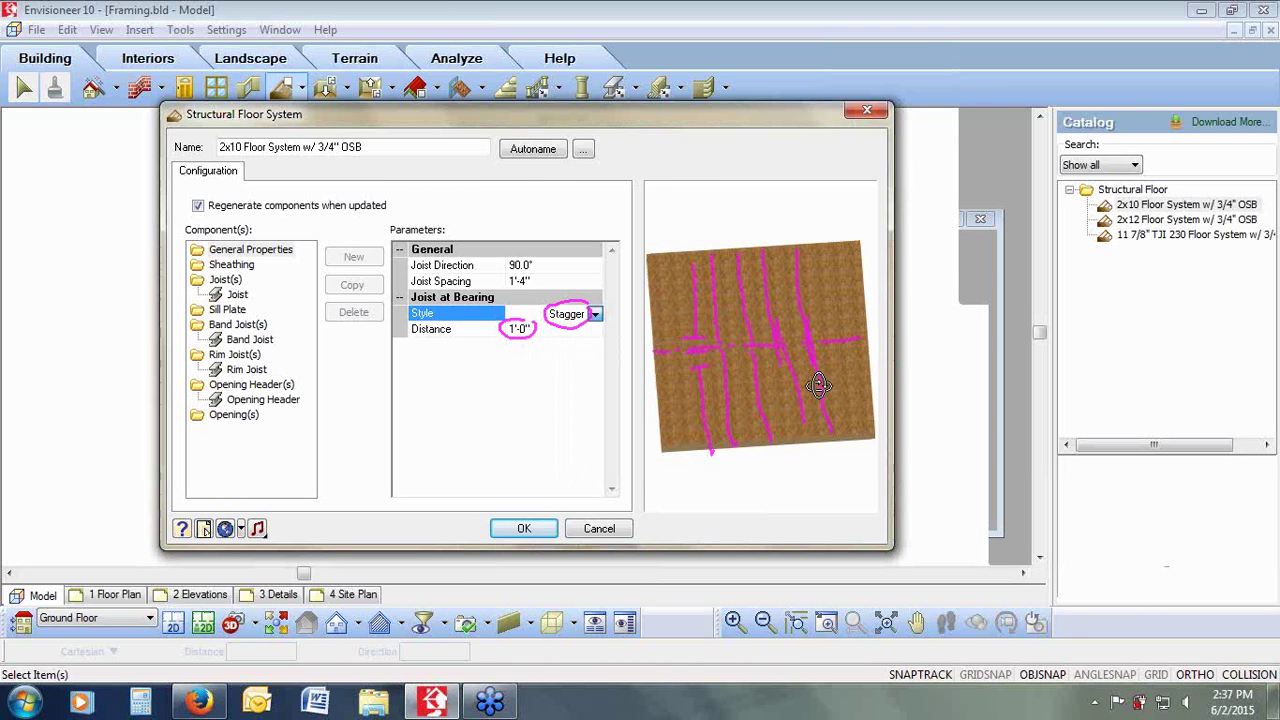
{"action": "right_click", "coordinate": [790, 348]}
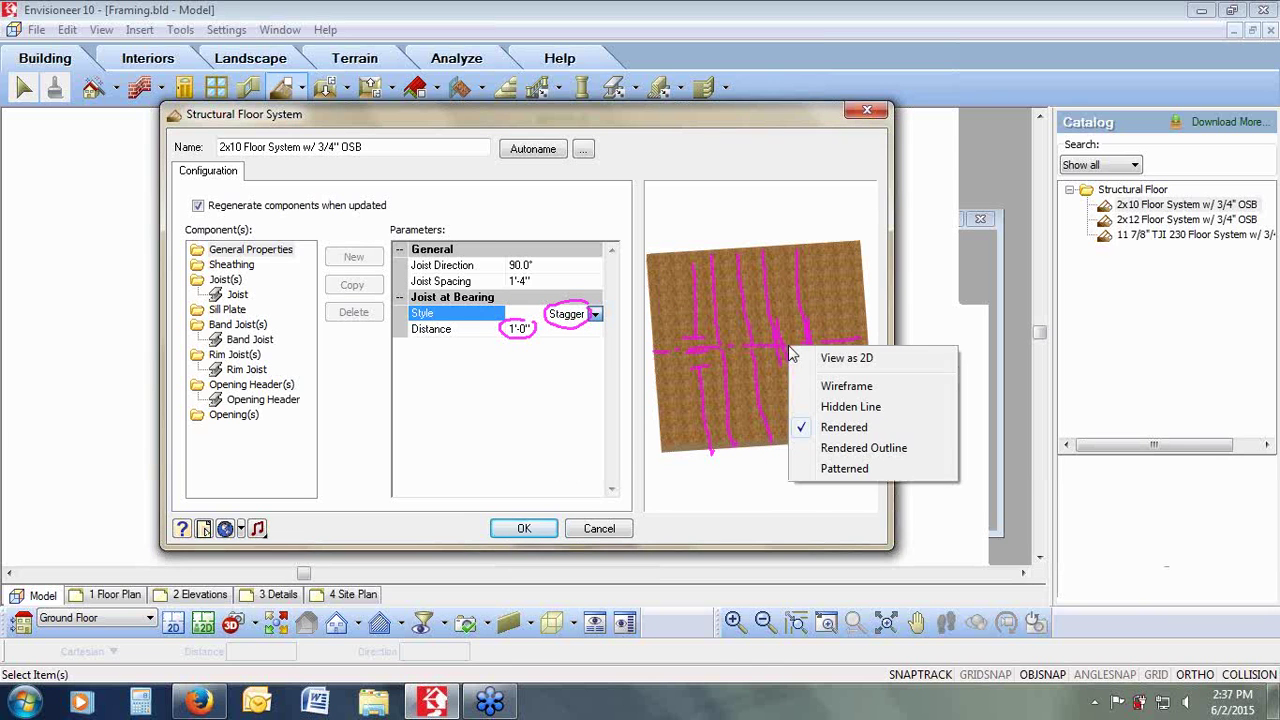
{"action": "left_click", "coordinate": [1010, 236]}
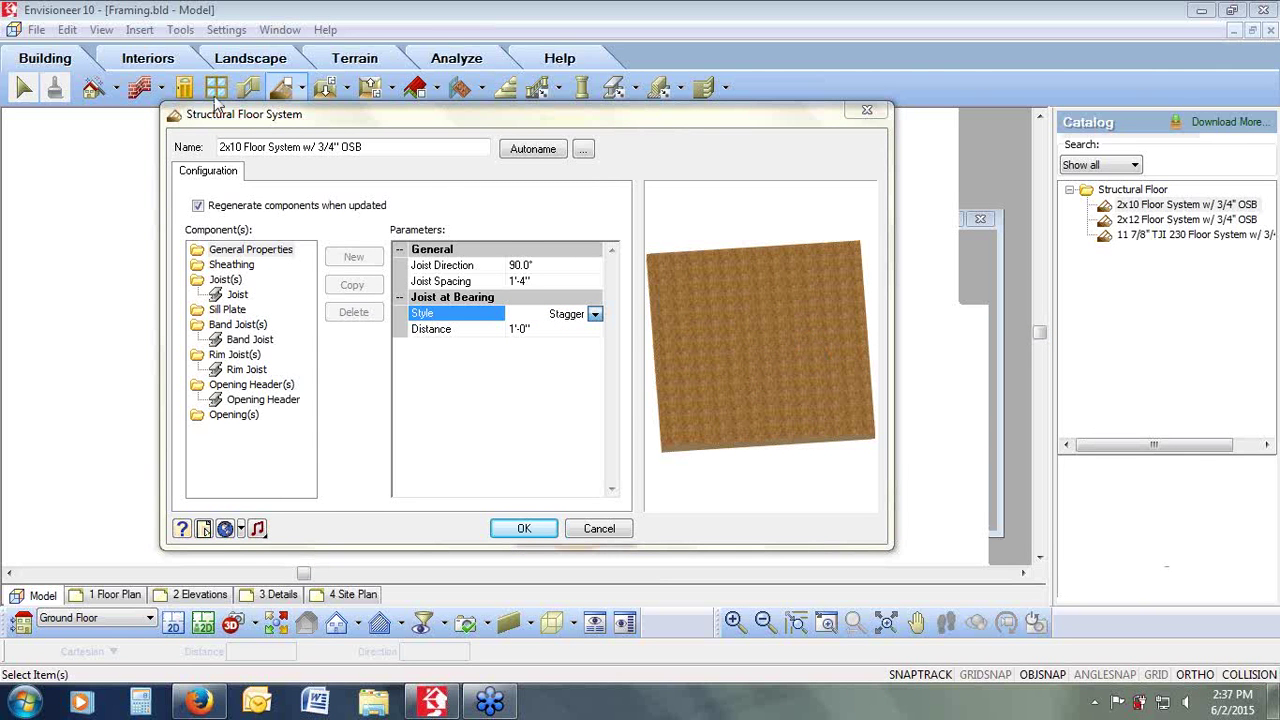
Step: Choose 3/4" OSB T&G Sheathing from the catalog as the floor system's sheathing and review the sheathing's phase setting
{"action": "left_click", "coordinate": [241, 266]}
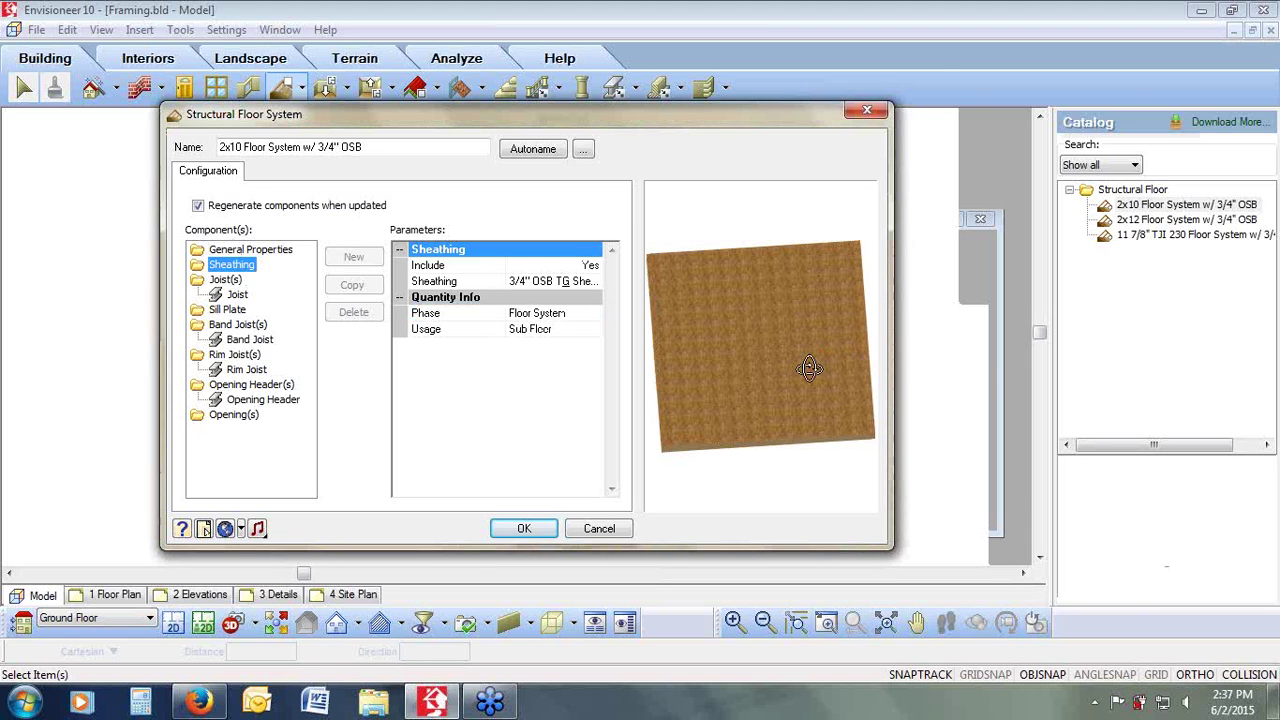
{"action": "left_click_drag", "start_coordinate": [809, 369], "coordinate": [836, 319]}
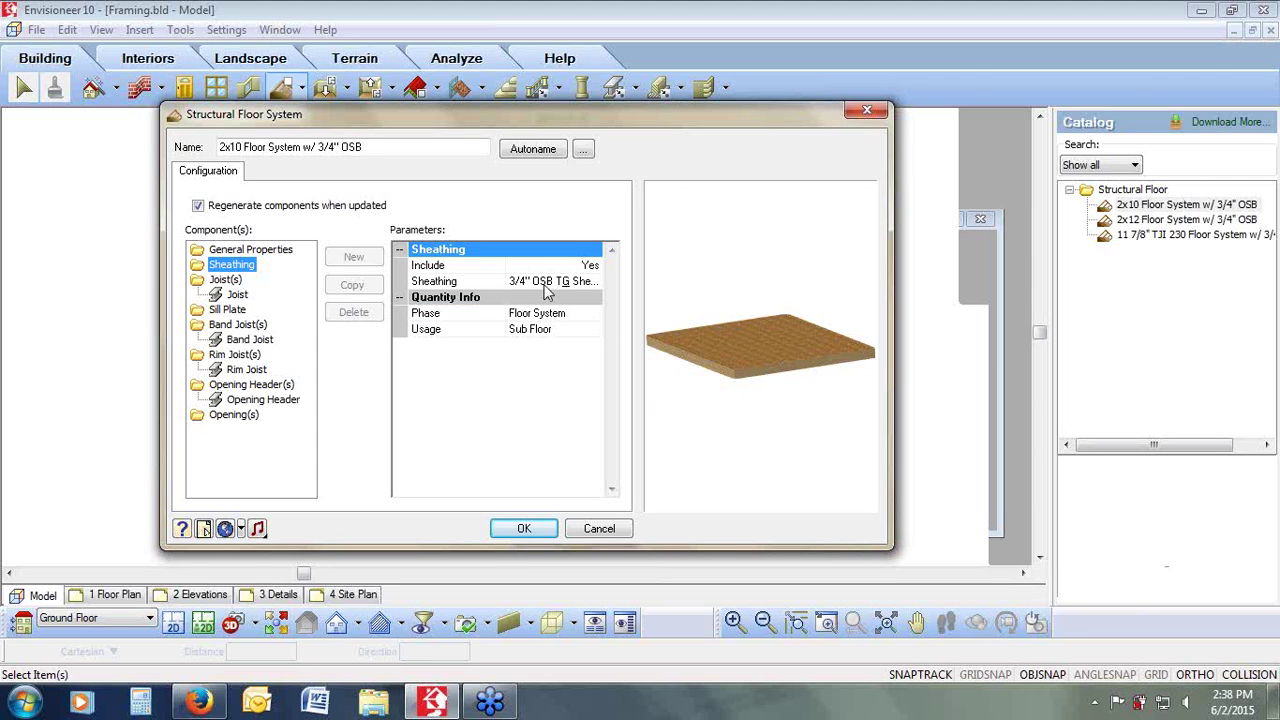
{"action": "left_click", "coordinate": [587, 268]}
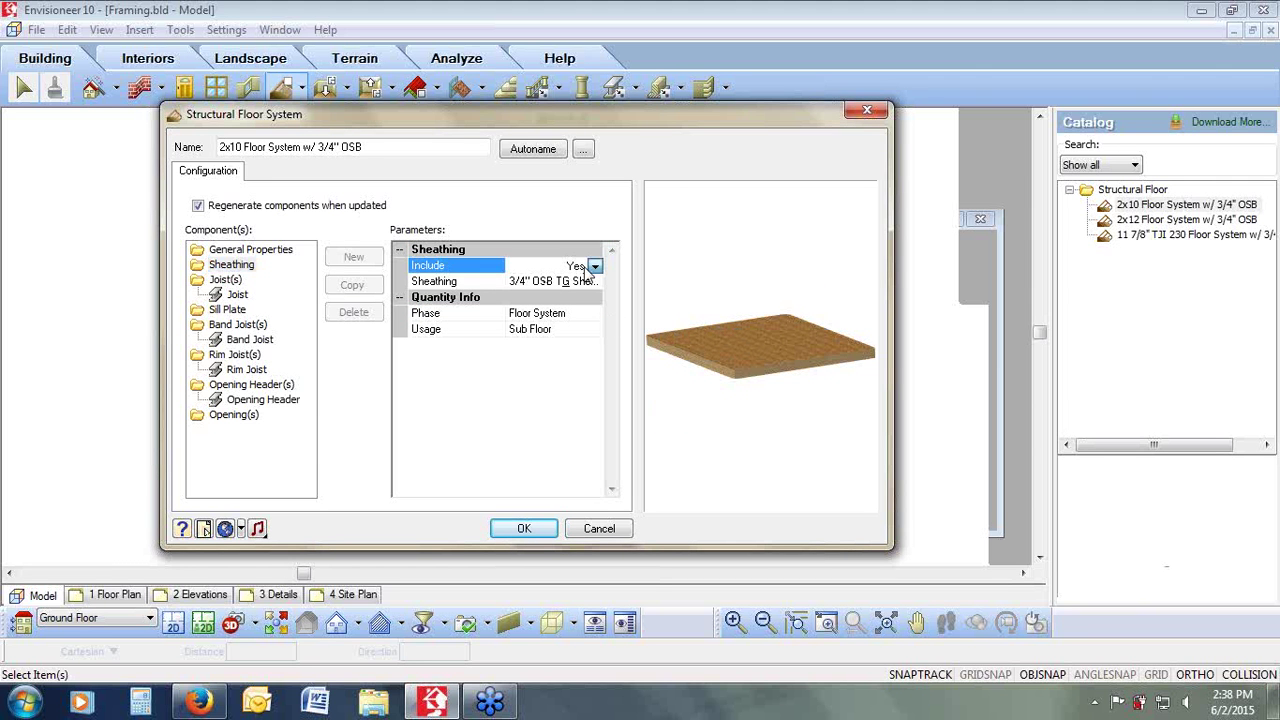
{"action": "left_click", "coordinate": [560, 285]}
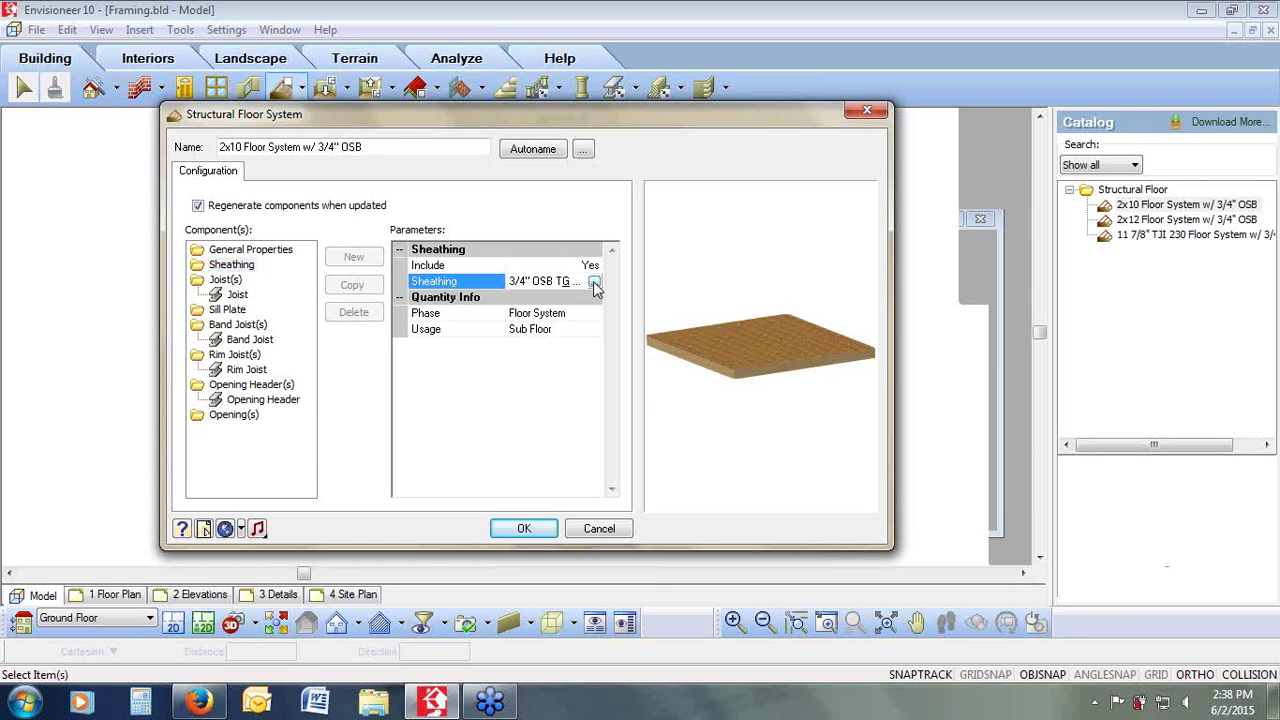
{"action": "left_click", "coordinate": [594, 283]}
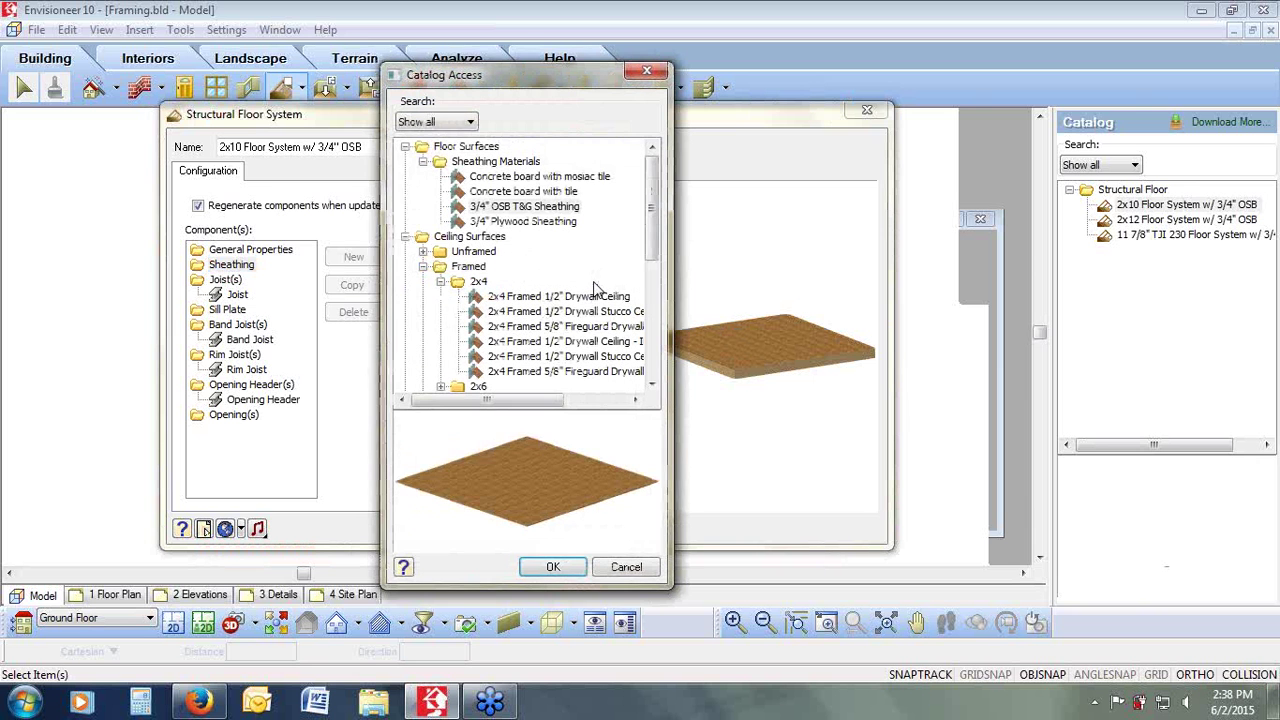
{"action": "left_click", "coordinate": [524, 206]}
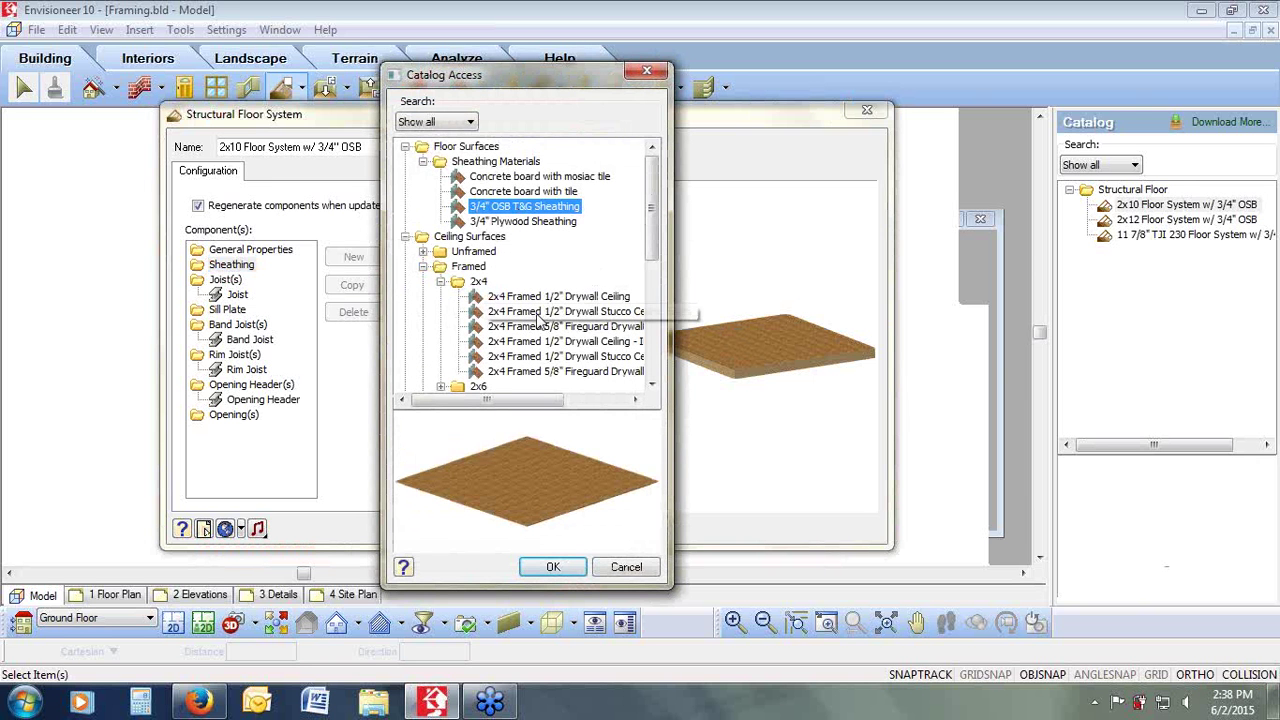
{"action": "left_click", "coordinate": [552, 567]}
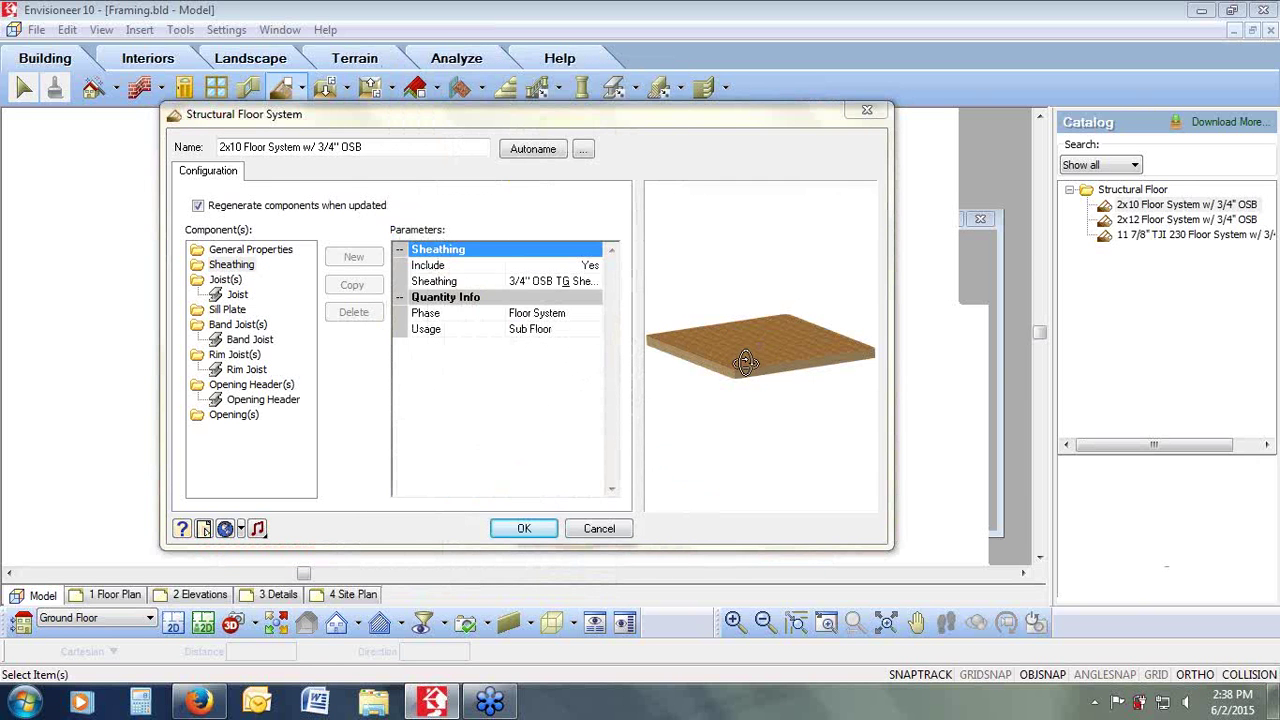
{"action": "left_click_drag", "start_coordinate": [745, 362], "coordinate": [751, 405]}
{"action": "left_click", "coordinate": [532, 316]}
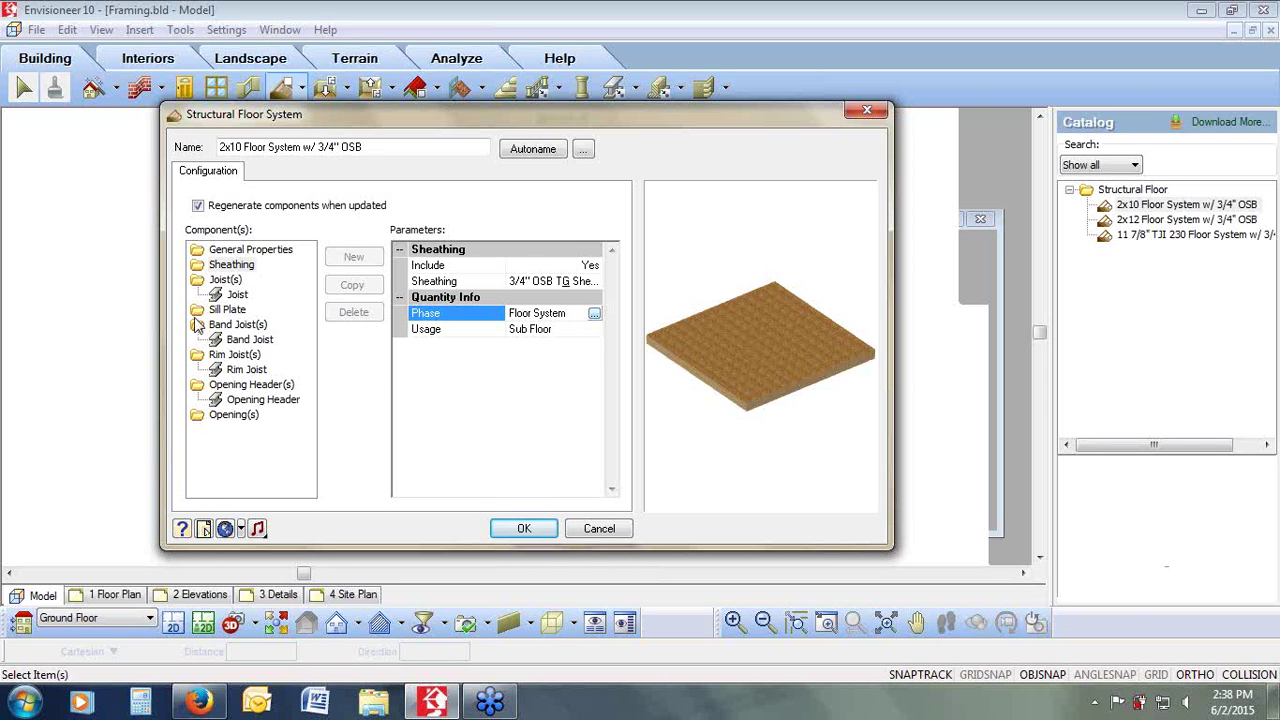
Step: Inspect the joist's member, its catalog alternatives, rotation and phase, viewing the joist layout from below in the preview
{"action": "left_click", "coordinate": [236, 294]}
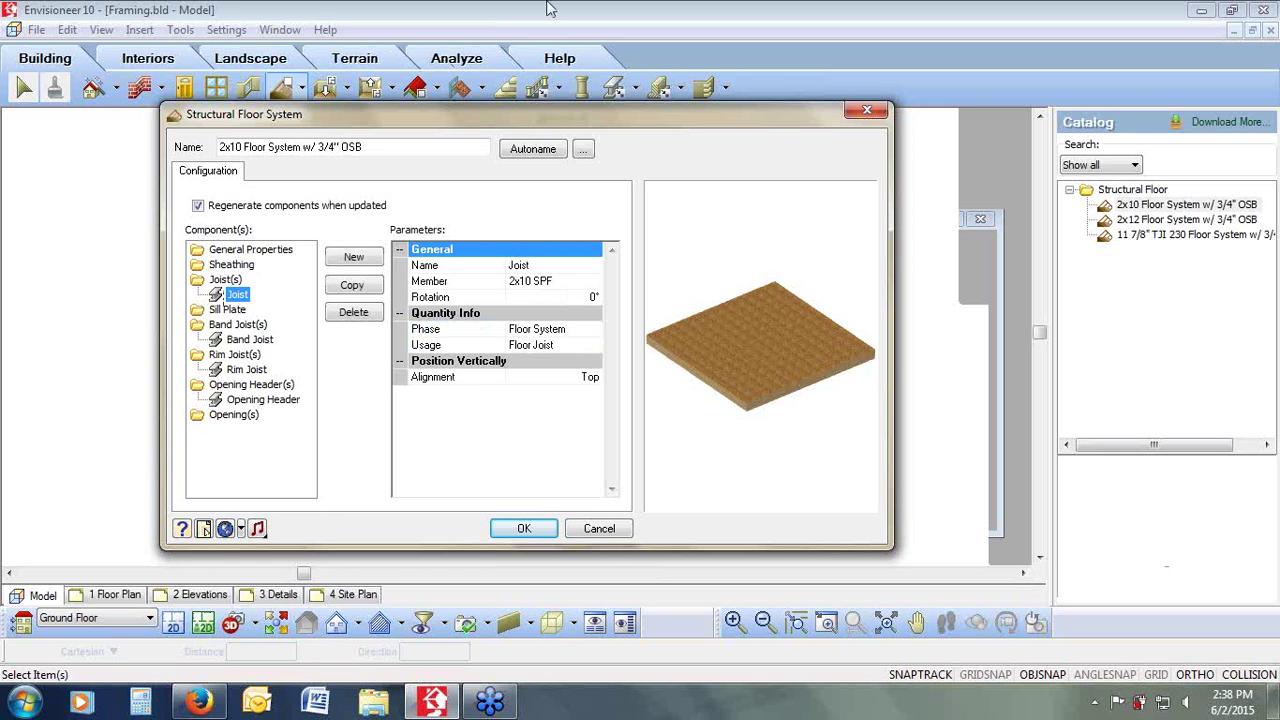
{"action": "left_click_drag", "start_coordinate": [790, 358], "coordinate": [789, 294]}
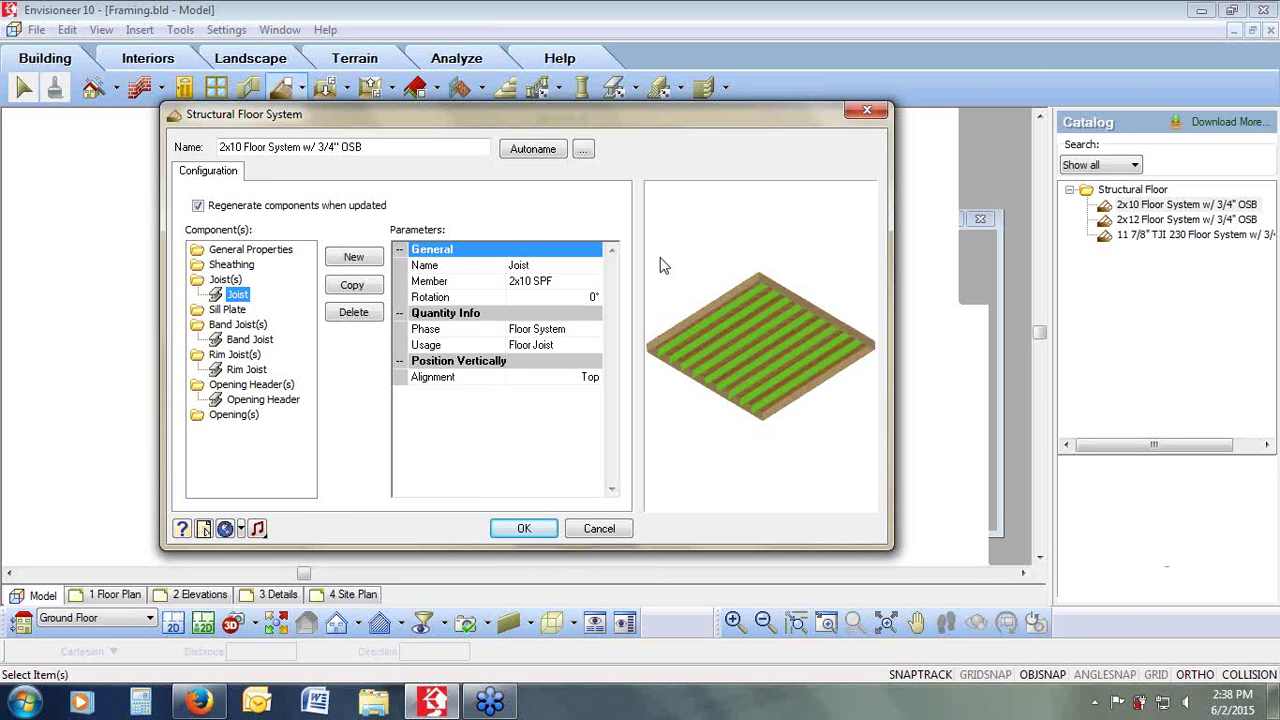
{"action": "left_click", "coordinate": [530, 267]}
{"action": "left_click", "coordinate": [562, 283]}
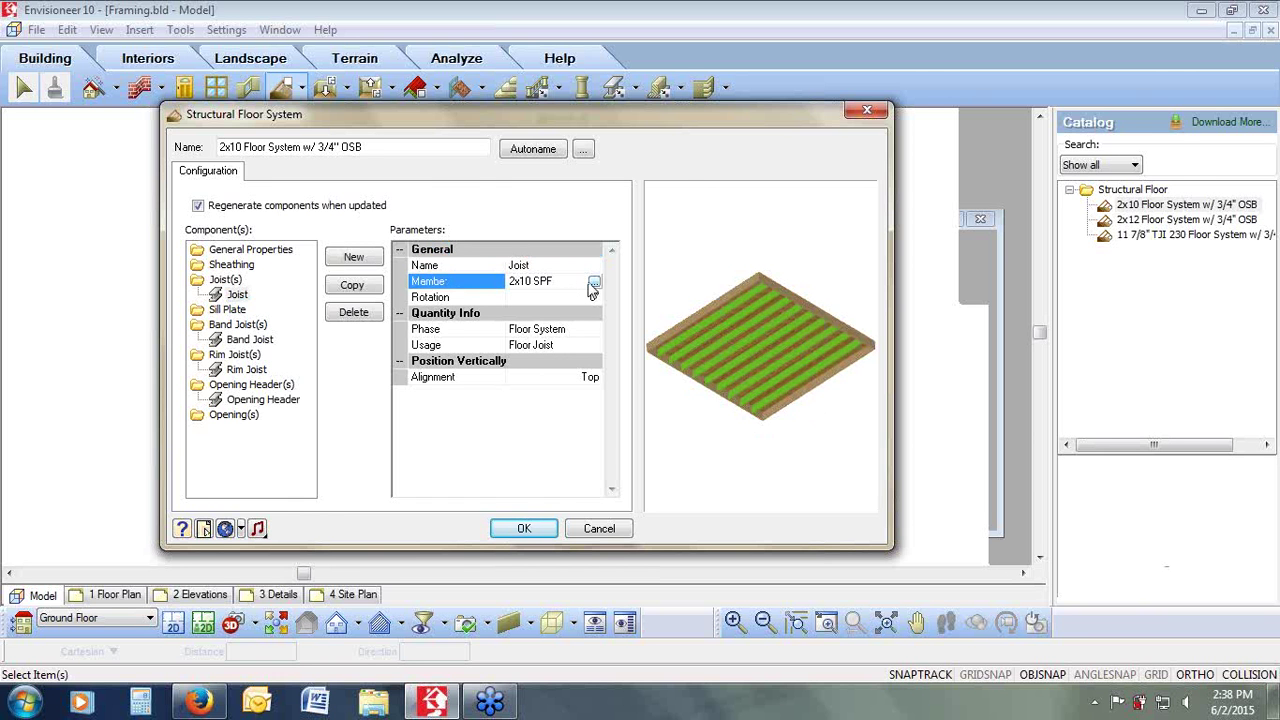
{"action": "left_click", "coordinate": [594, 284]}
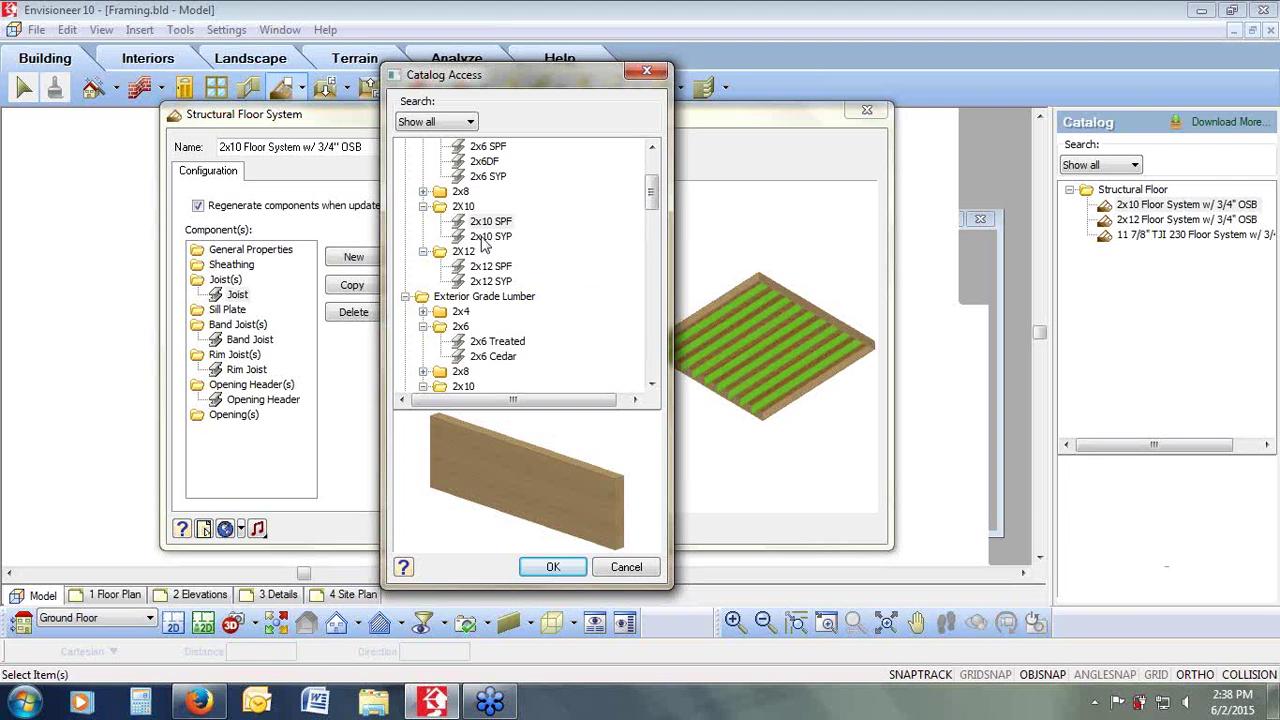
{"action": "left_click", "coordinate": [618, 572]}
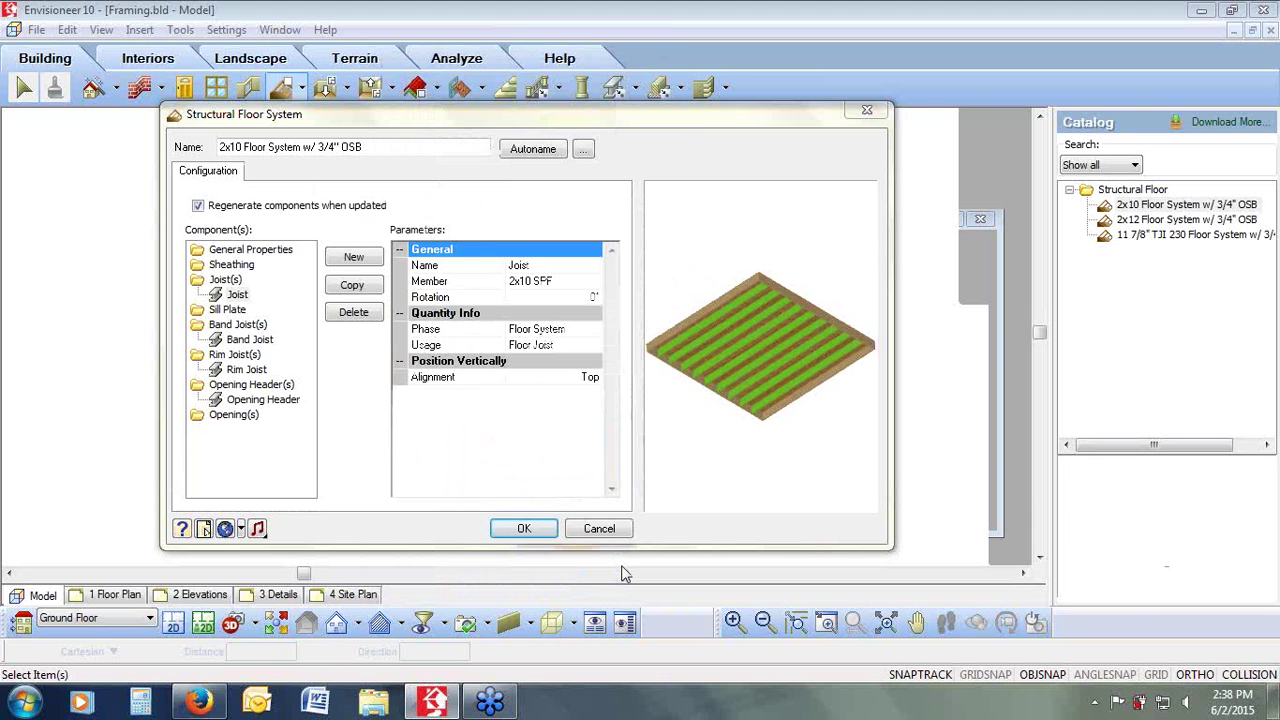
{"action": "left_click", "coordinate": [579, 300]}
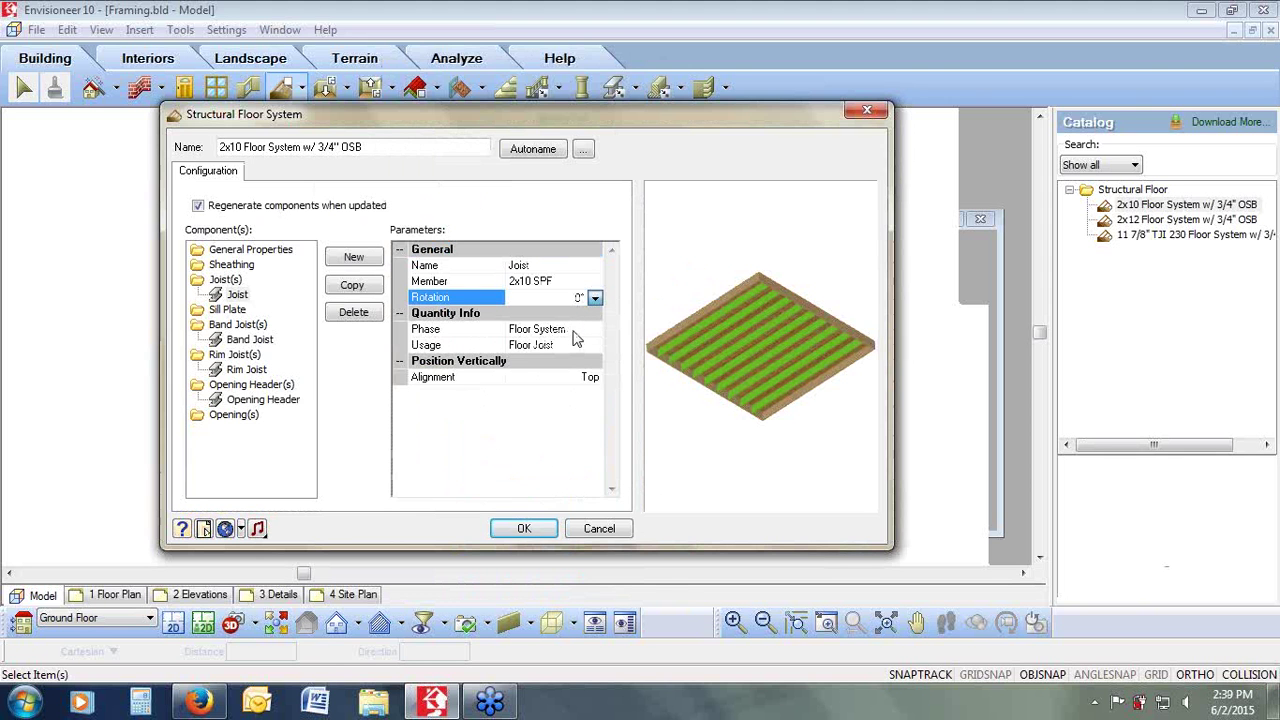
{"action": "left_click", "coordinate": [574, 332]}
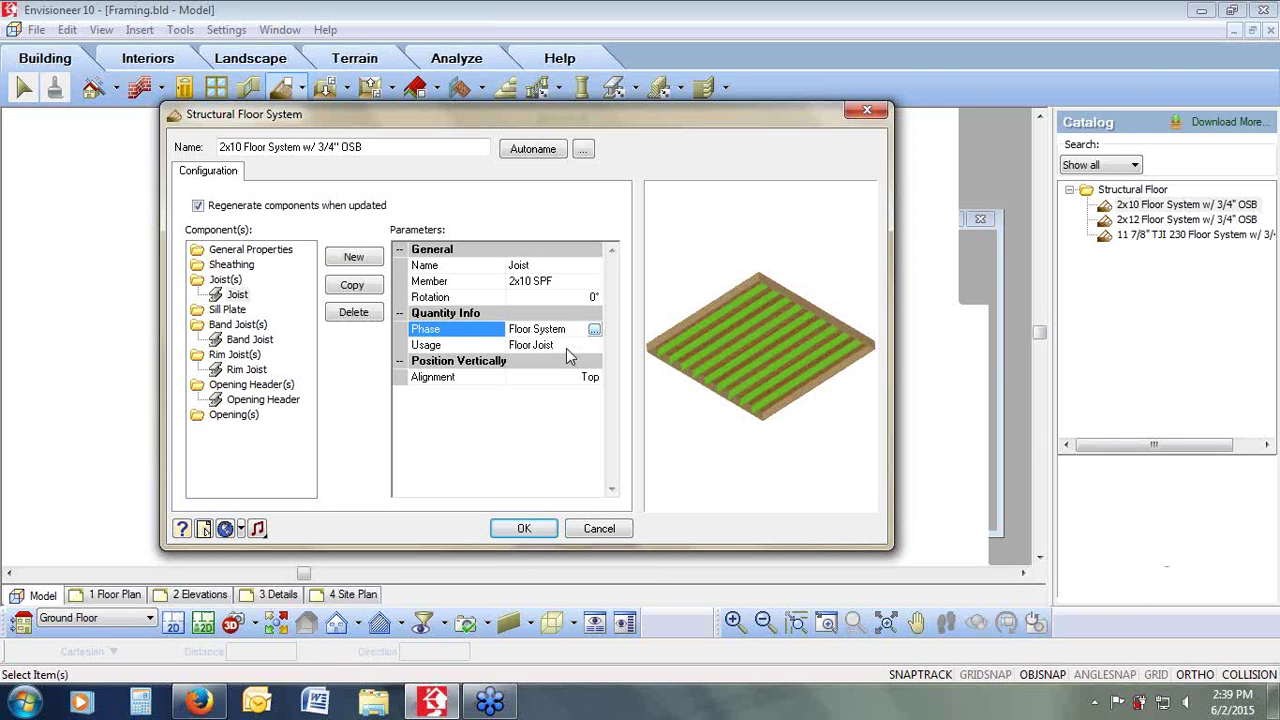
Step: Add a new sill plate component to the floor system
{"action": "left_click", "coordinate": [233, 313]}
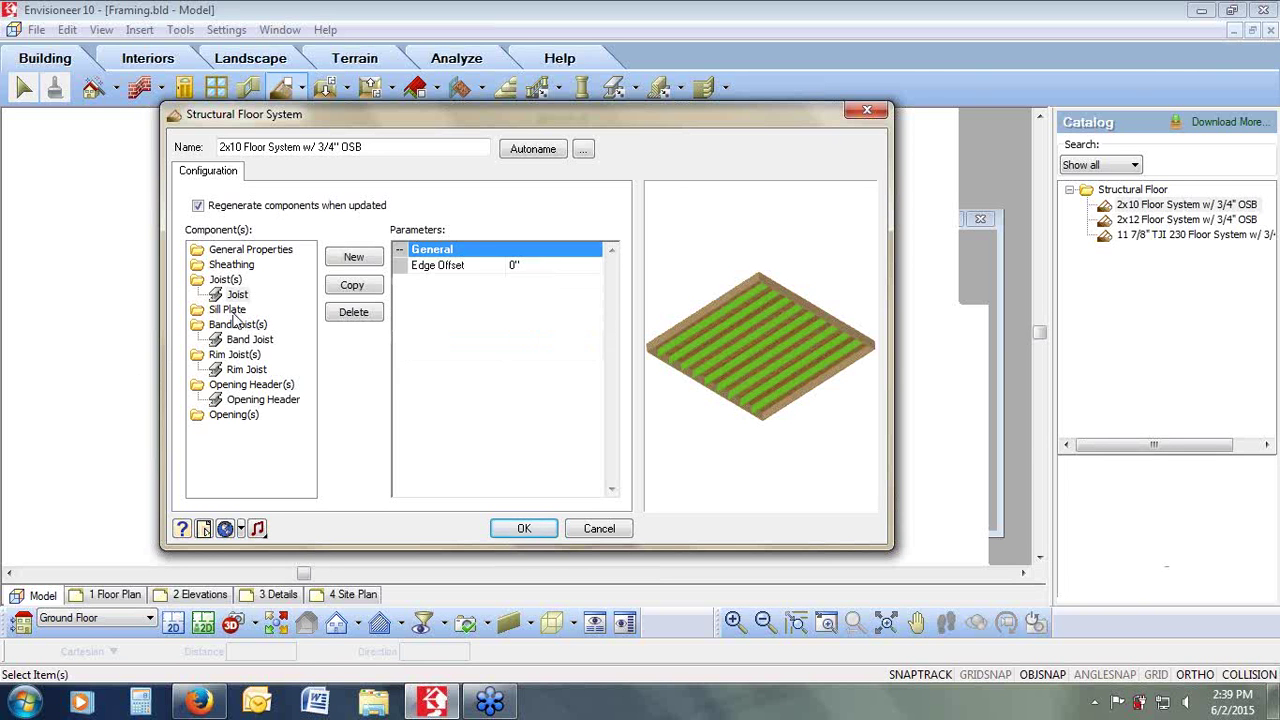
{"action": "left_click_drag", "start_coordinate": [766, 343], "coordinate": [771, 417]}
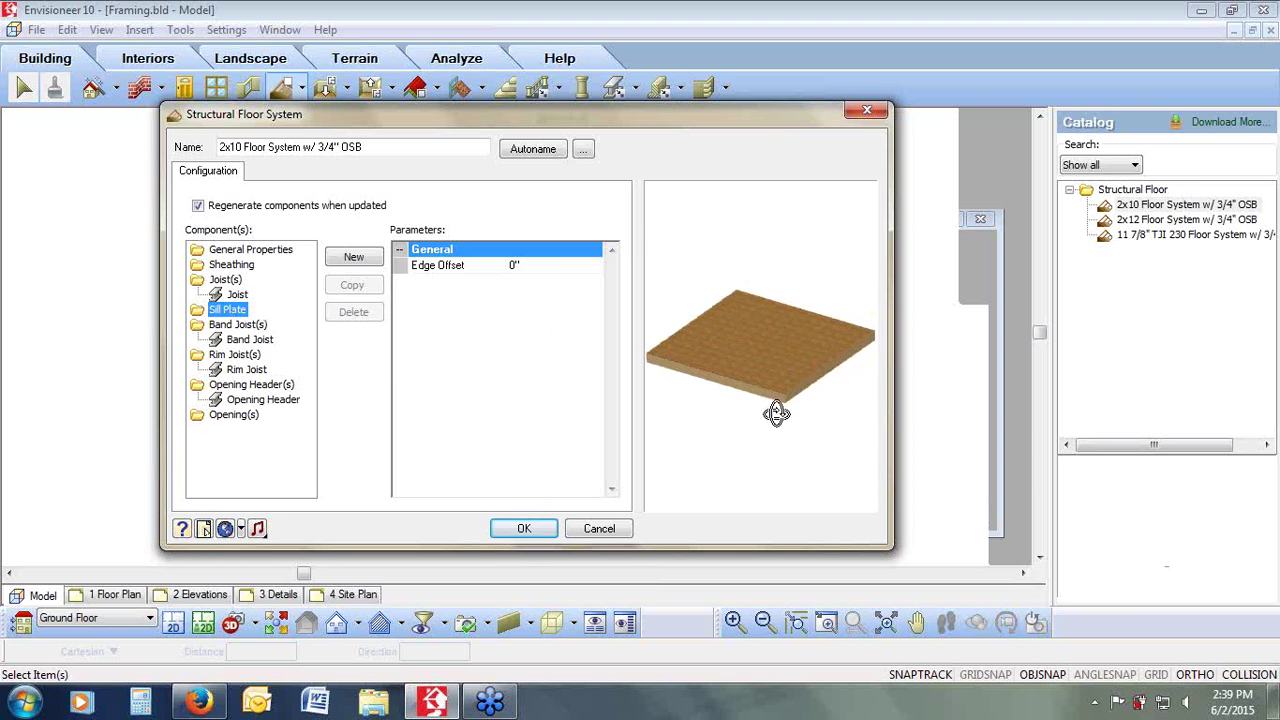
{"action": "left_click", "coordinate": [370, 260]}
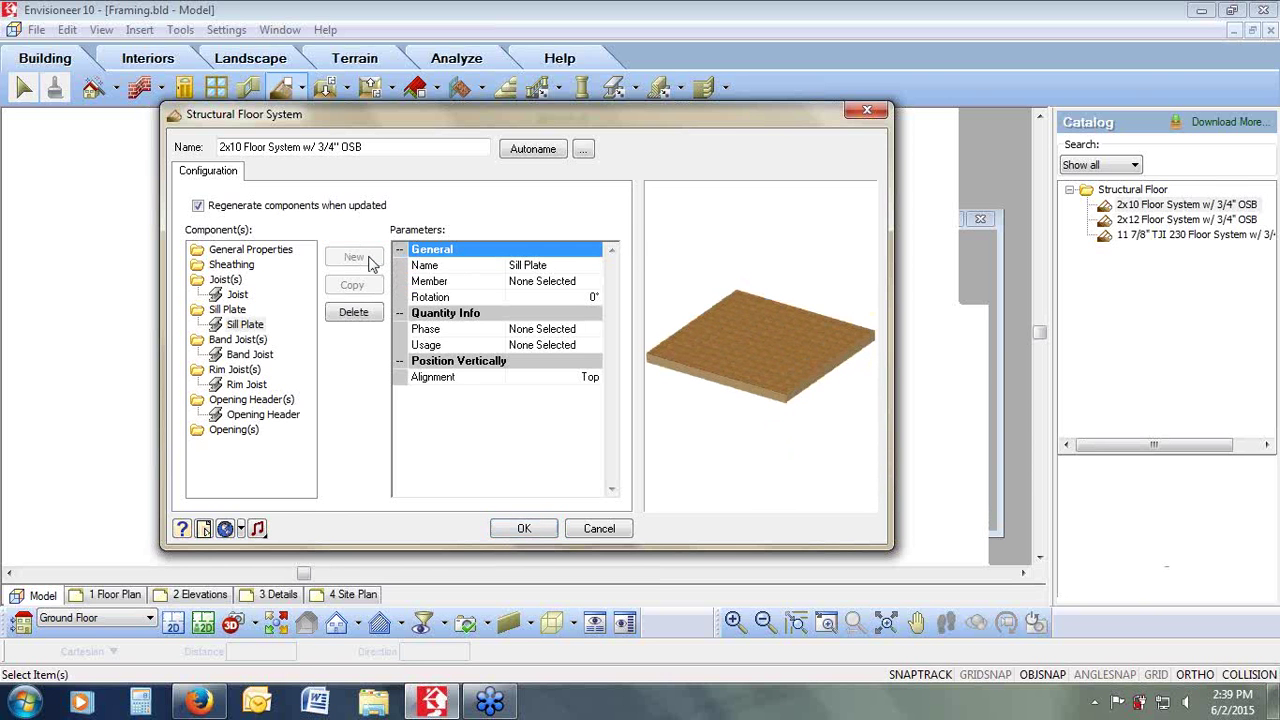
Step: Assign 2x6 Treated from the Exterior Grade Lumber catalog group as the sill plate's member
{"action": "left_click", "coordinate": [584, 283]}
{"action": "left_click", "coordinate": [594, 282]}
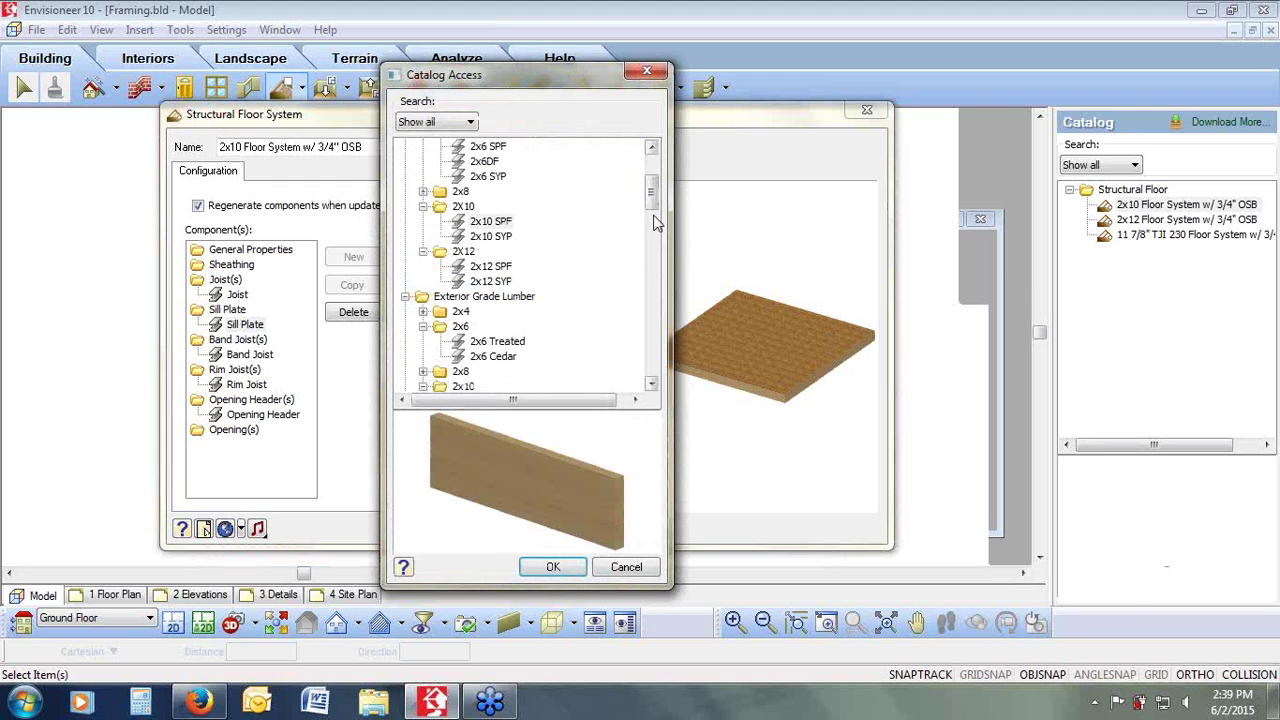
{"action": "scroll", "coordinate": [594, 289], "scroll_direction": "up", "scroll_amount": 3}
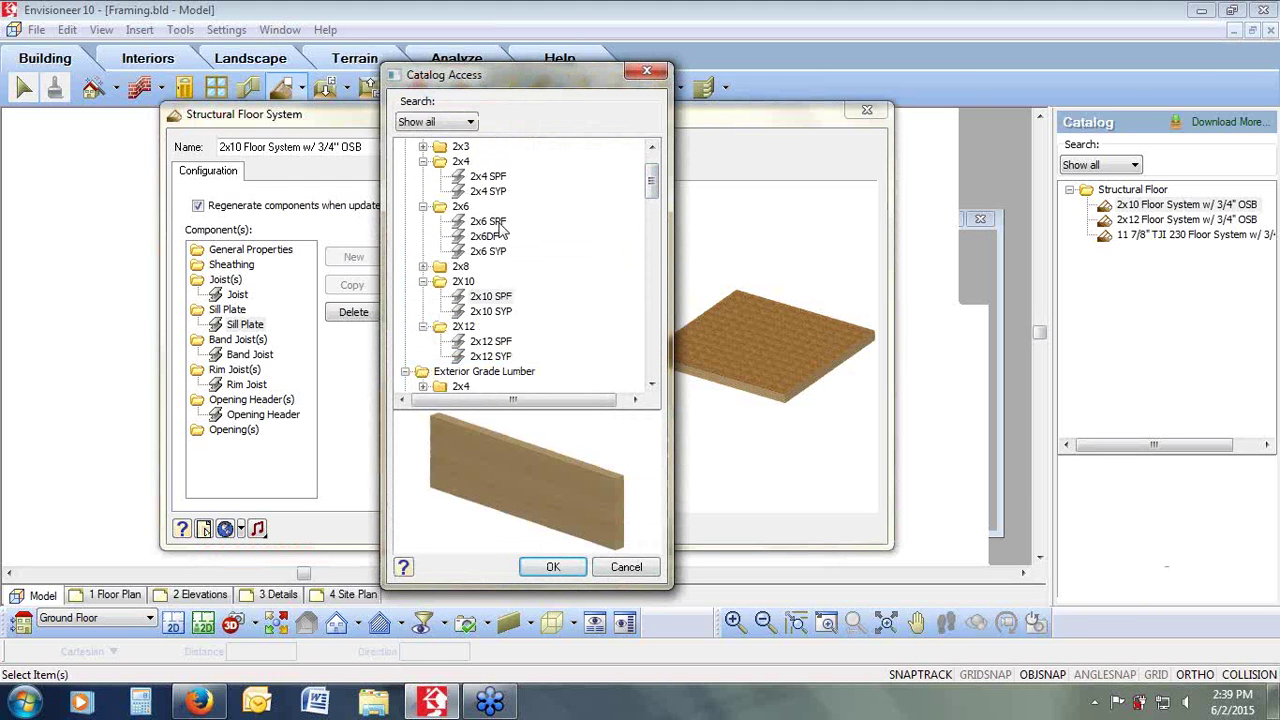
{"action": "left_click", "coordinate": [502, 222]}
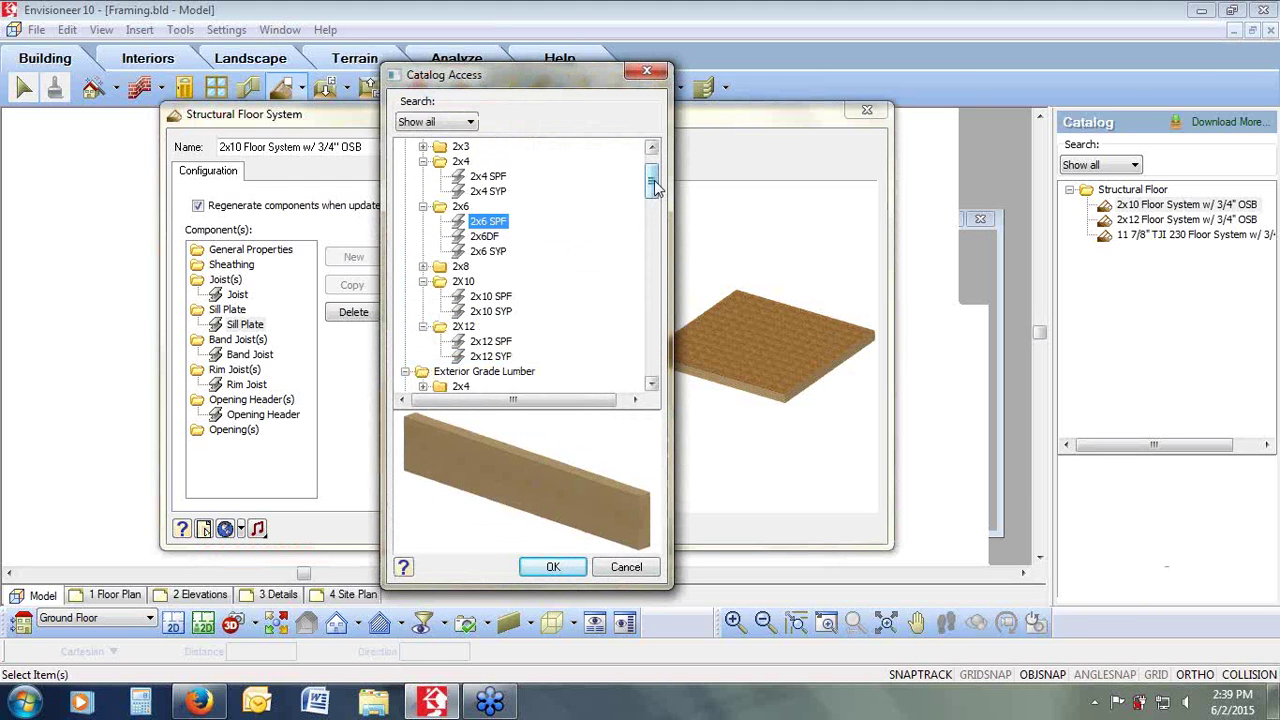
{"action": "left_click_drag", "start_coordinate": [651, 187], "coordinate": [652, 215]}
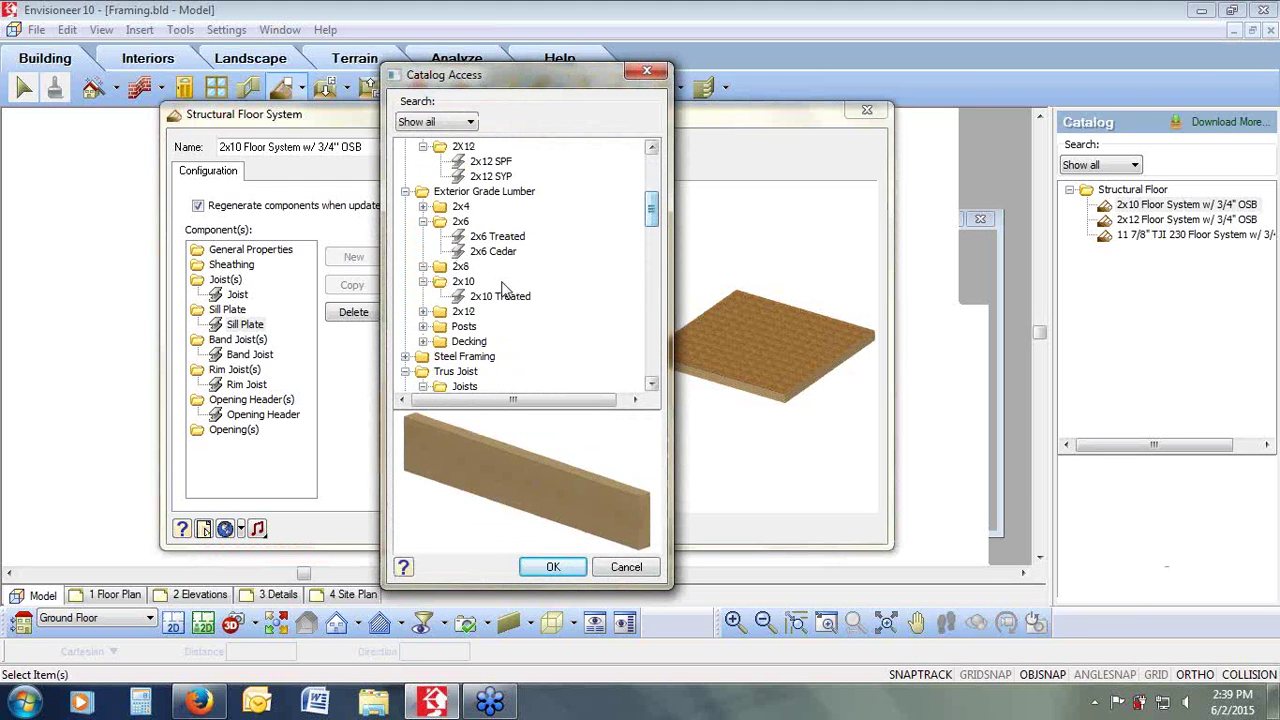
{"action": "left_click", "coordinate": [495, 238]}
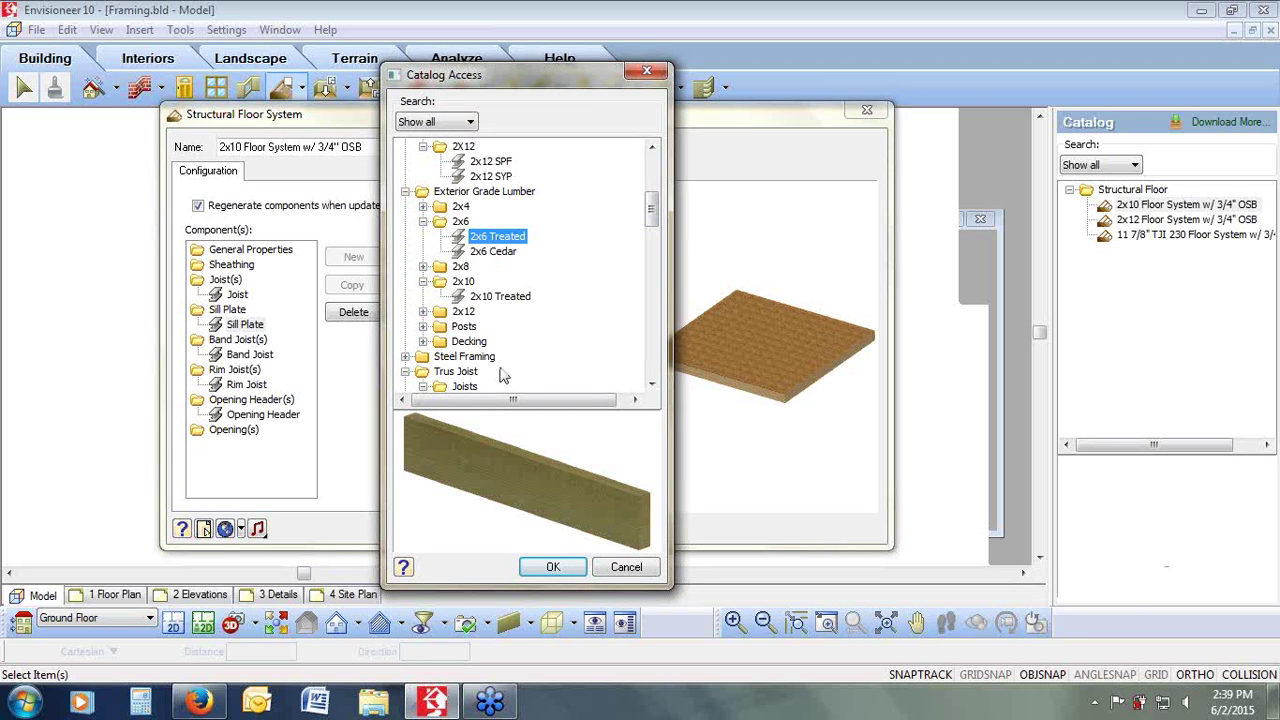
{"action": "left_click", "coordinate": [540, 567]}
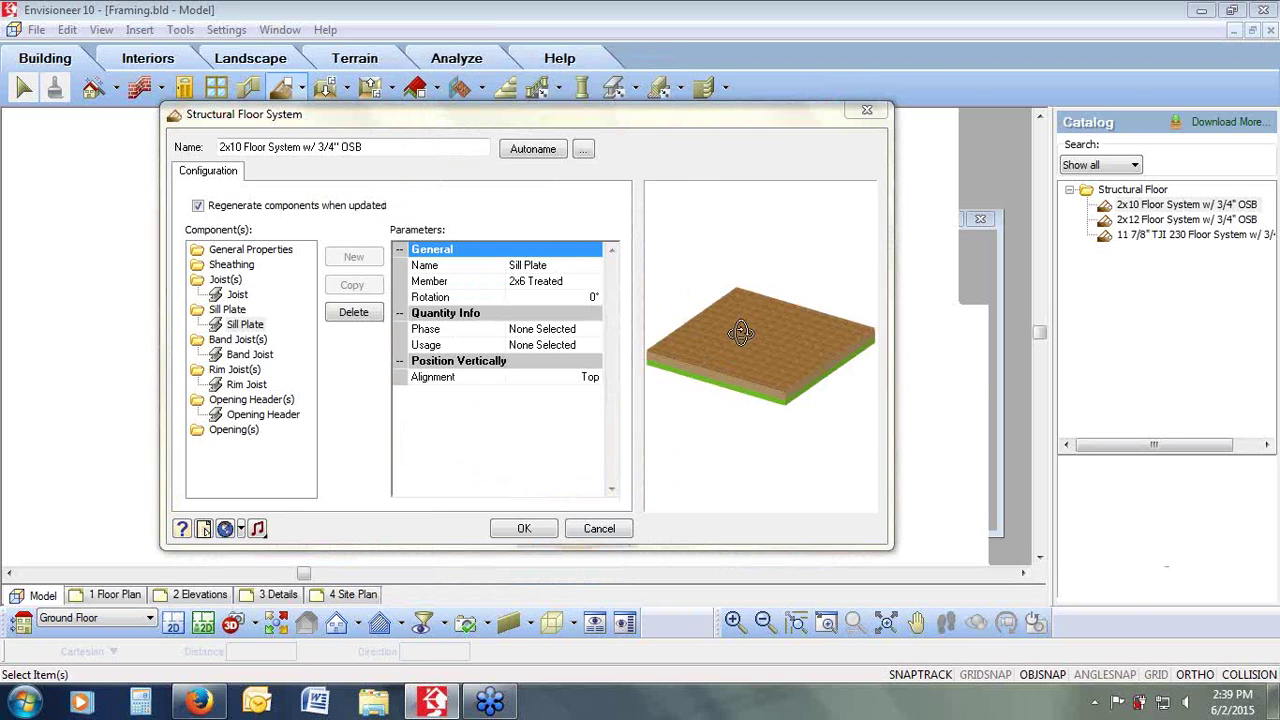
Step: Set the sill plate's rotation to 90° and check its orientation from below in the preview
{"action": "left_click", "coordinate": [592, 299]}
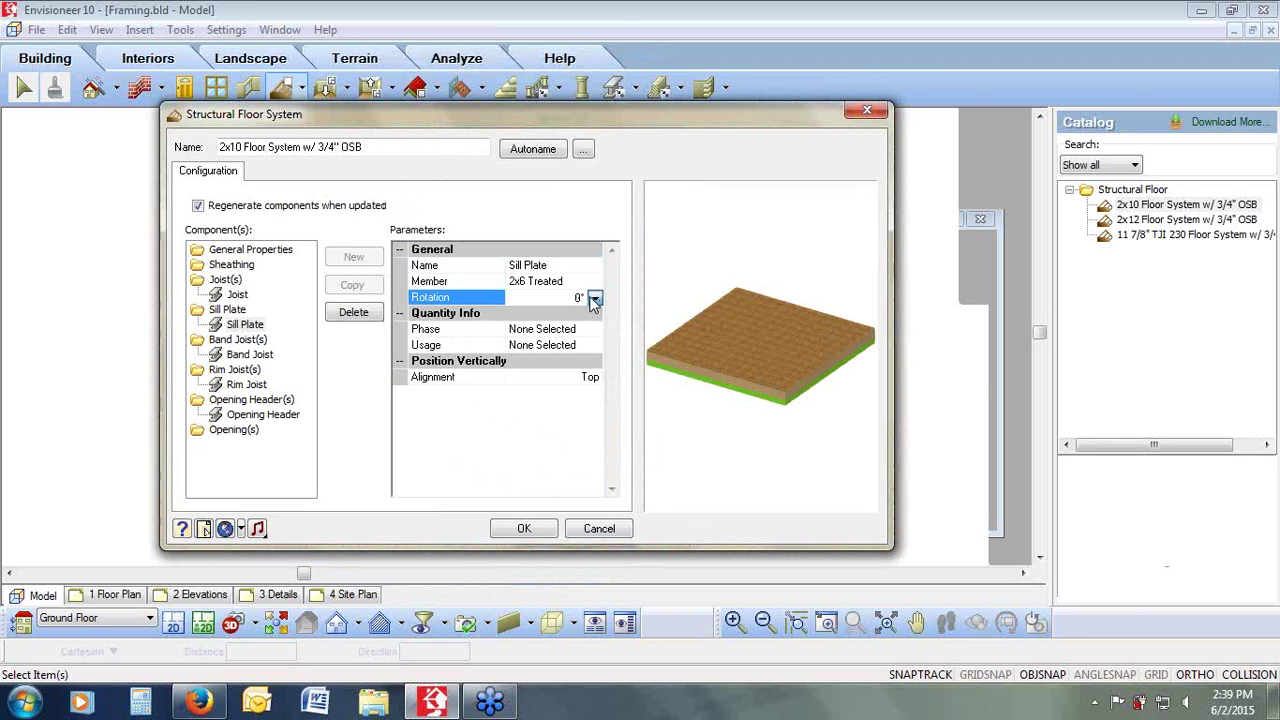
{"action": "left_click", "coordinate": [594, 299]}
{"action": "left_click", "coordinate": [552, 324]}
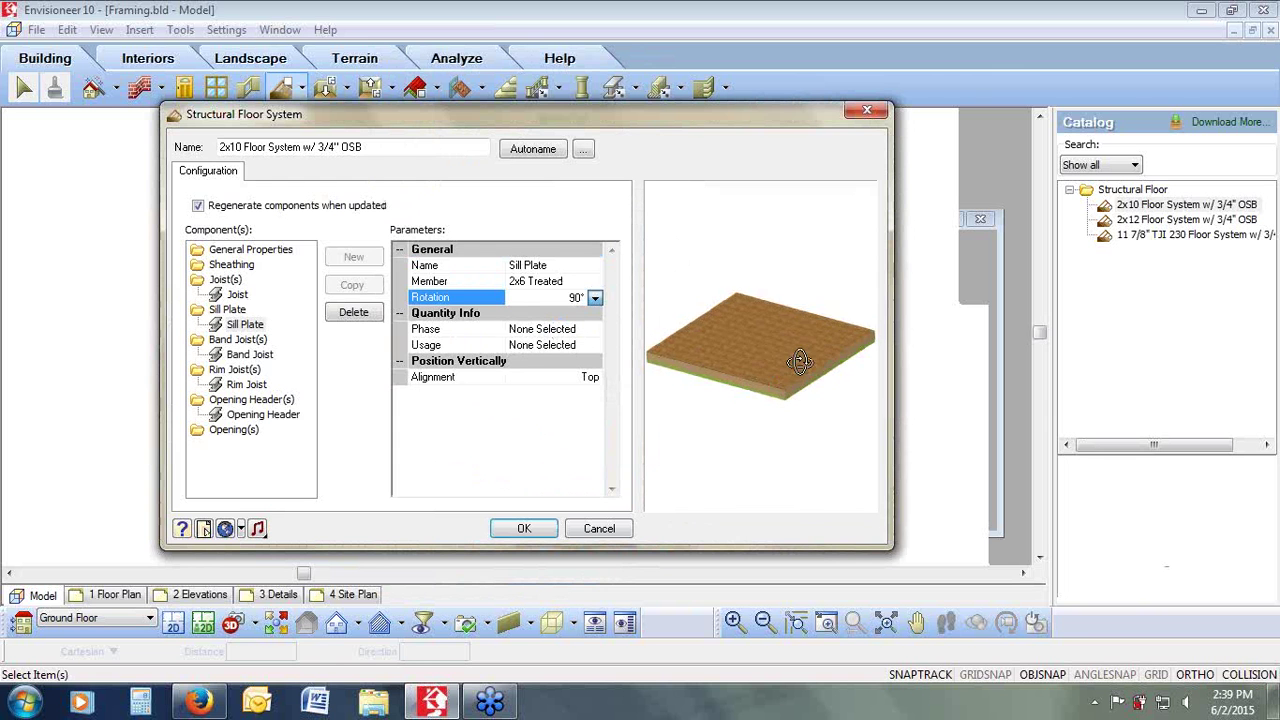
{"action": "mouse_move", "coordinate": [800, 362]}
{"action": "left_mouse_down"}
{"action": "mouse_move", "coordinate": [800, 313]}
{"action": "mouse_move", "coordinate": [800, 338]}
{"action": "left_mouse_up"}
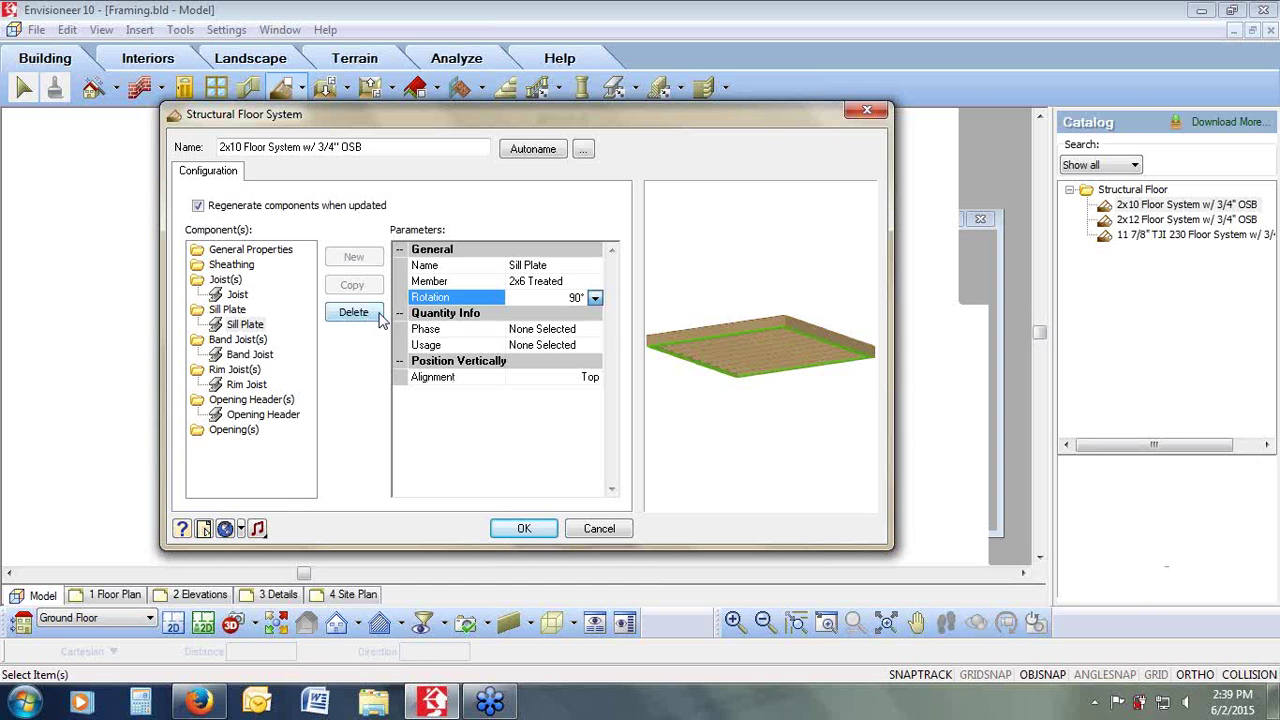
Step: Assign the Floor System phase and the Sill Plate usage to the sill plate
{"action": "left_click", "coordinate": [572, 328]}
{"action": "left_click", "coordinate": [596, 330]}
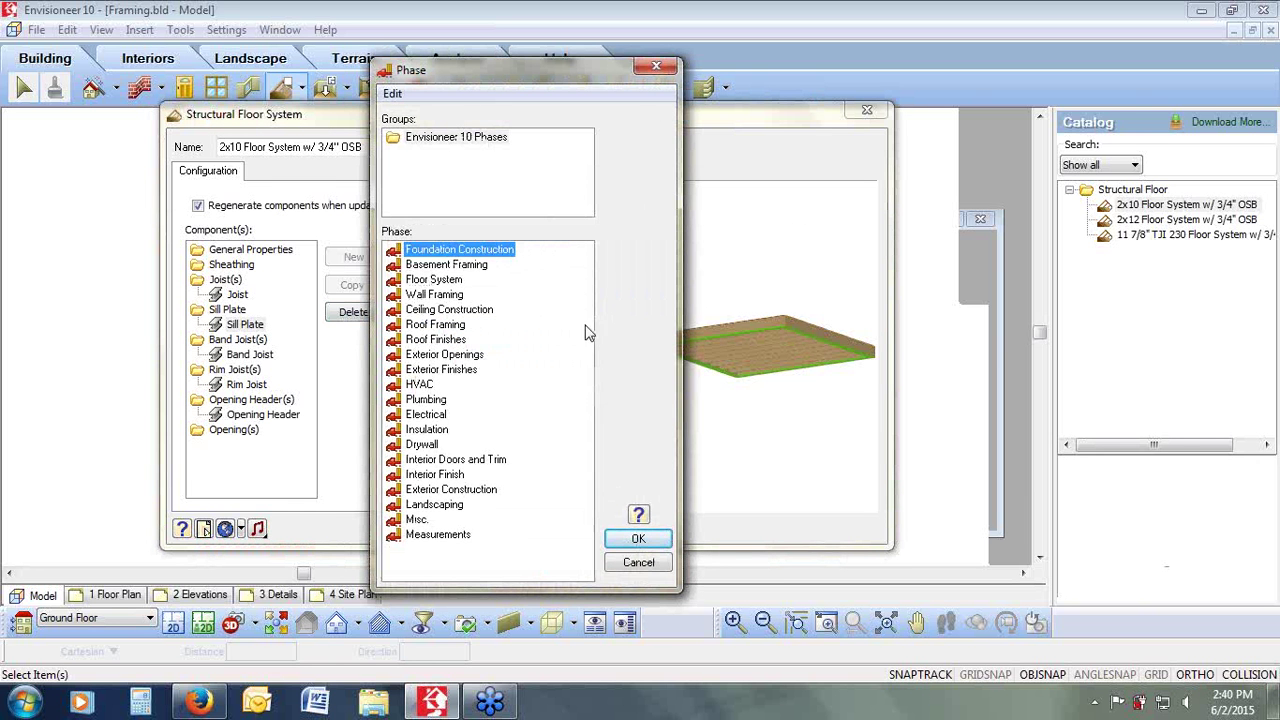
{"action": "left_click", "coordinate": [450, 283]}
{"action": "left_click", "coordinate": [624, 540]}
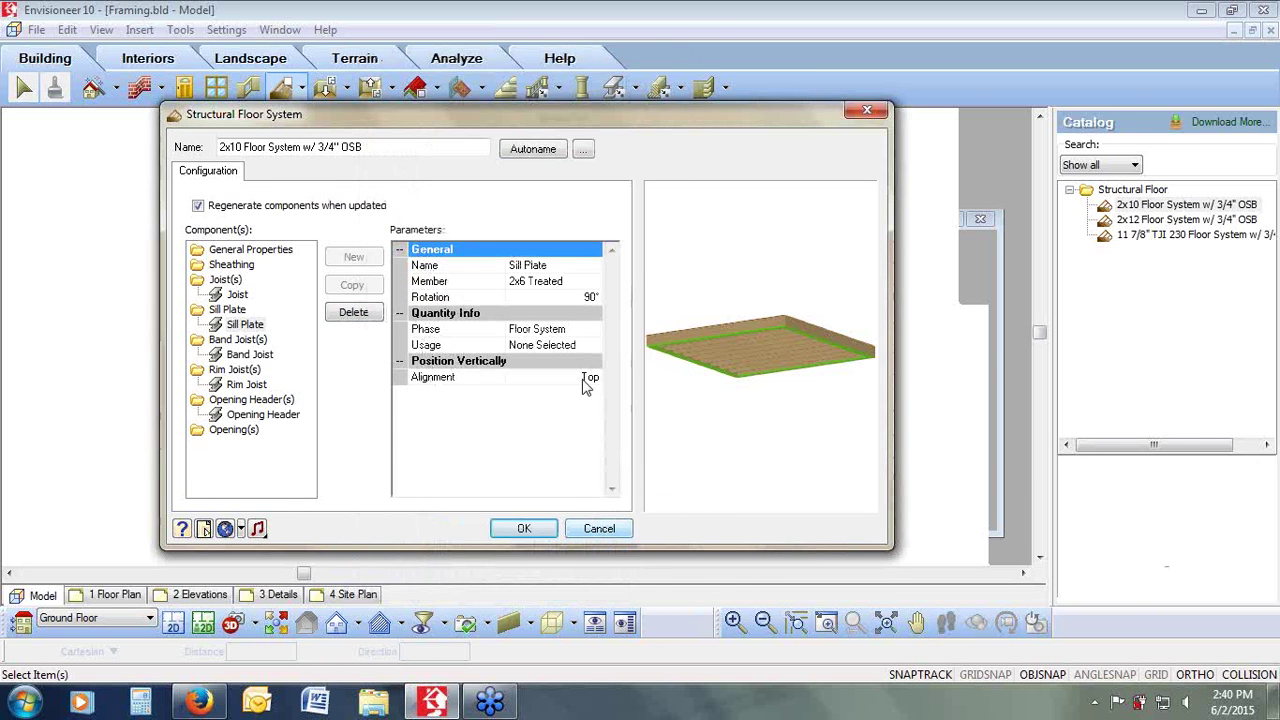
{"action": "left_click", "coordinate": [575, 345]}
{"action": "left_click", "coordinate": [594, 345]}
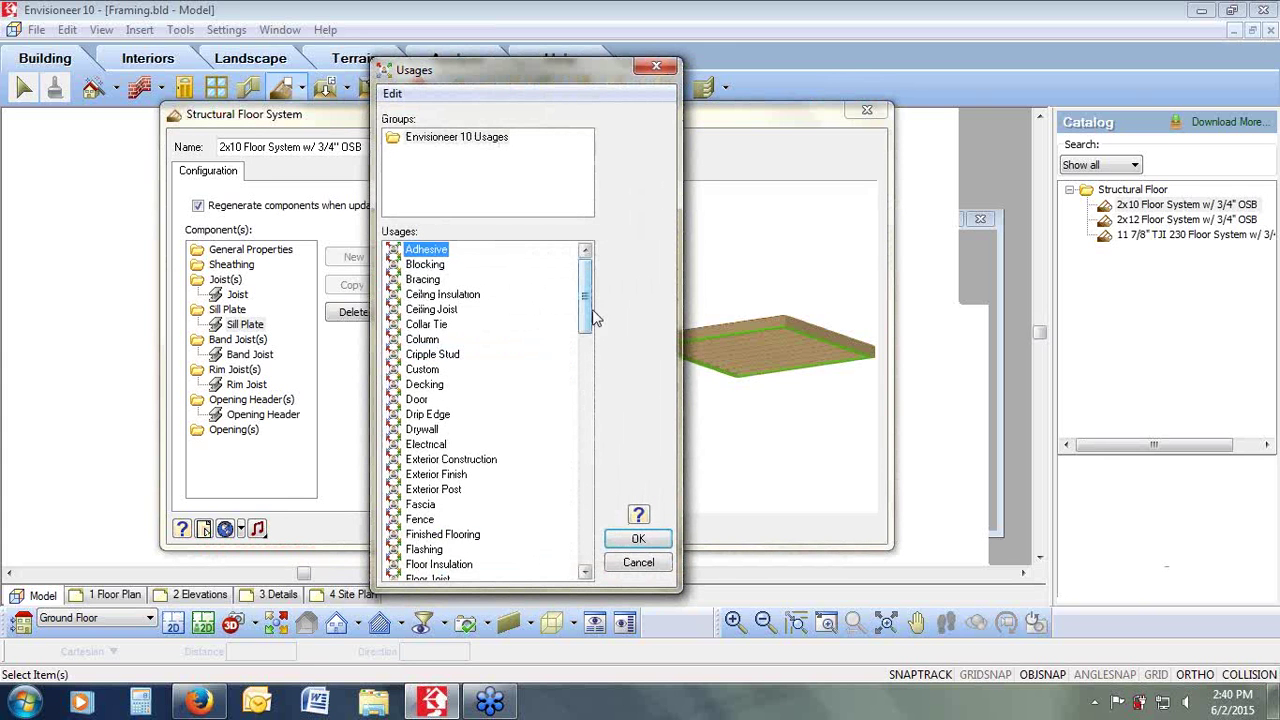
{"action": "left_click_drag", "start_coordinate": [588, 290], "coordinate": [588, 485]}
{"action": "left_click", "coordinate": [410, 415]}
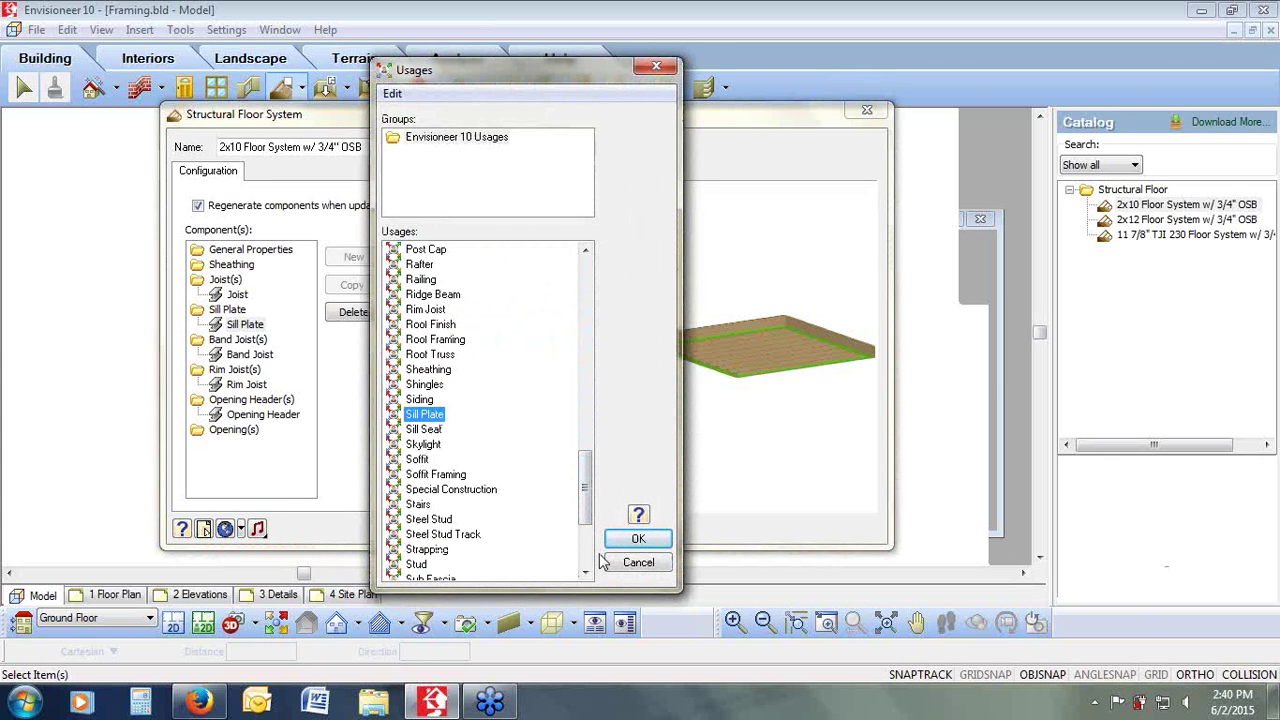
{"action": "left_click", "coordinate": [638, 539]}
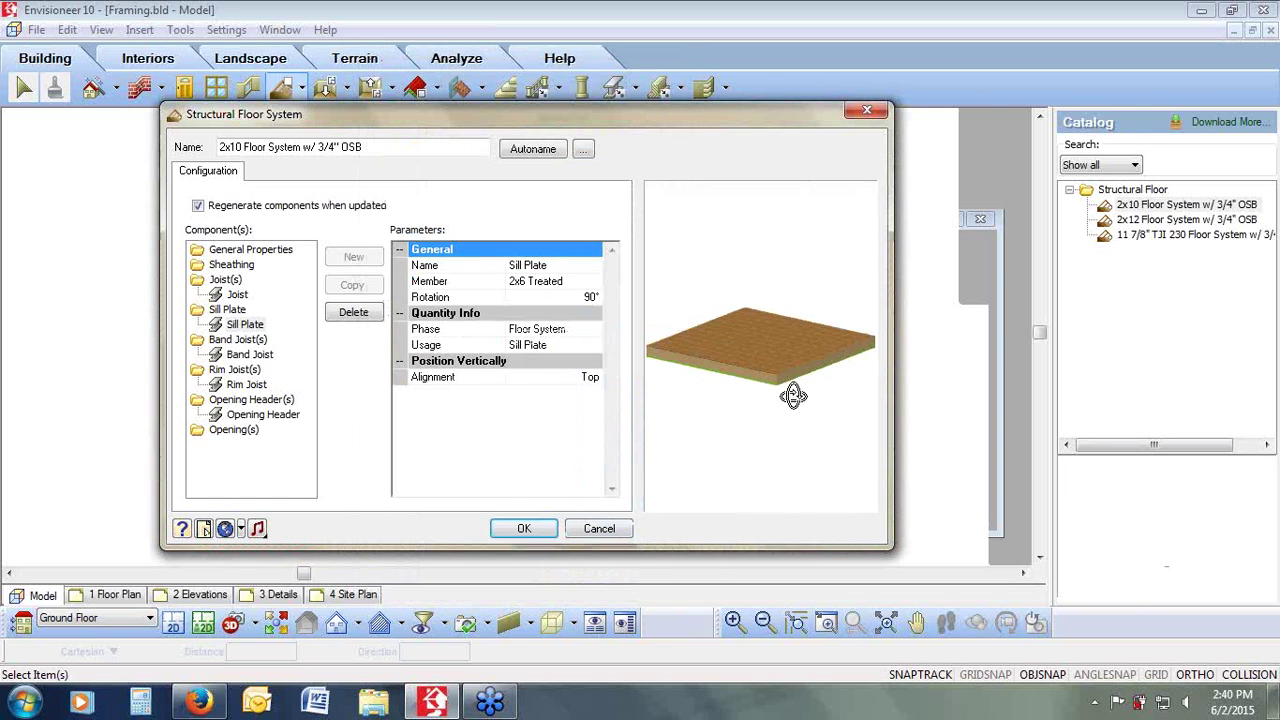
Step: Inspect the member and quantity settings of the band joist and rim joist, viewing both edges in the preview
{"action": "left_click", "coordinate": [268, 356]}
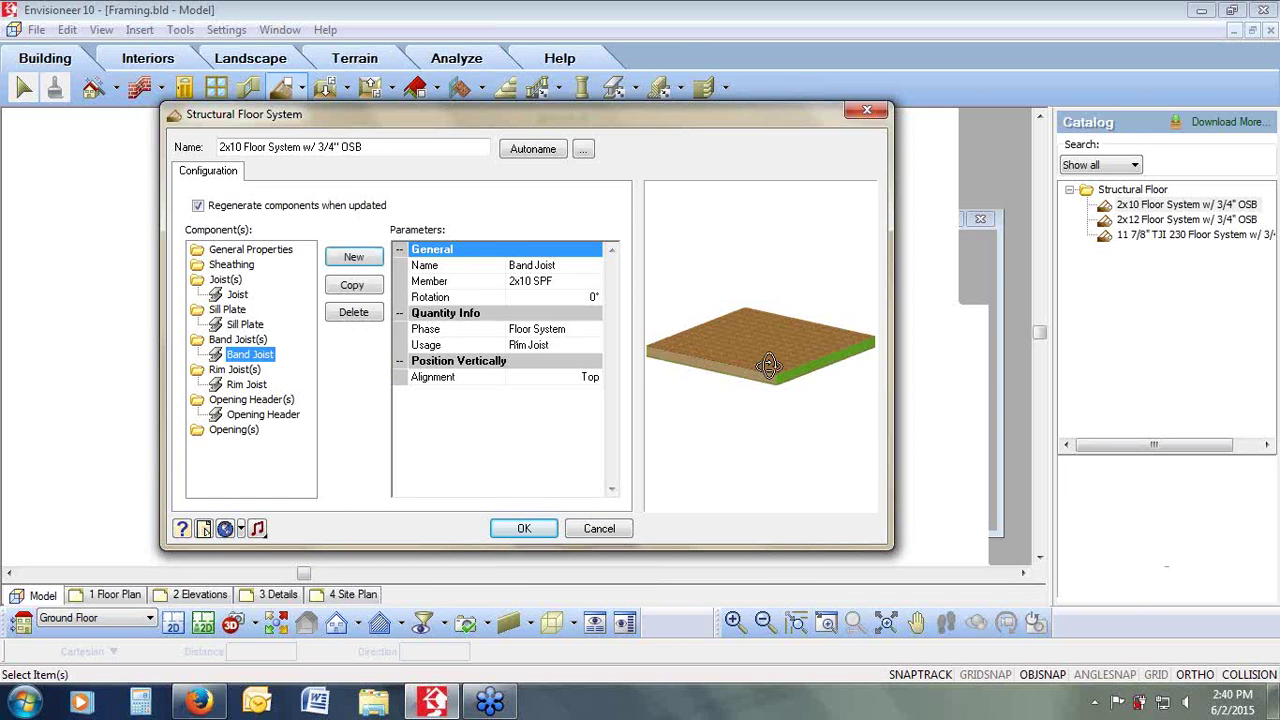
{"action": "left_click_drag", "start_coordinate": [766, 363], "coordinate": [800, 345]}
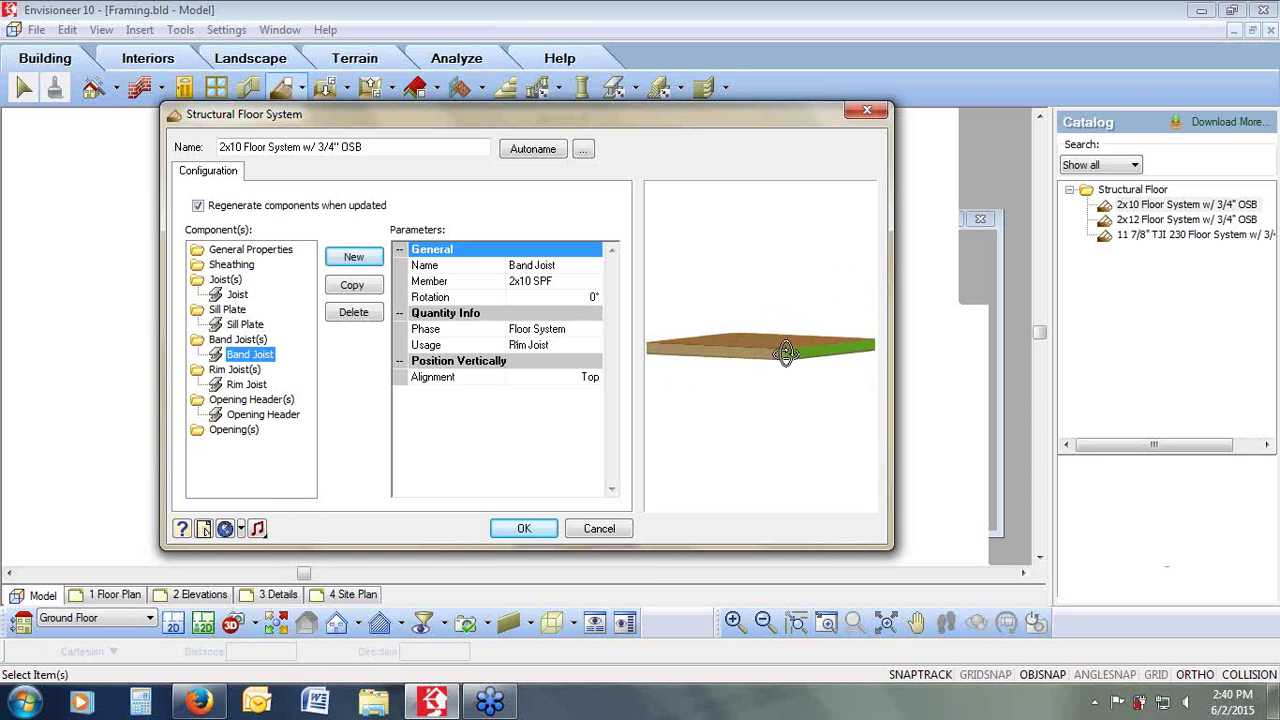
{"action": "left_click", "coordinate": [544, 283]}
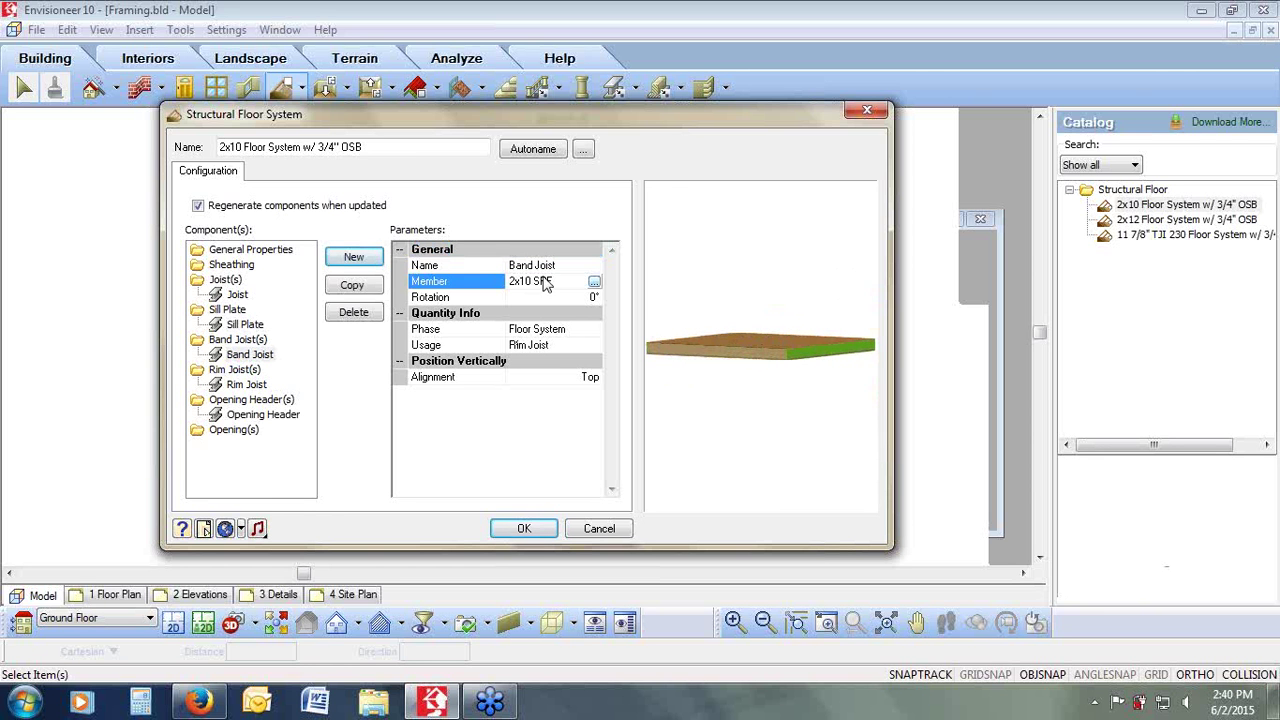
{"action": "left_click", "coordinate": [546, 345]}
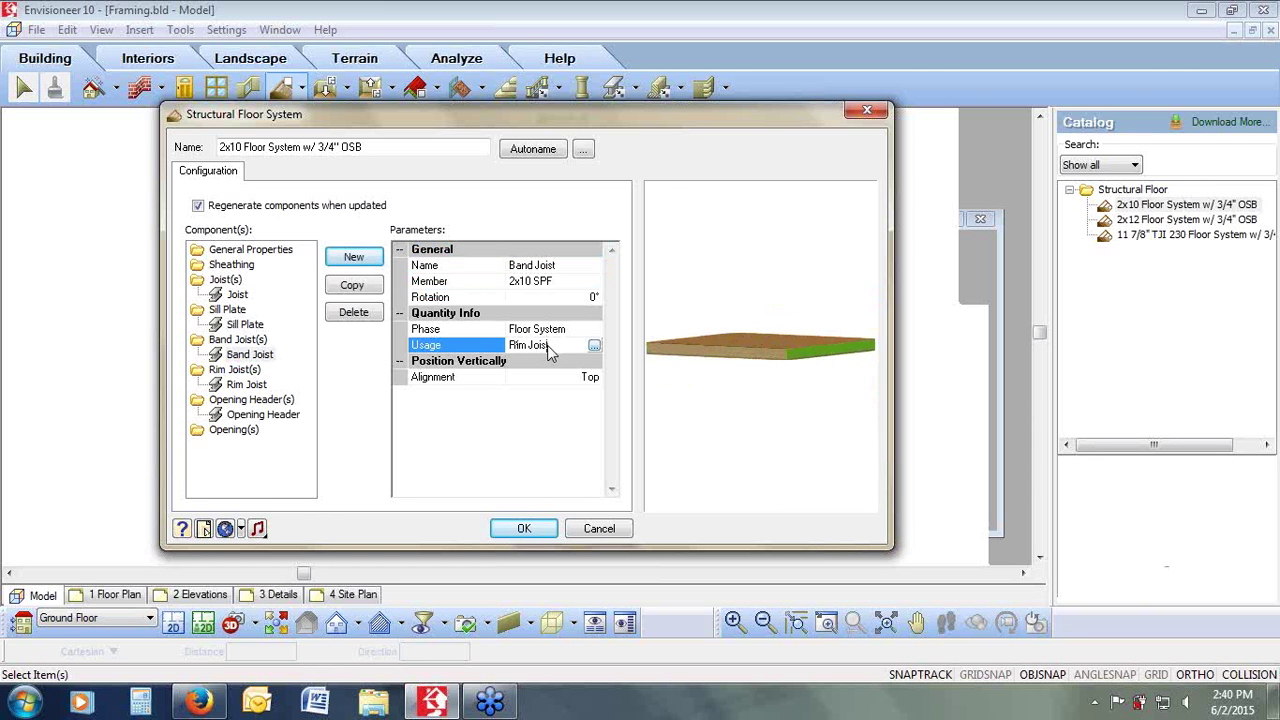
{"action": "left_click", "coordinate": [246, 385]}
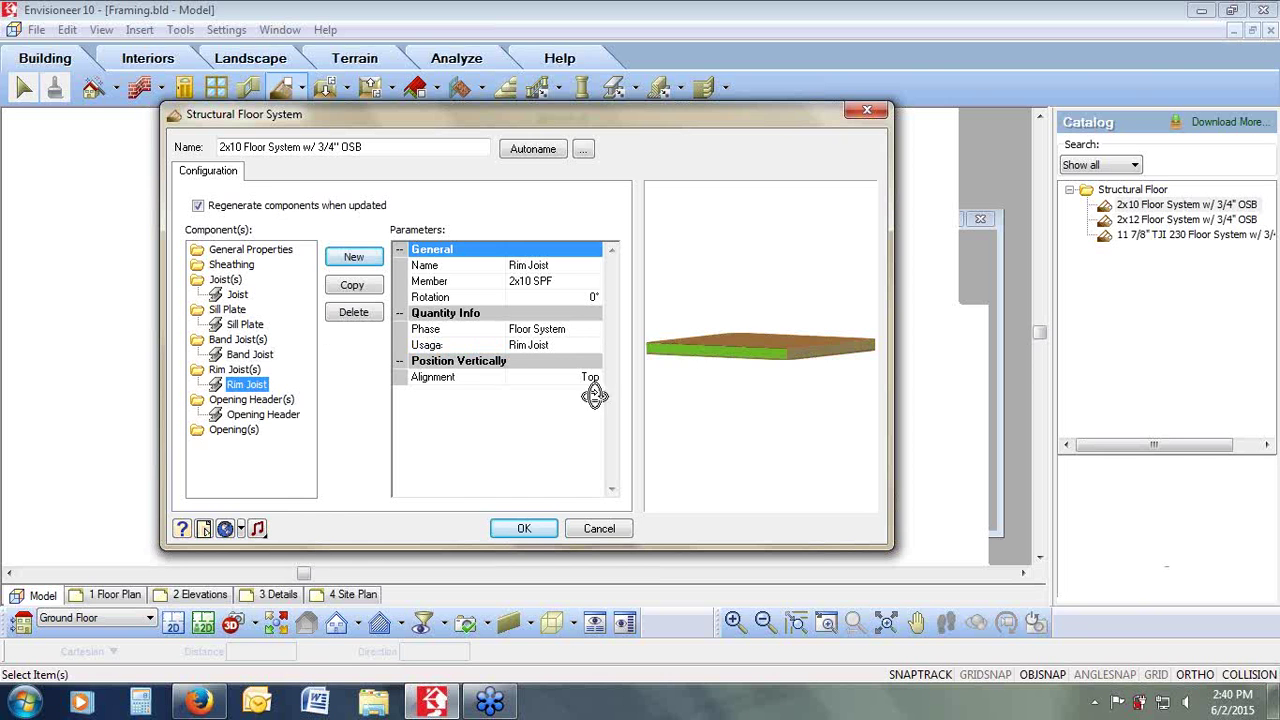
{"action": "mouse_move", "coordinate": [737, 390]}
{"action": "left_mouse_down"}
{"action": "mouse_move", "coordinate": [680, 354]}
{"action": "mouse_move", "coordinate": [707, 317]}
{"action": "mouse_move", "coordinate": [731, 394]}
{"action": "left_mouse_up"}
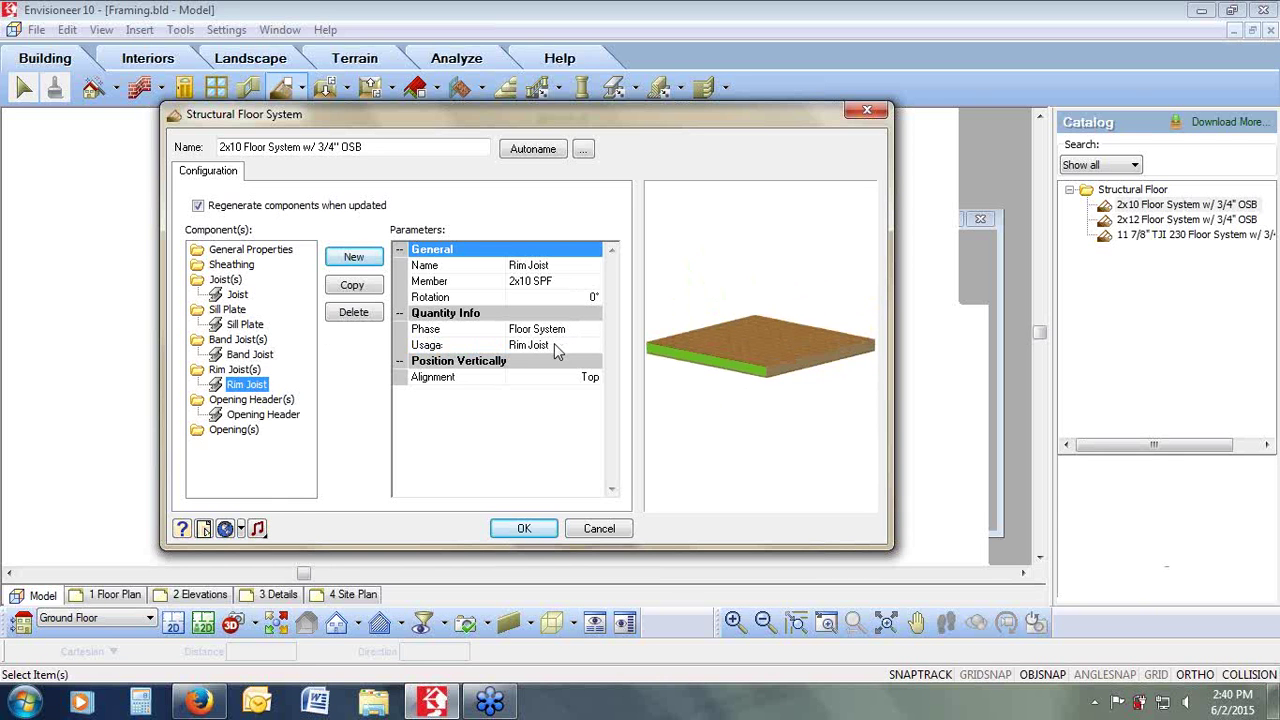
{"action": "left_click_drag", "start_coordinate": [757, 386], "coordinate": [755, 394]}
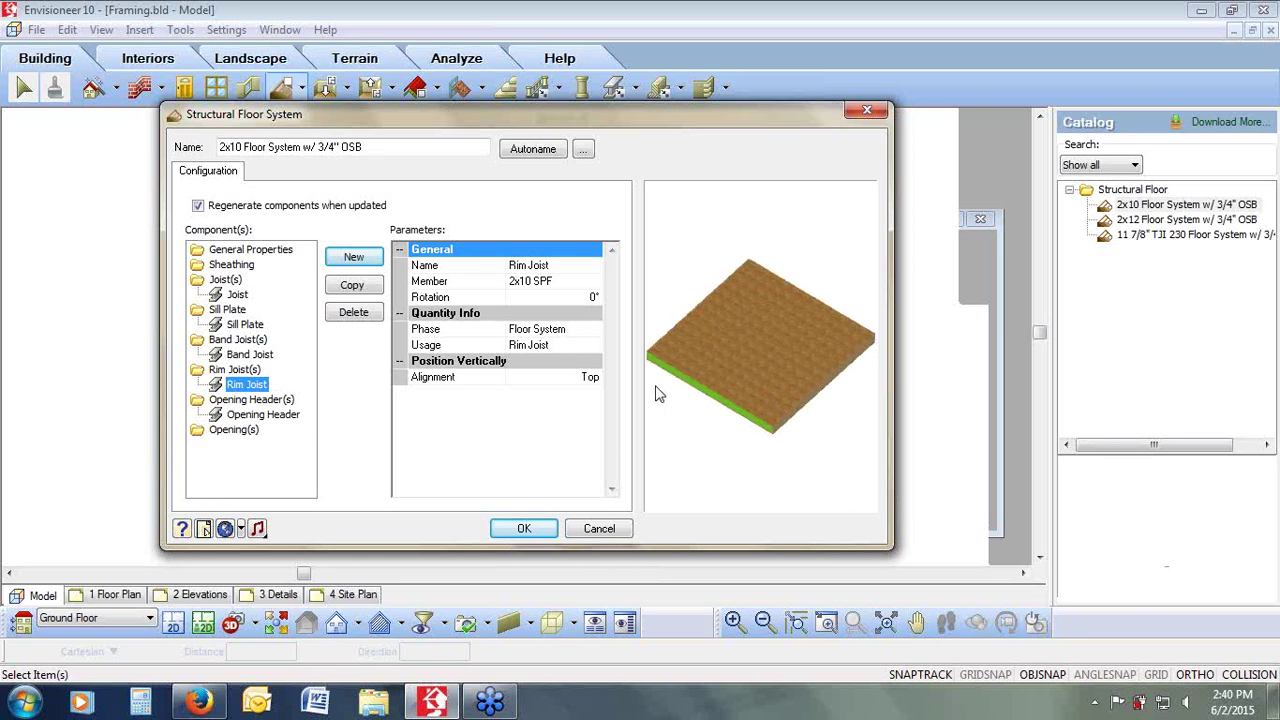
Step: Review the opening header's member and usage, then close the floor system's configuration without saving the changes
{"action": "left_click", "coordinate": [290, 416]}
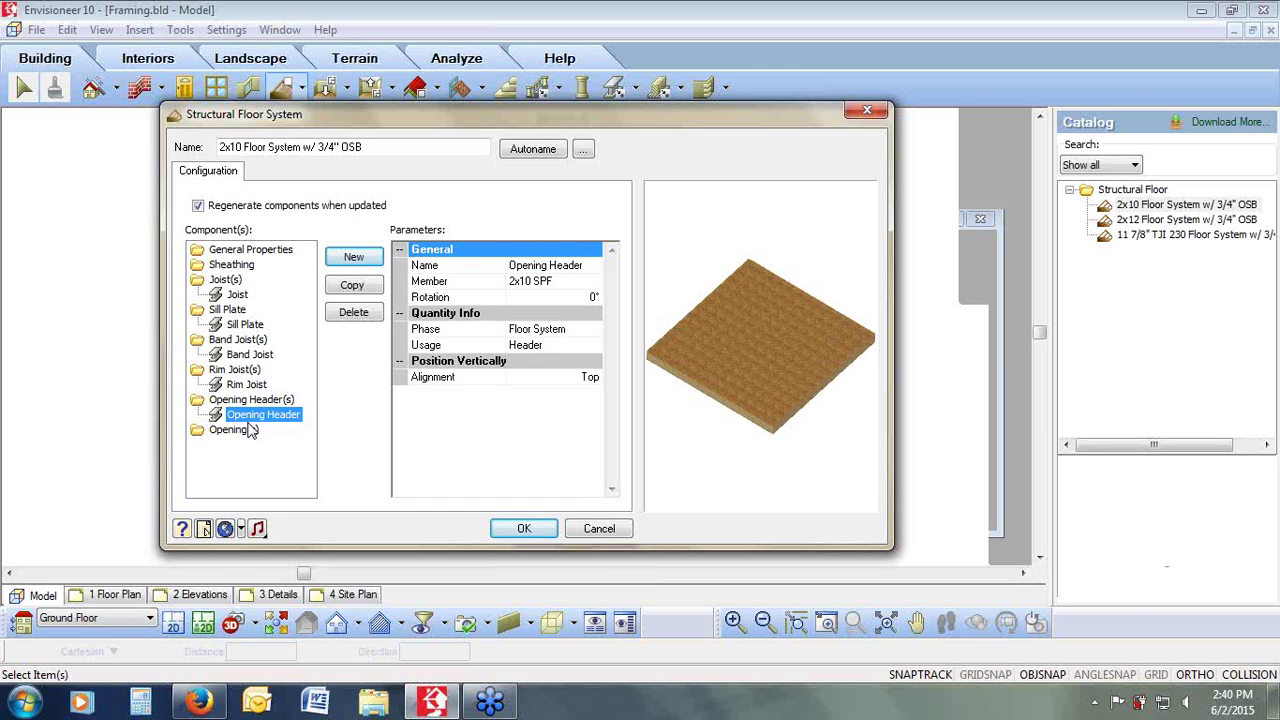
{"action": "left_click", "coordinate": [562, 282]}
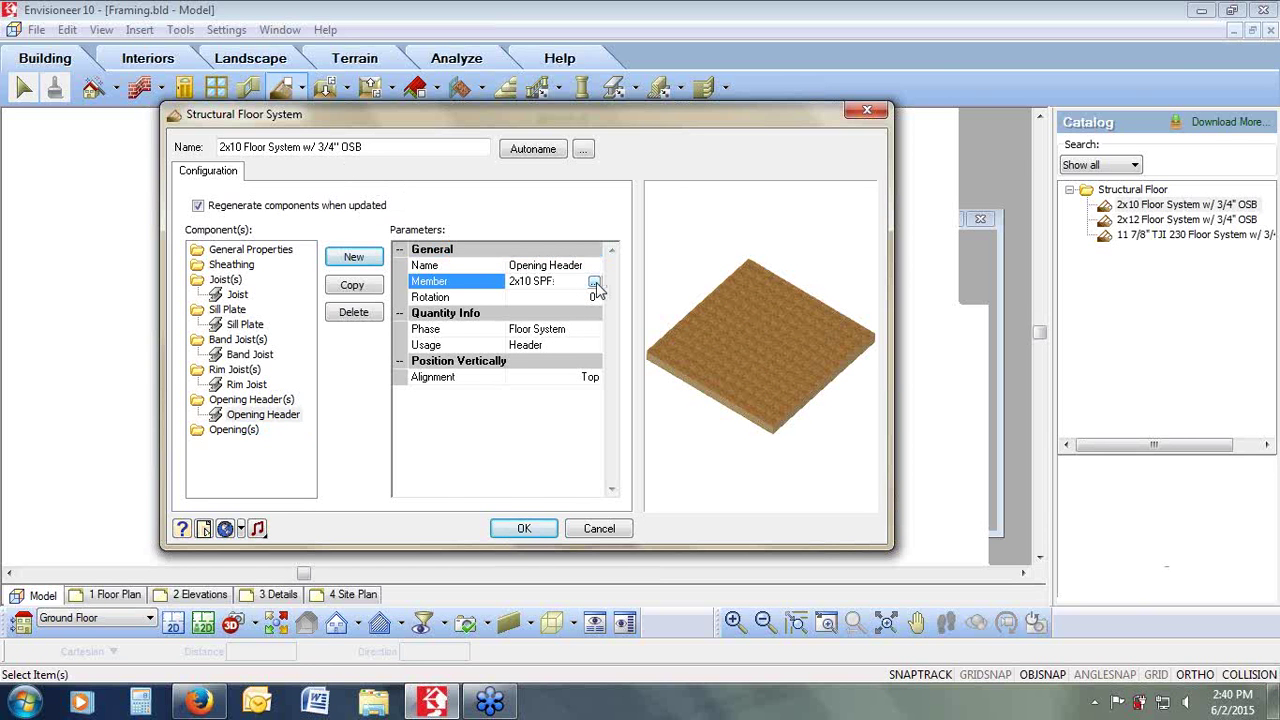
{"action": "left_click", "coordinate": [562, 349]}
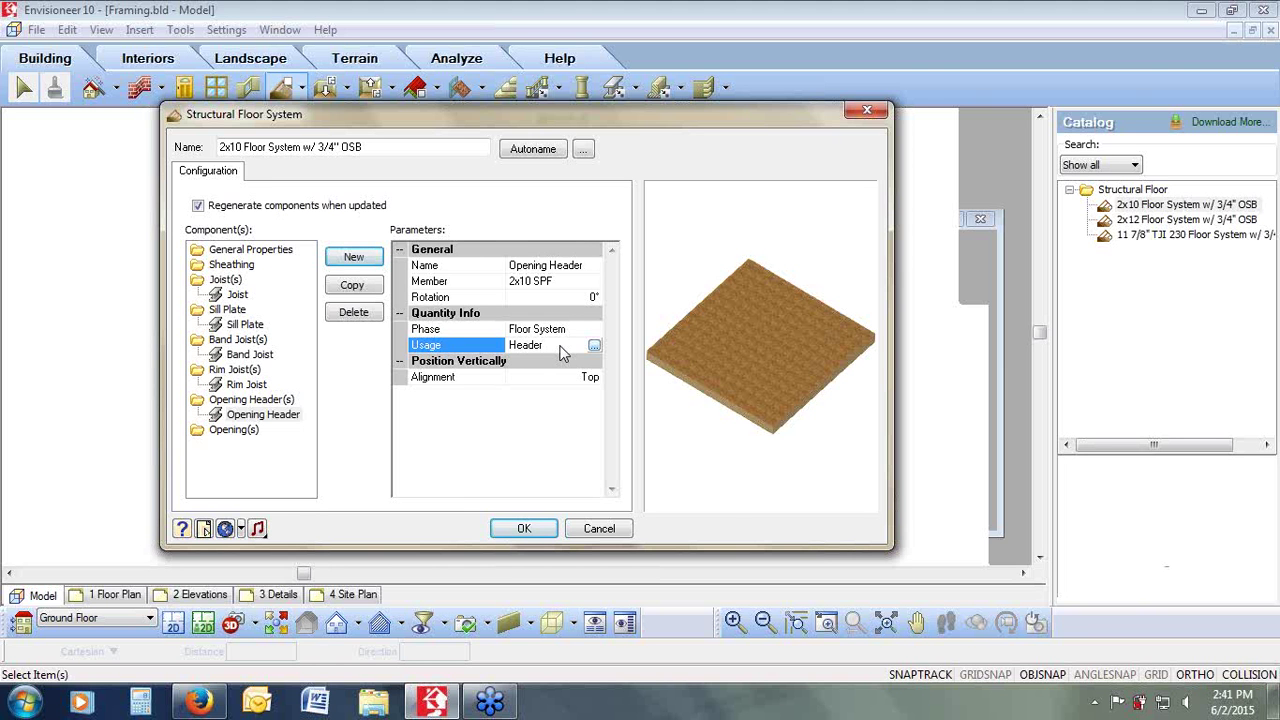
{"action": "left_click", "coordinate": [603, 532]}
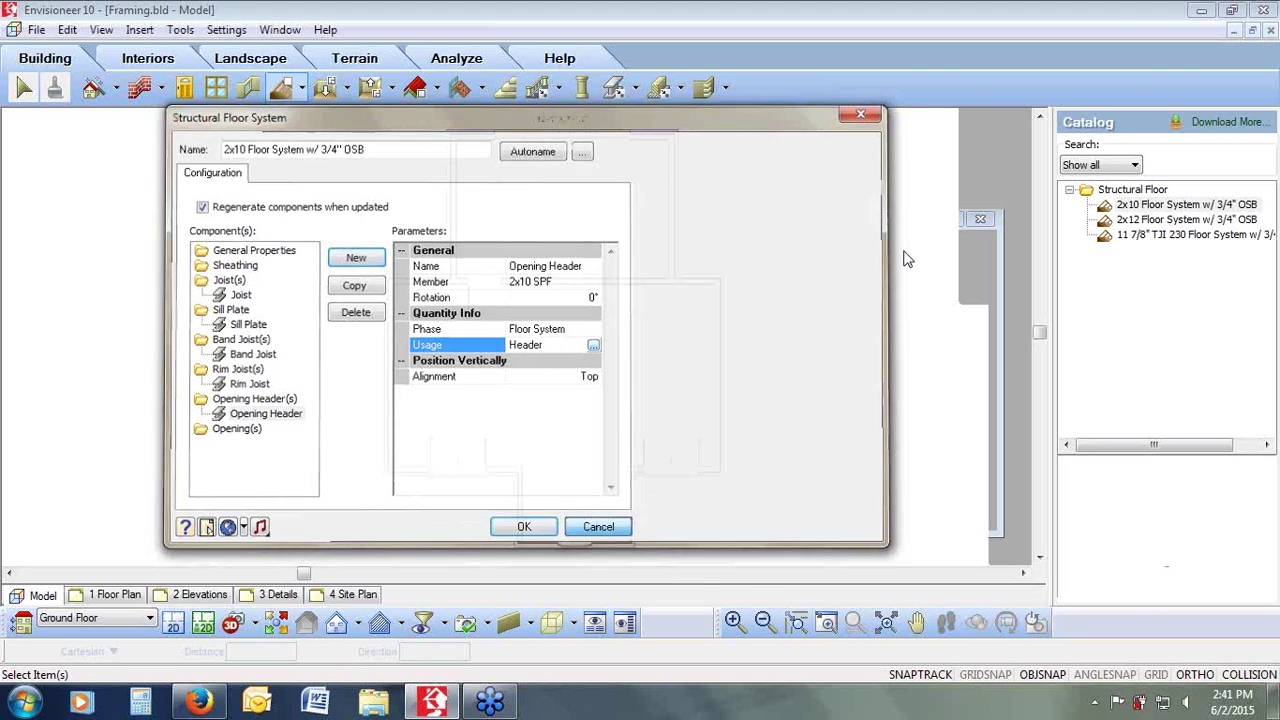
Step: Place 2x10 Floor System w/ 3/4" OSB over the entire building perimeter and look over the structural floor insertion methods
{"action": "left_click", "coordinate": [1131, 207]}
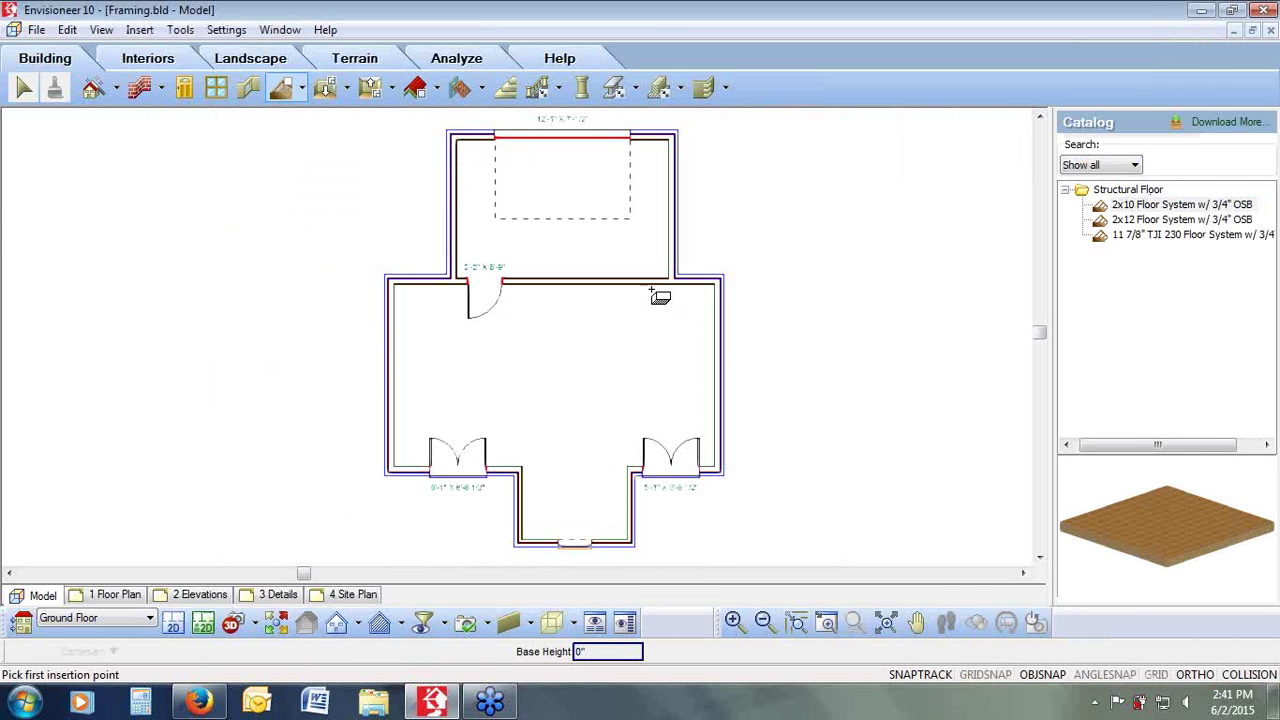
{"action": "left_click", "coordinate": [562, 346]}
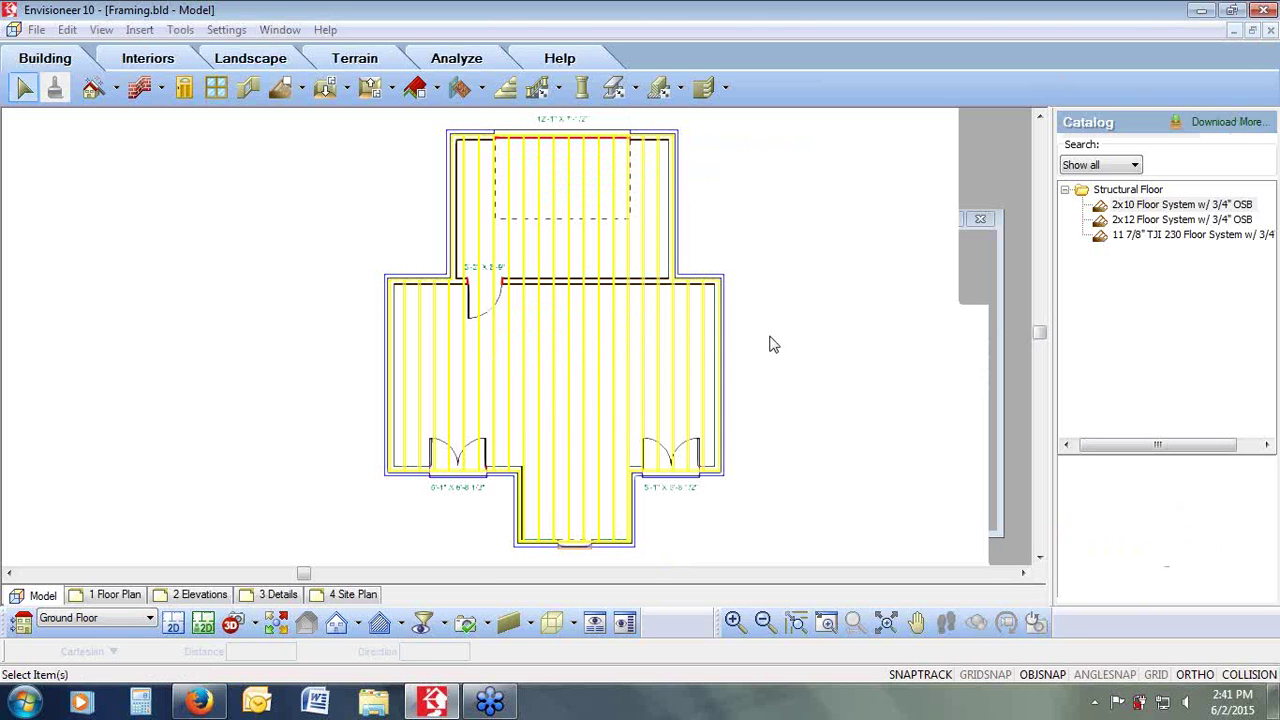
{"action": "left_click", "coordinate": [303, 89]}
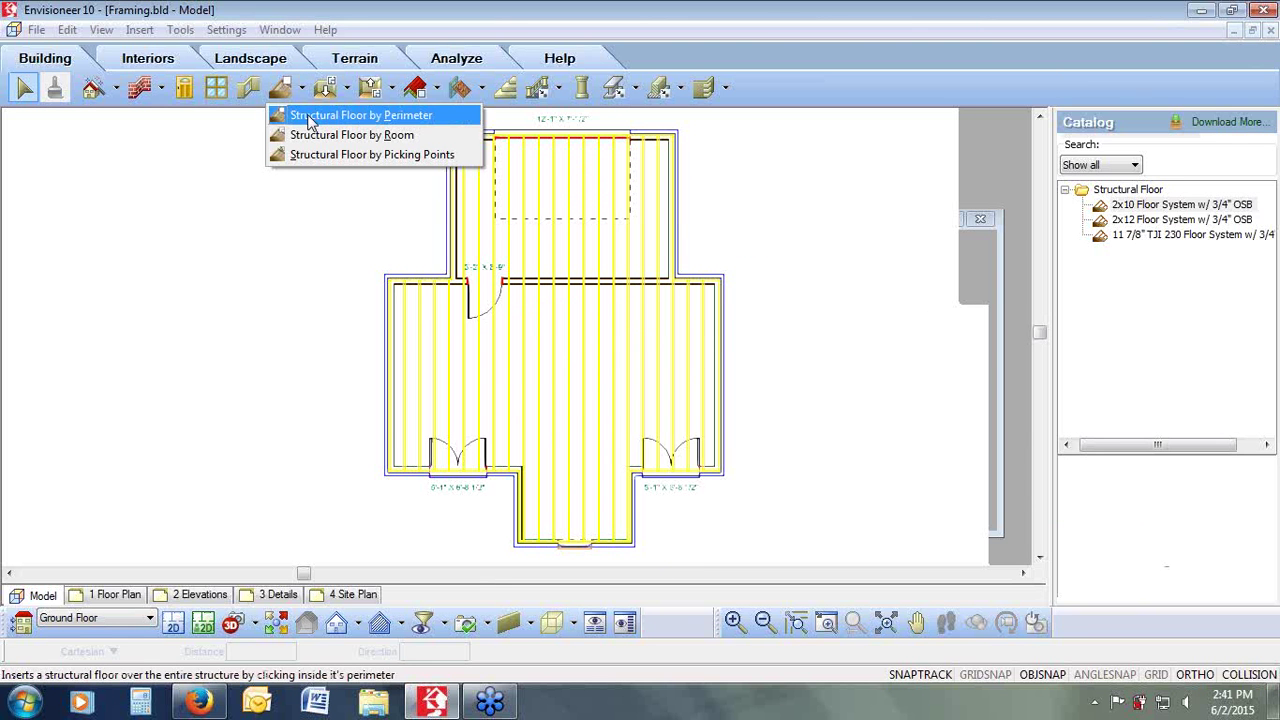
Step: Cycle the selection through the overlapping brick wall, 2x10 member, OSB sheathing and whole floor system at the overhead door wall
{"action": "left_click", "coordinate": [660, 137]}
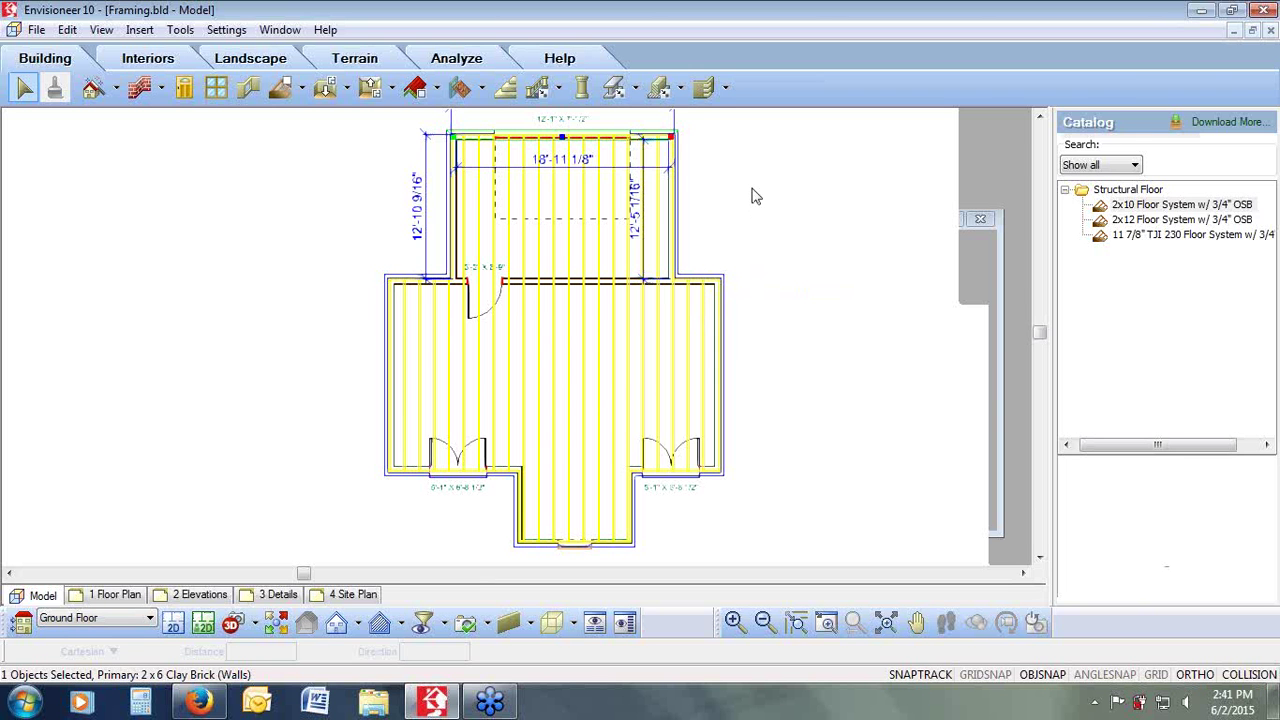
{"action": "left_click", "coordinate": [559, 137]}
{"action": "left_click", "coordinate": [559, 137]}
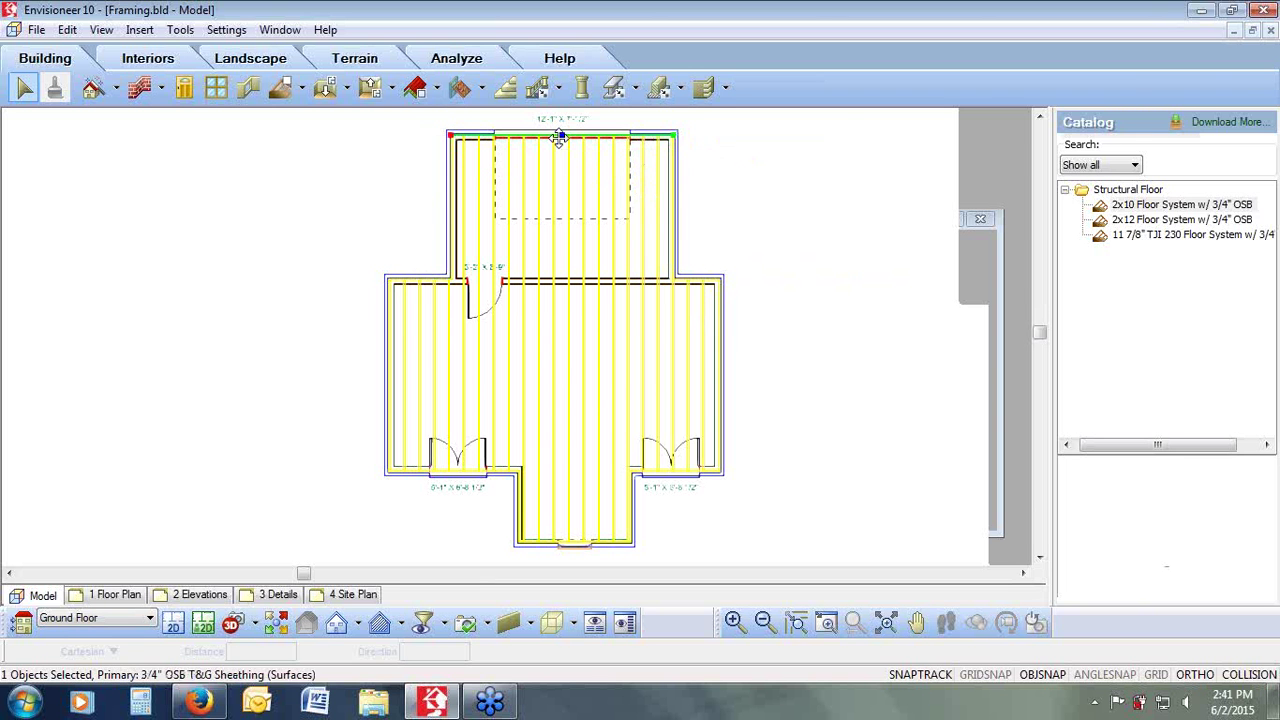
{"action": "left_click", "coordinate": [559, 137]}
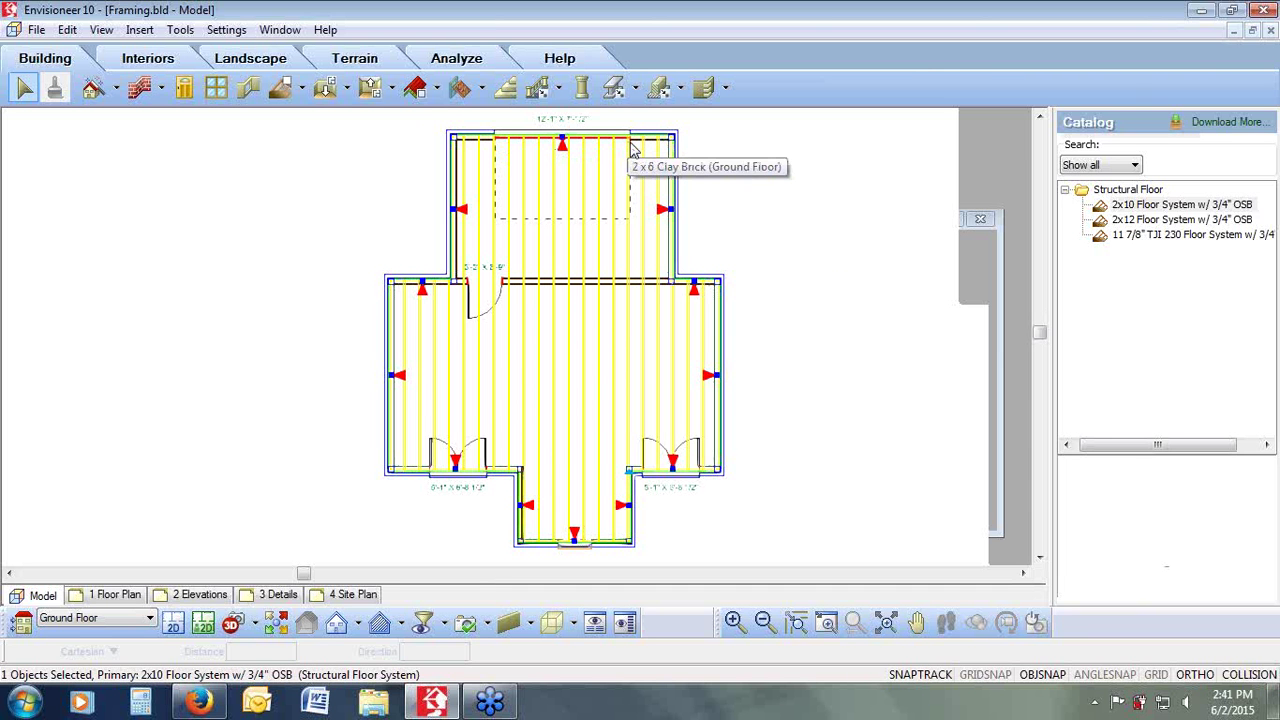
{"action": "left_click", "coordinate": [573, 145]}
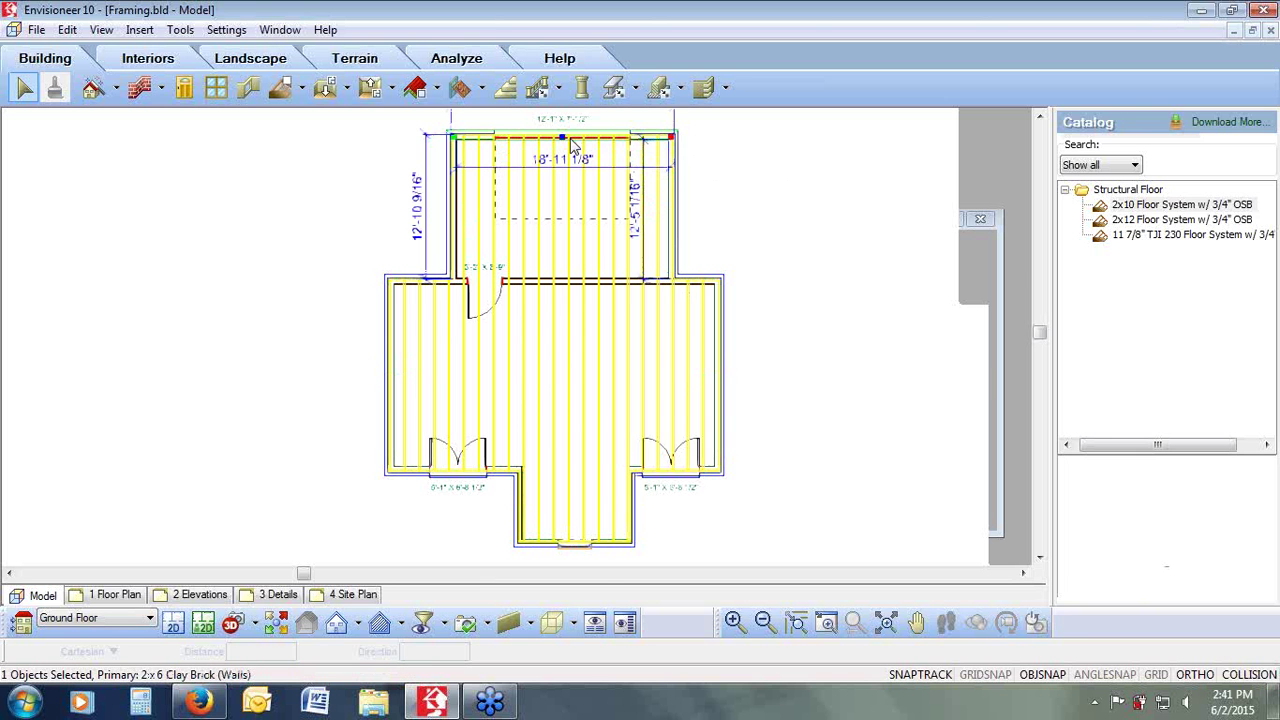
{"action": "left_click", "coordinate": [573, 145]}
{"action": "left_click", "coordinate": [573, 145]}
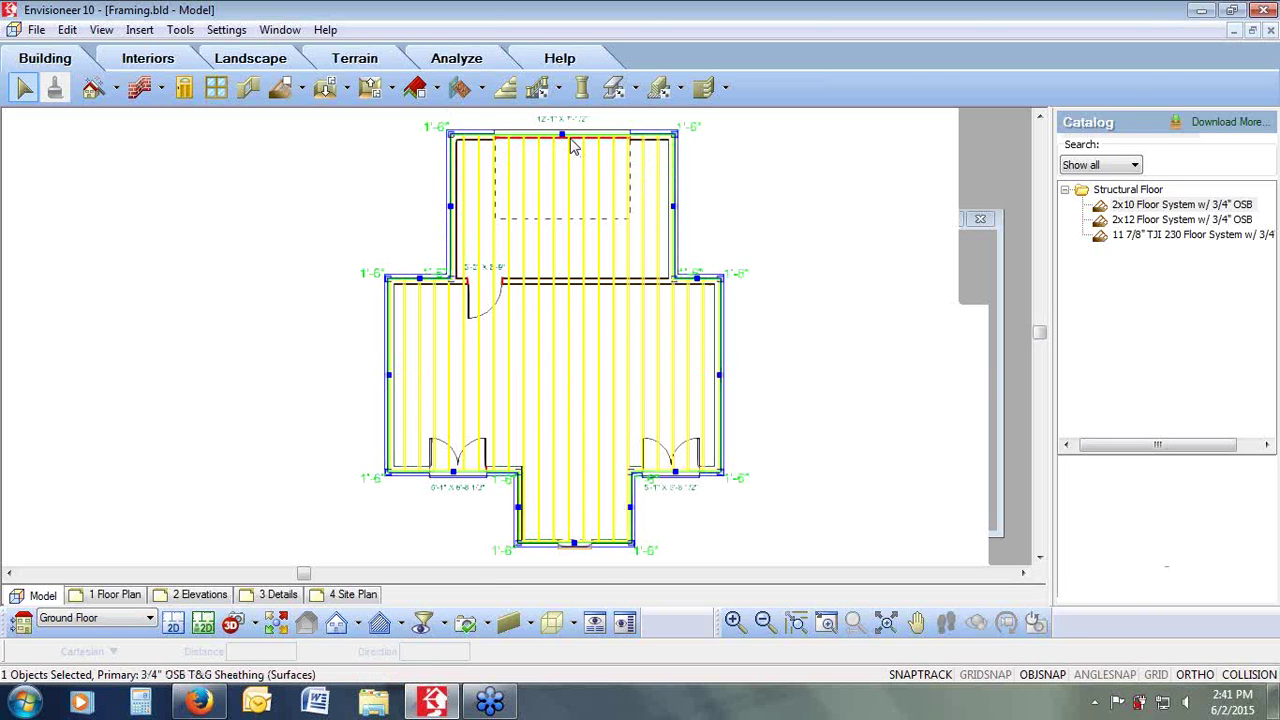
{"action": "left_click", "coordinate": [573, 145]}
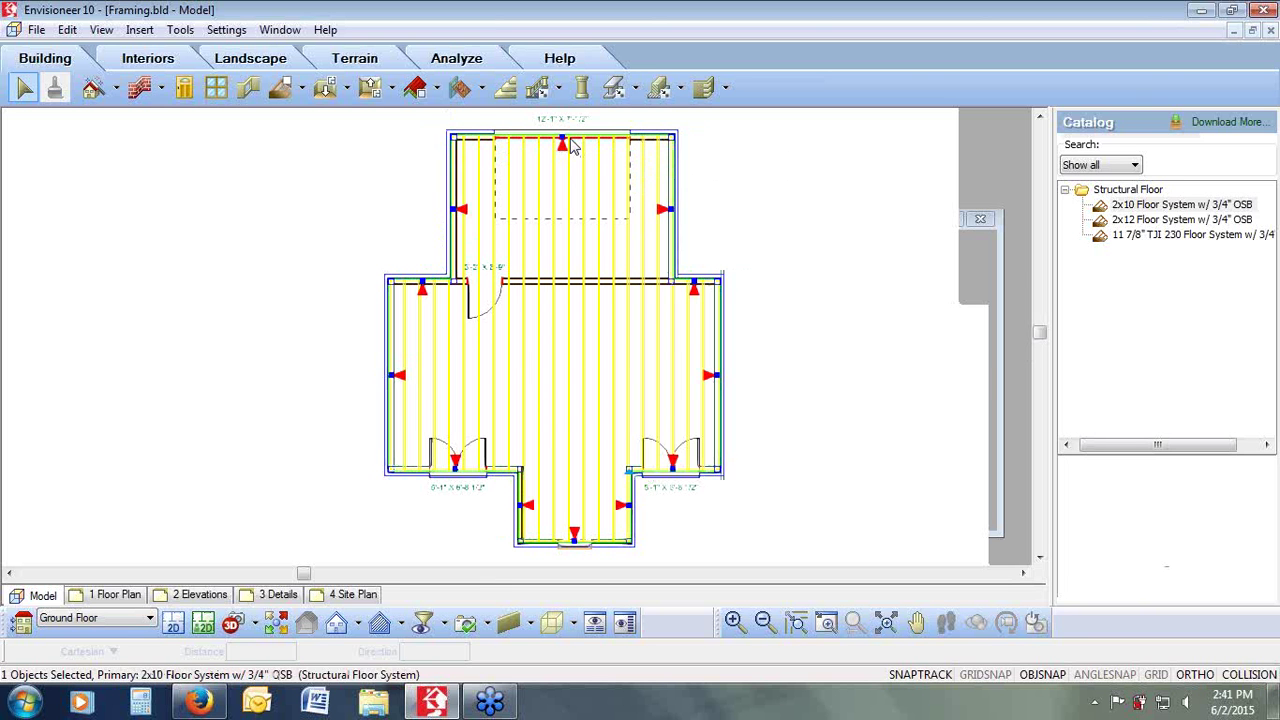
{"action": "left_click", "coordinate": [573, 145]}
{"action": "left_click", "coordinate": [573, 145]}
{"action": "left_click", "coordinate": [573, 145]}
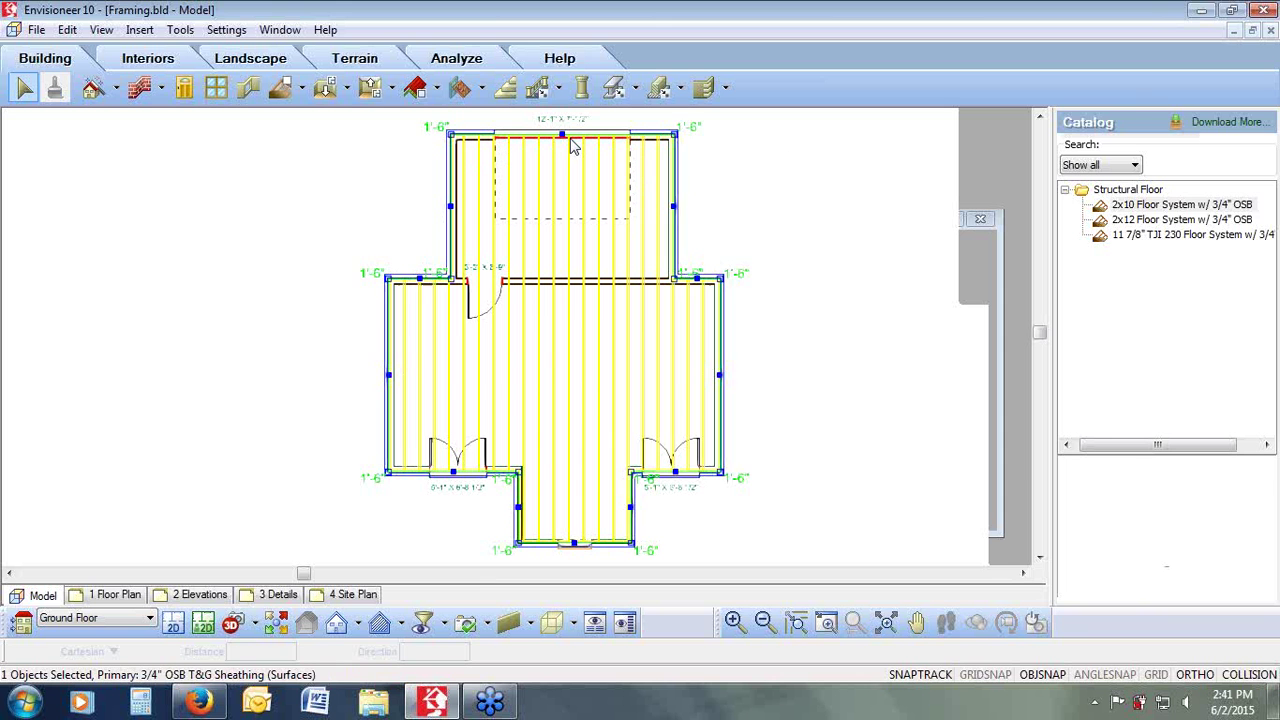
{"action": "left_click", "coordinate": [573, 145]}
{"action": "left_click", "coordinate": [573, 145]}
{"action": "left_click", "coordinate": [573, 145]}
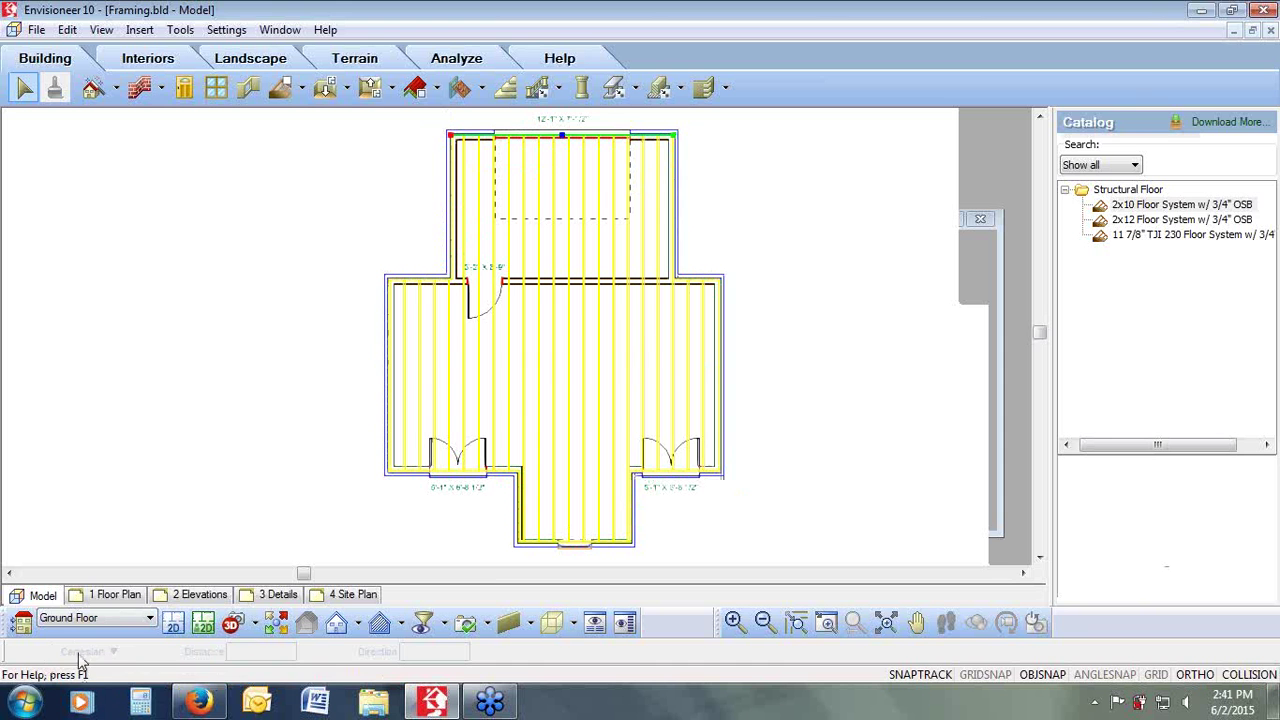
{"action": "left_click", "coordinate": [559, 135]}
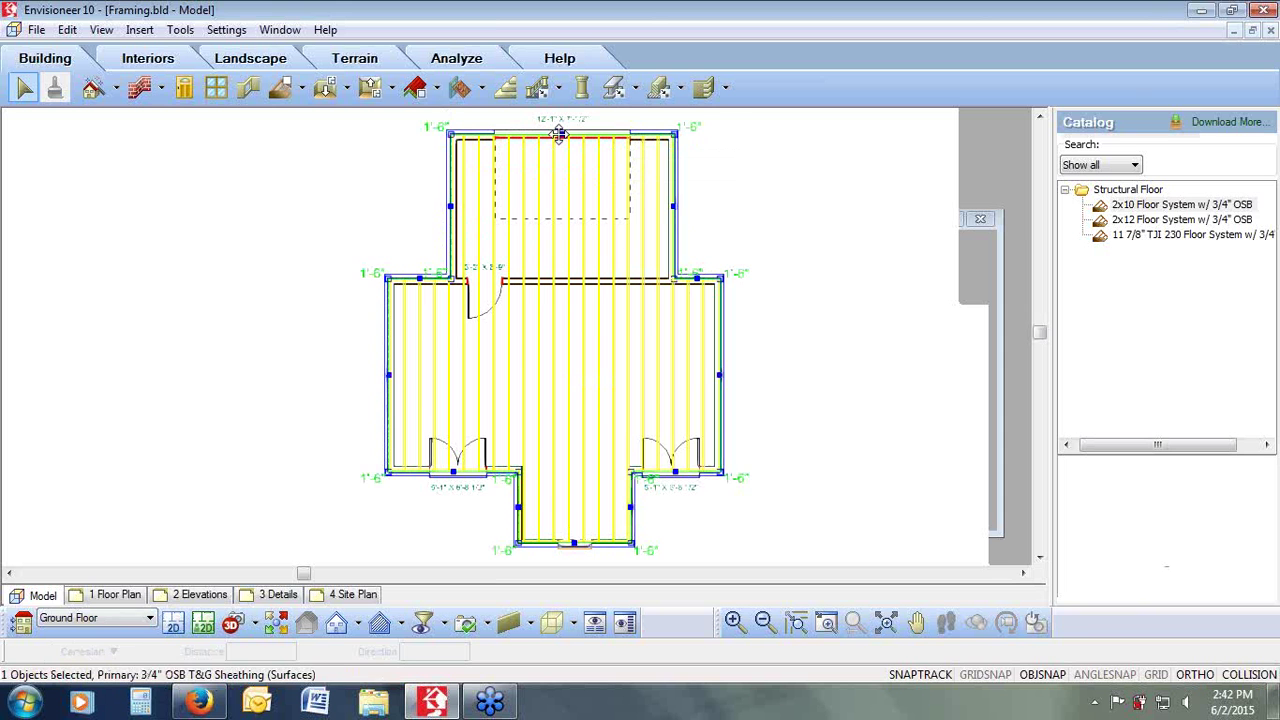
{"action": "left_click", "coordinate": [559, 135]}
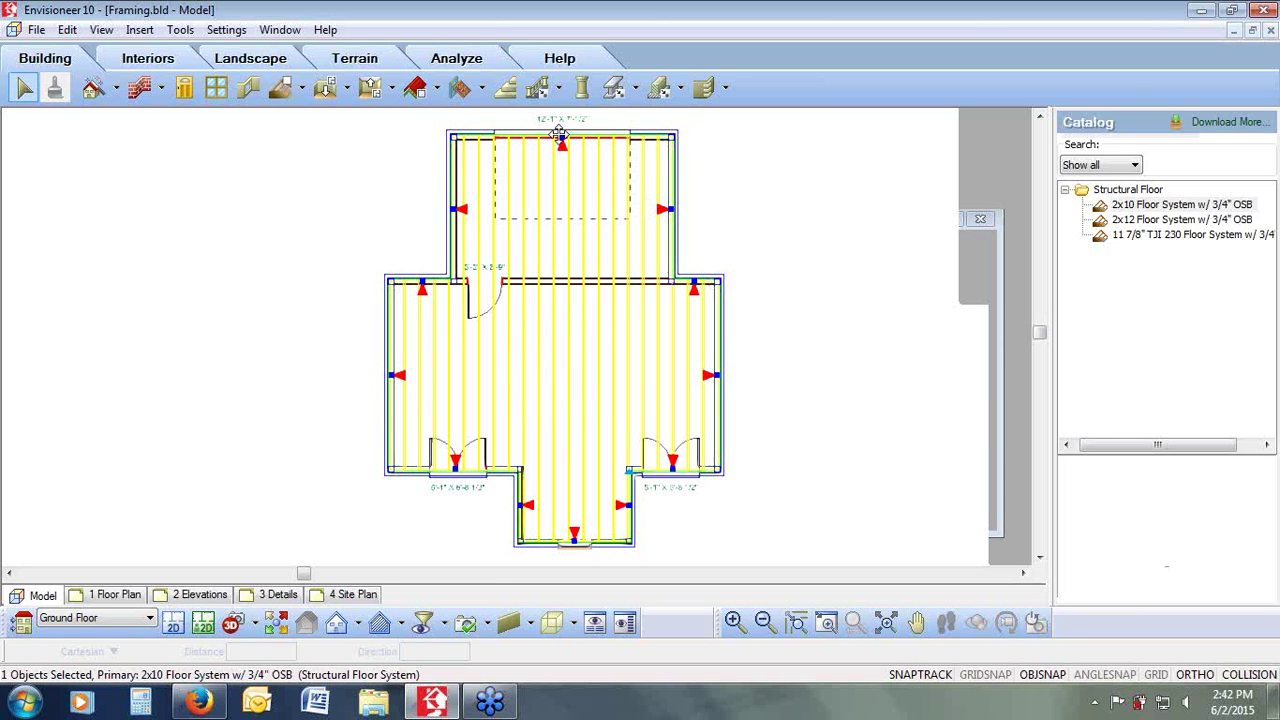
{"action": "left_click", "coordinate": [559, 135]}
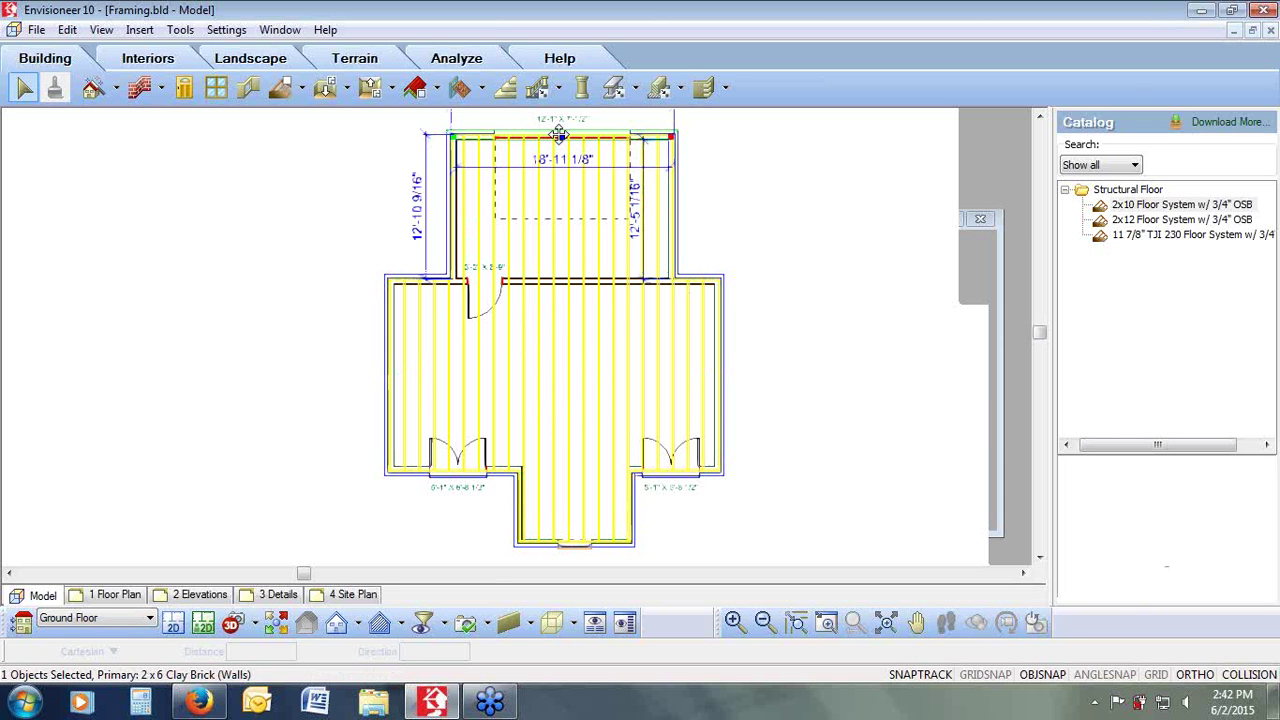
{"action": "left_click", "coordinate": [559, 135]}
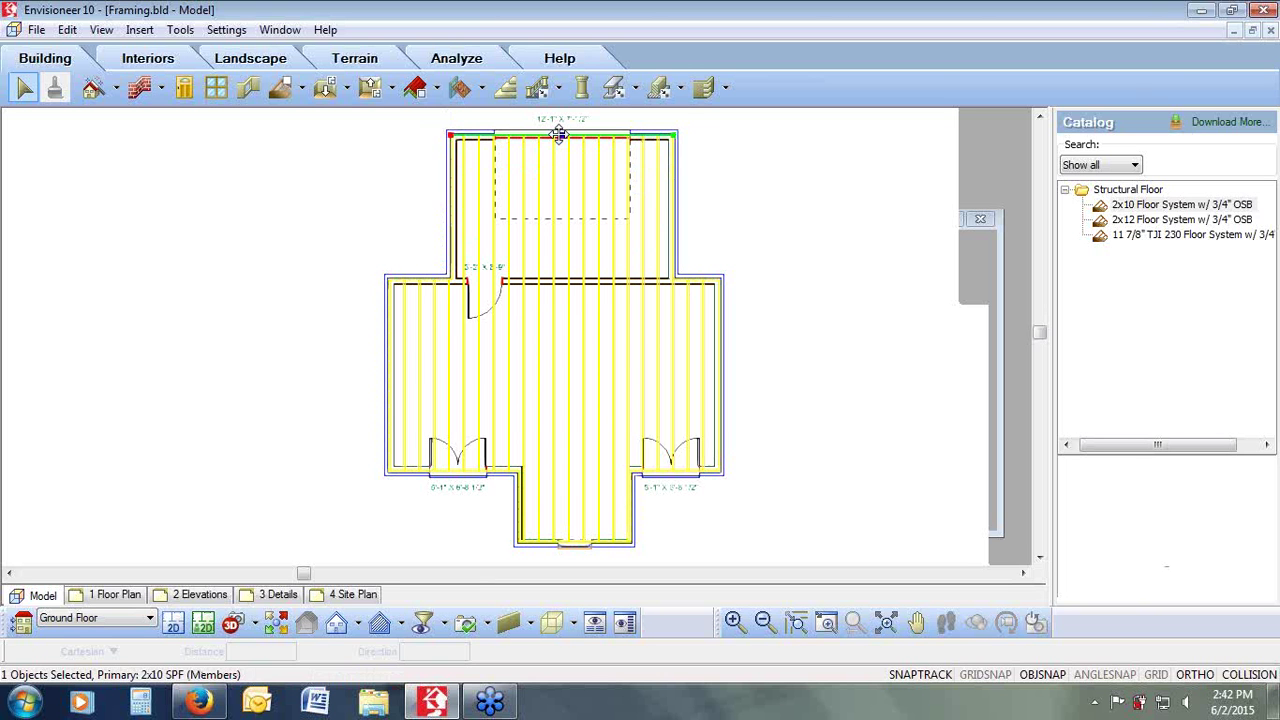
{"action": "left_click", "coordinate": [559, 135]}
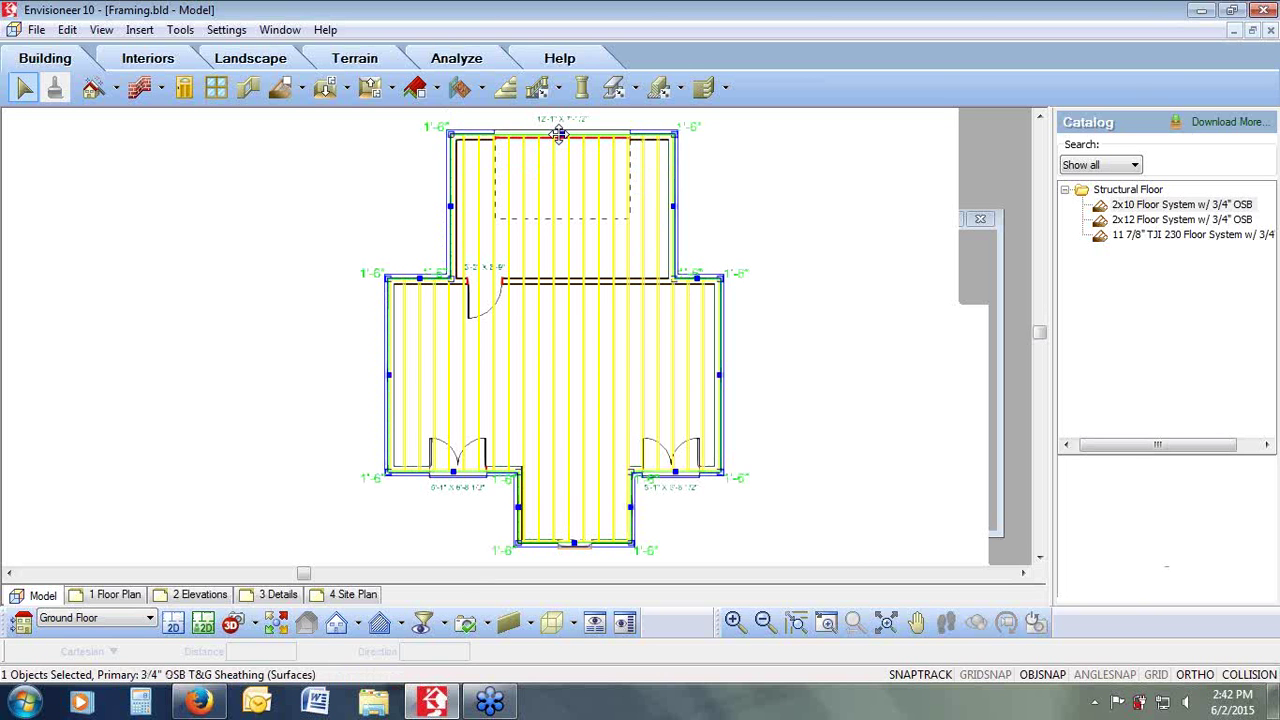
Step: Pull the 2x10 floor system's edge back from the overhead door to the interior wall dividing the garage from the house
{"action": "left_click", "coordinate": [559, 135]}
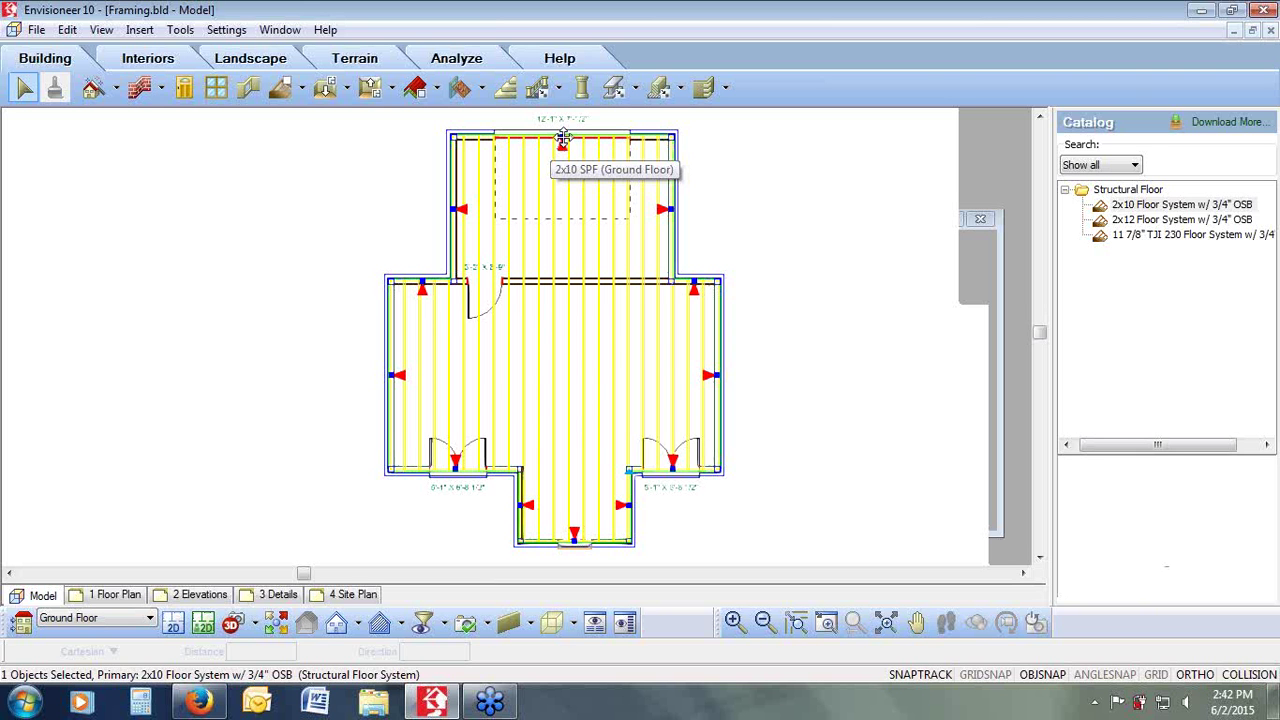
{"action": "left_click_drag", "start_coordinate": [563, 139], "coordinate": [562, 284]}
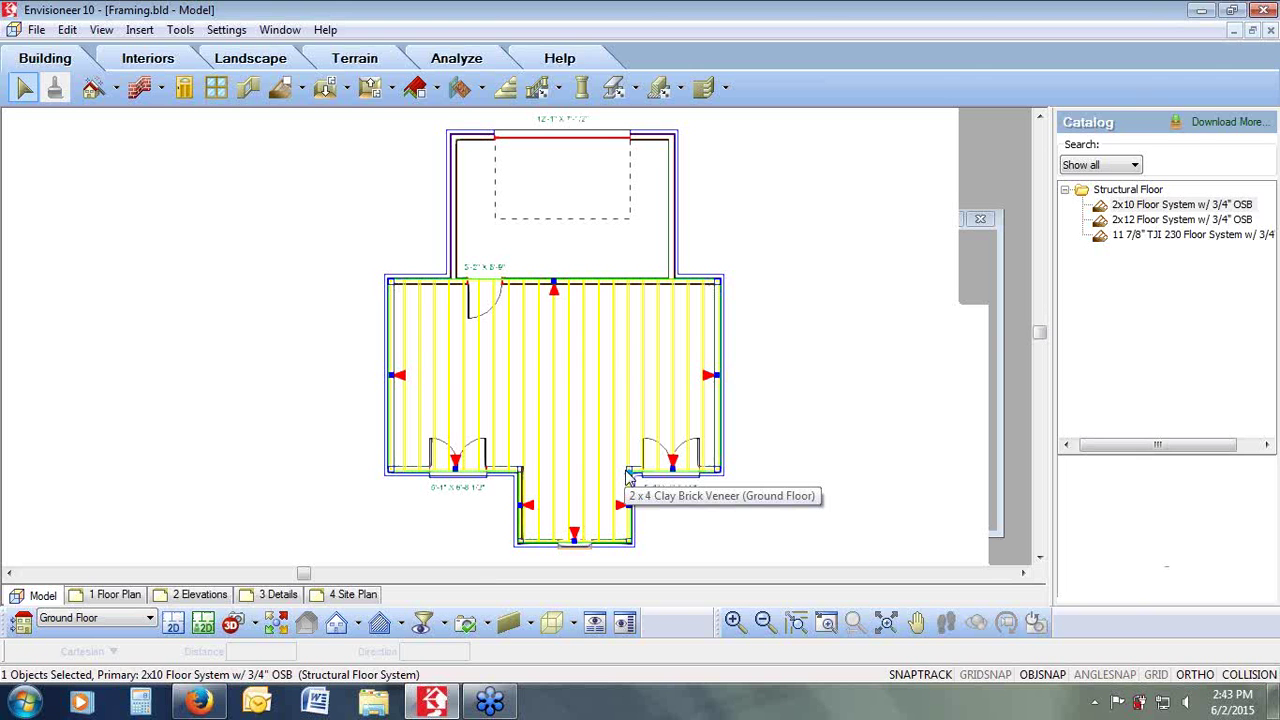
Step: Insert a bearing line in the floor system across the opening of the projecting bay, and inspect the lapped joists along it
{"action": "right_click", "coordinate": [716, 230]}
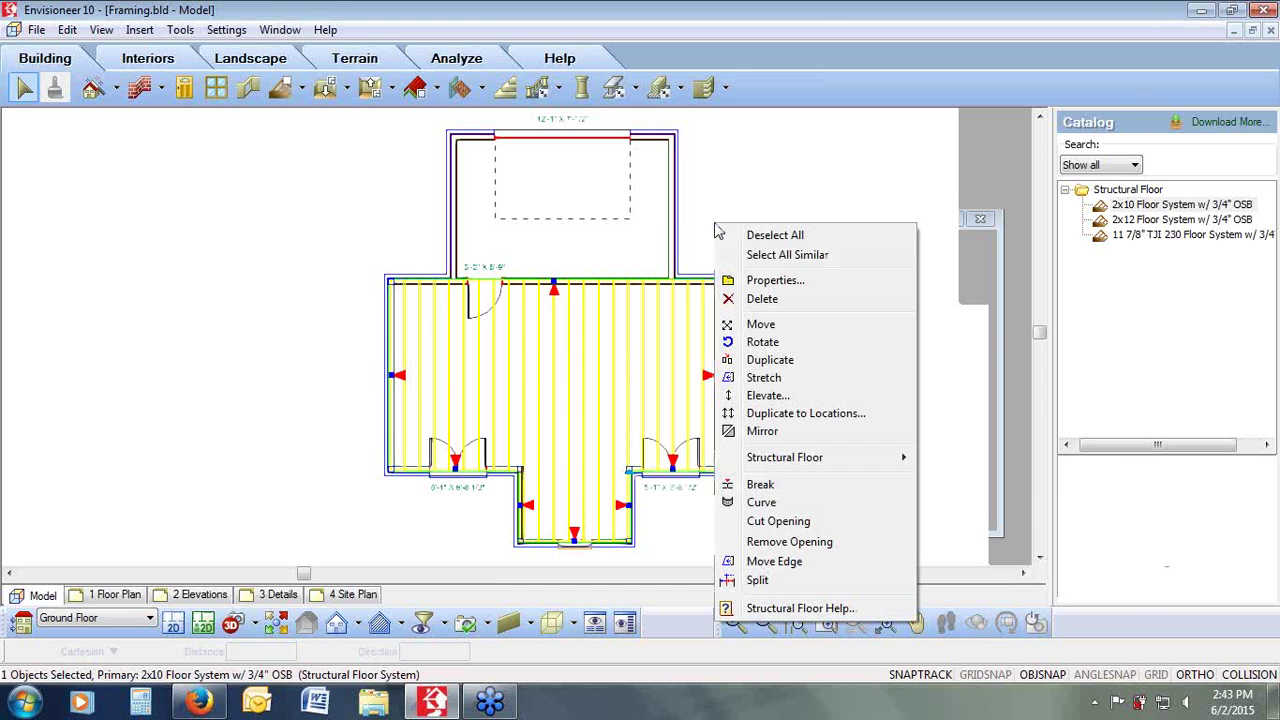
{"action": "mouse_move", "coordinate": [777, 462]}
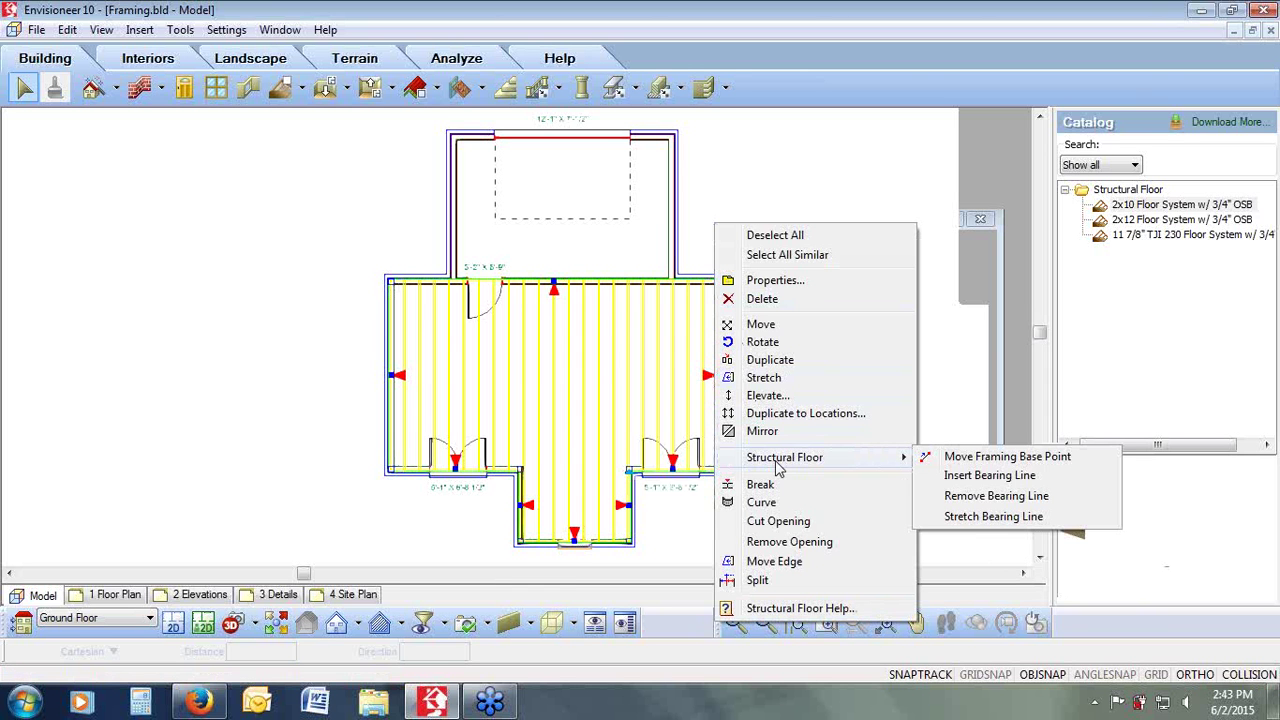
{"action": "left_click", "coordinate": [959, 478]}
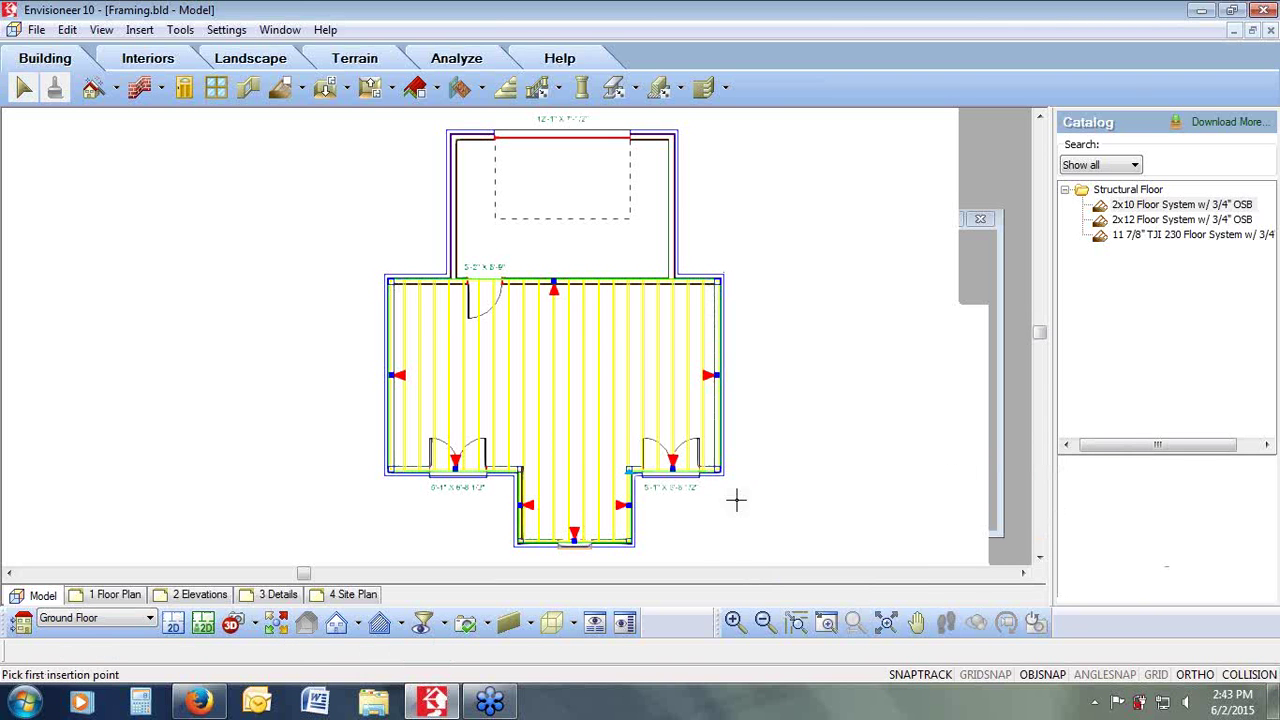
{"action": "left_click", "coordinate": [633, 471]}
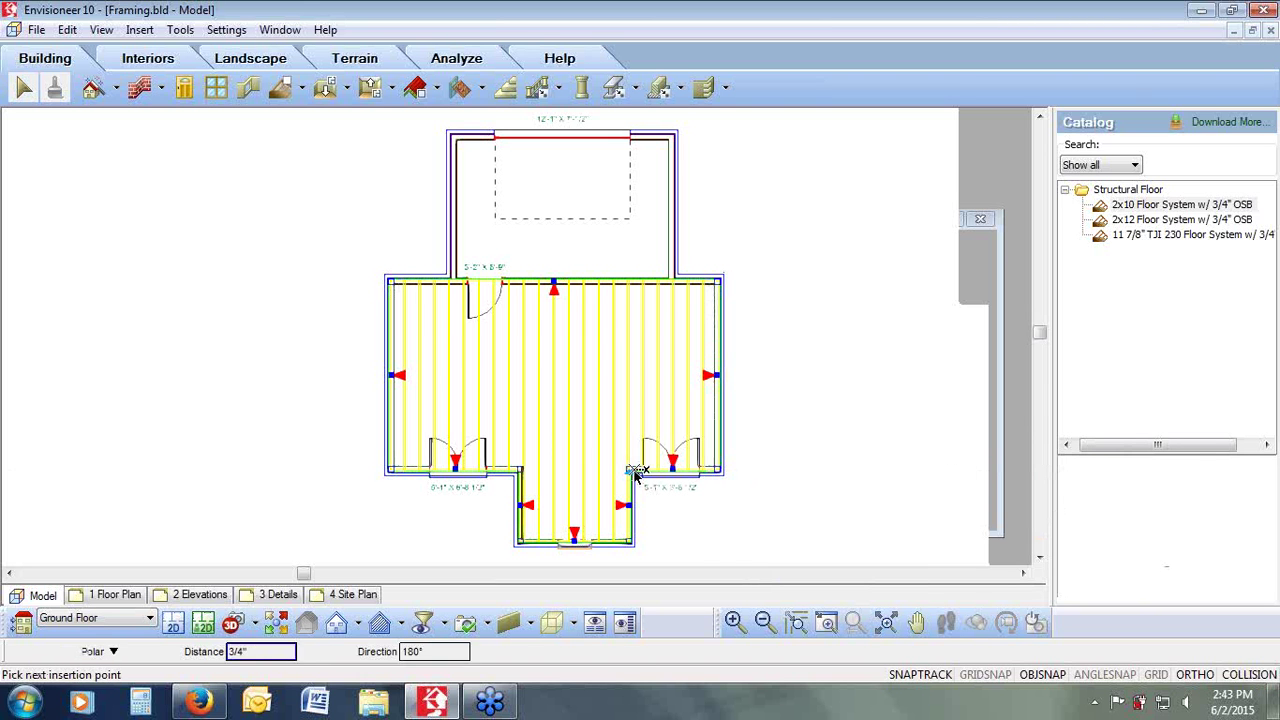
{"action": "left_click", "coordinate": [511, 469]}
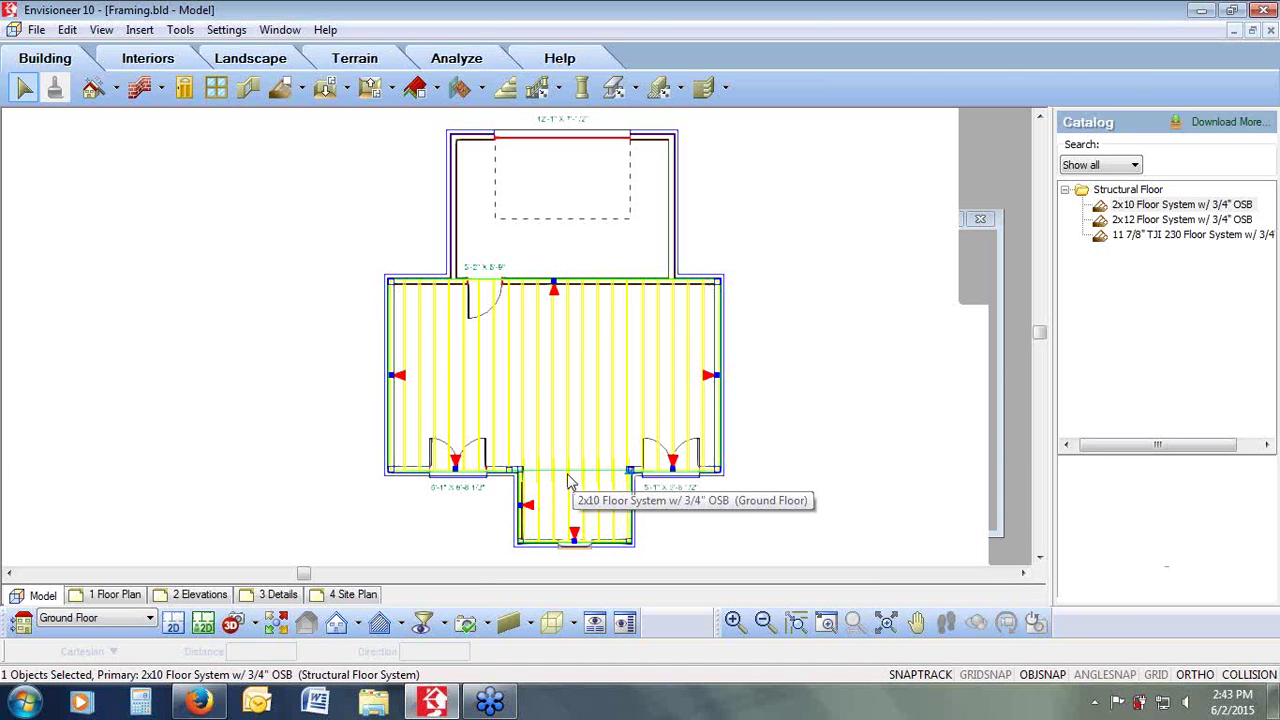
{"action": "left_click", "coordinate": [826, 622]}
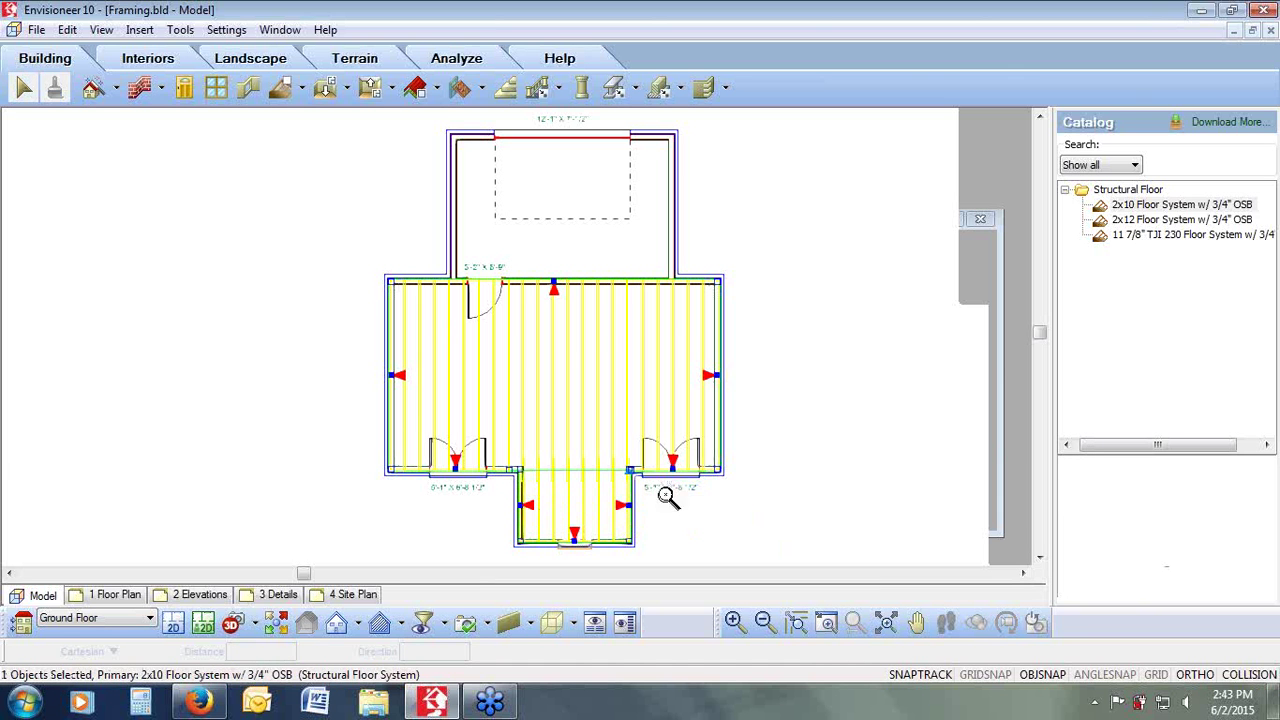
{"action": "left_click_drag", "start_coordinate": [632, 448], "coordinate": [508, 496]}
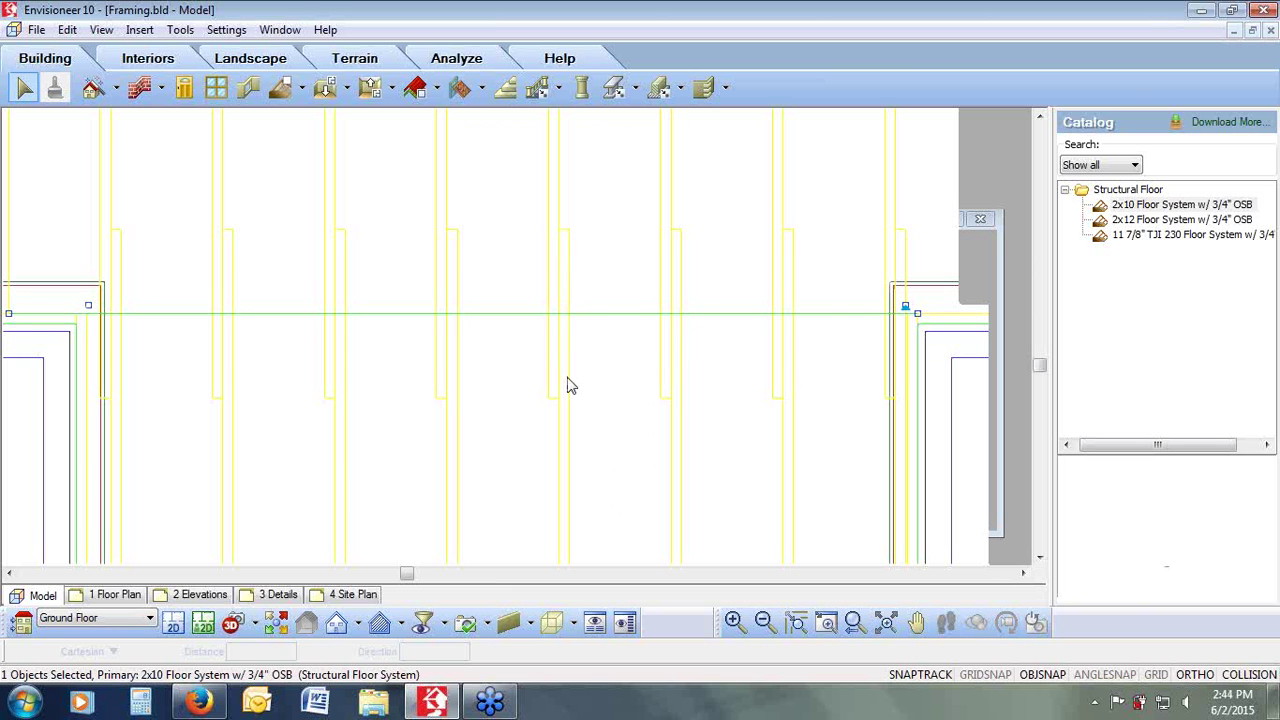
Step: Select all similar 2x10 SPF members and set their 2D Footprint color to Black
{"action": "right_click", "coordinate": [551, 206]}
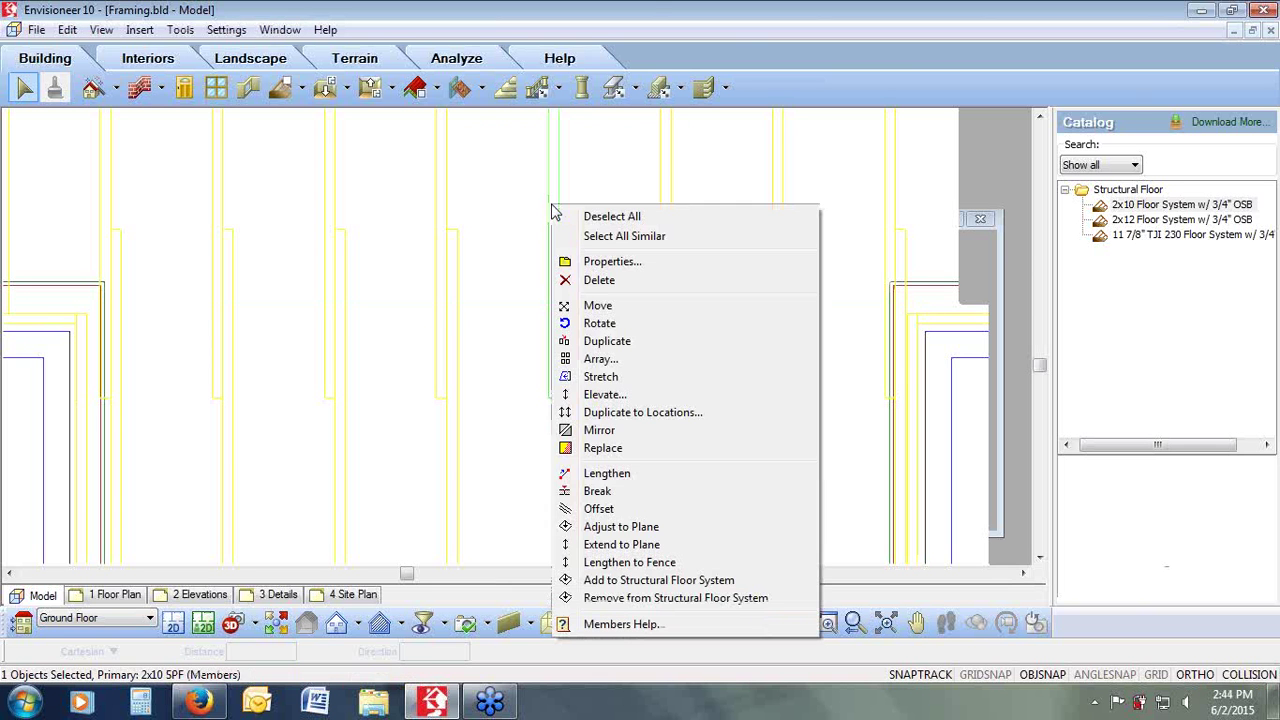
{"action": "left_click", "coordinate": [586, 235]}
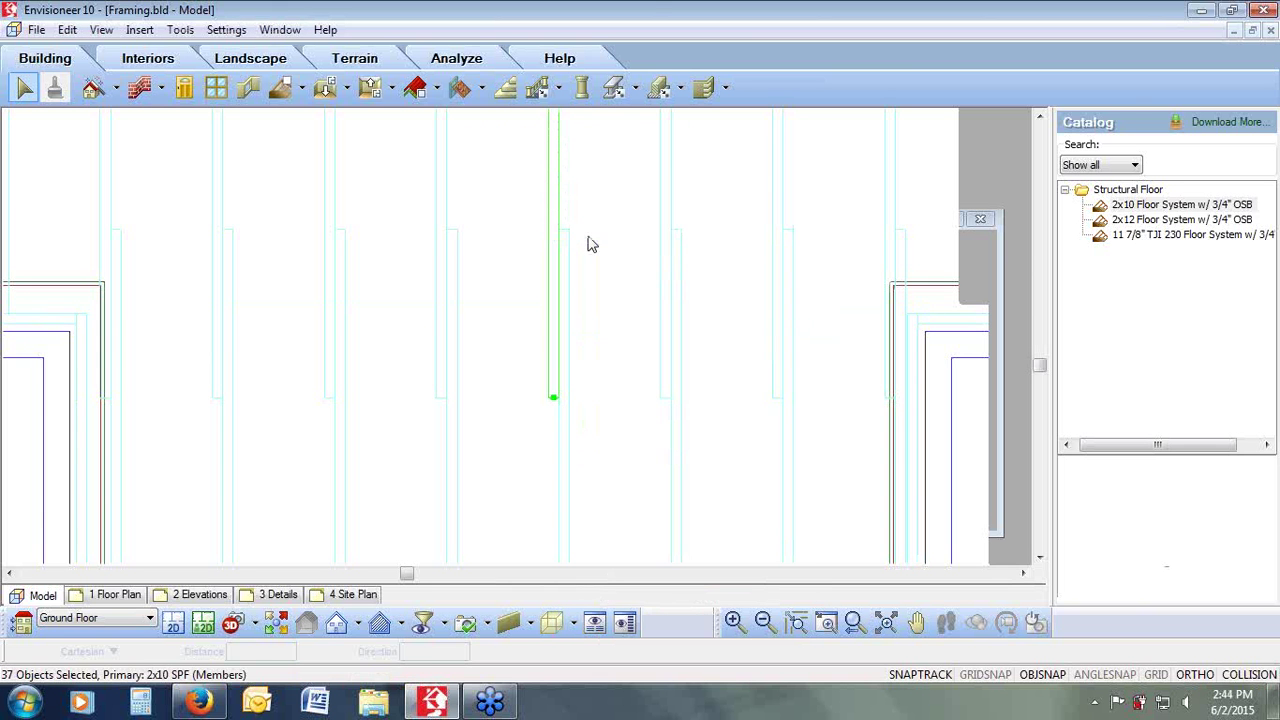
{"action": "right_click", "coordinate": [589, 238]}
{"action": "left_click", "coordinate": [622, 281]}
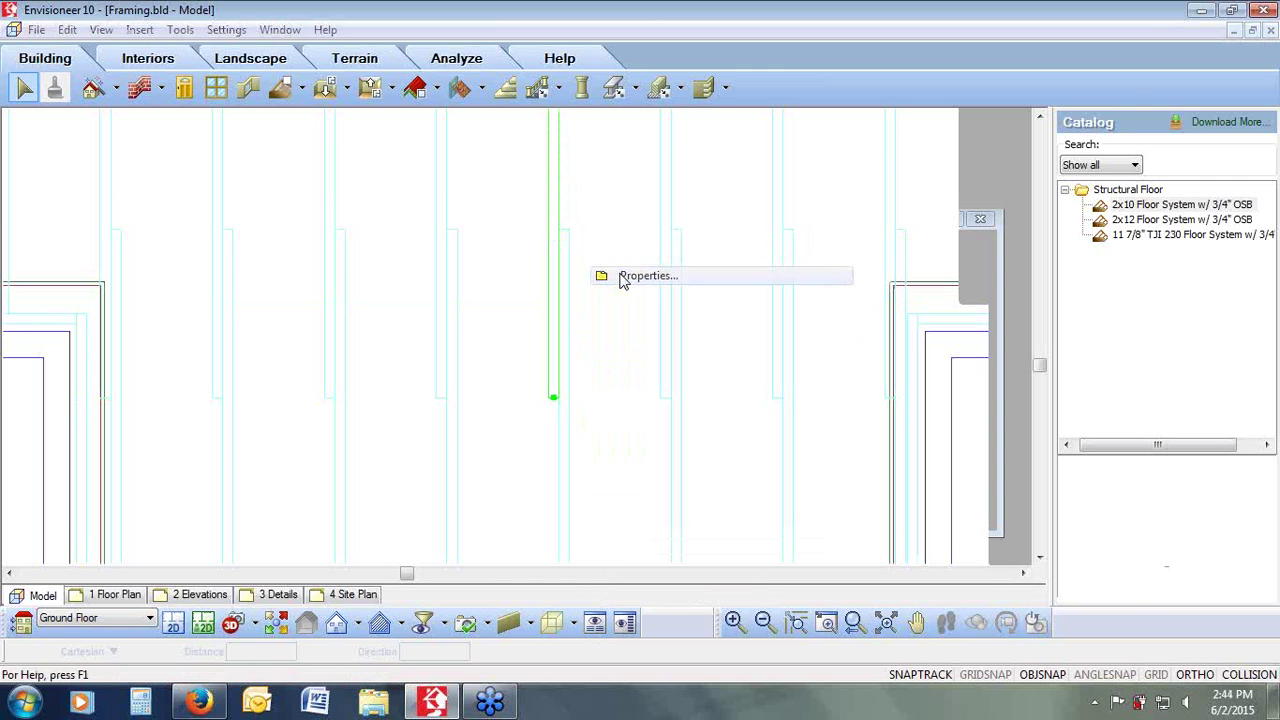
{"action": "left_click", "coordinate": [507, 188]}
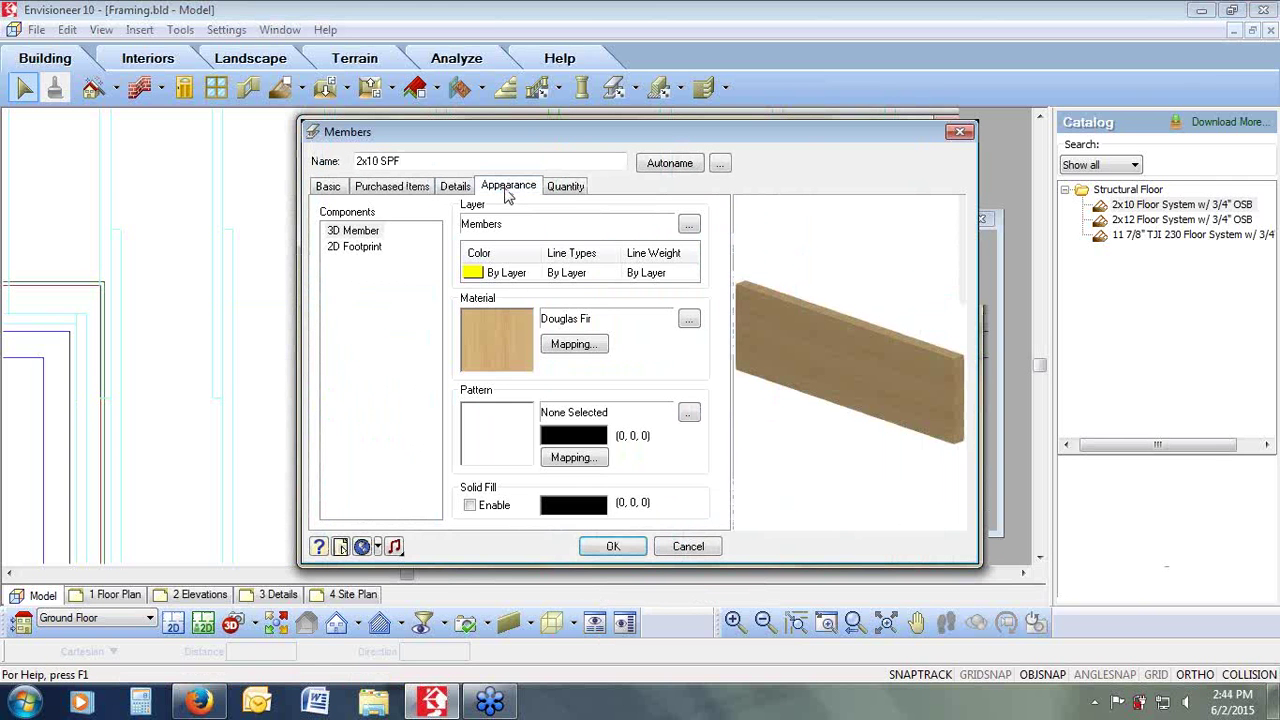
{"action": "left_click", "coordinate": [350, 249]}
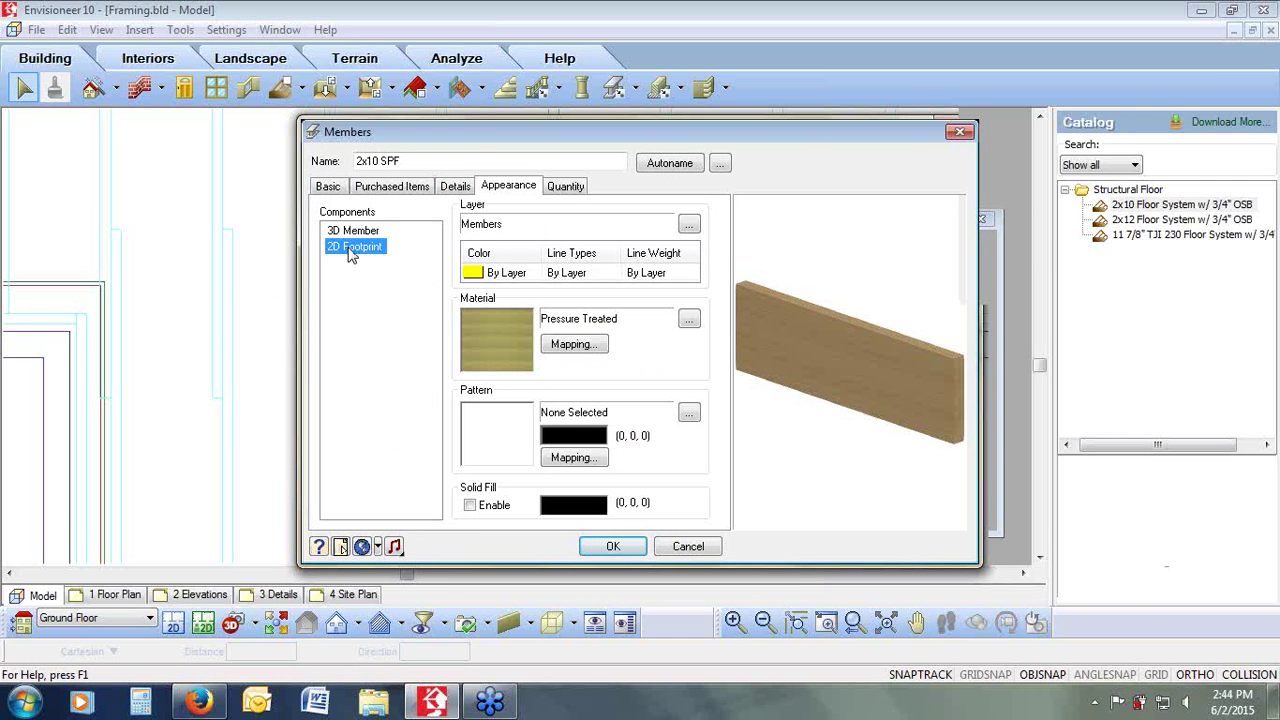
{"action": "left_click", "coordinate": [486, 274]}
{"action": "left_click", "coordinate": [531, 275]}
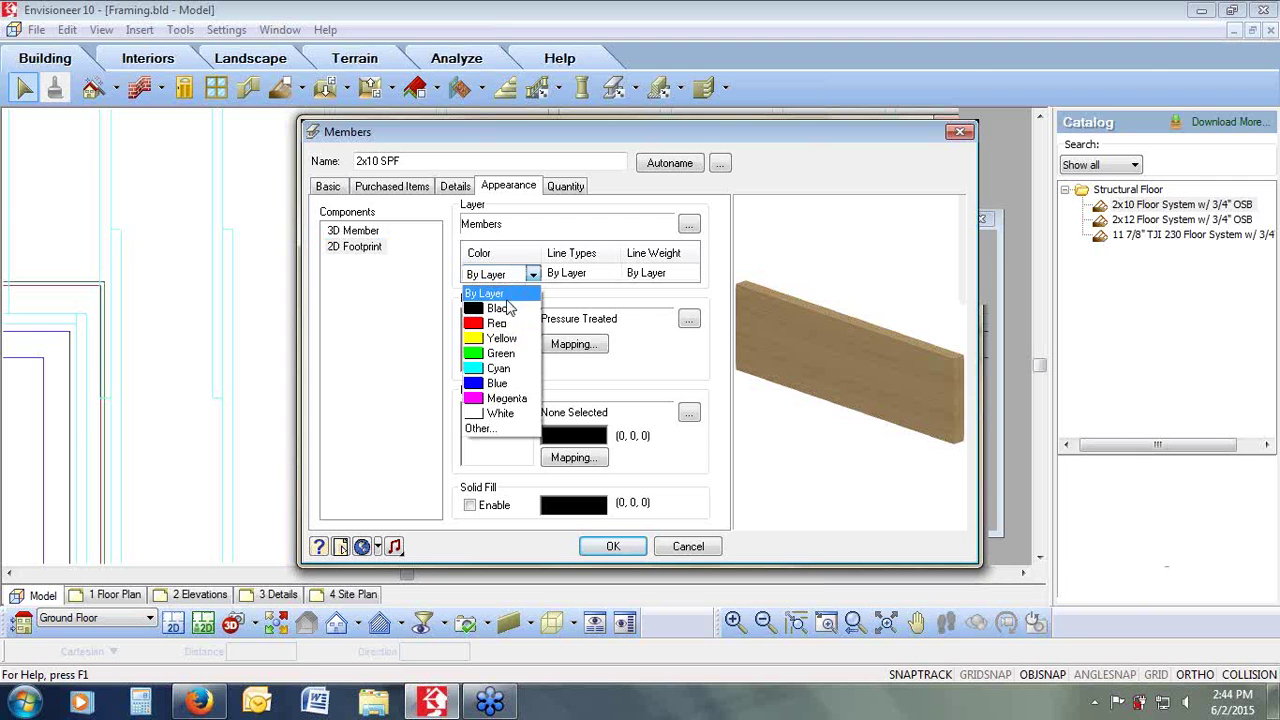
{"action": "left_click", "coordinate": [505, 308]}
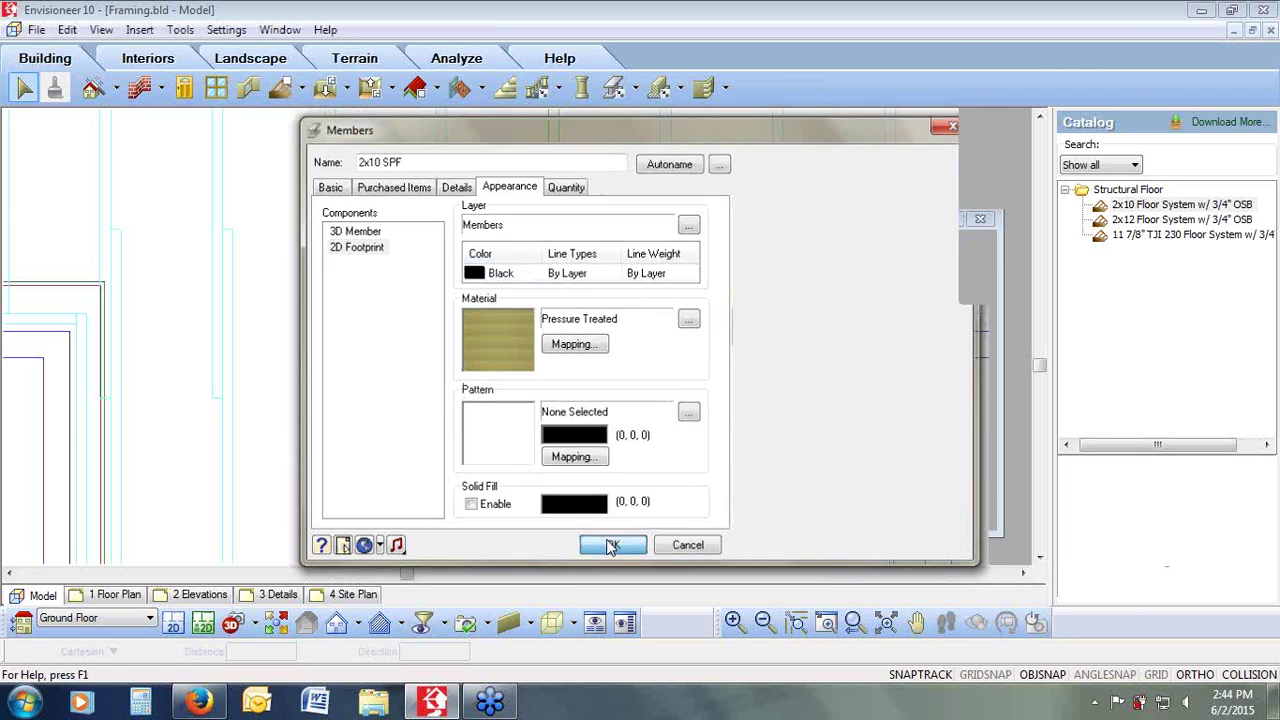
{"action": "left_click", "coordinate": [611, 546]}
{"action": "left_click", "coordinate": [614, 443]}
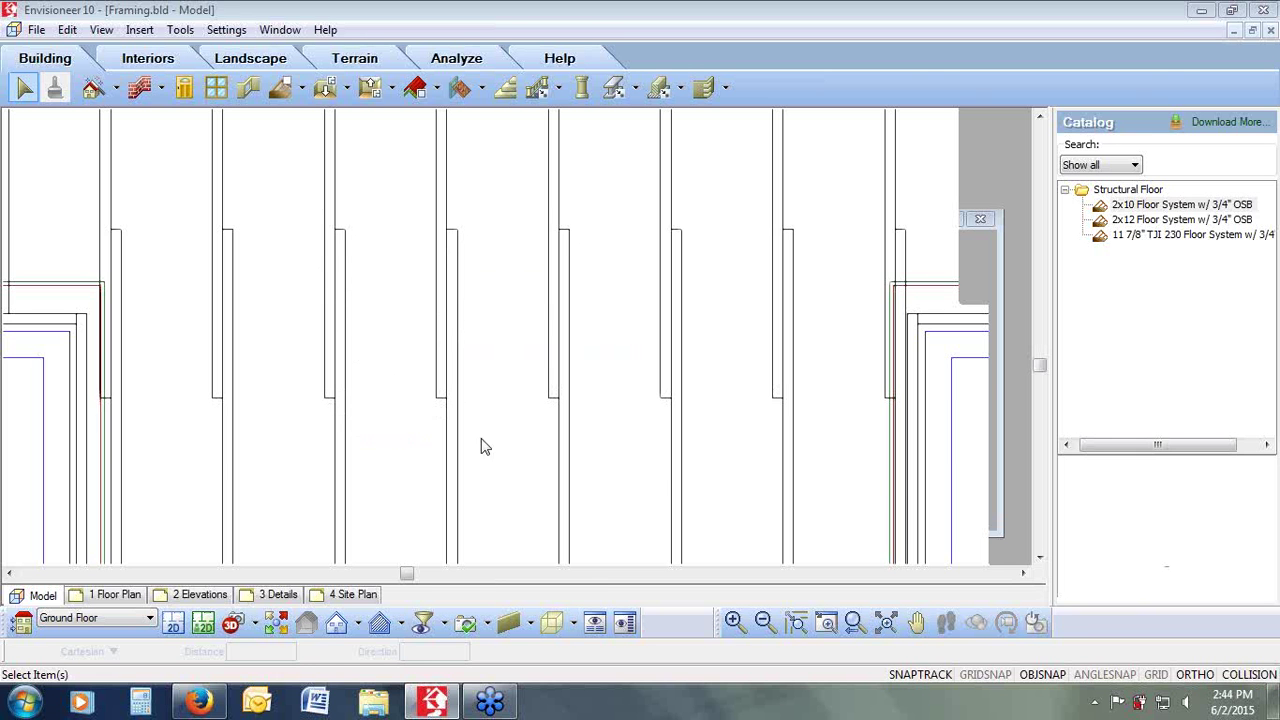
Step: Select one joist beside the interior door and review its available editing commands and the floor insertion methods
{"action": "left_click", "coordinate": [856, 622]}
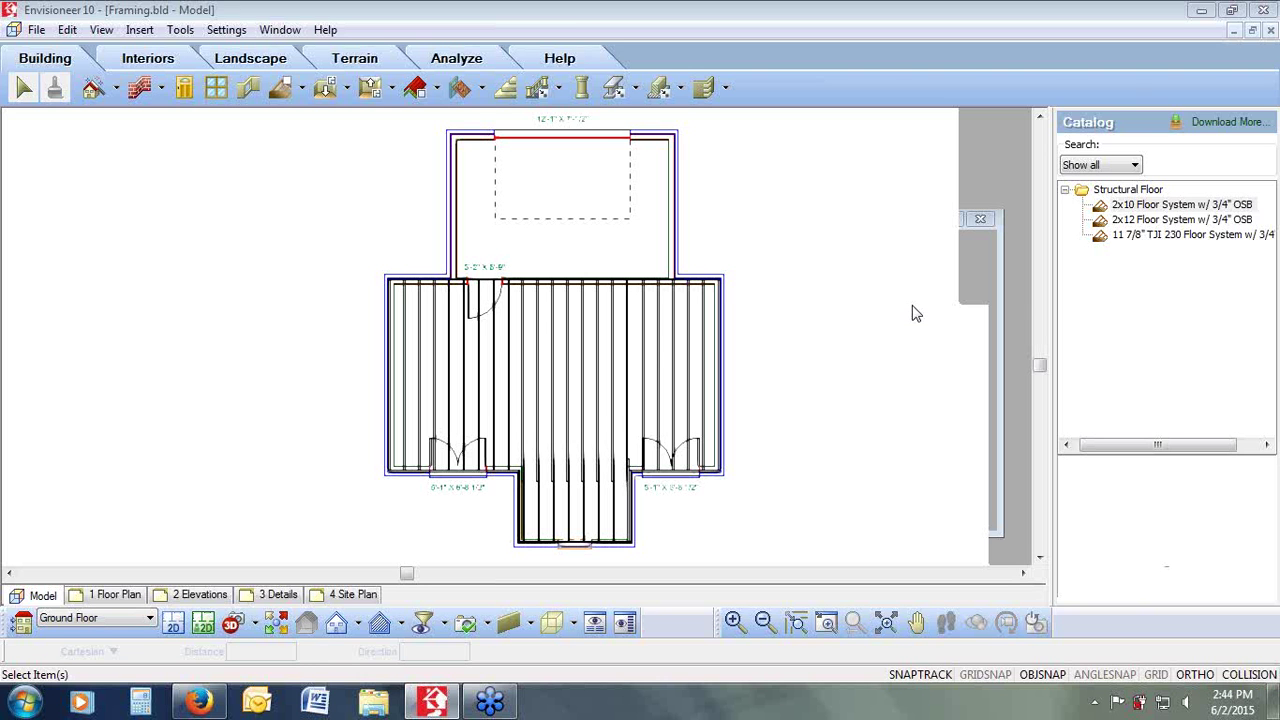
{"action": "left_click", "coordinate": [463, 386]}
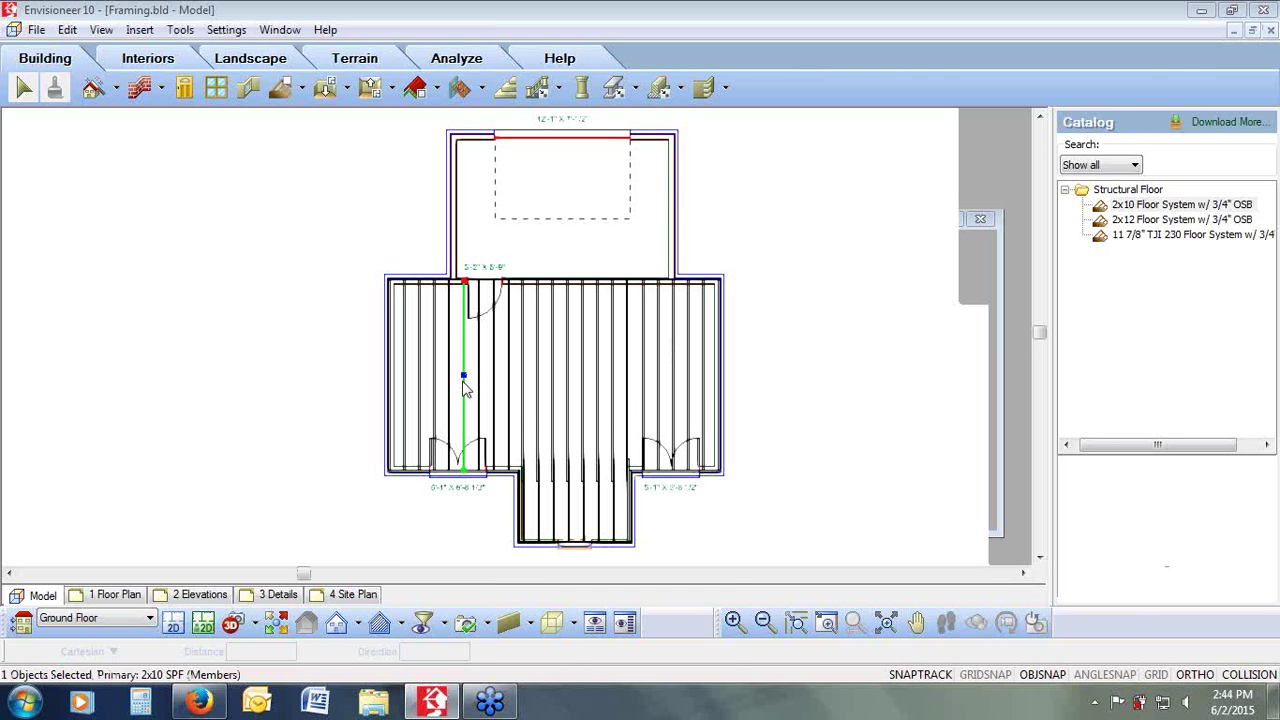
{"action": "right_click", "coordinate": [463, 388]}
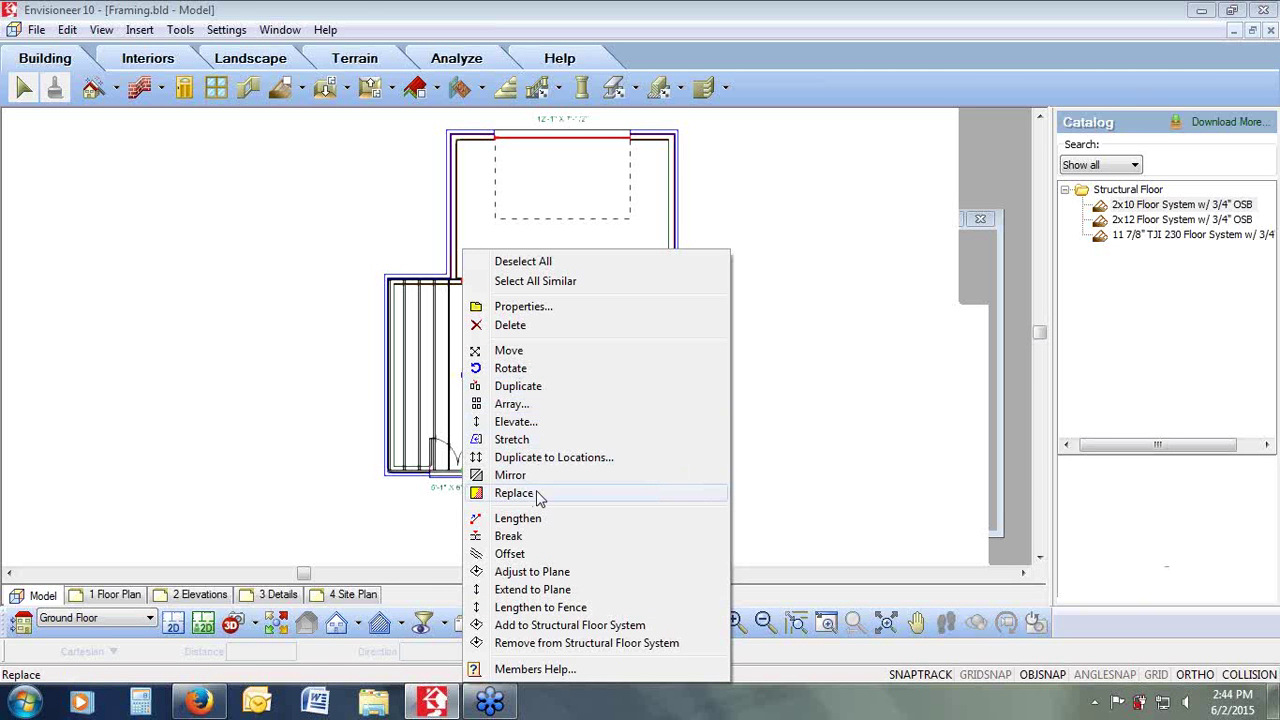
{"action": "left_click", "coordinate": [346, 88]}
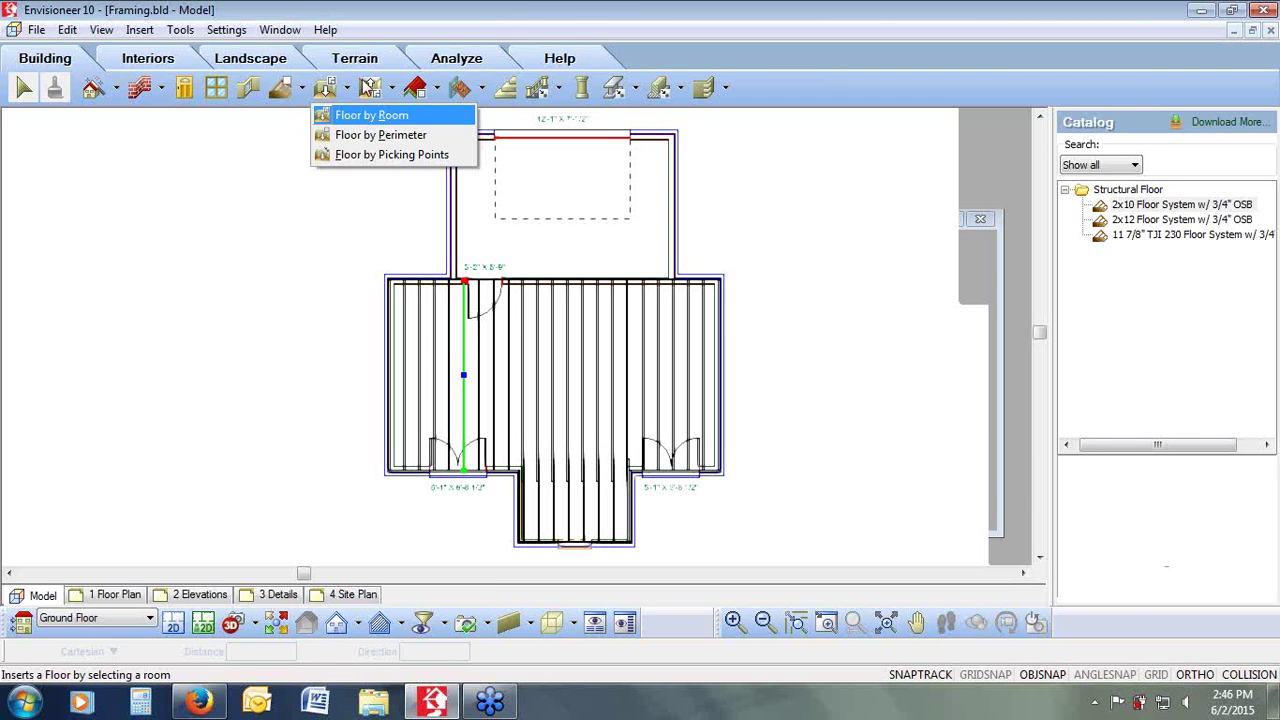
{"action": "left_click", "coordinate": [525, 12]}
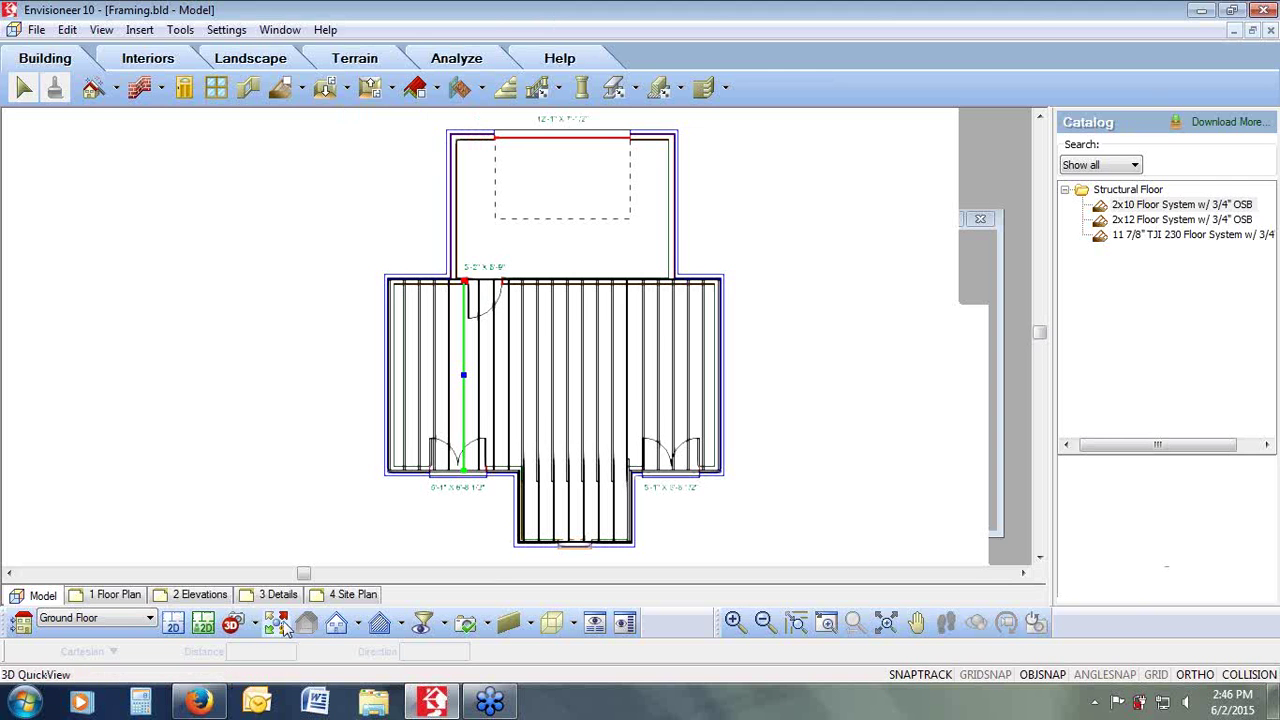
Step: Show the house in a 3D dynamic cutaway and open the properties of the bay's short clay brick veneer side wall
{"action": "left_click", "coordinate": [306, 622]}
{"action": "left_click", "coordinate": [608, 370]}
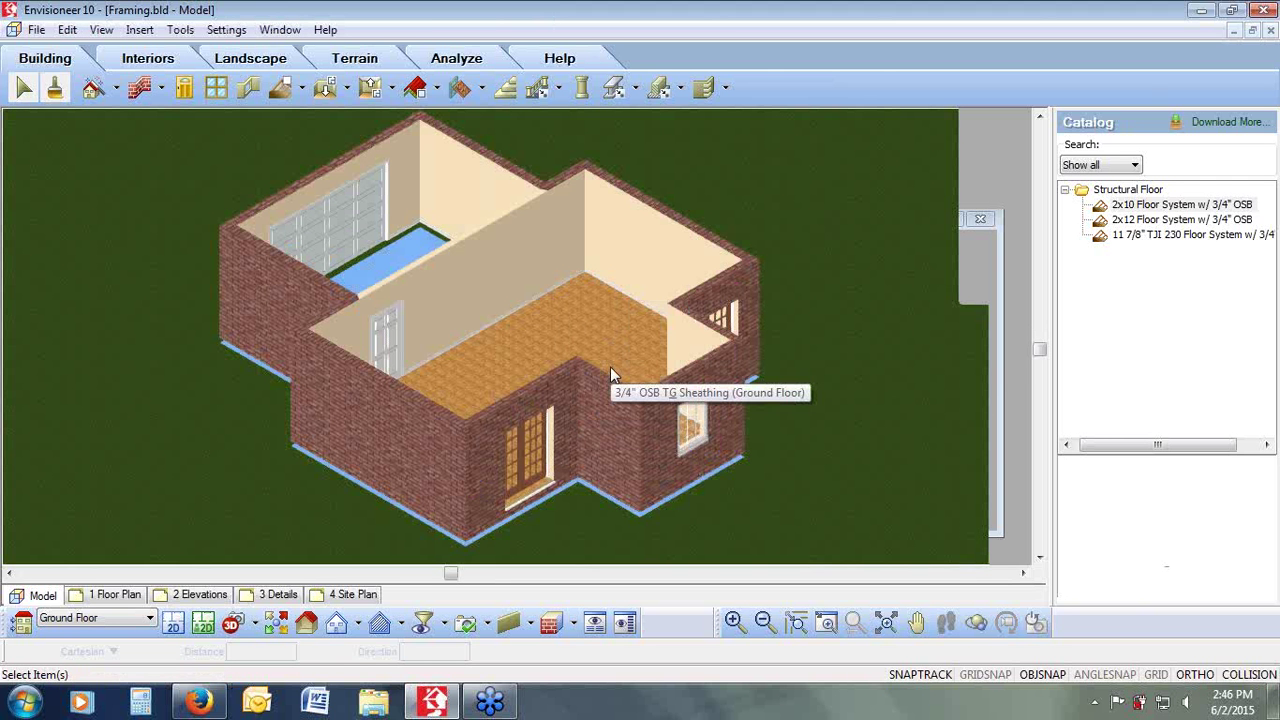
{"action": "left_click", "coordinate": [611, 416]}
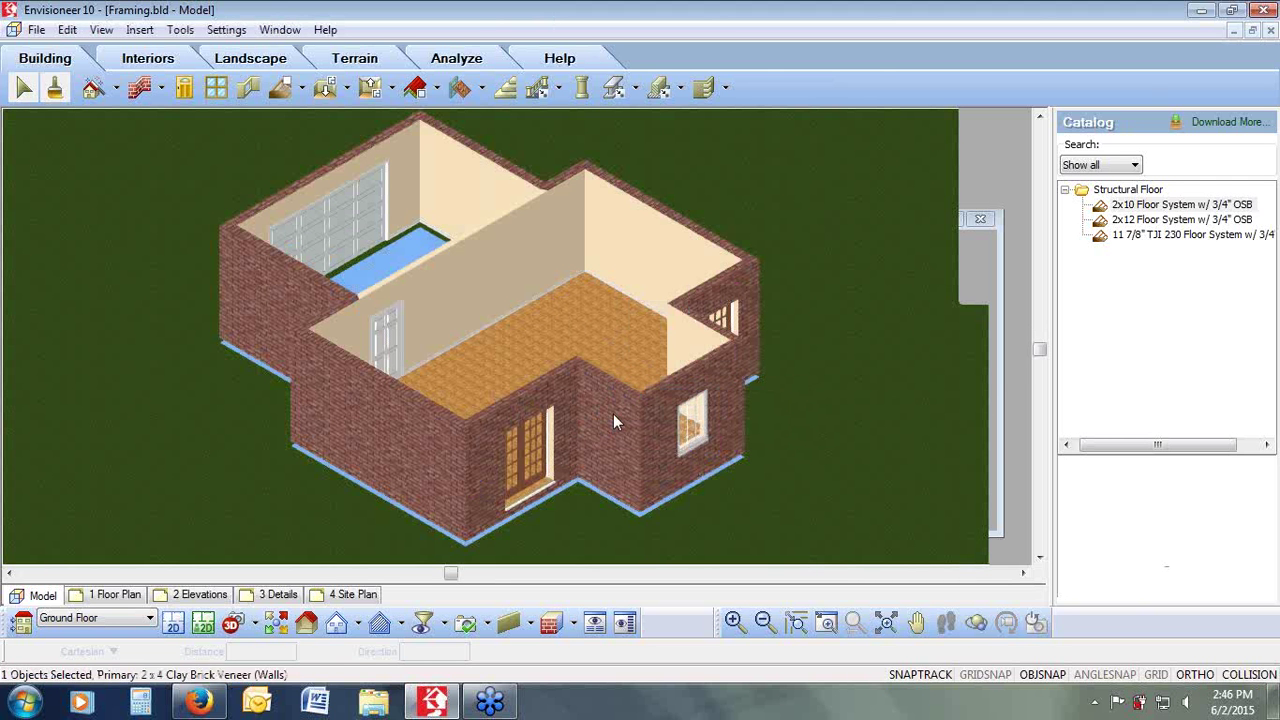
{"action": "right_click", "coordinate": [613, 416]}
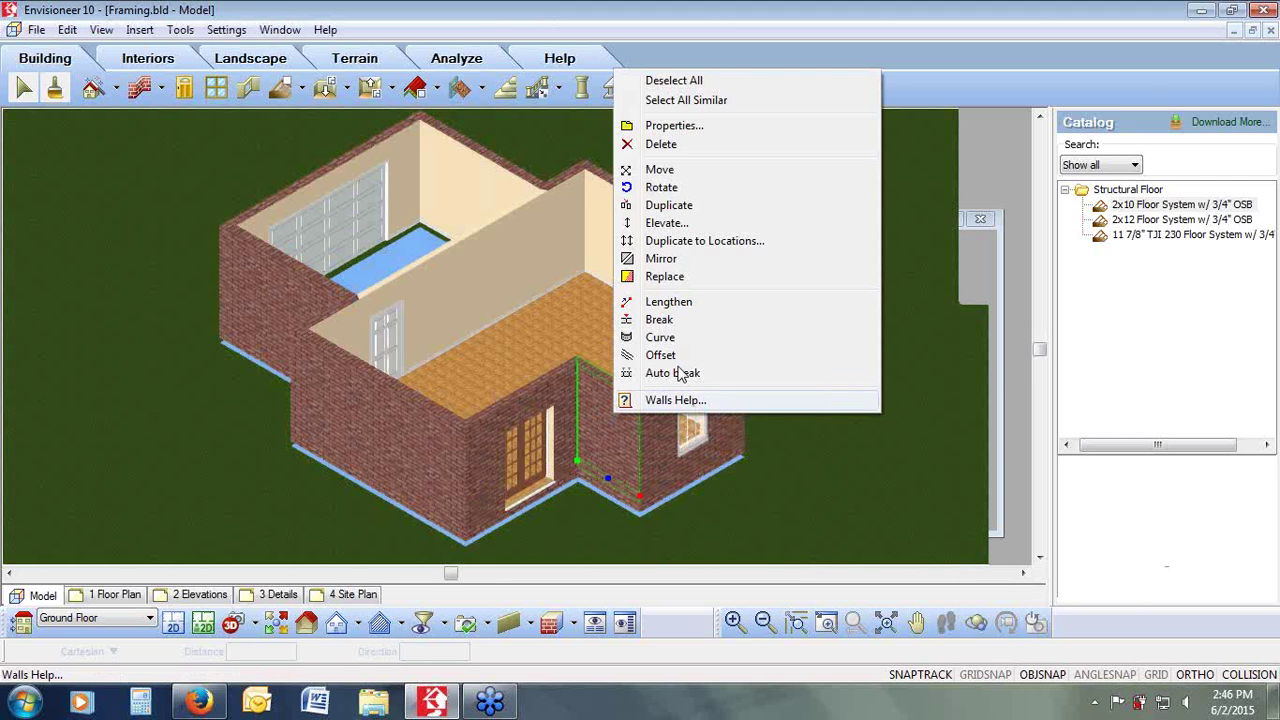
{"action": "left_click", "coordinate": [675, 127]}
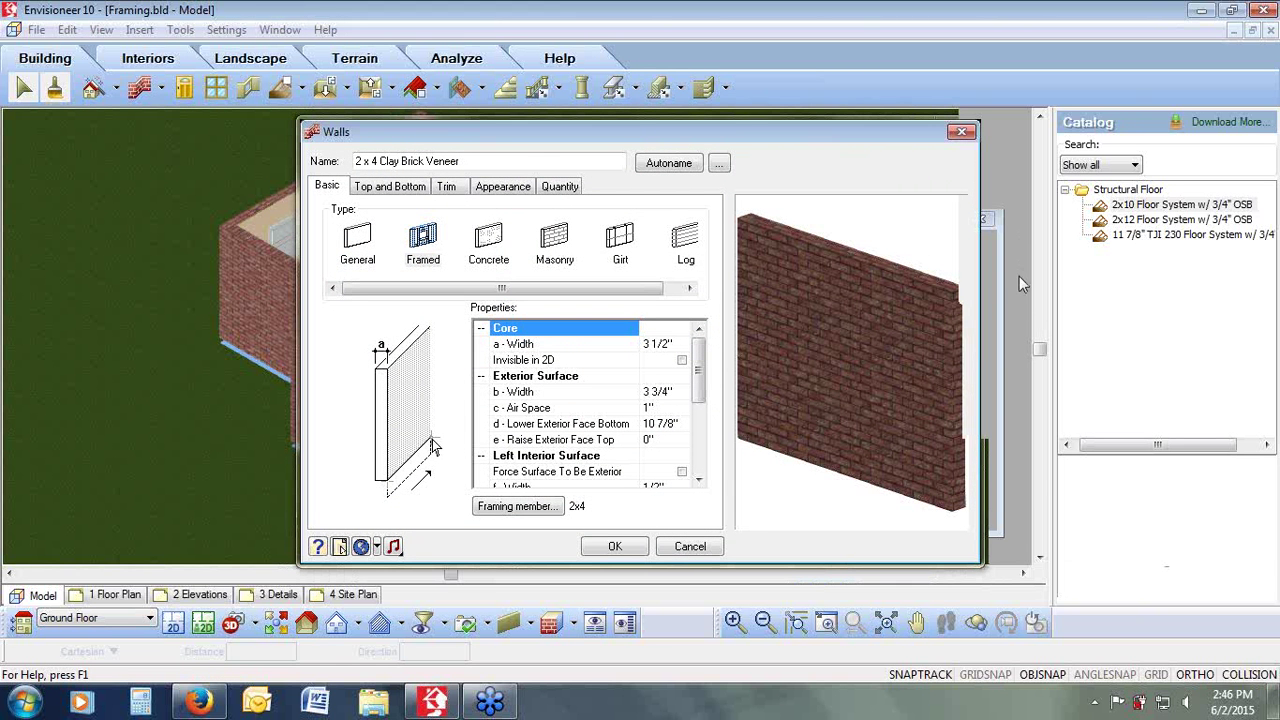
Step: Examine the wall's Framed type, framing member and Frame As Load Bearing options, then close the properties without saving
{"action": "mouse_move", "coordinate": [447, 215]}
{"action": "left_mouse_down"}
{"action": "mouse_move", "coordinate": [412, 210]}
{"action": "mouse_move", "coordinate": [404, 262]}
{"action": "mouse_move", "coordinate": [458, 238]}
{"action": "mouse_move", "coordinate": [446, 212]}
{"action": "left_mouse_up"}
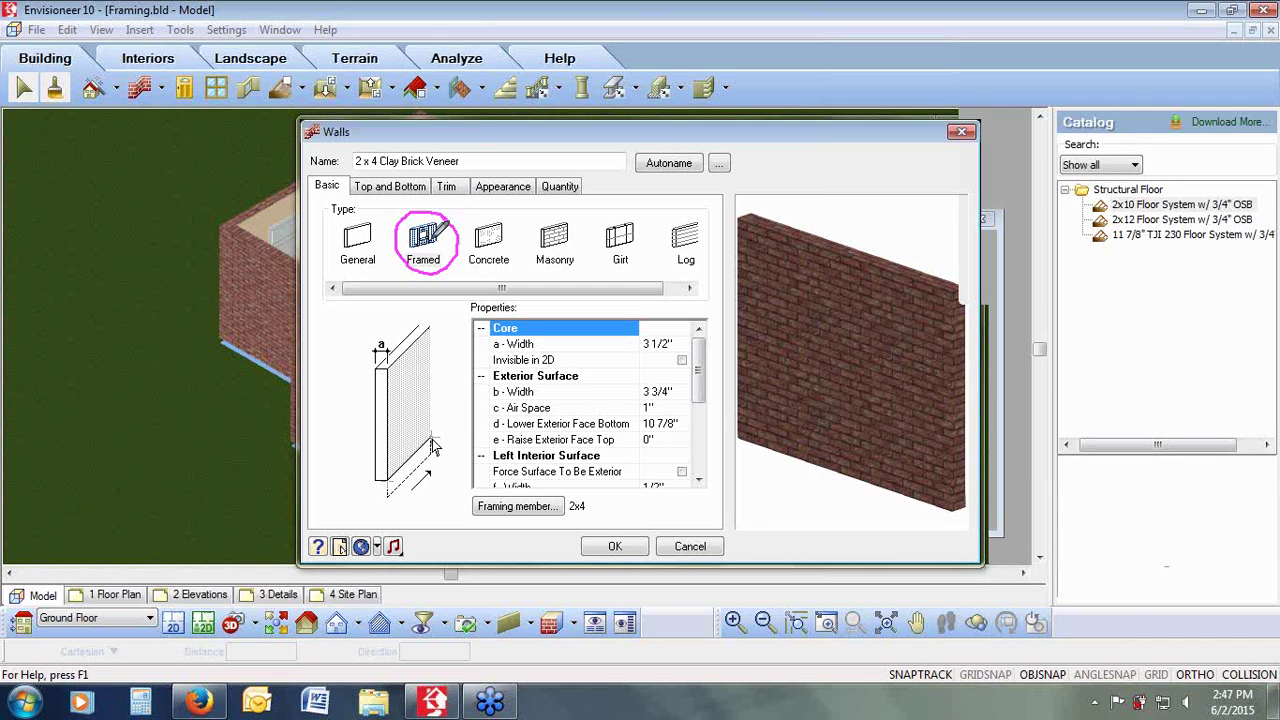
{"action": "mouse_move", "coordinate": [422, 270]}
{"action": "left_mouse_down"}
{"action": "mouse_move", "coordinate": [420, 514]}
{"action": "mouse_move", "coordinate": [472, 497]}
{"action": "mouse_move", "coordinate": [463, 504]}
{"action": "left_mouse_up"}
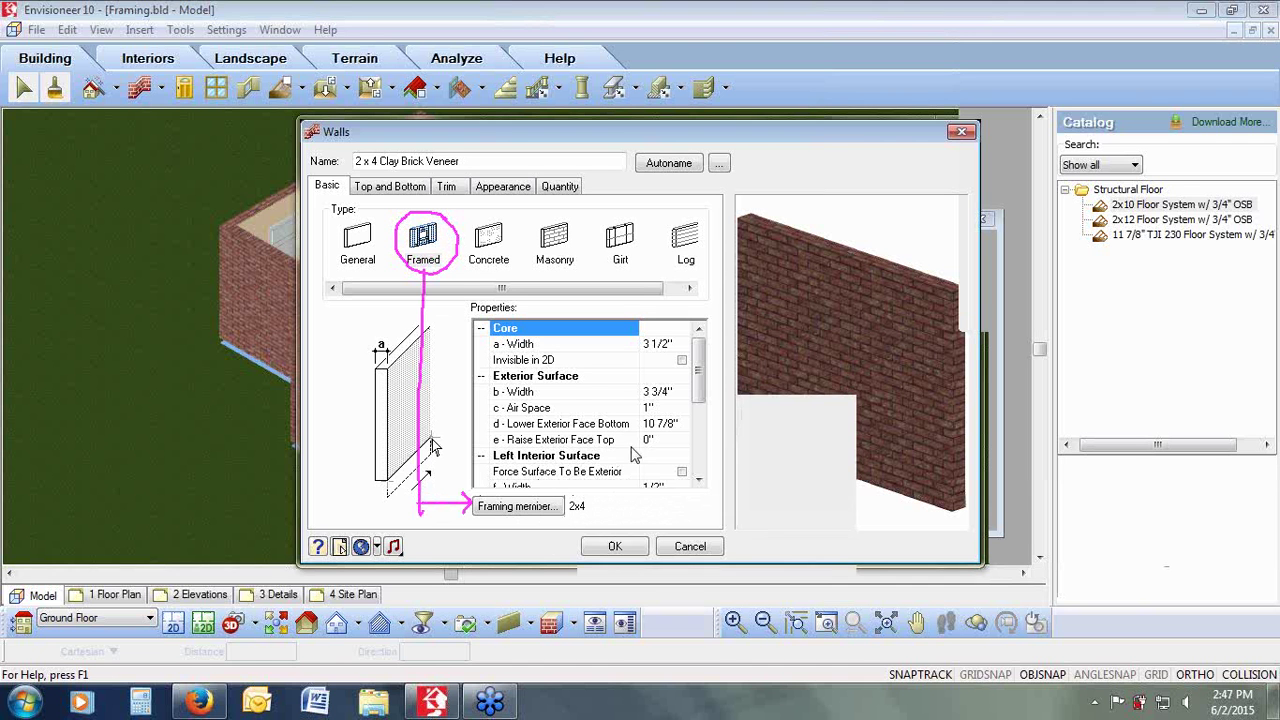
{"action": "scroll", "coordinate": [695, 392], "scroll_direction": "down", "scroll_amount": 3}
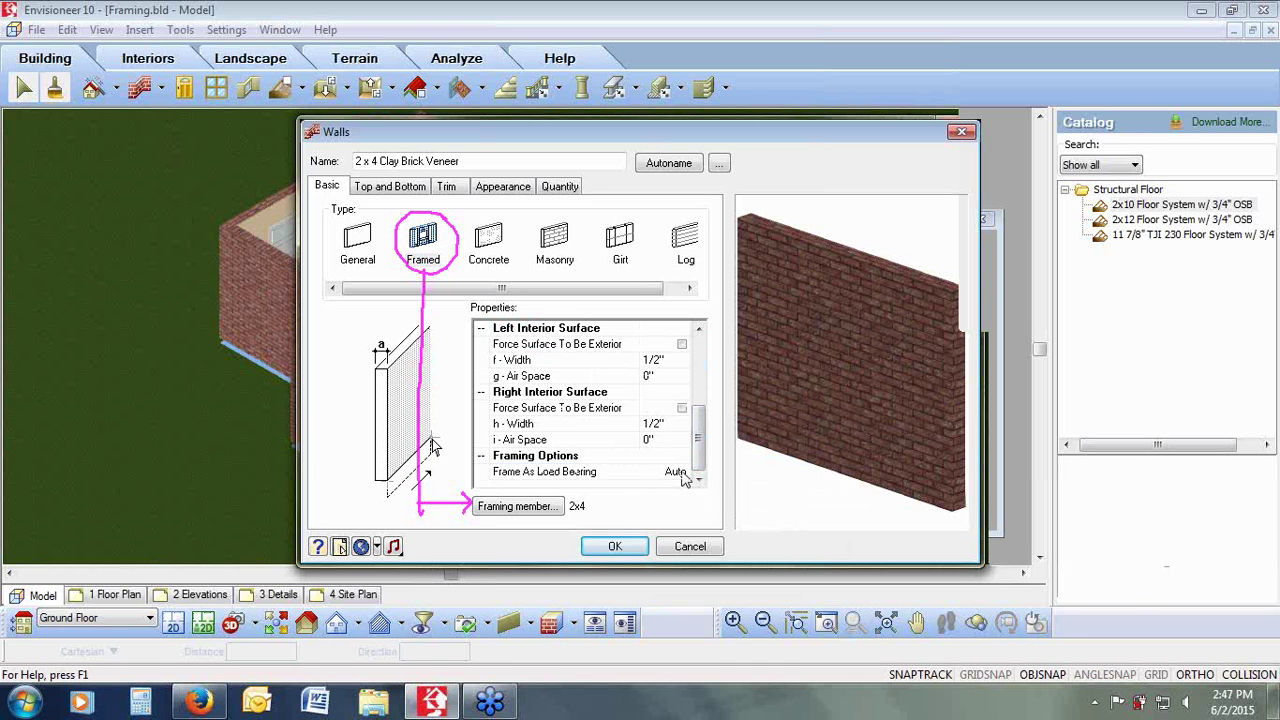
{"action": "left_click", "coordinate": [684, 478]}
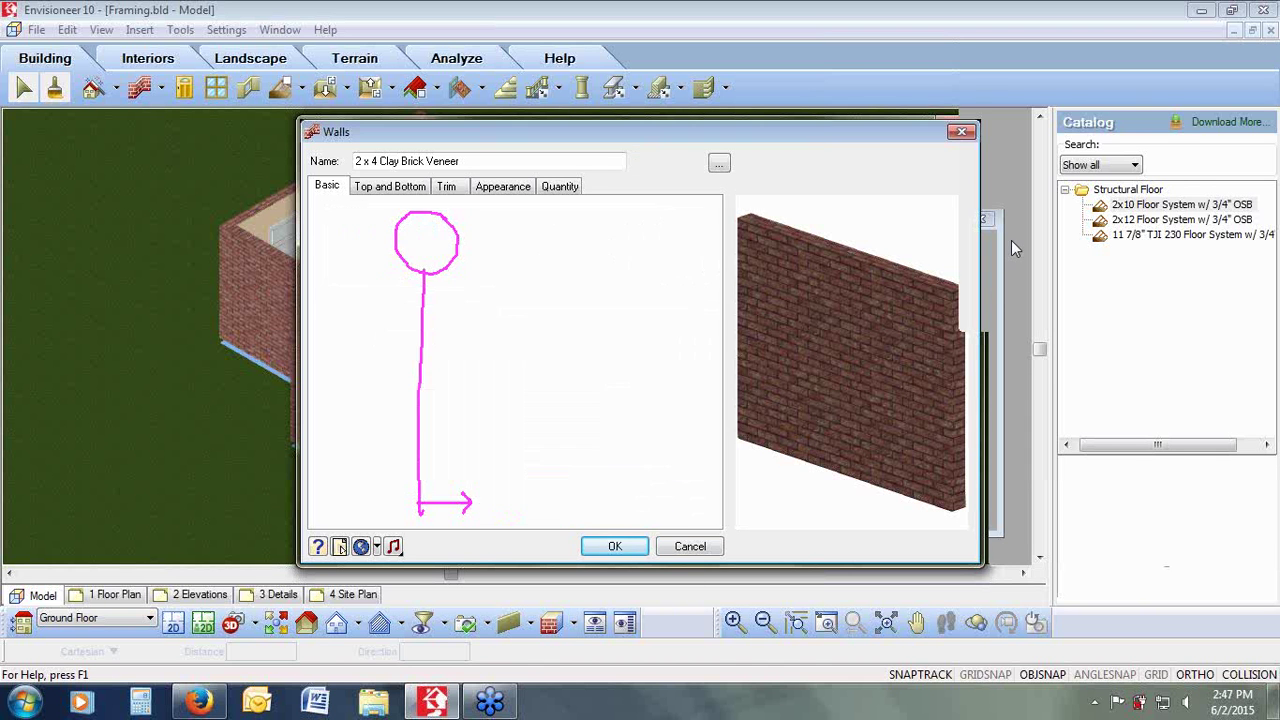
{"action": "right_click", "coordinate": [1037, 365]}
{"action": "left_click", "coordinate": [1040, 352]}
{"action": "left_click", "coordinate": [690, 546]}
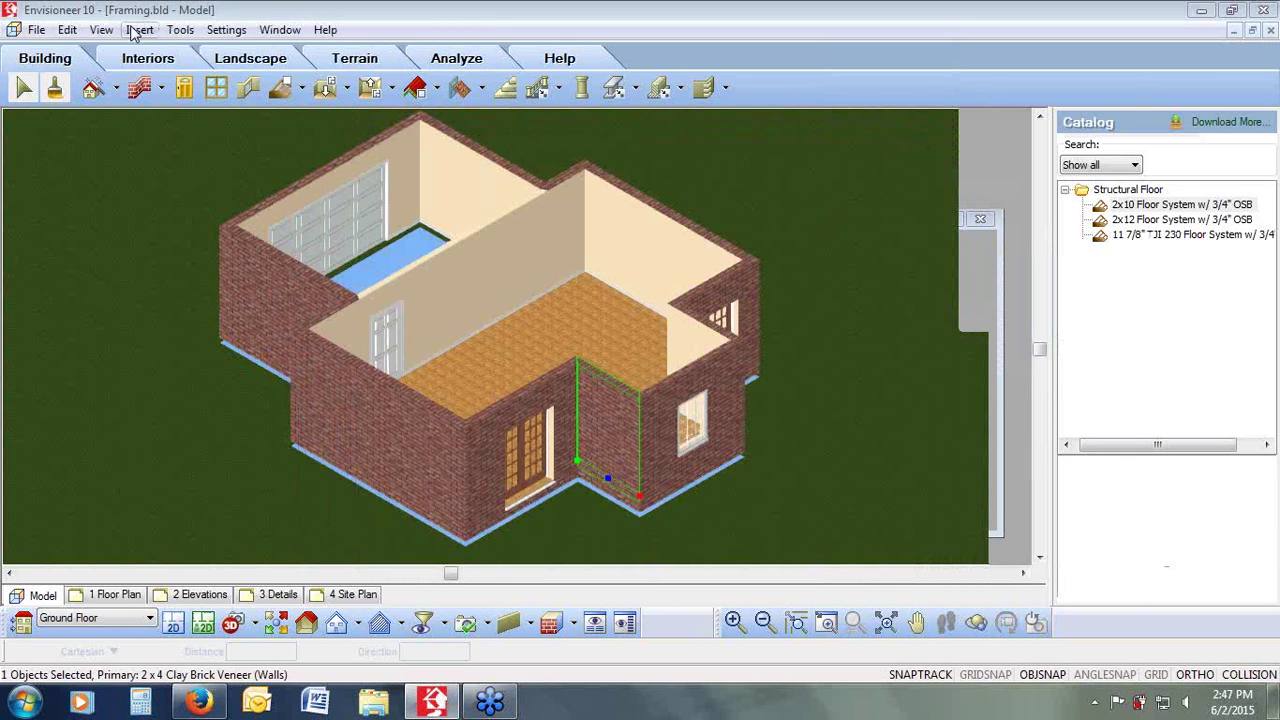
Step: Switch the 3D view to display only the framing of the house
{"action": "left_click", "coordinate": [101, 30]}
{"action": "mouse_move", "coordinate": [255, 291]}
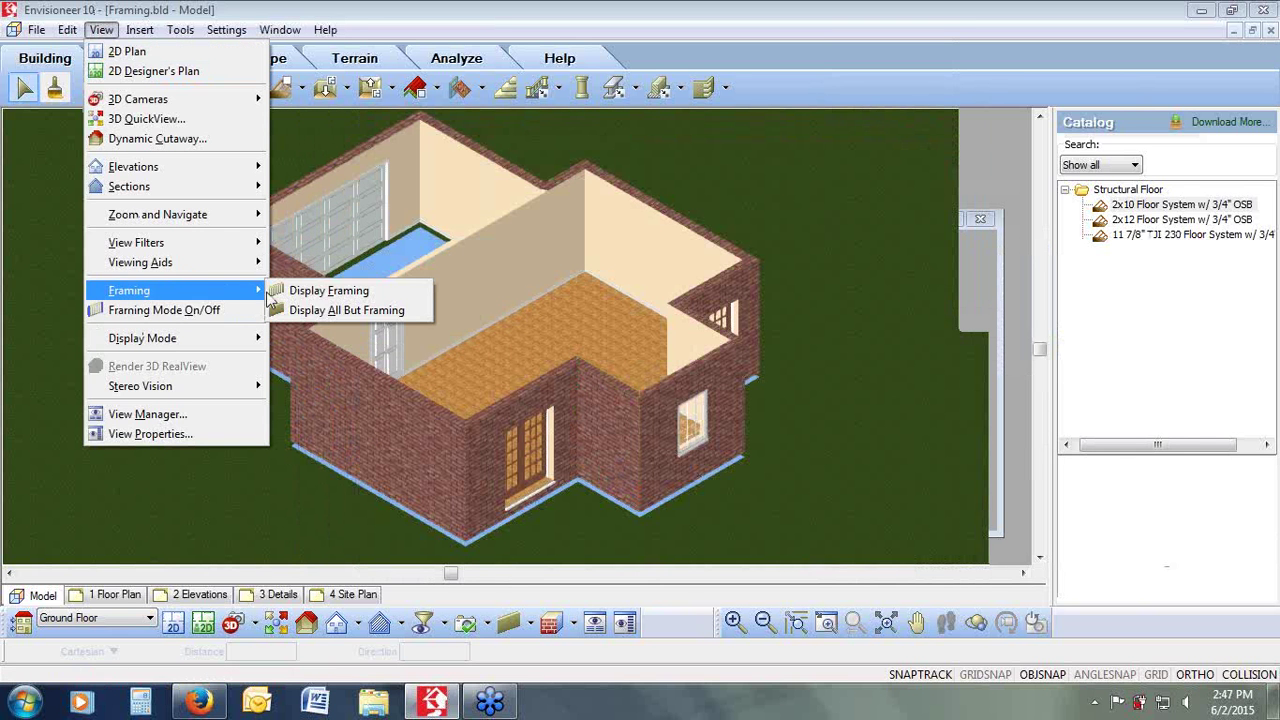
{"action": "left_click", "coordinate": [305, 290]}
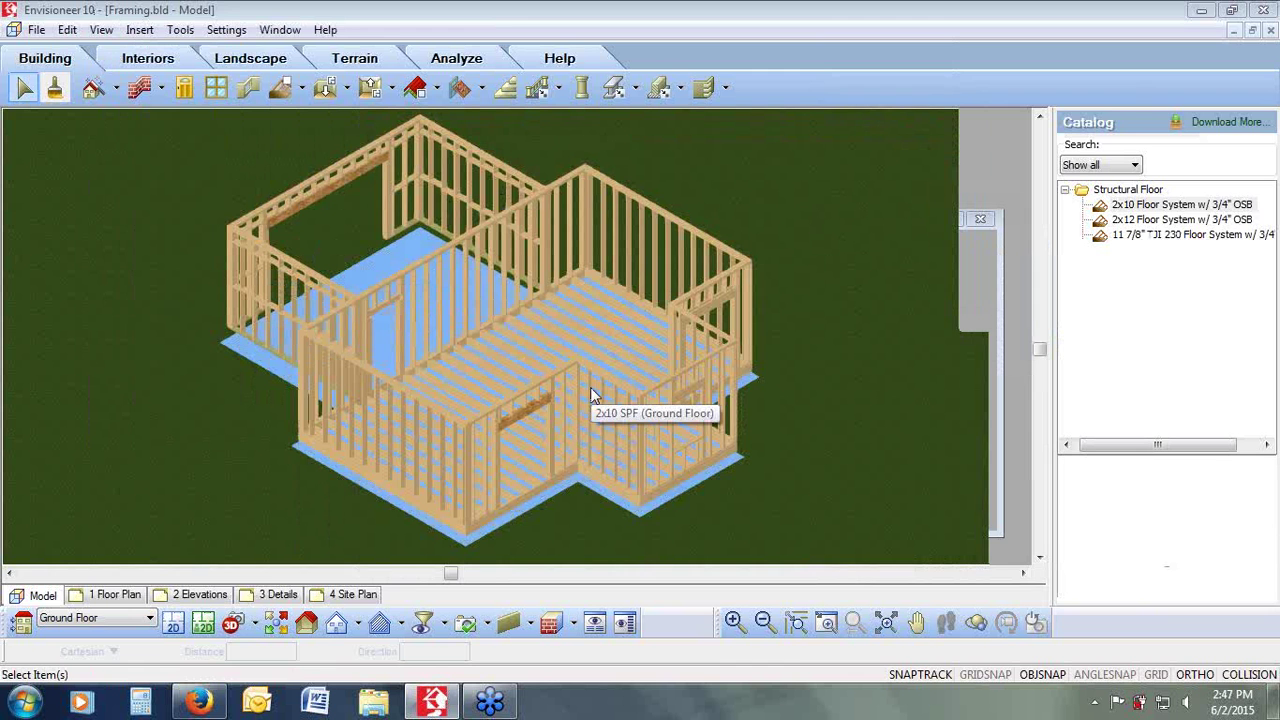
Step: Open the Ground Floor's framing options in Building Locations and bring up the wall infill library from the infill configuration
{"action": "left_click", "coordinate": [226, 30]}
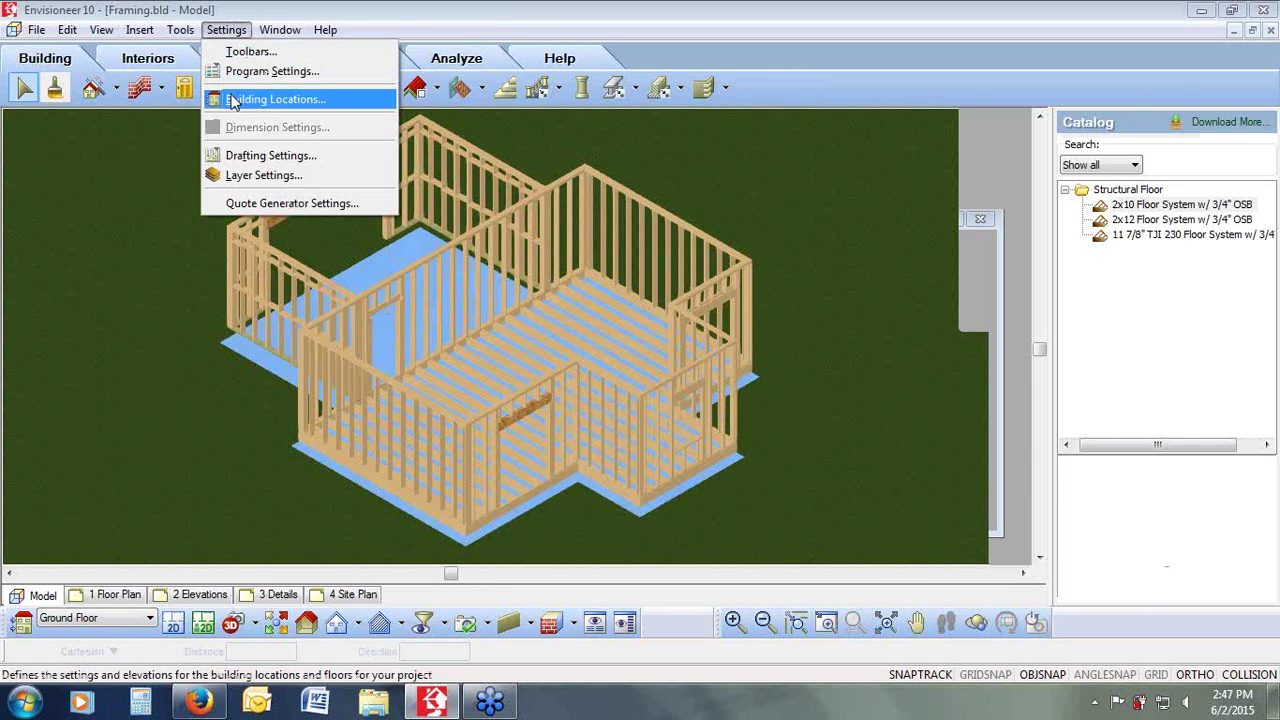
{"action": "left_click", "coordinate": [232, 99]}
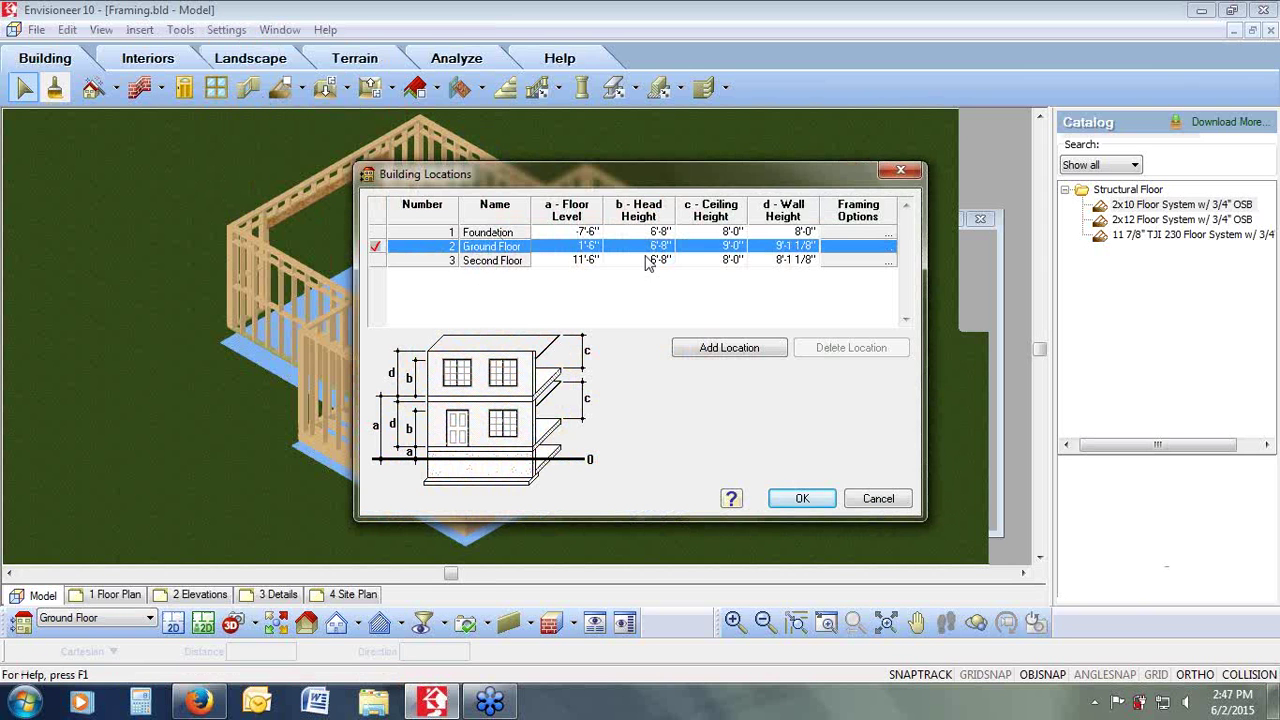
{"action": "left_click", "coordinate": [885, 246]}
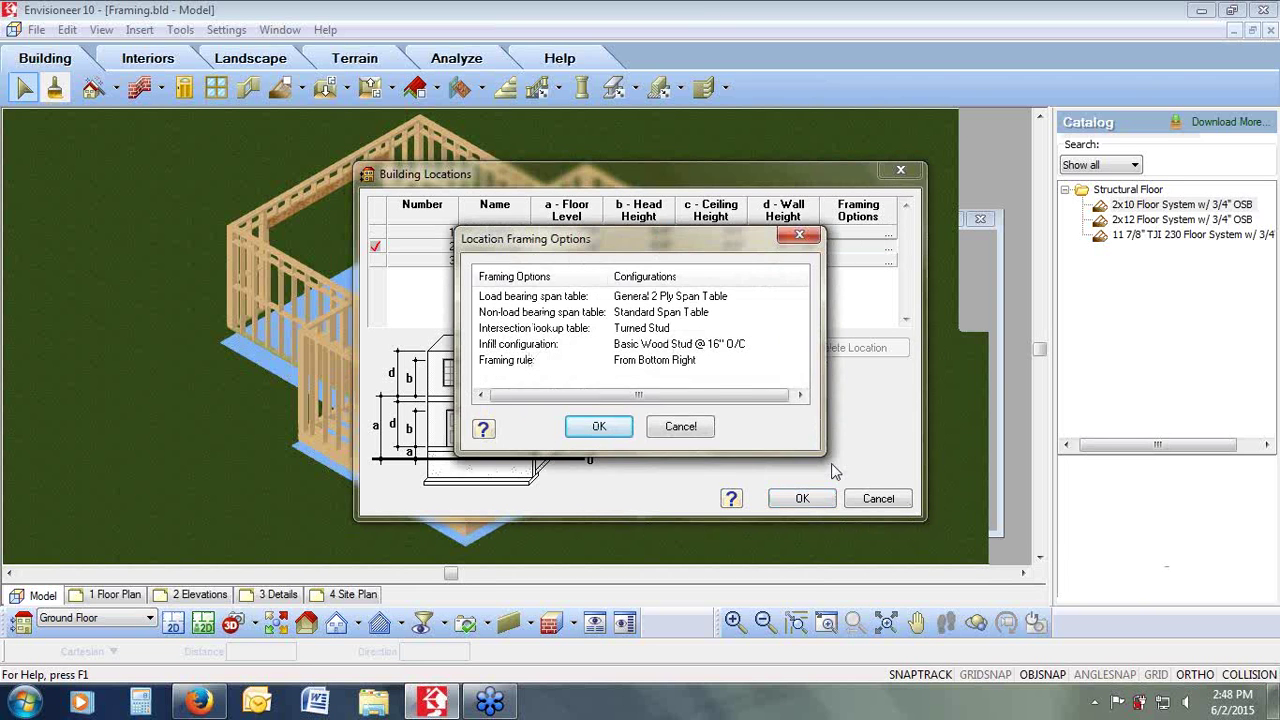
{"action": "left_click", "coordinate": [657, 344]}
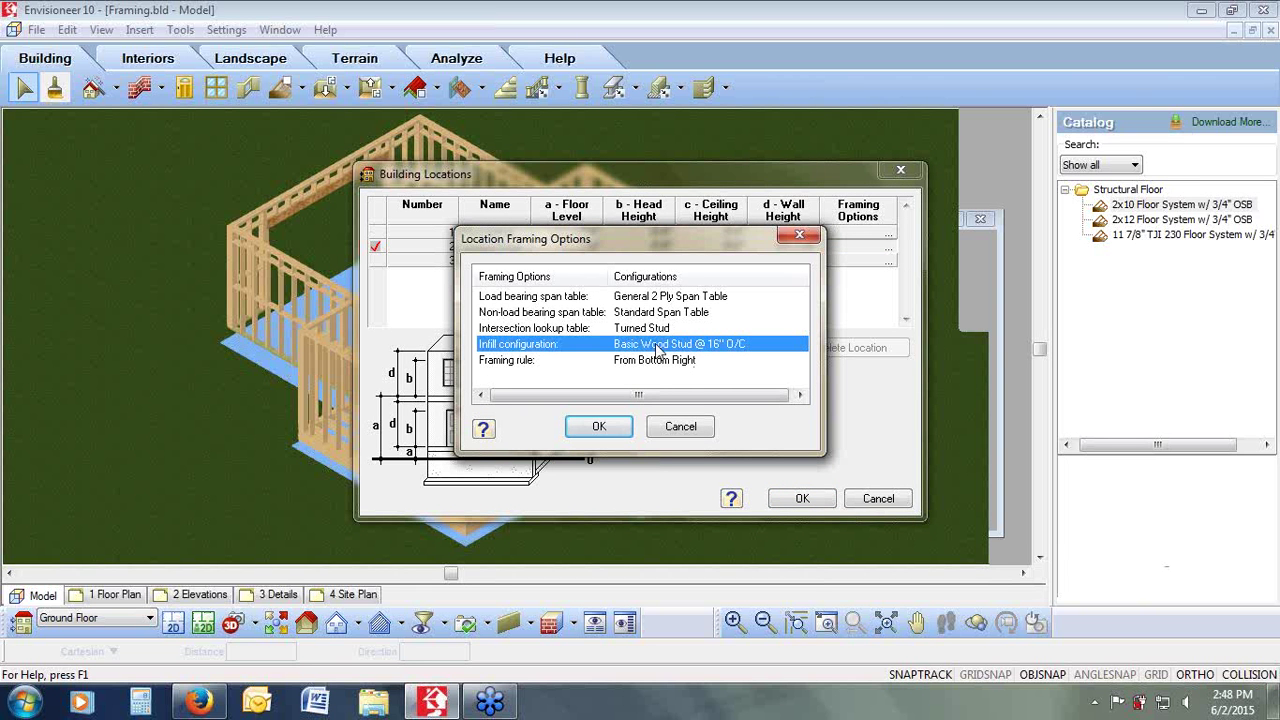
{"action": "double_click", "coordinate": [657, 344]}
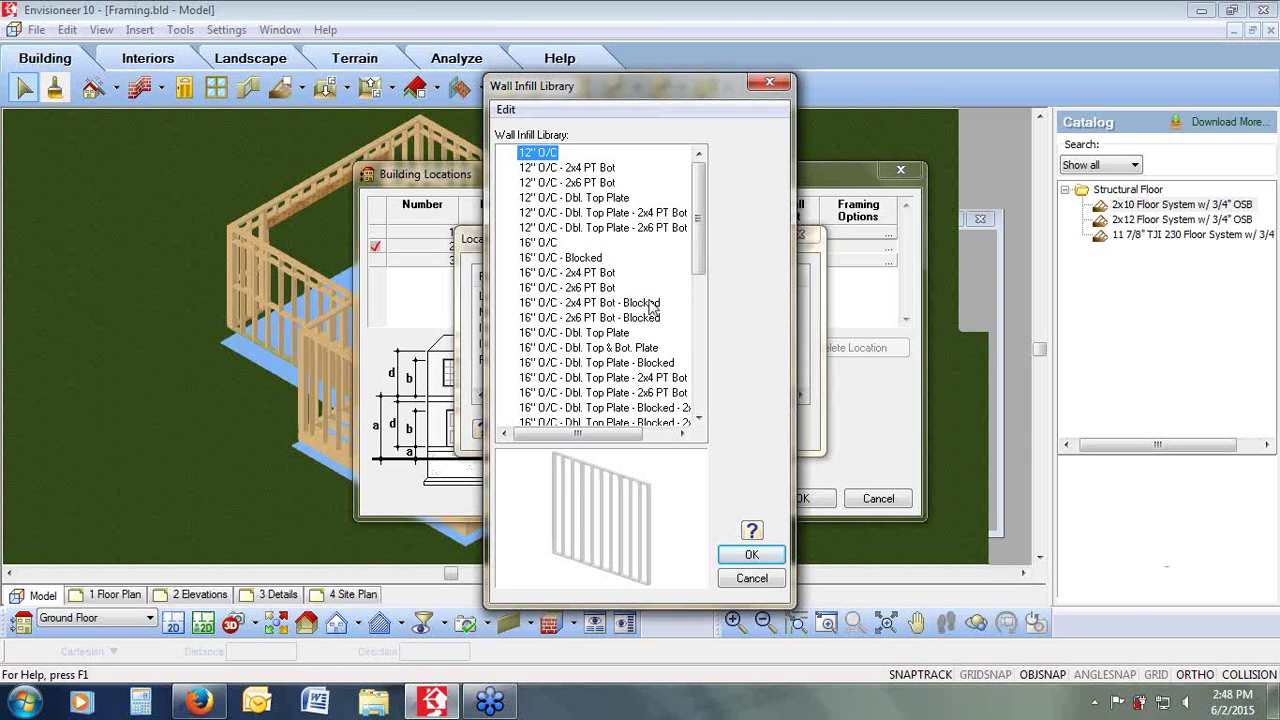
Step: Examine the plate, stud and blocking members of the 16" O/C - Dbl. Top Plate - Blocked infill, then leave the library without saving
{"action": "left_click", "coordinate": [634, 365]}
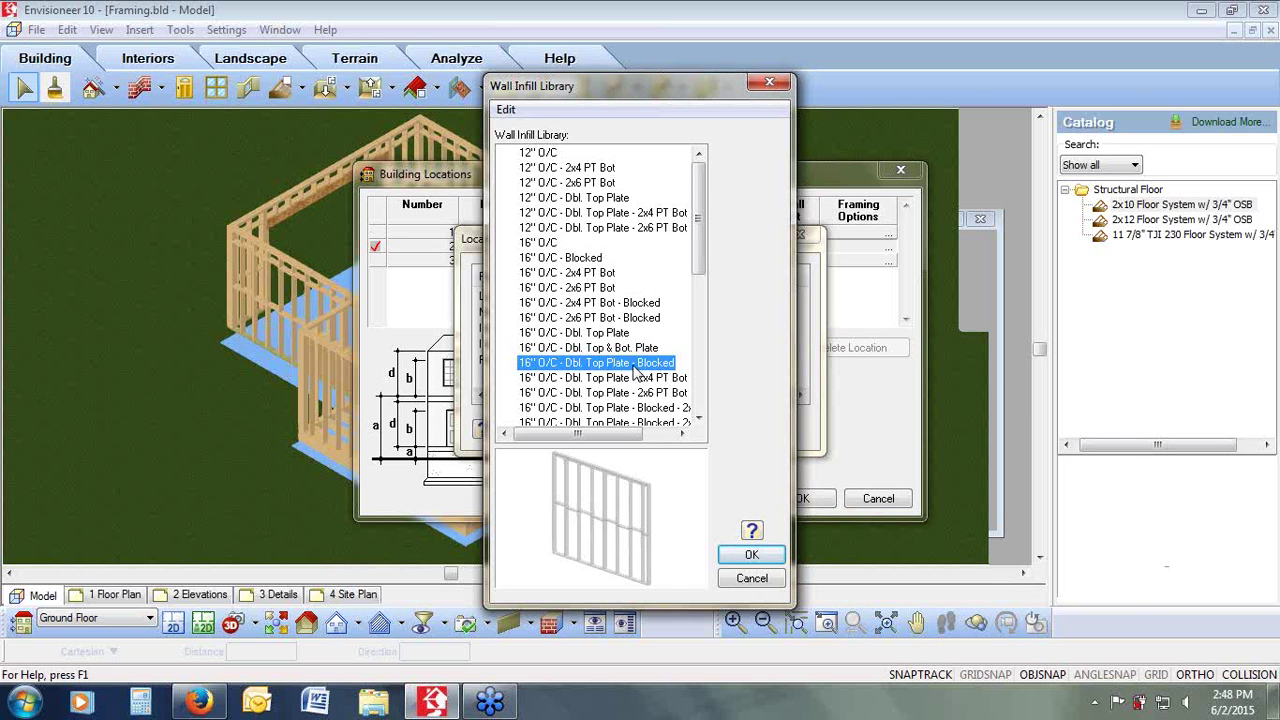
{"action": "double_click", "coordinate": [634, 364]}
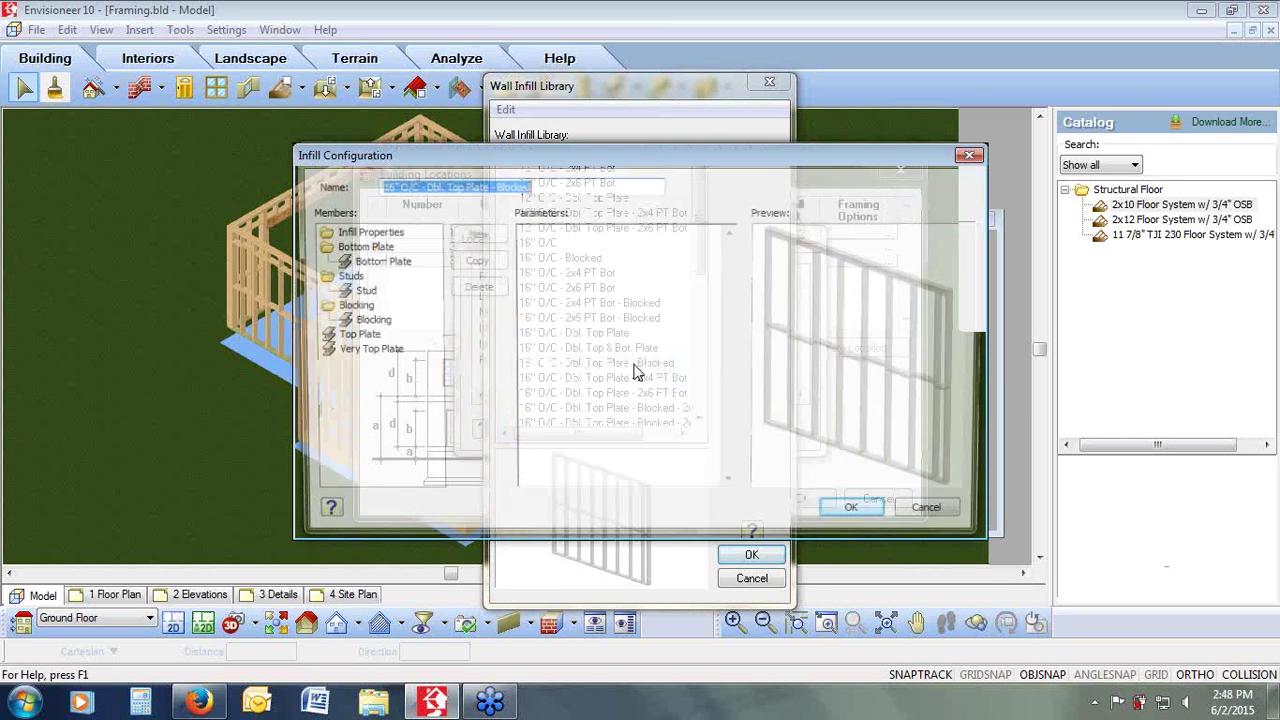
{"action": "left_click", "coordinate": [355, 232]}
{"action": "left_click", "coordinate": [355, 246]}
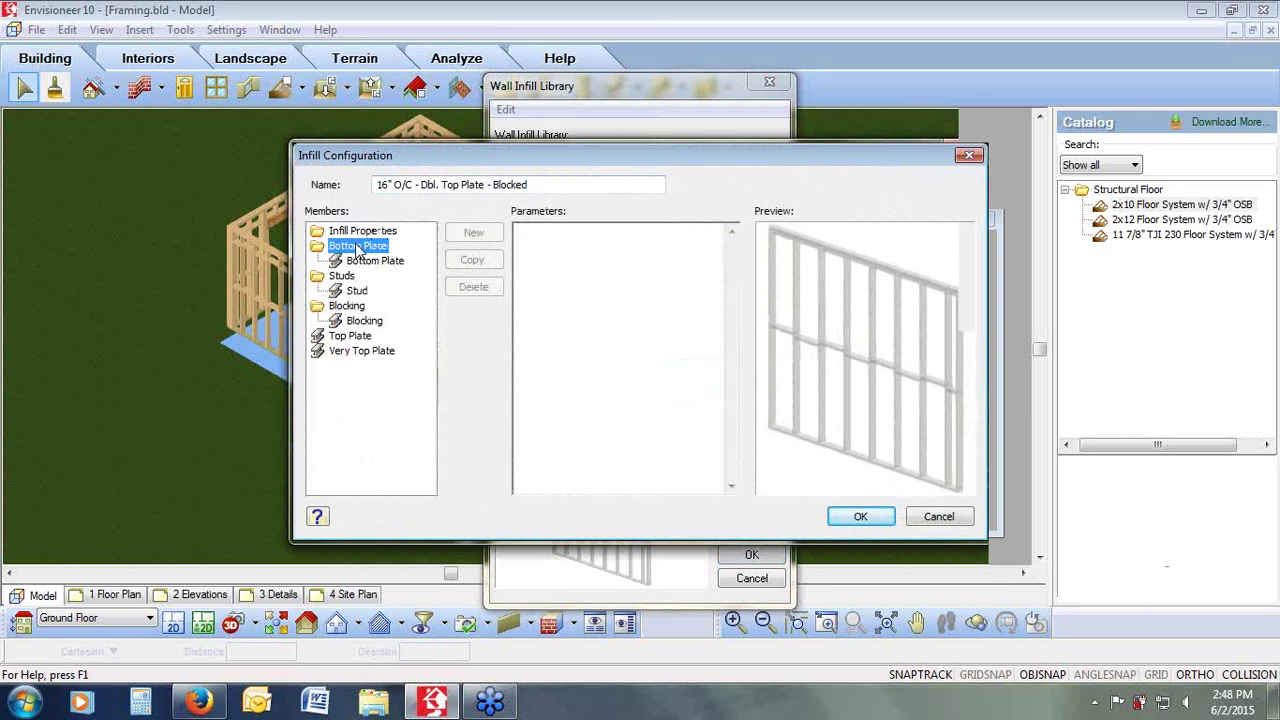
{"action": "left_click", "coordinate": [362, 261]}
{"action": "left_click", "coordinate": [356, 290]}
{"action": "left_click", "coordinate": [347, 305]}
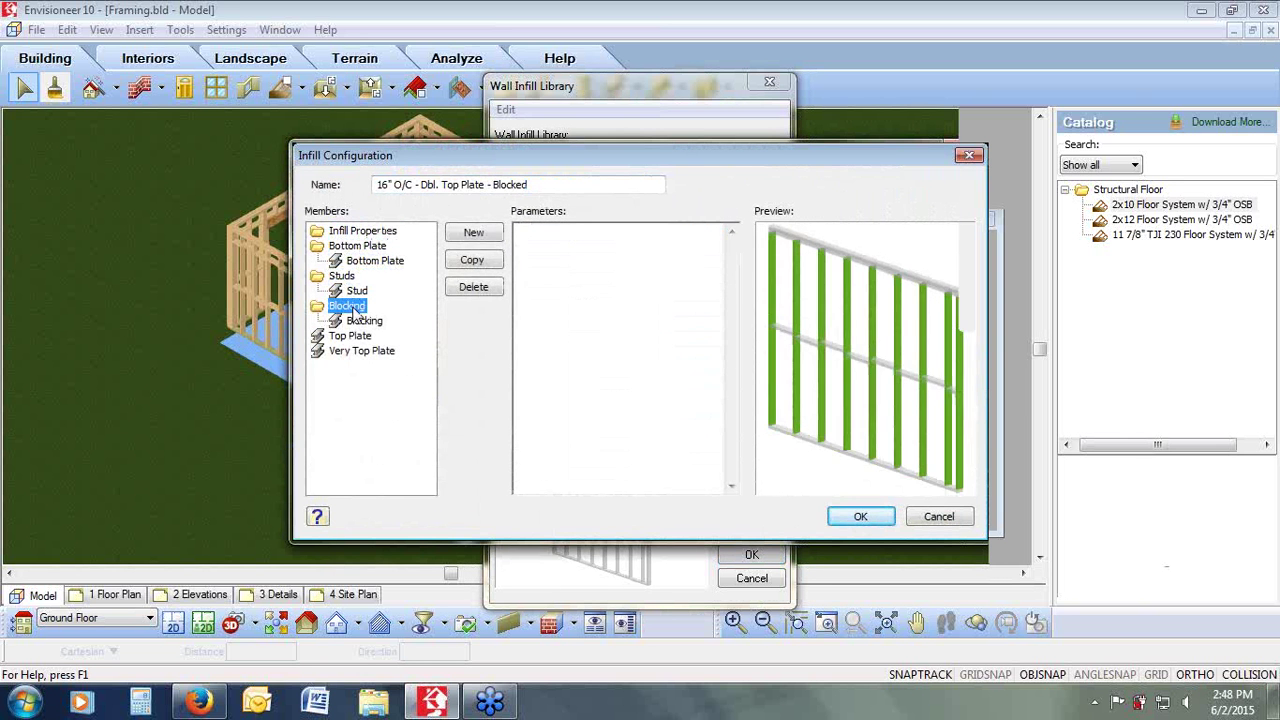
{"action": "left_click", "coordinate": [364, 320]}
{"action": "left_click", "coordinate": [352, 336]}
{"action": "left_click", "coordinate": [365, 350]}
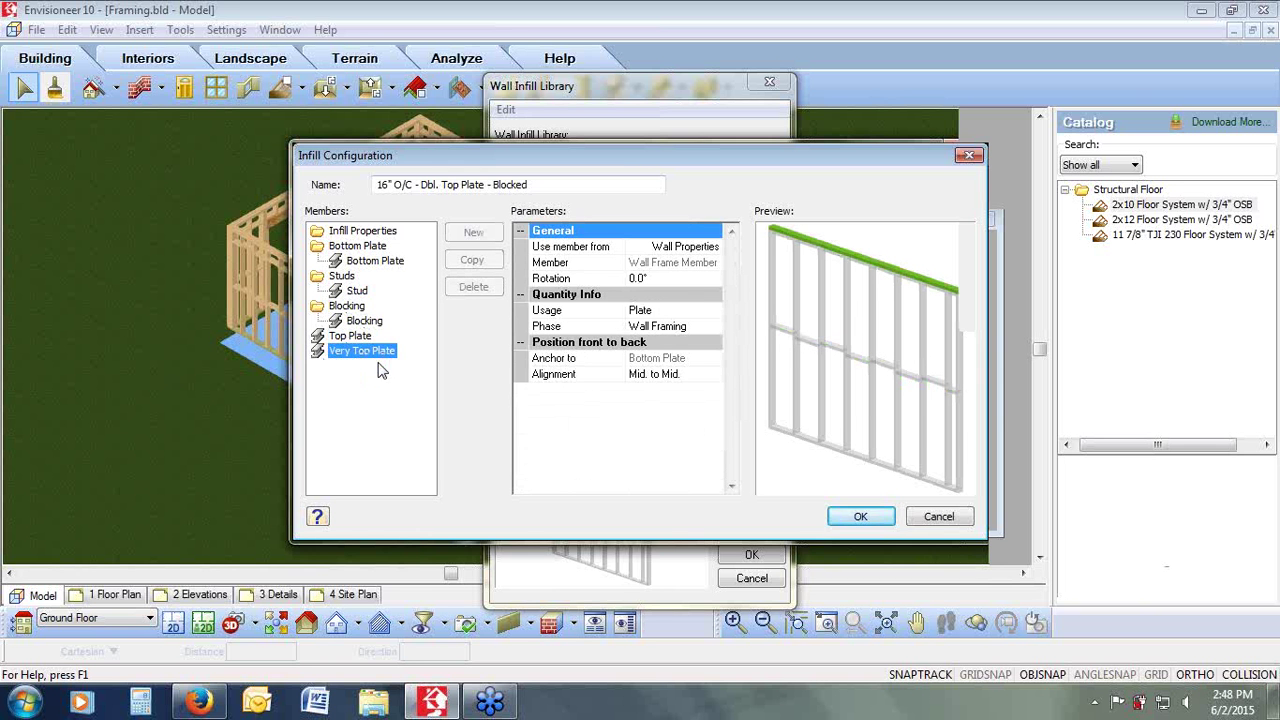
{"action": "left_click", "coordinate": [938, 517]}
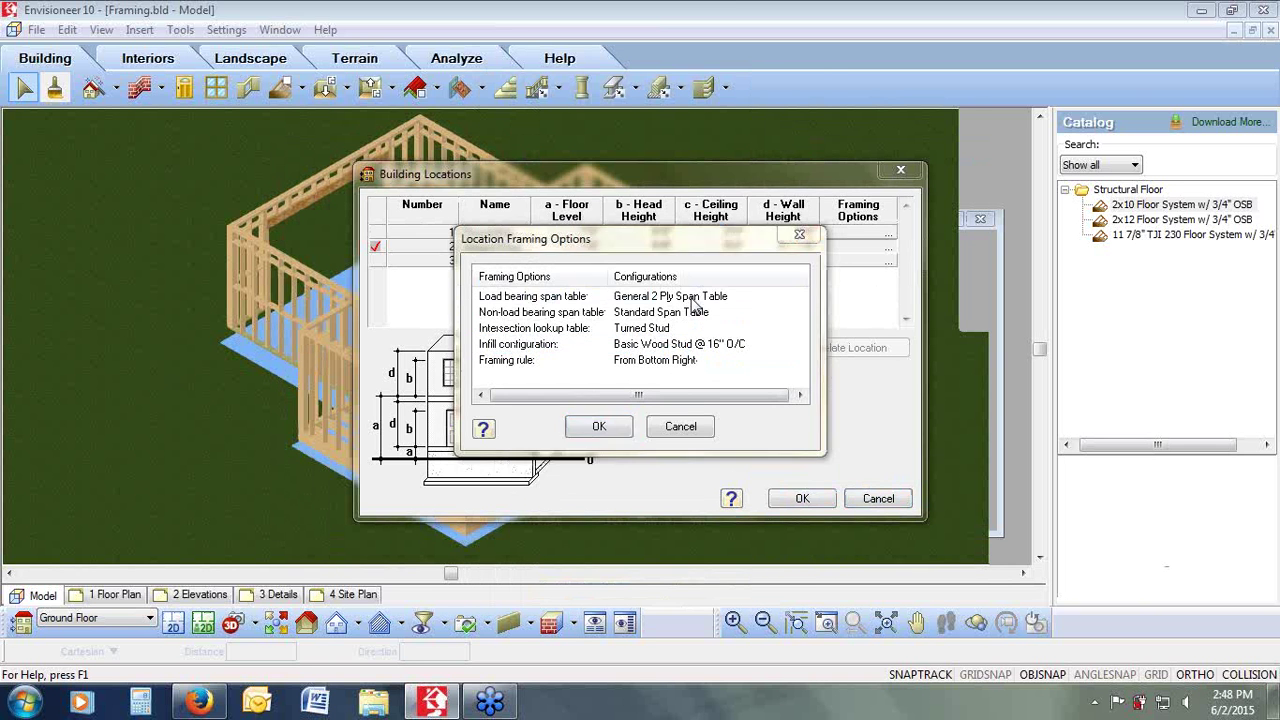
Step: Examine the 10'-0" and 16'-0" span headers in the load-bearing General 2 Ply Span Table, then cancel out of Building Locations
{"action": "double_click", "coordinate": [691, 299]}
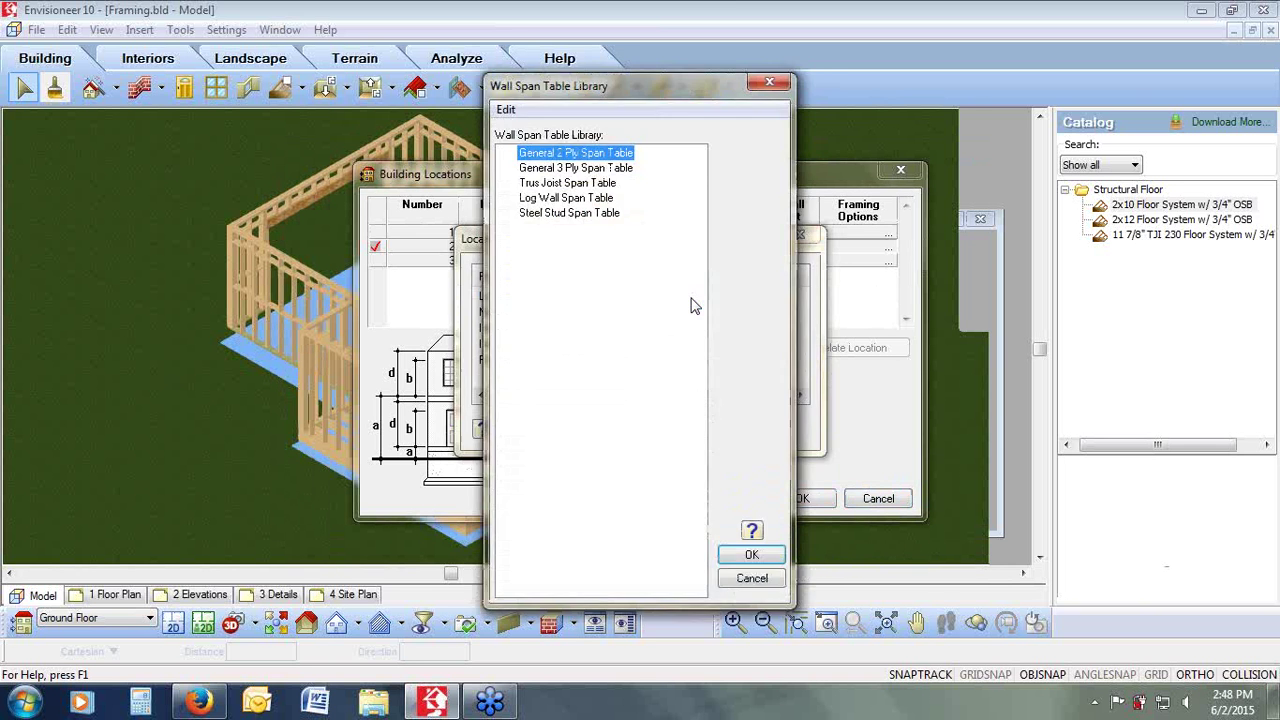
{"action": "double_click", "coordinate": [601, 155]}
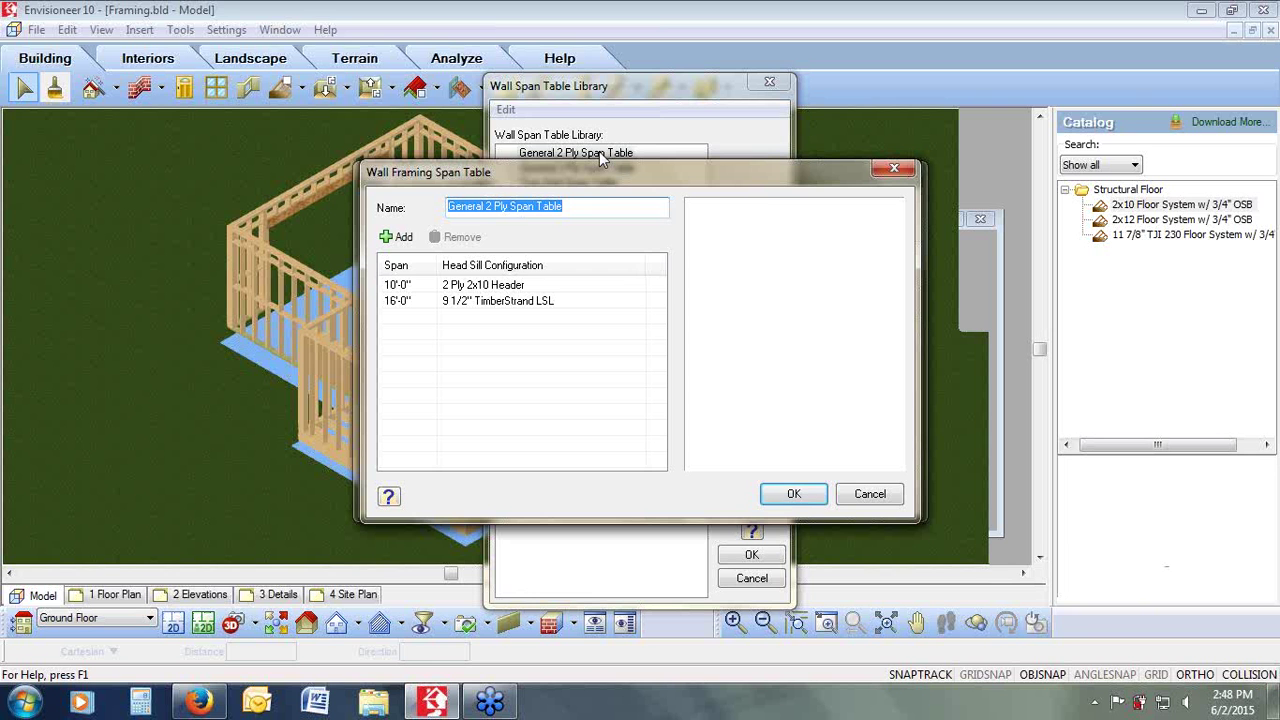
{"action": "left_click", "coordinate": [428, 285]}
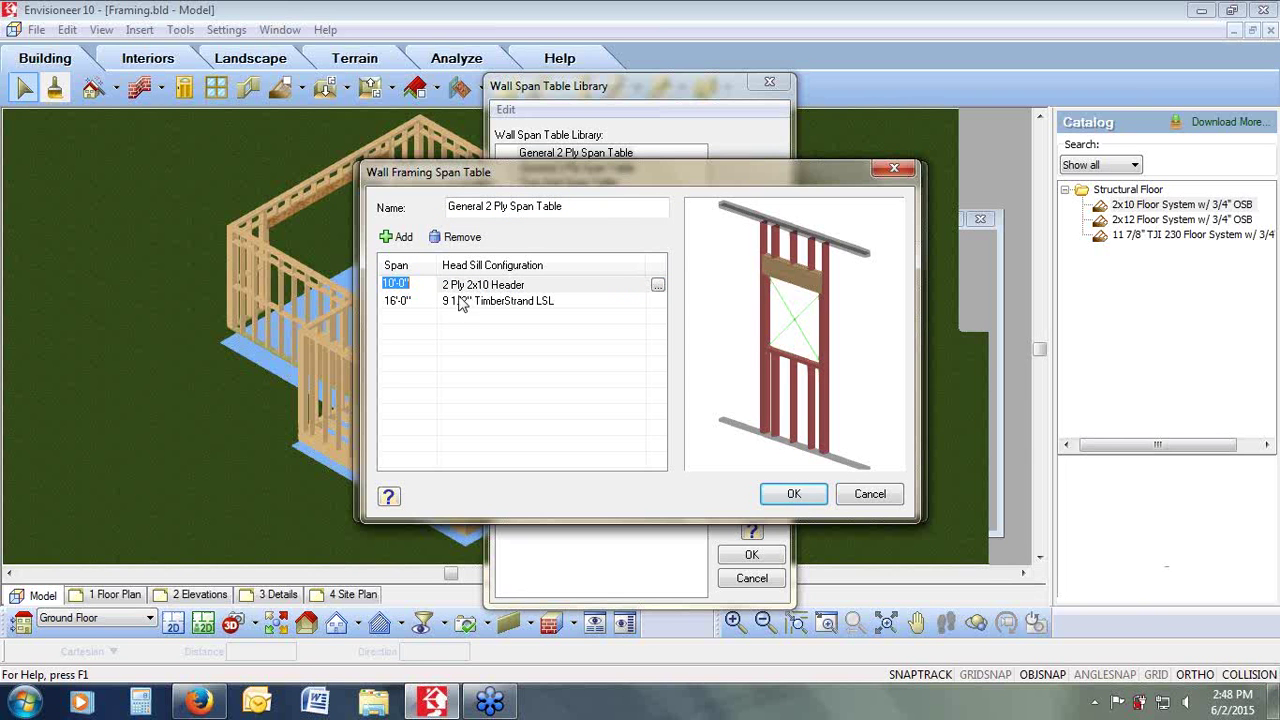
{"action": "left_click", "coordinate": [418, 303]}
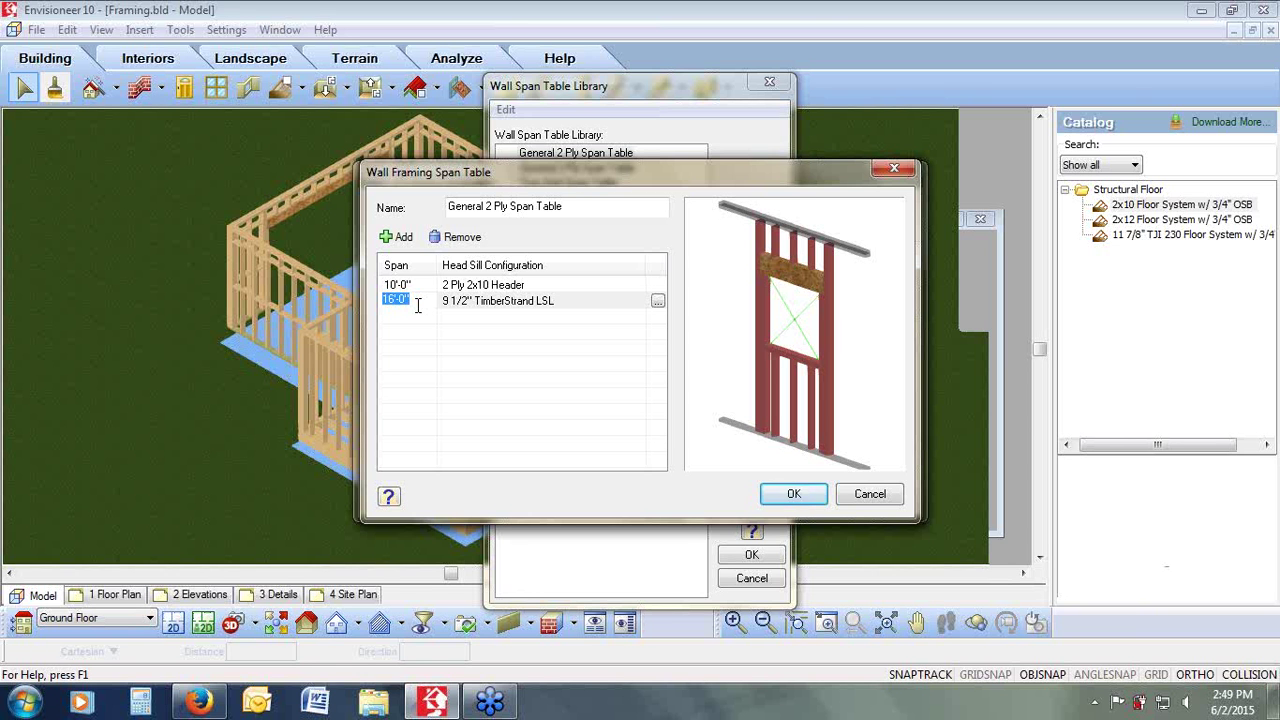
{"action": "key", "text": "Return"}
{"action": "left_click", "coordinate": [870, 494]}
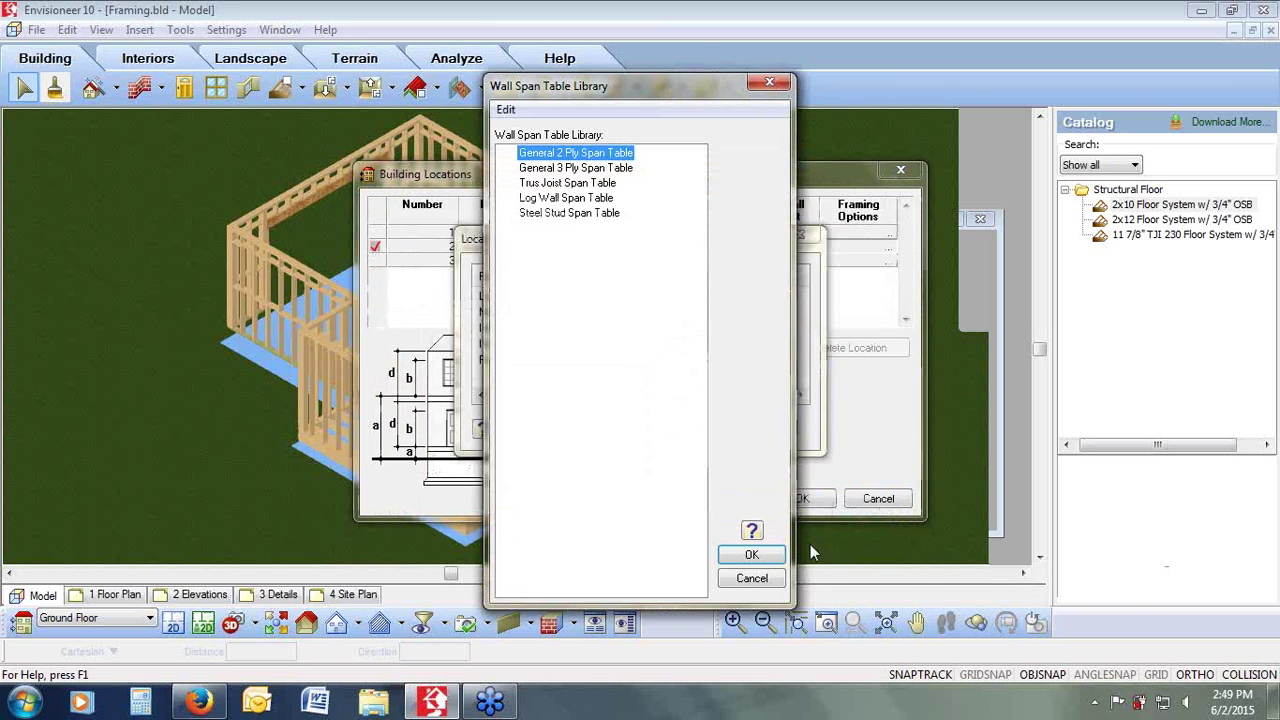
{"action": "left_click", "coordinate": [766, 578]}
{"action": "left_click", "coordinate": [700, 428]}
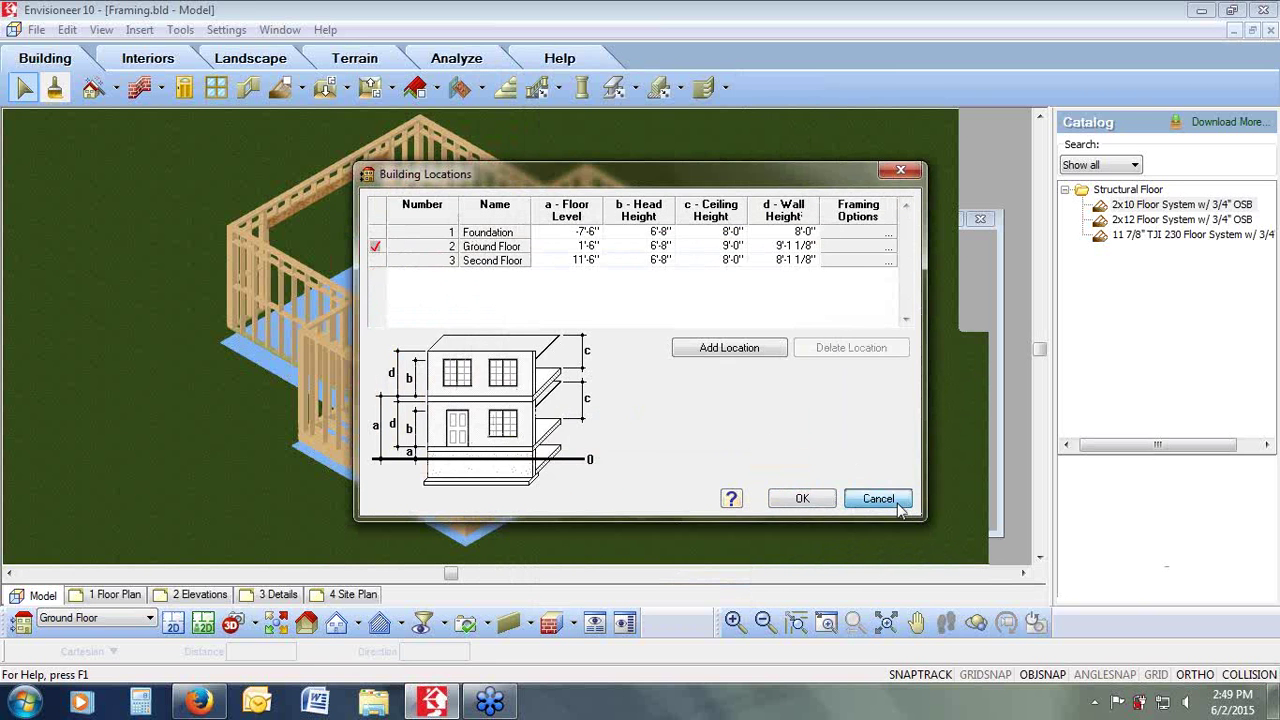
{"action": "left_click", "coordinate": [870, 496]}
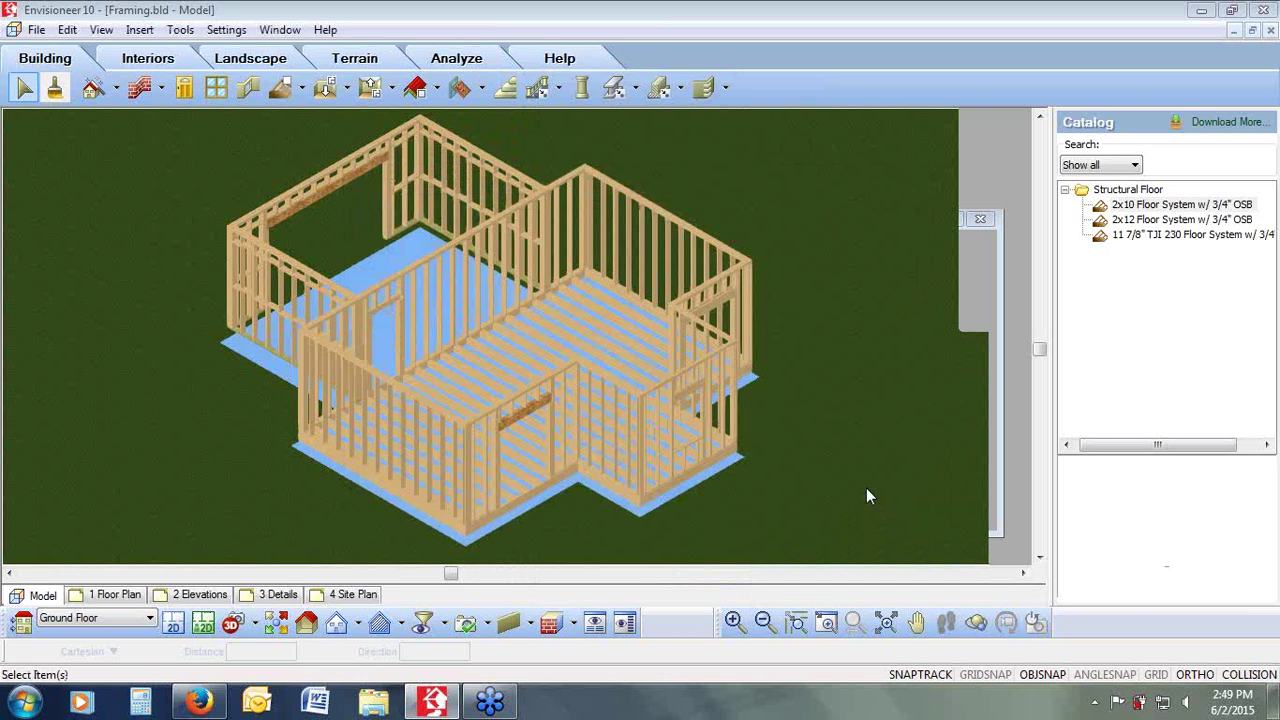
Step: Turn on framing mode and select the interior wall's infill panel, then the door opening panel nearest the front corner
{"action": "left_click", "coordinate": [530, 623]}
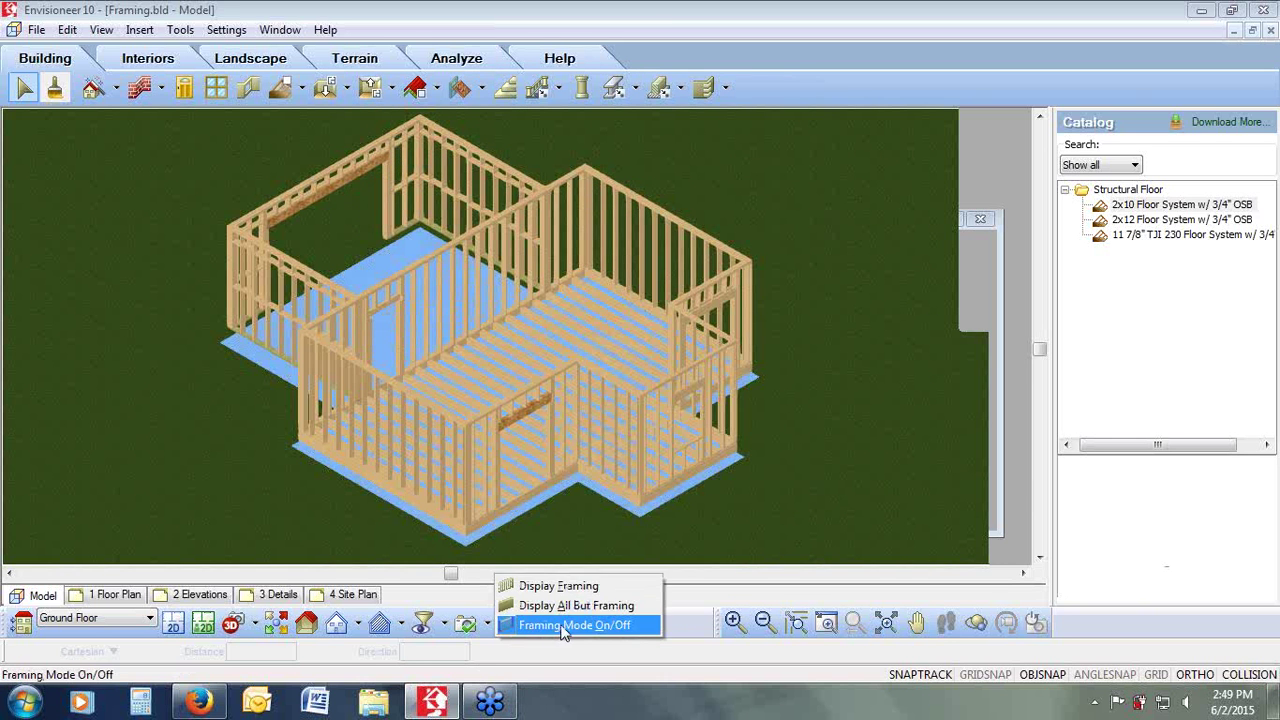
{"action": "left_click", "coordinate": [563, 625]}
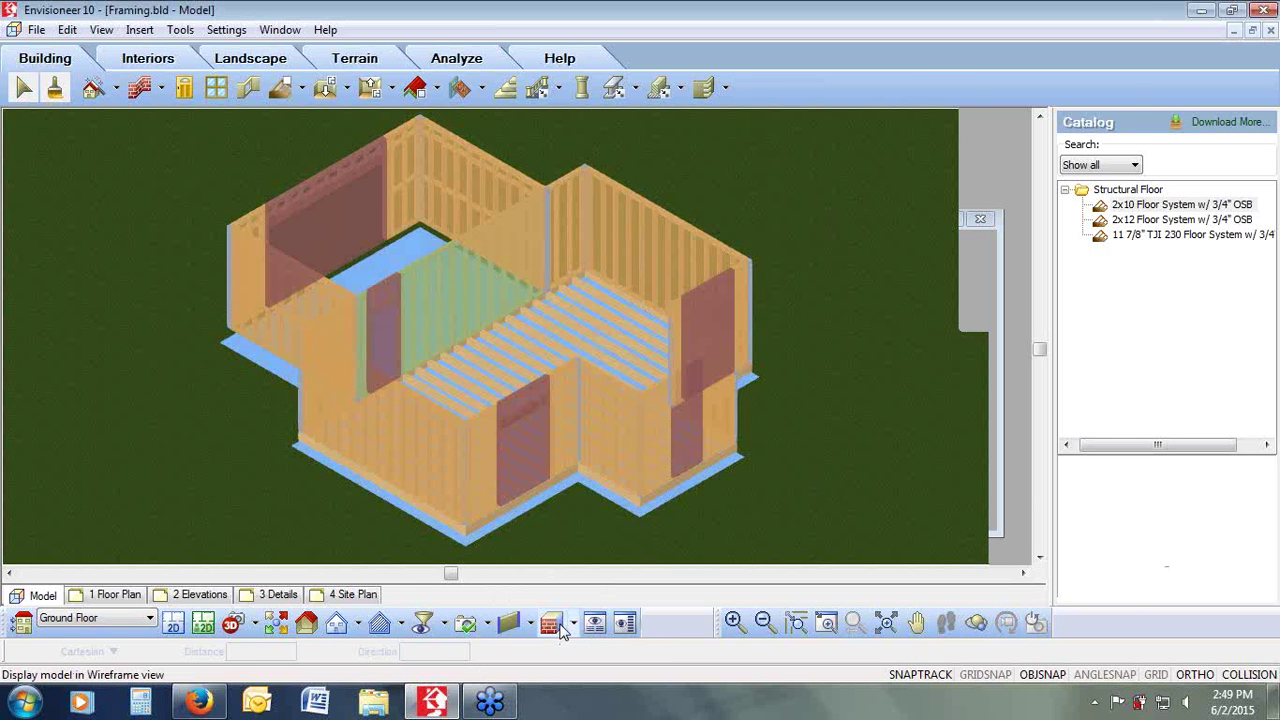
{"action": "left_click", "coordinate": [416, 442]}
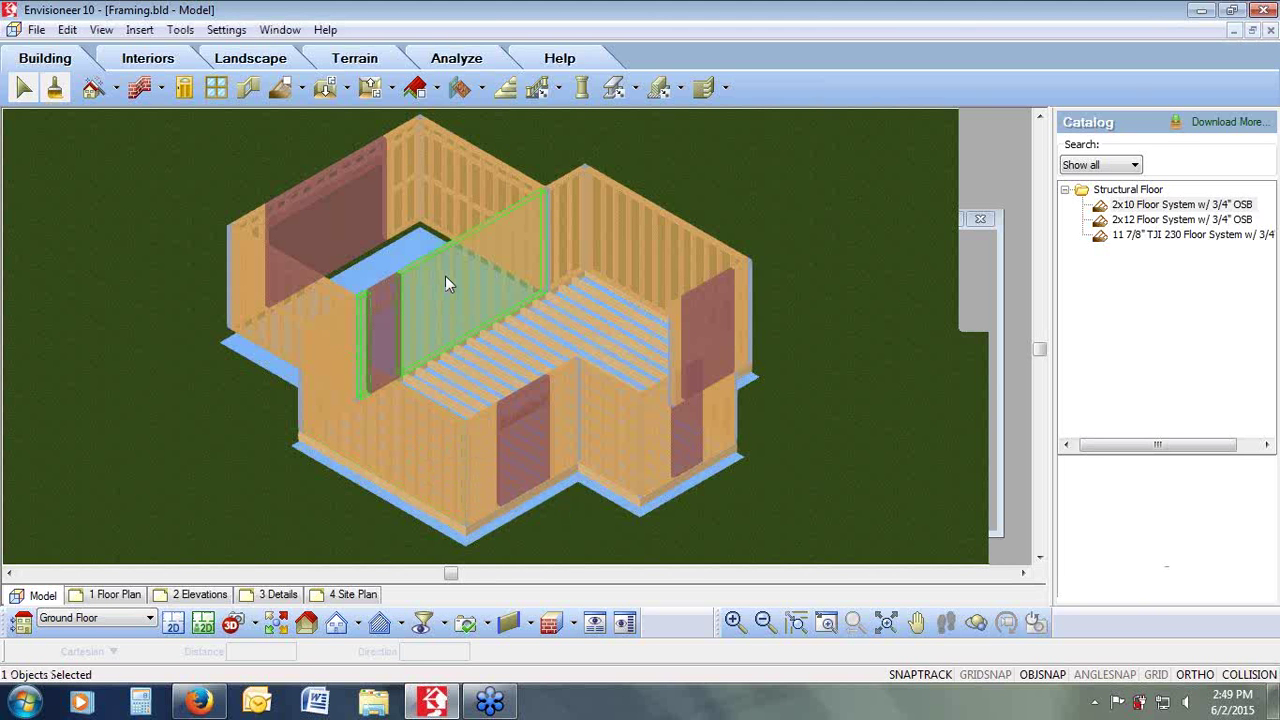
{"action": "left_click", "coordinate": [520, 417]}
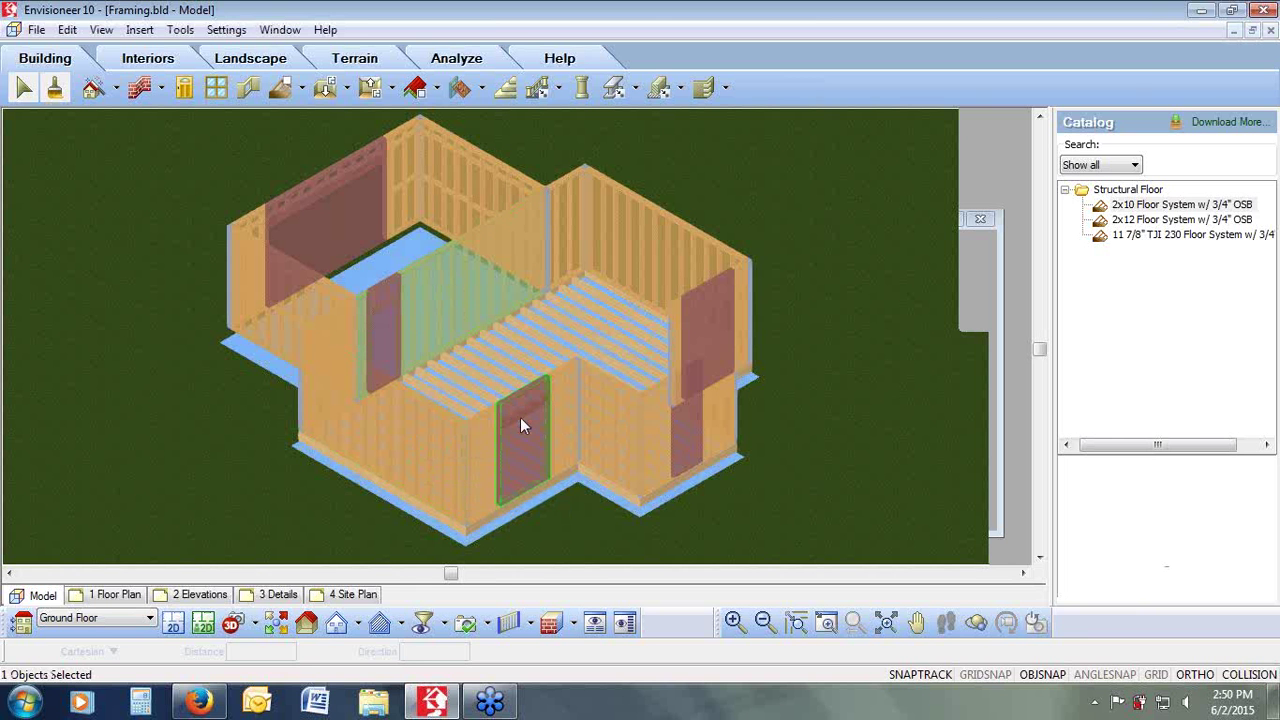
Step: Give the door opening on the far side of the bay a custom head sill jamb configuration of 2 Ply 2x12 Header
{"action": "right_click", "coordinate": [709, 316]}
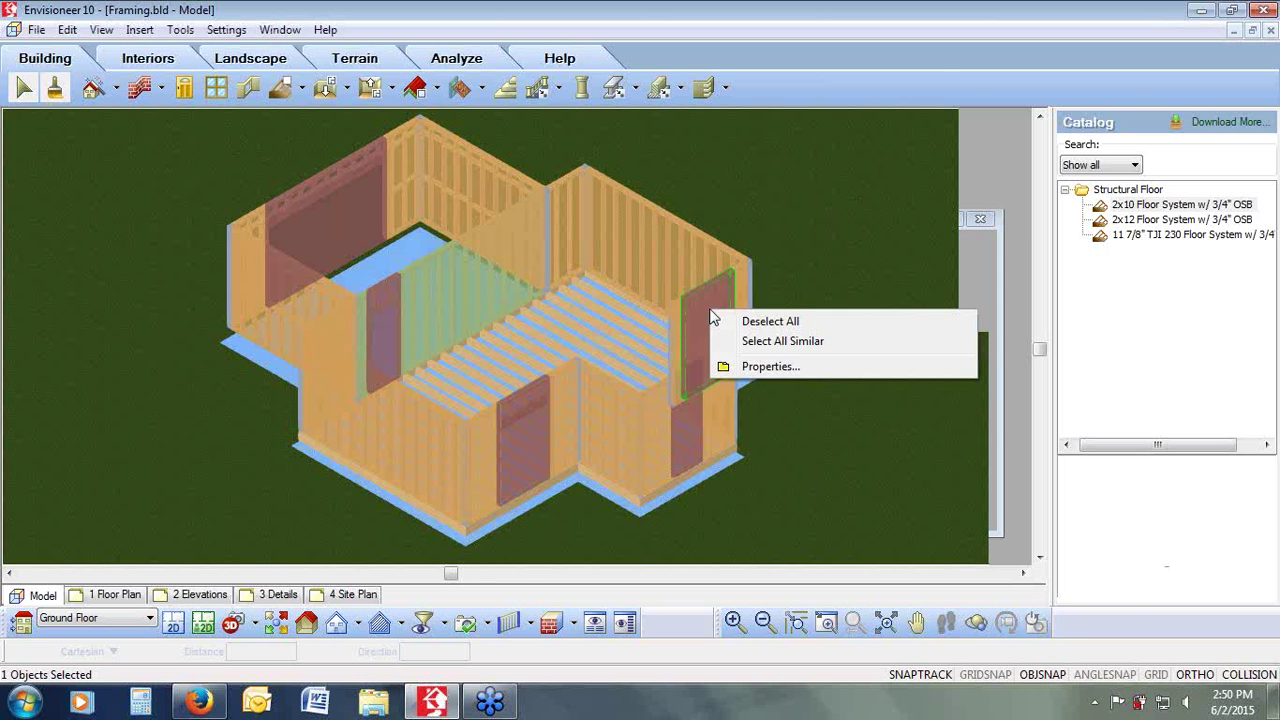
{"action": "left_click", "coordinate": [752, 367]}
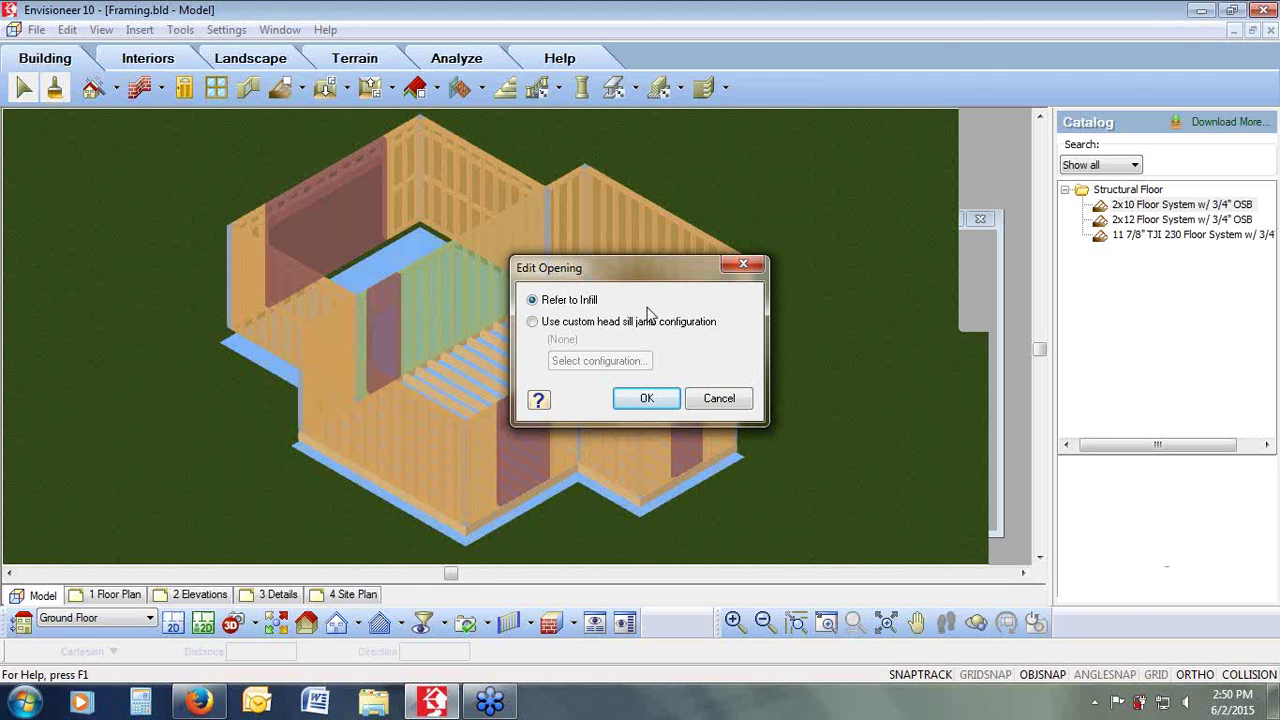
{"action": "left_click", "coordinate": [533, 322]}
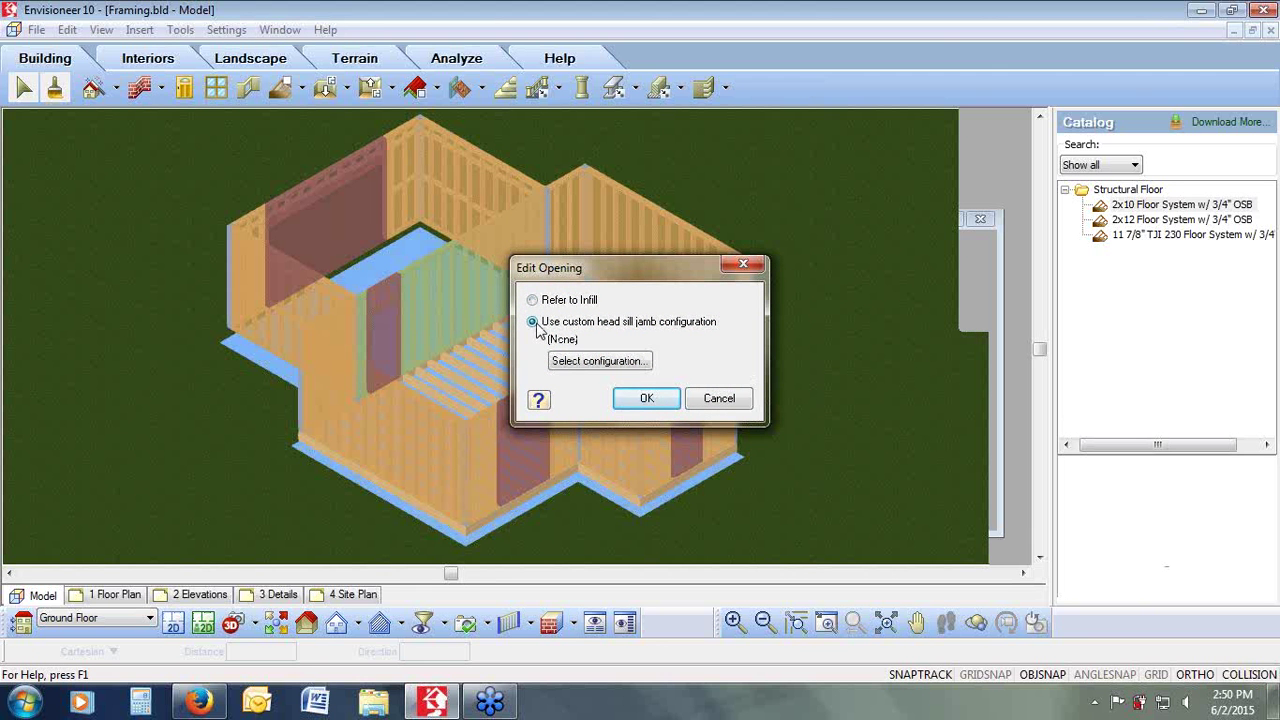
{"action": "left_click", "coordinate": [566, 361]}
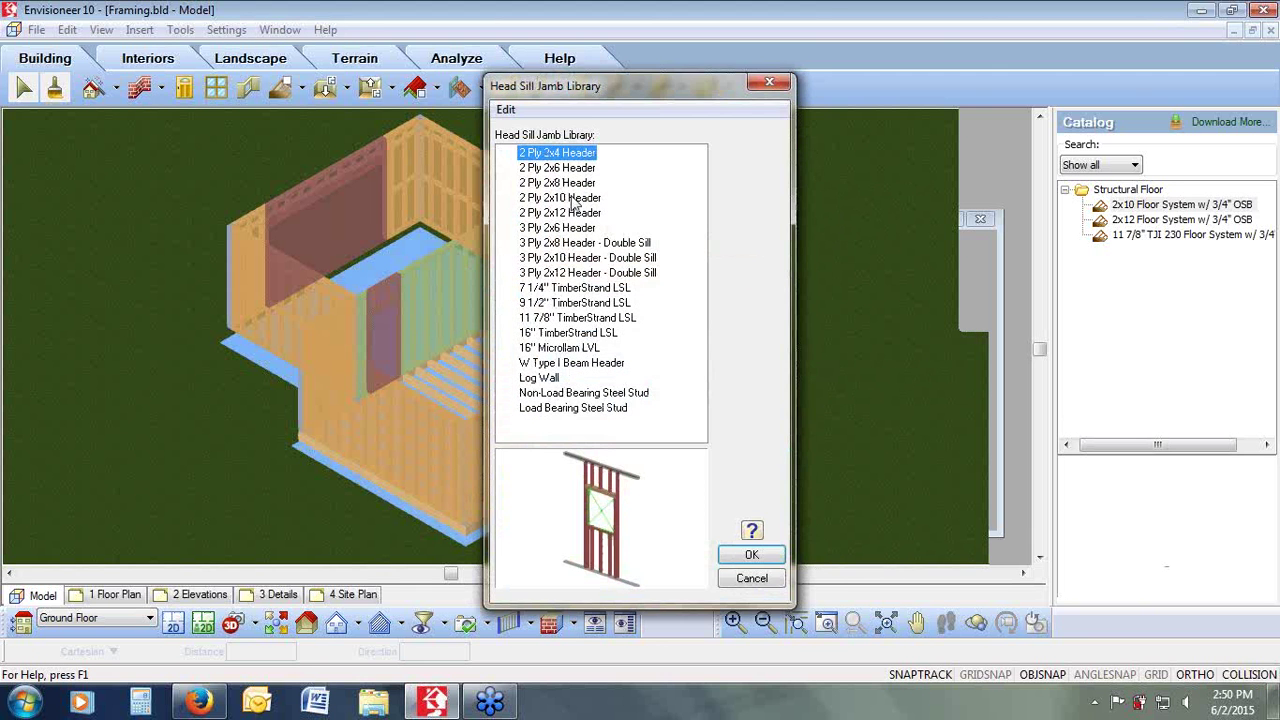
{"action": "left_click", "coordinate": [565, 213]}
{"action": "left_click", "coordinate": [770, 556]}
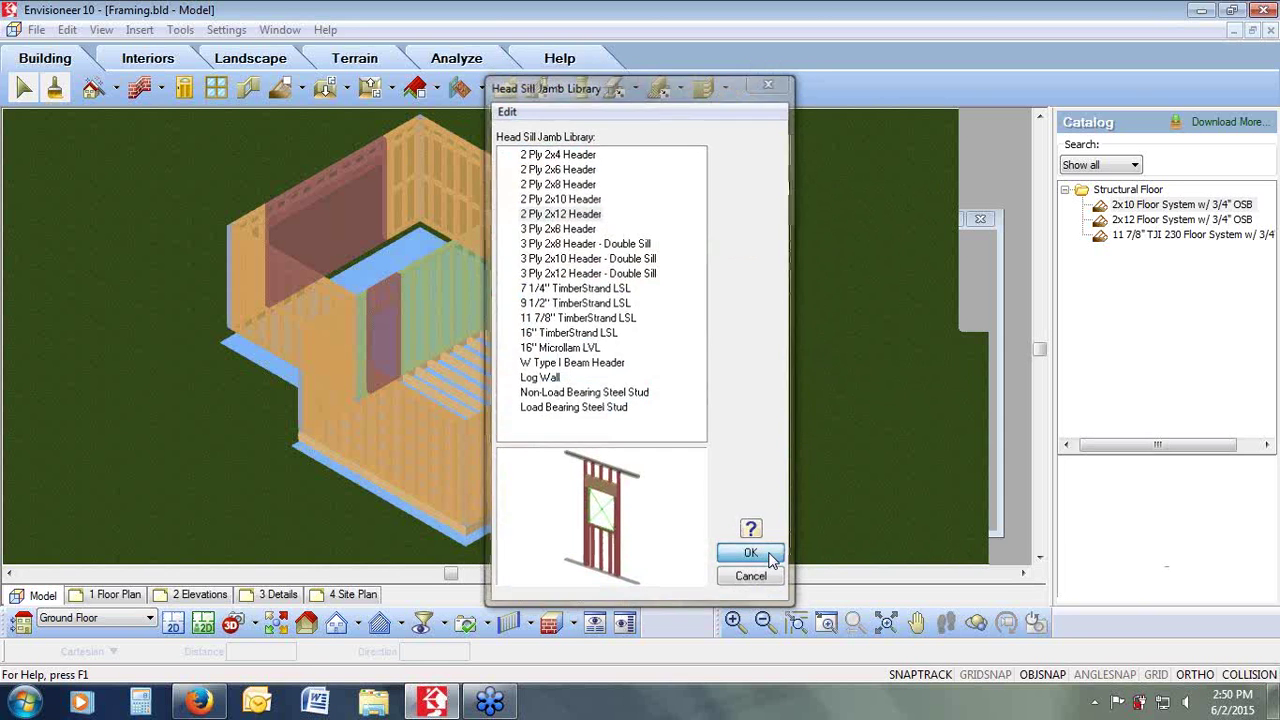
{"action": "left_click", "coordinate": [647, 399]}
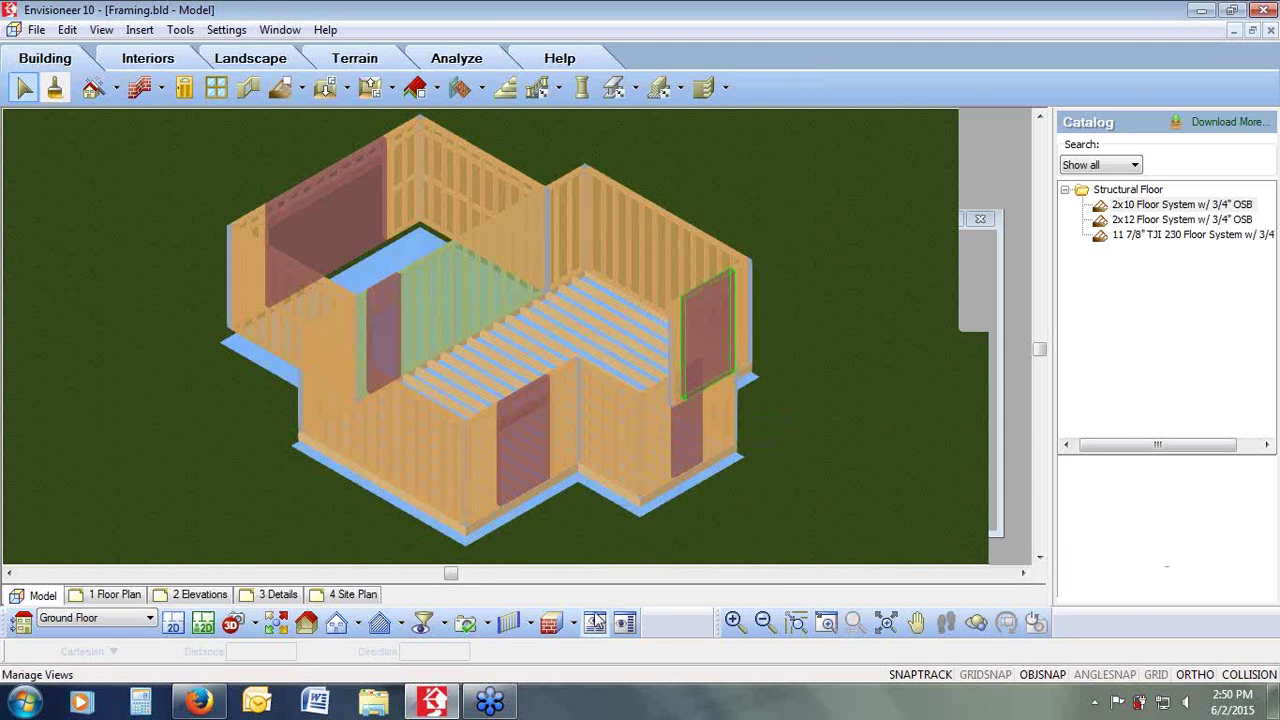
Step: Turn off framing mode to return the 3D view to the plain framing display
{"action": "left_click", "coordinate": [531, 623]}
{"action": "left_click", "coordinate": [531, 625]}
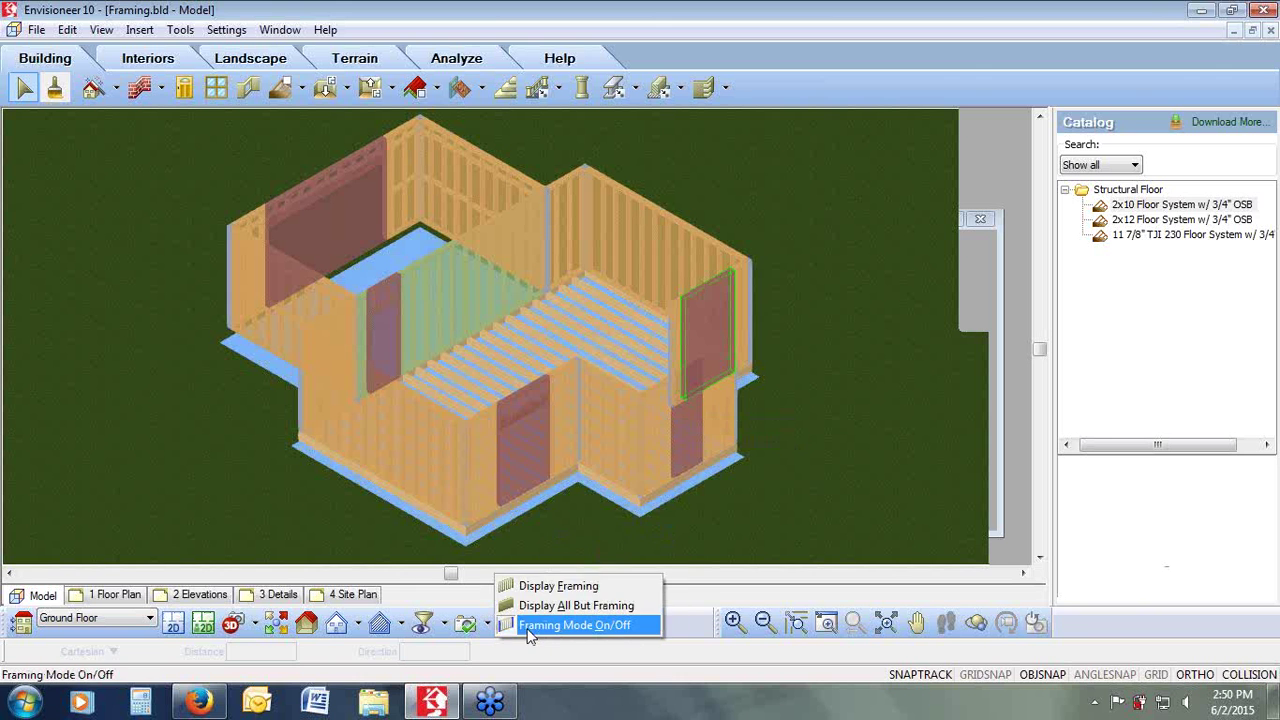
{"action": "left_click", "coordinate": [558, 632]}
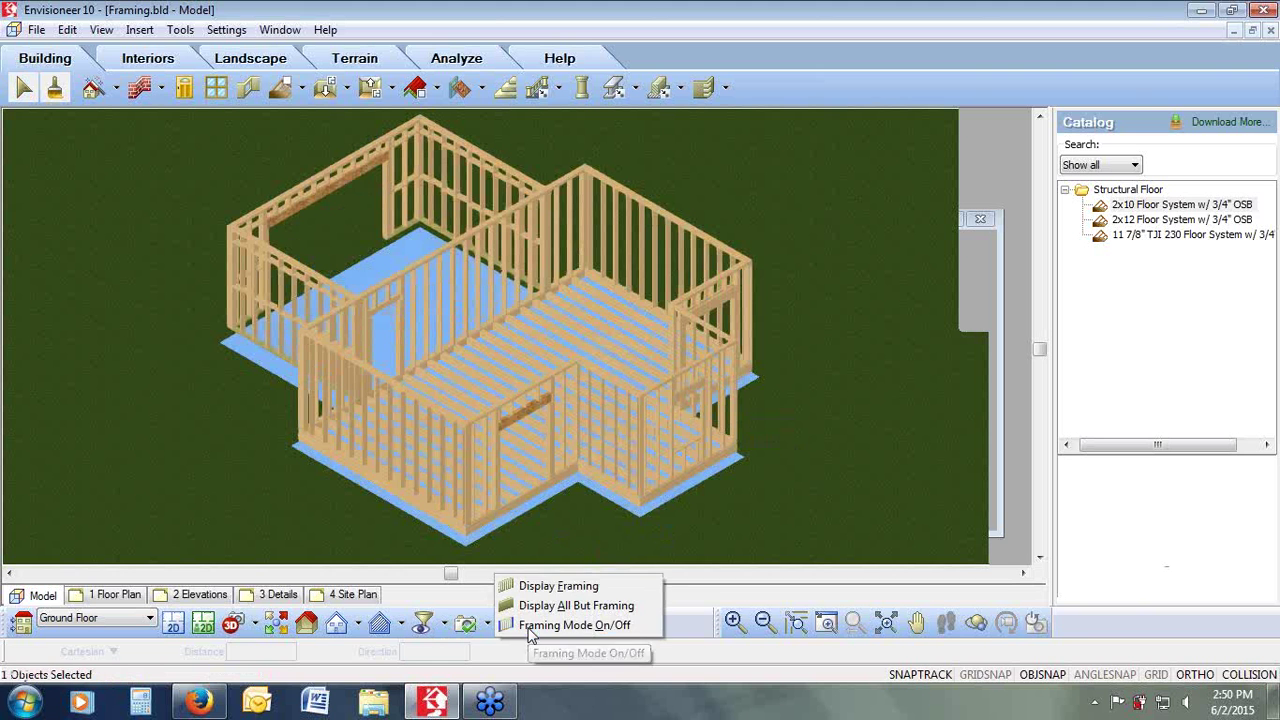
Step: Display all elements except framing and switch to the ground floor's 2D plan
{"action": "left_click", "coordinate": [530, 624]}
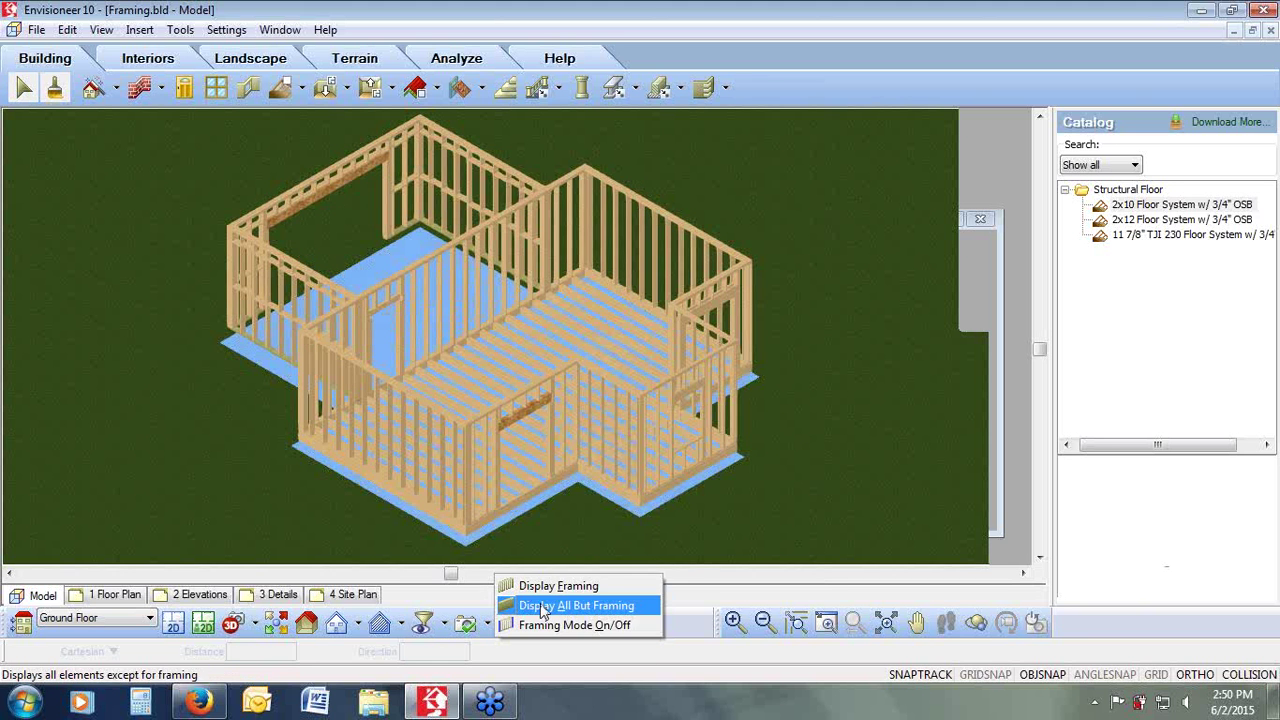
{"action": "left_click", "coordinate": [542, 605]}
{"action": "left_click", "coordinate": [173, 622]}
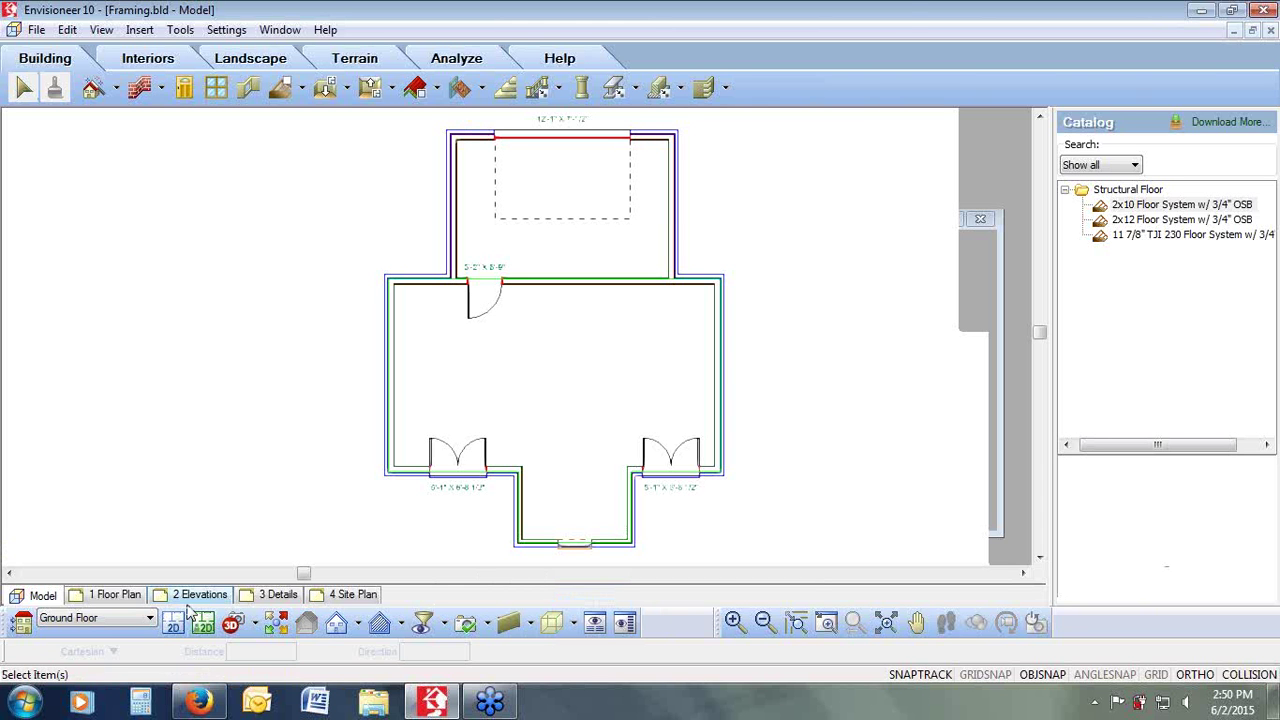
Step: Display only the framing in the ground floor's 2D plan
{"action": "left_click", "coordinate": [101, 29]}
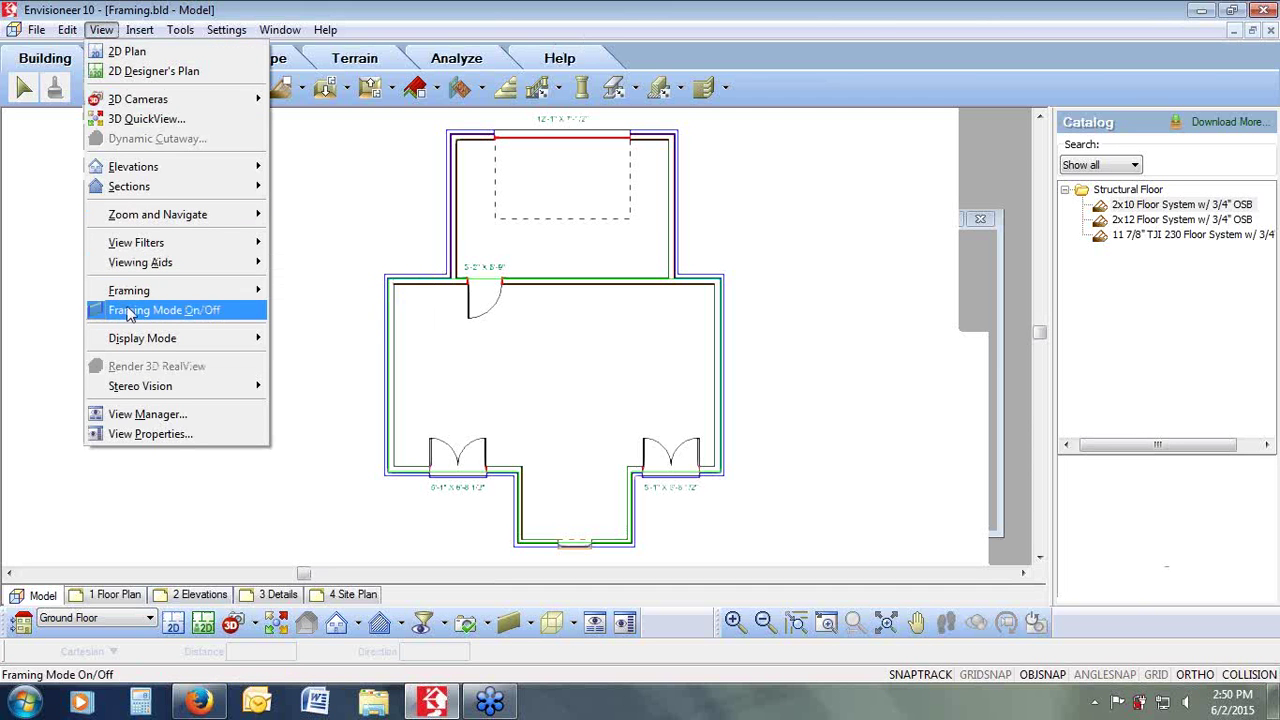
{"action": "mouse_move", "coordinate": [250, 290]}
{"action": "left_click", "coordinate": [345, 289]}
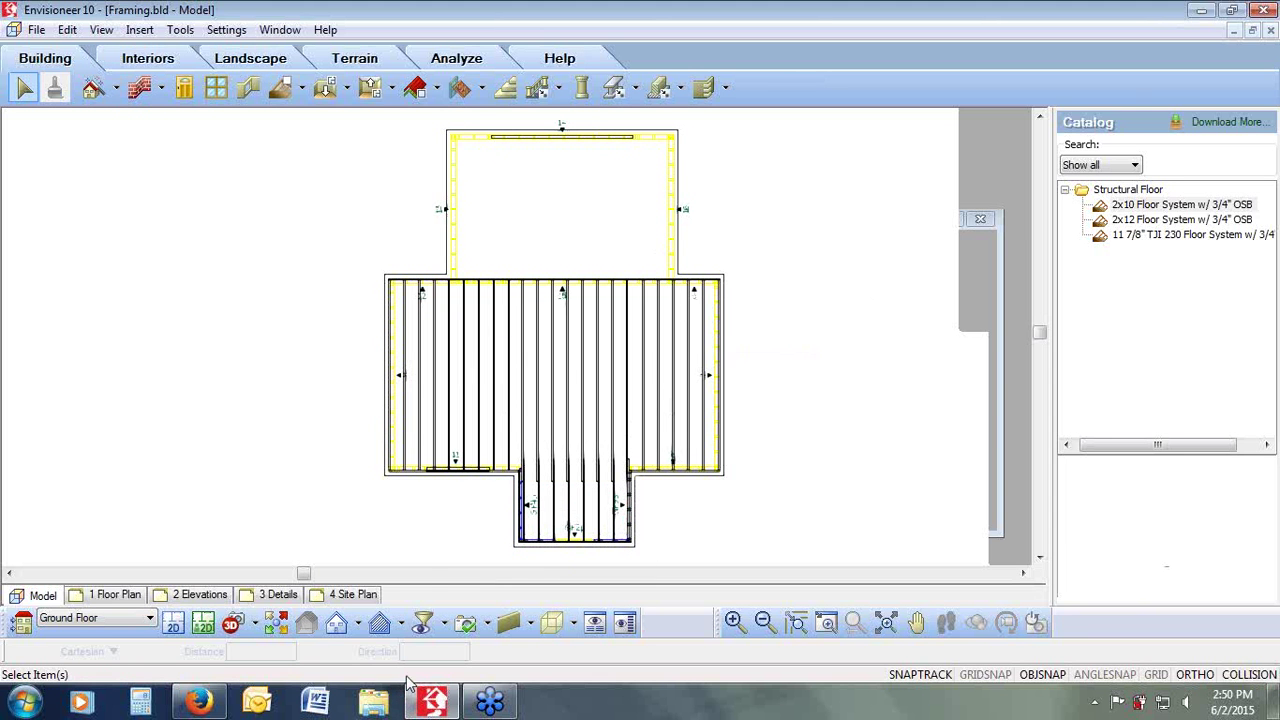
Step: Switch the ground floor's 2D plan to display all elements except framing
{"action": "left_click", "coordinate": [101, 29]}
{"action": "mouse_move", "coordinate": [145, 291]}
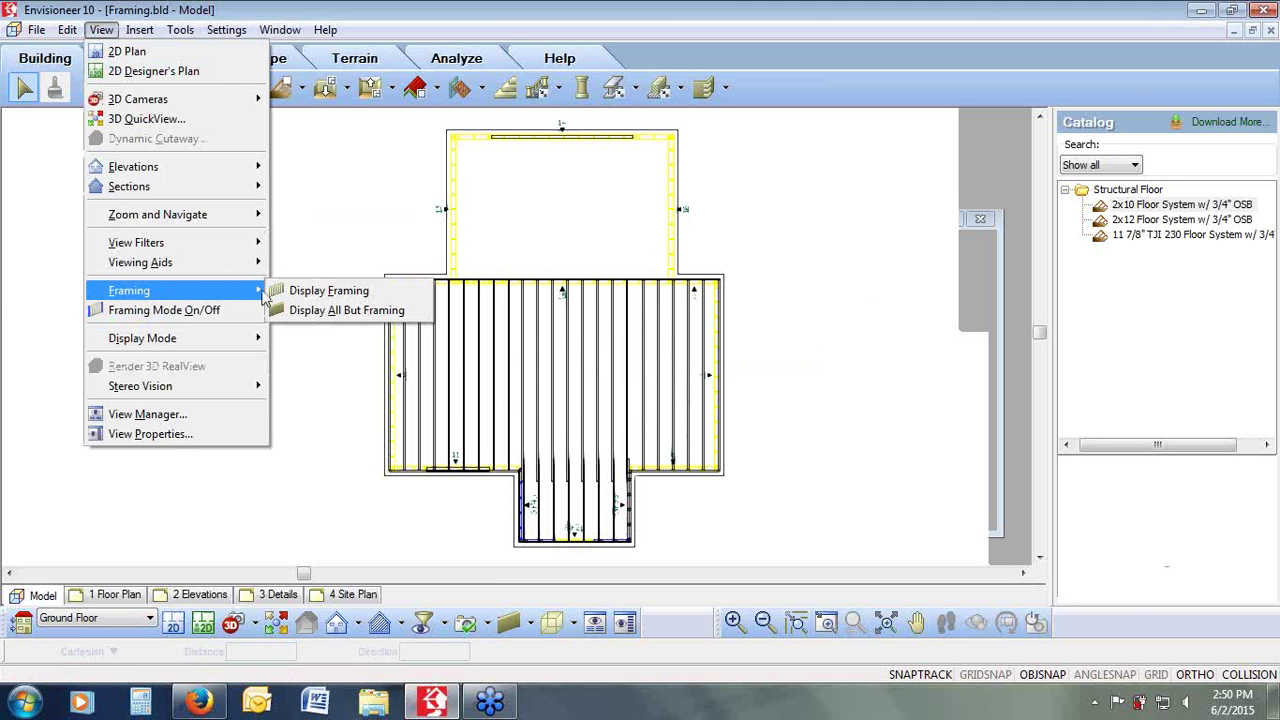
{"action": "left_click", "coordinate": [336, 310]}
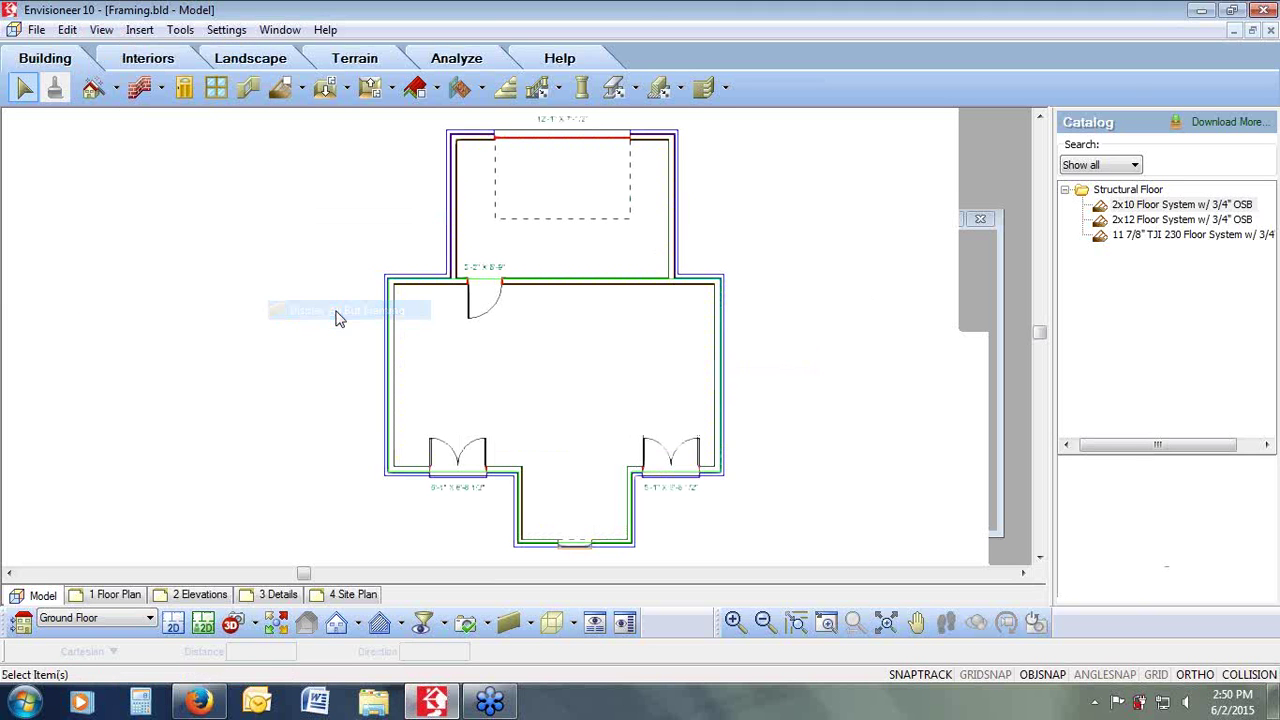
Step: Turn on the display of Structural Floor Framing under Floors in the plan's view filter
{"action": "left_click", "coordinate": [422, 622]}
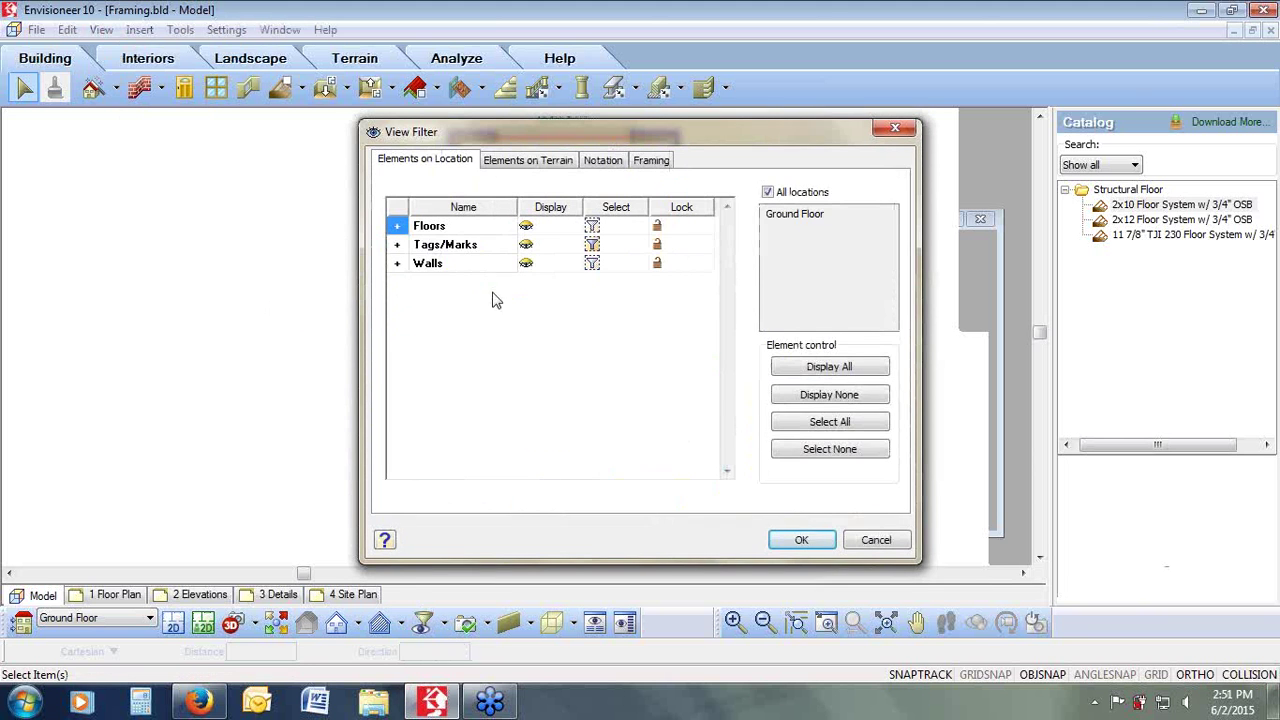
{"action": "left_click", "coordinate": [397, 226]}
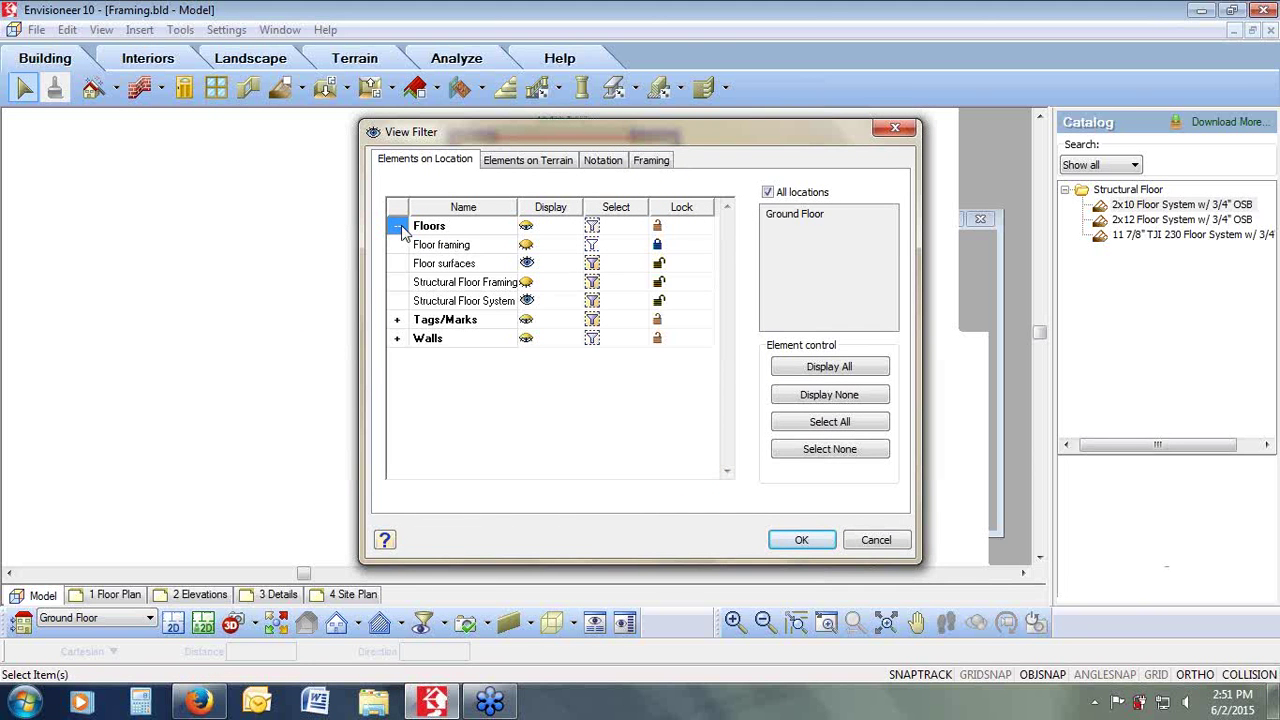
{"action": "left_click", "coordinate": [527, 283]}
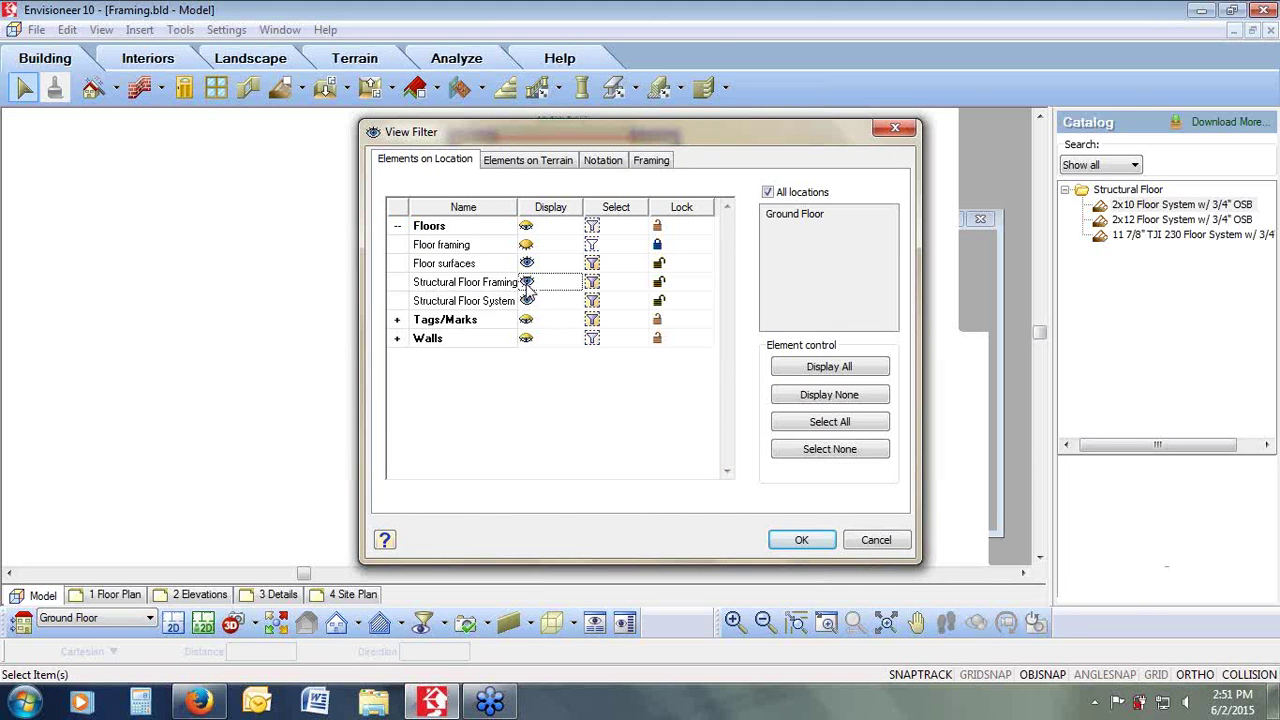
{"action": "left_click", "coordinate": [801, 539]}
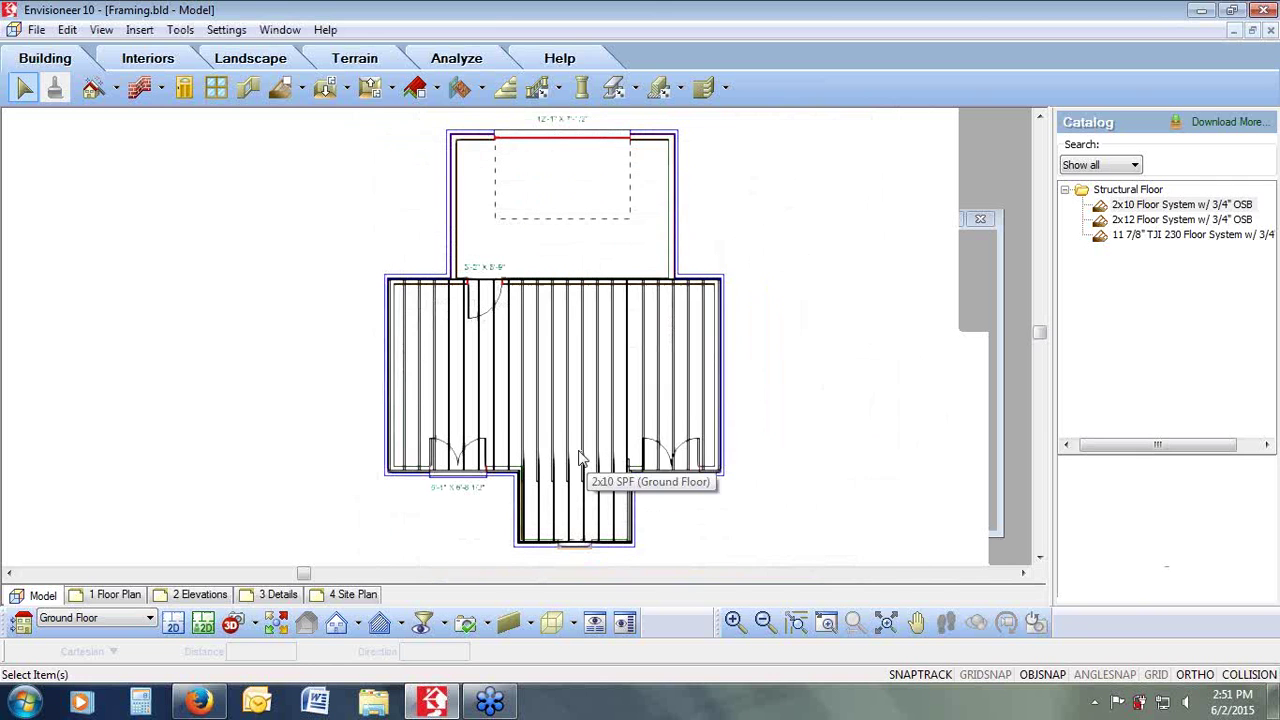
{"action": "left_click", "coordinate": [300, 90]}
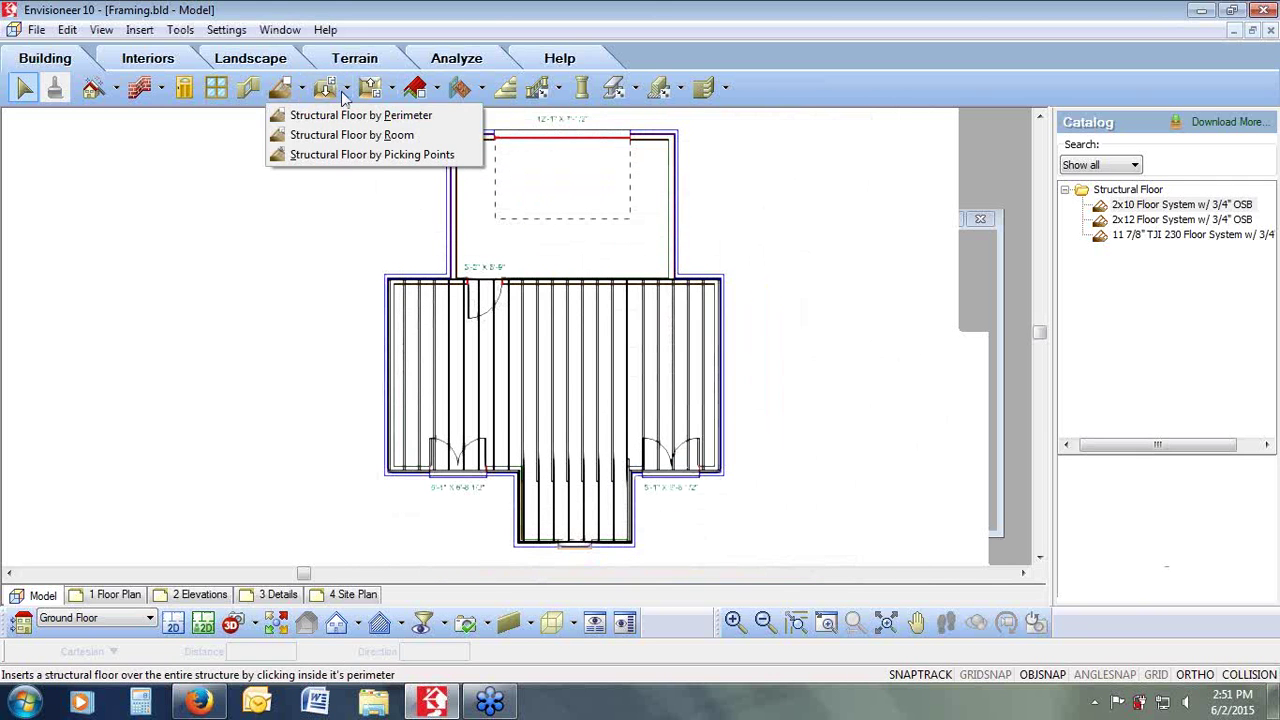
{"action": "left_click", "coordinate": [322, 88]}
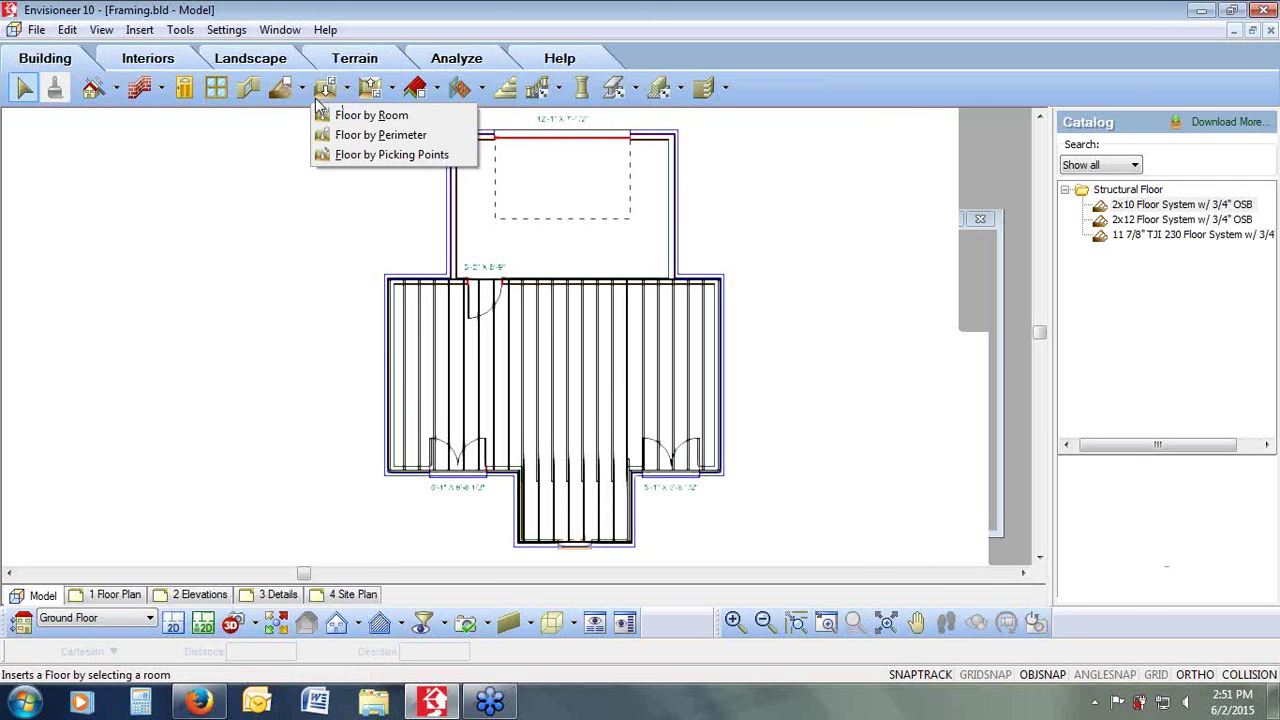
{"action": "left_click", "coordinate": [300, 90]}
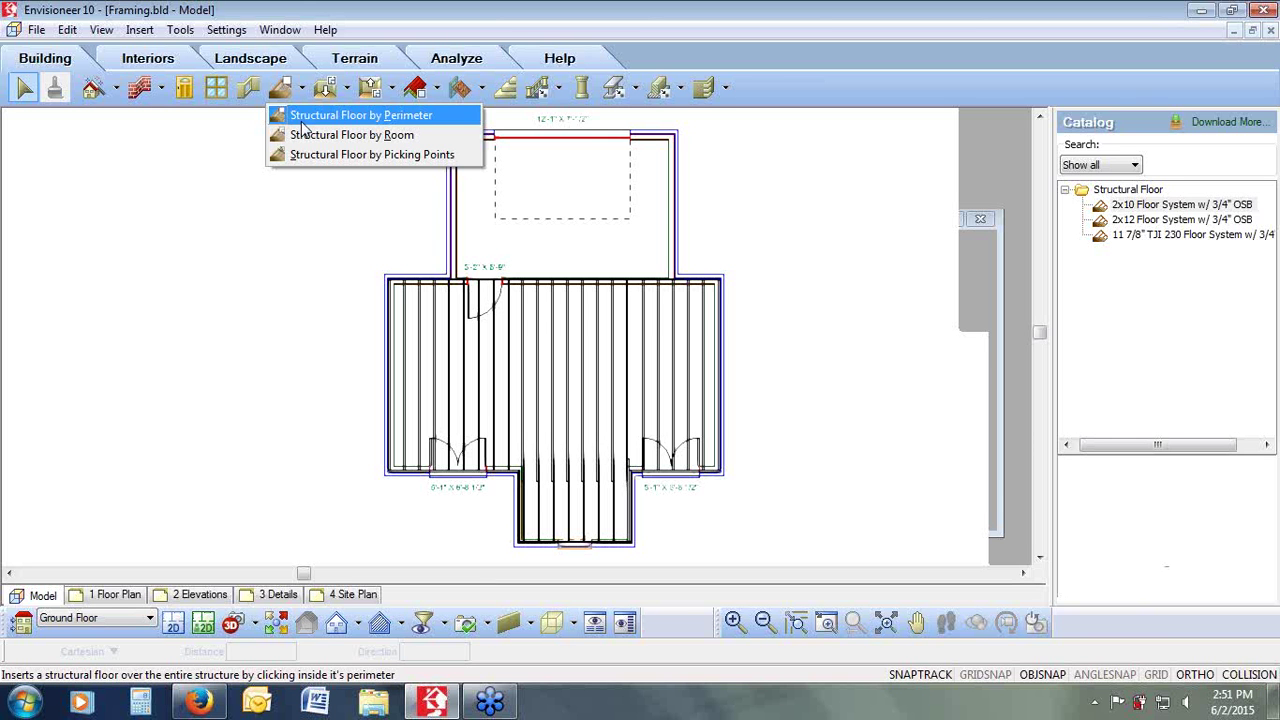
Step: Select the 2x10 structural floor system among the overlapping objects at the bay's front wall and review its editing commands
{"action": "left_click", "coordinate": [606, 556]}
{"action": "left_click", "coordinate": [604, 546]}
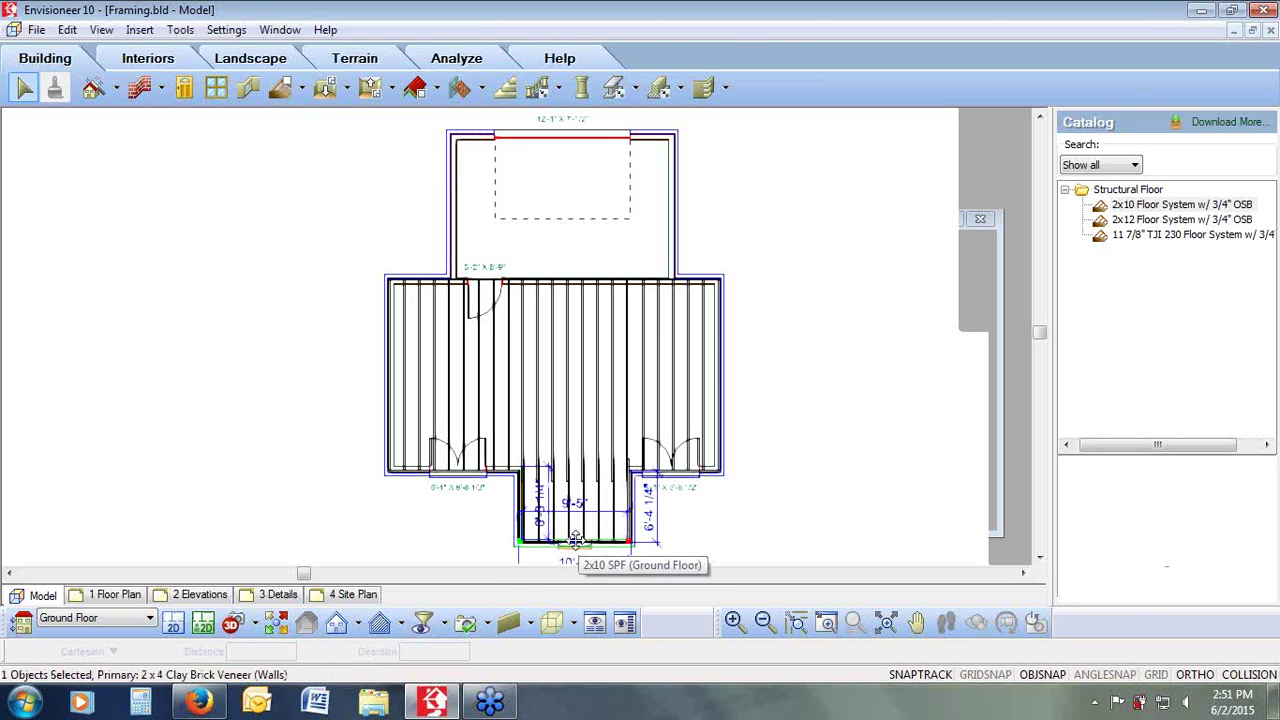
{"action": "left_click", "coordinate": [575, 540]}
{"action": "left_click", "coordinate": [575, 540]}
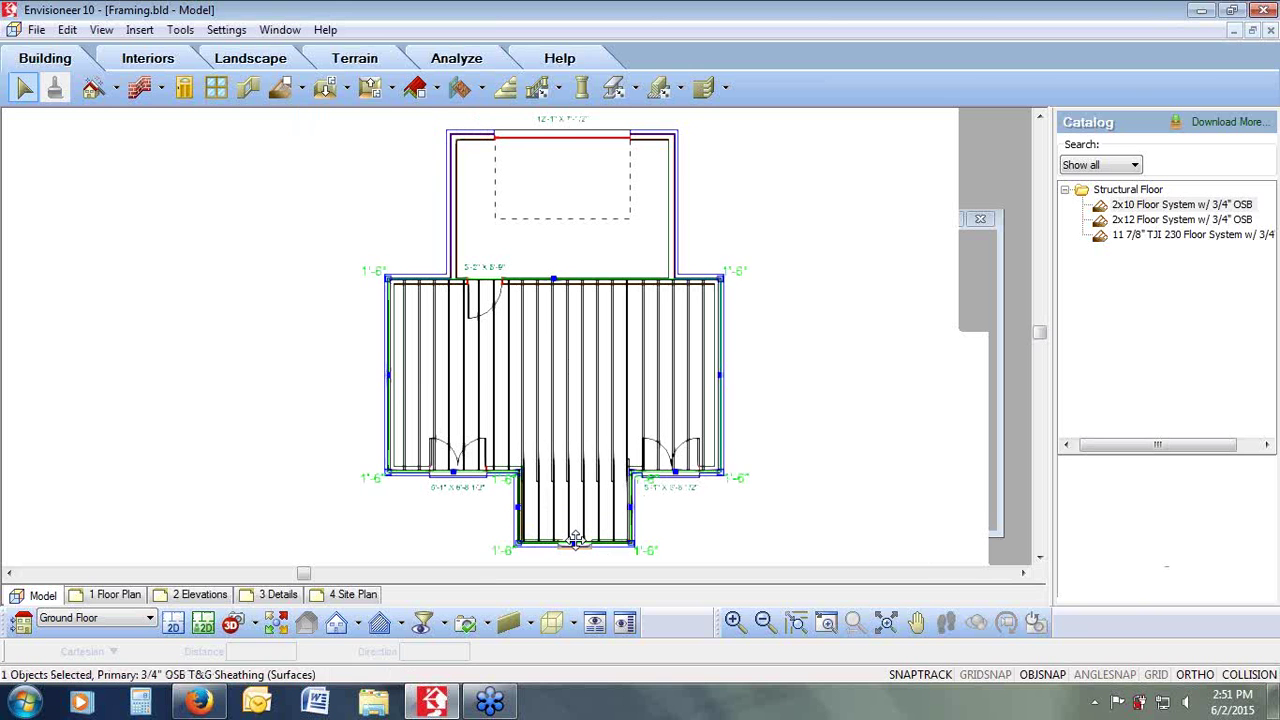
{"action": "left_click", "coordinate": [575, 540]}
{"action": "left_click", "coordinate": [575, 540]}
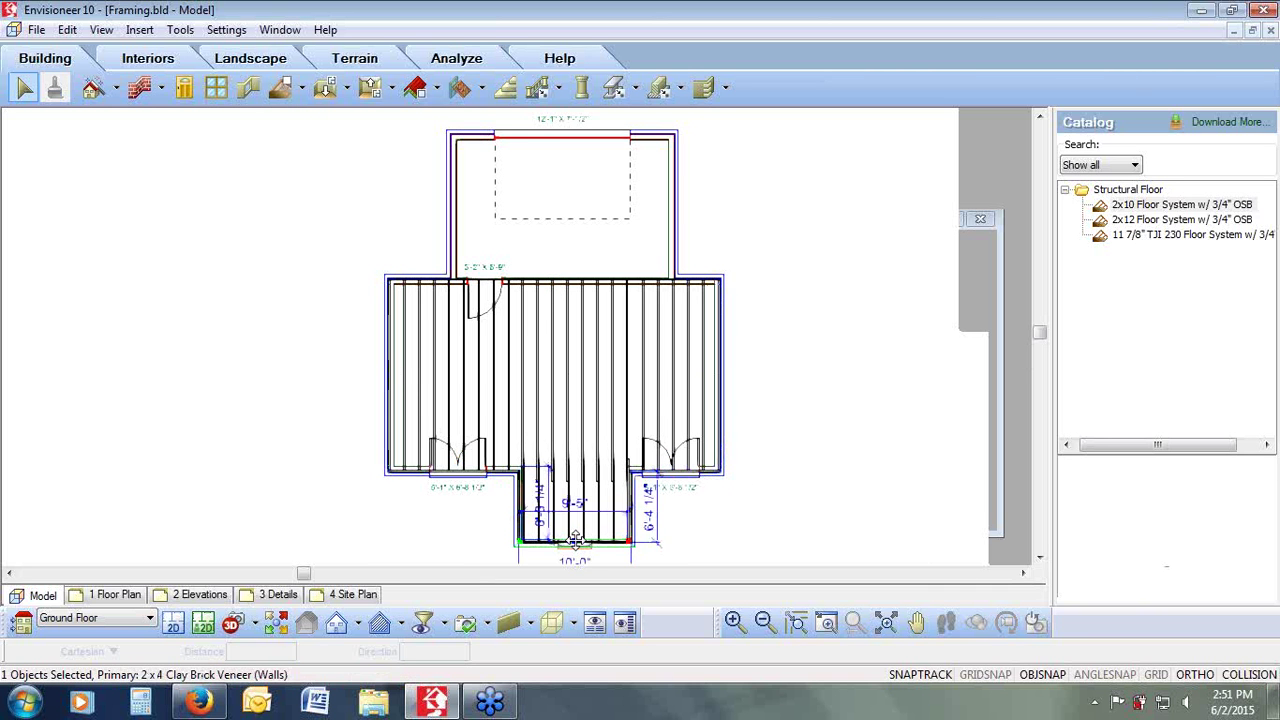
{"action": "left_click", "coordinate": [575, 540]}
{"action": "left_click", "coordinate": [575, 540]}
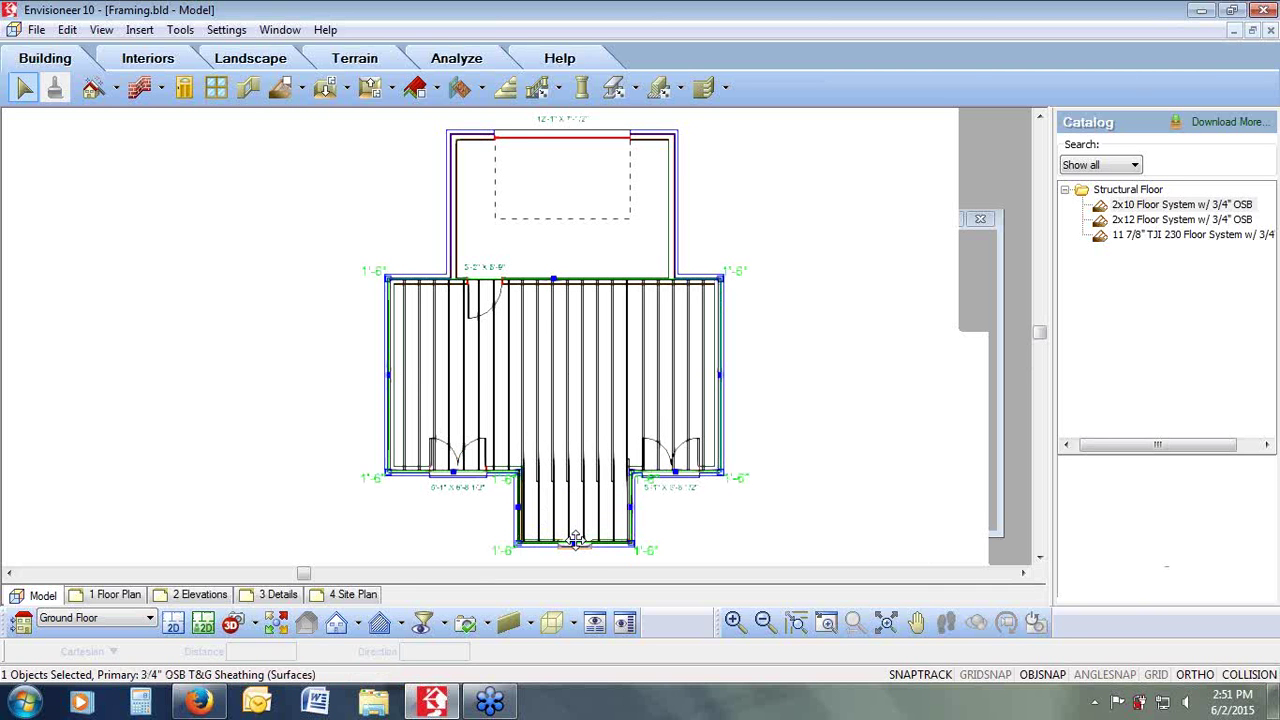
{"action": "left_click", "coordinate": [575, 540]}
{"action": "left_click", "coordinate": [575, 540]}
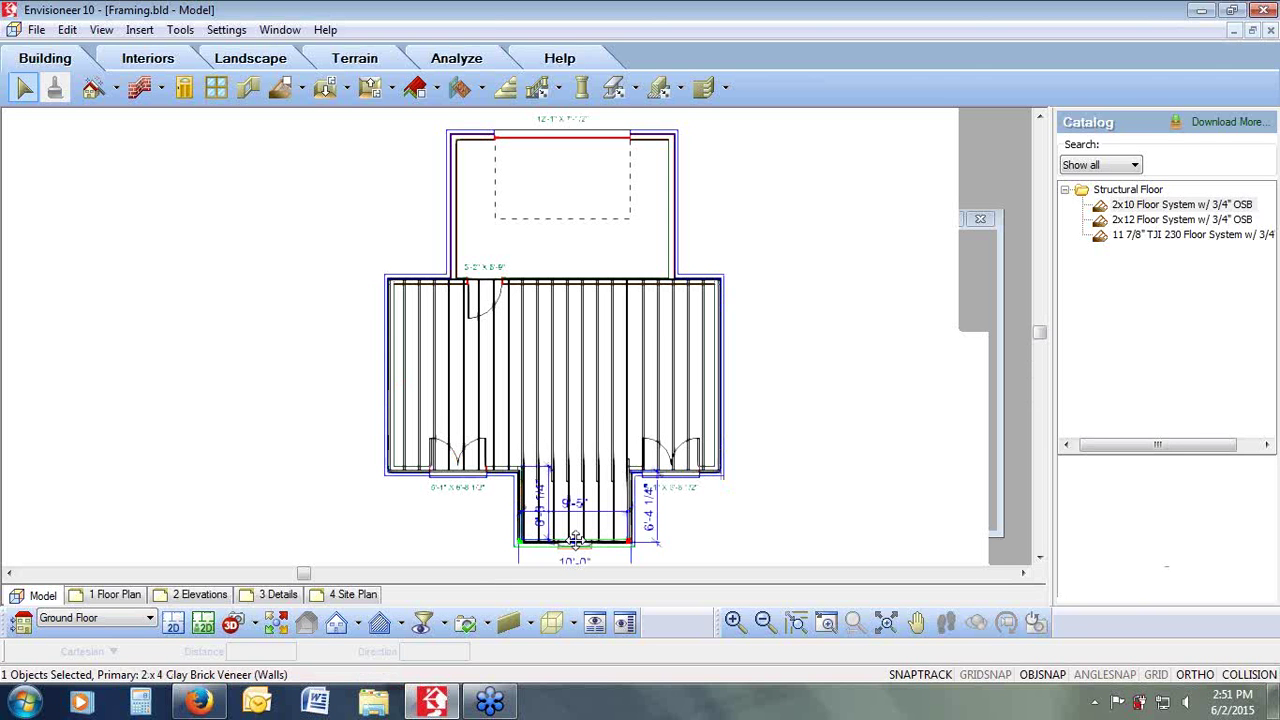
{"action": "left_click", "coordinate": [575, 540]}
{"action": "left_click", "coordinate": [575, 540]}
{"action": "left_click", "coordinate": [575, 540]}
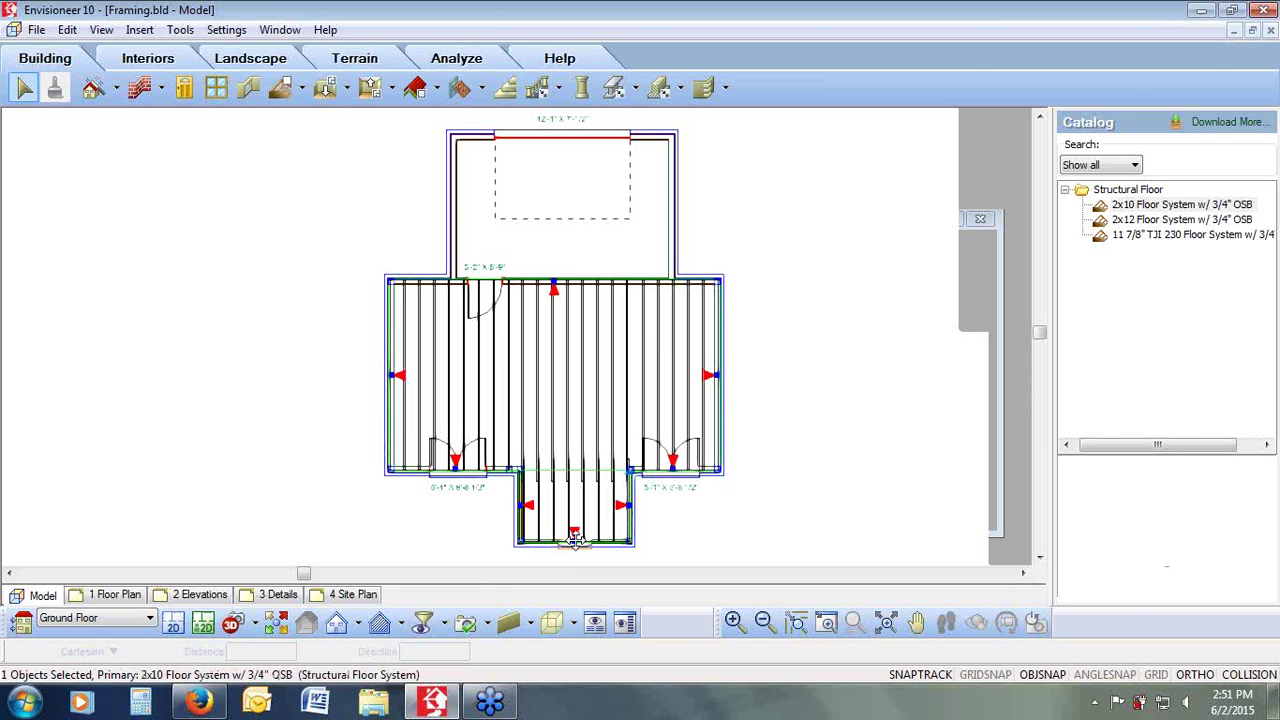
{"action": "right_click", "coordinate": [575, 540]}
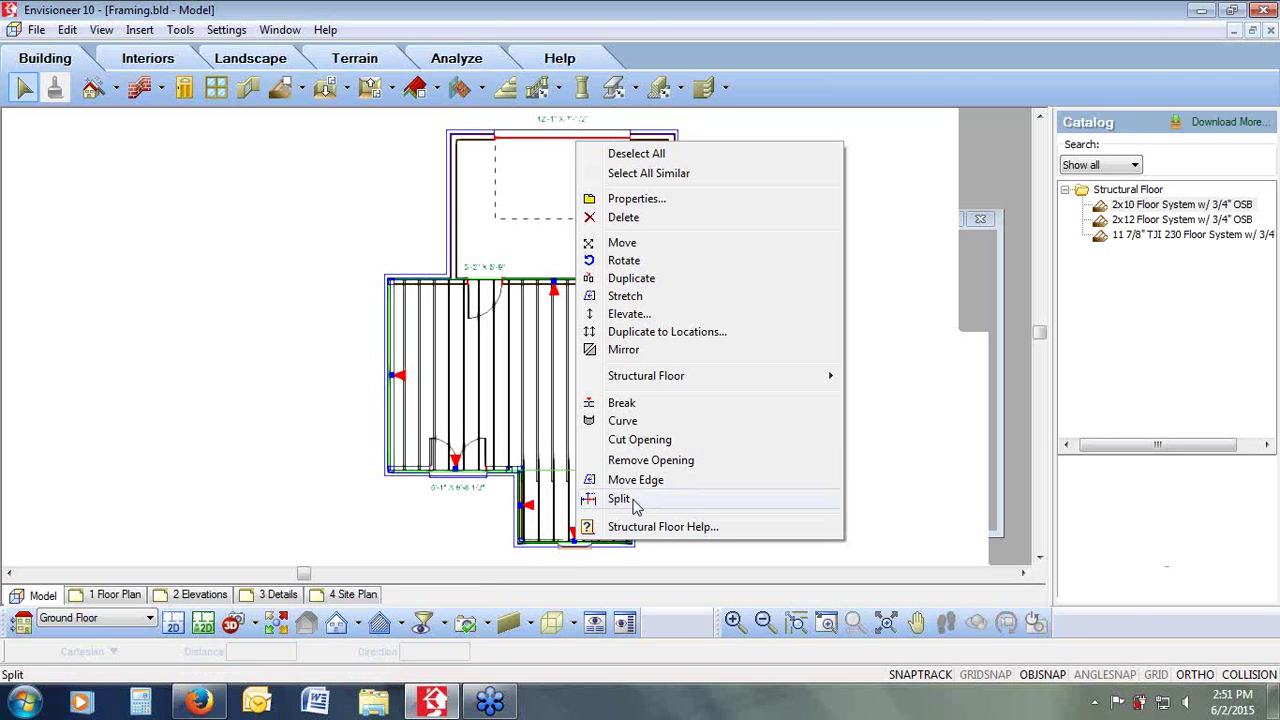
{"action": "mouse_move", "coordinate": [658, 386]}
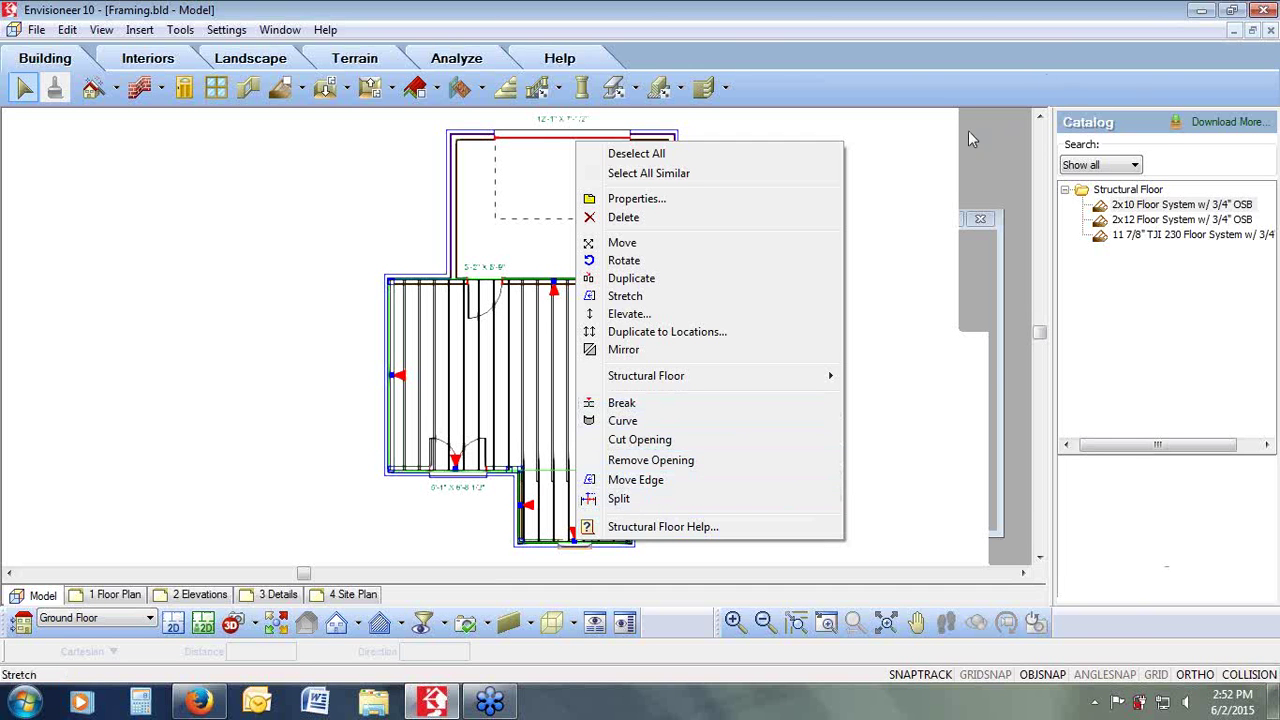
{"action": "left_click", "coordinate": [906, 145]}
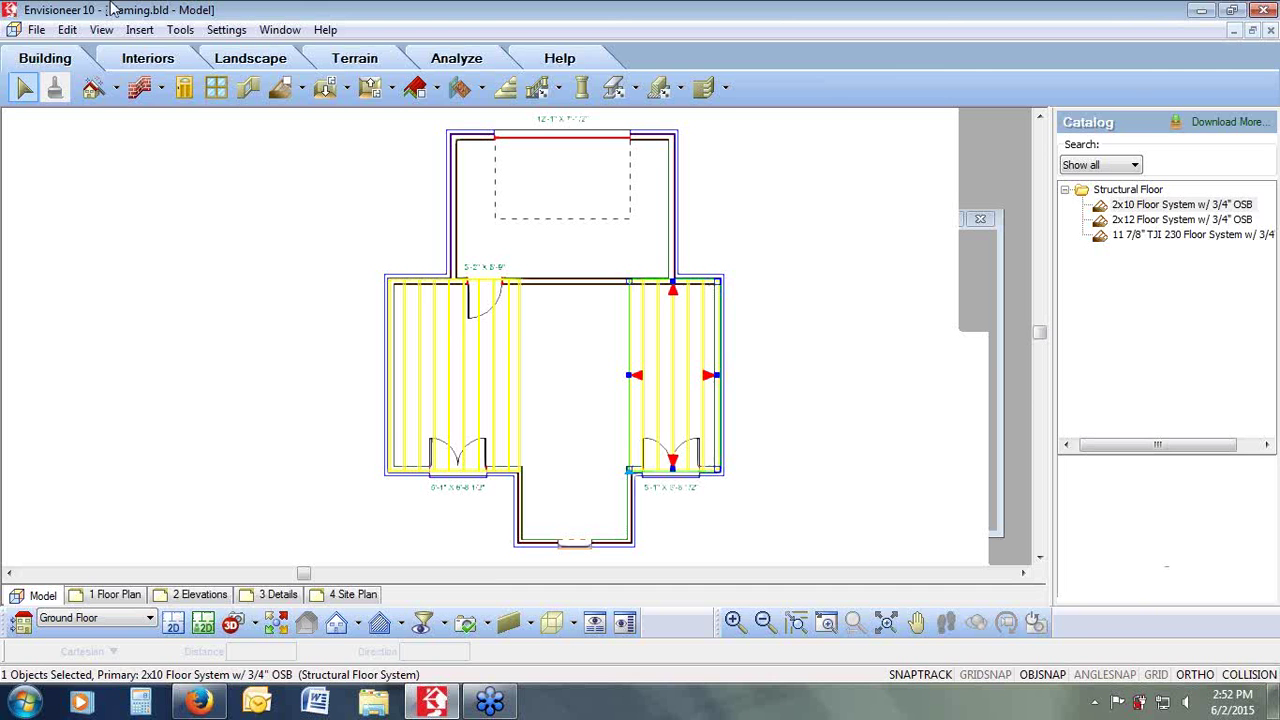
Step: Undo the removal of the structural floor's middle section between the two side areas and over the bay
{"action": "left_click", "coordinate": [67, 29]}
{"action": "left_click", "coordinate": [84, 48]}
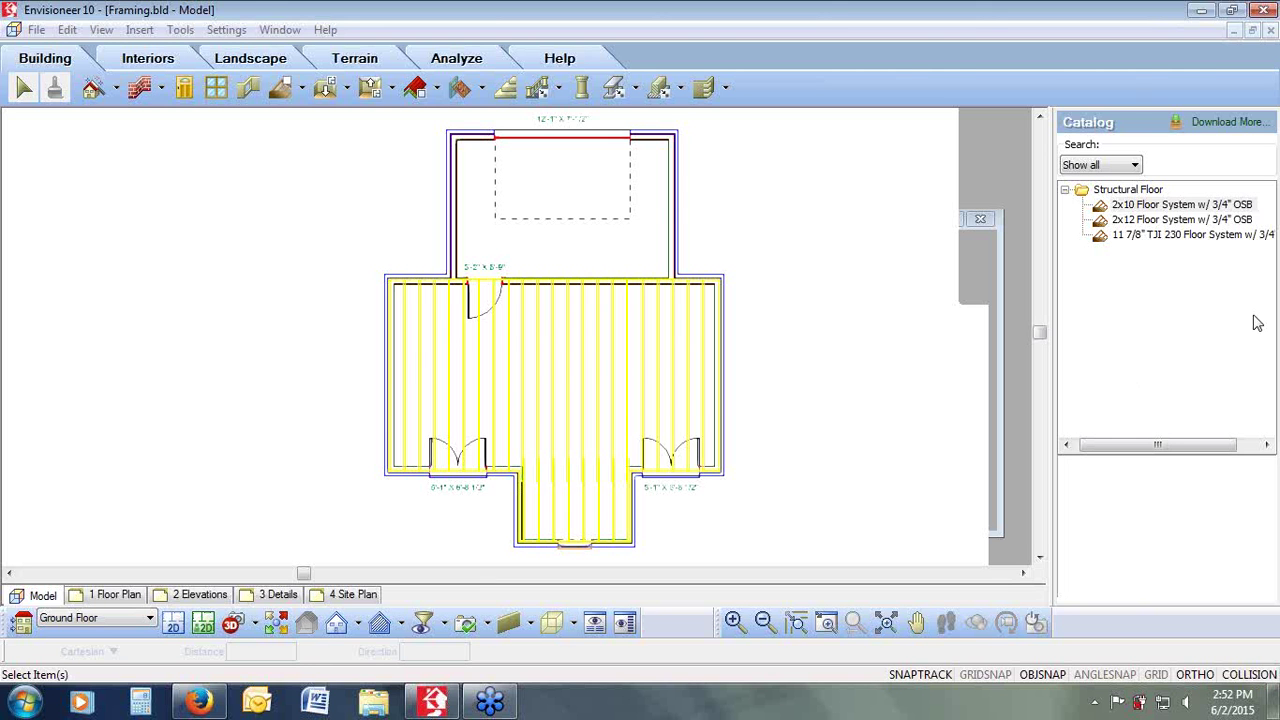
Step: Start inserting a member and choose the W8 x 24 - W Type steel I beam from the catalog
{"action": "left_click", "coordinate": [635, 88]}
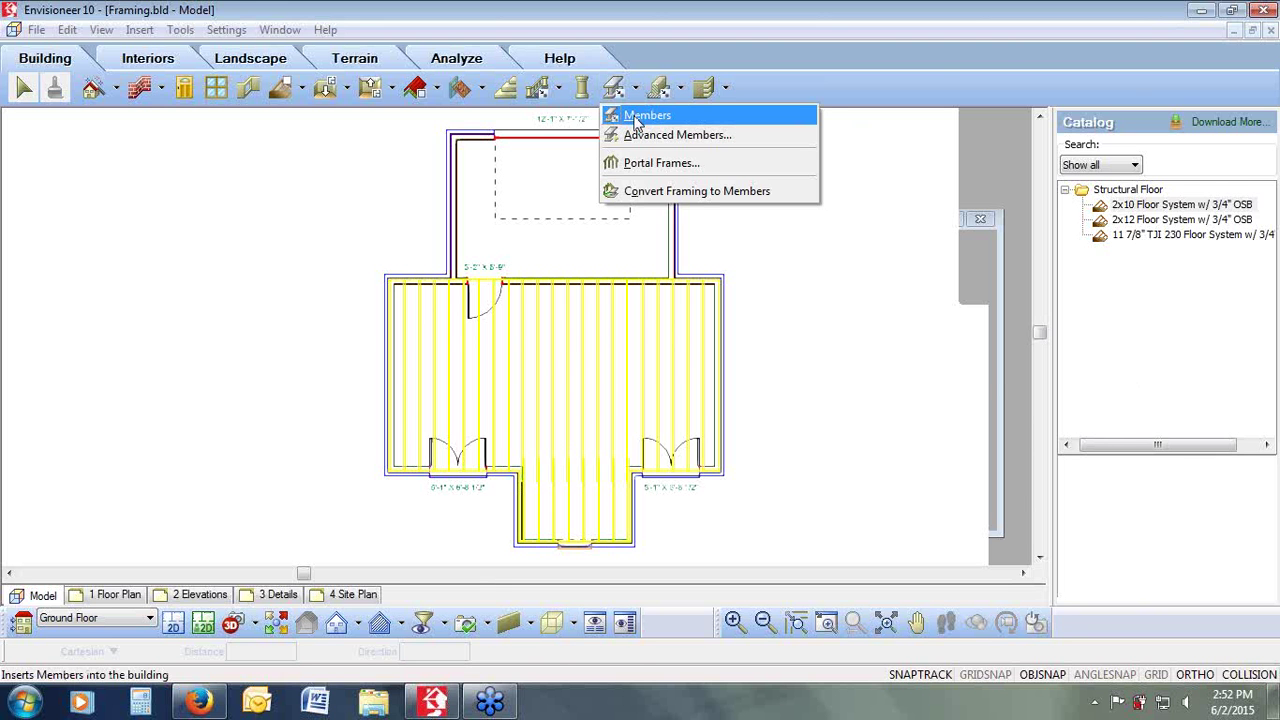
{"action": "left_click", "coordinate": [646, 116]}
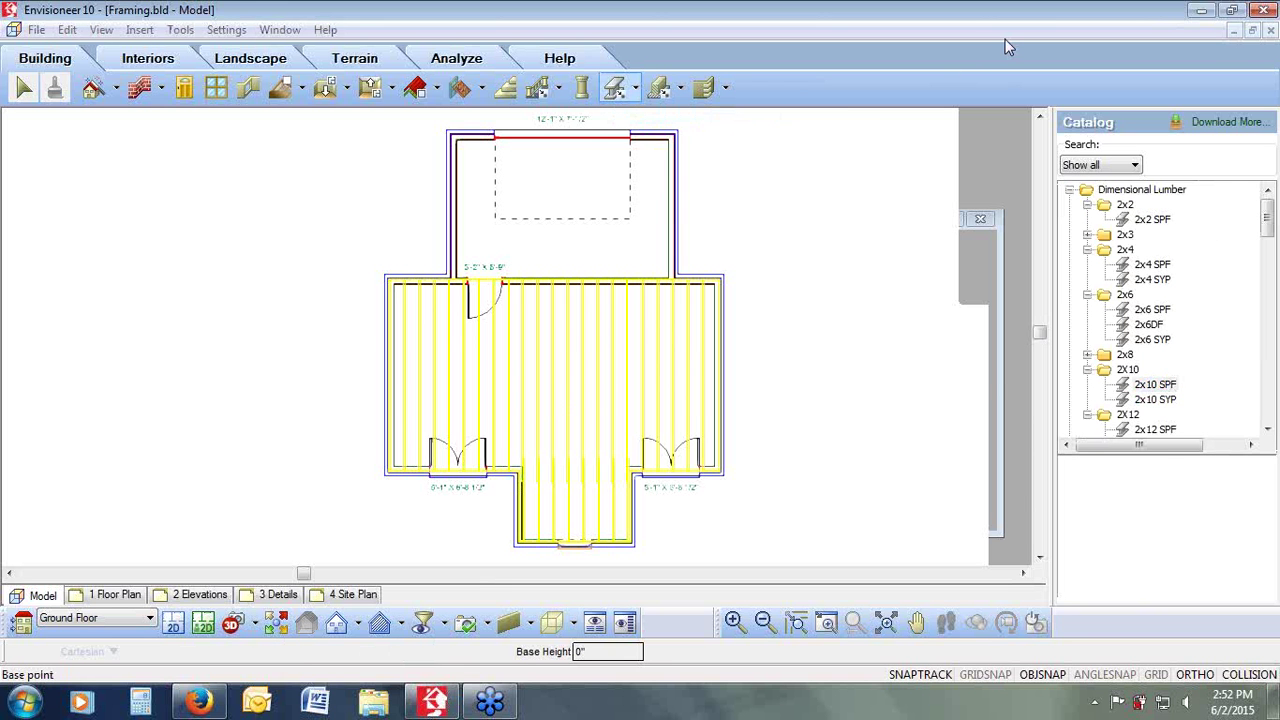
{"action": "left_click", "coordinate": [1267, 429]}
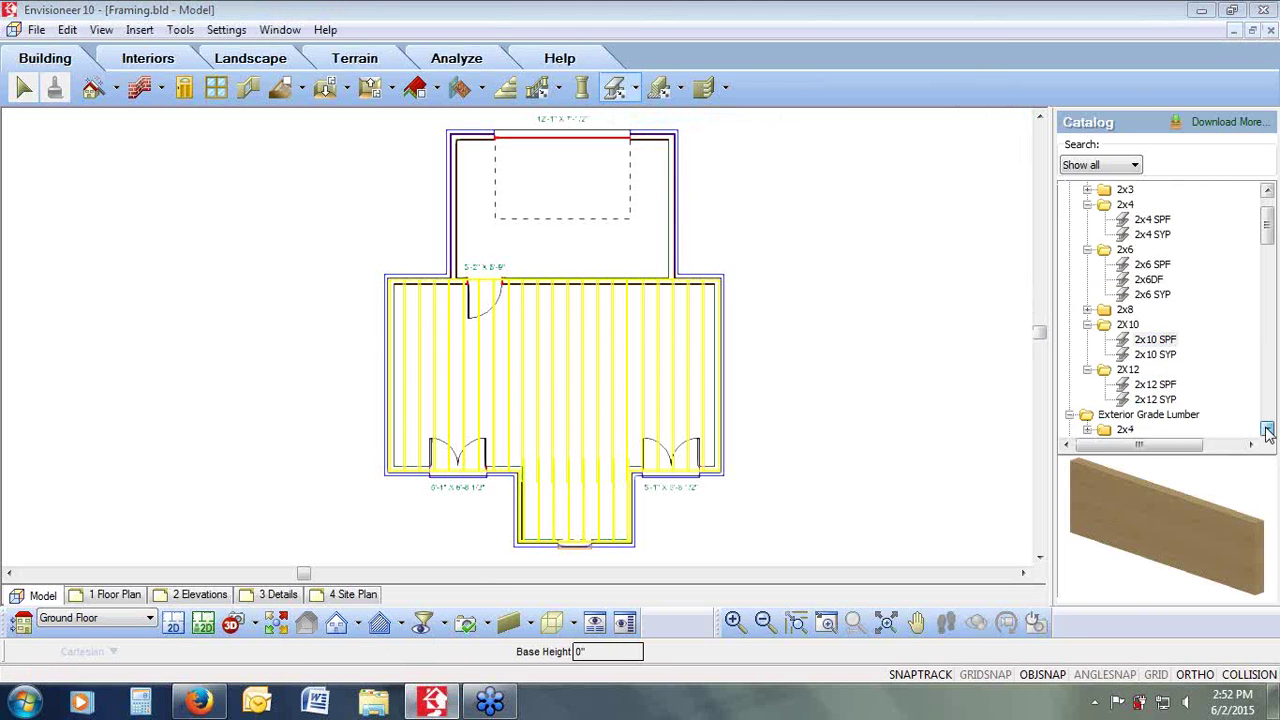
{"action": "left_click", "coordinate": [1267, 429]}
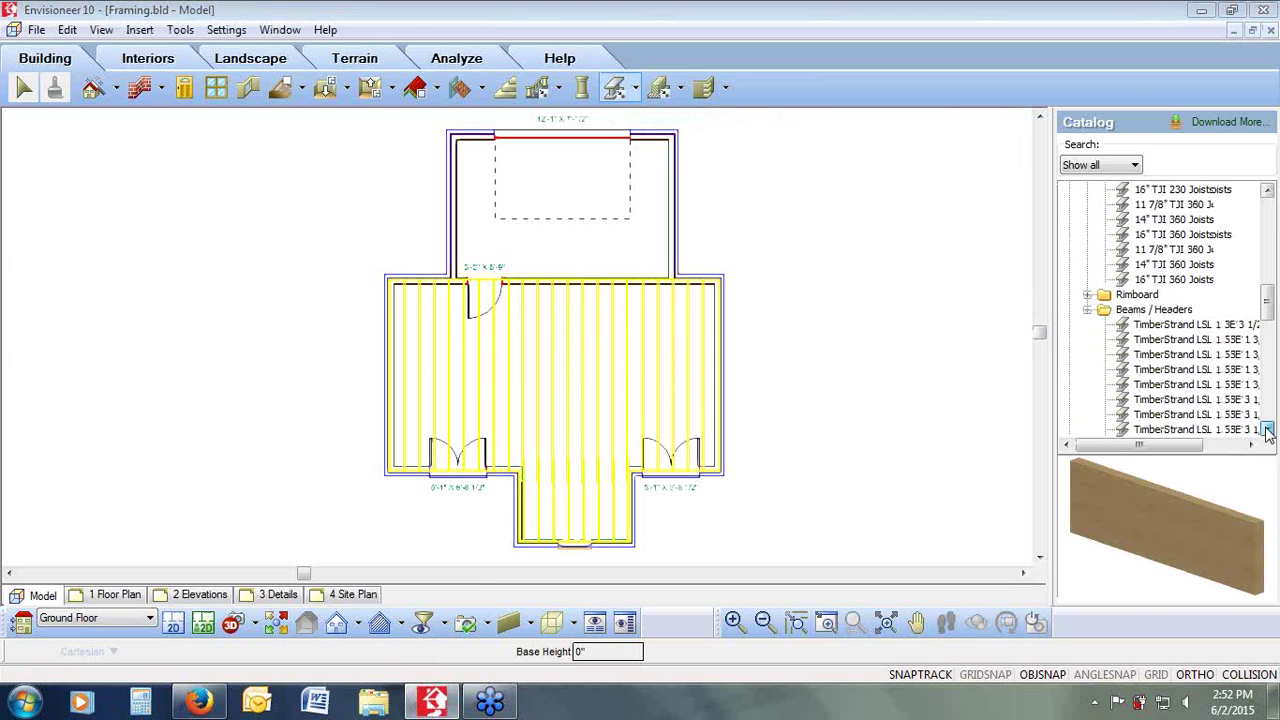
{"action": "left_click_drag", "start_coordinate": [1267, 318], "coordinate": [1268, 393]}
{"action": "left_click", "coordinate": [1140, 296]}
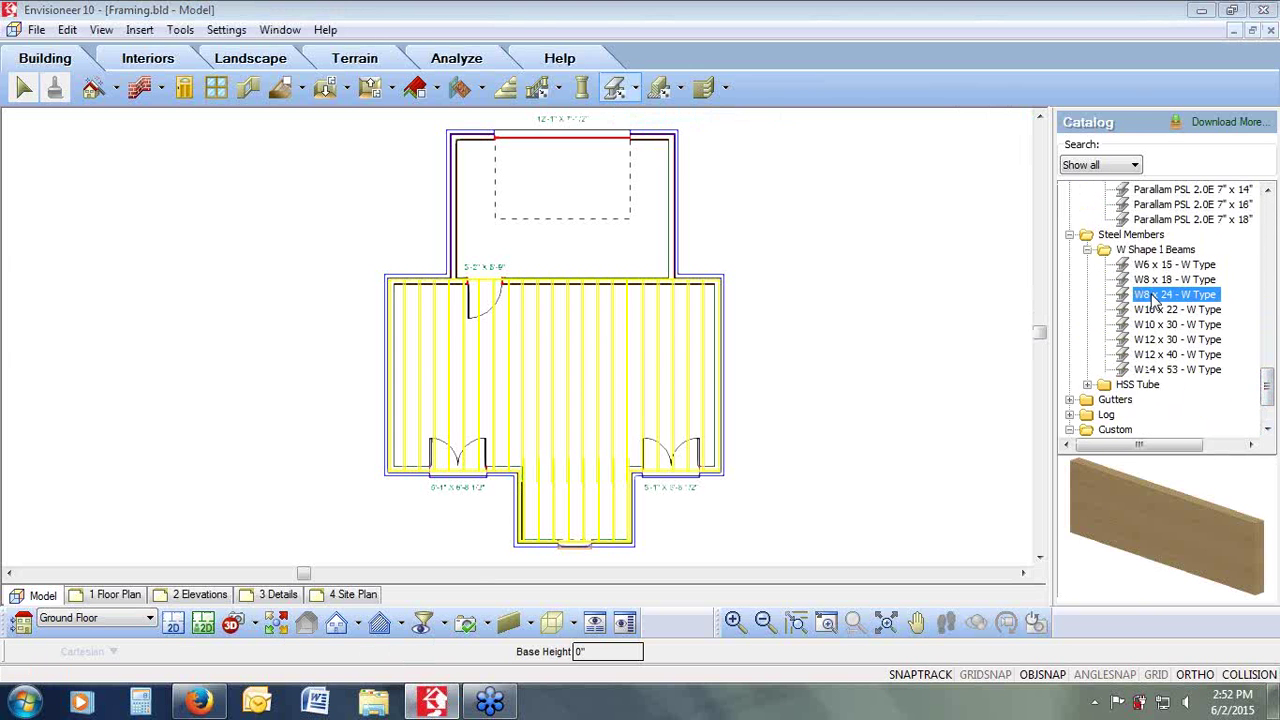
Step: Place the steel beam at a base height of -10" across the bay opening, from one inside corner to the other
{"action": "left_click", "coordinate": [593, 652]}
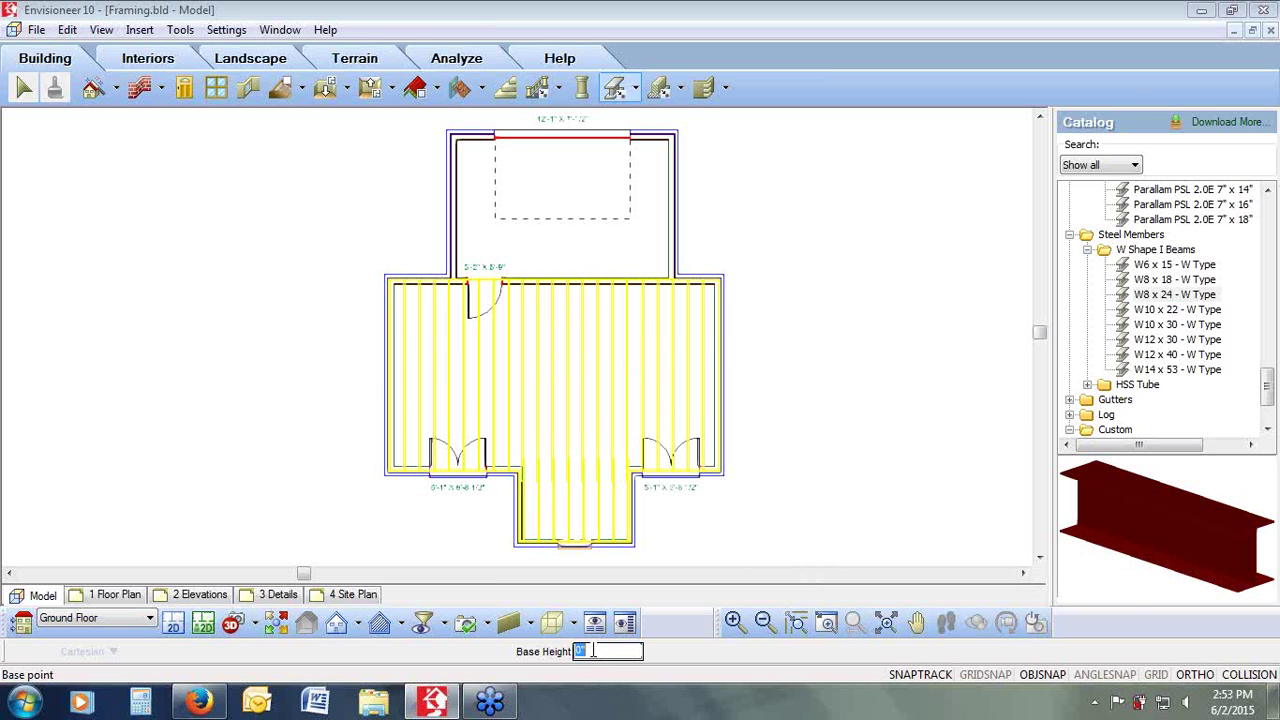
{"action": "type", "text": "-10"}
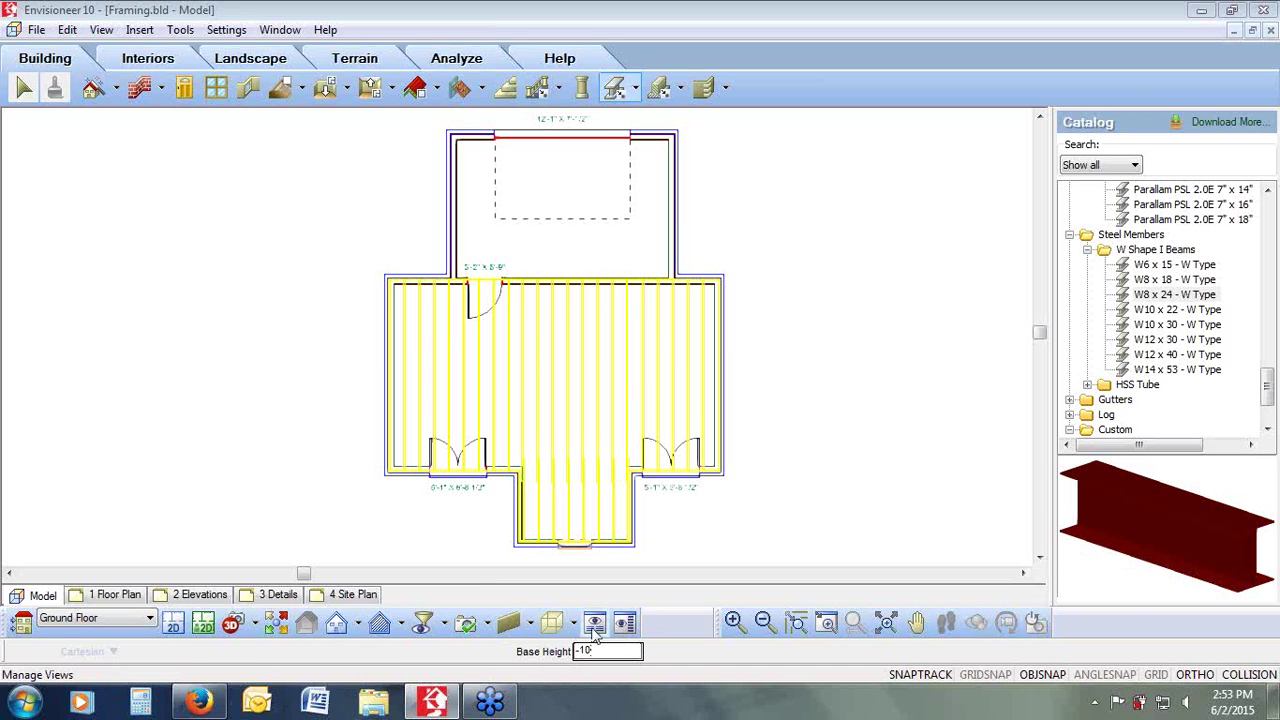
{"action": "key", "text": "Return"}
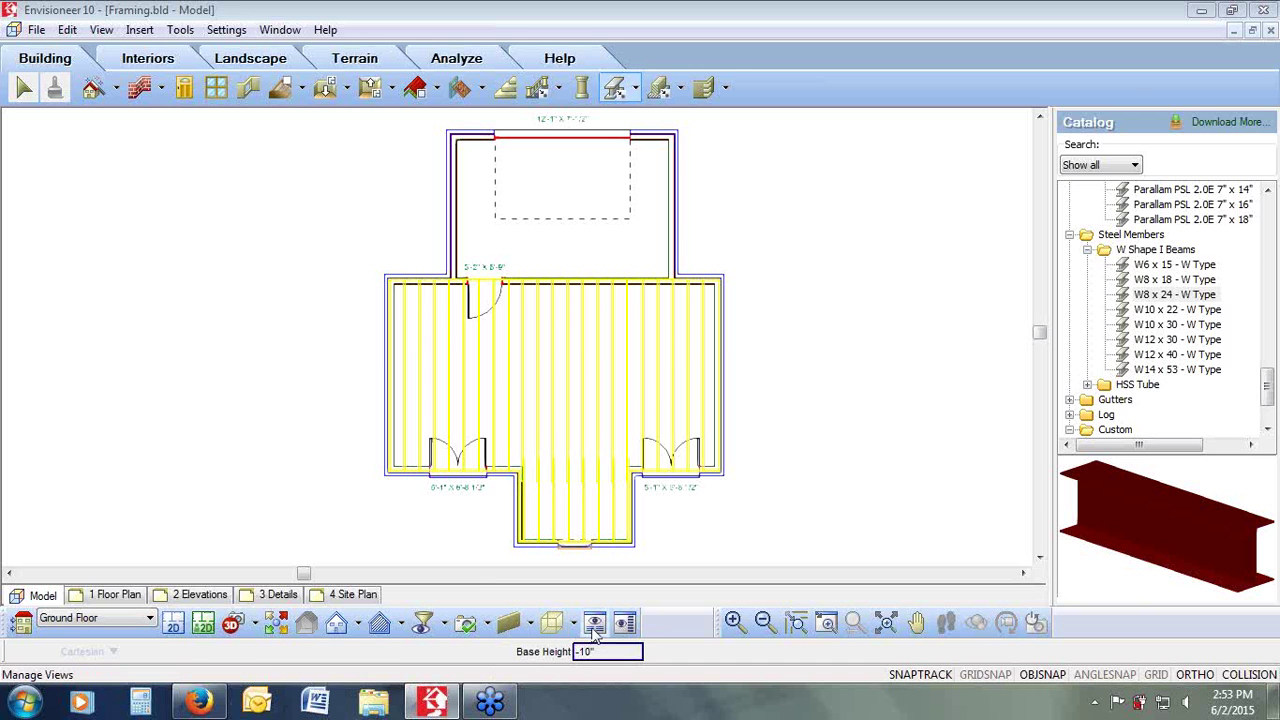
{"action": "left_click", "coordinate": [520, 470]}
{"action": "left_click", "coordinate": [634, 469]}
{"action": "right_click", "coordinate": [640, 474]}
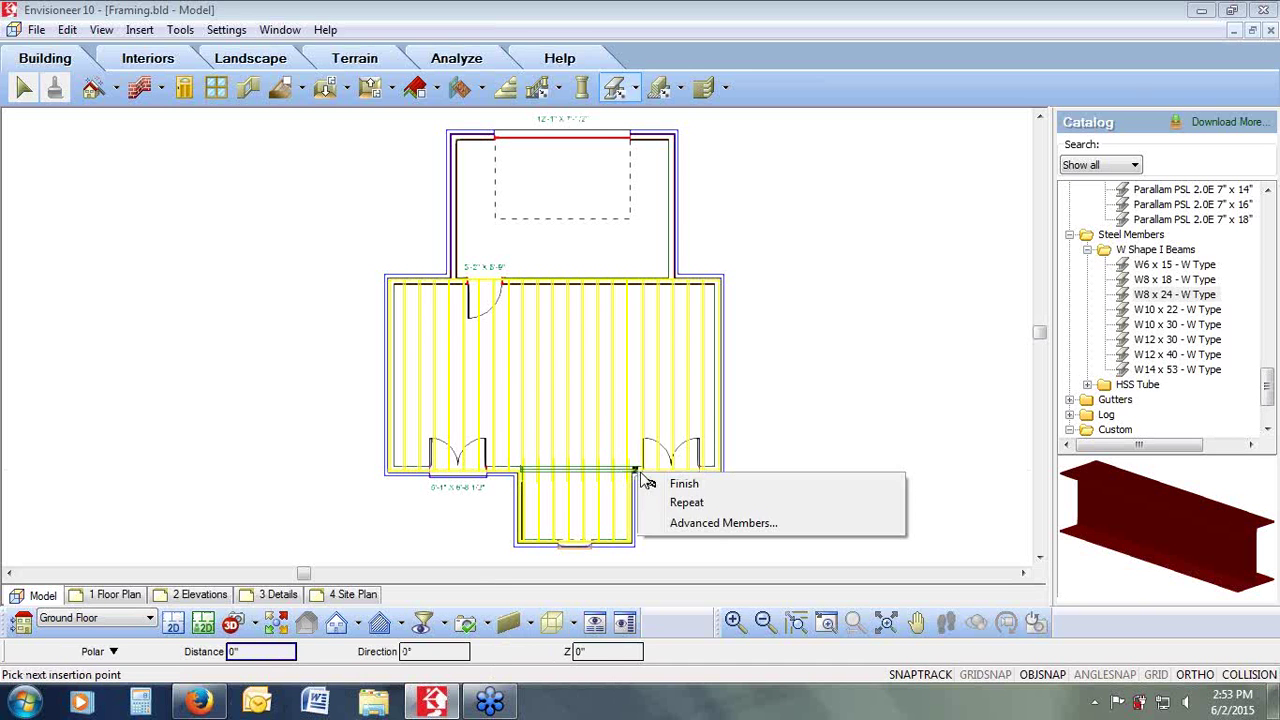
{"action": "left_click", "coordinate": [682, 483]}
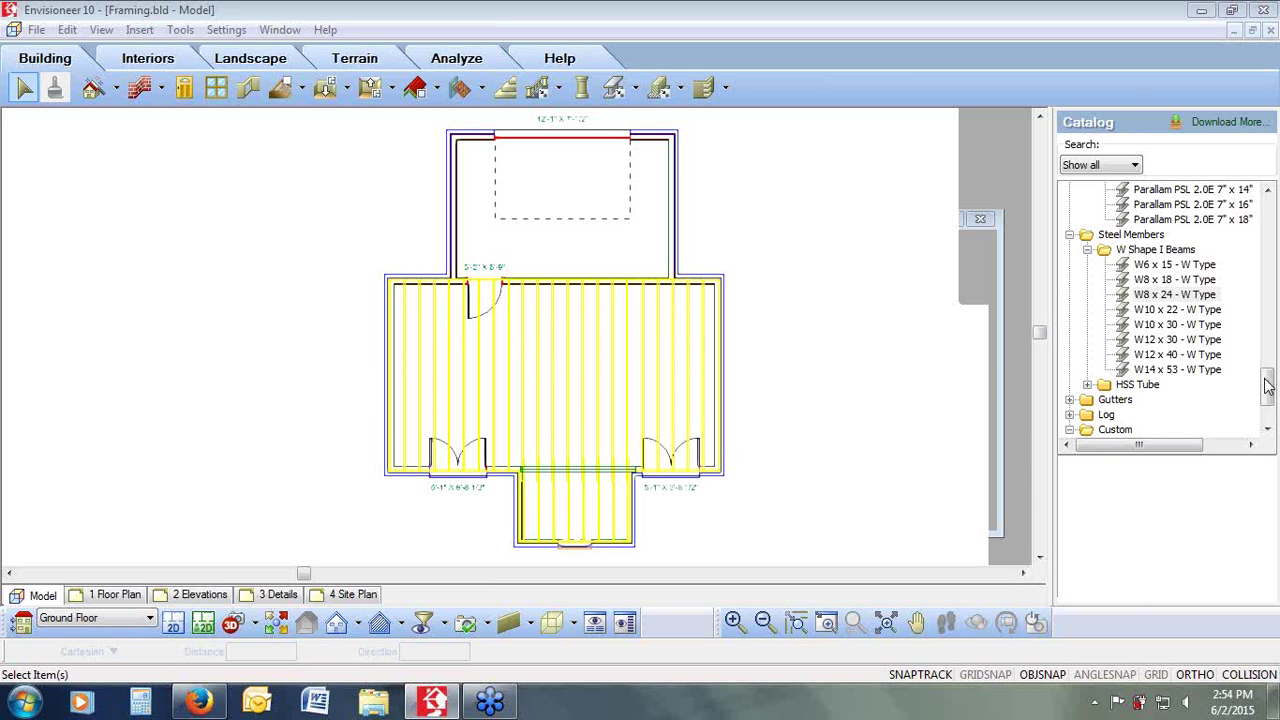
{"action": "left_click", "coordinate": [1268, 10]}
{"action": "left_click", "coordinate": [699, 392]}
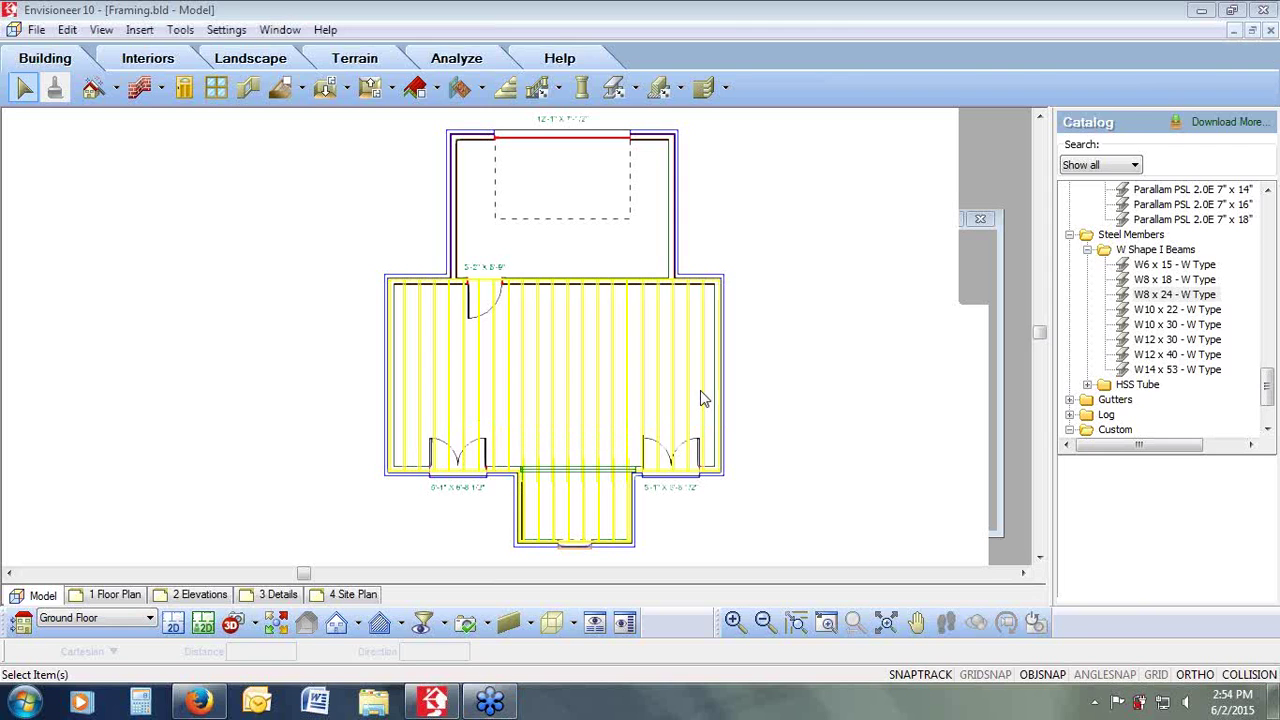